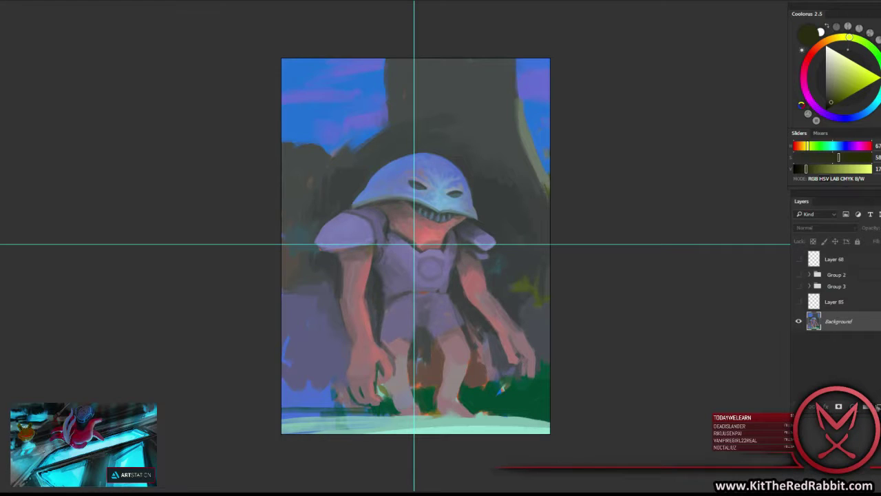
Add Layer 86 above the Background, hide guides and zoom in on the painting.
click(866, 406)
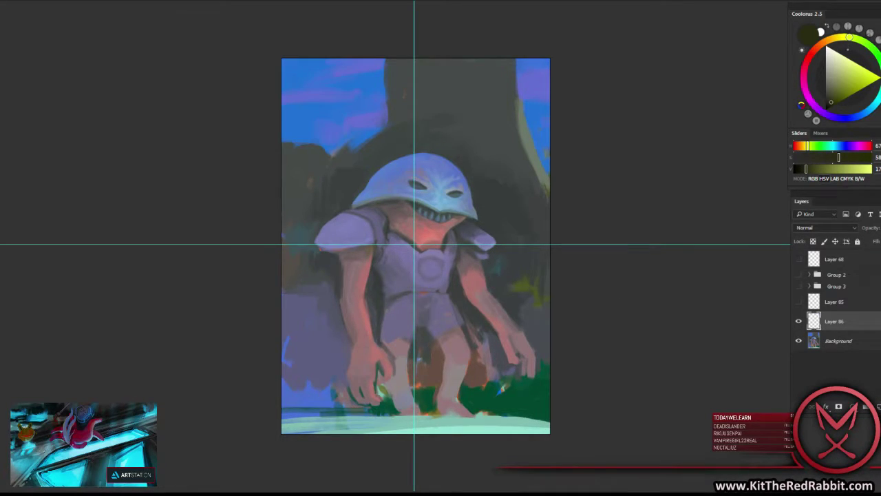
key(ctrl+semicolon)
key(ctrl+plus)
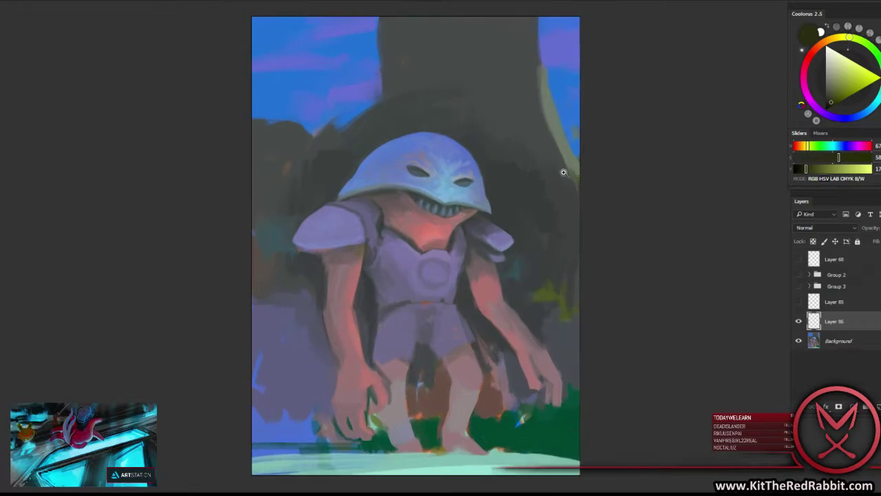
drag(580, 205, 579, 214)
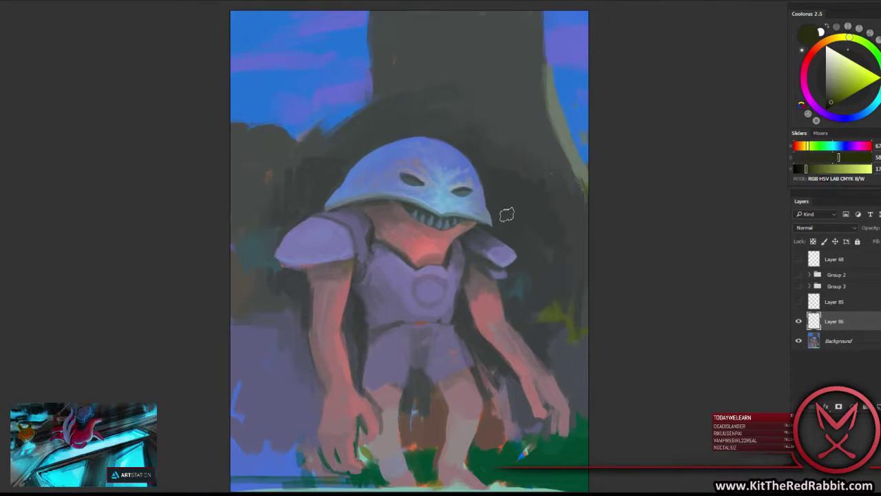
Choose a brush preset and sample dark grey-teal from the painting.
right_click(520, 286)
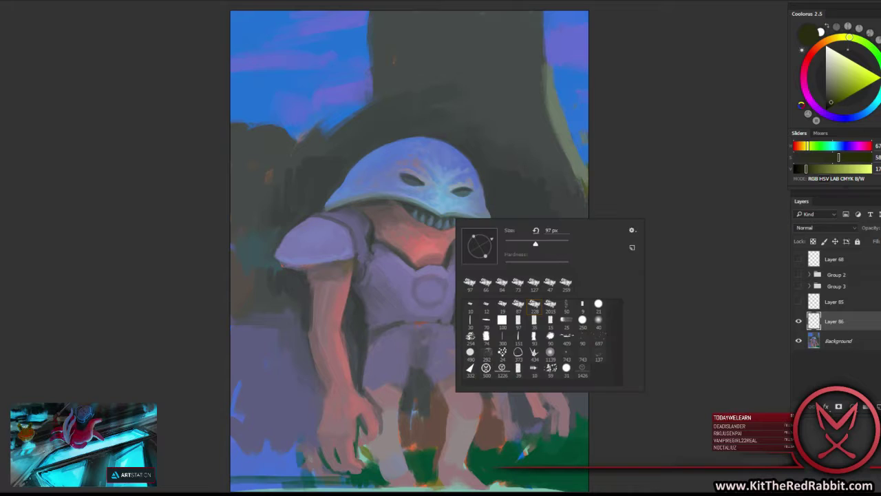
double_click(518, 321)
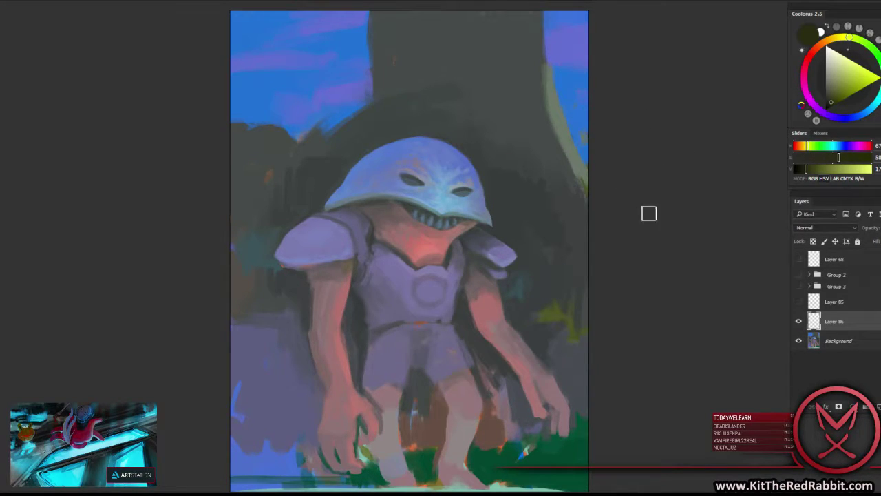
alt+click(506, 188)
Sample blue from the sky and hatch blue strokes over the helmet top.
alt+click(519, 162)
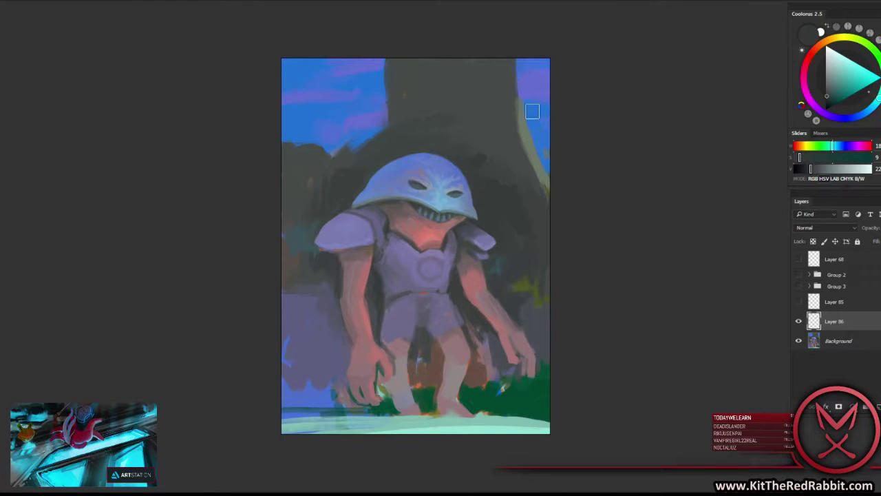
alt+click(364, 132)
drag(396, 116, 344, 175)
drag(416, 128, 375, 180)
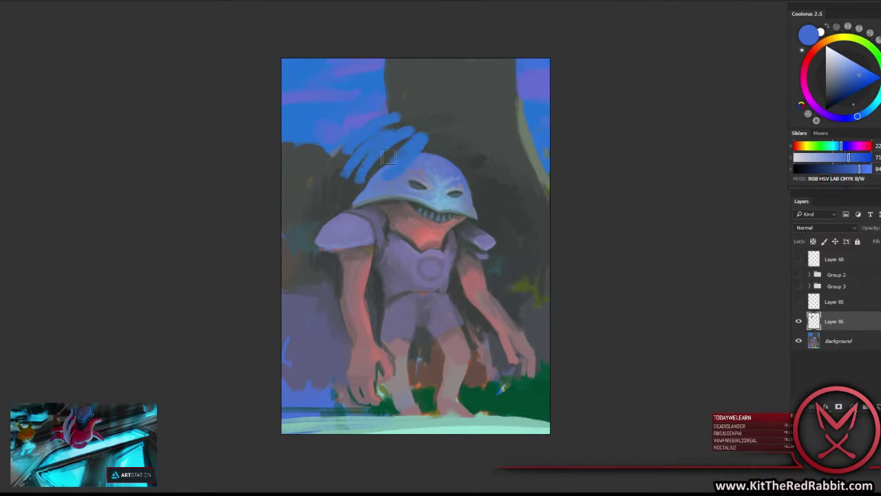
mouse_move(437, 138)
mouse_down()
mouse_move(398, 179)
mouse_move(438, 154)
mouse_move(449, 215)
mouse_move(465, 168)
mouse_up()
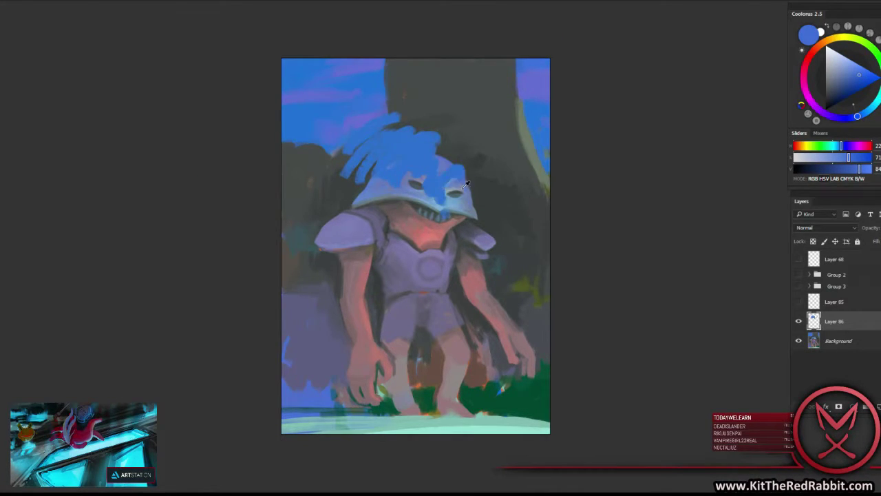
Paint dark grey strokes across the helmet and shoulder, plus blue strokes left of it.
alt+click(474, 169)
mouse_move(458, 220)
mouse_down()
mouse_move(470, 174)
mouse_move(454, 248)
mouse_move(350, 187)
mouse_up()
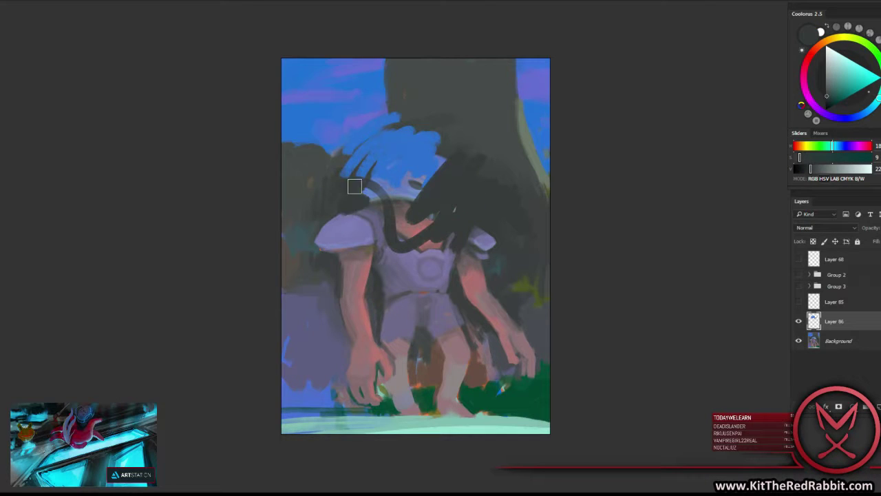
alt+click(357, 162)
mouse_move(286, 180)
mouse_down()
mouse_move(324, 146)
mouse_move(372, 153)
mouse_up()
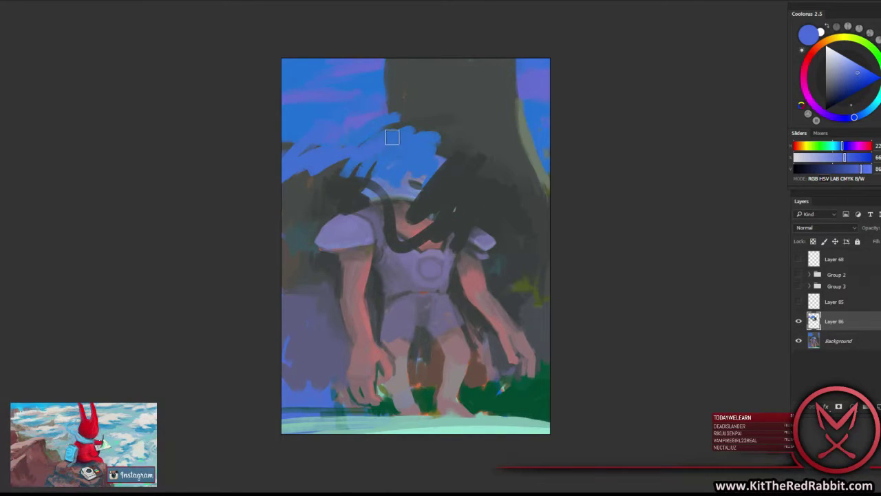
Add a lavender sky stroke, then paint cyan strokes diagonally up and across the sky.
alt+click(357, 133)
alt+click(372, 117)
drag(377, 123, 402, 117)
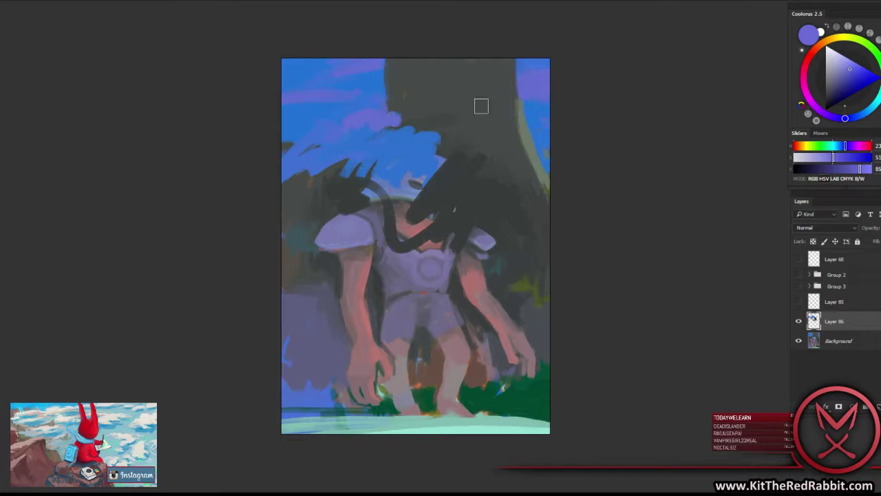
drag(828, 150, 833, 146)
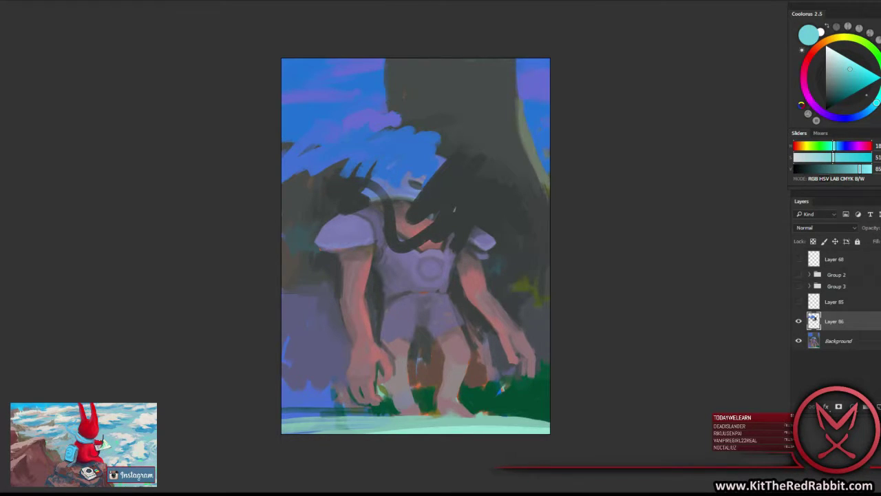
drag(318, 136, 354, 102)
mouse_move(348, 132)
mouse_down()
mouse_move(386, 89)
mouse_move(406, 91)
mouse_move(396, 74)
mouse_move(386, 110)
mouse_up()
mouse_move(388, 69)
mouse_down()
mouse_move(419, 93)
mouse_move(489, 53)
mouse_move(492, 137)
mouse_up()
Resize the brush, paint large cyan strokes upper right, then dark strokes below them.
right_click(426, 98)
key(Return)
mouse_move(512, 69)
mouse_down()
mouse_move(504, 121)
mouse_move(484, 99)
mouse_move(440, 104)
mouse_move(463, 112)
mouse_move(410, 97)
mouse_move(441, 178)
mouse_up()
alt+click(472, 161)
mouse_move(472, 117)
mouse_down()
mouse_move(475, 165)
mouse_move(431, 161)
mouse_move(446, 209)
mouse_move(461, 162)
mouse_up()
Sample dark greys from the trunk and paint them through and over the head area.
alt+click(454, 158)
alt+click(451, 206)
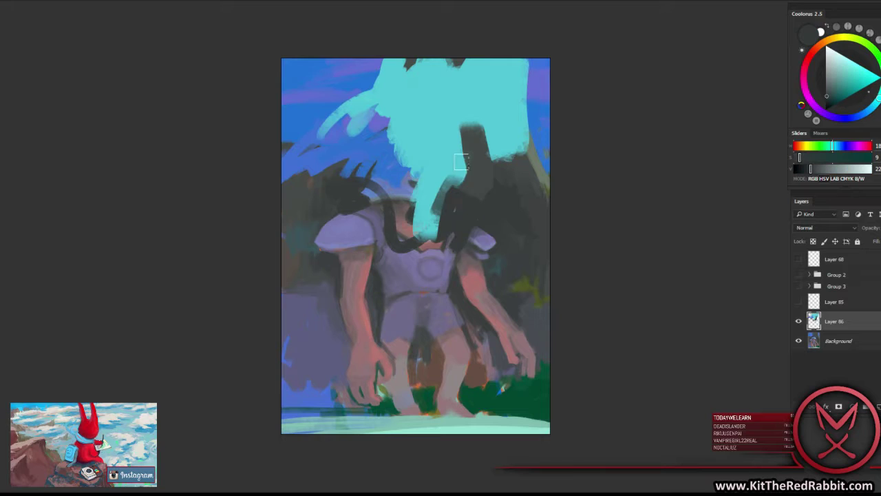
alt+click(472, 172)
drag(429, 131, 418, 182)
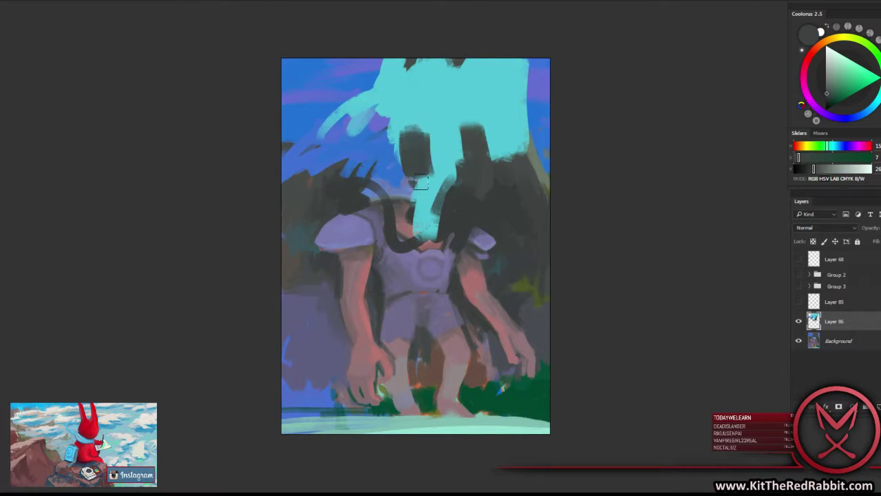
alt+click(425, 168)
alt+click(419, 187)
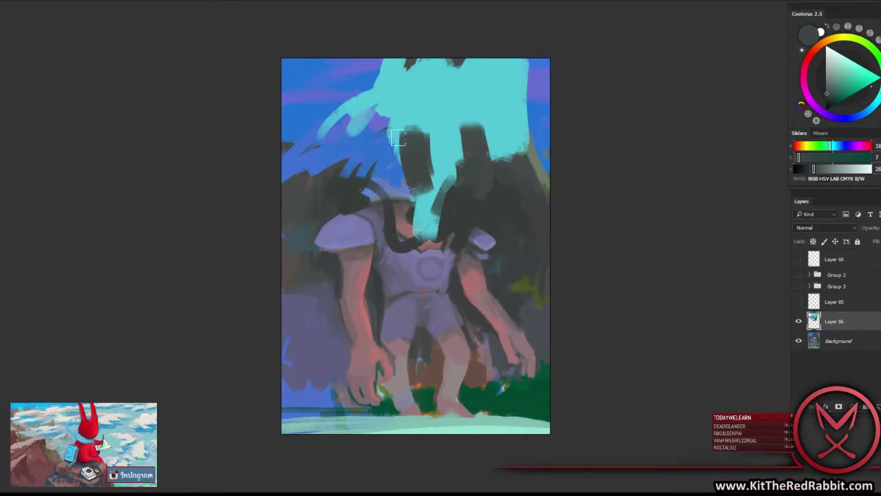
mouse_move(383, 171)
mouse_down()
mouse_move(393, 191)
mouse_move(401, 187)
mouse_move(369, 111)
mouse_move(360, 144)
mouse_move(337, 118)
mouse_move(351, 103)
mouse_move(378, 104)
mouse_up()
Repaint left dark shapes blue, cover the top marks with cyan, and narrow the right shape to a point.
alt+click(399, 112)
alt+click(301, 133)
mouse_move(301, 133)
mouse_down()
mouse_move(351, 97)
mouse_move(344, 145)
mouse_move(283, 106)
mouse_move(324, 62)
mouse_move(356, 53)
mouse_move(332, 116)
mouse_move(358, 99)
mouse_move(289, 124)
mouse_move(337, 145)
mouse_move(344, 179)
mouse_up()
alt+click(329, 153)
mouse_move(521, 119)
mouse_down()
mouse_move(415, 55)
mouse_move(540, 62)
mouse_move(544, 179)
mouse_up()
mouse_move(483, 94)
mouse_down()
mouse_move(448, 116)
mouse_move(431, 109)
mouse_move(444, 180)
mouse_move(424, 236)
mouse_move(410, 235)
mouse_up()
alt+click(423, 179)
Extend and widen the left dark tower shape with sampled dark grey.
alt+click(393, 202)
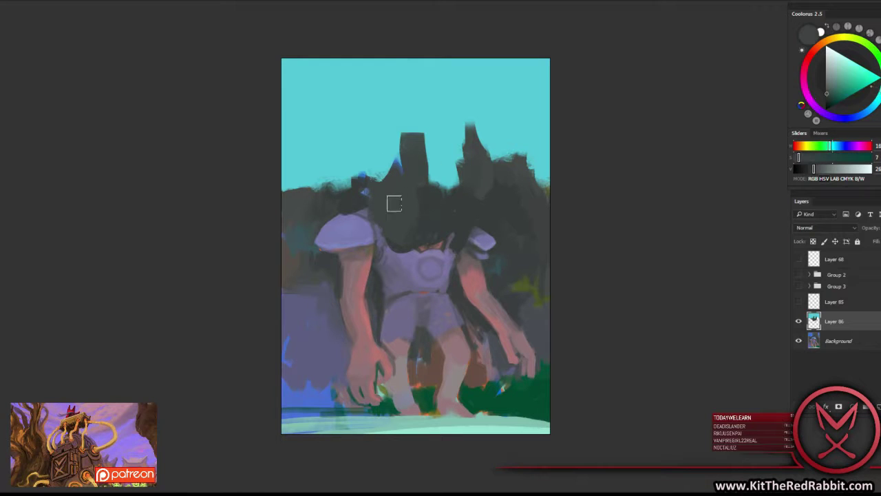
drag(430, 181, 432, 157)
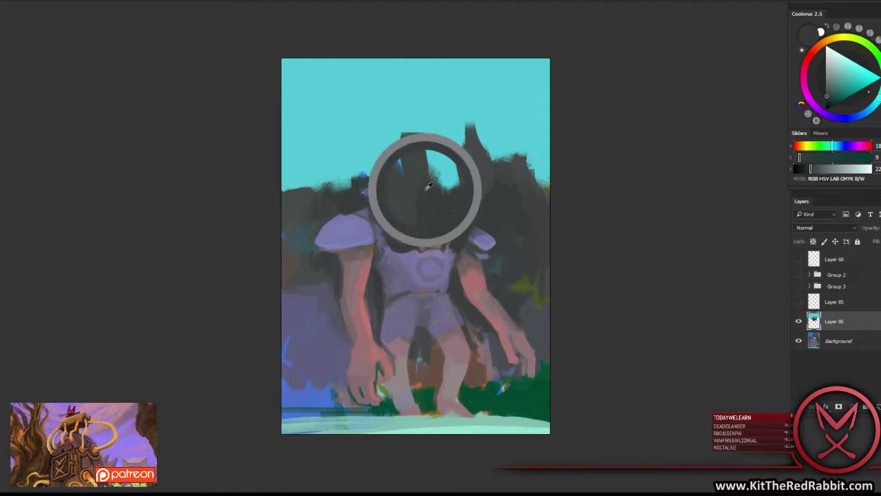
alt+click(423, 182)
drag(426, 165, 424, 157)
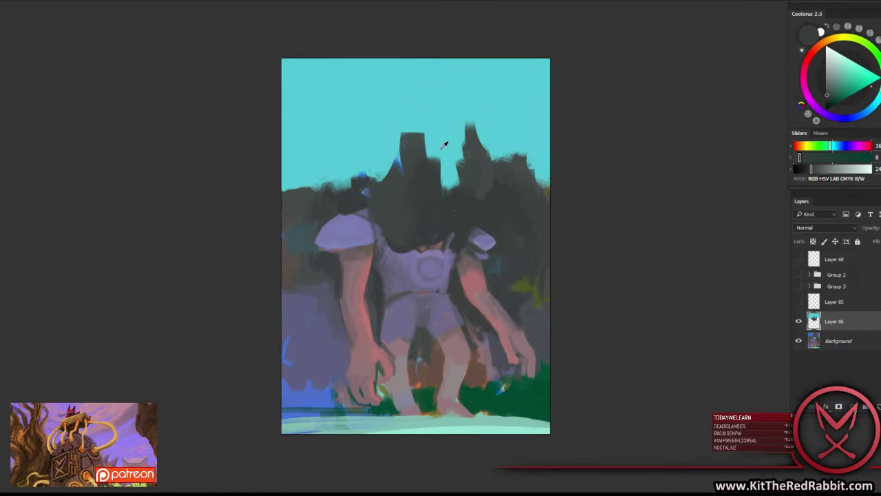
alt+click(444, 144)
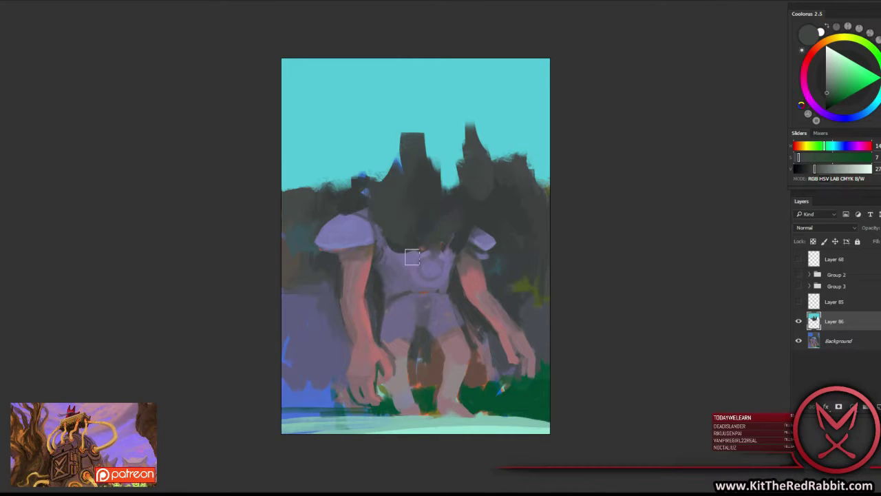
alt+click(396, 225)
Cover the left dark trees with cyan, then repaint them in dark grey.
alt+click(321, 169)
mouse_move(323, 206)
mouse_down()
mouse_move(296, 195)
mouse_move(334, 186)
mouse_move(344, 225)
mouse_up()
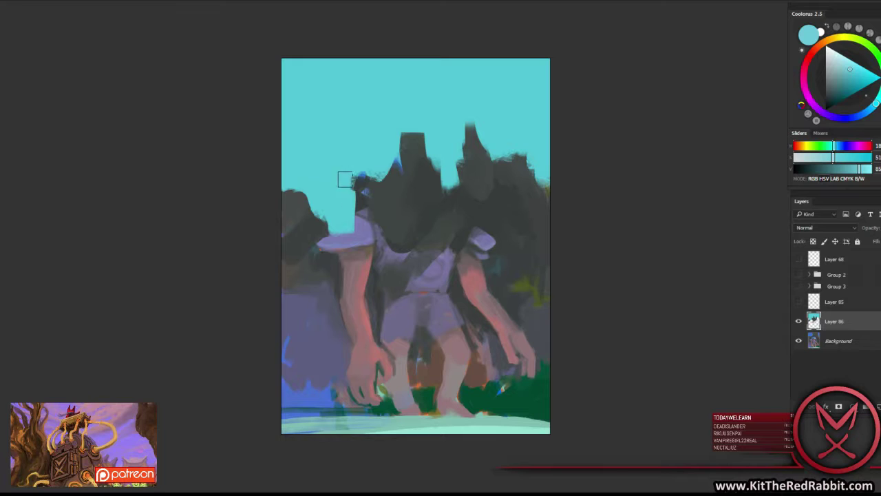
alt+click(356, 163)
mouse_move(345, 179)
mouse_down()
mouse_move(344, 265)
mouse_move(339, 232)
mouse_move(360, 232)
mouse_move(393, 259)
mouse_move(346, 281)
mouse_move(340, 336)
mouse_move(352, 357)
mouse_move(375, 347)
mouse_move(364, 374)
mouse_move(335, 383)
mouse_move(305, 350)
mouse_move(296, 364)
mouse_move(309, 342)
mouse_move(305, 360)
mouse_move(318, 377)
mouse_up()
Dab cyan and lavender strokes into the lower-left corner.
alt+click(356, 324)
alt+click(316, 389)
alt+click(321, 202)
alt+click(320, 312)
alt+click(315, 347)
alt+click(316, 371)
mouse_move(321, 337)
mouse_down()
mouse_move(323, 358)
mouse_move(294, 380)
mouse_move(299, 403)
mouse_move(321, 395)
mouse_up()
Paint lavender strokes near the lower figure and dark strokes near its feet.
alt+click(306, 354)
alt+click(318, 375)
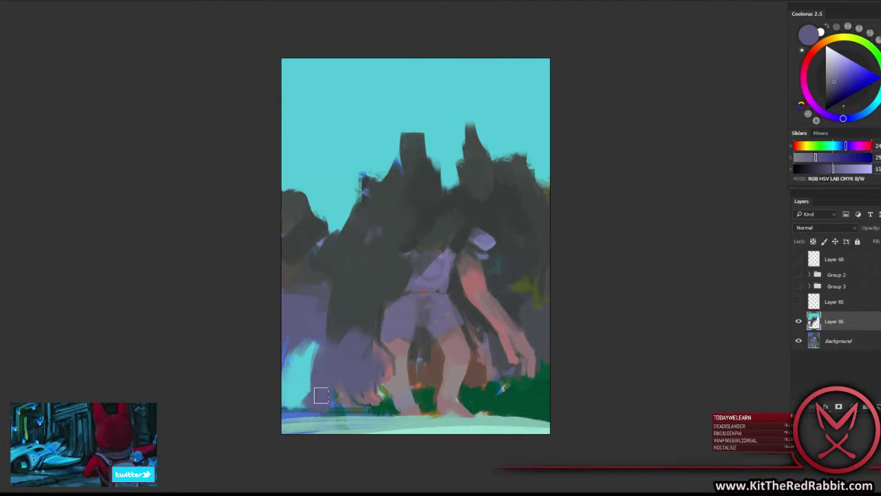
mouse_move(373, 387)
mouse_down()
mouse_move(387, 329)
mouse_move(387, 375)
mouse_up()
alt+click(370, 301)
mouse_move(341, 344)
mouse_down()
mouse_move(365, 334)
mouse_move(360, 356)
mouse_move(436, 238)
mouse_move(444, 293)
mouse_up()
Sample dark teal-grey from the trunk and darken the figure's body and middle.
alt+click(327, 278)
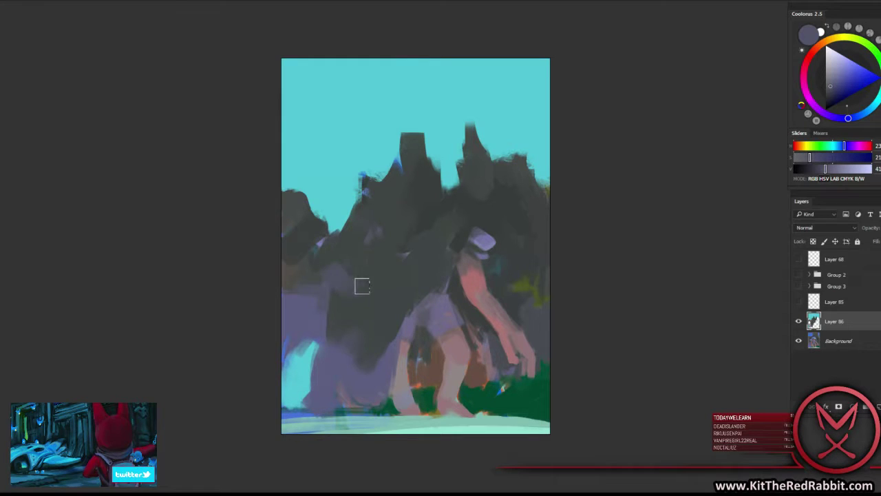
alt+click(391, 269)
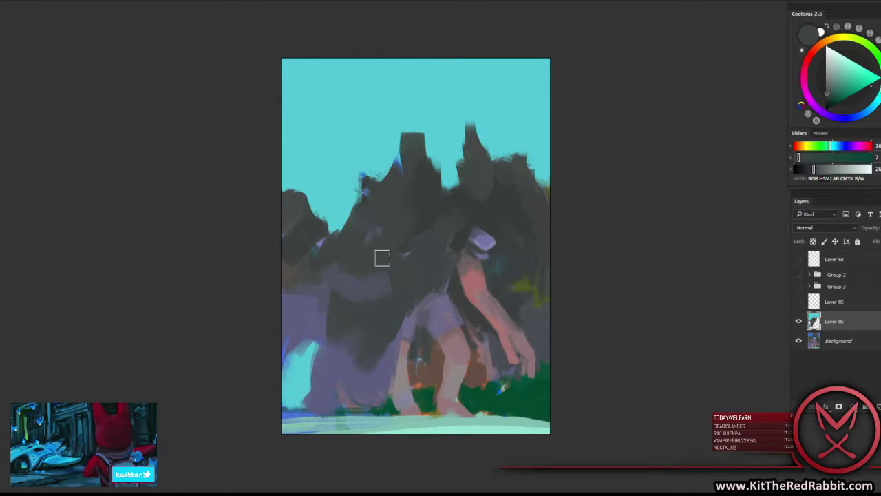
alt+click(369, 290)
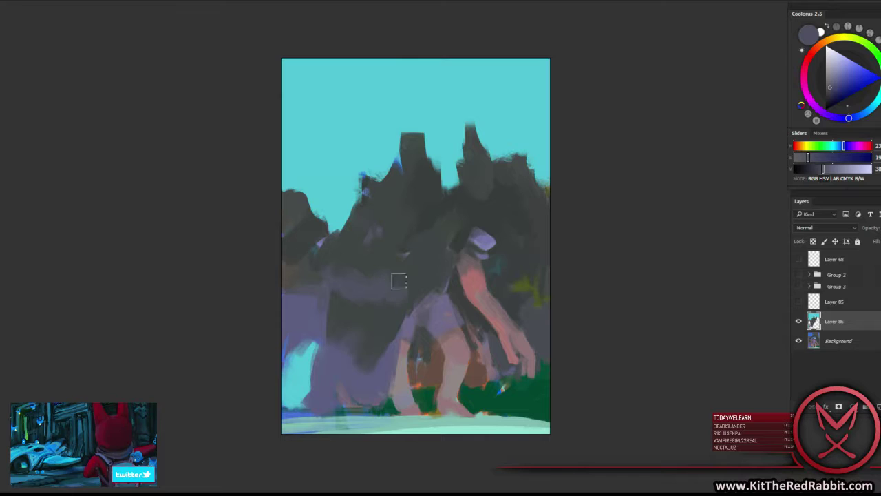
alt+click(372, 263)
alt+click(404, 212)
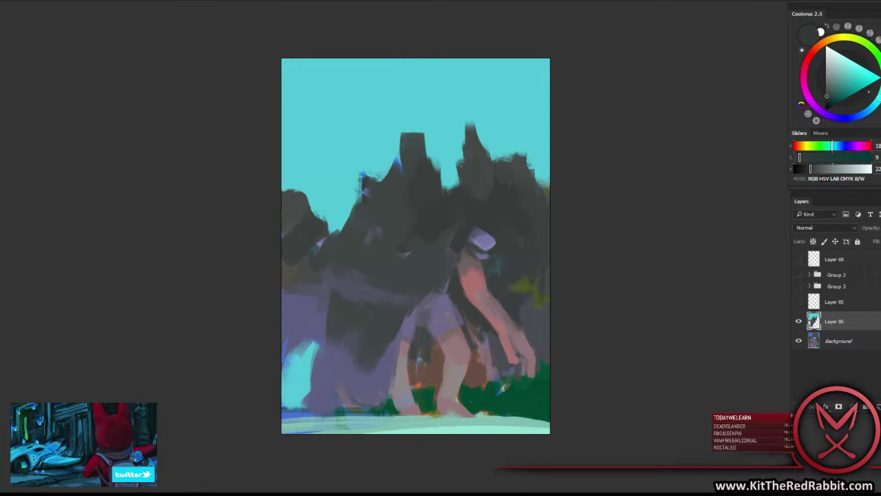
mouse_move(448, 245)
mouse_down()
mouse_move(481, 282)
mouse_move(451, 337)
mouse_up()
alt+click(424, 257)
mouse_move(431, 296)
mouse_down()
mouse_move(422, 338)
mouse_move(497, 267)
mouse_move(508, 285)
mouse_move(488, 346)
mouse_move(515, 346)
mouse_move(428, 360)
mouse_move(468, 347)
mouse_up()
Sample lavender and paint a small lavender stroke near the bottom.
alt+click(476, 271)
alt+click(441, 344)
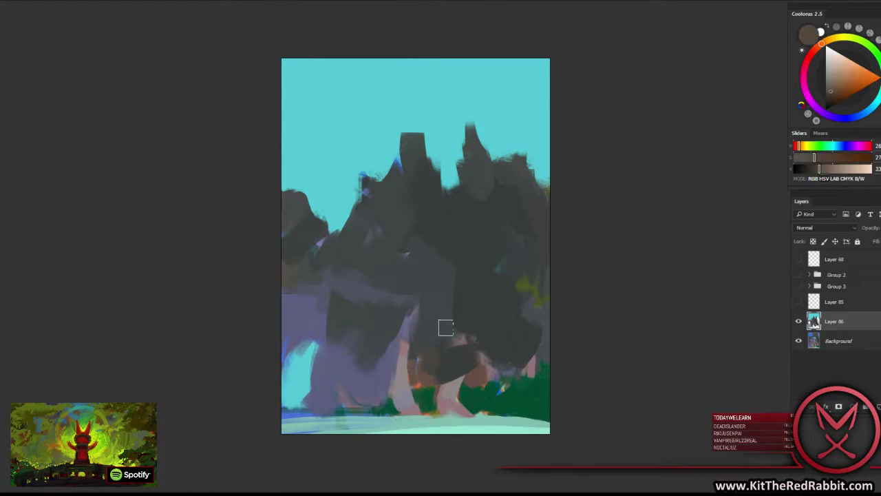
alt+click(418, 323)
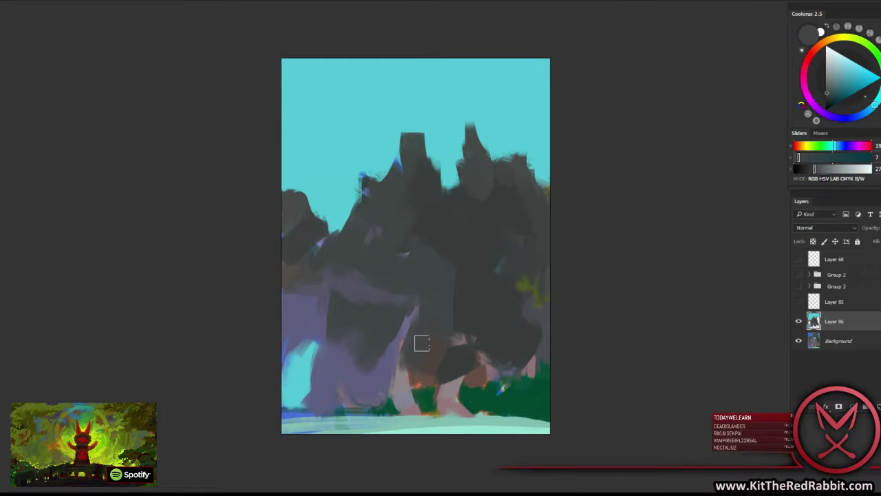
alt+click(393, 373)
mouse_move(393, 373)
mouse_down()
mouse_move(395, 348)
mouse_move(393, 368)
mouse_move(410, 369)
mouse_move(439, 396)
mouse_up()
Cover the pink lower area with dark grey and add a lighter bluish-grey patch.
alt+click(410, 370)
alt+click(448, 366)
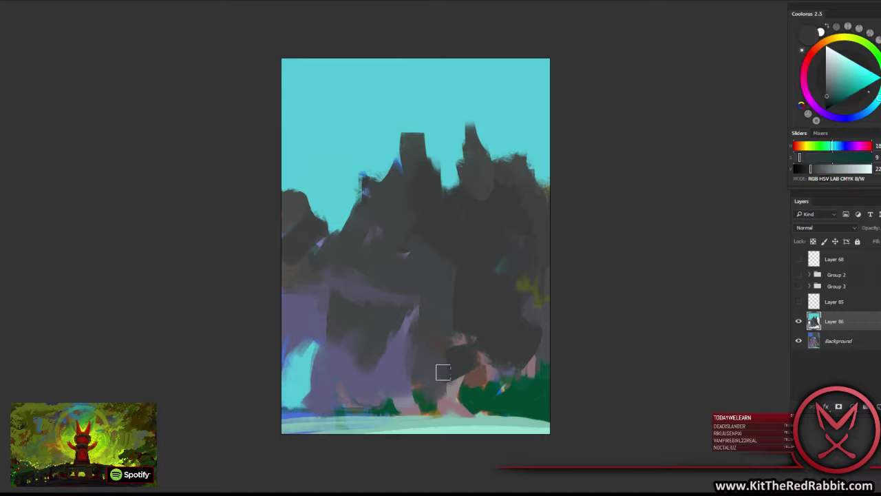
drag(448, 365, 438, 385)
mouse_move(438, 342)
mouse_down()
mouse_move(462, 376)
mouse_move(479, 344)
mouse_move(473, 375)
mouse_move(484, 383)
mouse_move(456, 314)
mouse_up()
alt+click(460, 372)
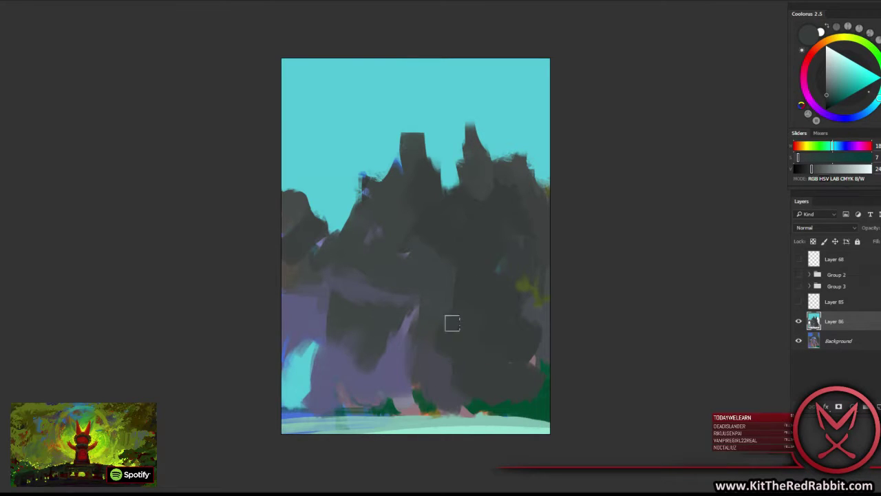
alt+click(445, 376)
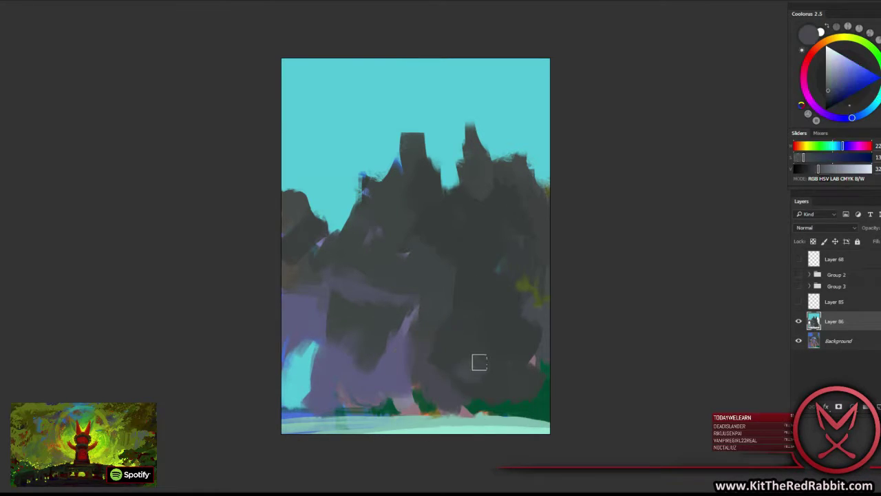
mouse_move(498, 356)
mouse_down()
mouse_move(508, 366)
mouse_move(497, 383)
mouse_move(519, 378)
mouse_up()
Carve cyan sky into the dark peak, then extend and widen the peak upward.
alt+click(431, 146)
mouse_move(468, 138)
mouse_down()
mouse_move(450, 153)
mouse_move(461, 143)
mouse_up()
alt+click(421, 152)
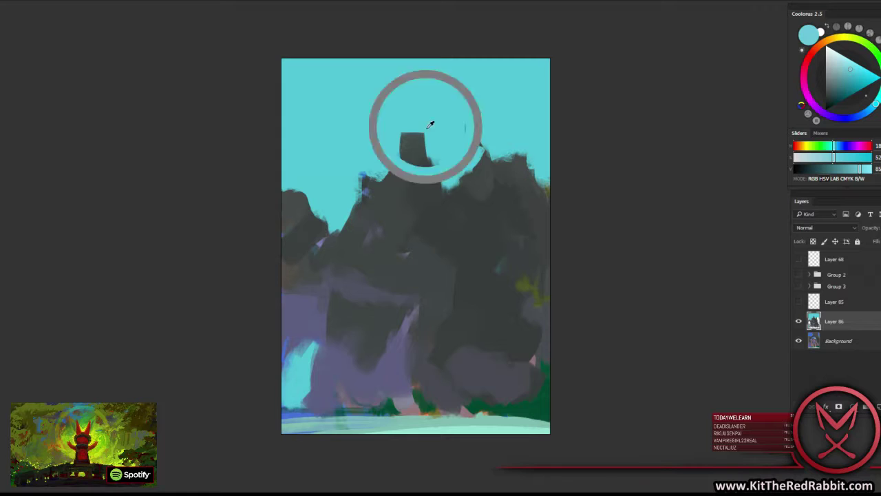
drag(423, 157, 455, 70)
mouse_move(434, 132)
mouse_down()
mouse_move(456, 56)
mouse_move(428, 190)
mouse_move(482, 76)
mouse_move(475, 115)
mouse_up()
Darken the peak top to the canvas edge, then flip the canvas vertically.
alt+click(475, 115)
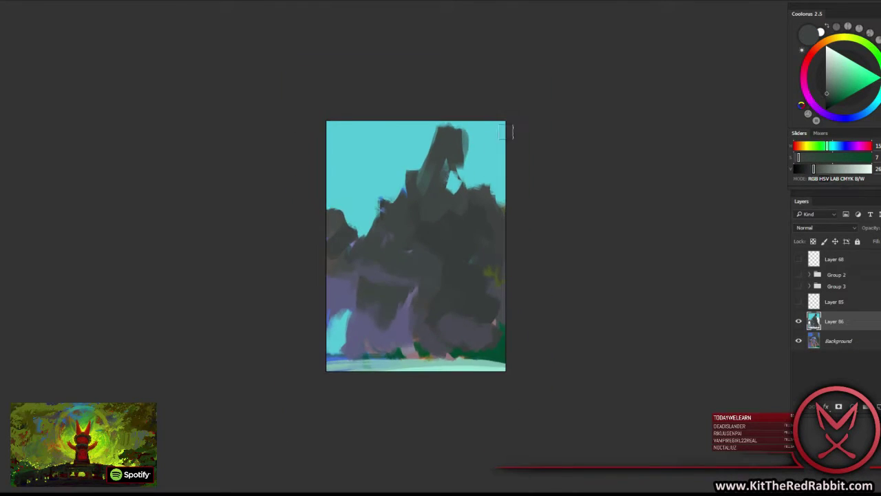
drag(460, 166, 451, 124)
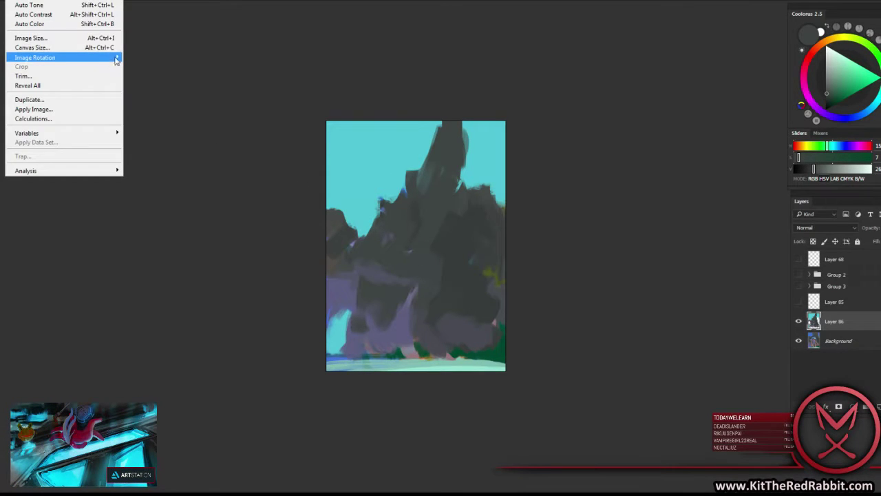
click(172, 110)
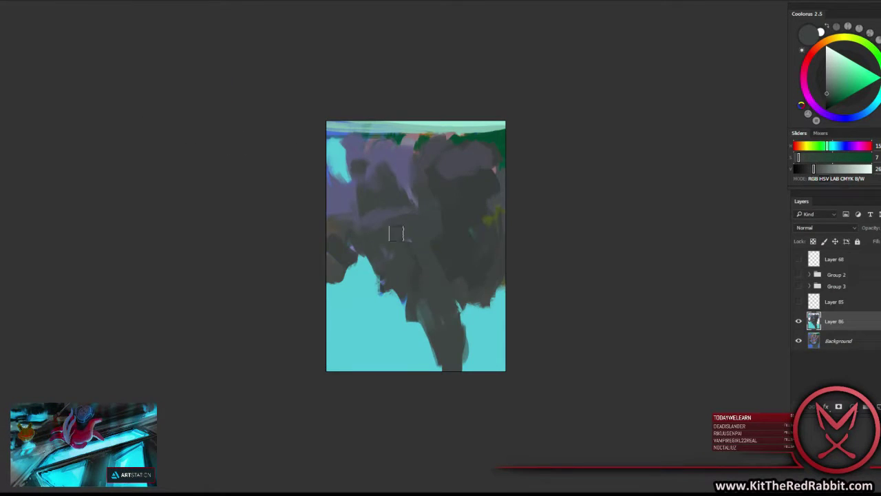
mouse_move(395, 233)
mouse_down()
mouse_move(389, 152)
mouse_move(401, 134)
mouse_move(381, 126)
mouse_up()
Paint purple-grey over the top-left cyan and lavender-grey strokes down the middle.
drag(346, 152, 392, 110)
mouse_move(375, 148)
mouse_down()
mouse_move(383, 145)
mouse_move(403, 189)
mouse_up()
alt+click(423, 141)
mouse_move(413, 151)
mouse_down()
mouse_move(406, 200)
mouse_move(424, 198)
mouse_up()
Sample a dark bluish grey and paint over the dark green at top-right.
alt+click(453, 193)
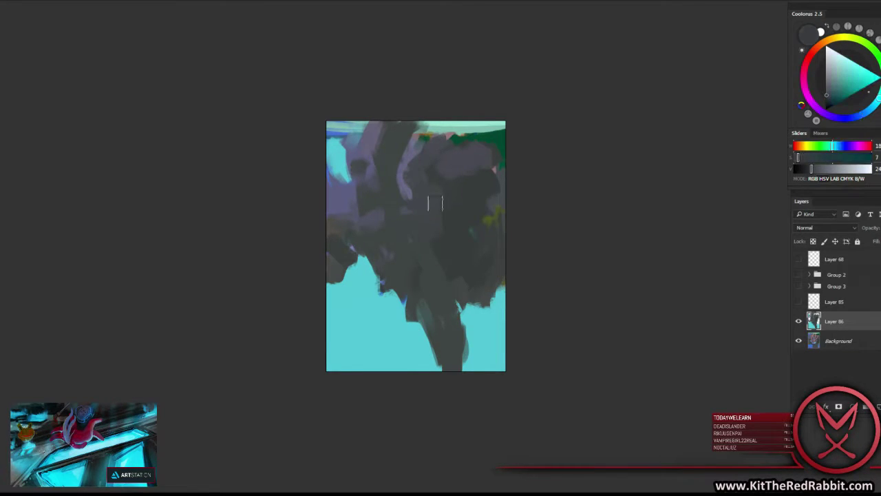
alt+click(427, 194)
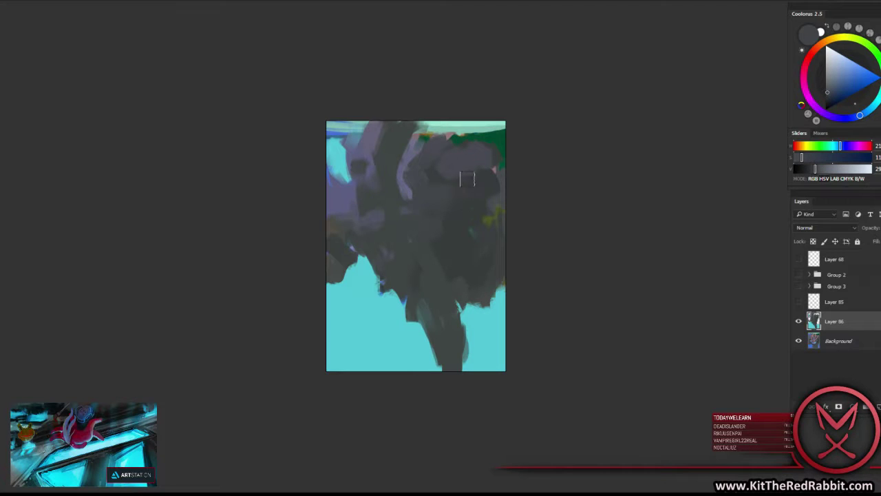
alt+click(437, 176)
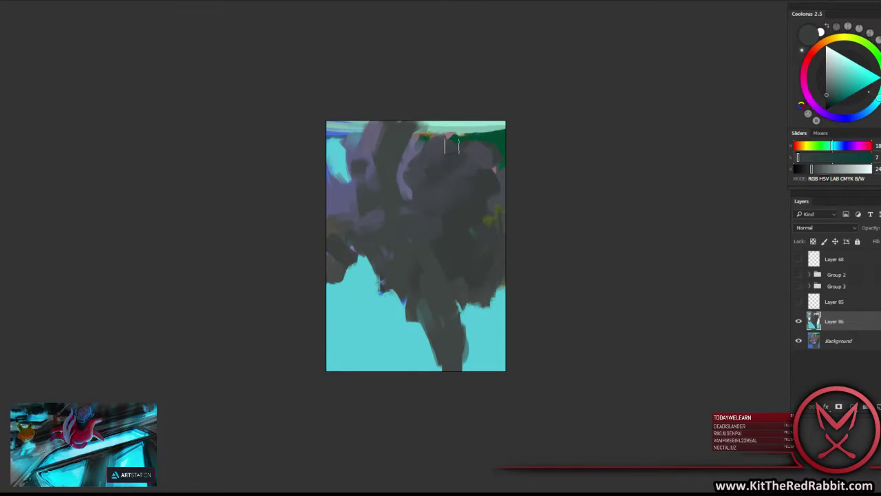
alt+click(470, 155)
mouse_move(469, 139)
mouse_down()
mouse_move(490, 134)
mouse_move(501, 151)
mouse_up()
Cover the teal strip along the top with dark grey.
alt+click(480, 189)
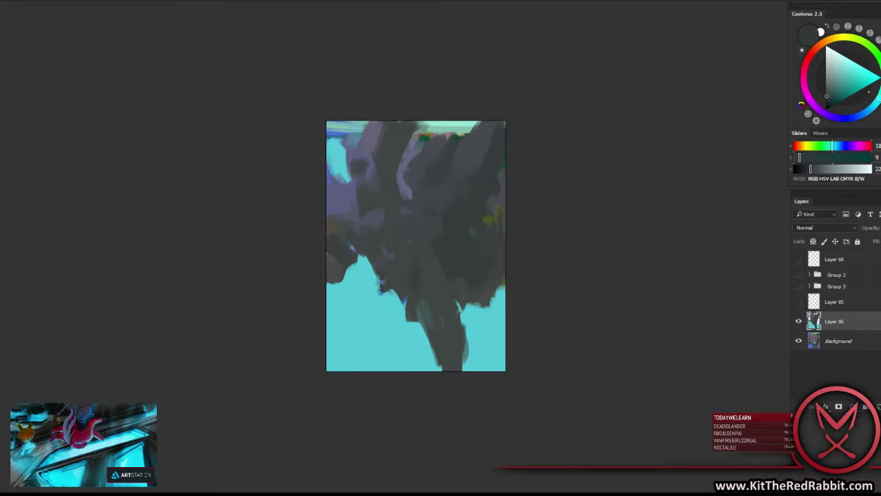
alt+click(483, 146)
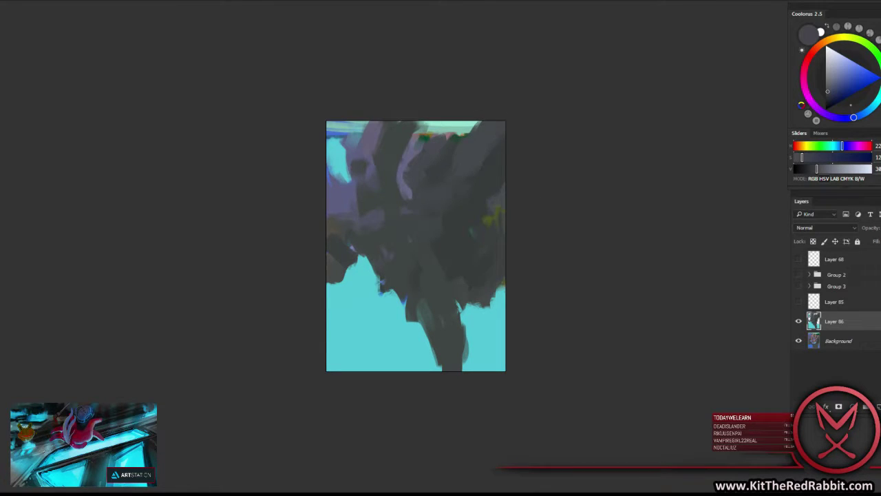
alt+click(448, 153)
mouse_move(447, 141)
mouse_down()
mouse_move(471, 125)
mouse_move(432, 145)
mouse_up()
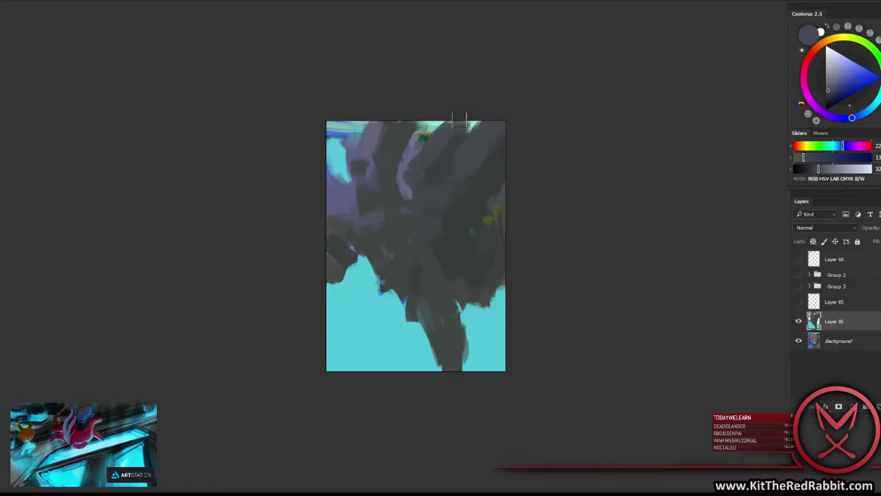
Even out the middle-right area with a darker grey.
alt+click(454, 145)
alt+click(479, 139)
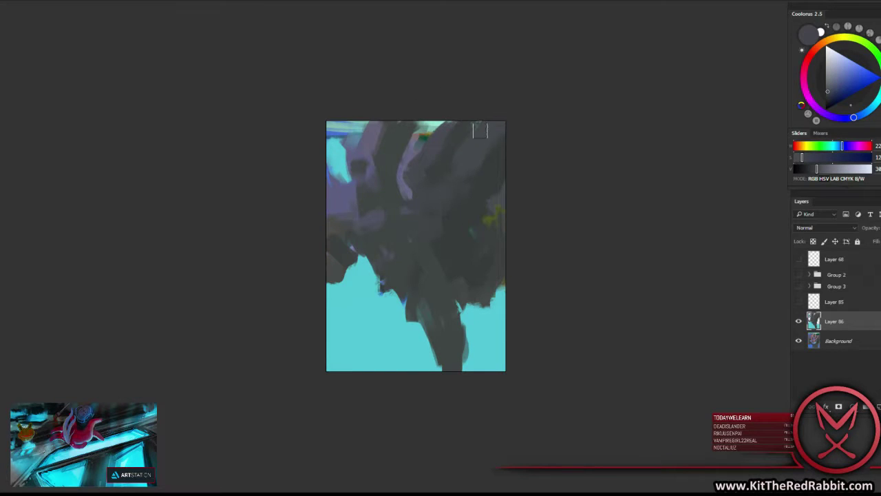
alt+click(423, 167)
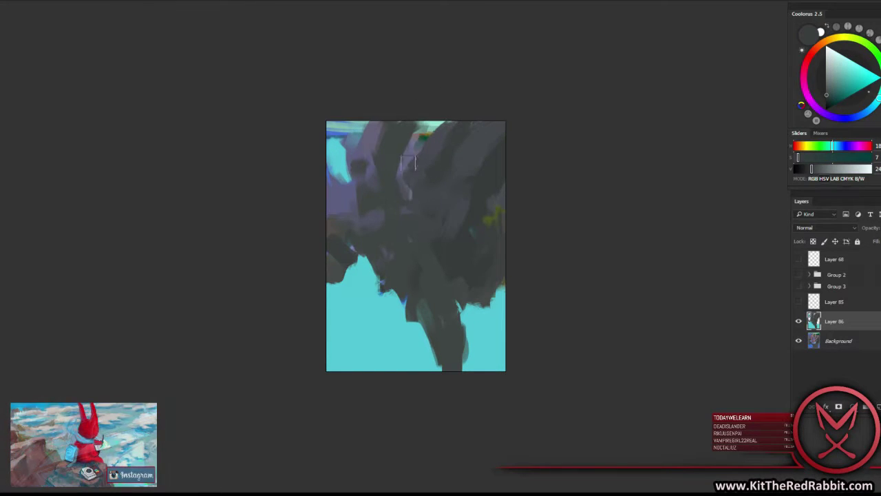
alt+click(425, 150)
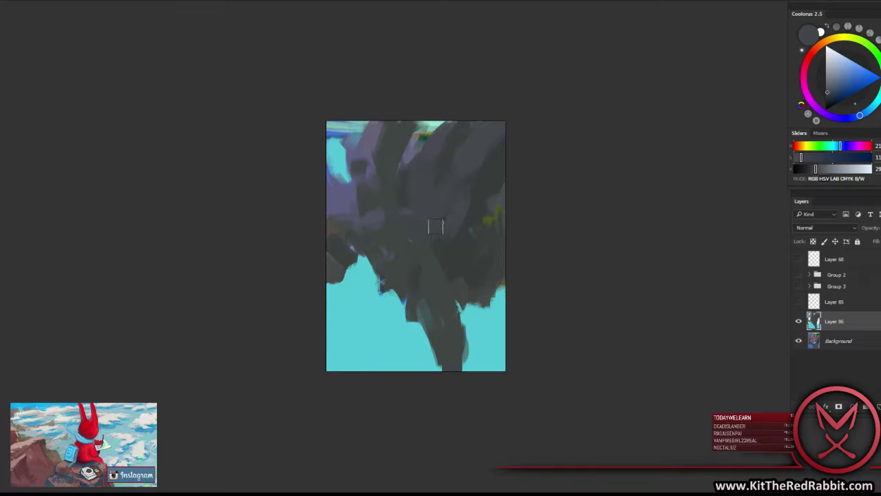
drag(451, 231, 444, 251)
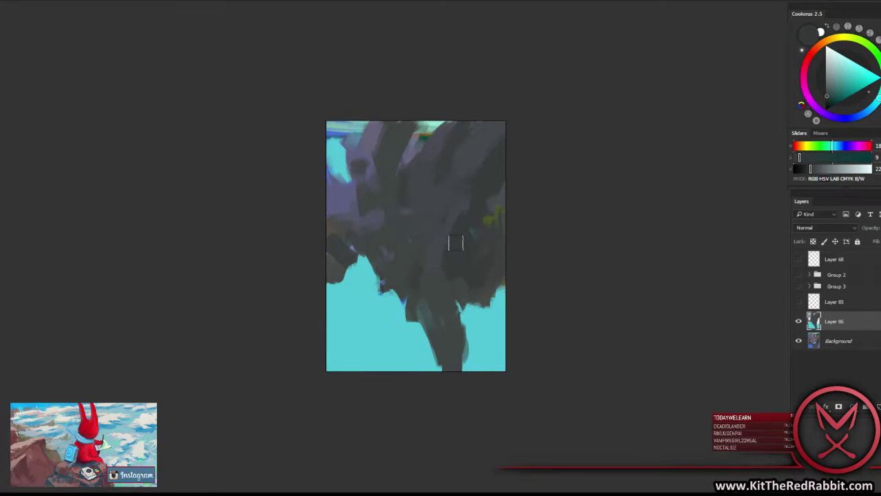
Paint dark rounded clumps over the lower-left cyan and a light blue-grey patch mid-canvas.
alt+click(446, 227)
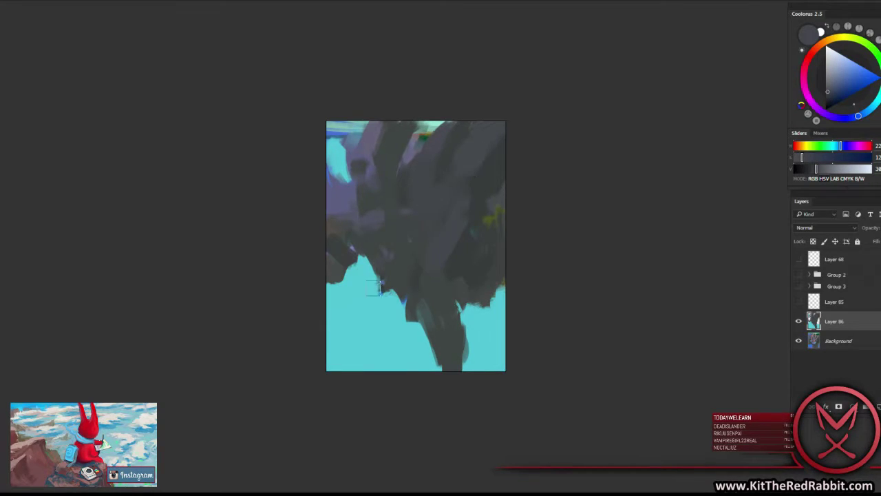
mouse_move(377, 286)
mouse_down()
mouse_move(395, 291)
mouse_move(392, 350)
mouse_up()
drag(398, 300, 431, 369)
drag(429, 337, 421, 377)
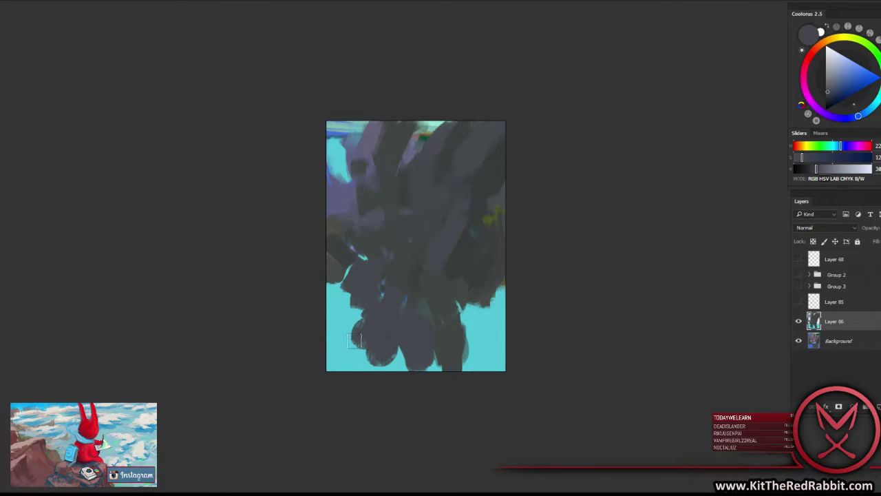
drag(354, 338, 338, 275)
alt+click(355, 145)
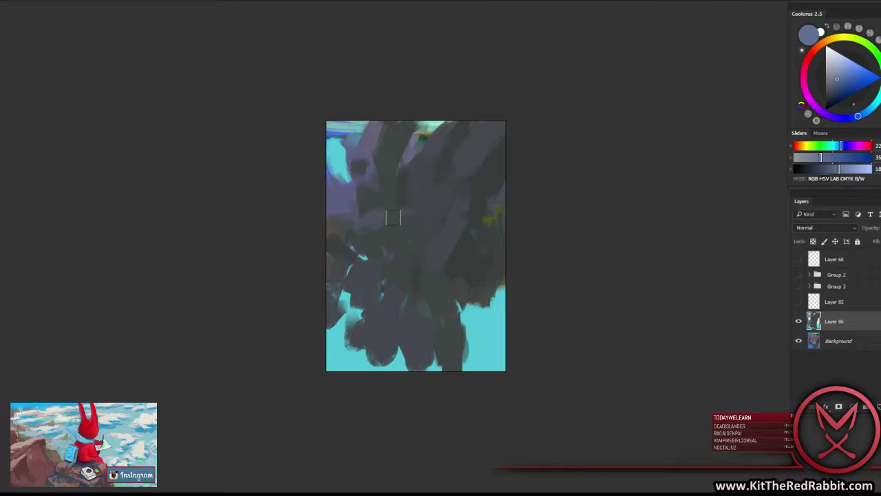
mouse_move(393, 217)
mouse_down()
mouse_move(407, 184)
mouse_move(421, 178)
mouse_move(427, 194)
mouse_move(393, 210)
mouse_move(430, 174)
mouse_up()
Paint a light blue-grey patch at the figure's centre and darken part of it with sampled grey.
alt+click(431, 180)
alt+click(412, 201)
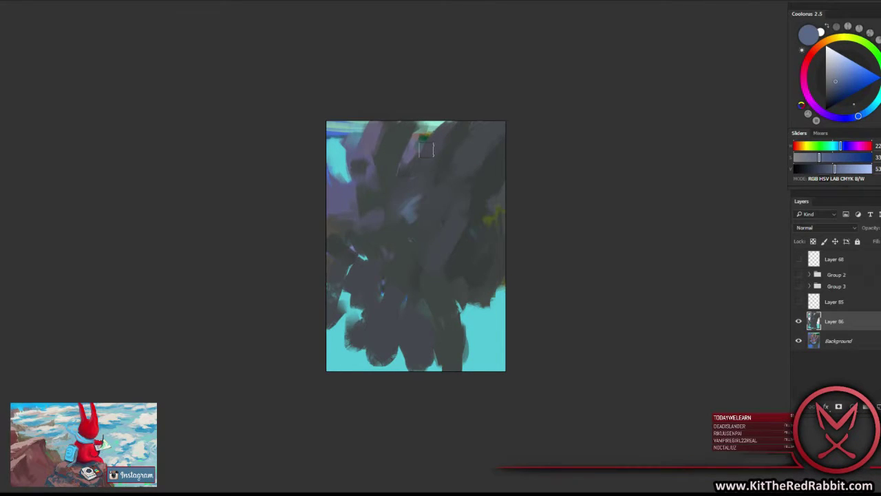
mouse_move(431, 219)
mouse_down()
mouse_move(416, 253)
mouse_move(399, 253)
mouse_move(393, 237)
mouse_up()
alt+click(432, 201)
mouse_move(427, 196)
mouse_down()
mouse_move(434, 247)
mouse_move(385, 248)
mouse_up()
alt+click(429, 232)
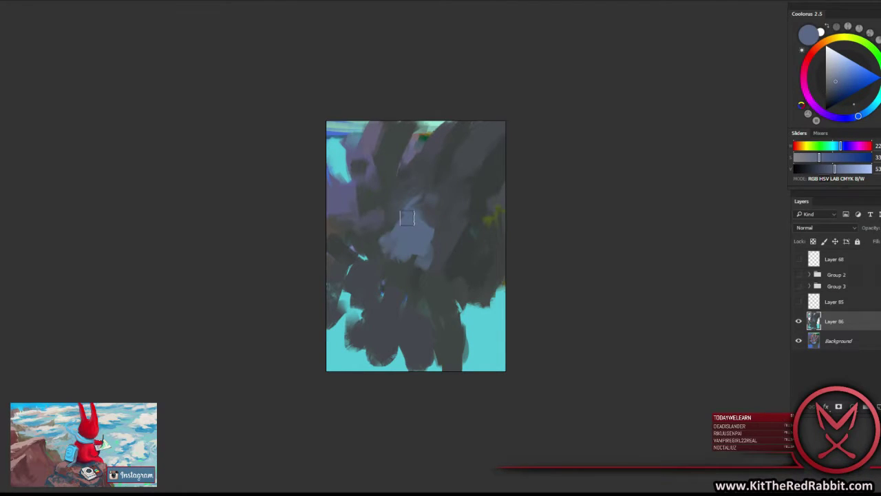
drag(413, 220, 403, 217)
Darken the patch's right edge and add light blue-grey to its left, sampling teal and grey.
alt+click(441, 212)
mouse_move(446, 237)
mouse_down()
mouse_move(426, 272)
mouse_move(446, 216)
mouse_move(428, 224)
mouse_move(425, 171)
mouse_move(440, 213)
mouse_up()
alt+click(434, 227)
alt+click(447, 209)
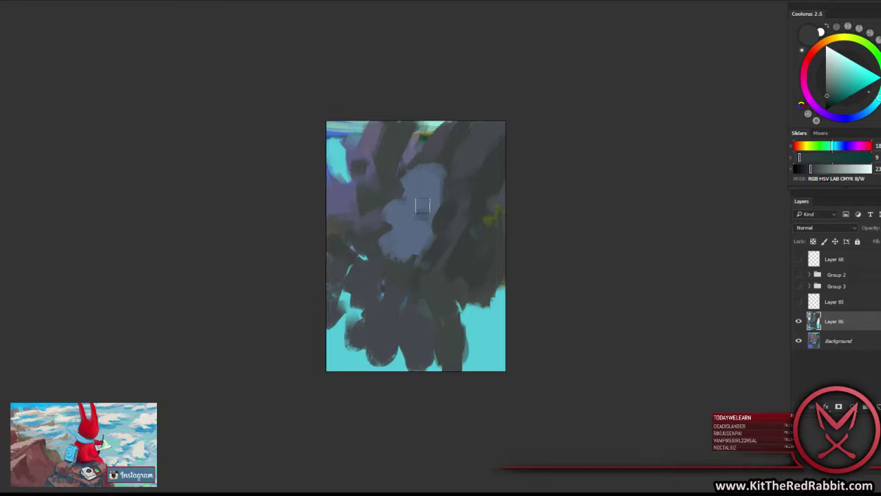
alt+click(416, 225)
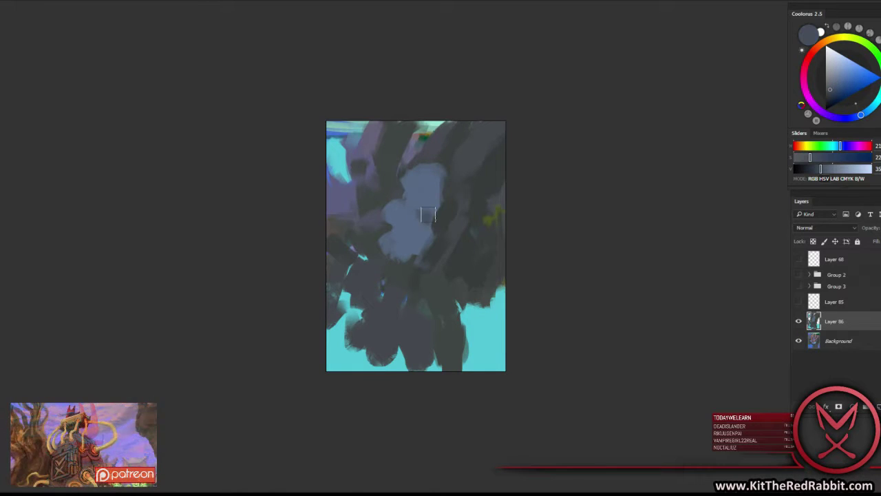
alt+click(430, 206)
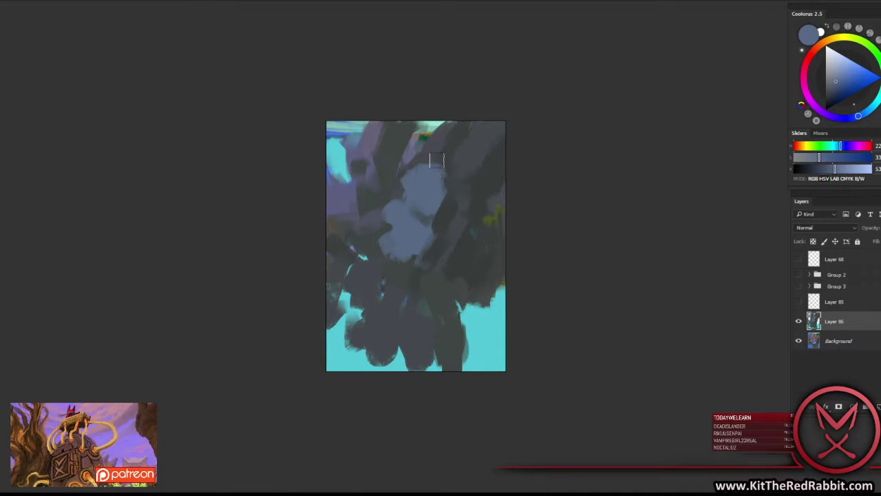
alt+click(451, 208)
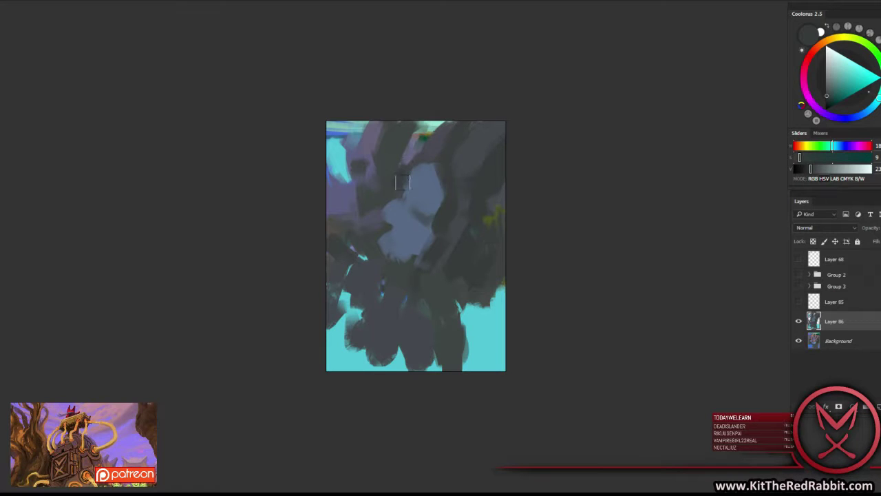
alt+click(420, 185)
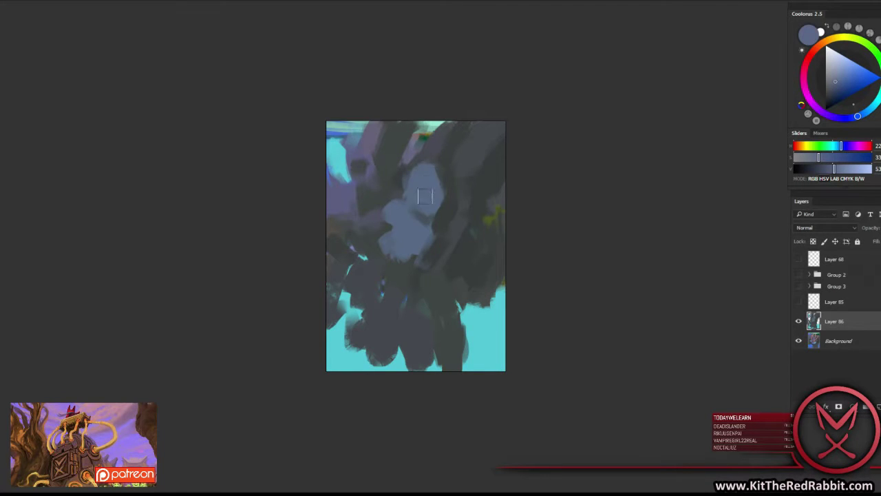
mouse_move(425, 197)
mouse_down()
mouse_move(385, 227)
mouse_move(385, 213)
mouse_up()
Paint light blue-grey strokes up the figure's lower-left, with darker grey laid over them.
alt+click(437, 223)
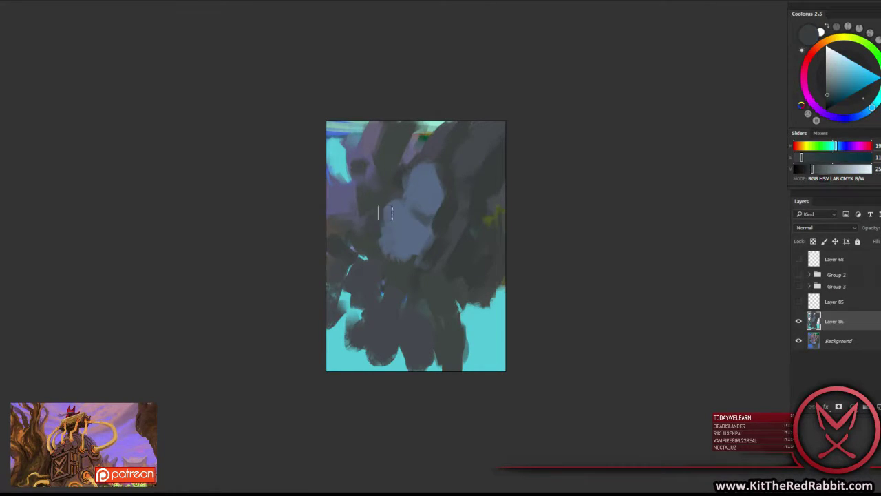
alt+click(371, 229)
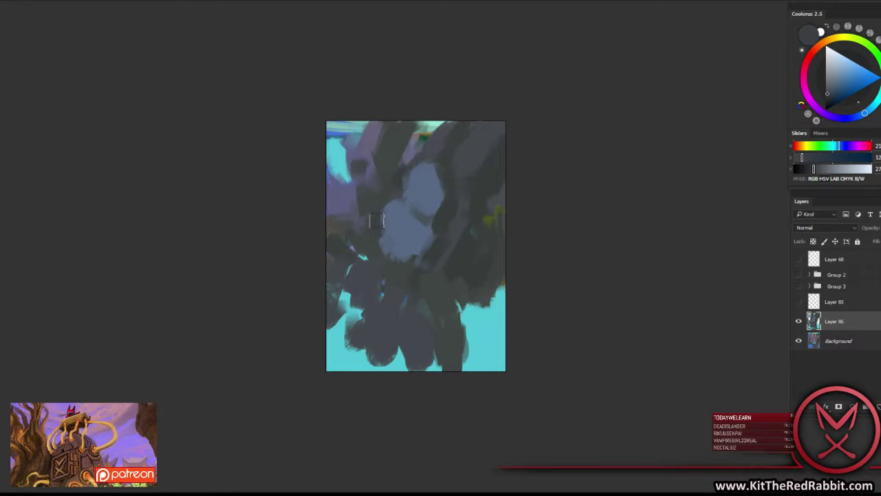
alt+click(397, 228)
mouse_move(354, 273)
mouse_down()
mouse_move(361, 278)
mouse_move(389, 227)
mouse_up()
drag(358, 298, 377, 249)
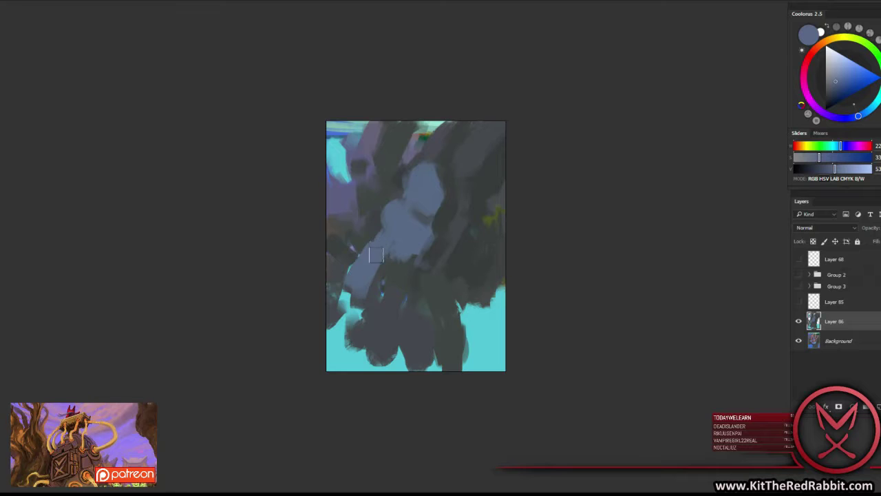
alt+click(368, 241)
drag(347, 298, 360, 241)
alt+click(362, 252)
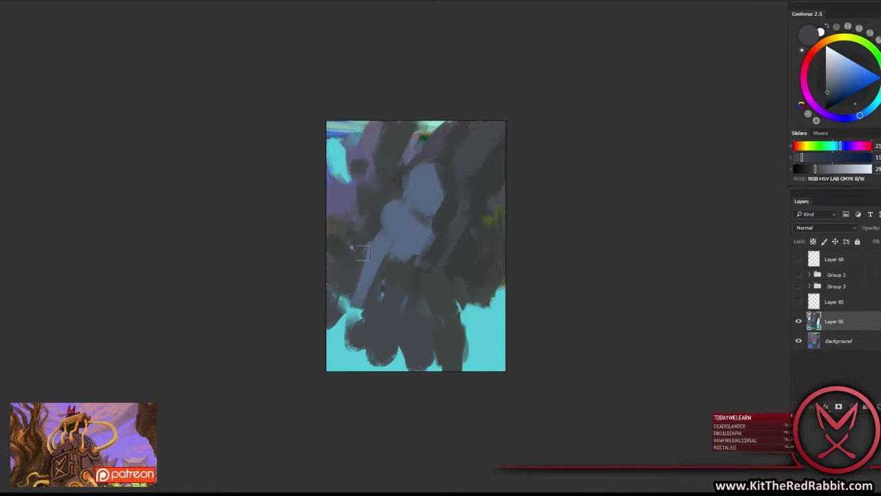
drag(362, 296, 396, 231)
Paint light blue-grey around the figure's lower torso and darken its right-side edge.
alt+click(380, 227)
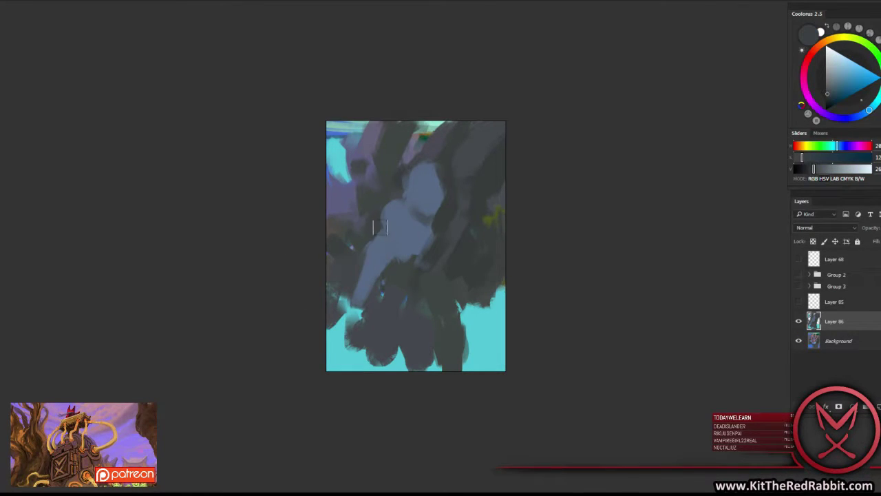
alt+click(399, 232)
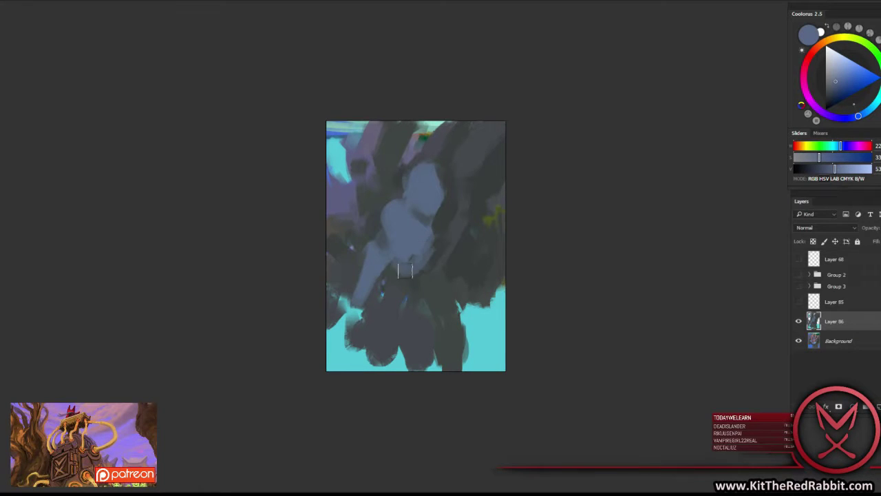
drag(418, 260, 413, 275)
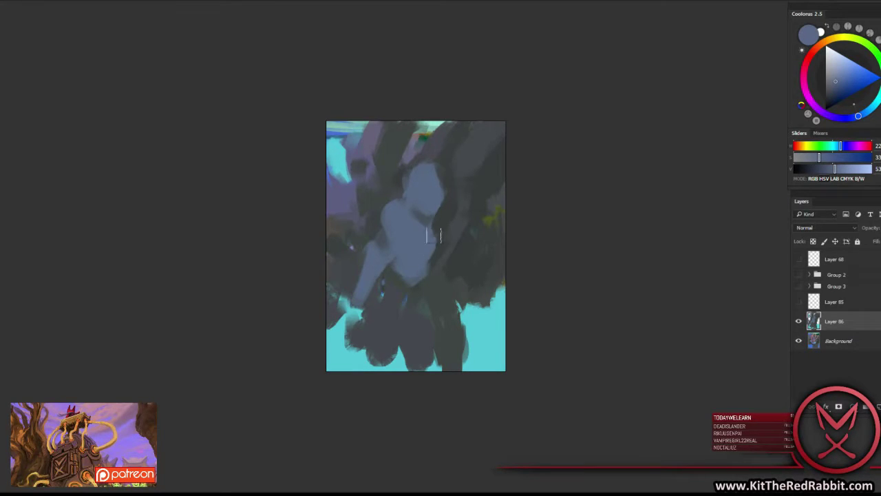
alt+click(445, 232)
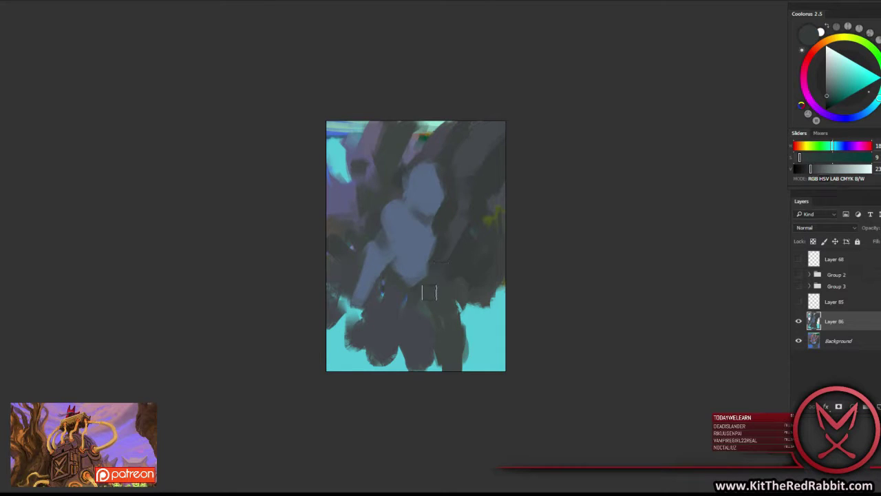
alt+click(415, 267)
mouse_move(403, 268)
mouse_down()
mouse_move(395, 285)
mouse_move(413, 289)
mouse_move(403, 297)
mouse_move(422, 294)
mouse_up()
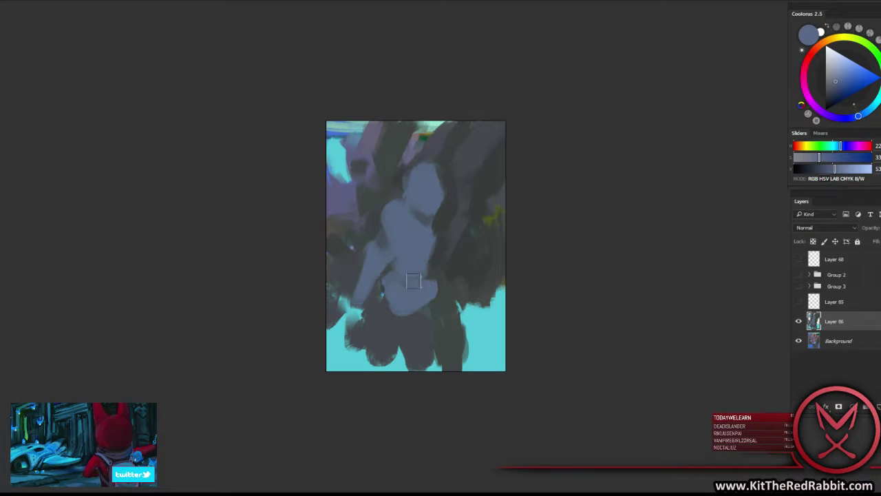
mouse_move(423, 284)
mouse_down()
mouse_move(437, 289)
mouse_move(441, 261)
mouse_up()
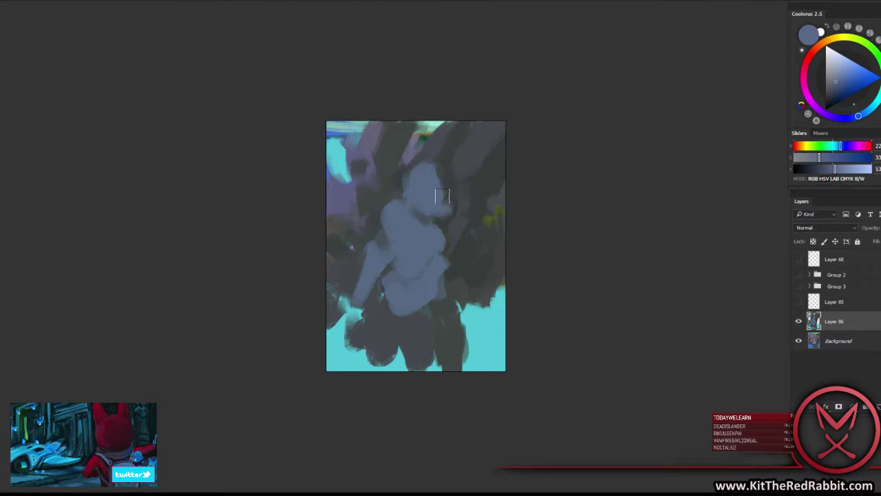
Widen the figure's head and neck on the right, resampling dark teal-grey and blue-grey.
drag(433, 193, 454, 212)
alt+click(450, 219)
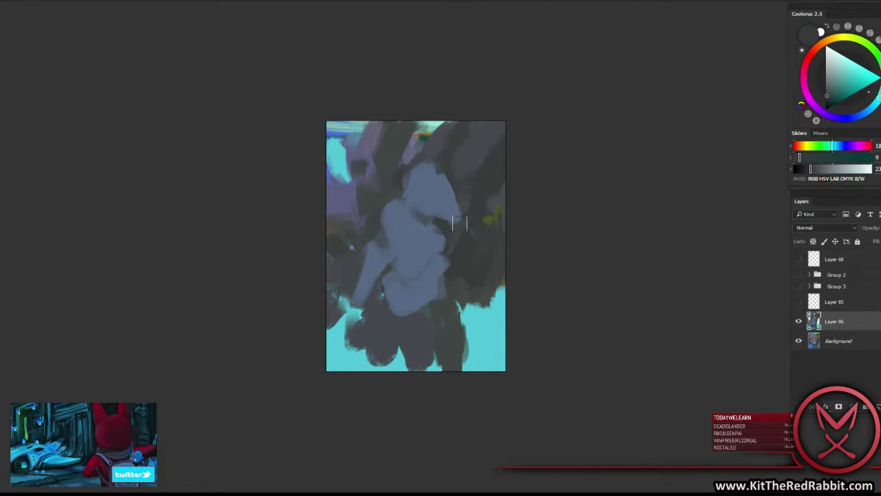
alt+click(412, 244)
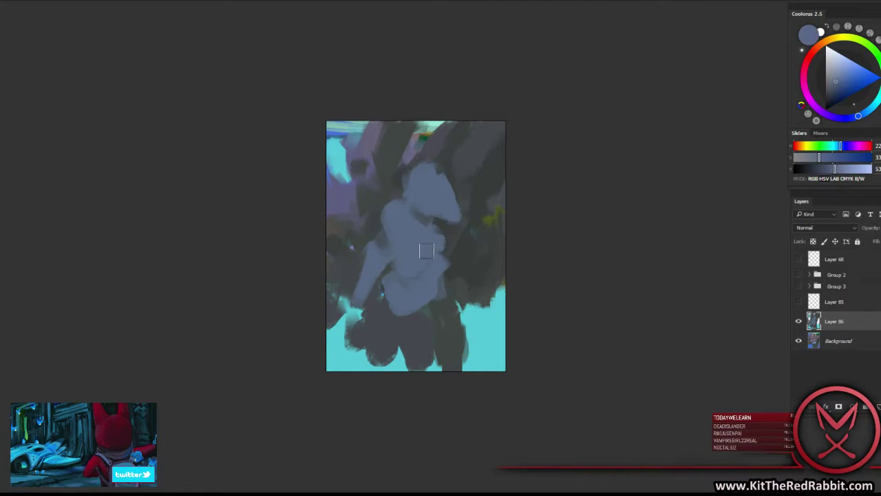
alt+click(388, 172)
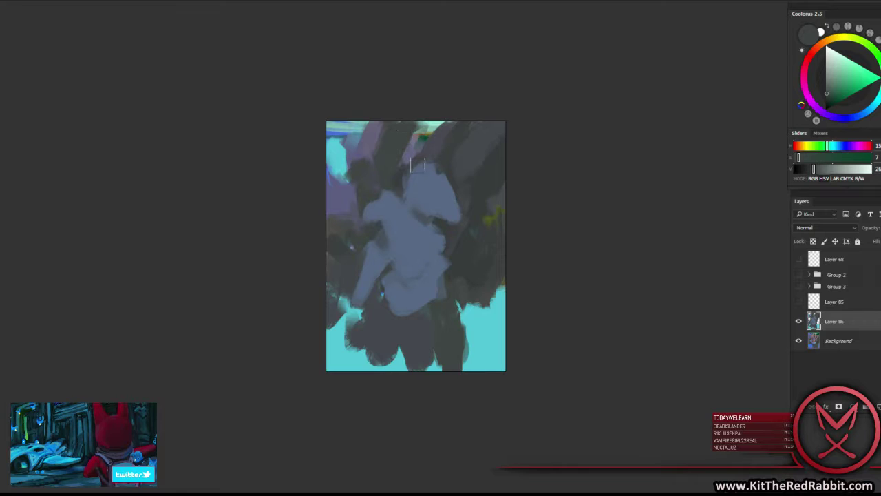
alt+click(380, 238)
Switch to the 228 px brush preset and extend the figure's head right in grey-blue.
right_click(435, 210)
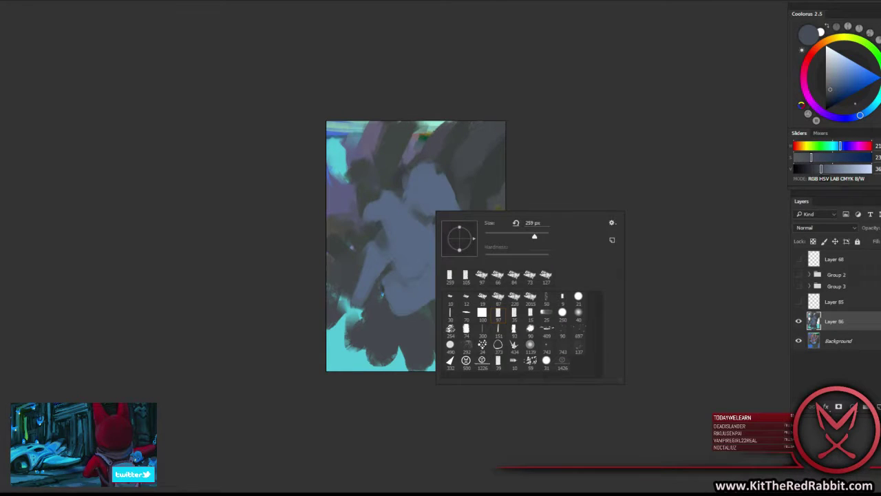
click(514, 297)
click(407, 200)
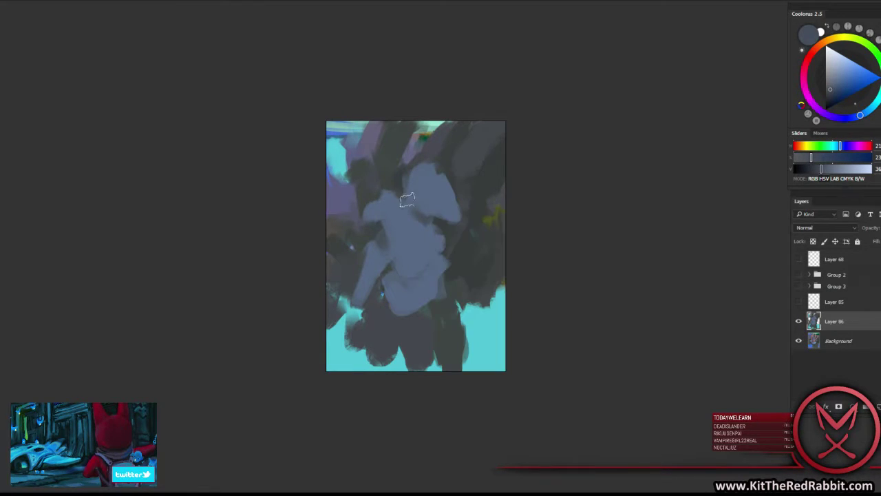
alt+click(431, 195)
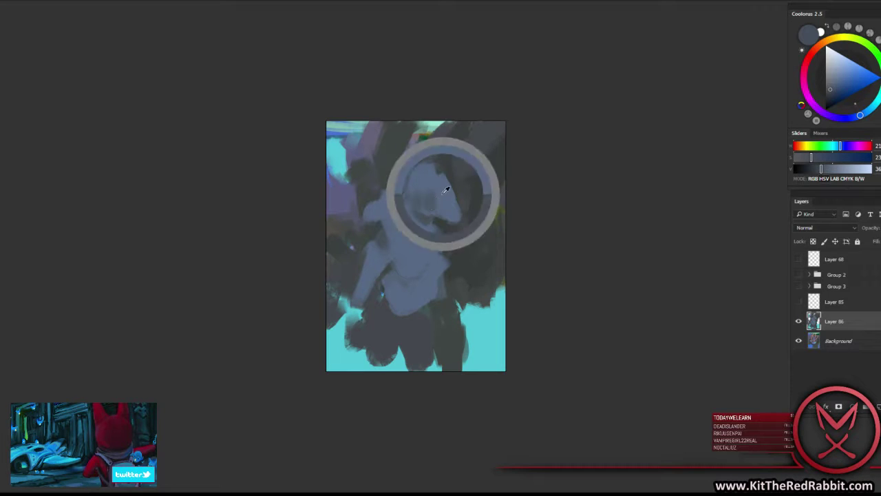
drag(429, 197, 441, 212)
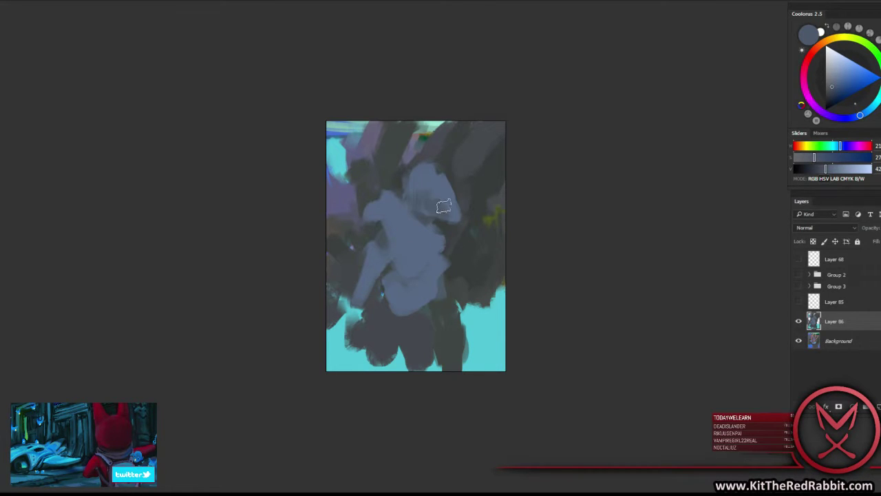
Paint cyan over the top-left corner and mint highlights along the top edge.
alt+click(431, 196)
alt+click(340, 166)
drag(336, 146, 343, 121)
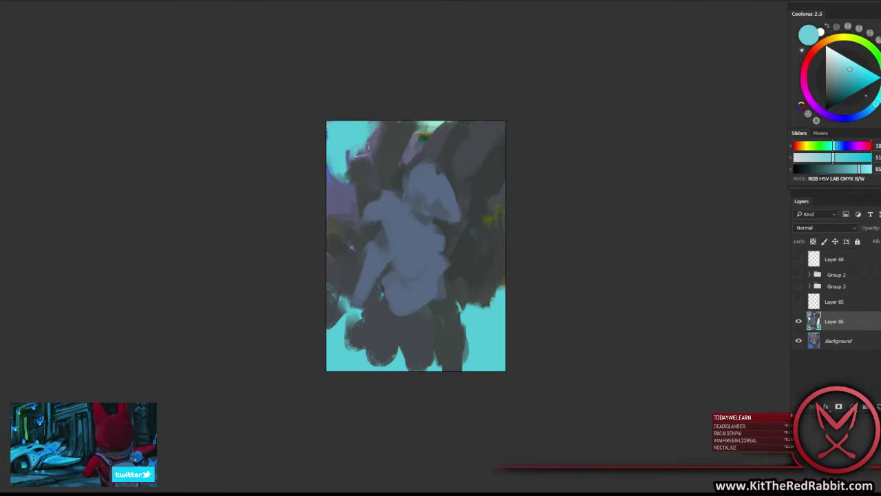
alt+click(434, 124)
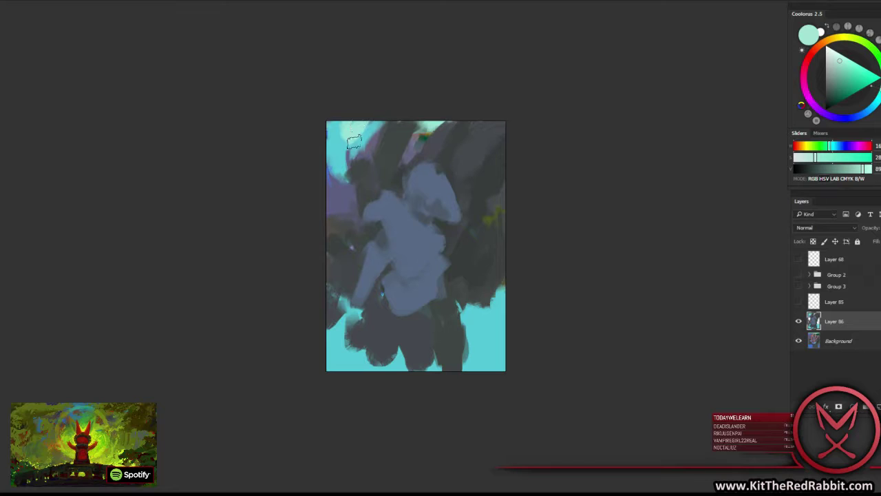
mouse_move(354, 141)
mouse_down()
mouse_move(372, 125)
mouse_move(358, 148)
mouse_move(340, 155)
mouse_up()
alt+click(344, 179)
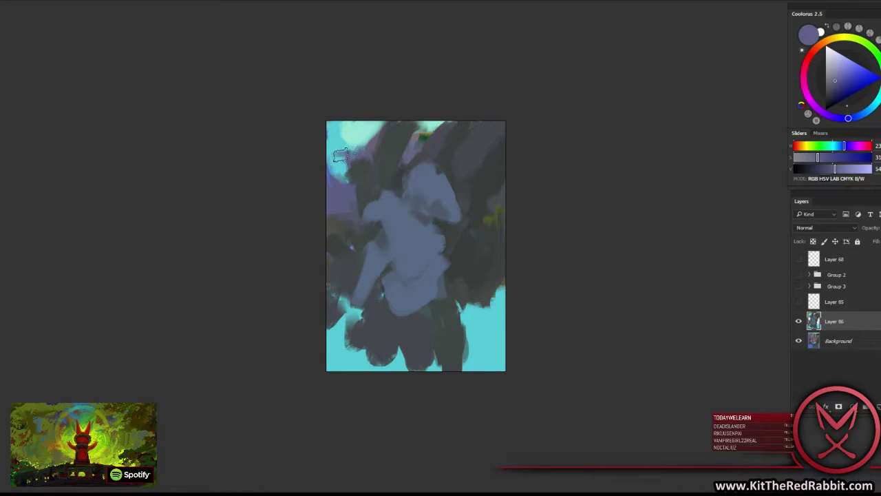
alt+click(340, 155)
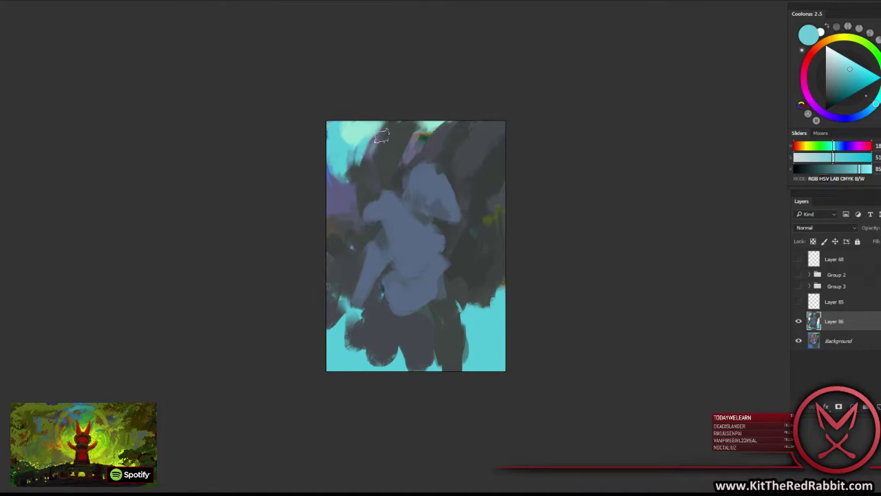
alt+click(372, 148)
mouse_move(425, 122)
mouse_down()
mouse_move(410, 148)
mouse_move(441, 124)
mouse_move(472, 141)
mouse_move(457, 142)
mouse_move(468, 133)
mouse_up()
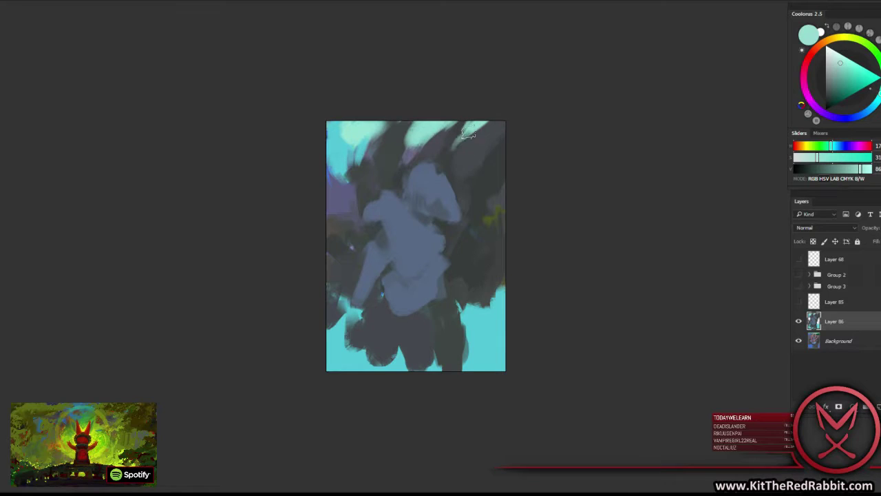
Add dark grey and light teal strokes at the upper-left edge, then blue-grey over the lower dark area.
alt+click(351, 164)
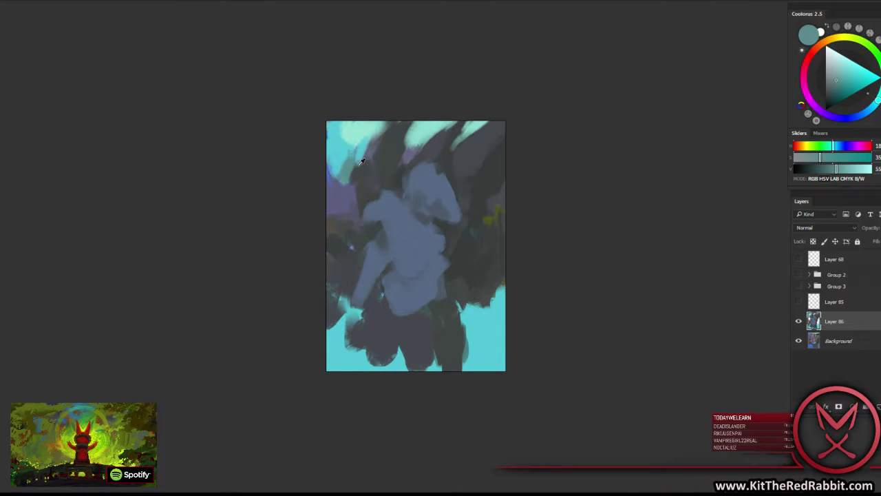
alt+click(350, 165)
drag(350, 165, 349, 191)
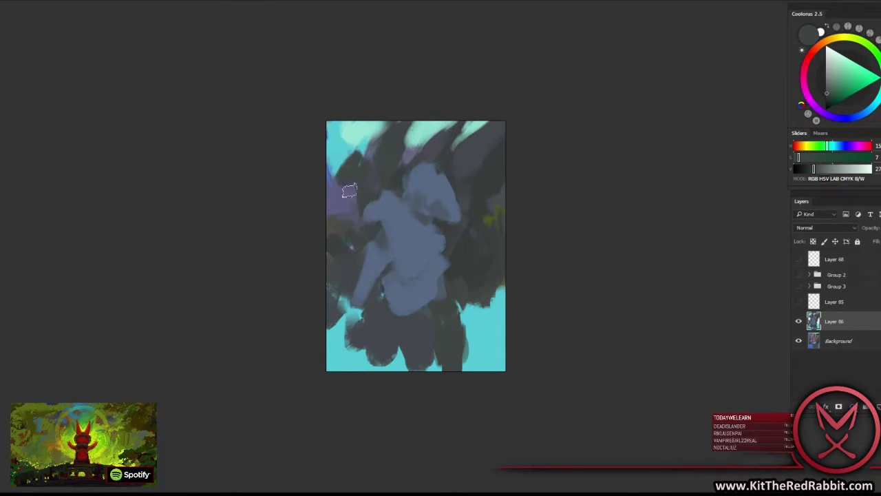
alt+click(354, 152)
mouse_move(356, 155)
mouse_down()
mouse_move(338, 180)
mouse_move(348, 196)
mouse_up()
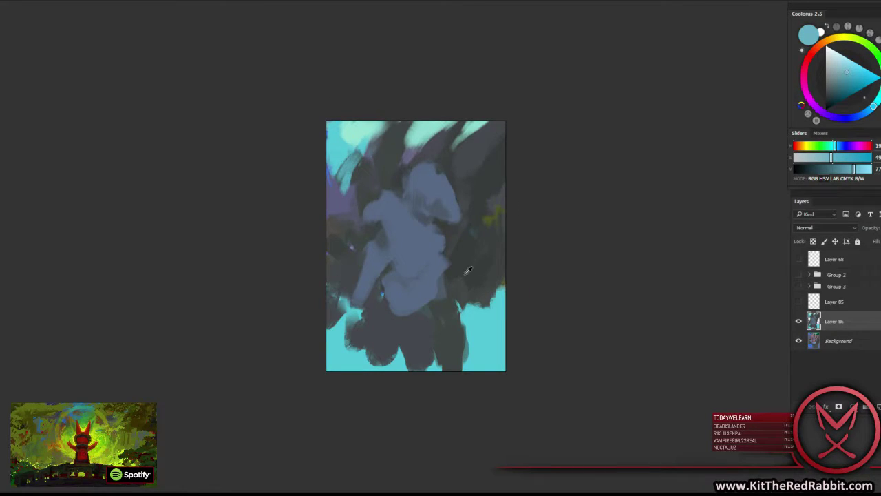
alt+click(424, 284)
mouse_move(441, 296)
mouse_down()
mouse_move(409, 320)
mouse_move(419, 311)
mouse_move(383, 311)
mouse_up()
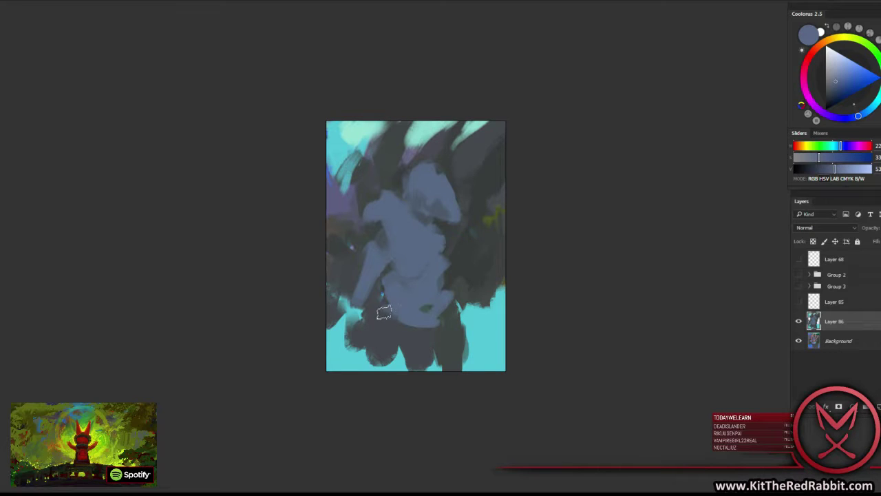
Darken the figure's lower edge and left side with dark foliage greys.
alt+click(387, 323)
mouse_move(432, 331)
mouse_down()
mouse_move(379, 296)
mouse_move(413, 316)
mouse_move(403, 344)
mouse_move(455, 323)
mouse_up()
alt+click(409, 292)
alt+click(458, 280)
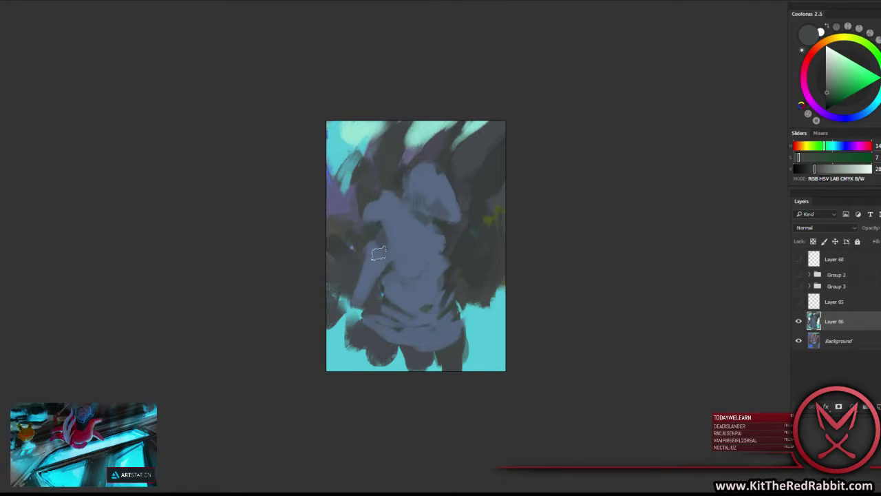
mouse_move(378, 253)
mouse_down()
mouse_move(363, 284)
mouse_move(372, 240)
mouse_up()
Rework the head, neck and right shoulder with alternating dark and blue-grey strokes.
alt+click(440, 221)
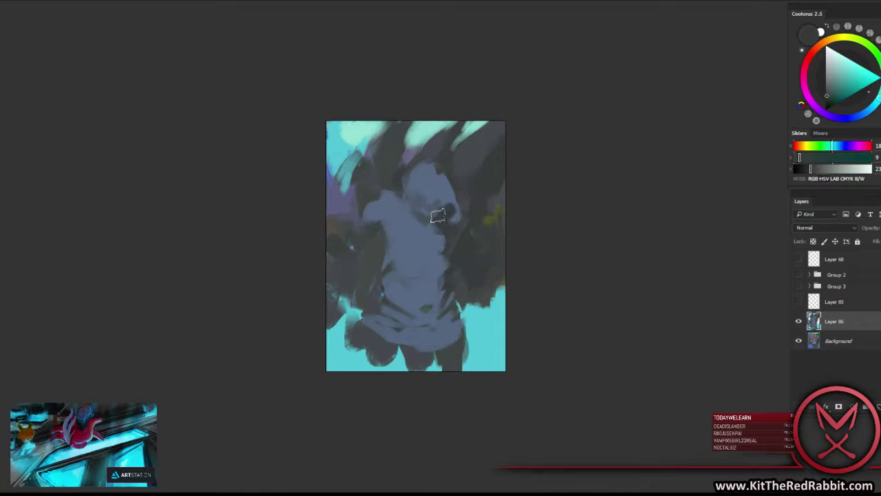
mouse_move(438, 215)
mouse_down()
mouse_move(451, 180)
mouse_move(446, 238)
mouse_up()
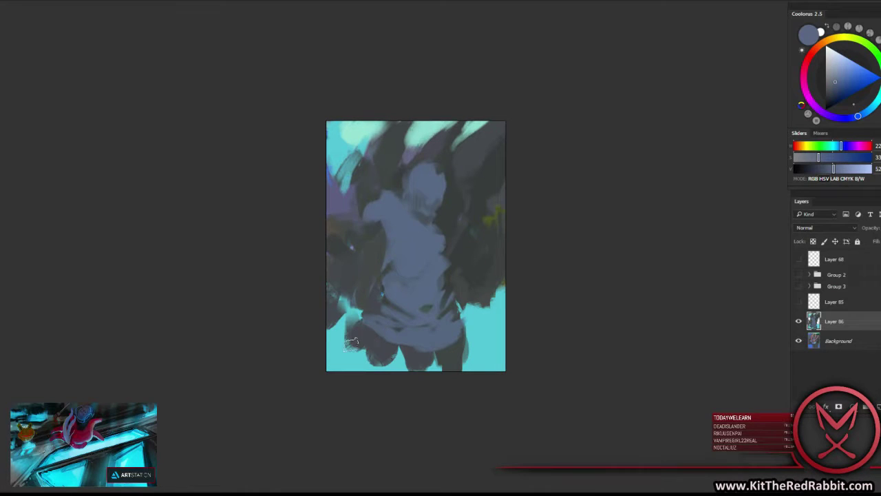
alt+click(402, 182)
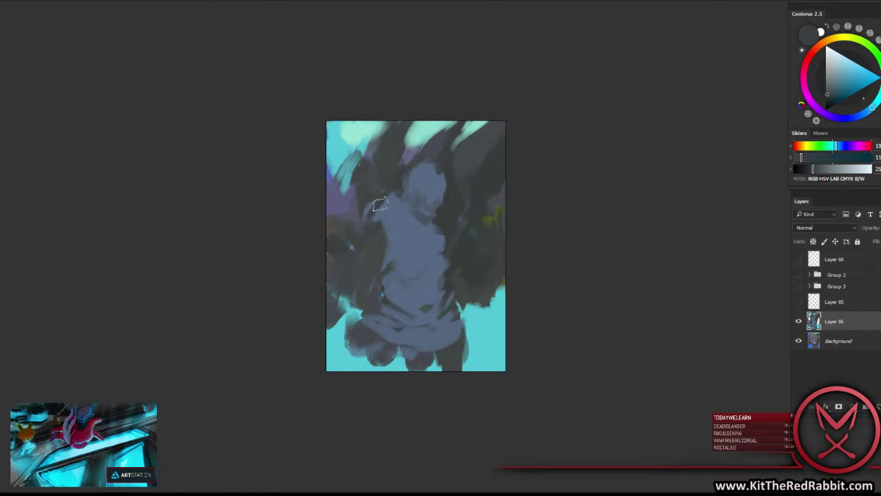
mouse_move(430, 153)
mouse_down()
mouse_move(394, 200)
mouse_move(421, 228)
mouse_up()
alt+click(434, 220)
drag(384, 190, 436, 241)
alt+click(420, 197)
mouse_move(421, 196)
mouse_down()
mouse_move(399, 206)
mouse_move(427, 220)
mouse_move(404, 200)
mouse_up()
Widen the light head and neck shape and paint dark diagonal strokes across the chest.
alt+click(430, 193)
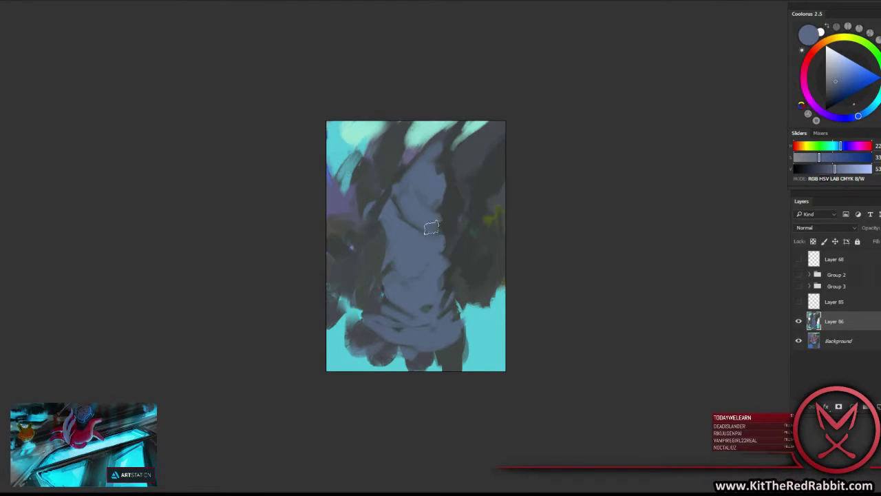
alt+click(416, 219)
mouse_move(435, 185)
mouse_down()
mouse_move(450, 191)
mouse_move(424, 141)
mouse_move(413, 144)
mouse_move(447, 138)
mouse_move(424, 123)
mouse_up()
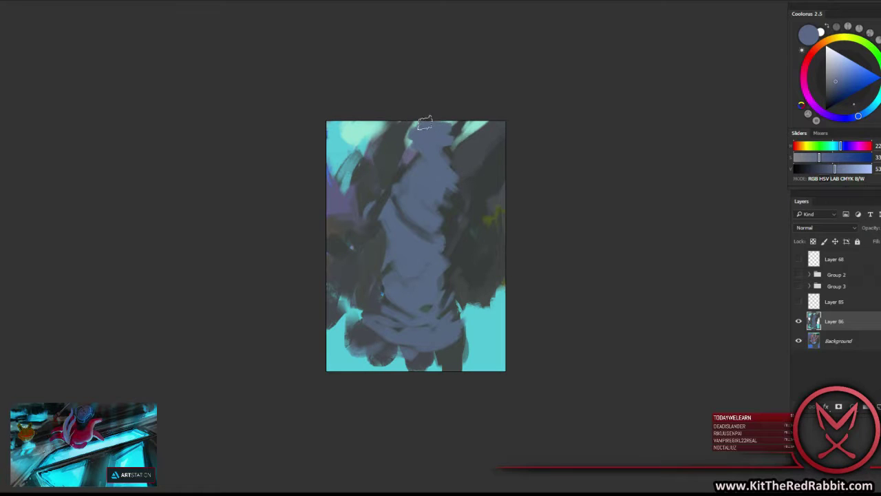
alt+click(403, 165)
mouse_move(392, 176)
mouse_down()
mouse_move(408, 163)
mouse_move(429, 173)
mouse_move(441, 185)
mouse_move(413, 165)
mouse_move(446, 203)
mouse_up()
alt+click(433, 167)
alt+click(447, 203)
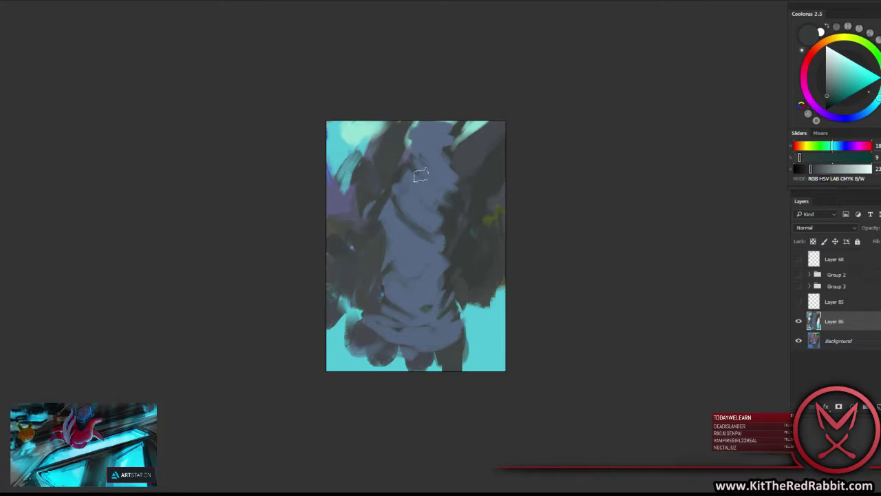
mouse_move(415, 172)
mouse_down()
mouse_move(451, 210)
mouse_move(435, 146)
mouse_move(475, 155)
mouse_move(491, 143)
mouse_move(480, 155)
mouse_move(497, 124)
mouse_up()
alt+click(440, 161)
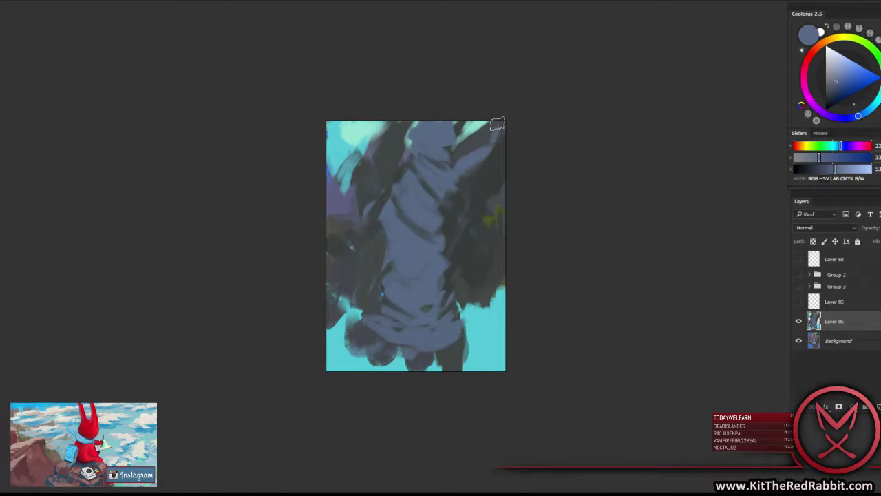
Paint dark strokes near the top-centre and extend blue-grey across the dark area right of the figure.
alt+click(393, 157)
mouse_move(411, 146)
mouse_down()
mouse_move(408, 121)
mouse_move(398, 185)
mouse_up()
alt+click(428, 150)
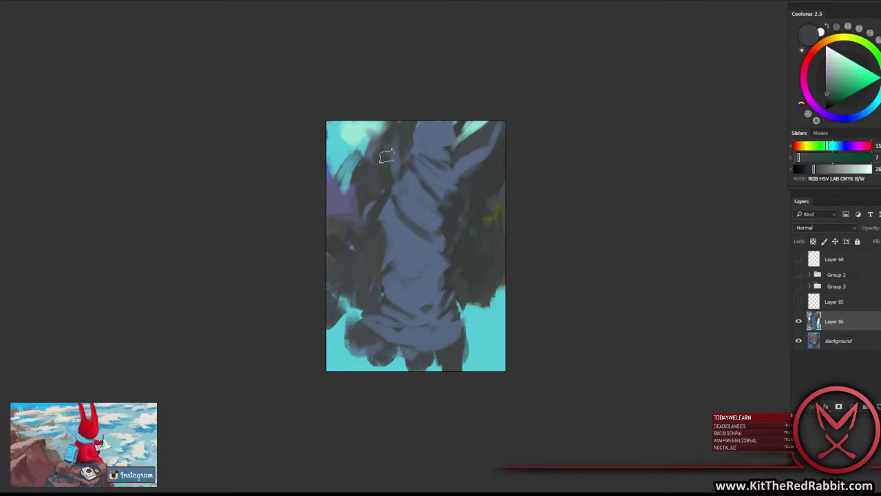
alt+click(390, 147)
drag(386, 148, 399, 161)
alt+click(466, 147)
mouse_move(432, 215)
mouse_down()
mouse_move(471, 195)
mouse_move(480, 203)
mouse_move(457, 205)
mouse_up()
Dab dark grey beside the figure's right arm, alternating dark teal-grey and blue-grey samples.
alt+click(482, 185)
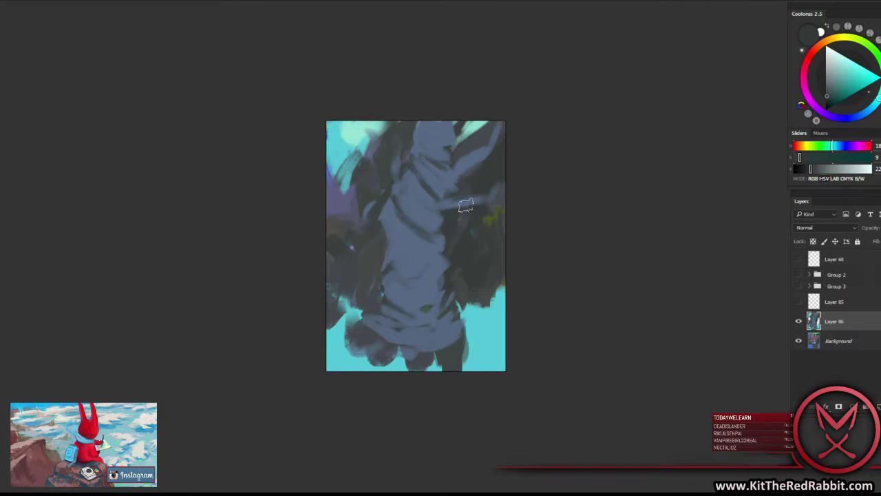
alt+click(485, 201)
alt+click(448, 218)
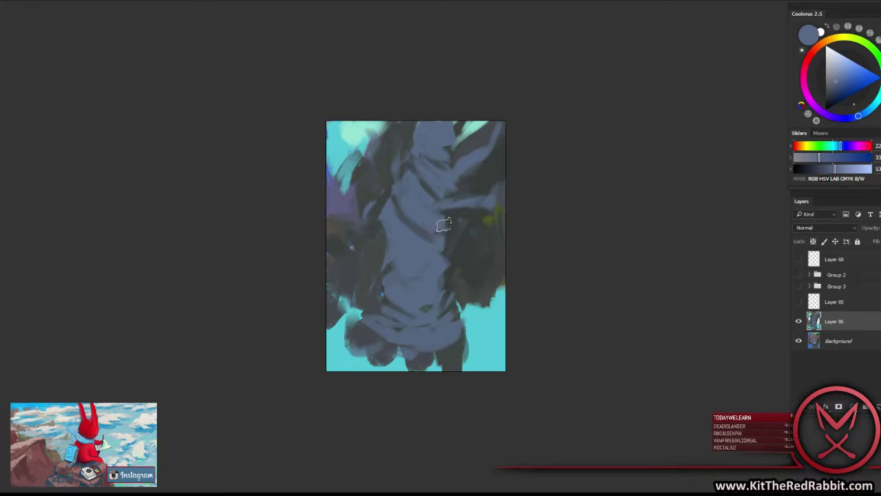
alt+click(449, 219)
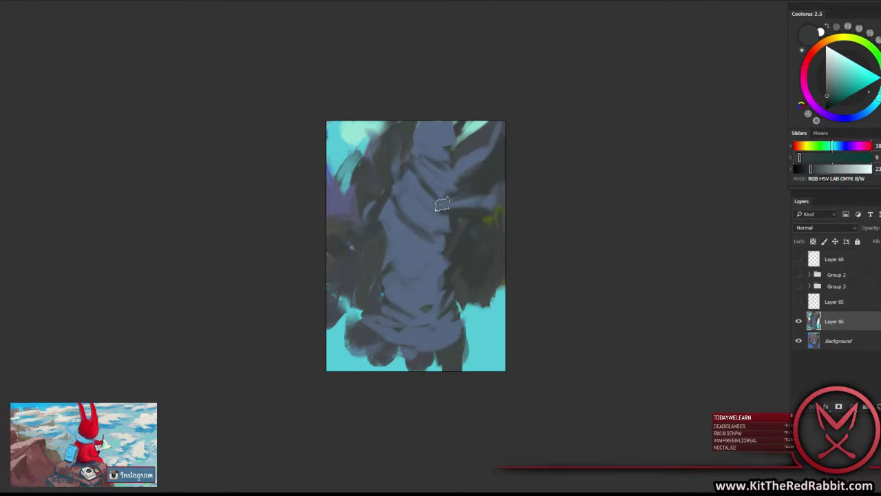
alt+click(401, 234)
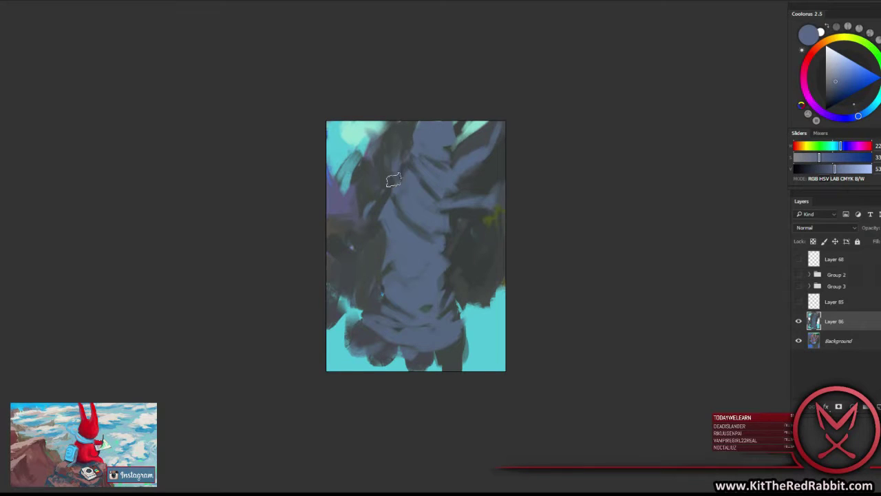
Zoom in and paint blue-grey over the lower skirt with dark folds.
key(ctrl+plus)
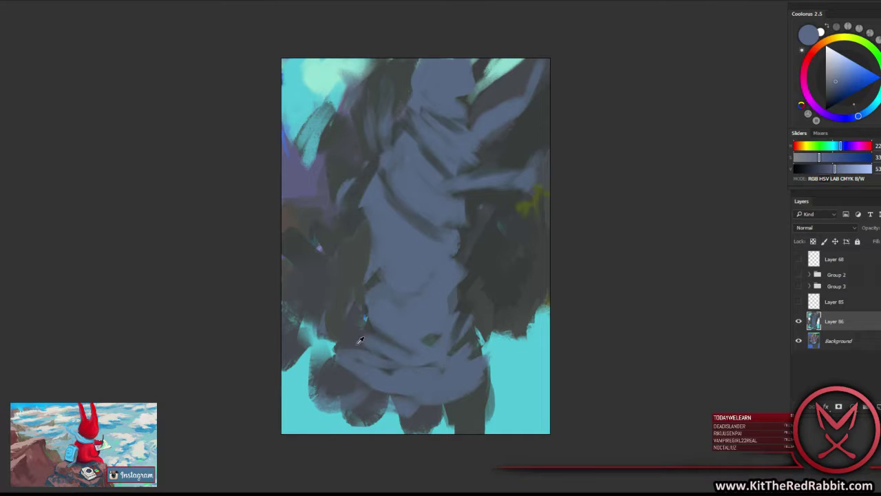
alt+click(359, 340)
mouse_move(347, 358)
mouse_down()
mouse_move(335, 376)
mouse_move(413, 416)
mouse_up()
mouse_move(320, 402)
mouse_down()
mouse_move(406, 421)
mouse_move(479, 420)
mouse_up()
alt+click(366, 312)
drag(364, 322, 348, 303)
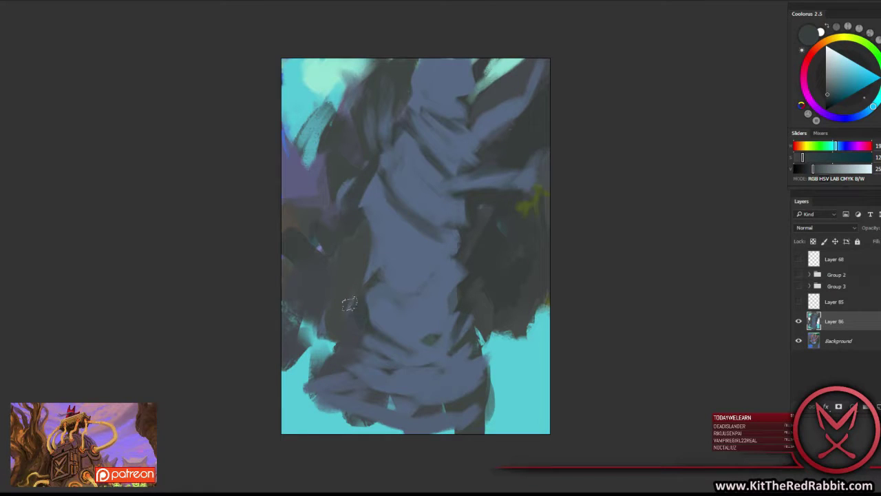
Brush lighter blue-grey along the right arm, sampling dark grey-teal from the foliage.
alt+click(461, 320)
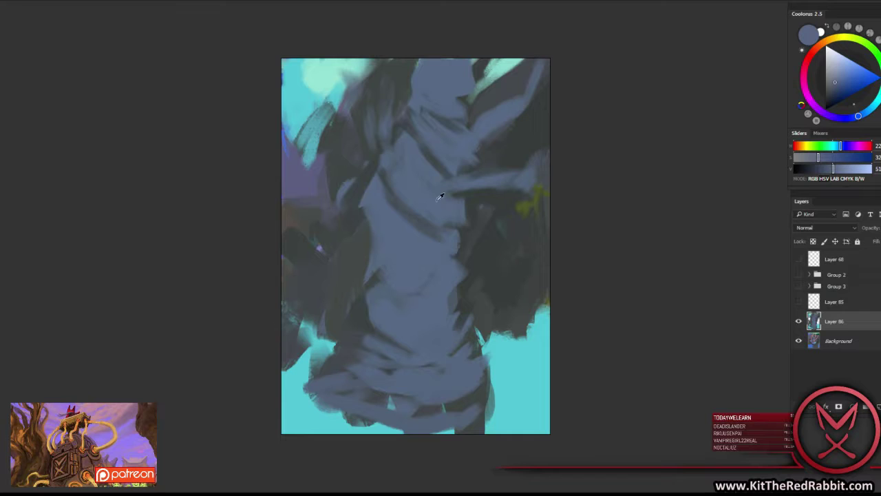
drag(452, 190, 422, 206)
alt+click(492, 203)
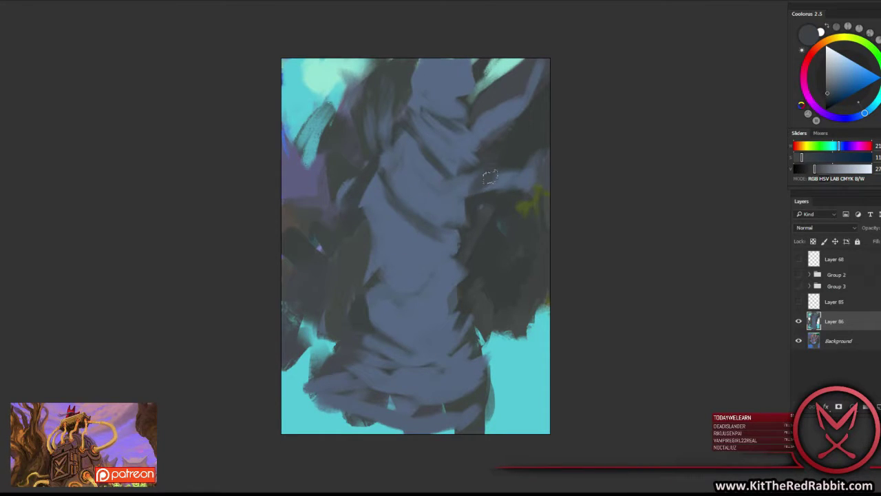
alt+click(504, 174)
alt+click(476, 163)
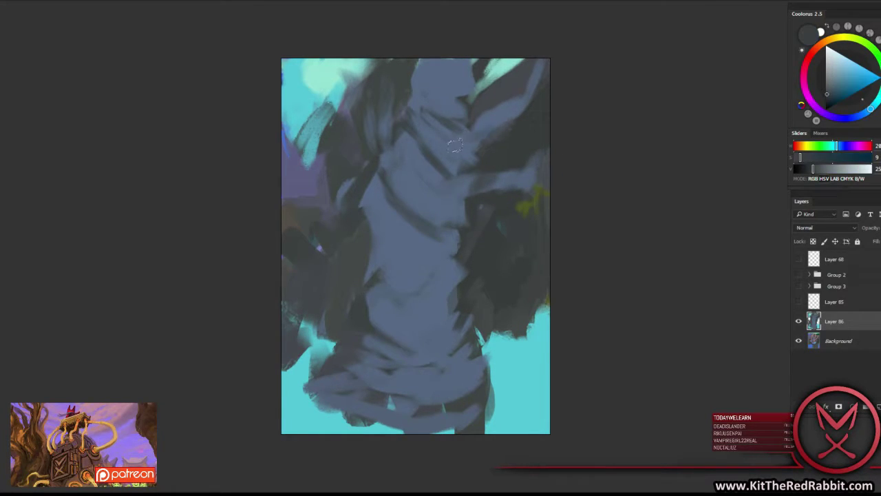
alt+click(464, 125)
alt+click(506, 135)
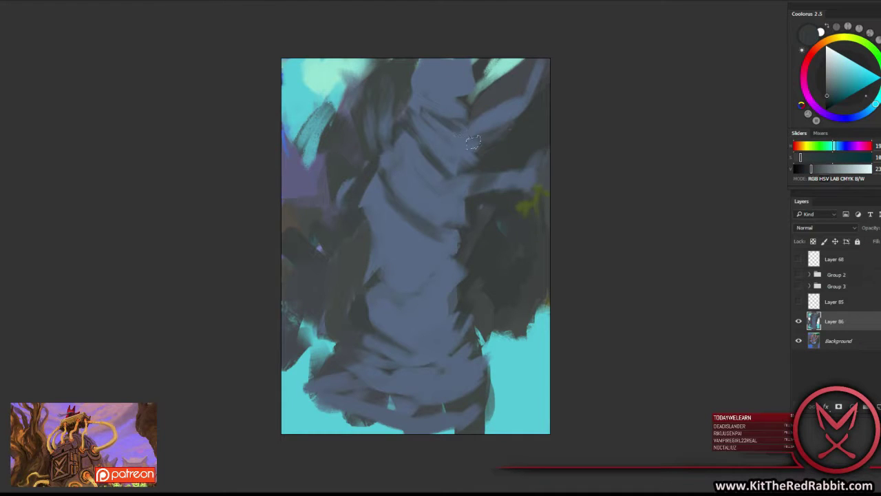
Pick a dark olive green and paint the ground along the bottom edge and lower right.
alt+click(351, 401)
alt+click(356, 418)
alt+click(503, 219)
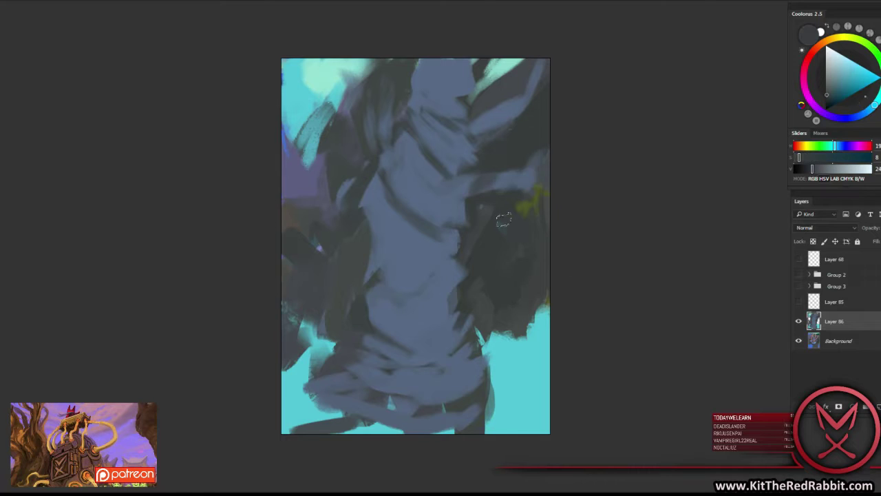
alt+click(527, 207)
mouse_move(290, 428)
mouse_down()
mouse_move(351, 416)
mouse_move(389, 427)
mouse_move(309, 421)
mouse_up()
mouse_move(457, 438)
mouse_down()
mouse_move(493, 417)
mouse_move(513, 355)
mouse_move(475, 344)
mouse_move(558, 345)
mouse_up()
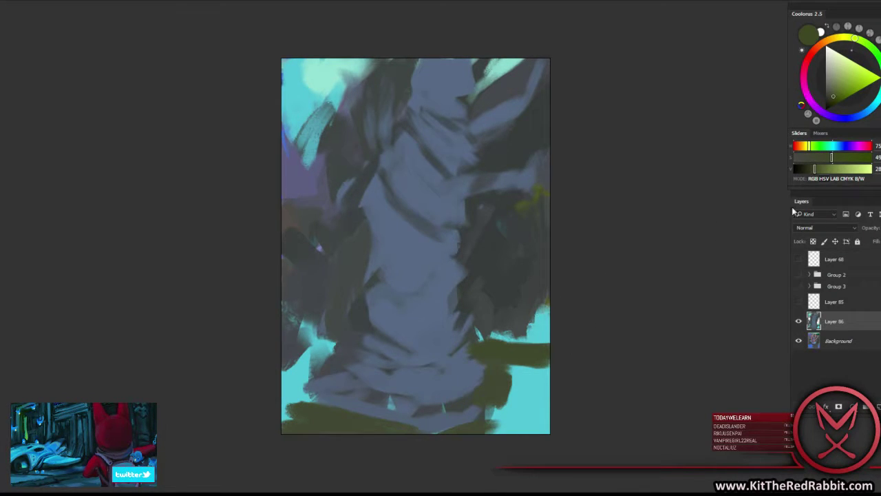
Raise the Coolorus V slider slightly and brush lighter olive across the lower right and lower-left base.
drag(814, 169, 821, 169)
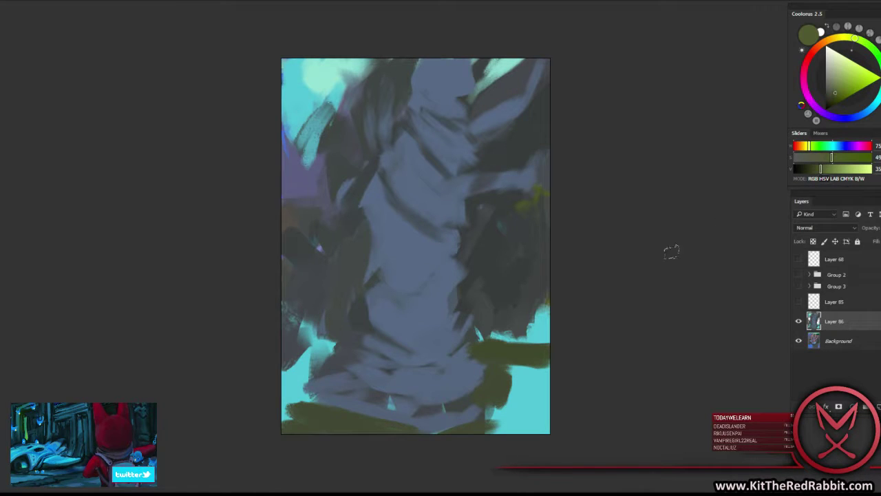
mouse_move(523, 355)
mouse_down()
mouse_move(476, 344)
mouse_move(549, 347)
mouse_up()
drag(477, 335, 556, 336)
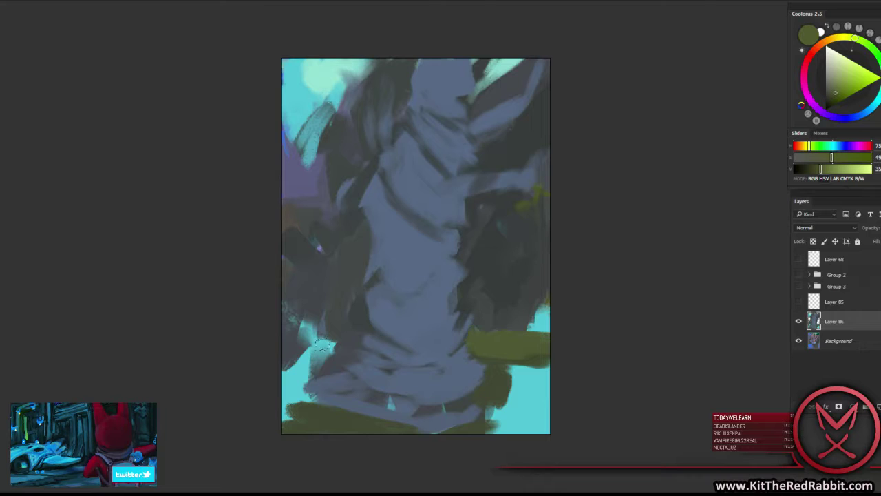
mouse_move(340, 343)
mouse_down()
mouse_move(289, 354)
mouse_move(330, 362)
mouse_move(320, 370)
mouse_move(324, 354)
mouse_move(352, 347)
mouse_move(305, 339)
mouse_up()
alt+click(342, 343)
alt+click(323, 351)
alt+click(341, 333)
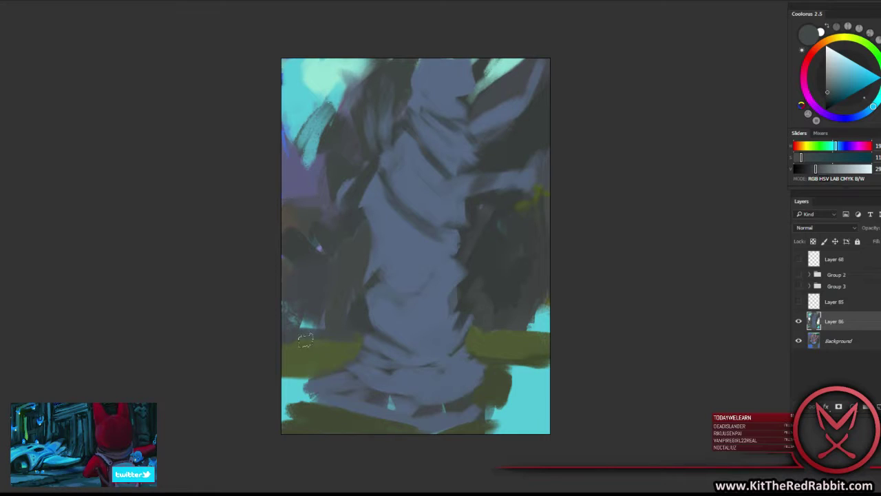
alt+click(351, 349)
Zoom out and paint olive over the cyan at the bottom-left and bottom-right corners.
key(ctrl+minus)
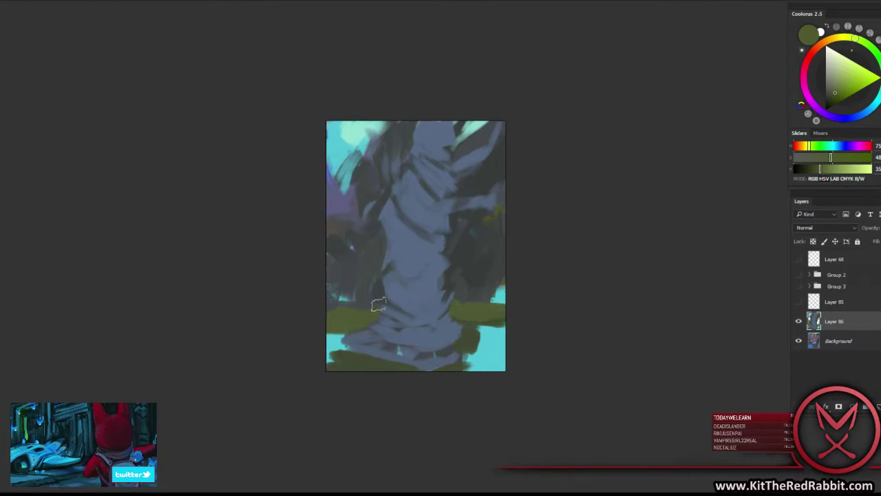
alt+click(350, 332)
drag(344, 336, 352, 344)
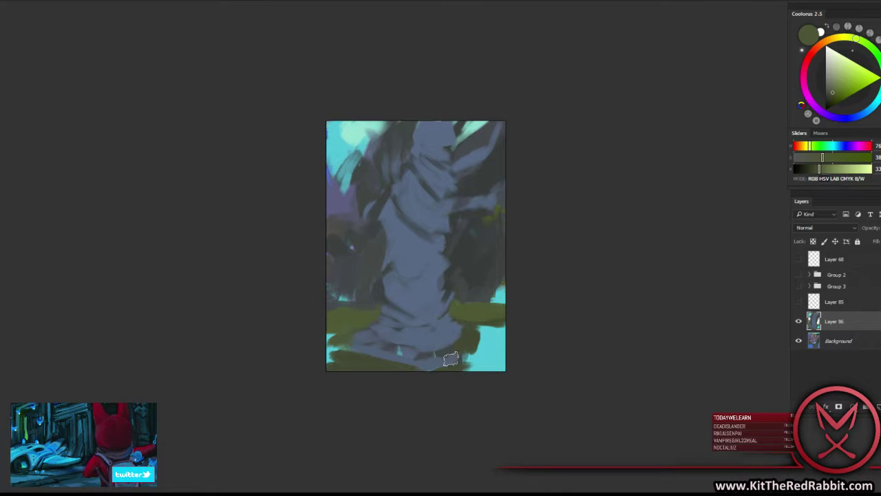
mouse_move(453, 353)
mouse_down()
mouse_move(495, 341)
mouse_move(481, 355)
mouse_move(497, 364)
mouse_up()
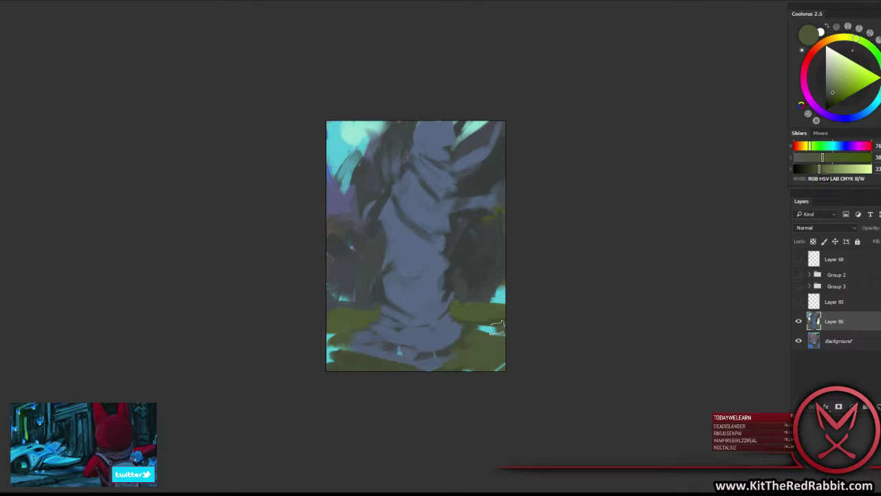
Sample cyan, blue-grey and darker grey from the upper painting, then zoom back in.
alt+click(453, 322)
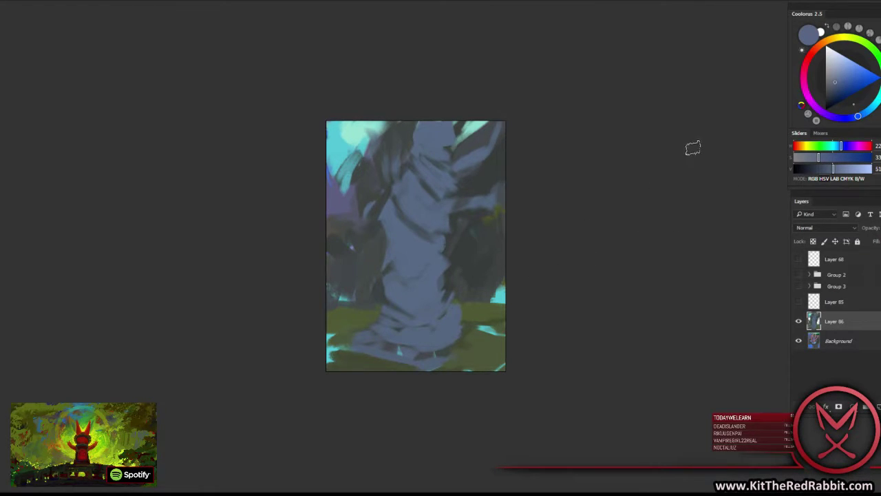
alt+click(340, 147)
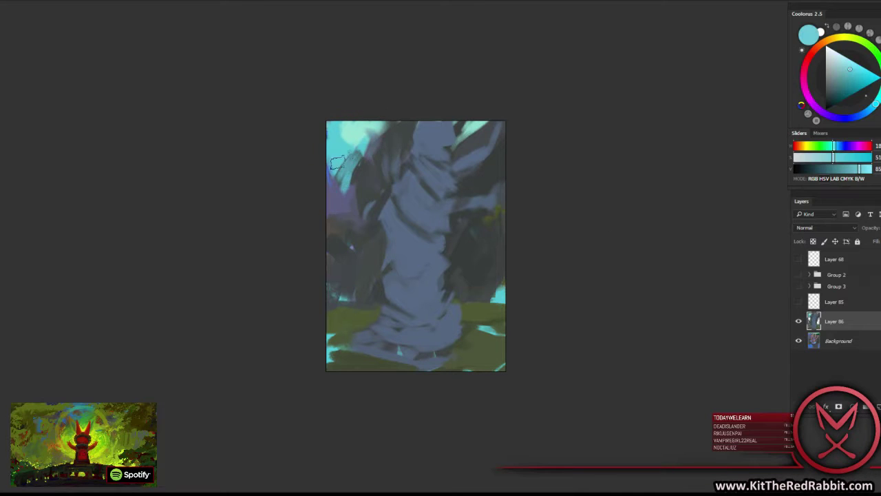
alt+click(408, 140)
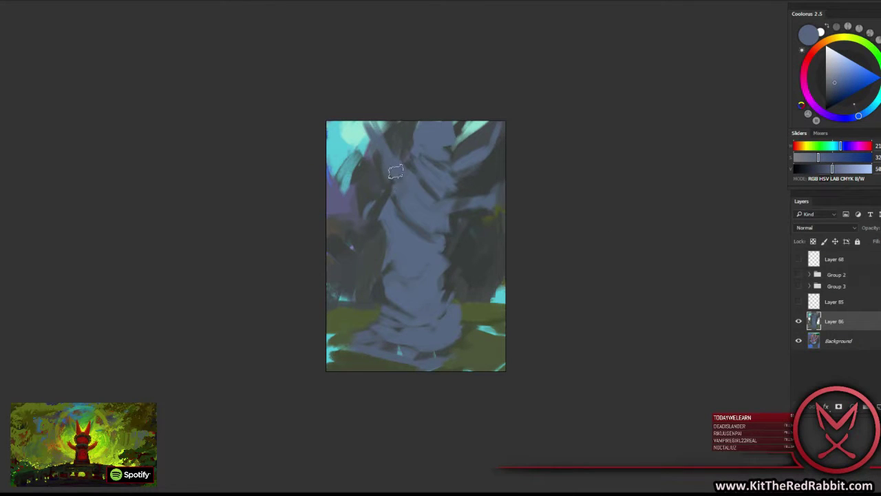
alt+click(400, 156)
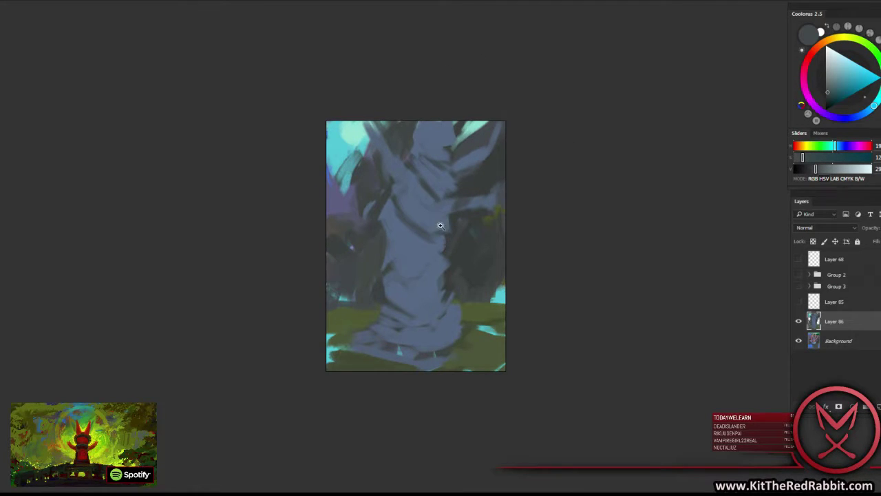
key(ctrl+plus)
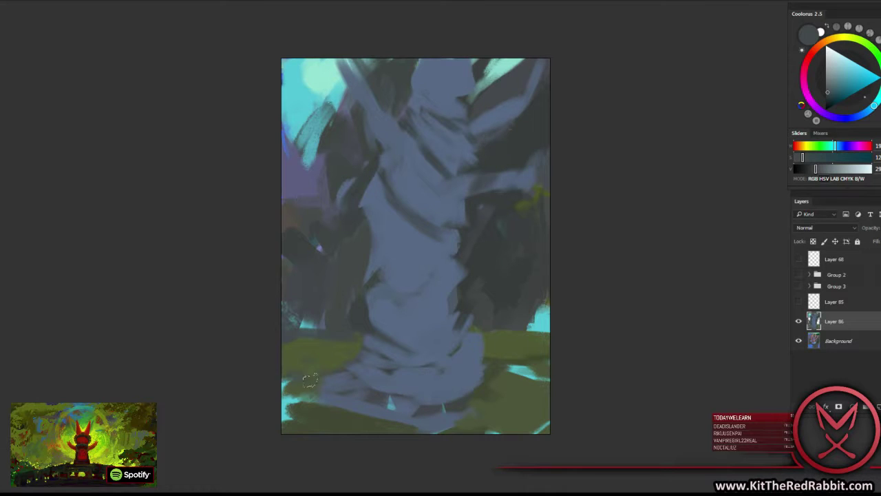
Paint olive over the bottom-left cyan, blue-grey at the trunk's lower right, and dark olive along its base.
alt+click(318, 366)
drag(271, 389, 307, 411)
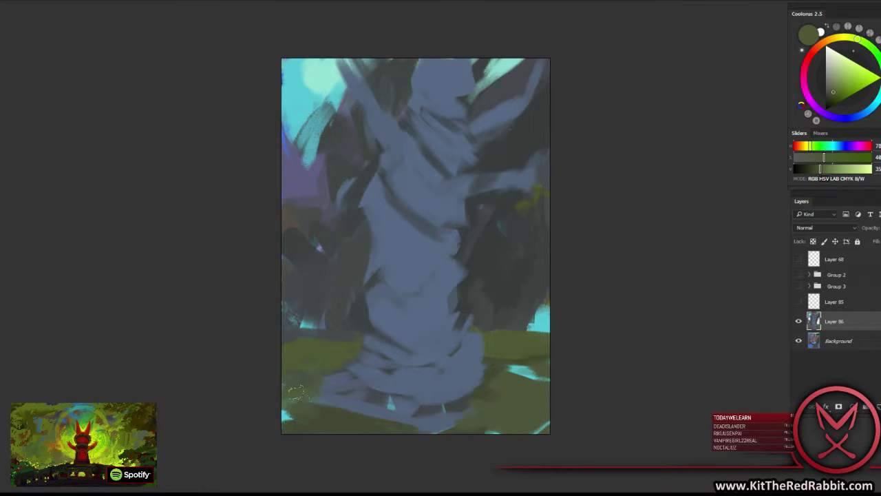
alt+click(457, 409)
mouse_move(451, 406)
mouse_down()
mouse_move(493, 397)
mouse_move(435, 421)
mouse_up()
alt+click(490, 387)
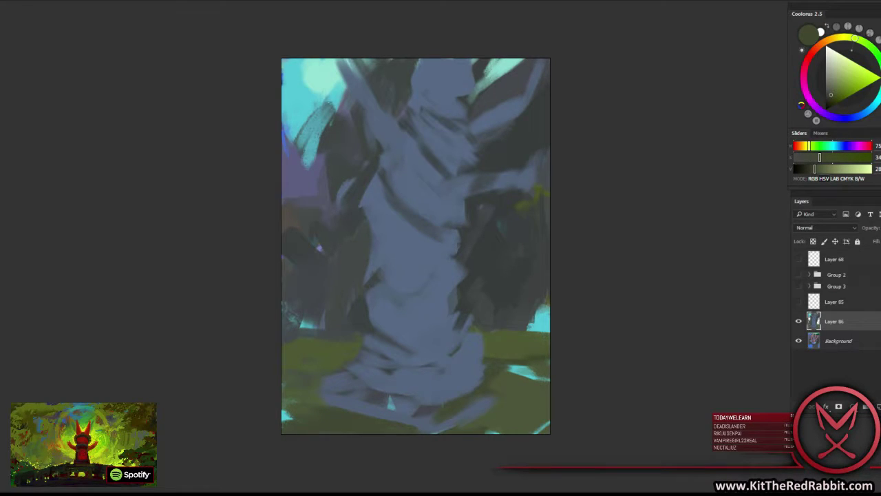
Darken the light patch near the right edge and lay dark strokes over the figure's top.
alt+click(382, 398)
alt+click(389, 386)
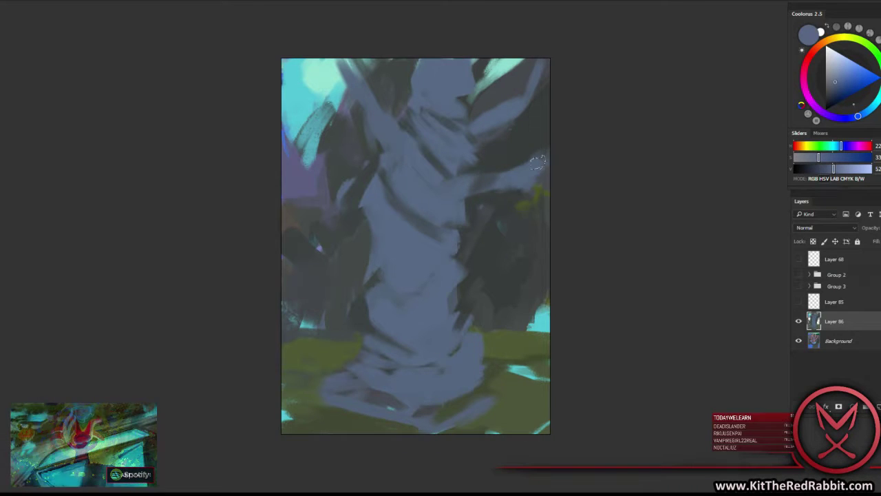
alt+click(489, 201)
drag(544, 174, 512, 196)
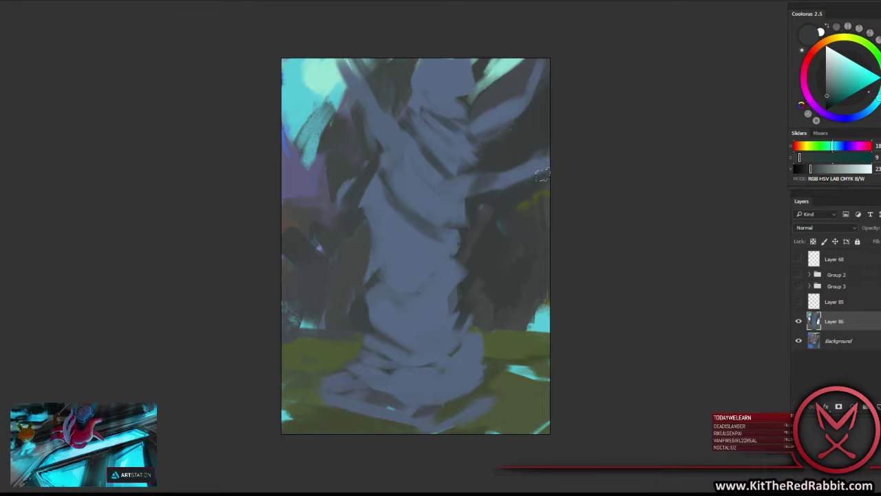
alt+click(518, 176)
alt+click(492, 147)
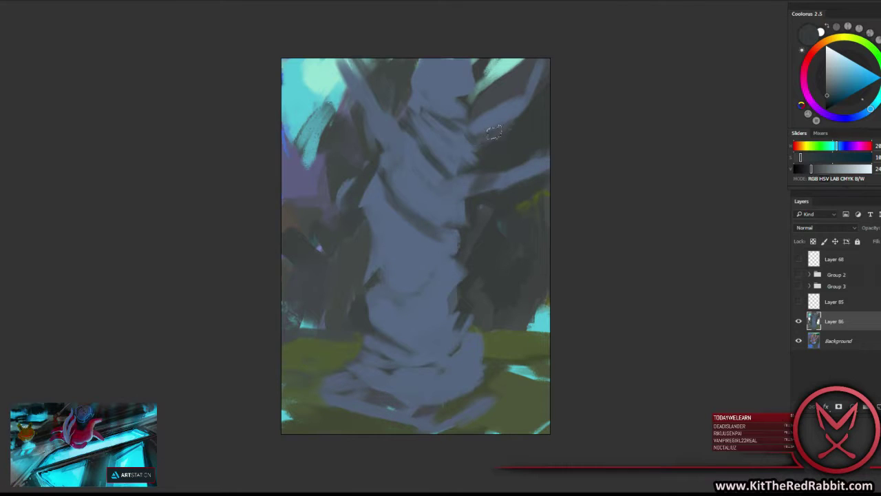
drag(474, 81, 500, 65)
Brush mint-cyan sky highlights into the top of the figure's head, then sample teal-grey tones.
alt+click(329, 67)
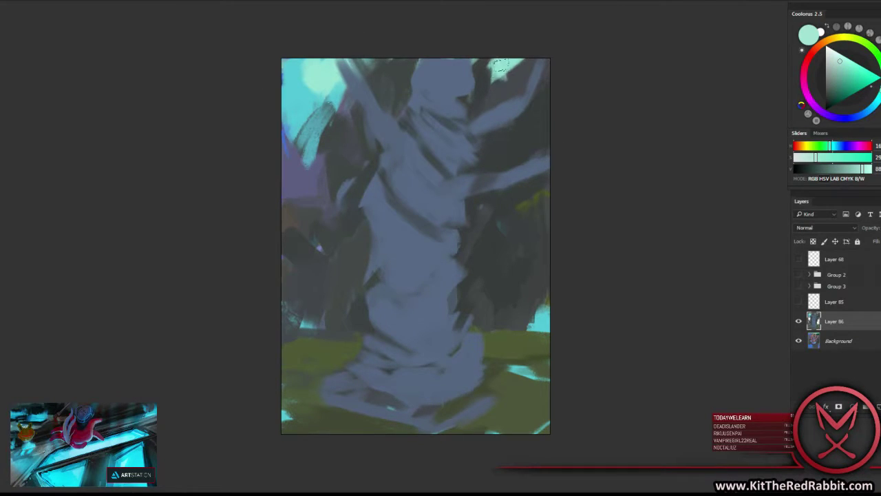
alt+click(329, 91)
mouse_move(372, 69)
mouse_down()
mouse_move(405, 61)
mouse_move(383, 75)
mouse_move(398, 72)
mouse_move(409, 59)
mouse_move(396, 107)
mouse_up()
alt+click(344, 63)
alt+click(395, 72)
alt+click(395, 69)
alt+click(392, 75)
alt+click(396, 89)
alt+click(399, 80)
Cover the teal patch near the top with dark grey and join the arm to the figure in blue-grey.
right_click(441, 86)
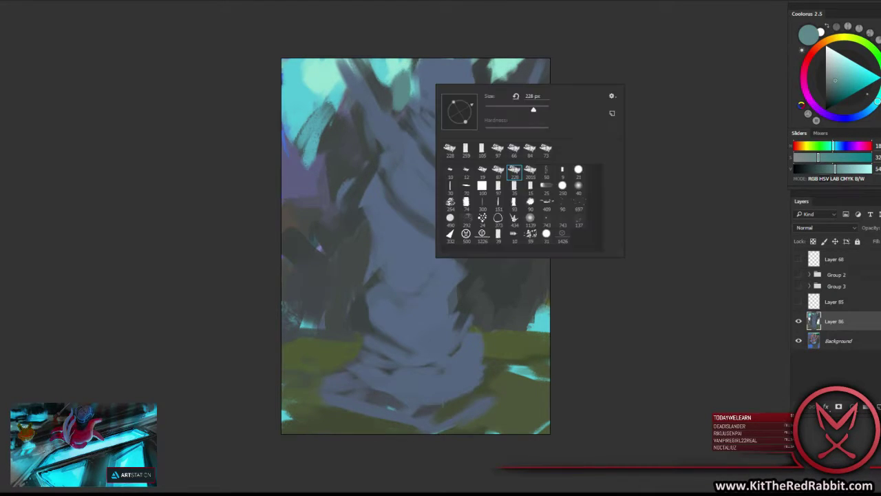
key(Return)
alt+click(396, 109)
drag(397, 109, 408, 83)
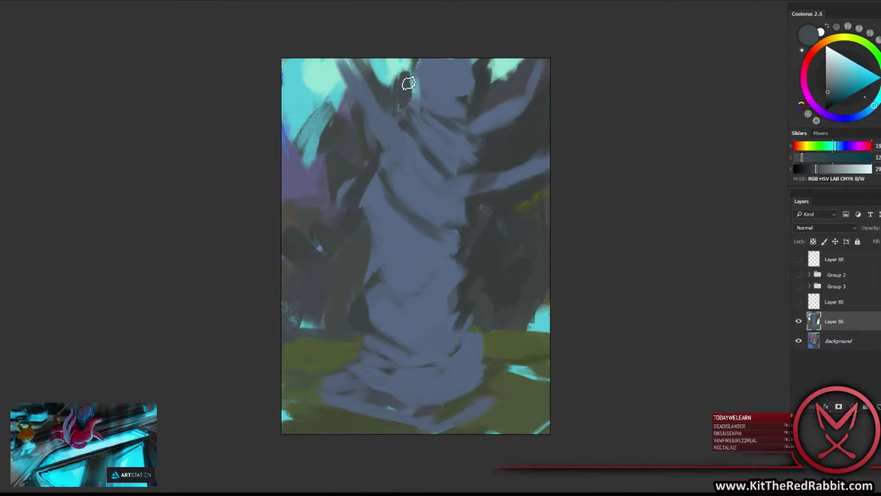
drag(485, 109, 468, 99)
alt+click(474, 82)
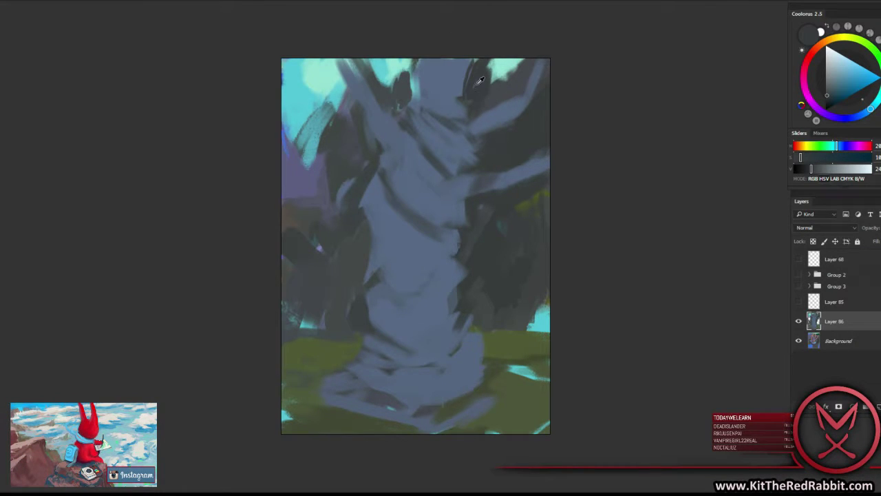
Paint blue-grey strokes across the upper figure and arm, then dark strokes near its top.
alt+click(464, 90)
right_click(480, 93)
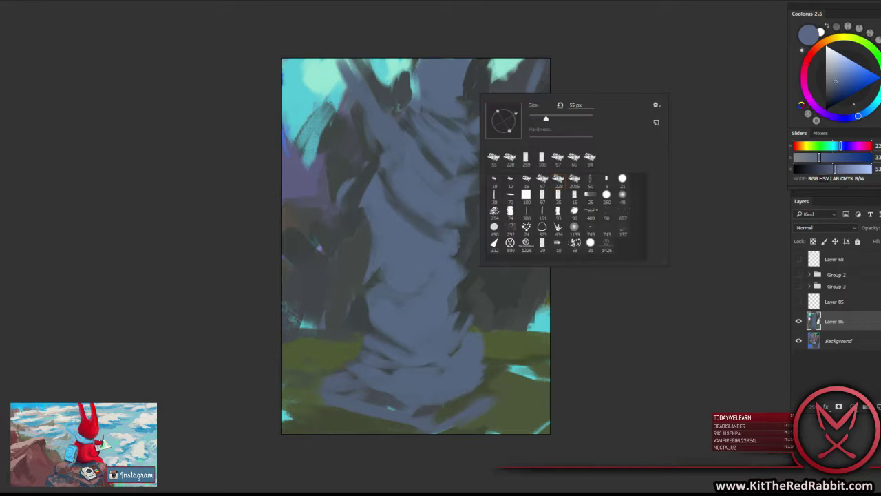
drag(480, 93, 466, 65)
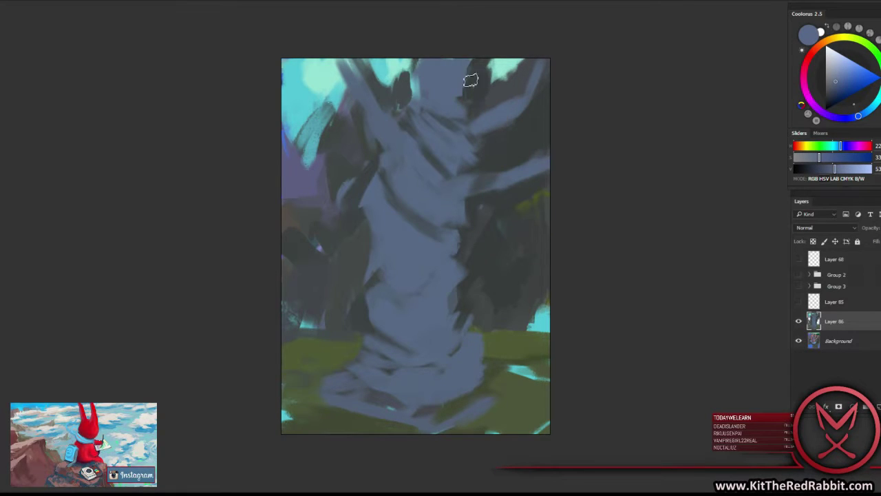
alt+click(458, 96)
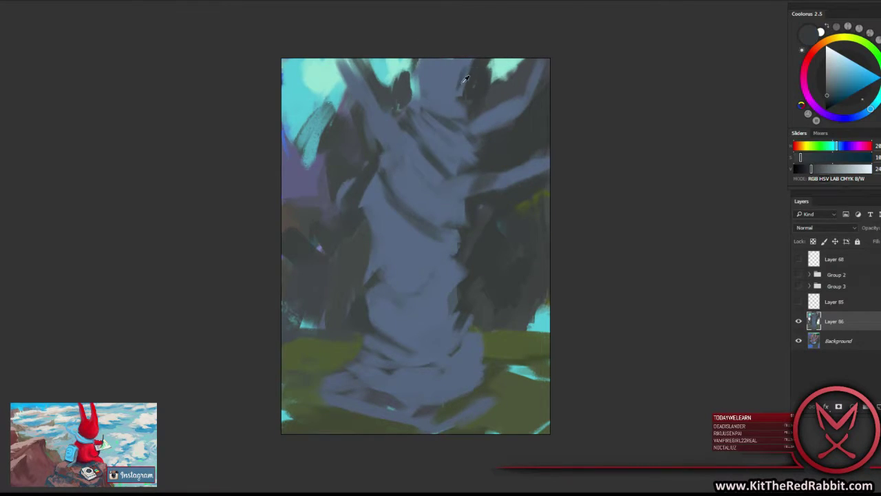
alt+click(465, 79)
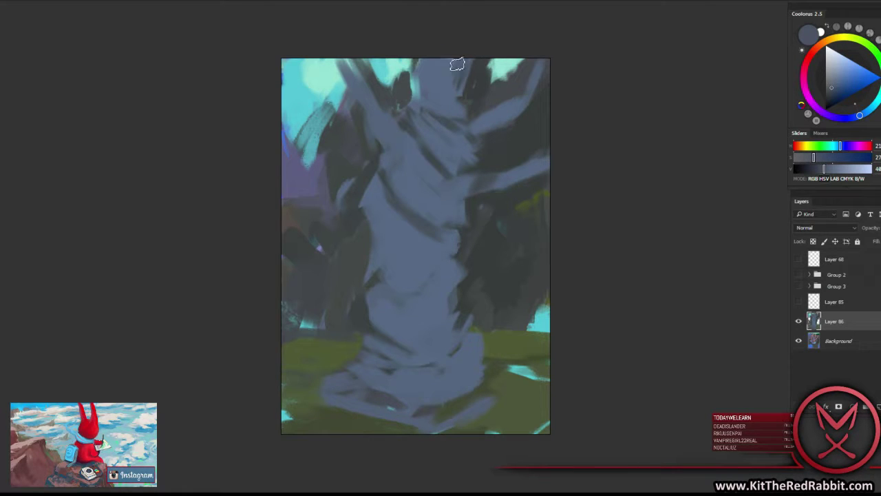
drag(457, 65, 450, 91)
Add light teal-blue highlights and a very dark blue stroke to the crown of the figure.
alt+click(423, 81)
alt+click(417, 88)
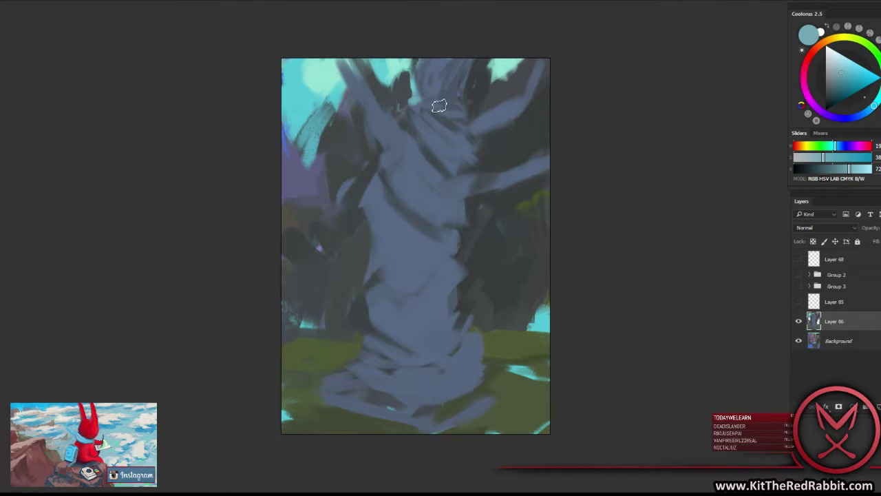
alt+click(442, 101)
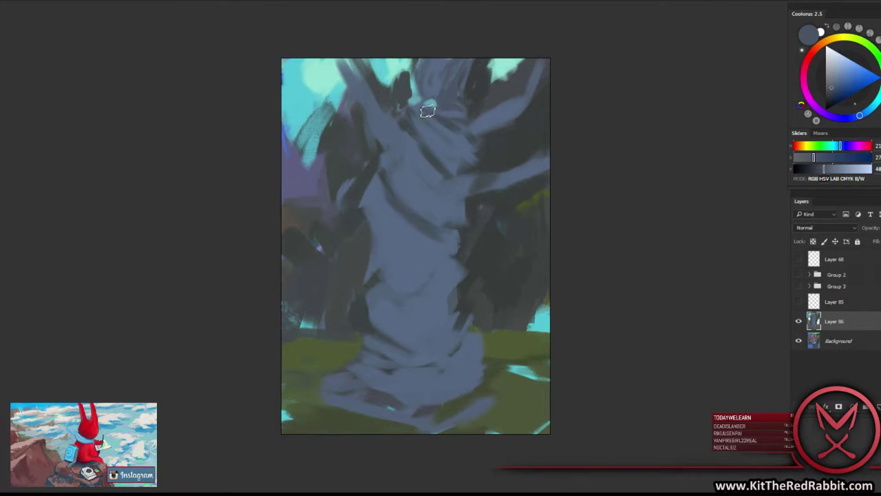
mouse_move(422, 115)
mouse_down()
mouse_move(437, 103)
mouse_move(431, 122)
mouse_move(423, 114)
mouse_up()
alt+click(415, 101)
alt+click(430, 128)
alt+click(434, 115)
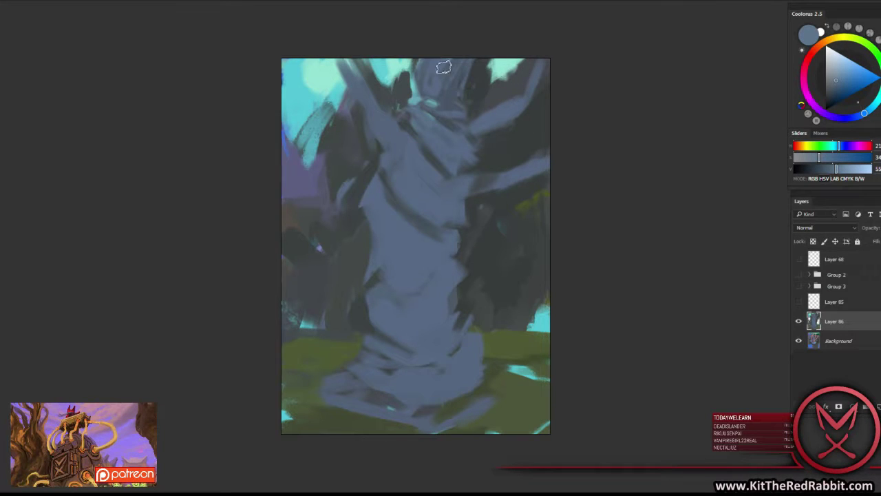
alt+click(472, 90)
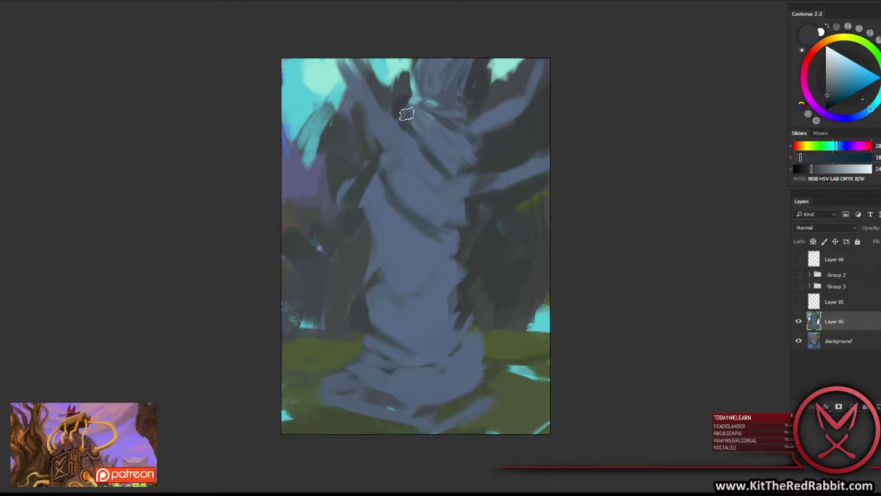
drag(409, 93, 401, 110)
key(ctrl+minus)
Sample ground and trunk tones, then paint blue-grey over the ground left of the trunk base.
right_click(542, 216)
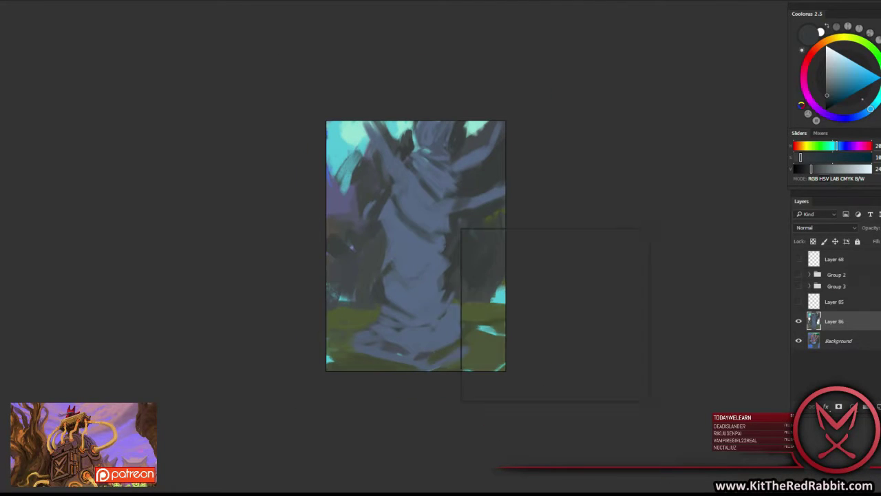
key(Escape)
alt+click(347, 351)
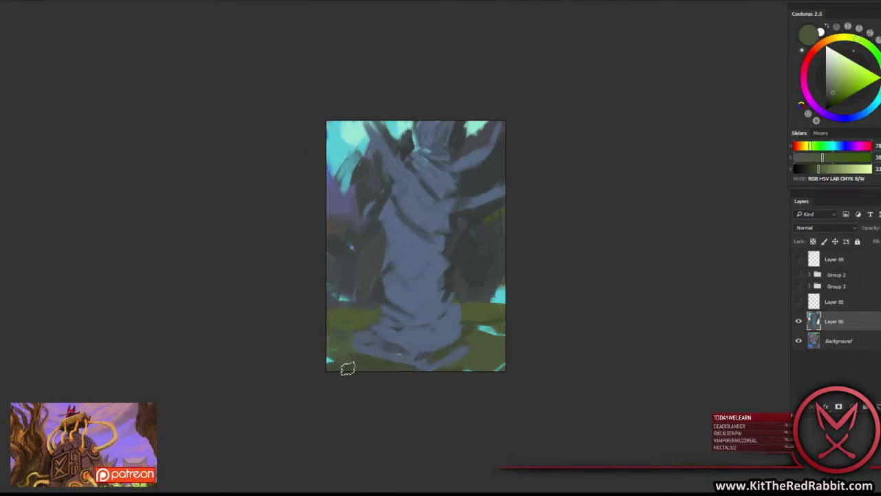
alt+click(356, 313)
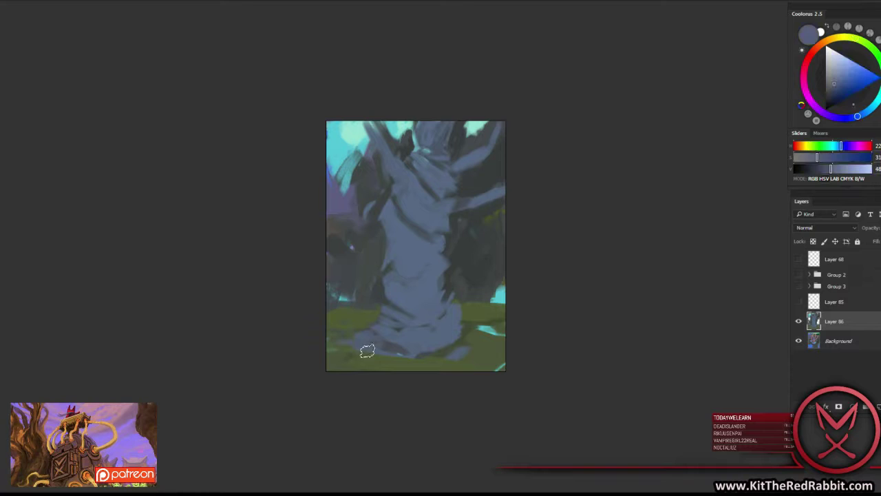
alt+click(405, 346)
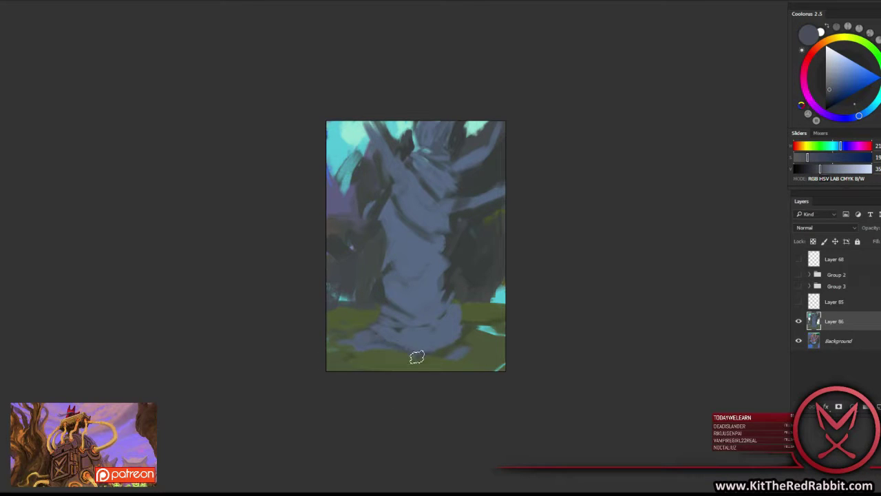
alt+click(474, 307)
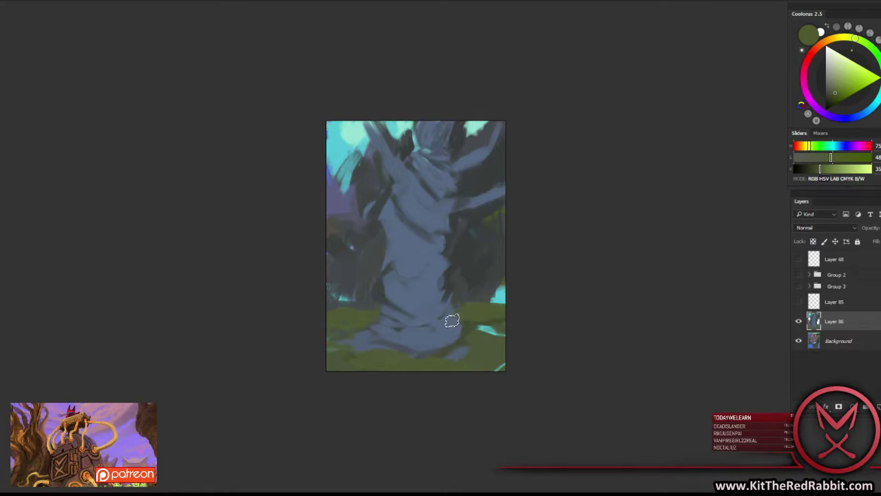
alt+click(468, 327)
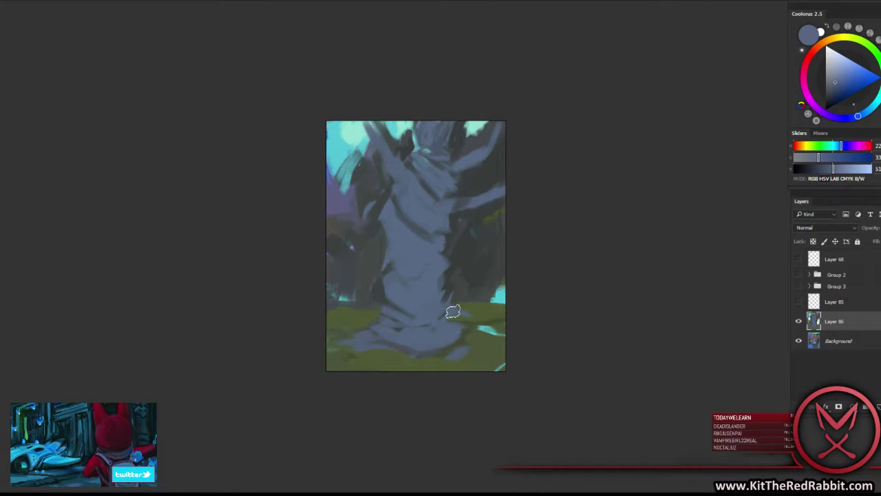
alt+click(476, 297)
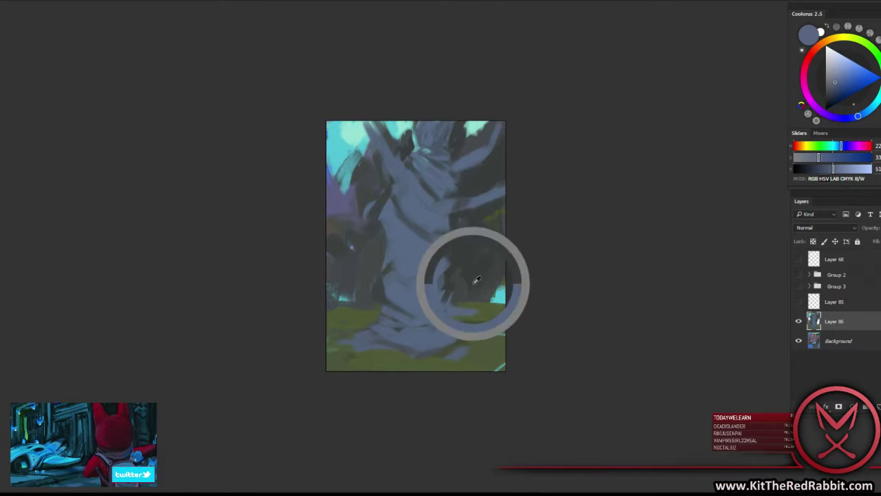
alt+click(462, 318)
alt+click(464, 318)
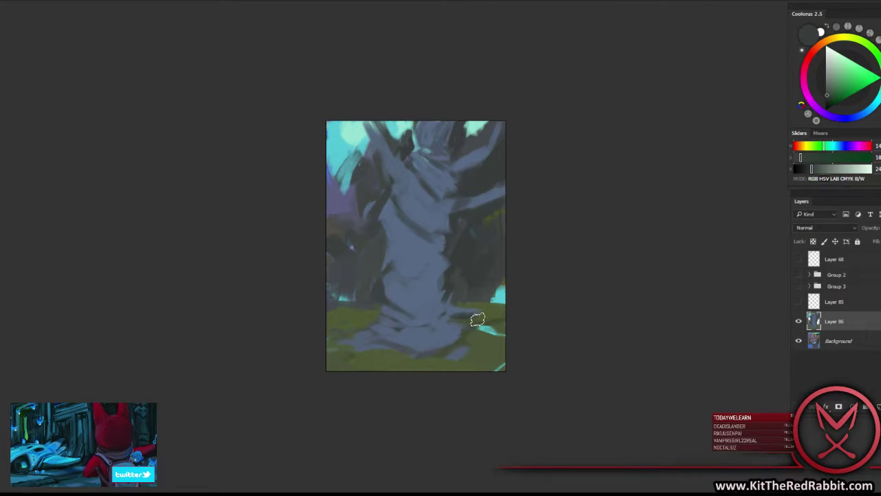
alt+click(461, 310)
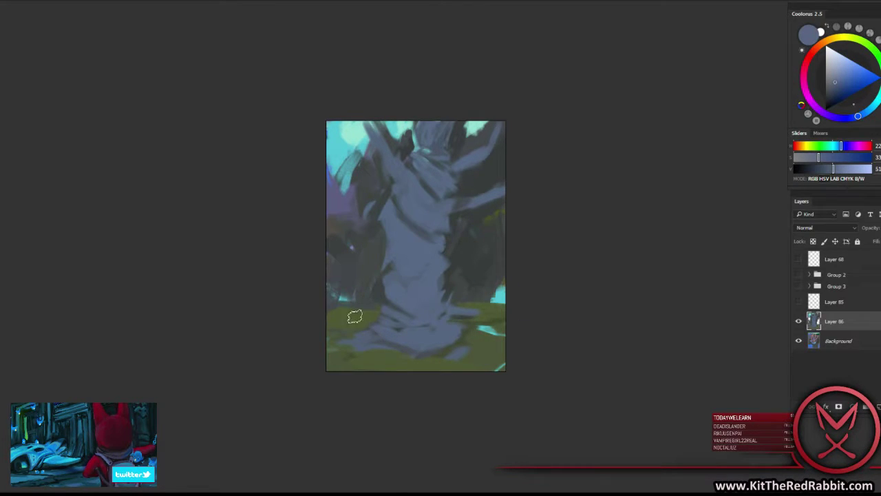
mouse_move(355, 316)
mouse_down()
mouse_move(374, 317)
mouse_move(352, 320)
mouse_up()
Sample teal-grey, olive, dark blue-grey, orange and blue tones from the trunk's left and the painting's left edge.
alt+click(375, 323)
alt+click(380, 325)
alt+click(344, 318)
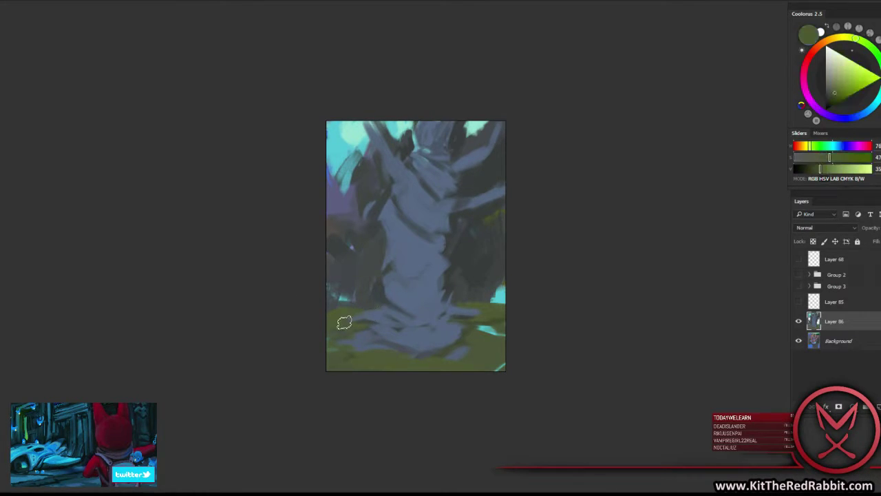
alt+click(374, 301)
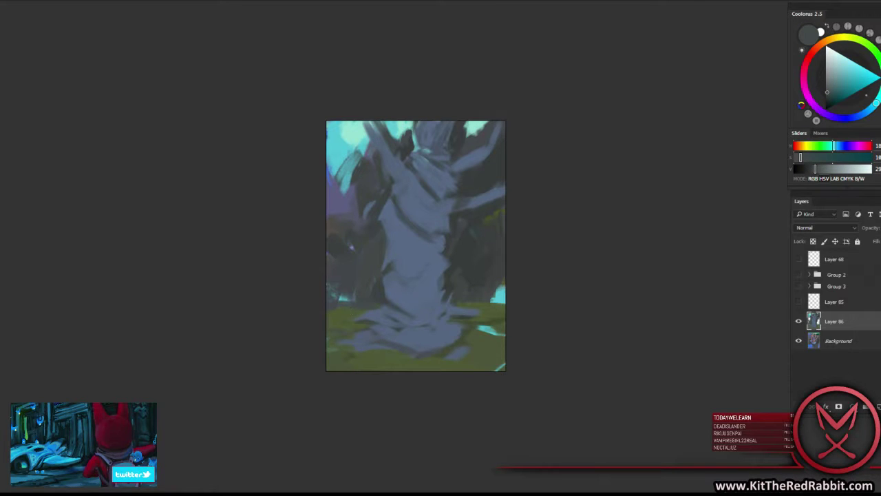
alt+click(346, 287)
alt+click(360, 302)
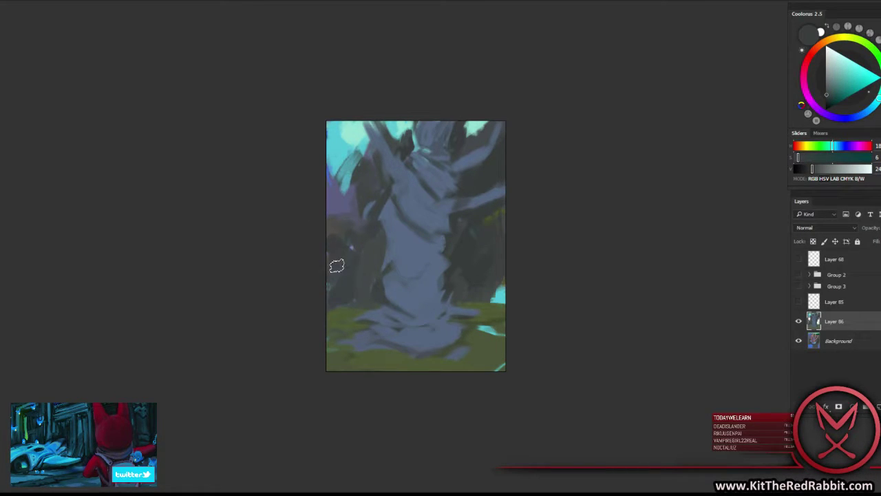
alt+click(331, 246)
alt+click(338, 245)
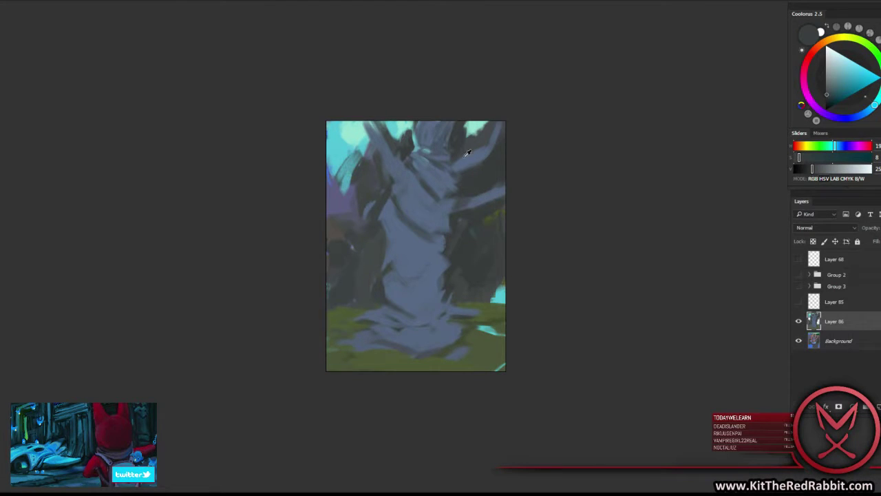
Paint blue-grey branch strokes on the tree's upper right, then sample mint and teal-grey tones and zoom back in.
alt+click(459, 181)
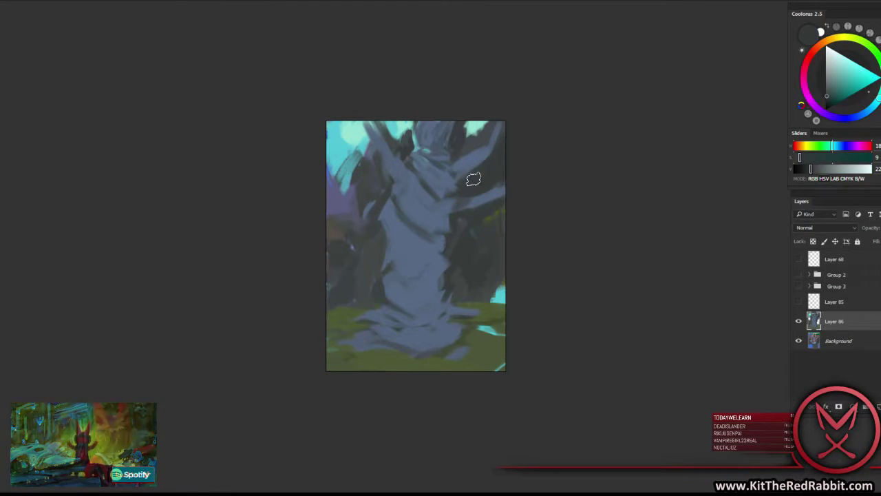
alt+click(479, 152)
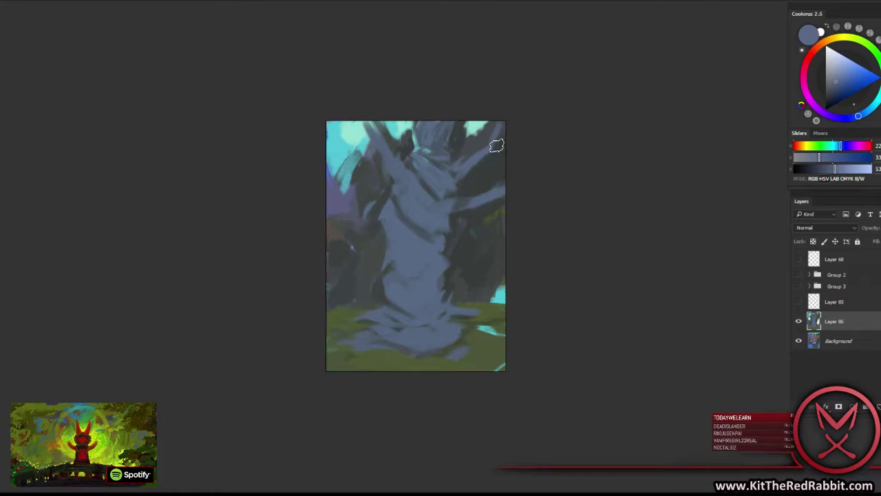
alt+click(463, 150)
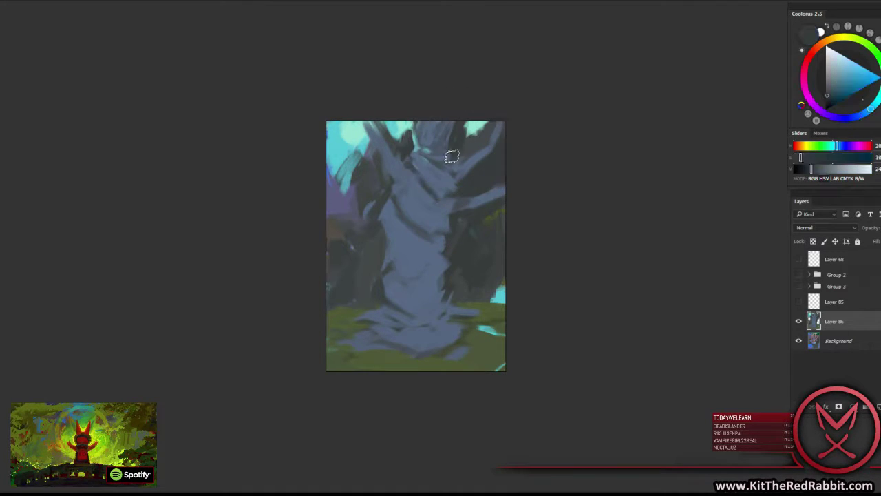
alt+click(475, 158)
drag(475, 157, 484, 130)
alt+click(484, 128)
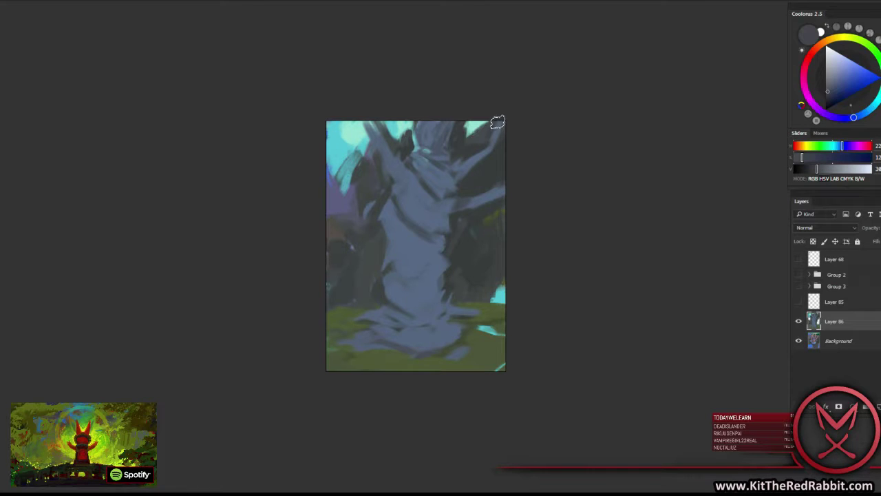
alt+click(456, 155)
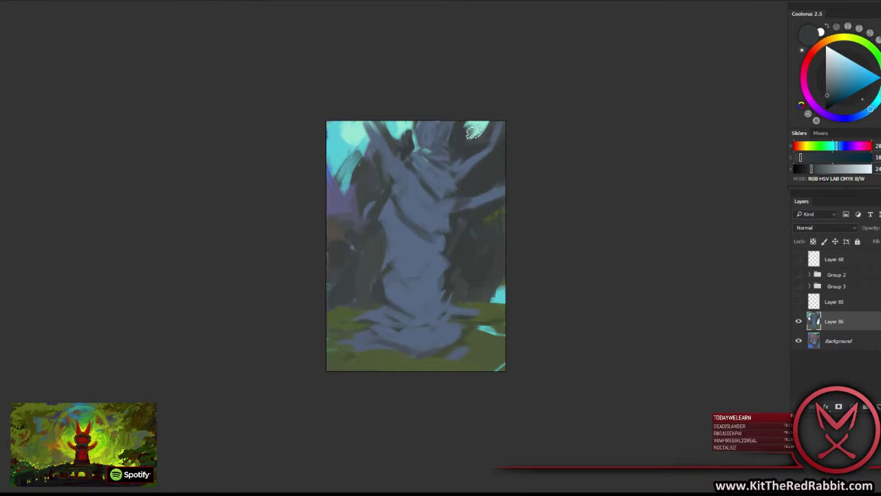
alt+click(457, 138)
alt+click(454, 141)
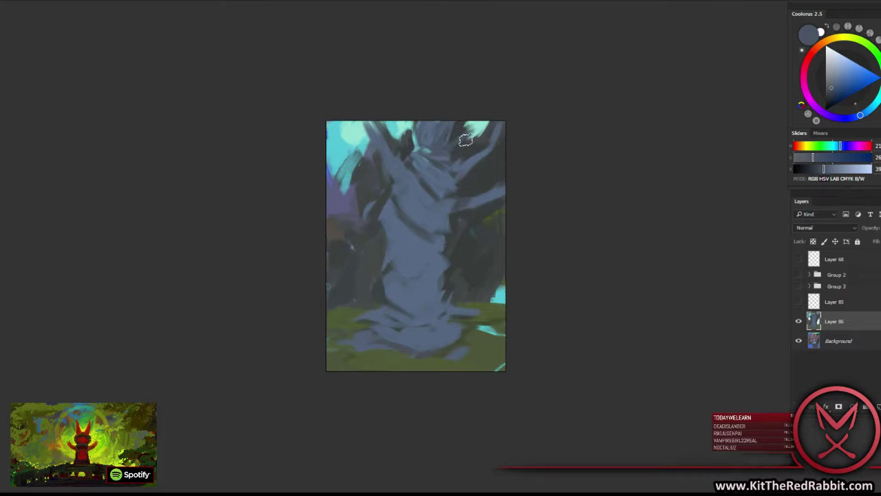
alt+click(460, 184)
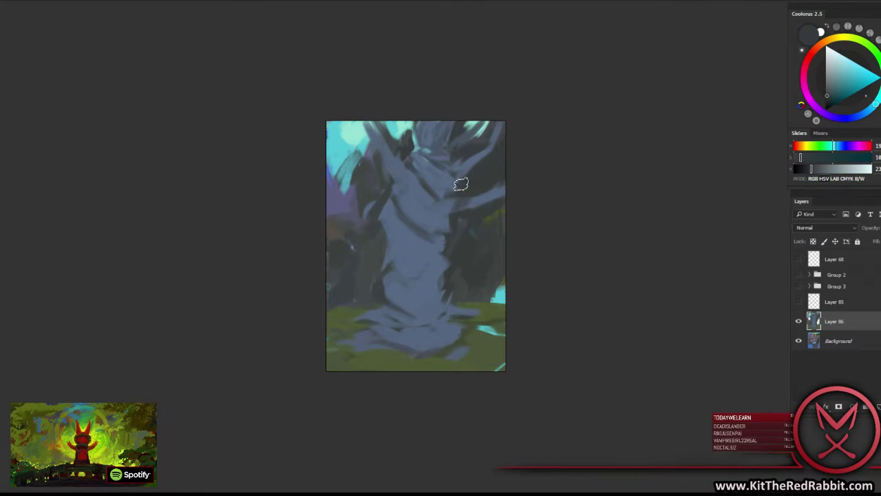
key(ctrl+plus)
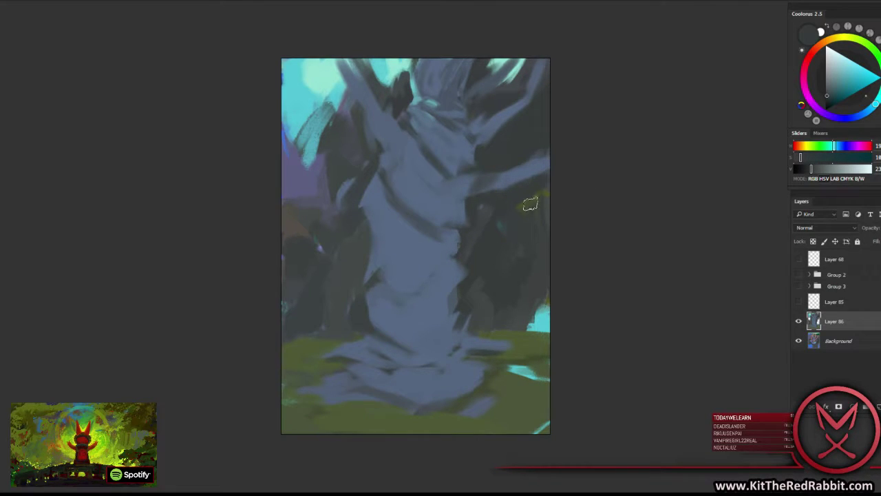
Sweep a long blue-grey stroke across the trunk's lower-left edge and add blue-grey strokes on its right side.
right_click(434, 201)
key(Escape)
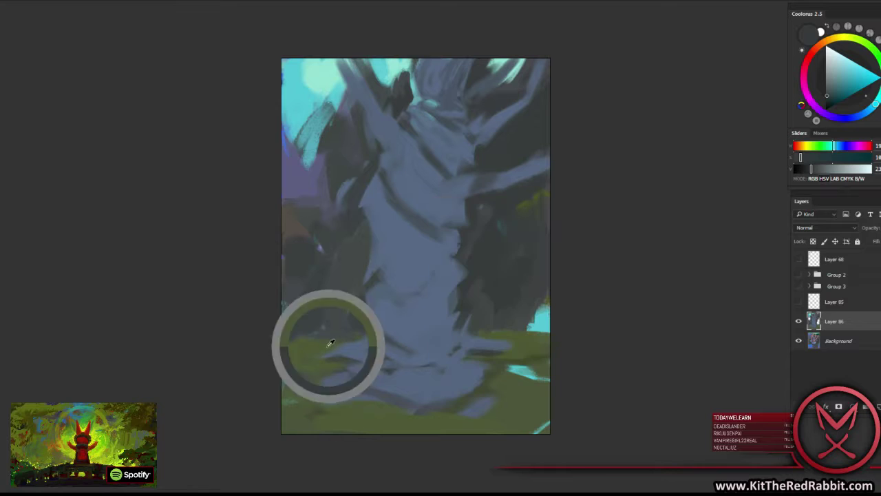
alt+click(372, 281)
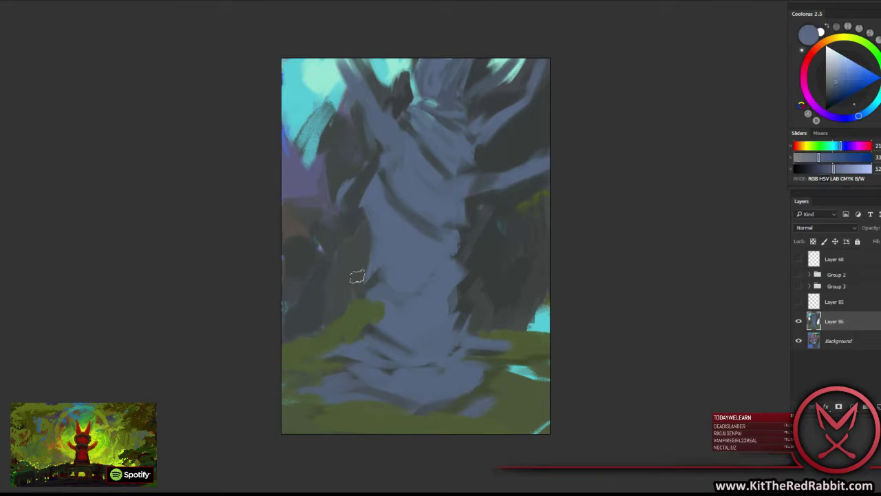
mouse_move(354, 275)
mouse_down()
mouse_move(336, 306)
mouse_move(365, 307)
mouse_move(364, 331)
mouse_move(379, 321)
mouse_move(409, 340)
mouse_move(458, 346)
mouse_move(434, 336)
mouse_move(510, 317)
mouse_move(530, 335)
mouse_up()
alt+click(353, 306)
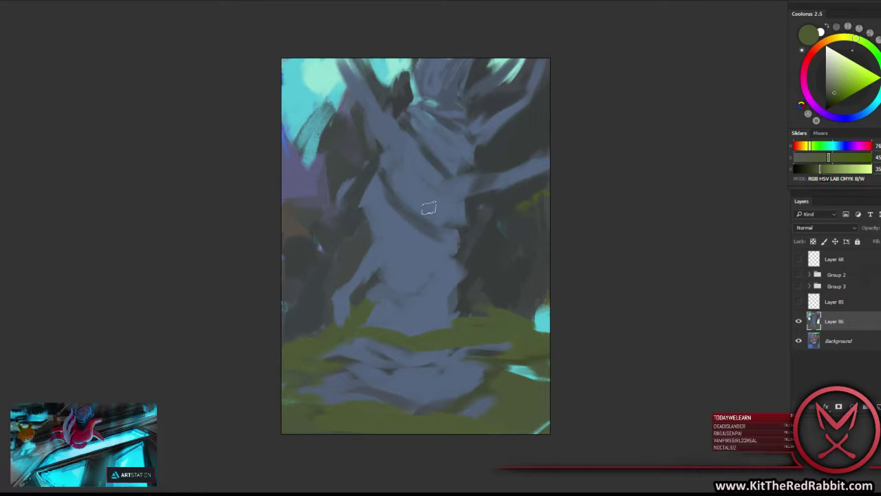
alt+click(379, 165)
drag(365, 165, 390, 198)
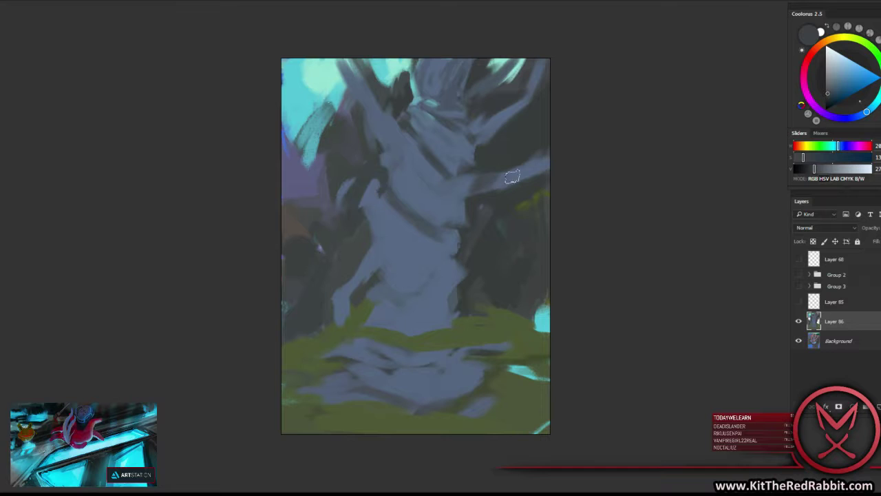
key(ctrl+minus)
Paint dark strokes on the upper-left trunk and at the top centre.
right_click(452, 192)
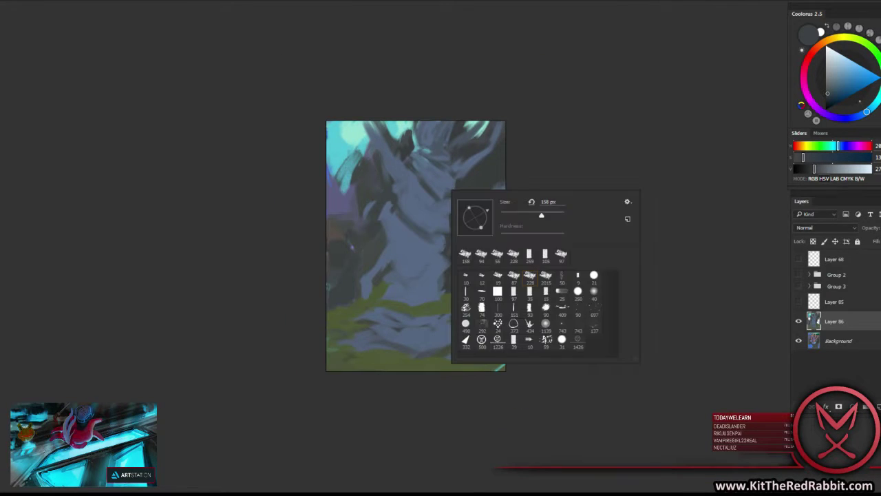
key(Return)
alt+click(384, 167)
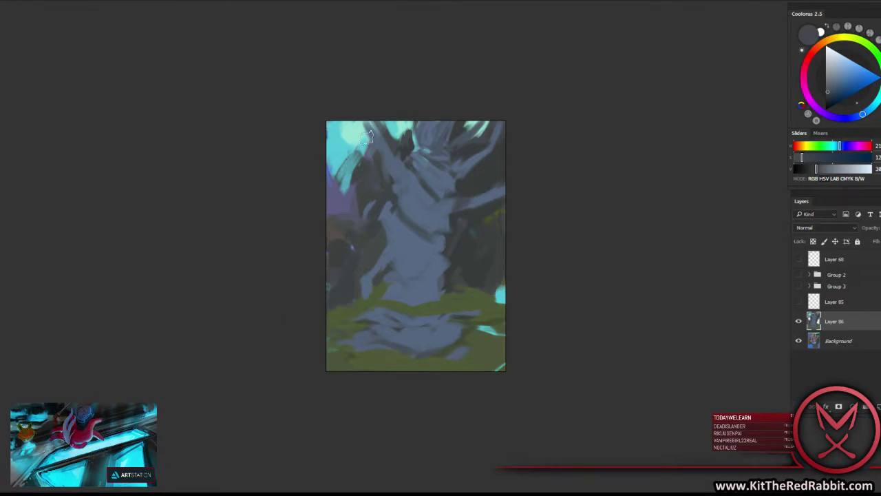
mouse_move(379, 160)
mouse_down()
mouse_move(366, 128)
mouse_move(359, 156)
mouse_up()
drag(358, 124, 344, 195)
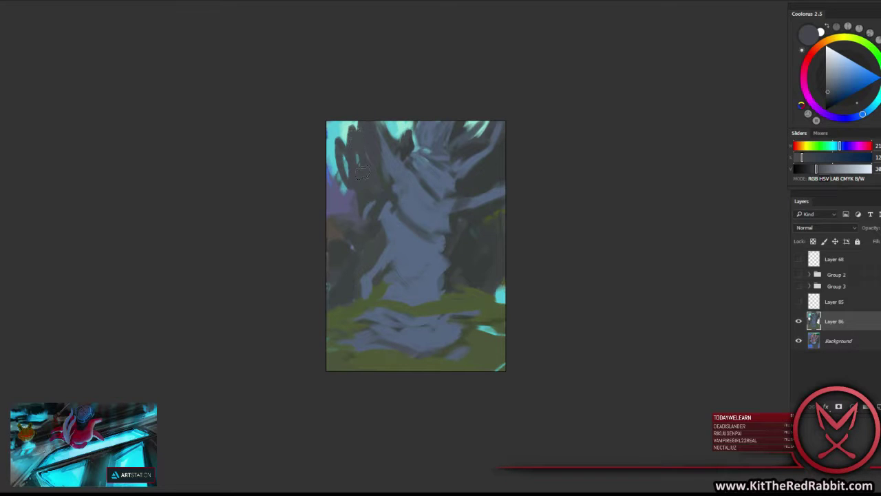
alt+click(406, 147)
mouse_move(408, 151)
mouse_down()
mouse_move(387, 124)
mouse_move(384, 146)
mouse_move(409, 181)
mouse_up()
alt+click(413, 140)
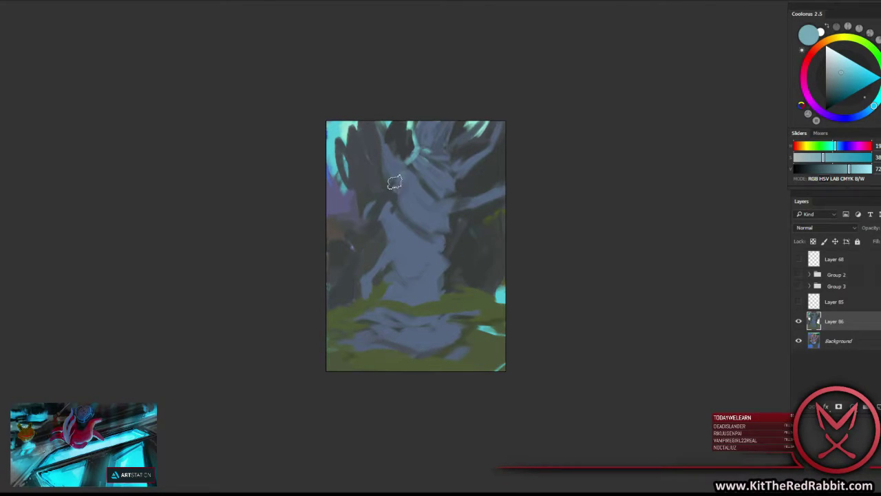
alt+click(396, 182)
Reduce the brush size to 20.
right_click(418, 187)
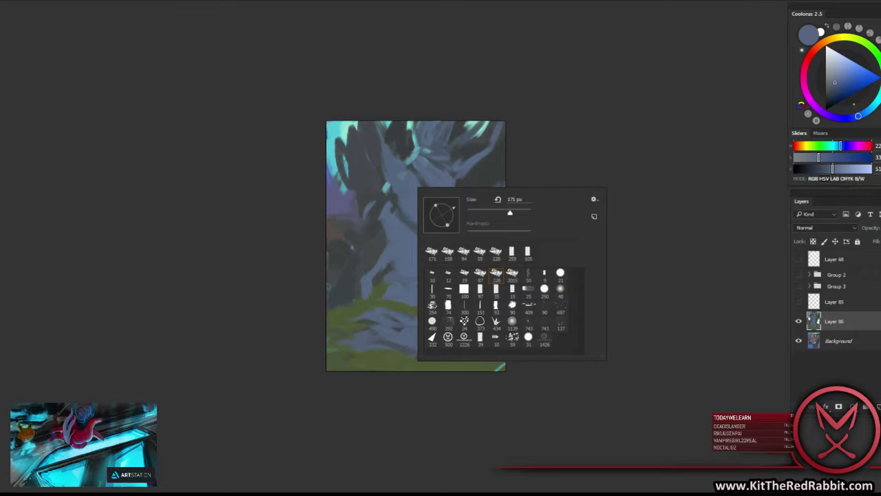
double_click(514, 198)
text(20)
key(Return)
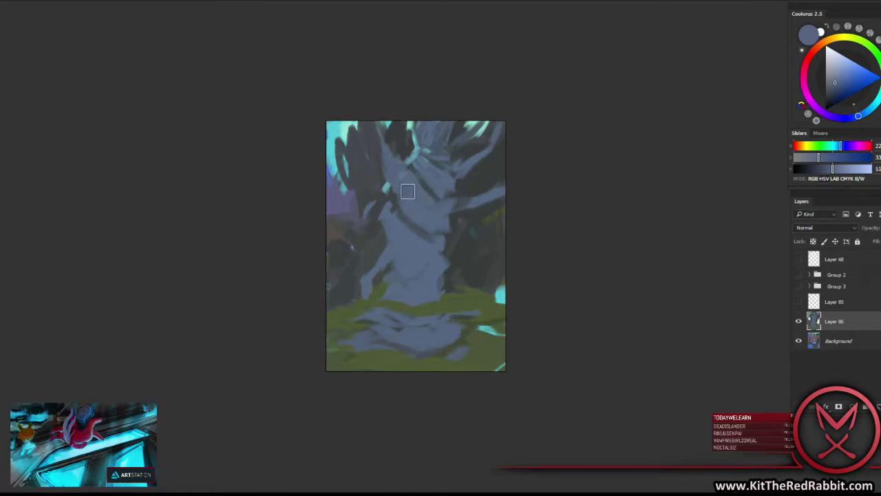
Paint a light cyan streak across the trunk, tone part of it down, and add blue-grey strokes on the trunk top.
alt+click(402, 191)
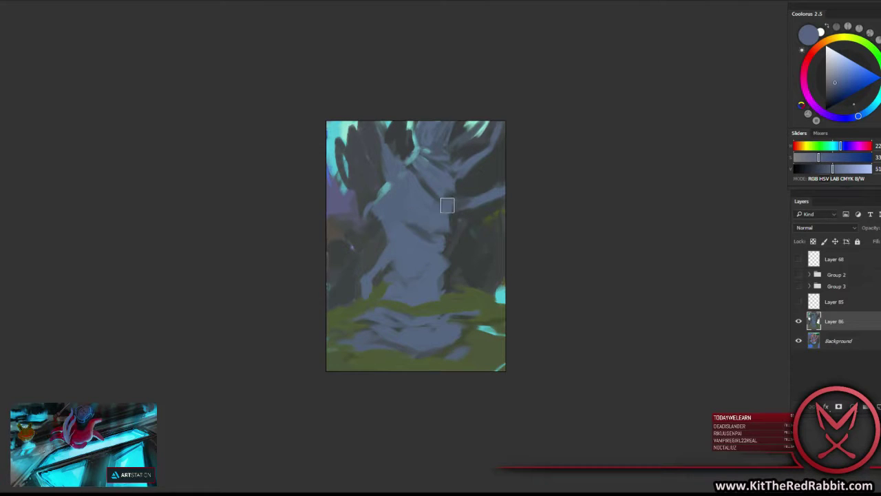
alt+click(387, 185)
drag(373, 215, 467, 196)
alt+click(418, 217)
drag(406, 215, 461, 206)
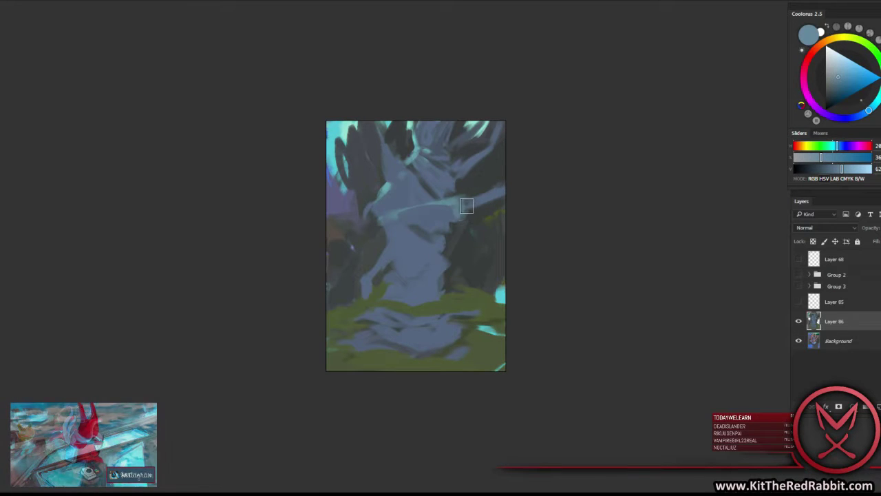
alt+click(459, 190)
alt+click(454, 199)
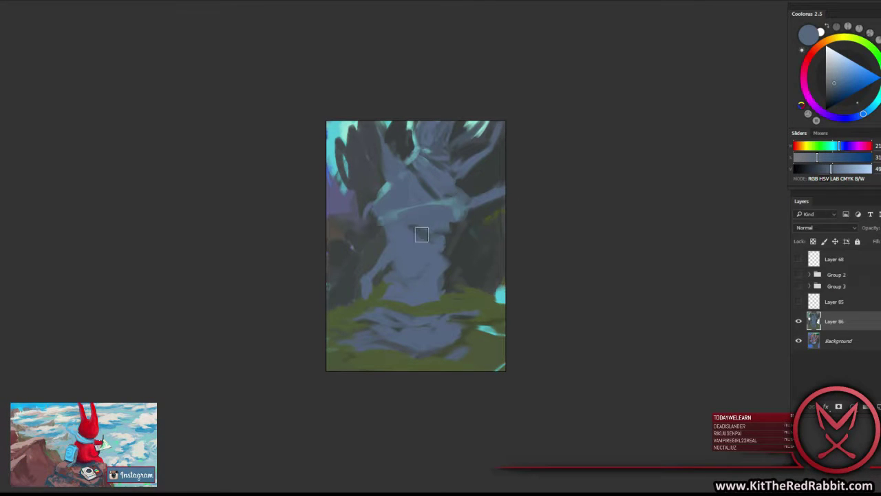
alt+click(411, 184)
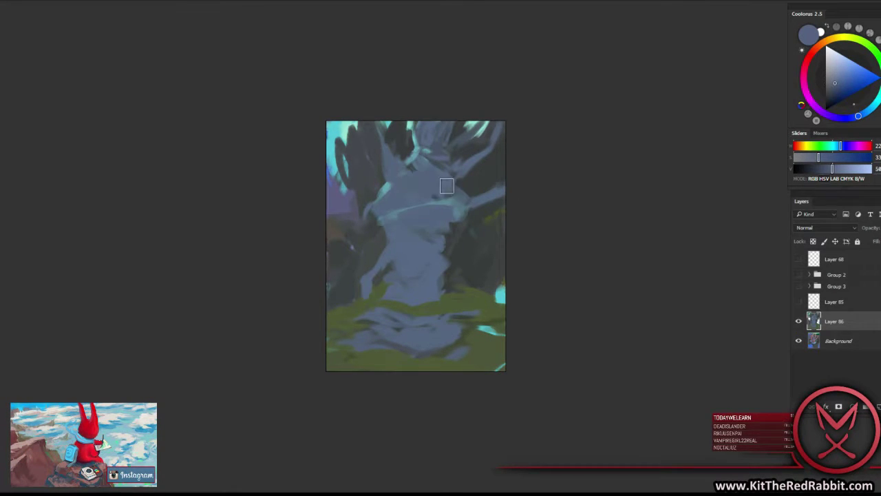
alt+click(417, 158)
mouse_move(419, 172)
mouse_down()
mouse_move(445, 165)
mouse_move(424, 178)
mouse_move(466, 181)
mouse_up()
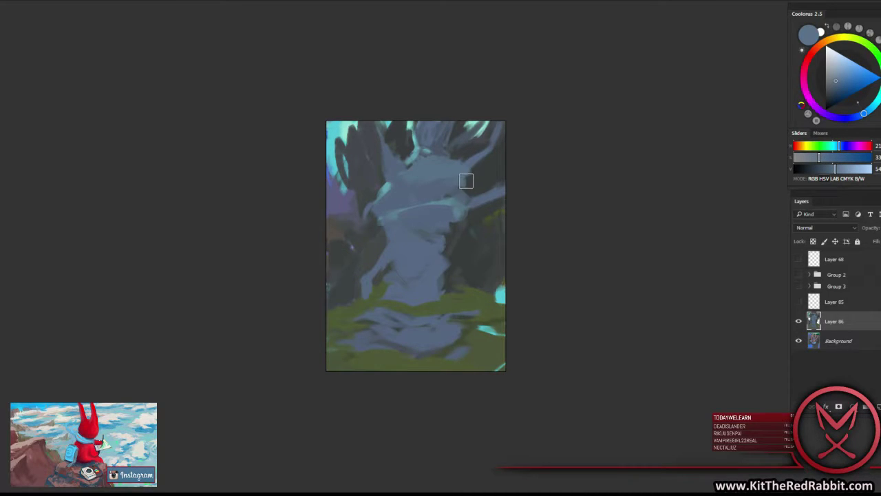
Sample a range of grey-blue trunk tones and dark greys from the tree top and foliage.
alt+click(465, 186)
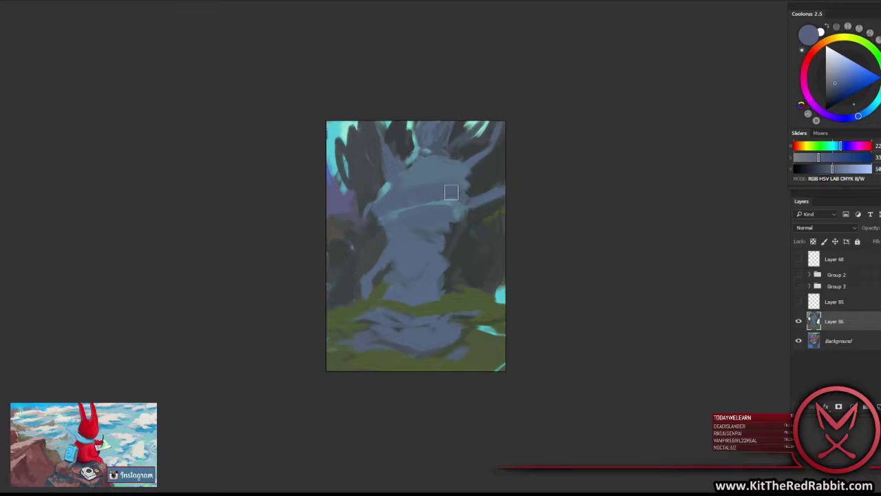
alt+click(450, 193)
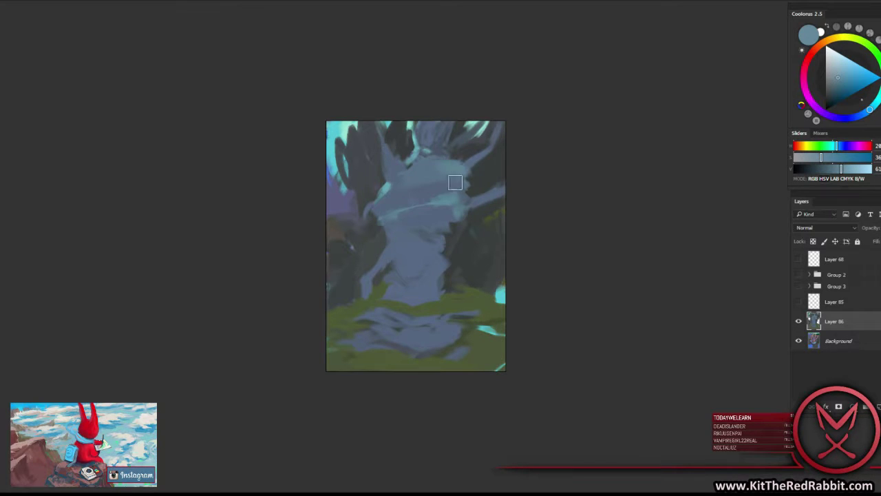
alt+click(455, 182)
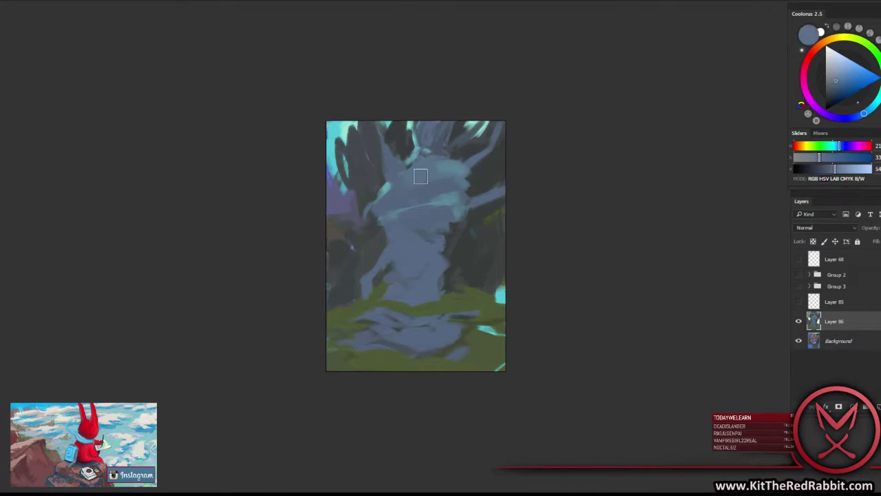
alt+click(391, 198)
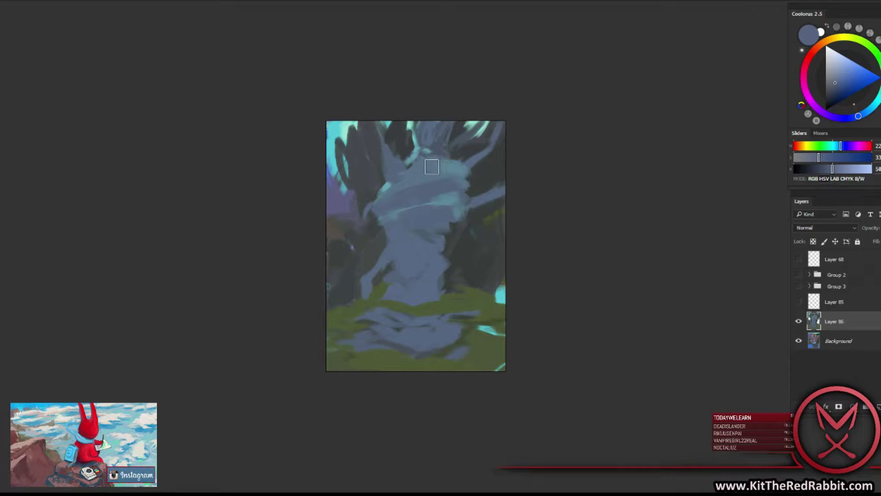
alt+click(428, 168)
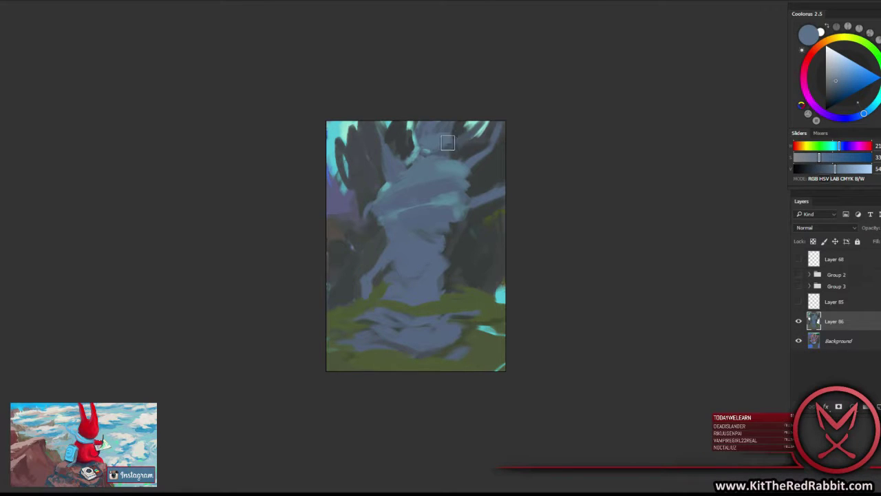
alt+click(427, 130)
alt+click(441, 131)
alt+click(424, 131)
alt+click(423, 130)
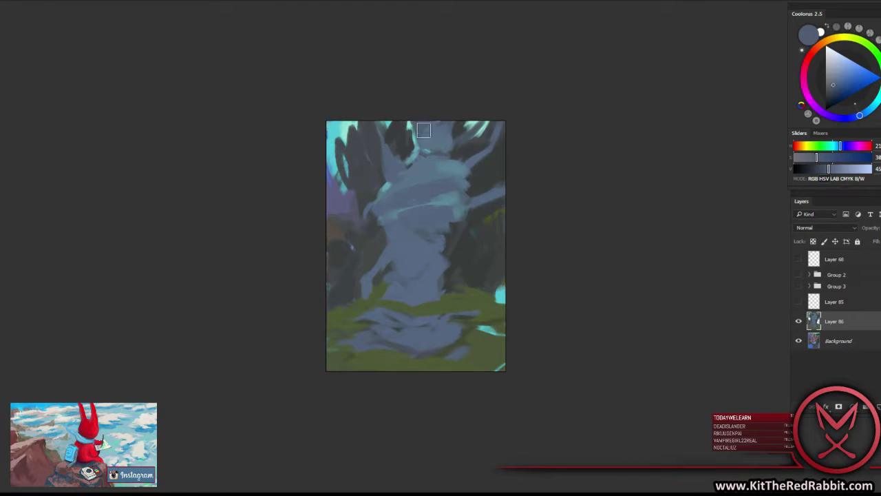
alt+click(409, 126)
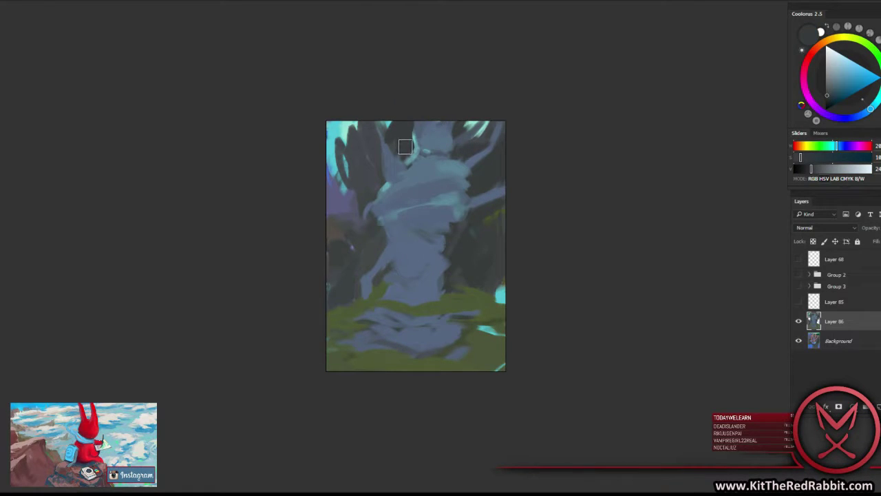
Sample blue-grey, lighter blue and dark green-grey tones from the lower trunk.
alt+click(431, 217)
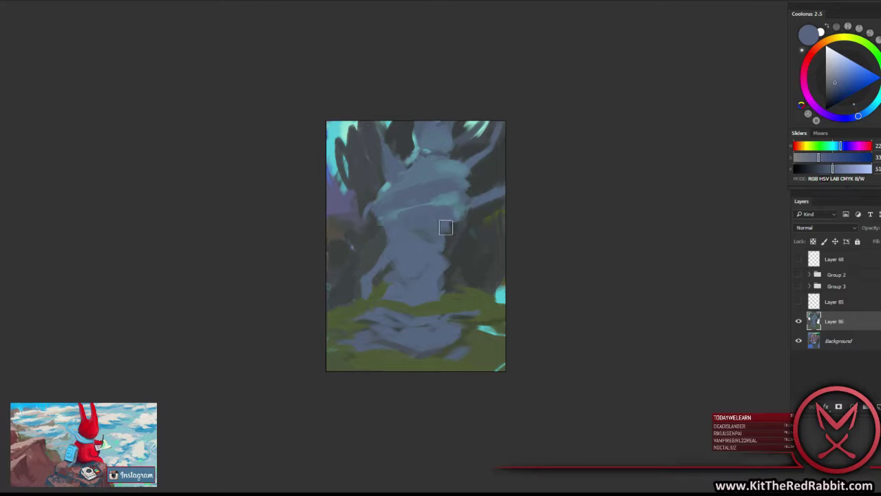
alt+click(451, 195)
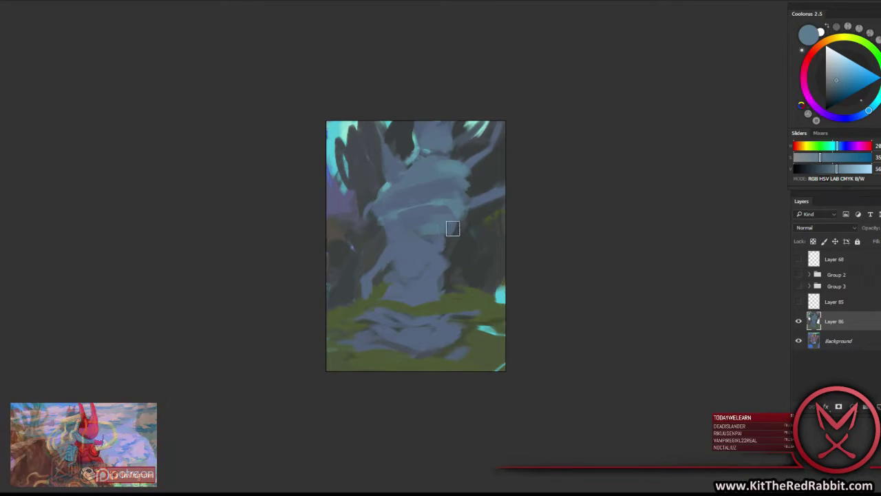
alt+click(429, 219)
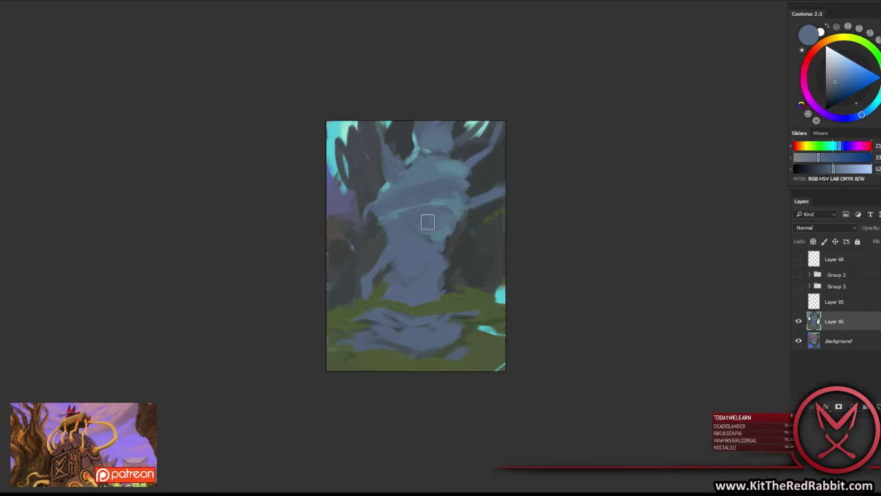
alt+click(383, 238)
alt+click(454, 250)
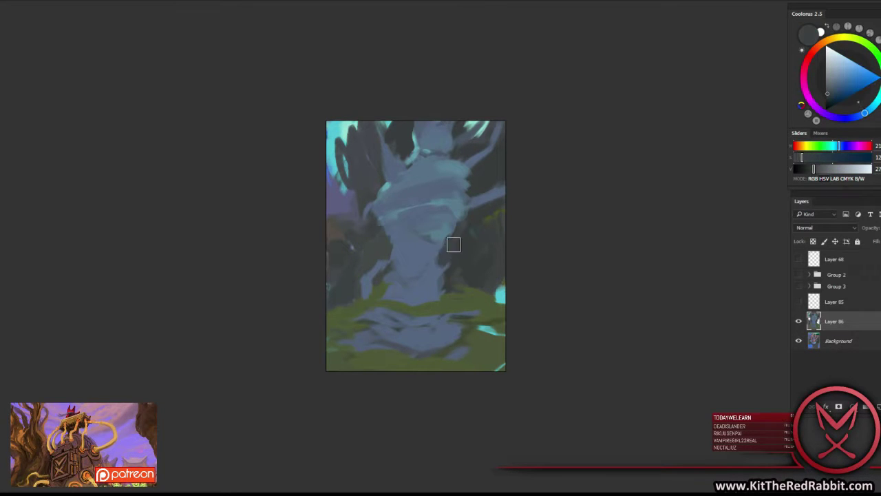
alt+click(458, 252)
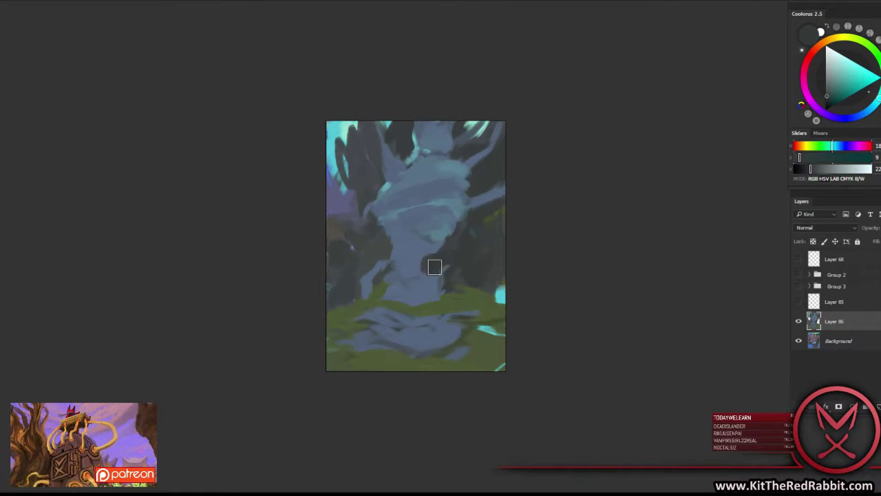
alt+click(415, 259)
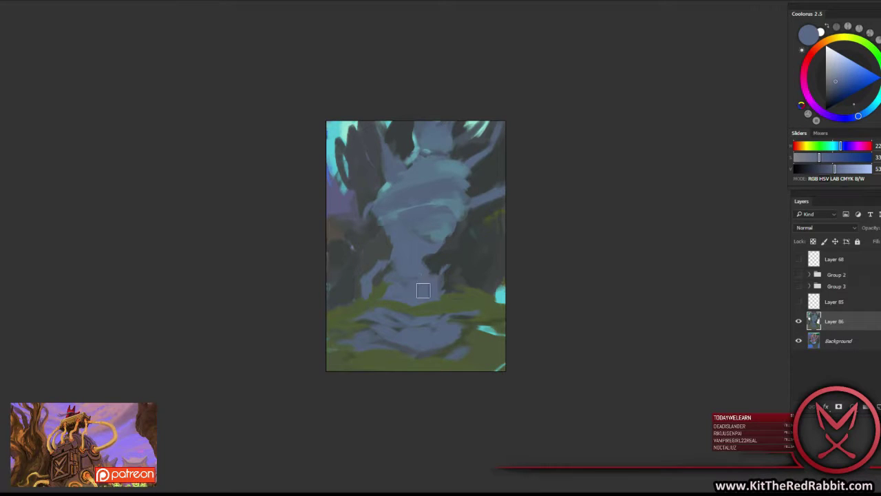
alt+click(375, 254)
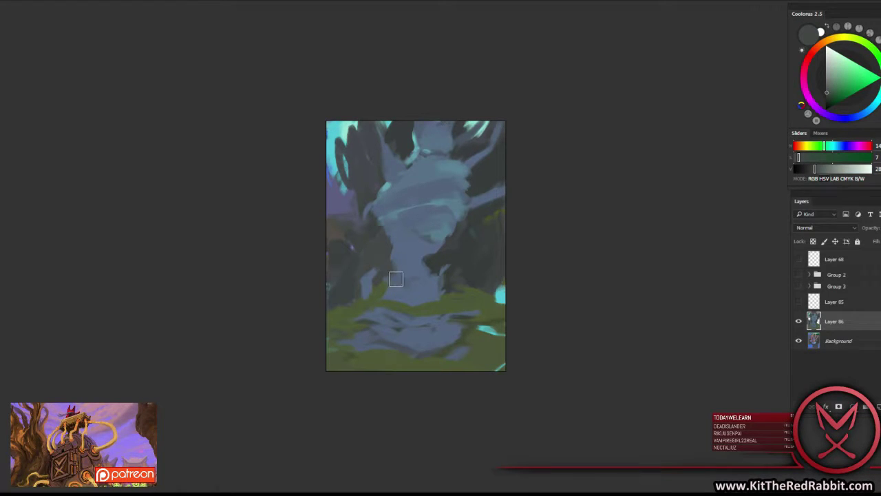
Flip the canvas horizontally and paint olive green over the cyan patch at the lower left.
key(h)
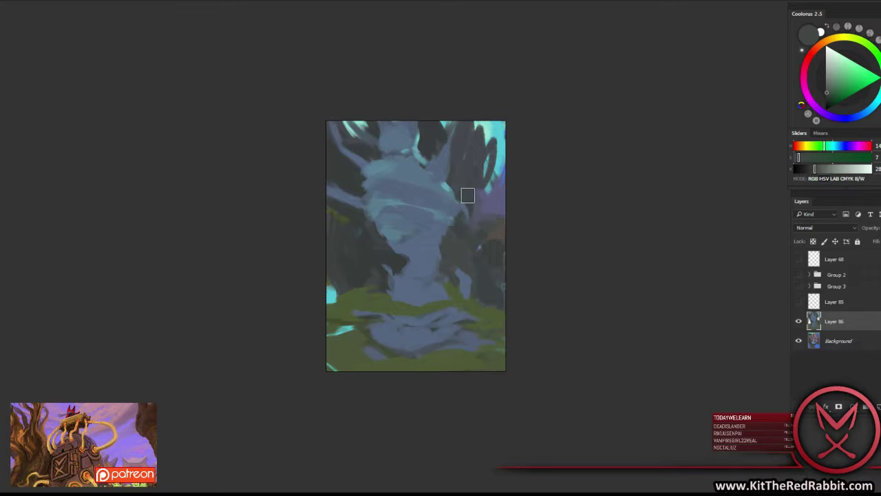
alt+click(454, 181)
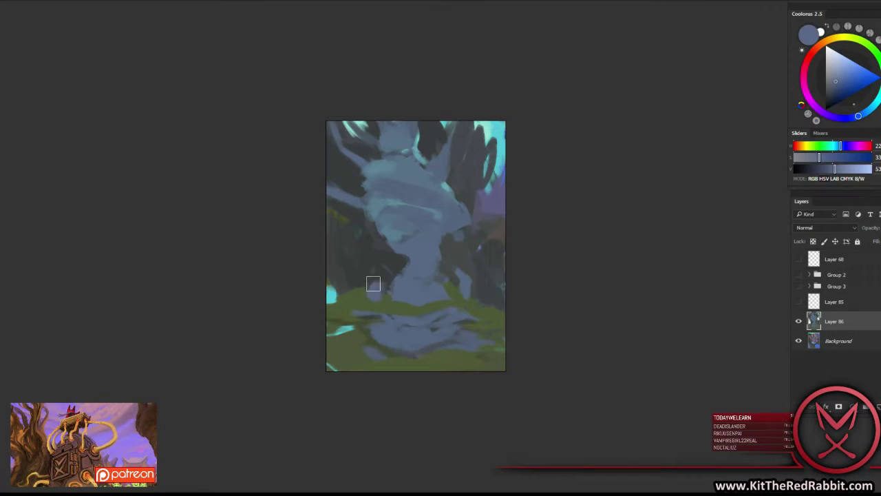
alt+click(349, 298)
drag(341, 298, 327, 298)
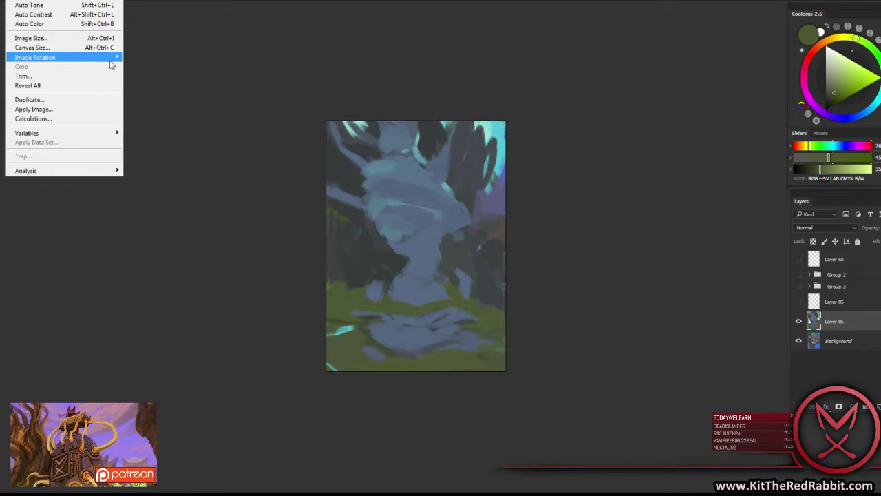
Turn the canvas 90° clockwise into landscape and add a new empty layer.
click(157, 64)
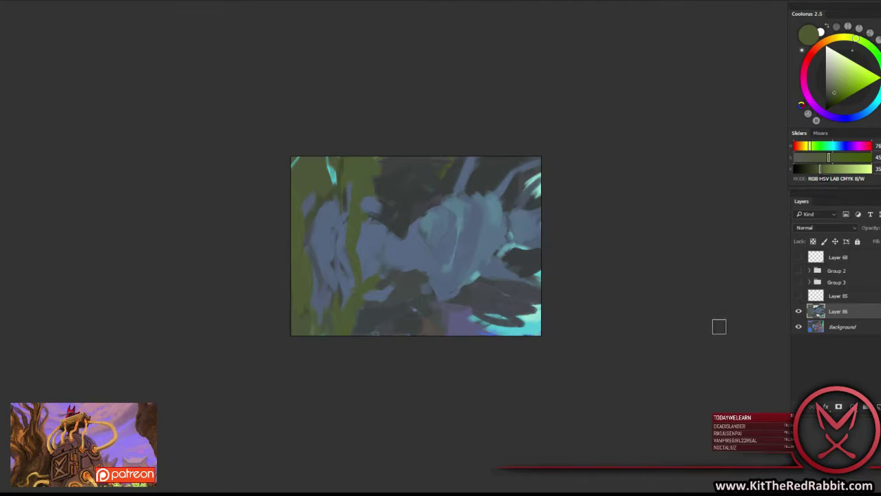
click(799, 312)
key(ctrl+shift+alt+n)
Paint sampled blue-grey and dark strokes over the trunk's lower area.
alt+click(406, 227)
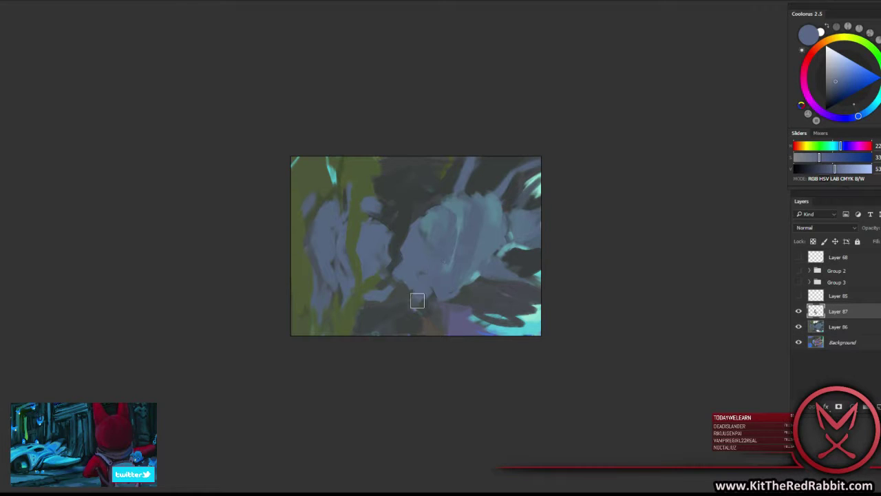
mouse_move(416, 298)
mouse_down()
mouse_move(419, 289)
mouse_move(425, 333)
mouse_up()
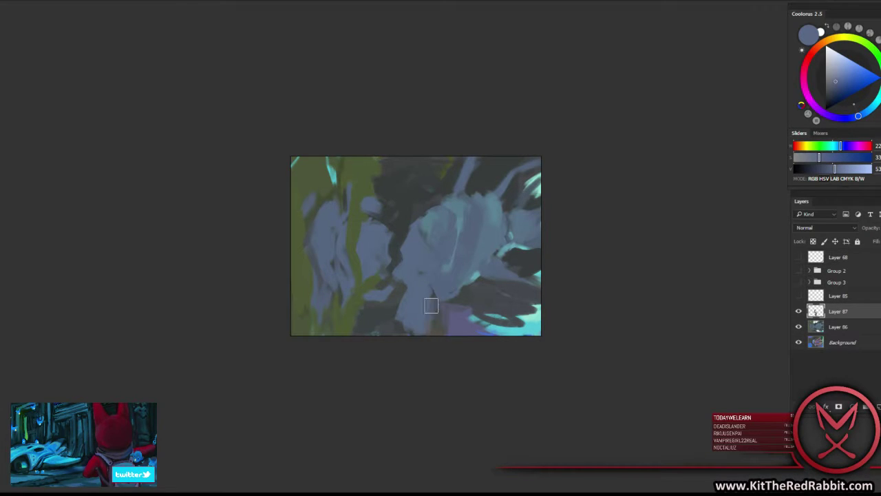
alt+click(400, 234)
mouse_move(401, 234)
mouse_down()
mouse_move(401, 281)
mouse_move(406, 265)
mouse_up()
alt+click(353, 312)
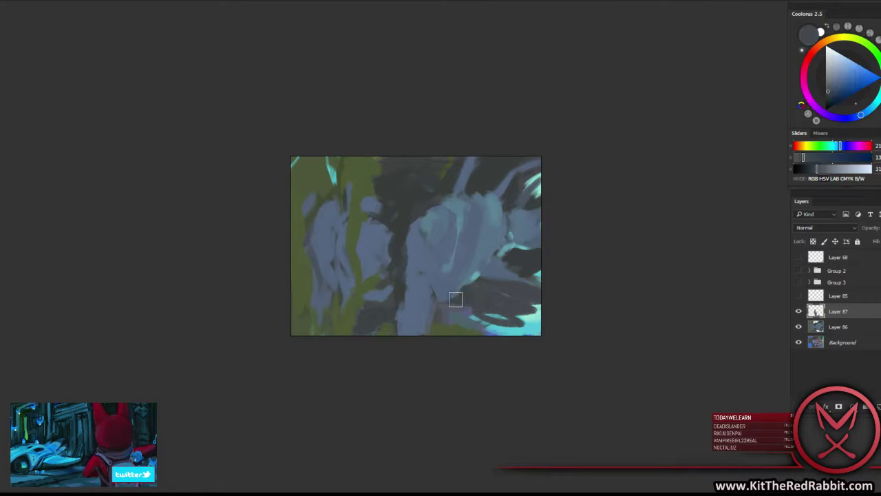
alt+click(515, 262)
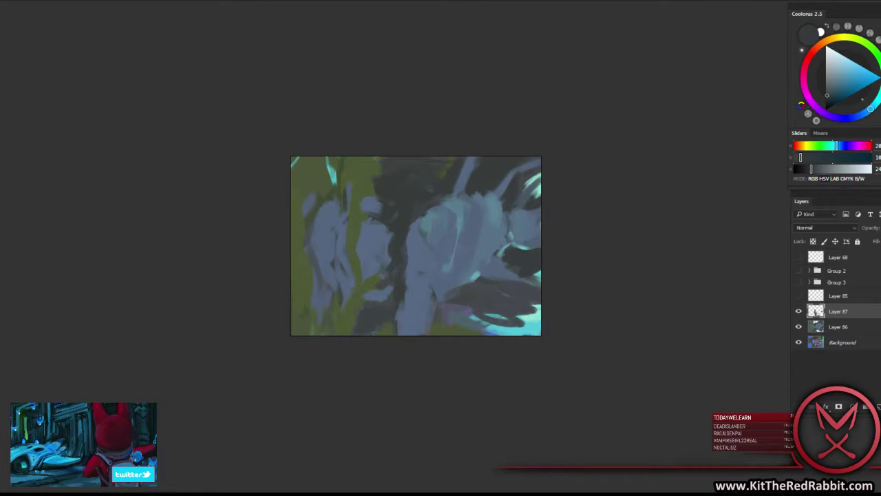
Rotate the canvas back upright into portrait format.
click(20, 0)
click(156, 67)
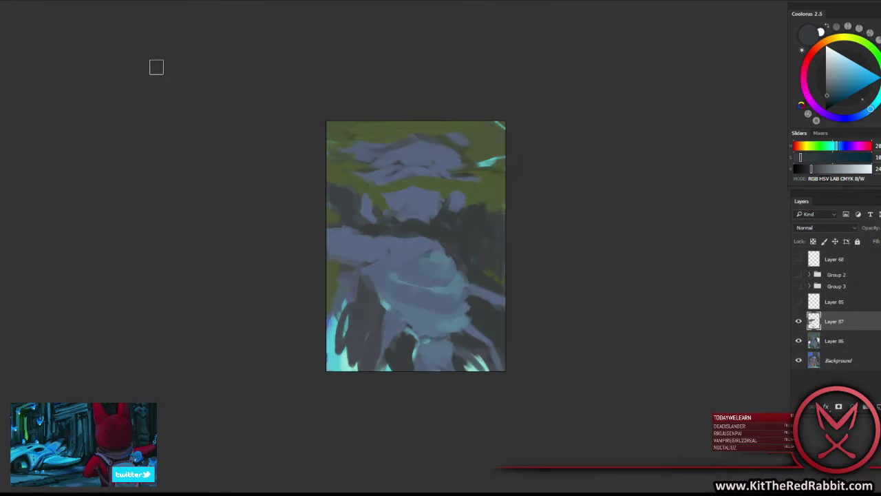
click(21, 0)
mouse_move(35, 58)
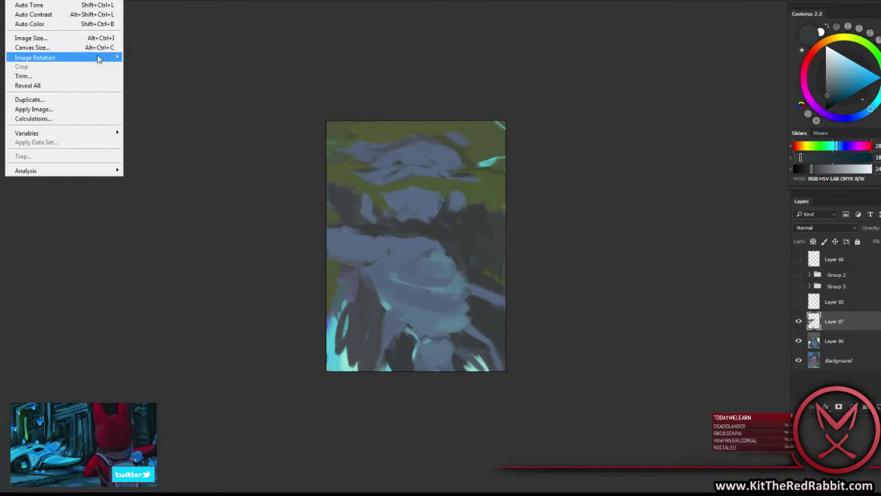
click(140, 69)
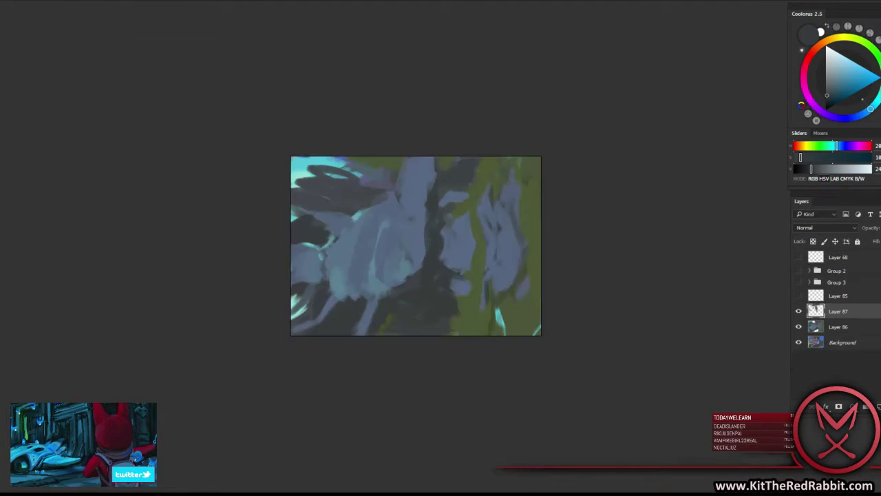
click(21, 0)
mouse_move(35, 58)
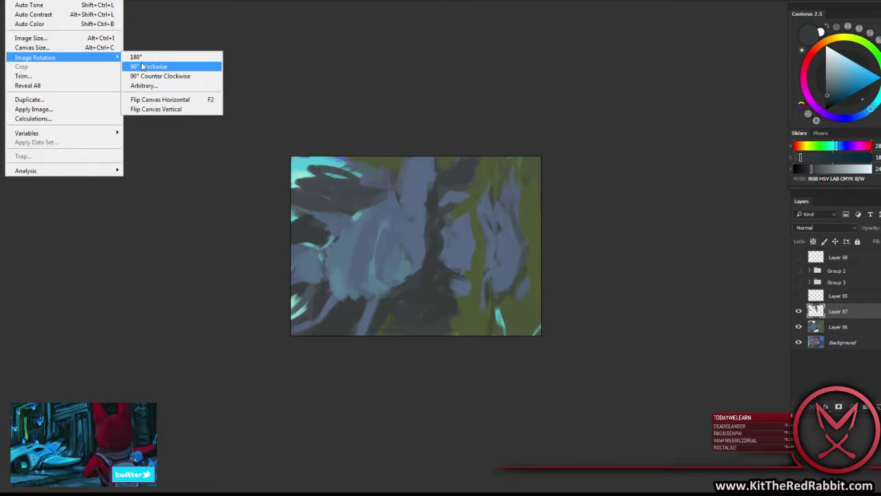
click(145, 66)
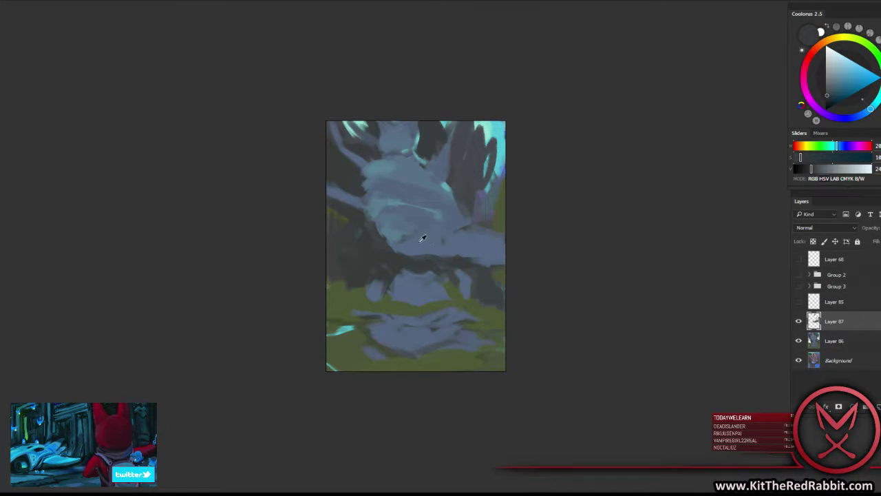
Paint dark blue strokes across the trunk's middle using sampled blue-grey.
click(405, 236)
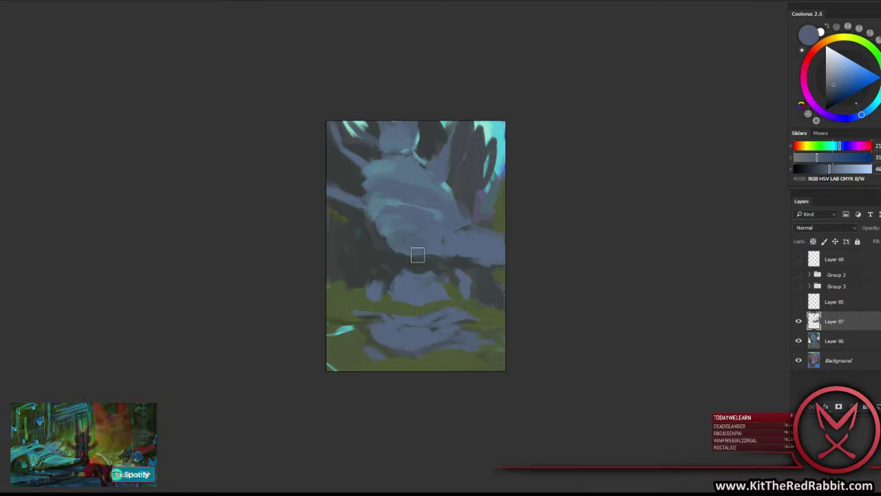
click(437, 260)
mouse_move(436, 261)
mouse_down()
mouse_move(417, 268)
mouse_move(468, 269)
mouse_move(450, 284)
mouse_up()
alt+click(453, 275)
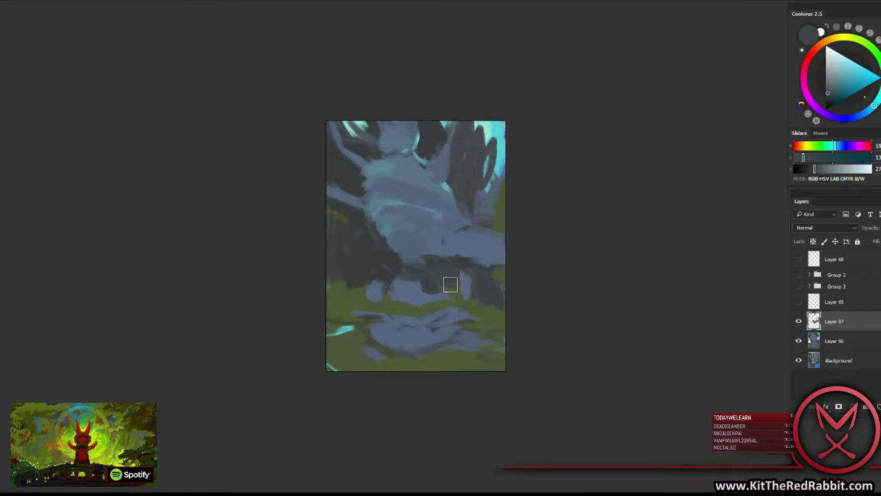
alt+click(461, 216)
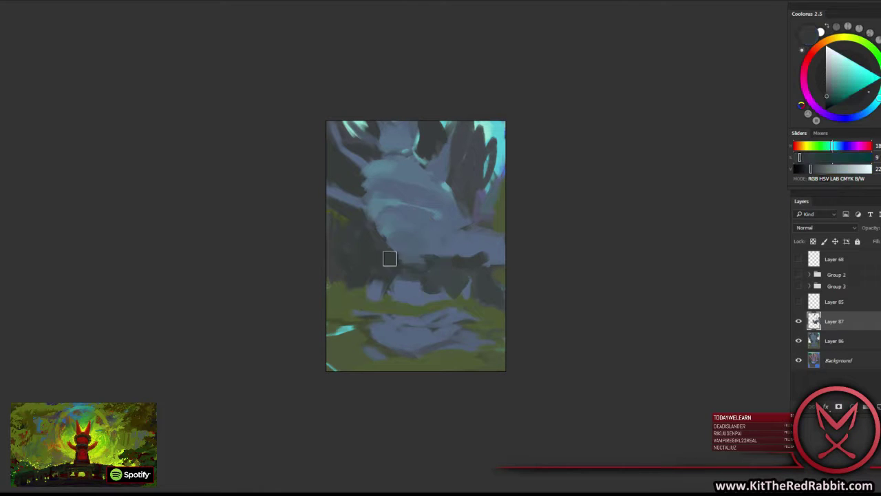
alt+click(416, 265)
Paint a light blue-grey stroke along the painting's left edge.
alt+click(490, 131)
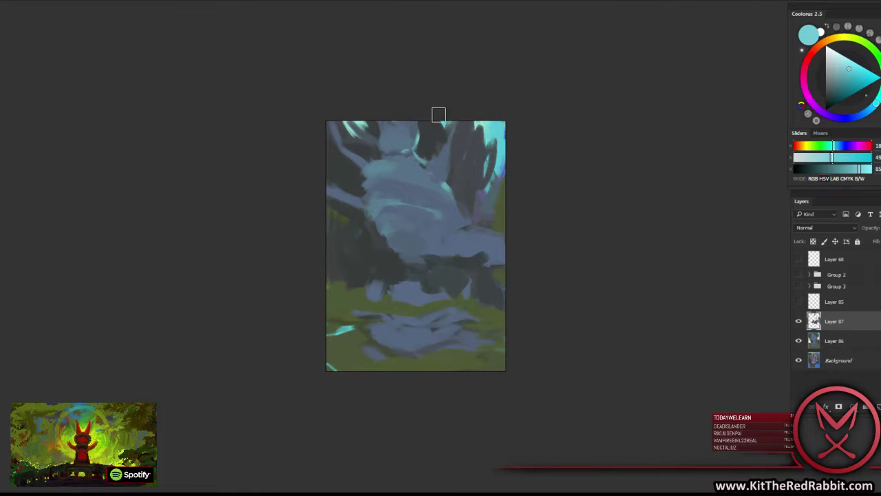
alt+click(447, 147)
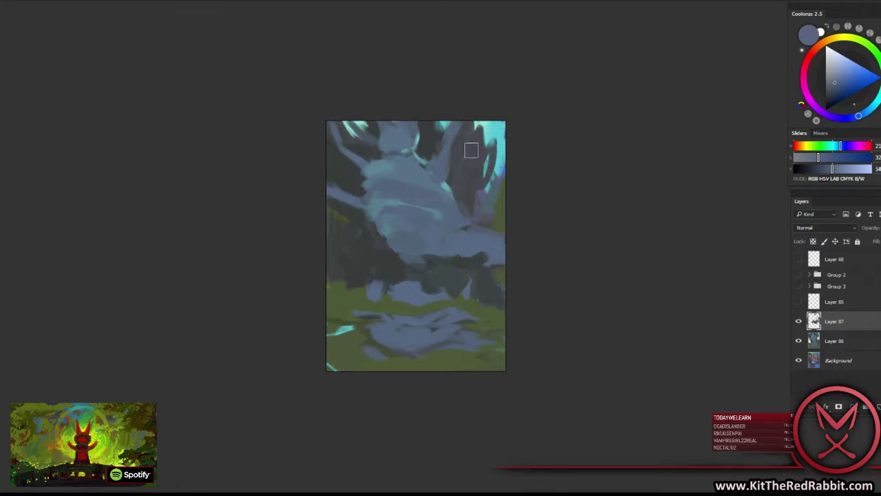
alt+click(356, 222)
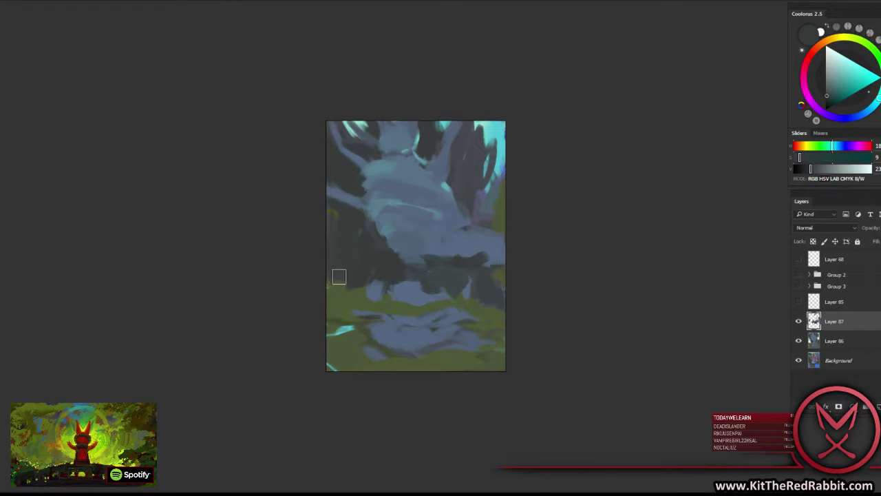
alt+click(345, 235)
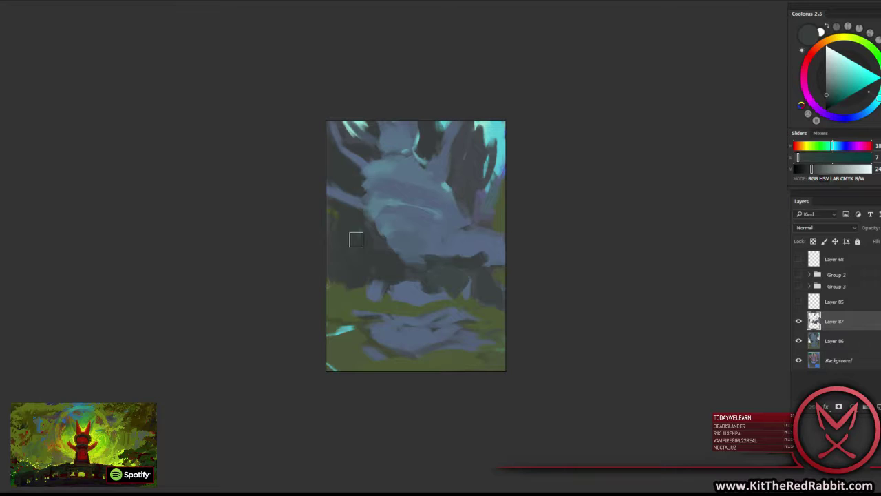
alt+click(421, 227)
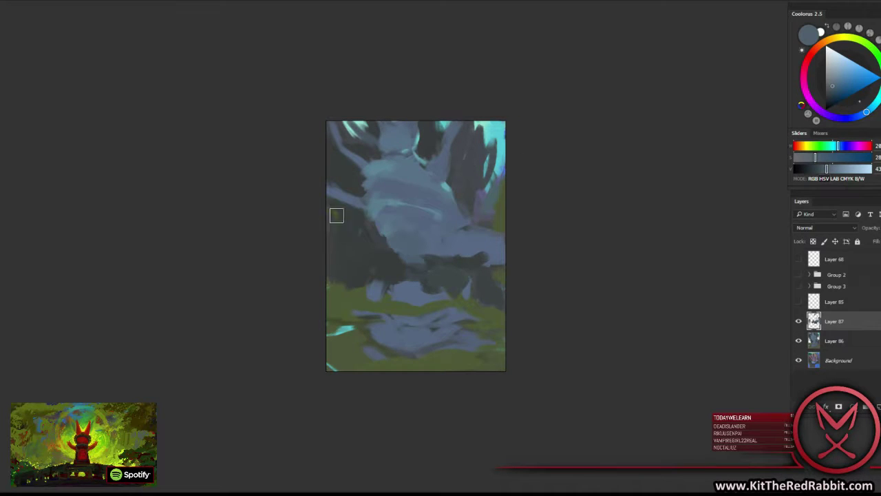
mouse_move(334, 212)
mouse_down()
mouse_move(339, 237)
mouse_move(356, 247)
mouse_up()
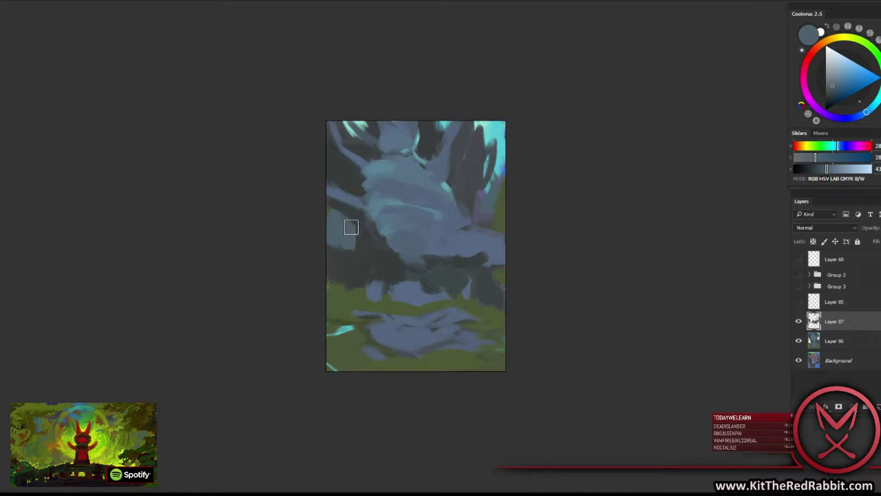
Add darker strokes and a sky-cyan stroke along the left edge.
alt+click(344, 227)
mouse_move(332, 207)
mouse_down()
mouse_move(354, 238)
mouse_move(340, 252)
mouse_up()
alt+click(336, 255)
alt+click(490, 133)
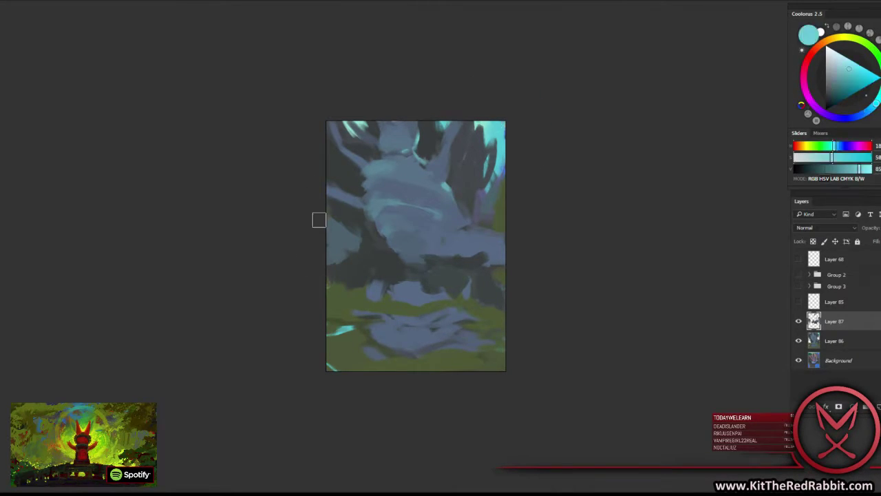
drag(320, 219, 334, 226)
alt+click(337, 238)
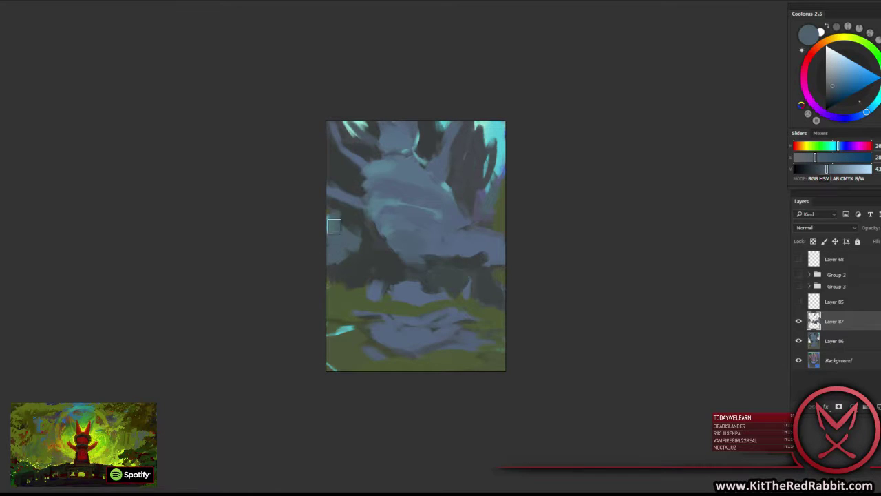
Sample darker and lighter blue-grey tones from the trunk and its base.
alt+click(417, 243)
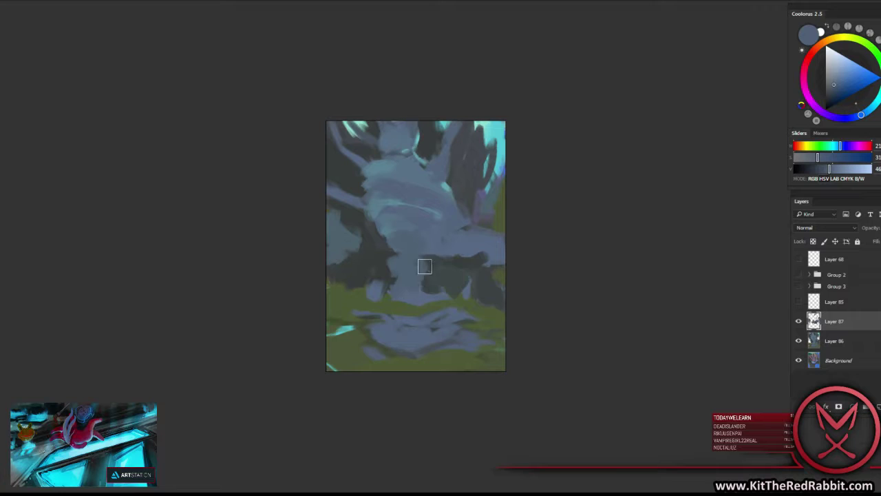
alt+click(433, 256)
alt+click(415, 262)
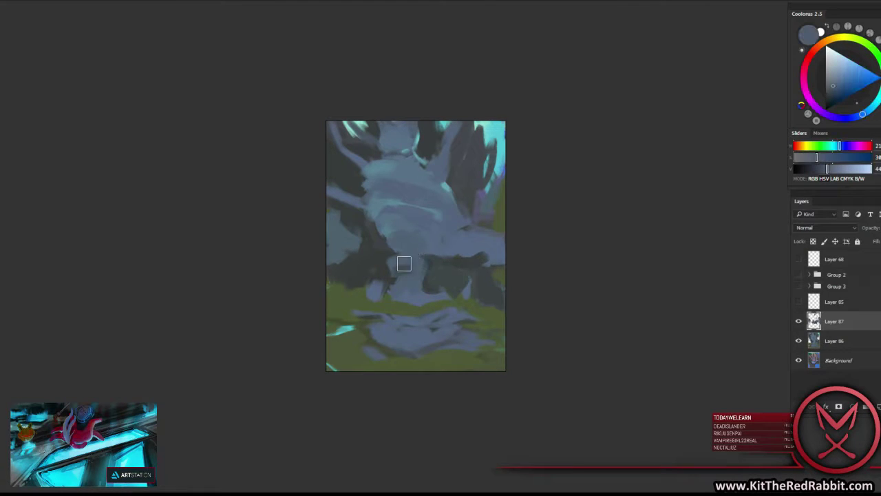
alt+click(413, 266)
alt+click(393, 255)
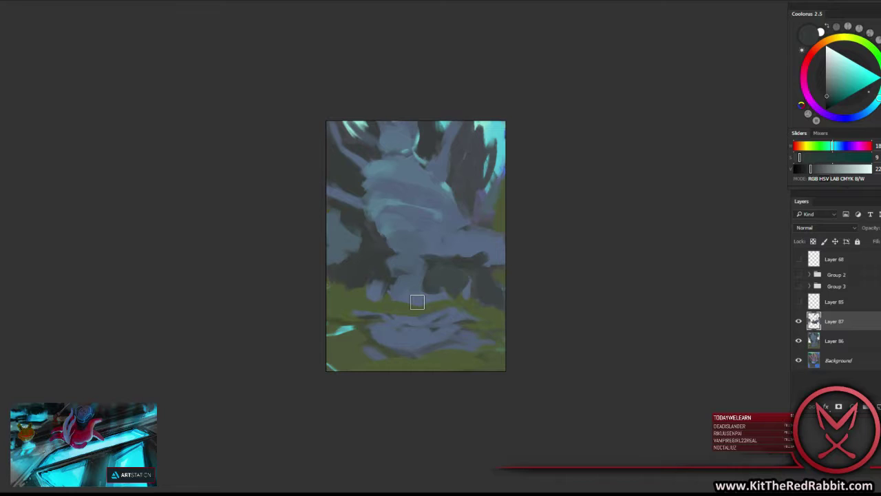
Paint a short dark-teal stroke across the trunk base.
alt+click(391, 270)
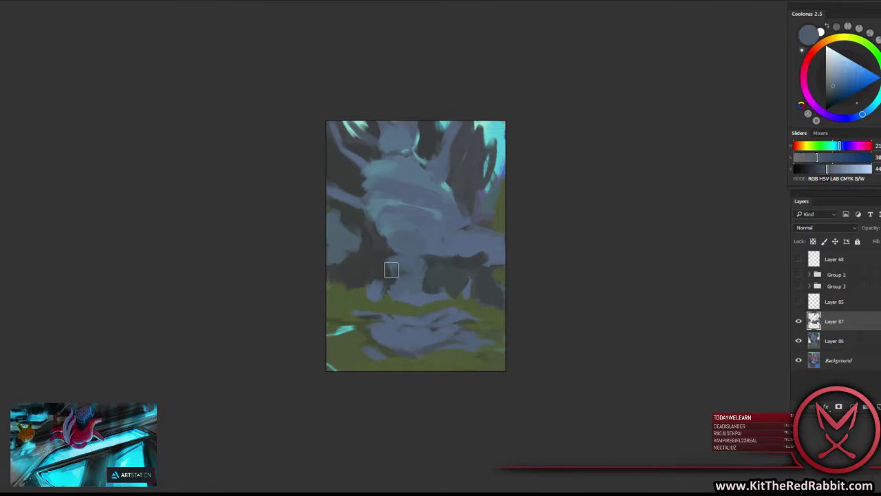
alt+click(389, 273)
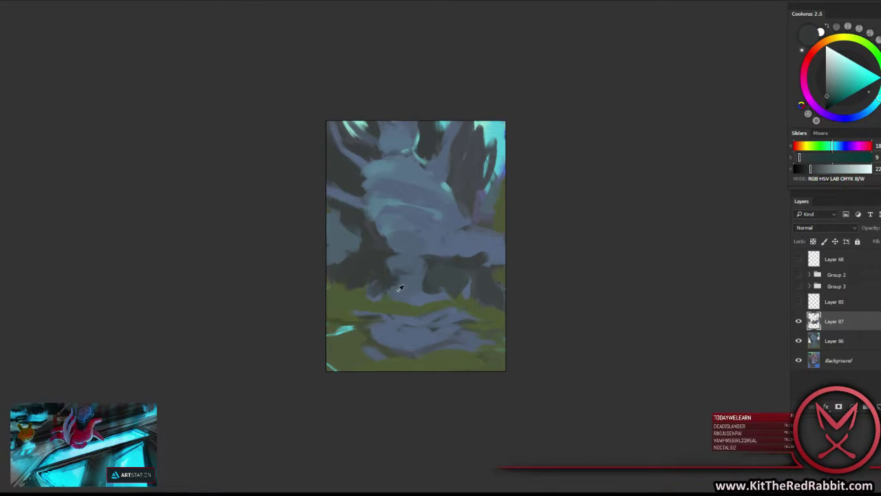
alt+click(398, 290)
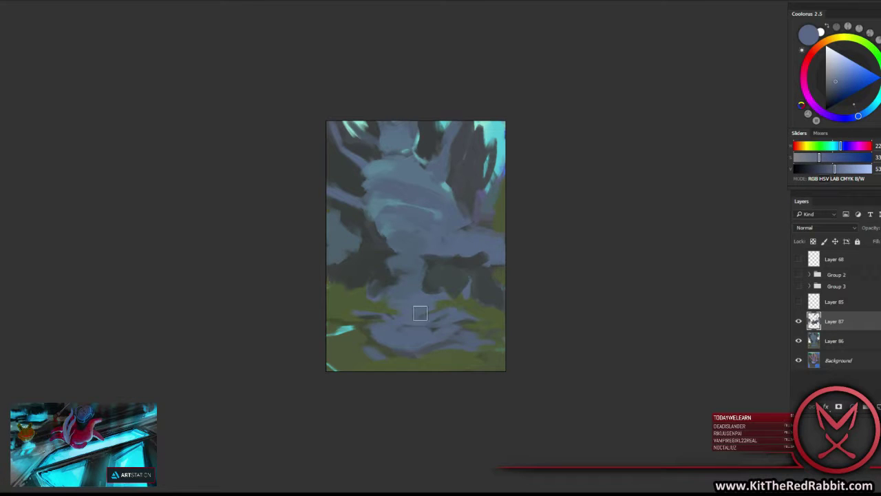
alt+click(390, 273)
mouse_move(404, 302)
mouse_down()
mouse_move(447, 277)
mouse_move(448, 294)
mouse_move(455, 288)
mouse_up()
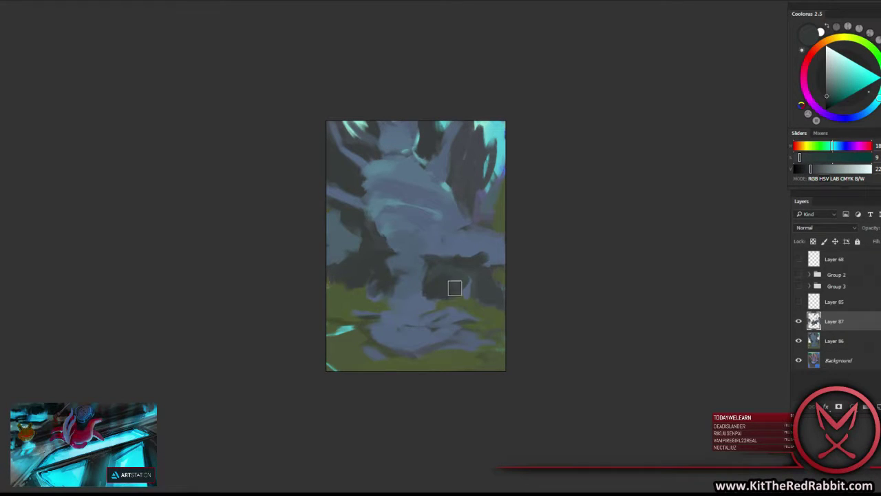
Paint dark strokes into the green ground and foliage left of the trunk.
alt+click(428, 262)
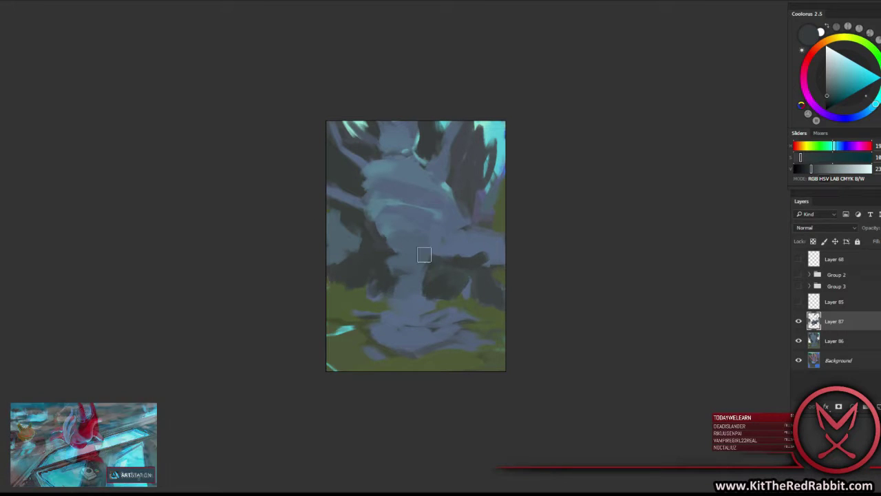
alt+click(395, 229)
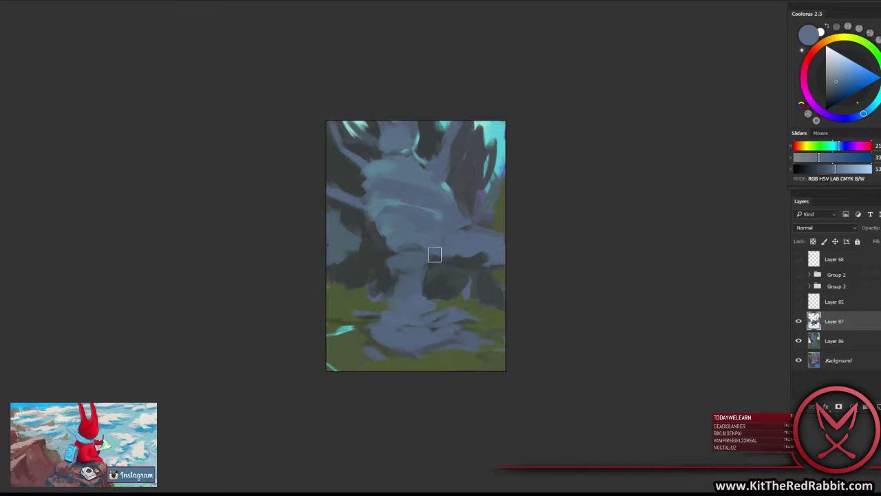
alt+click(372, 266)
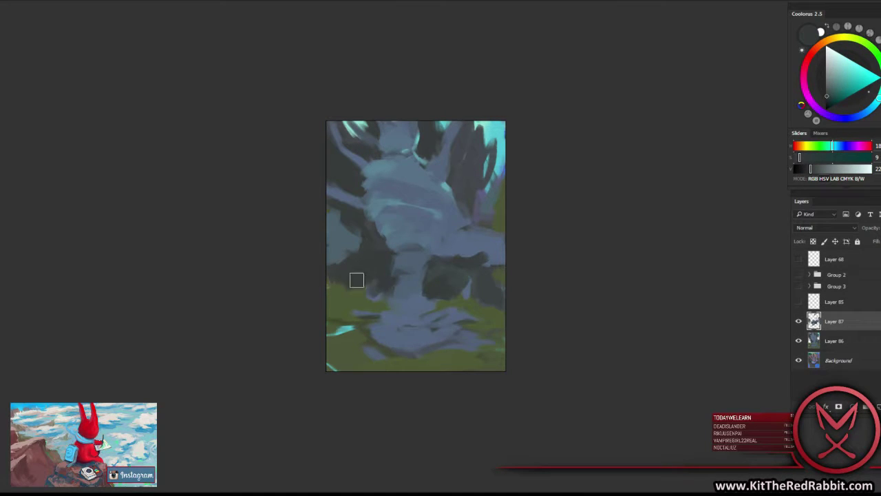
drag(364, 288, 350, 293)
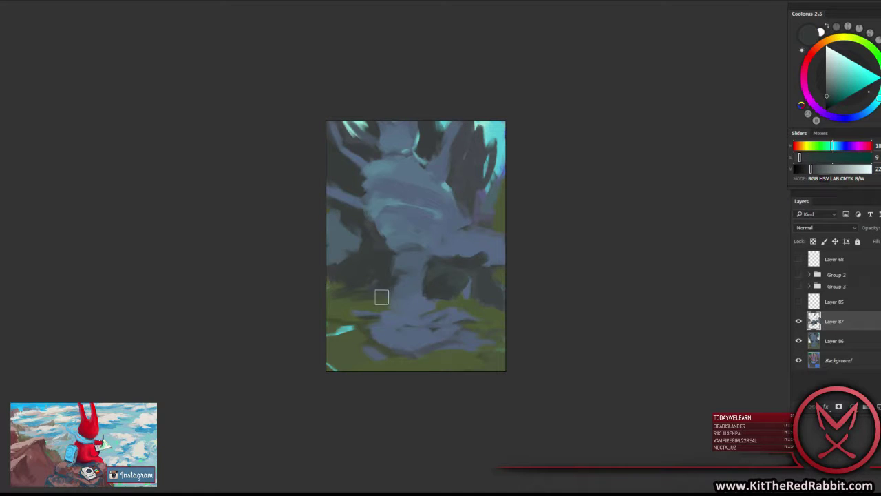
alt+click(383, 298)
alt+click(383, 289)
alt+click(350, 274)
mouse_move(365, 266)
mouse_down()
mouse_move(356, 255)
mouse_move(371, 253)
mouse_up()
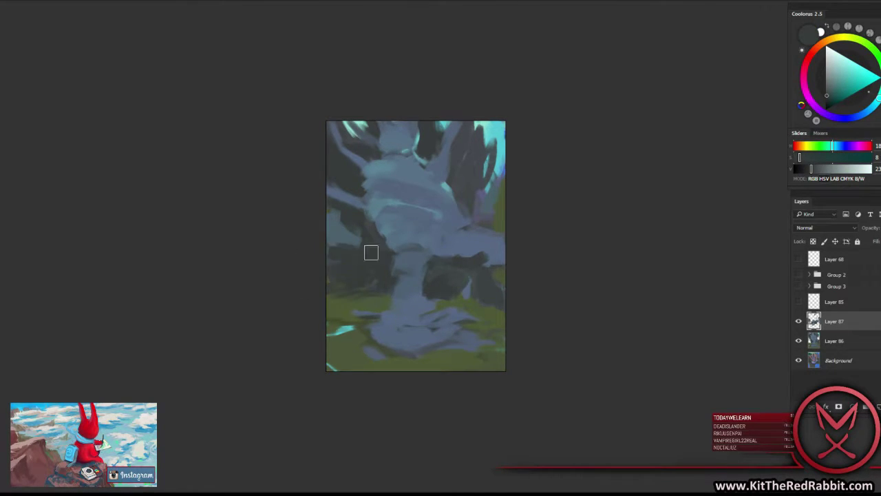
Darken the light area near the right edge with dark and grey-violet strokes.
alt+click(490, 262)
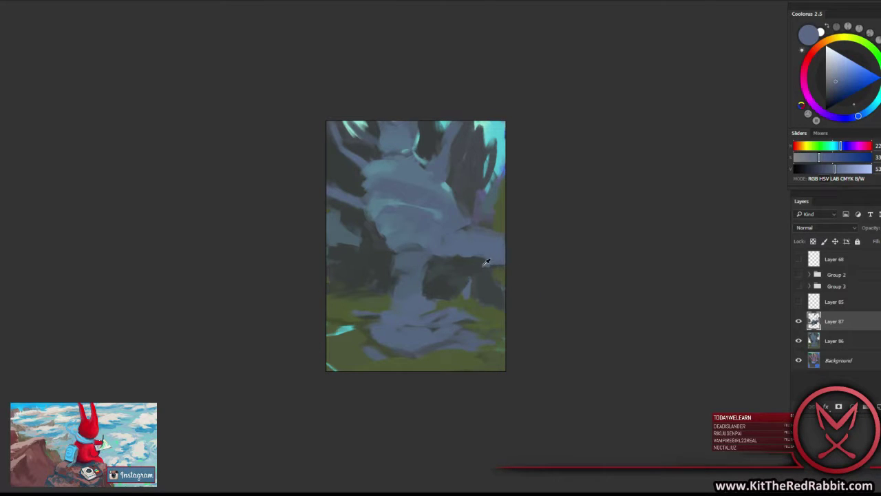
mouse_move(496, 249)
mouse_down()
mouse_move(505, 238)
mouse_move(493, 252)
mouse_up()
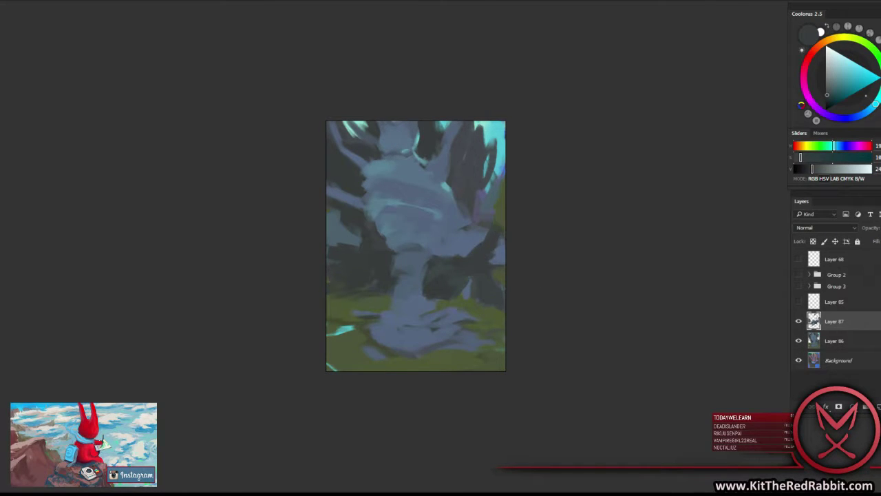
alt+click(485, 217)
mouse_move(485, 221)
mouse_down()
mouse_move(478, 252)
mouse_move(491, 232)
mouse_up()
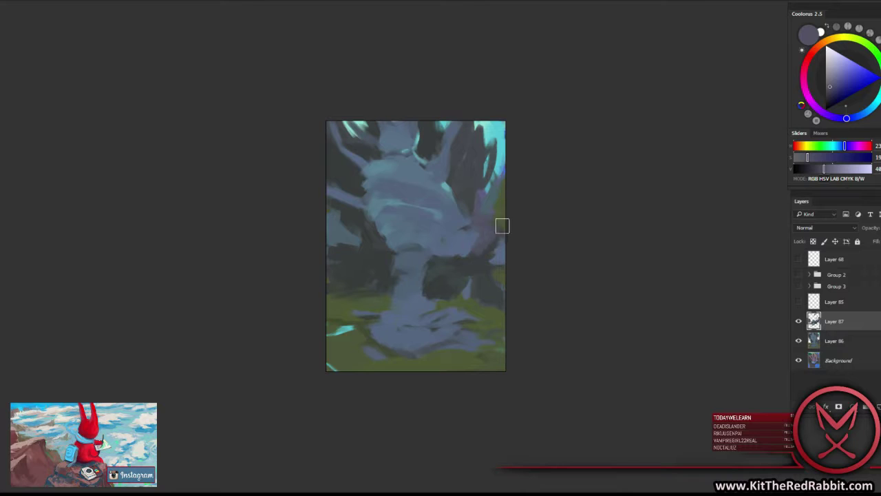
Cover the upper-right edge with darker grey strokes.
alt+click(500, 208)
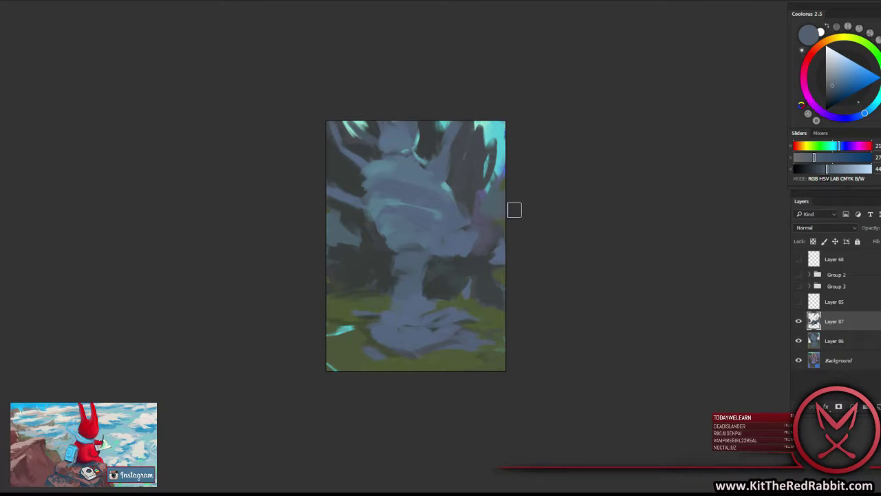
alt+click(500, 166)
drag(501, 166, 491, 180)
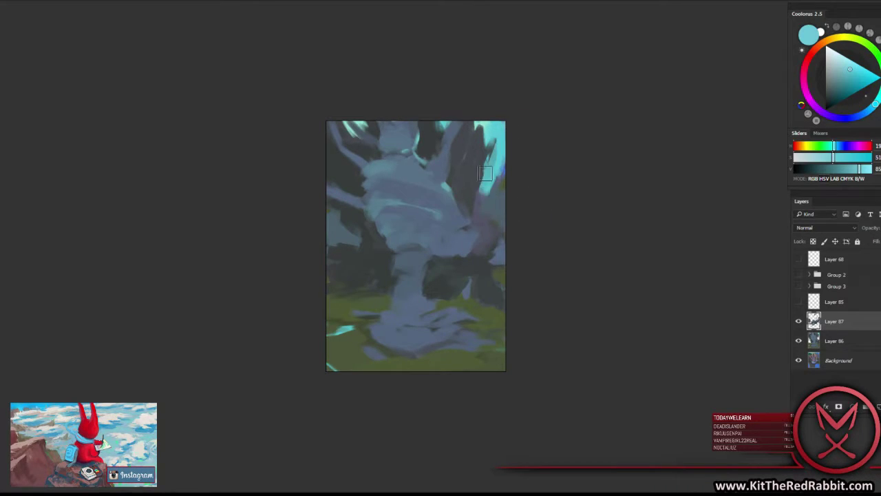
alt+click(496, 159)
drag(512, 133, 487, 146)
Extend the cyan sky highlight at upper right with a paler cyan.
alt+click(495, 130)
alt+click(486, 121)
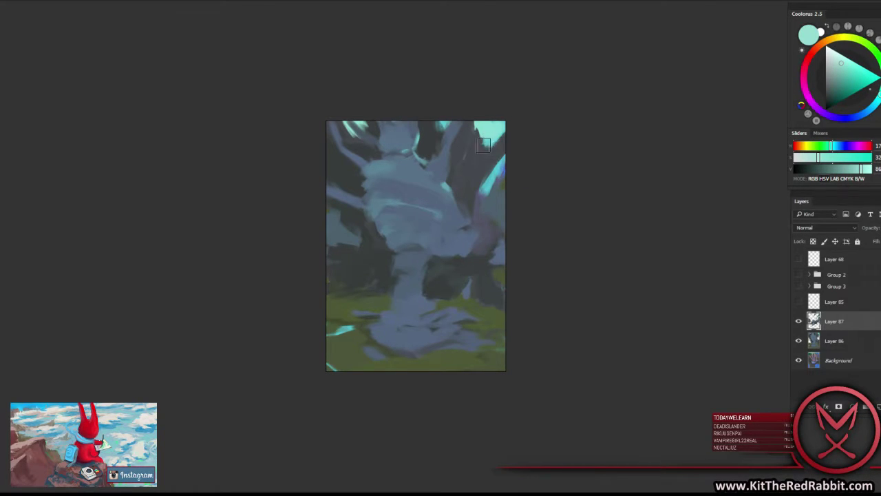
drag(486, 190, 482, 196)
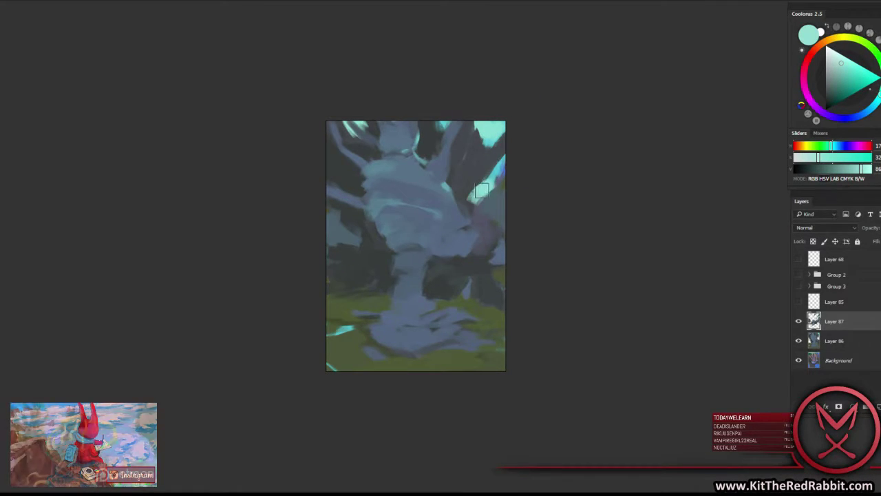
Paint a light bluish-grey stroke down the trunk.
alt+click(473, 198)
alt+click(487, 207)
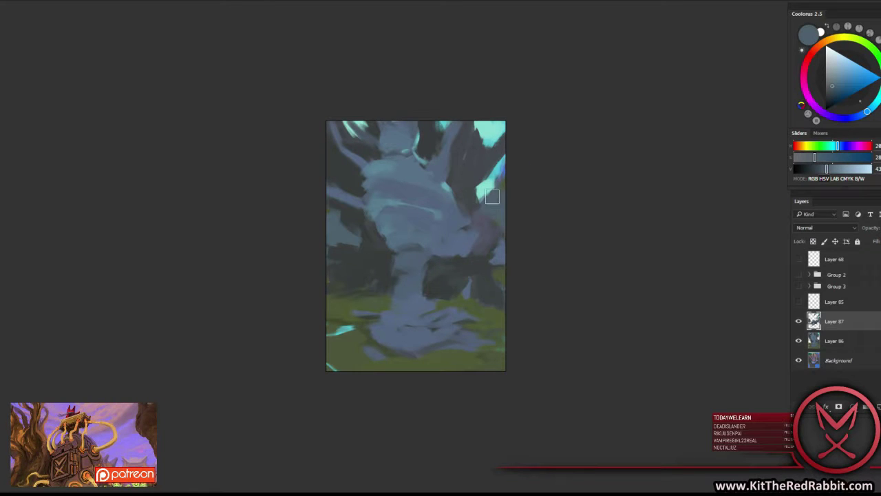
alt+click(463, 203)
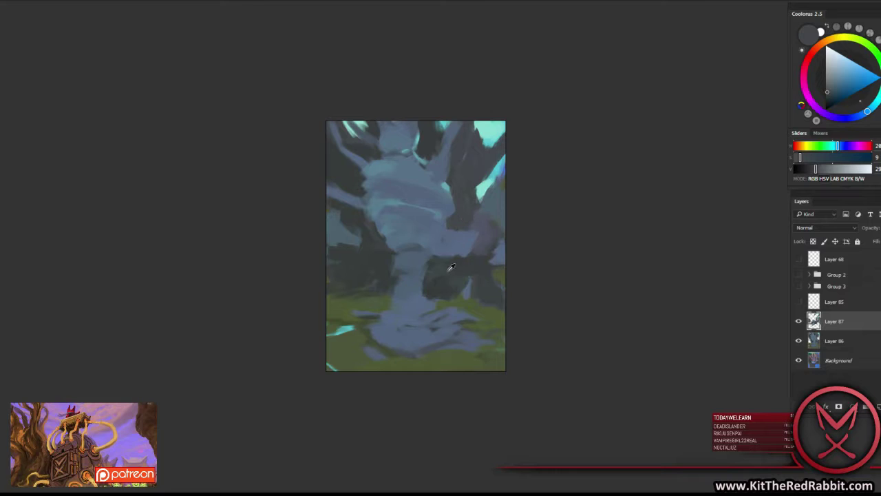
alt+click(459, 253)
alt+click(394, 234)
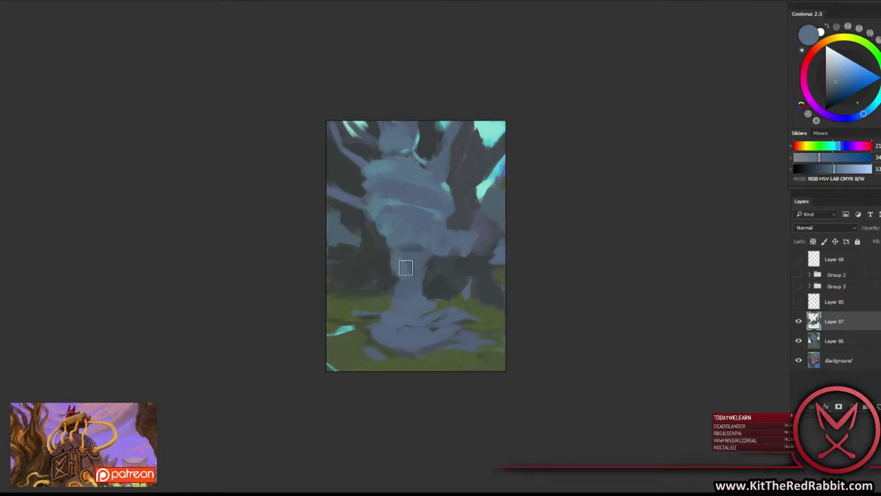
drag(406, 268, 404, 318)
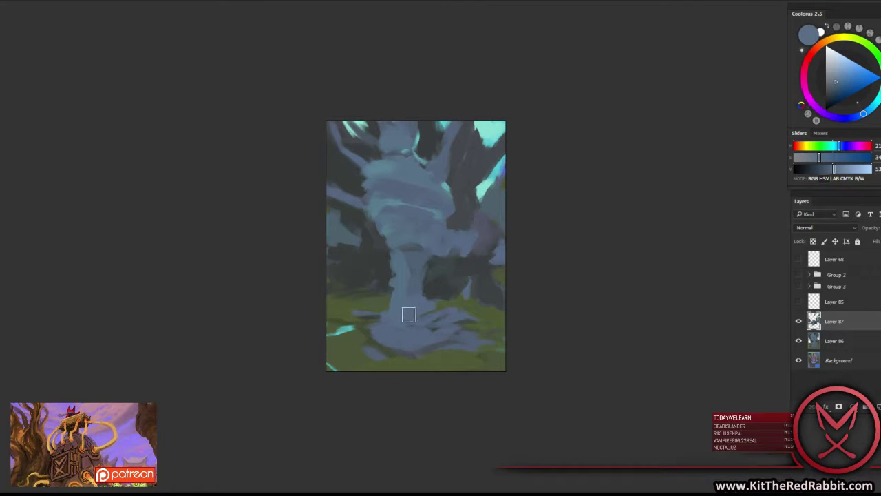
Add a light bluish-grey stroke across the upper trunk.
alt+click(417, 253)
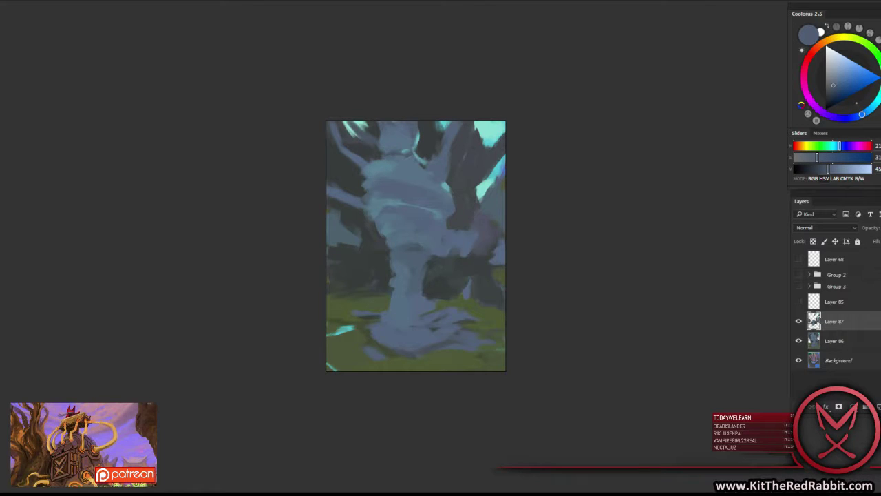
alt+click(369, 178)
drag(360, 181, 406, 178)
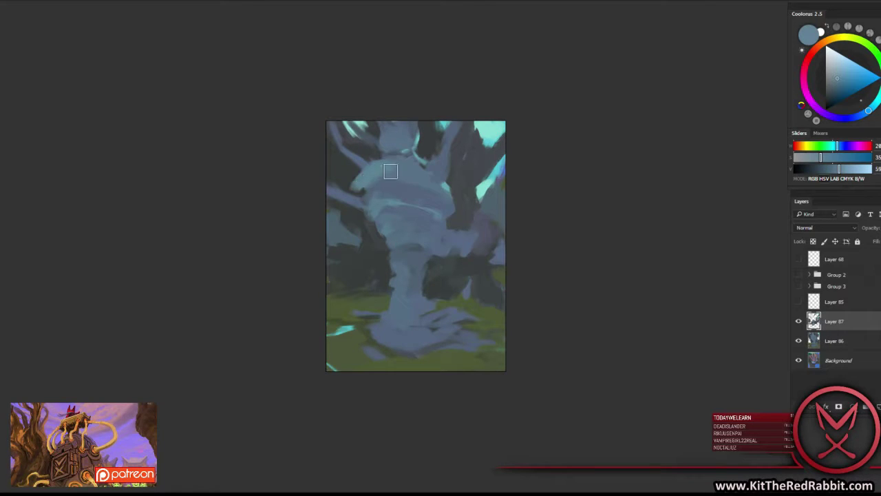
alt+click(416, 168)
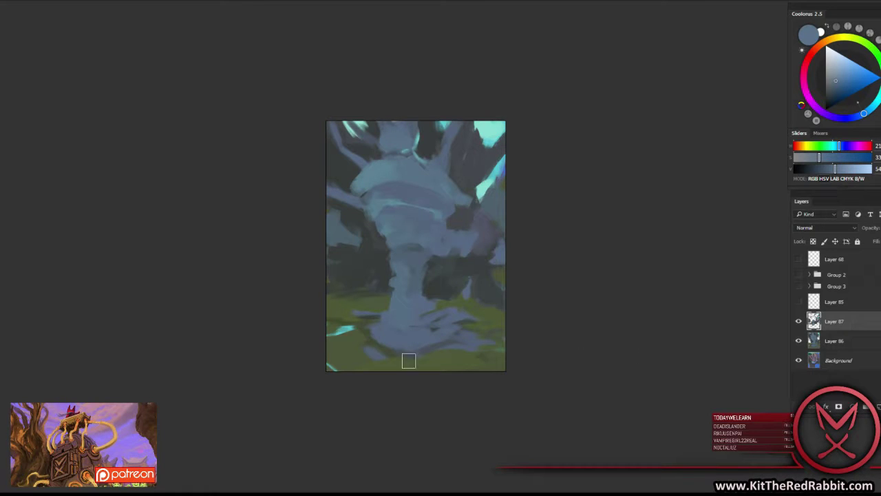
Sample olive greens from the grass and bluish greys from the trunk.
alt+click(349, 333)
alt+click(452, 354)
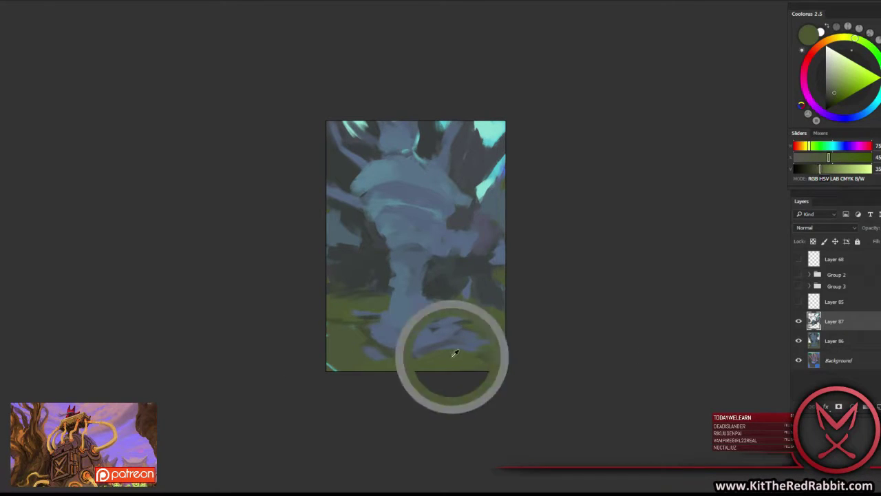
alt+click(375, 285)
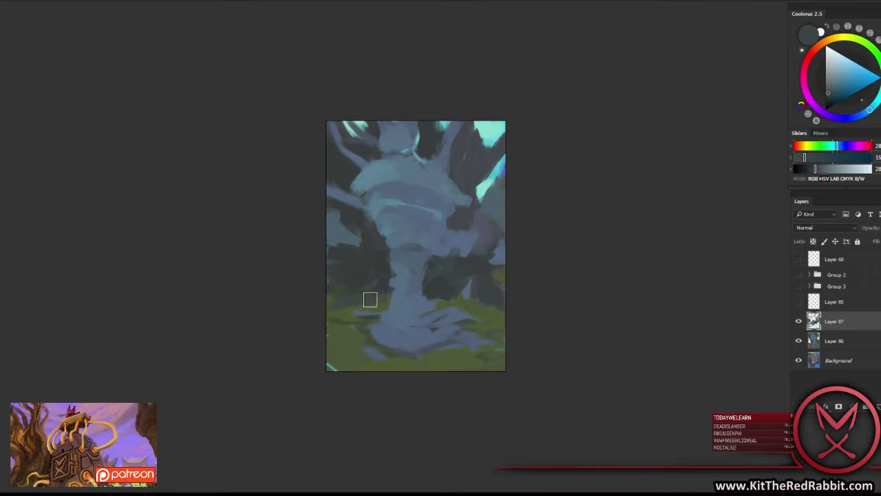
alt+click(464, 201)
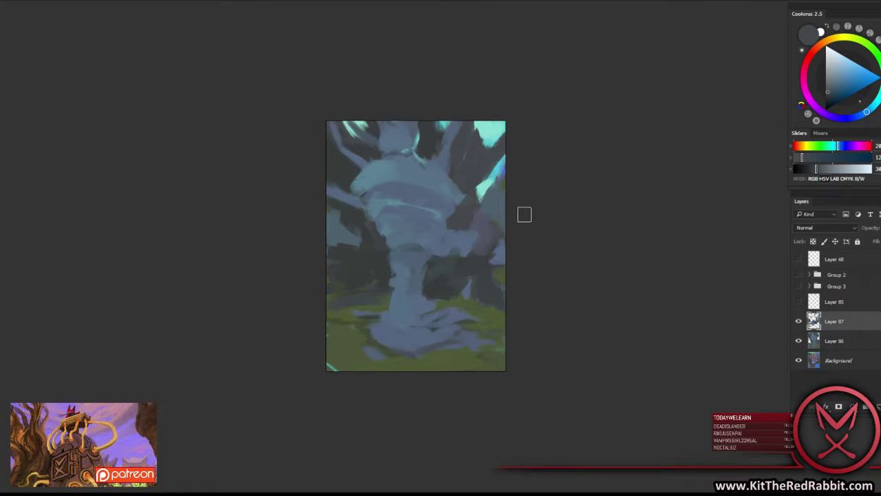
Rotate the painting 90° clockwise, zoom in, and choose Lazy Nezumi's 'constraint - perspective' preset.
click(28, 0)
mouse_move(35, 57)
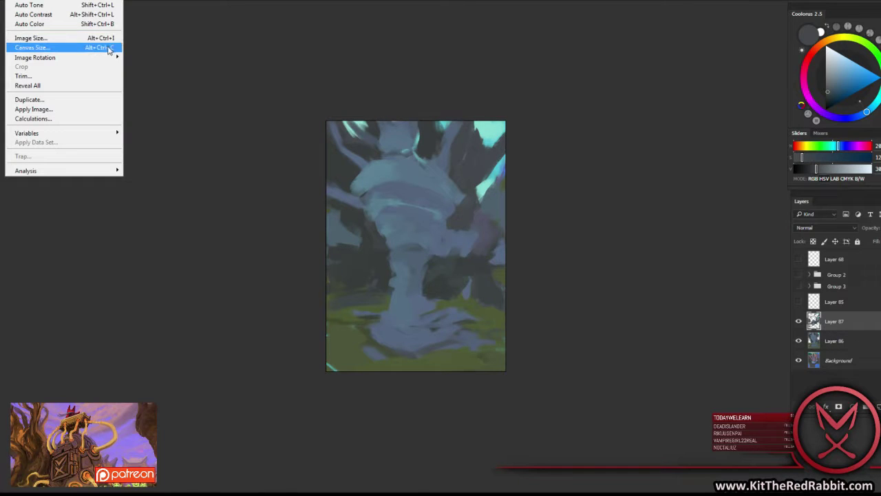
click(154, 67)
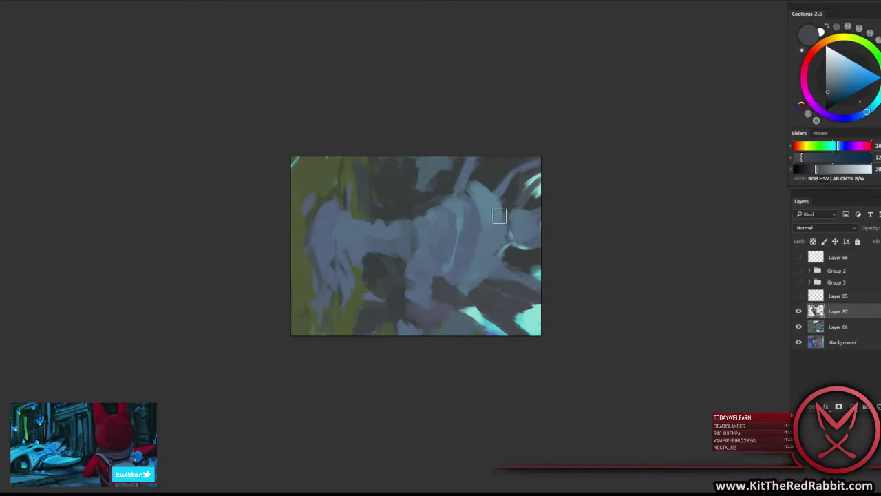
click(491, 249)
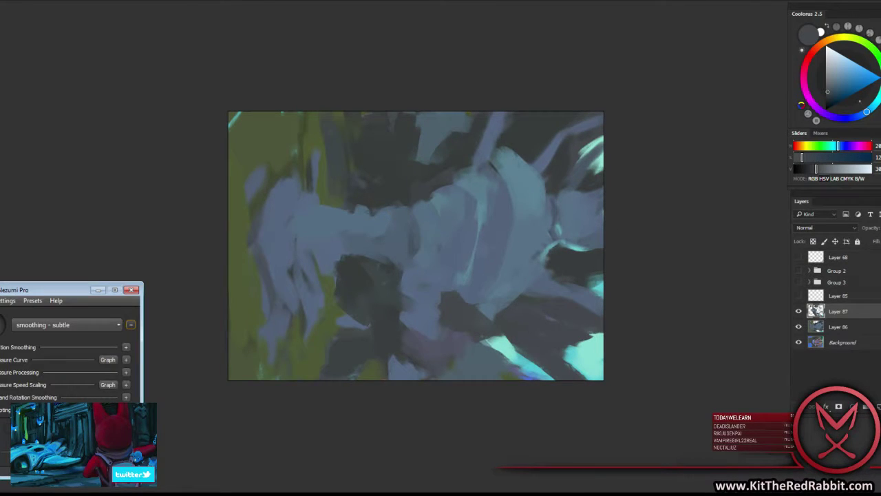
click(66, 325)
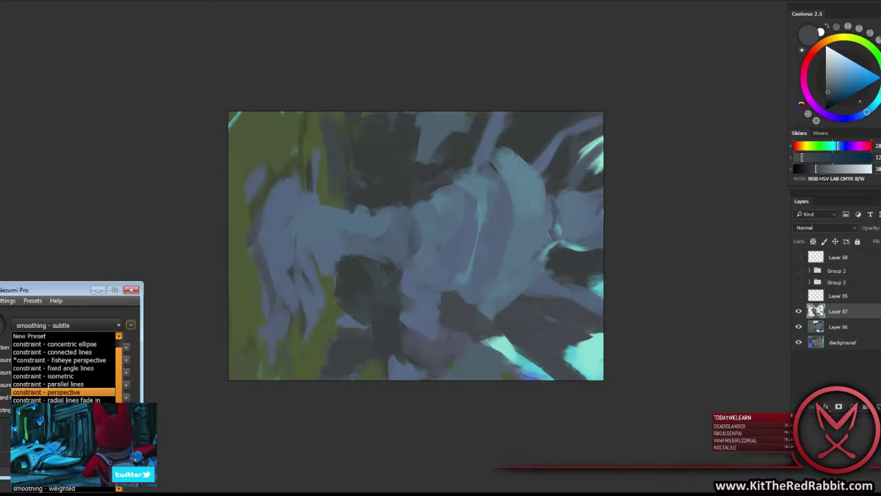
click(47, 391)
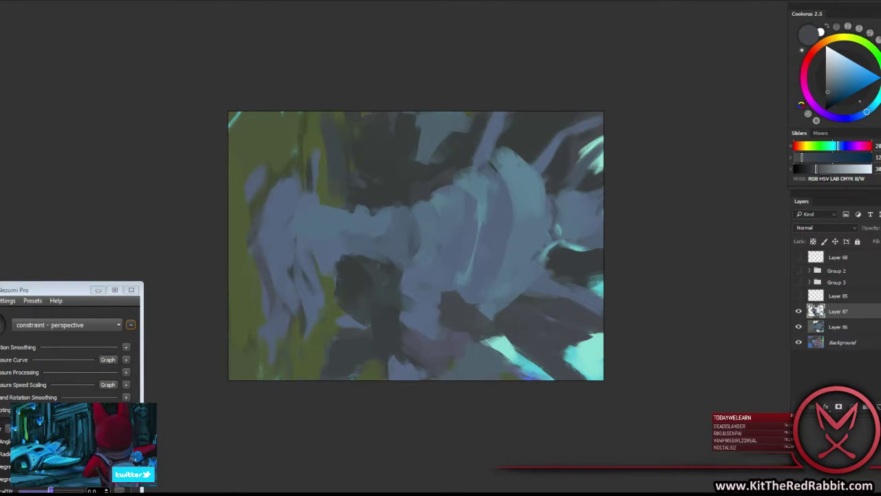
Paint long straight light-blue and dark-blue beams across the middle of the sketch.
alt+click(469, 274)
drag(297, 217, 527, 267)
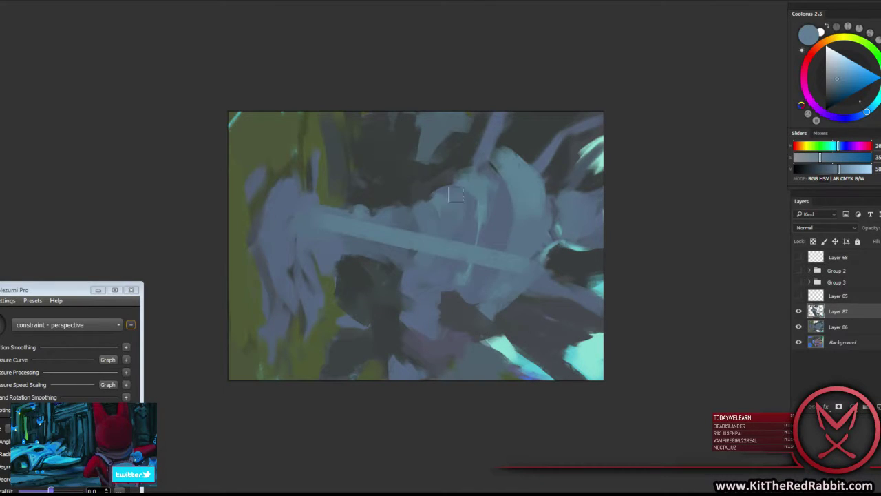
drag(362, 207, 516, 189)
alt+click(432, 215)
drag(344, 223, 560, 190)
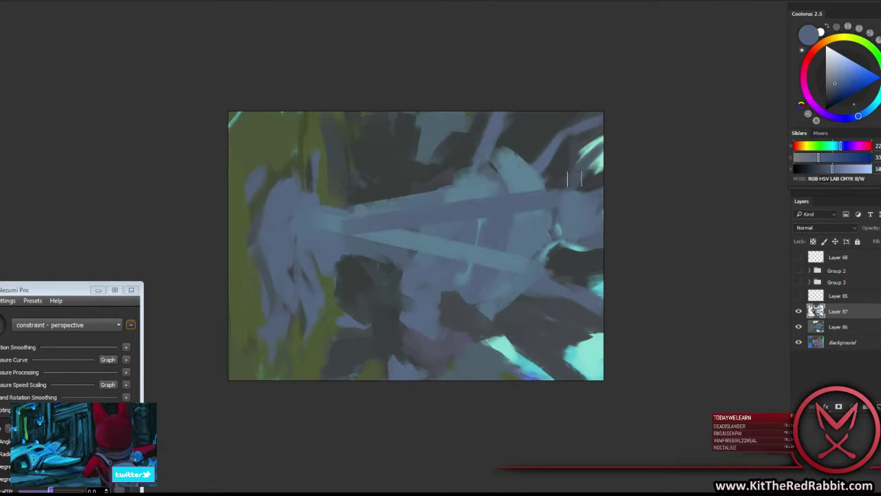
drag(443, 201, 543, 176)
drag(413, 241, 544, 223)
Add light-cyan horizontal beams and a short vertical cyan stroke across the middle.
alt+click(581, 244)
drag(344, 251, 523, 238)
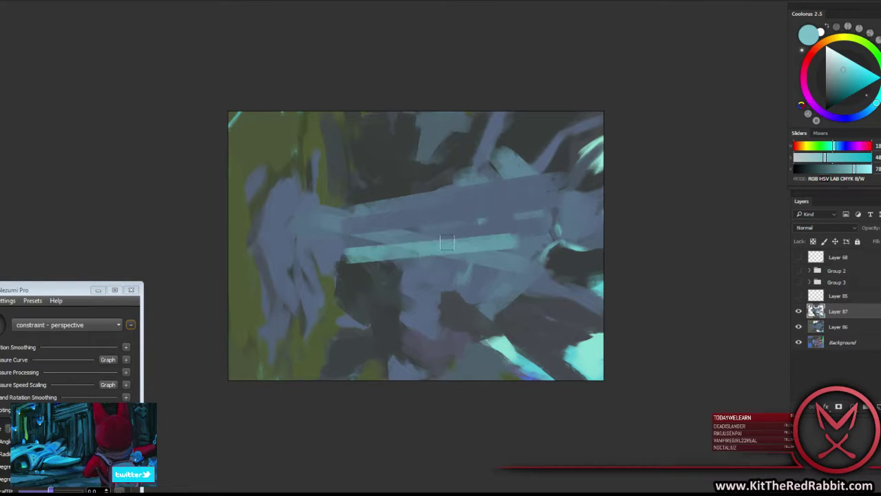
drag(364, 272, 481, 261)
mouse_move(351, 265)
mouse_down()
mouse_move(357, 297)
mouse_move(370, 283)
mouse_up()
Cover the cyan area at the top right with sampled blue-grey.
alt+click(384, 292)
alt+click(468, 212)
drag(561, 186, 599, 169)
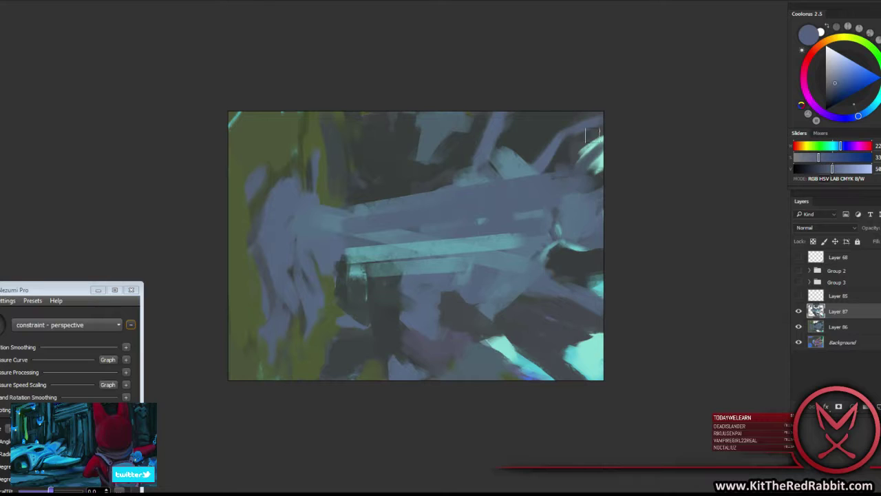
drag(592, 131, 598, 190)
drag(541, 146, 574, 130)
Paint diagonal light-cyan beams across the top centre and top right.
alt+click(596, 282)
mouse_move(347, 145)
mouse_down()
mouse_move(377, 130)
mouse_move(489, 116)
mouse_move(523, 121)
mouse_move(426, 152)
mouse_up()
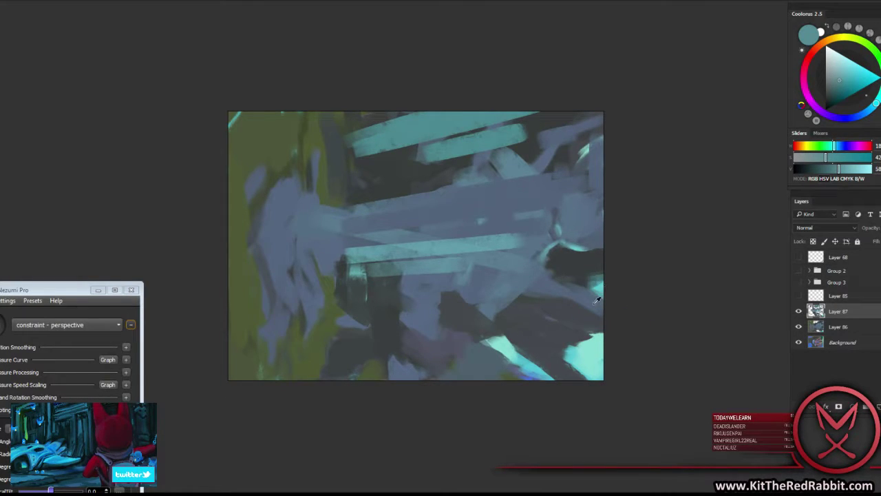
alt+click(596, 301)
drag(468, 123, 396, 148)
mouse_move(544, 117)
mouse_down()
mouse_move(458, 138)
mouse_move(506, 172)
mouse_up()
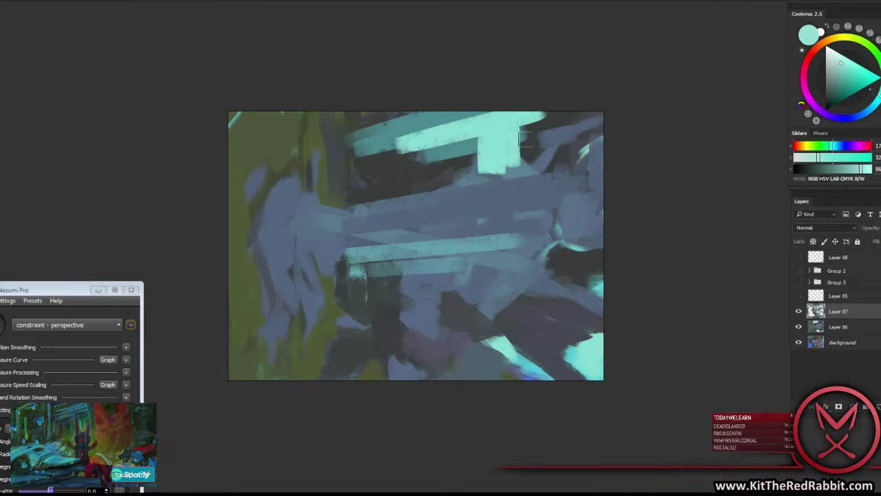
mouse_move(528, 141)
mouse_down()
mouse_move(528, 168)
mouse_move(561, 161)
mouse_up()
drag(581, 124, 588, 161)
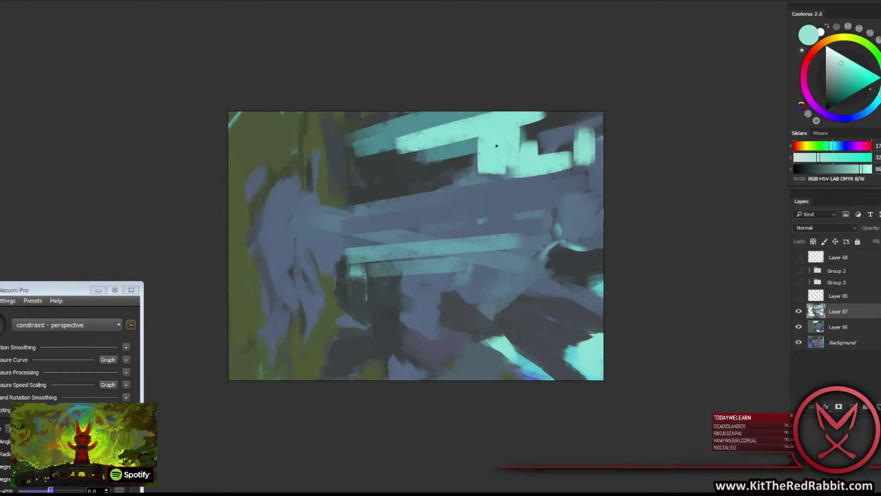
right_click(495, 146)
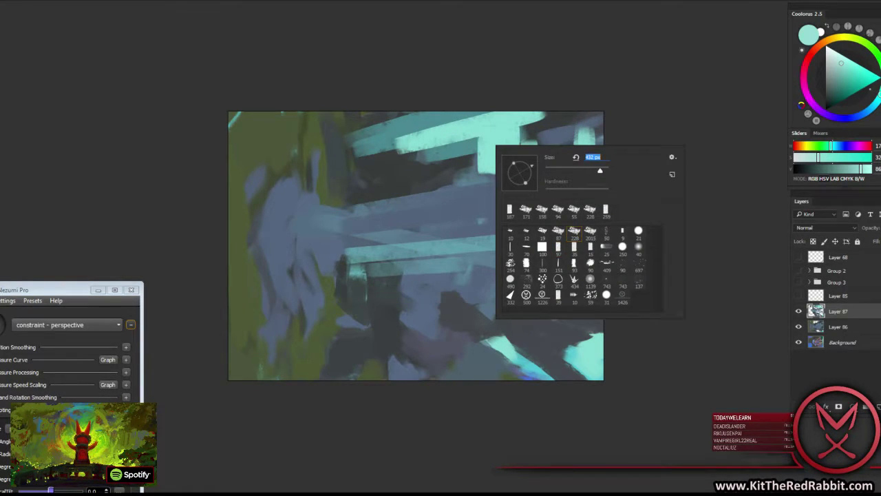
Scrub large light-cyan sky blocks into the upper left, covering the olive patch.
drag(349, 117, 350, 193)
drag(296, 110, 316, 192)
drag(323, 117, 337, 196)
drag(337, 145, 348, 210)
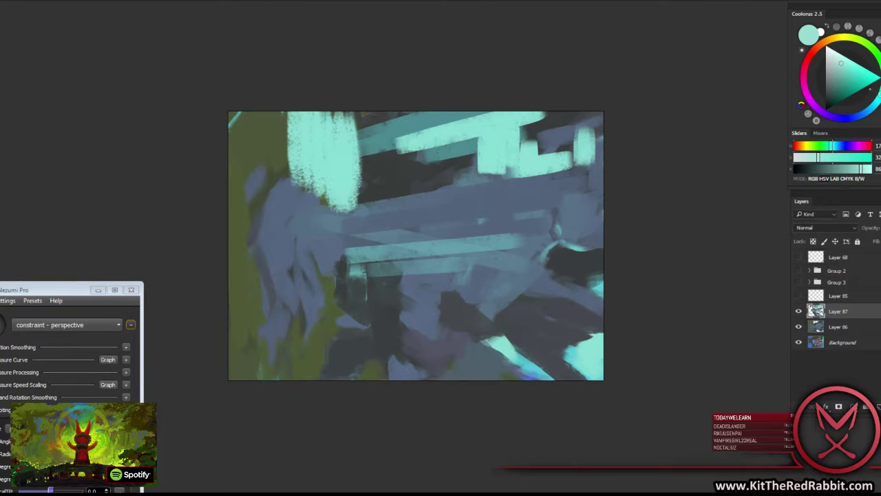
mouse_move(354, 179)
mouse_down()
mouse_move(302, 192)
mouse_move(251, 175)
mouse_move(231, 144)
mouse_up()
mouse_move(293, 134)
mouse_down()
mouse_move(191, 141)
mouse_move(236, 99)
mouse_up()
drag(227, 131, 332, 101)
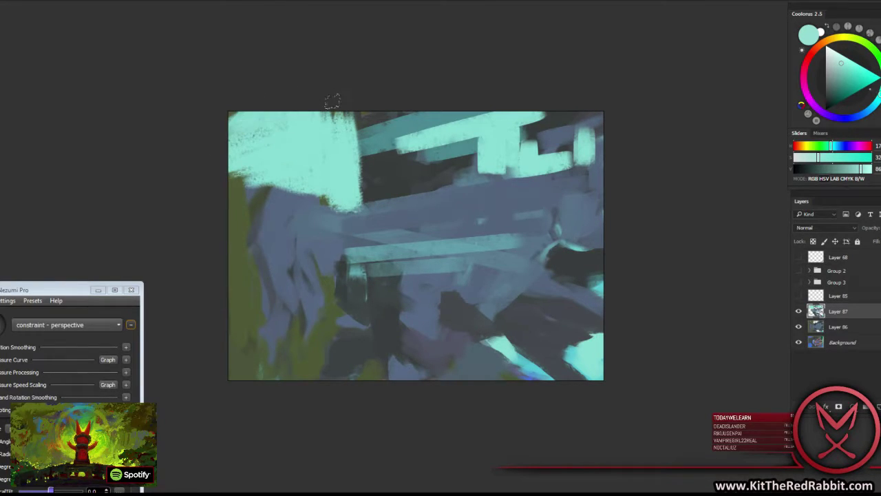
Lay lightened olive-green ground strokes along the bottom edge.
alt+click(271, 312)
mouse_move(324, 354)
mouse_down()
mouse_move(372, 373)
mouse_move(420, 376)
mouse_up()
drag(853, 168, 862, 168)
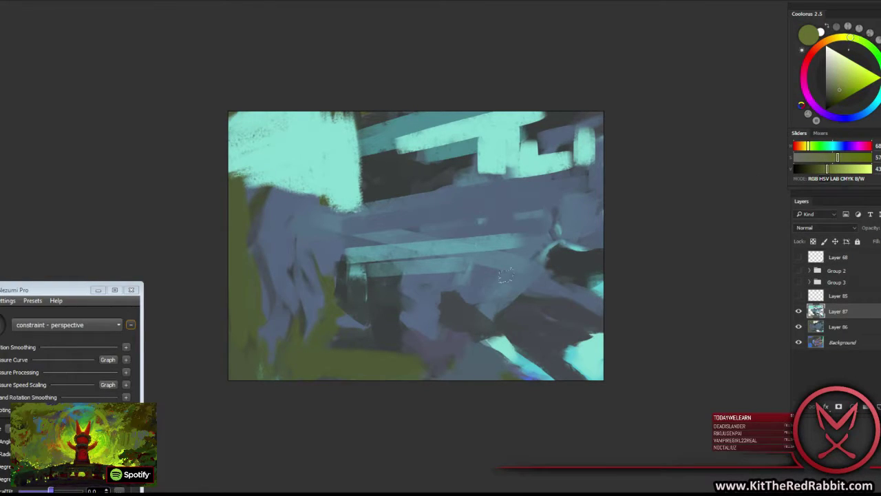
drag(260, 362, 363, 364)
drag(249, 344, 472, 352)
drag(274, 353, 421, 369)
mouse_move(248, 362)
mouse_down()
mouse_move(480, 376)
mouse_move(572, 370)
mouse_up()
Extend the olive ground across the lower right and over the dark pillar.
drag(470, 348, 585, 338)
mouse_move(439, 321)
mouse_down()
mouse_move(585, 314)
mouse_move(585, 358)
mouse_up()
drag(385, 344, 358, 310)
mouse_move(340, 344)
mouse_down()
mouse_move(337, 296)
mouse_move(392, 313)
mouse_up()
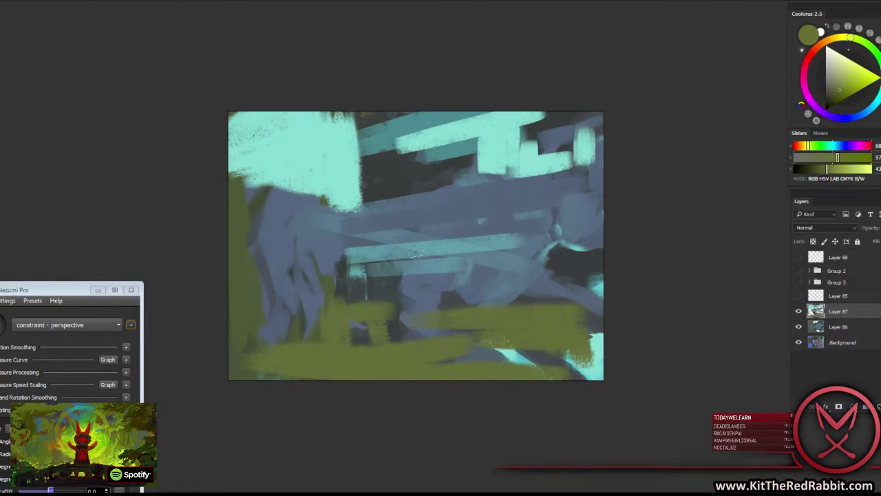
Brighten the dark middle band and the area left of centre with light-cyan strokes.
alt+click(350, 169)
drag(360, 172, 378, 153)
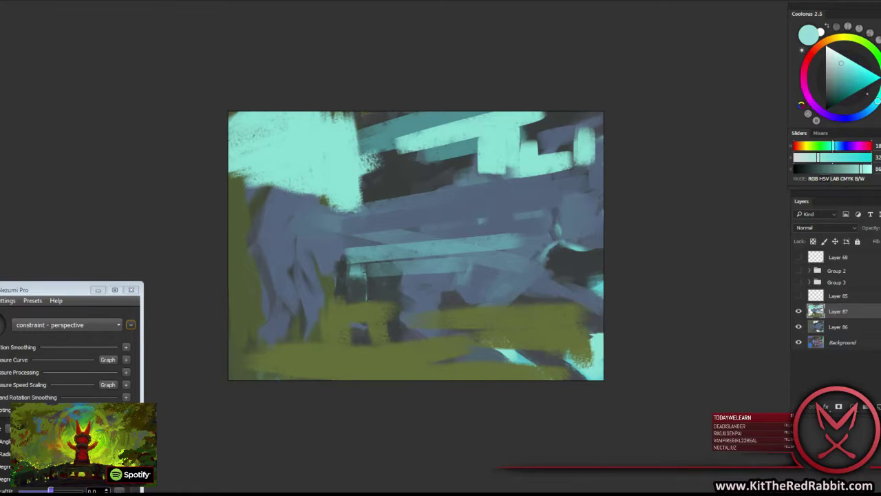
alt+click(307, 172)
drag(317, 176, 485, 166)
mouse_move(386, 183)
mouse_down()
mouse_move(478, 162)
mouse_move(437, 167)
mouse_move(474, 196)
mouse_up()
alt+click(338, 189)
drag(336, 199, 261, 215)
drag(313, 189, 256, 210)
alt+click(338, 184)
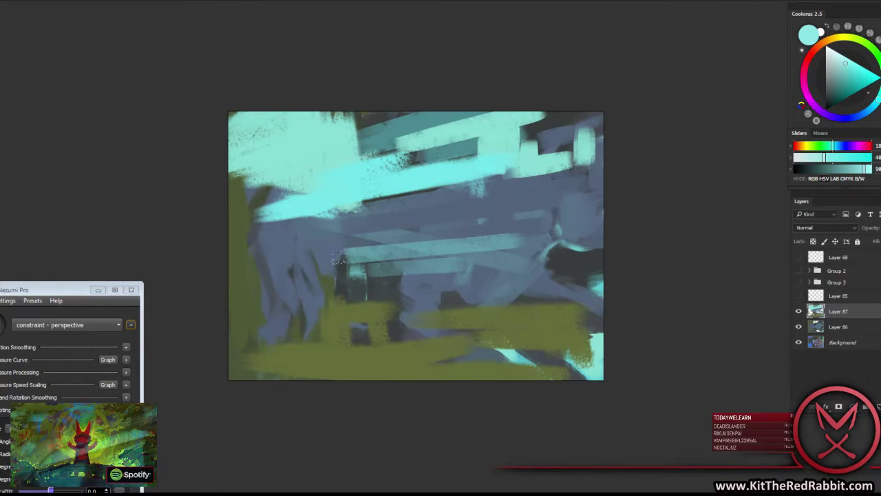
Paint a long light-cyan beam across the lower middle.
drag(338, 260, 461, 276)
drag(354, 270, 501, 277)
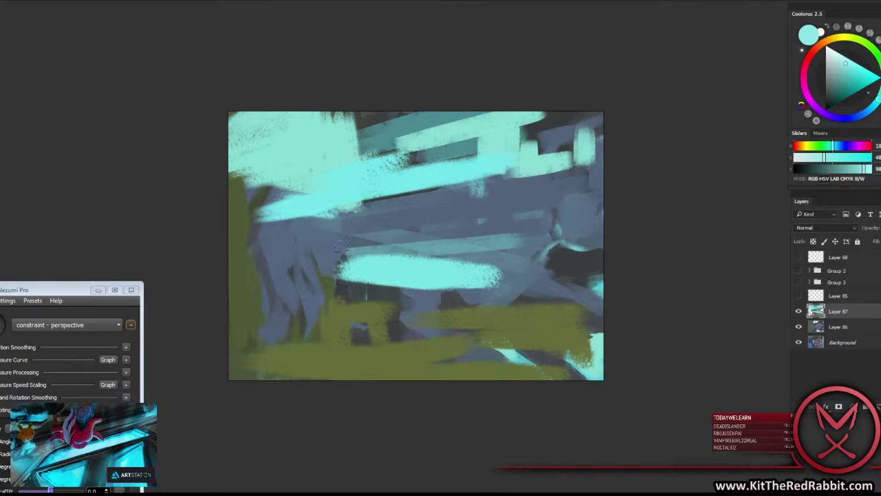
drag(340, 253, 489, 265)
right_click(446, 219)
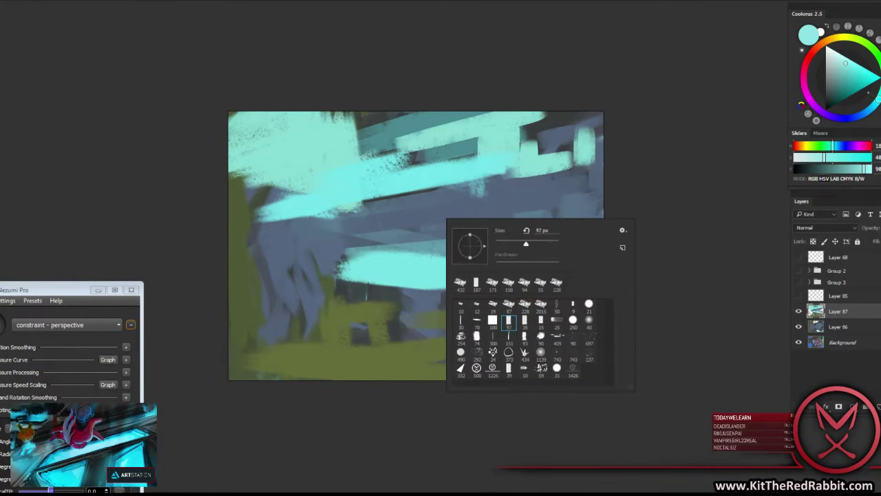
Edge the beam's underside with blue-grey and cover the grey block near the top with cyan.
alt+click(353, 231)
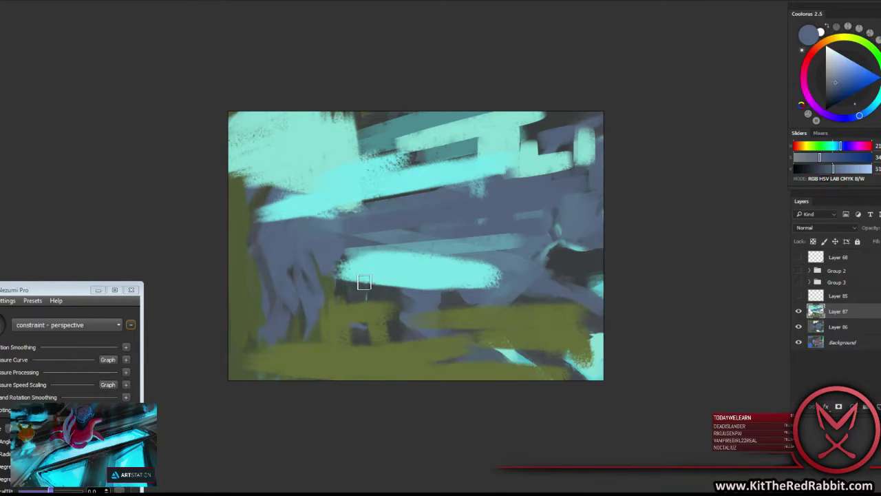
mouse_move(337, 273)
mouse_down()
mouse_move(513, 299)
mouse_move(587, 321)
mouse_up()
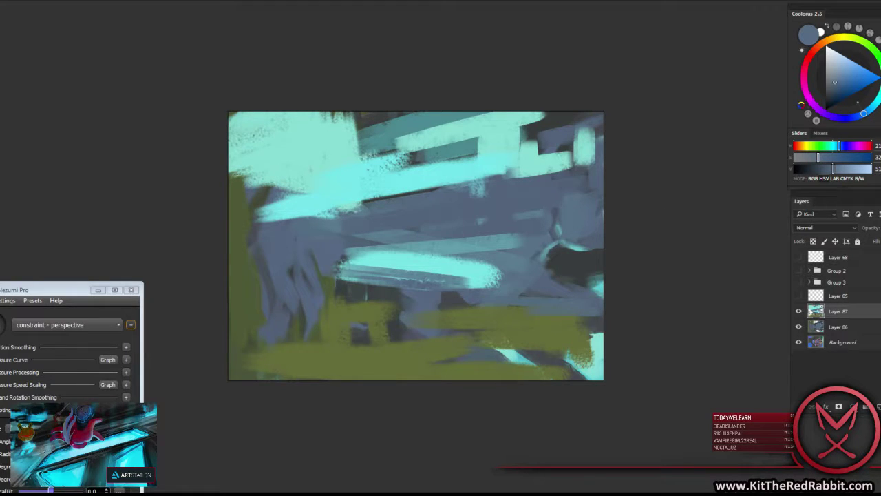
alt+click(414, 157)
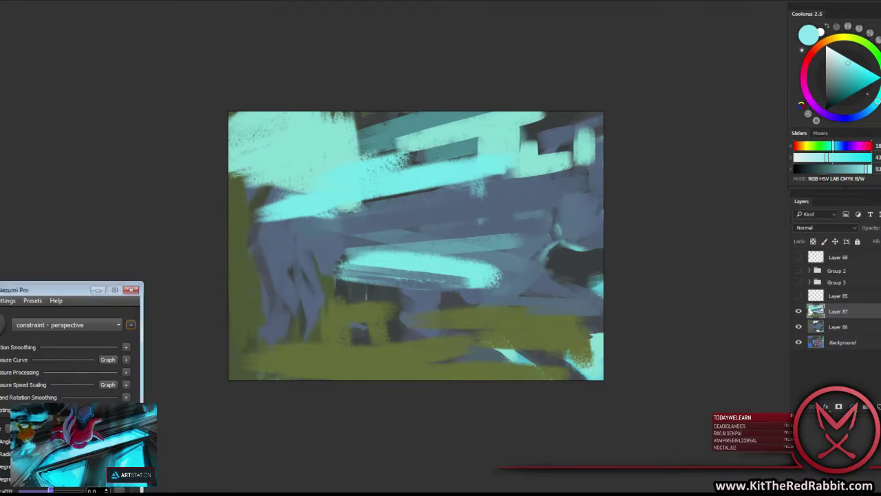
drag(447, 154, 507, 141)
right_click(507, 142)
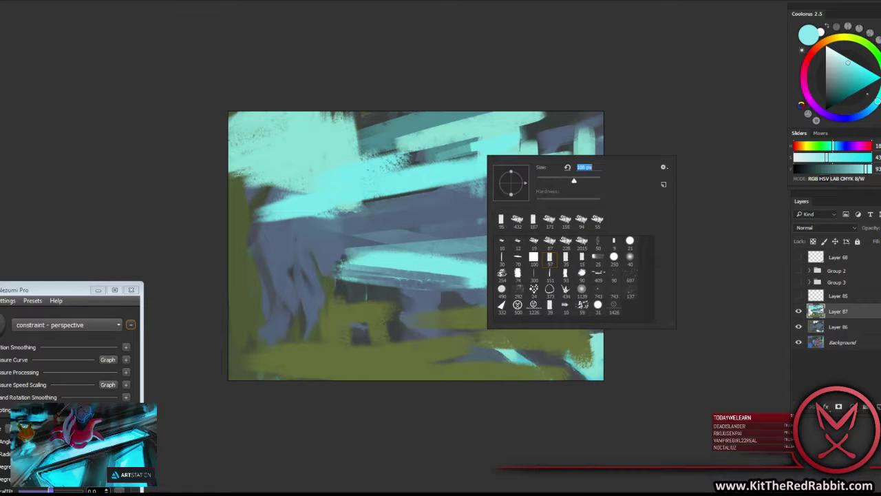
Paint pale cyan across the top of the sky, then blue-grey over the pale top-right patch.
key(Escape)
alt+click(372, 130)
mouse_move(351, 138)
mouse_down()
mouse_move(372, 148)
mouse_move(420, 137)
mouse_move(489, 100)
mouse_move(599, 110)
mouse_move(566, 144)
mouse_move(582, 153)
mouse_up()
alt+click(575, 186)
mouse_move(543, 180)
mouse_down()
mouse_move(606, 146)
mouse_move(530, 168)
mouse_move(516, 162)
mouse_up()
Touch up light-cyan strokes in the middle and upper right, undoing the over-bright stroke.
alt+click(520, 146)
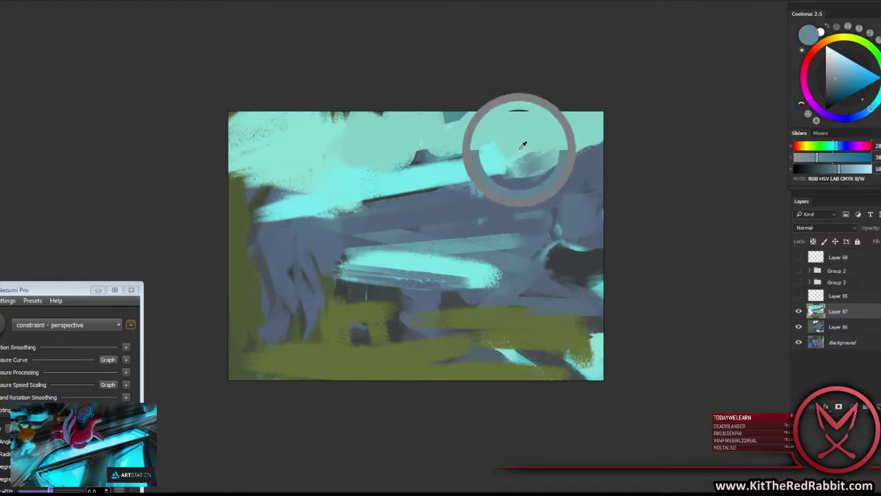
alt+click(431, 181)
drag(337, 193, 399, 165)
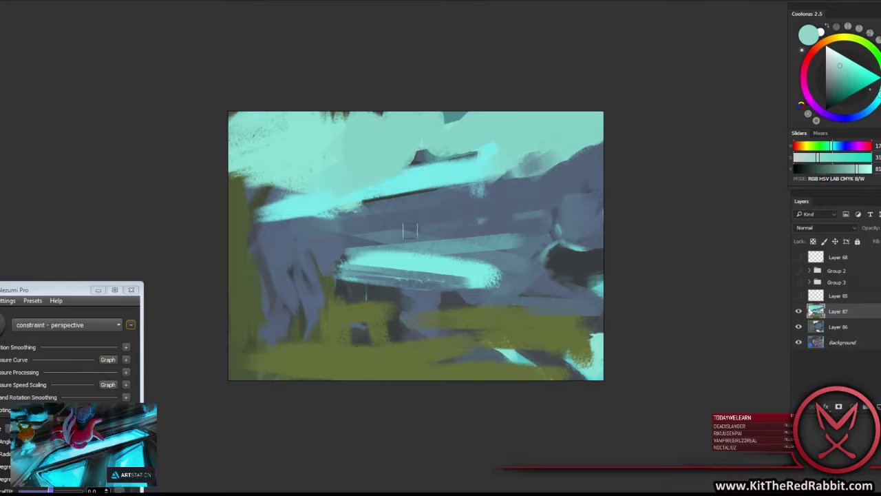
alt+click(436, 232)
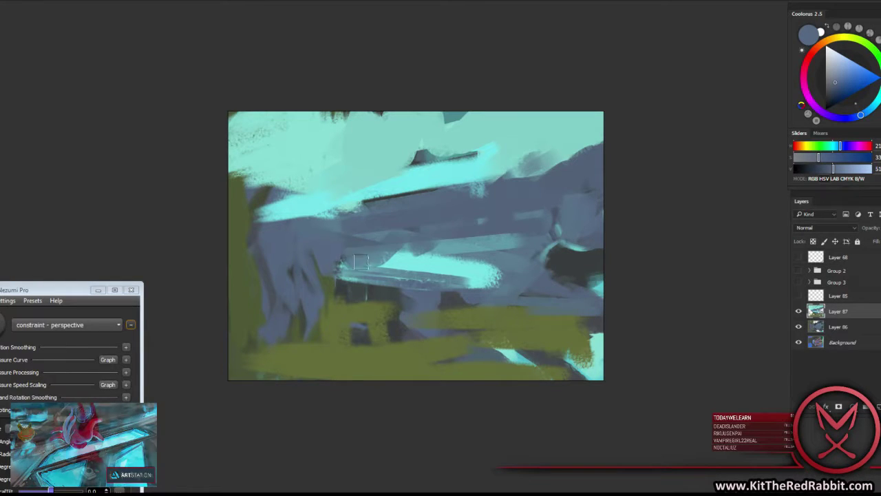
alt+click(406, 265)
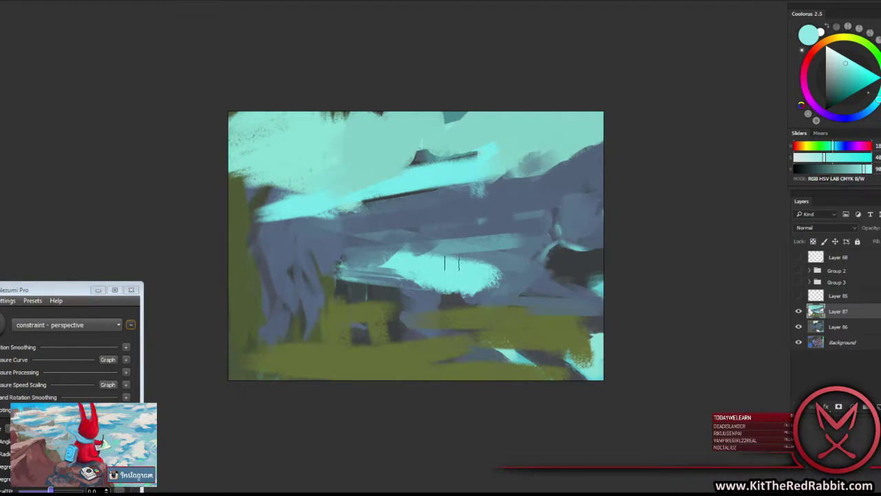
alt+click(449, 232)
alt+click(471, 164)
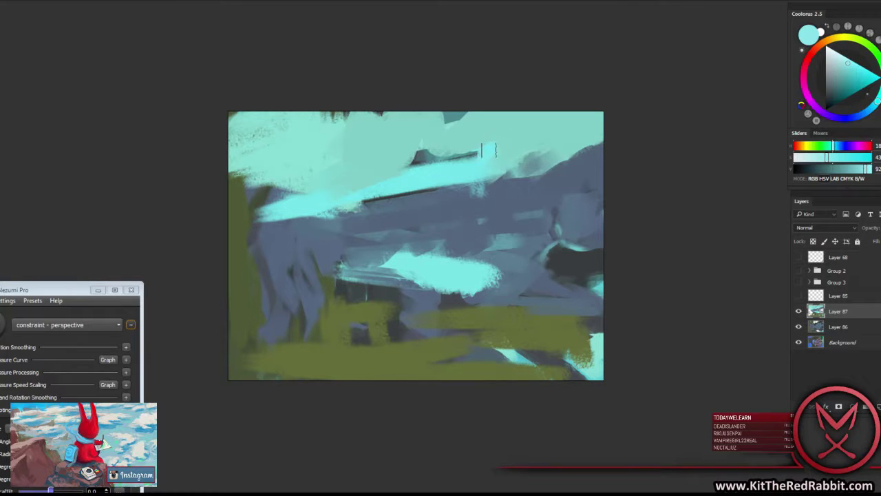
drag(485, 152, 495, 134)
alt+click(500, 118)
drag(451, 162, 516, 138)
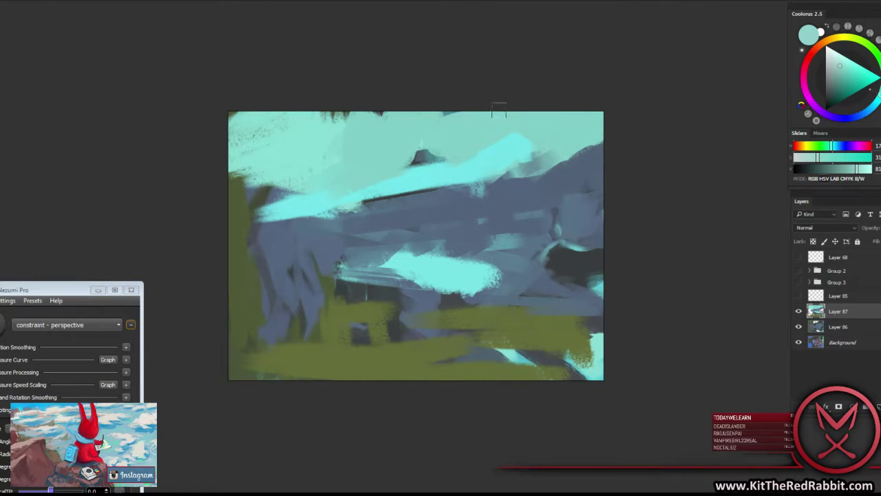
key(ctrl+z)
Paint blue-grey over part of the middle cyan beam and the olive lower middle.
alt+click(331, 220)
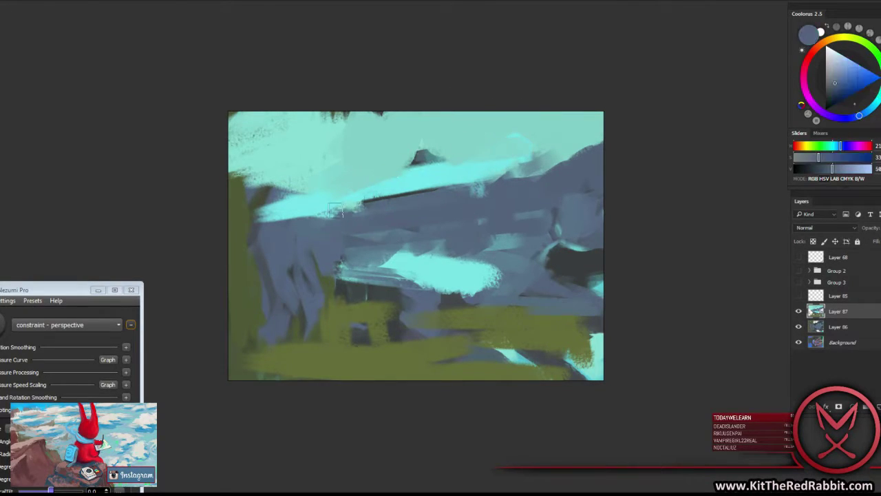
drag(348, 203, 283, 219)
alt+click(287, 288)
mouse_move(269, 303)
mouse_down()
mouse_move(275, 327)
mouse_move(302, 340)
mouse_up()
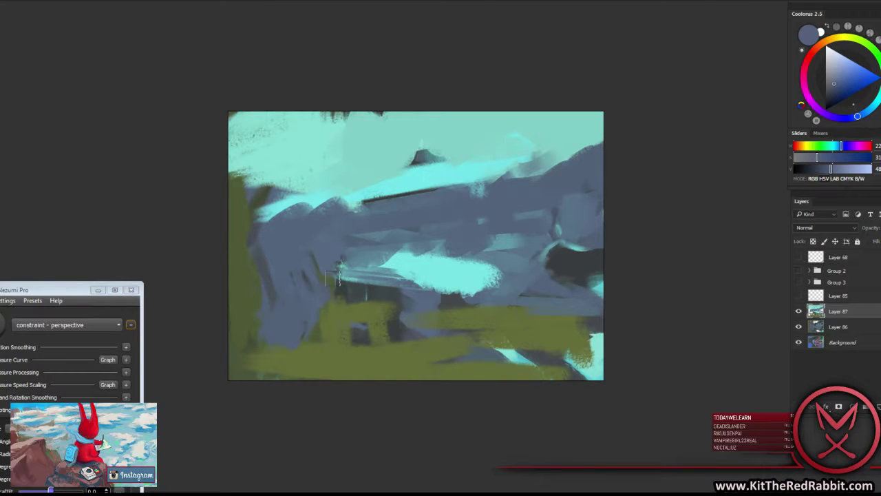
drag(323, 272, 386, 303)
drag(372, 272, 420, 292)
Extend the light-cyan cloud shape rightward in the lower middle, trimming it with grey.
alt+click(433, 276)
drag(337, 313, 421, 329)
alt+click(405, 303)
alt+click(453, 272)
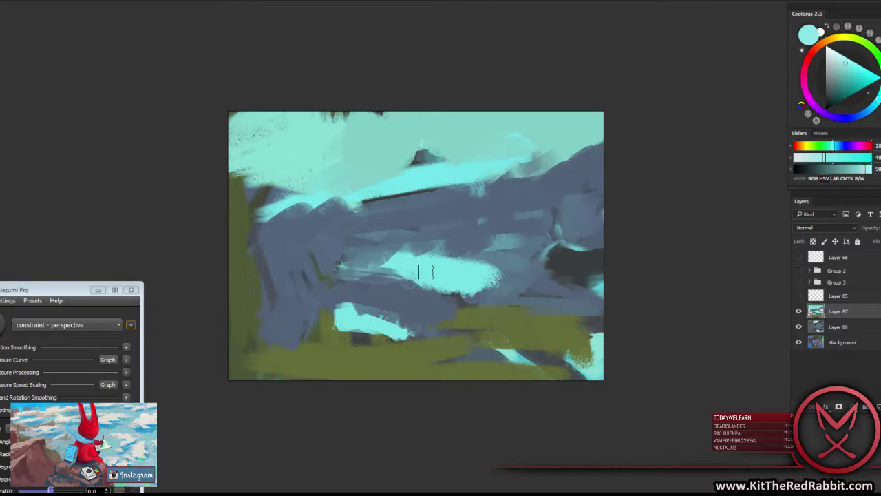
mouse_move(430, 285)
mouse_down()
mouse_move(492, 304)
mouse_move(496, 289)
mouse_up()
alt+click(440, 315)
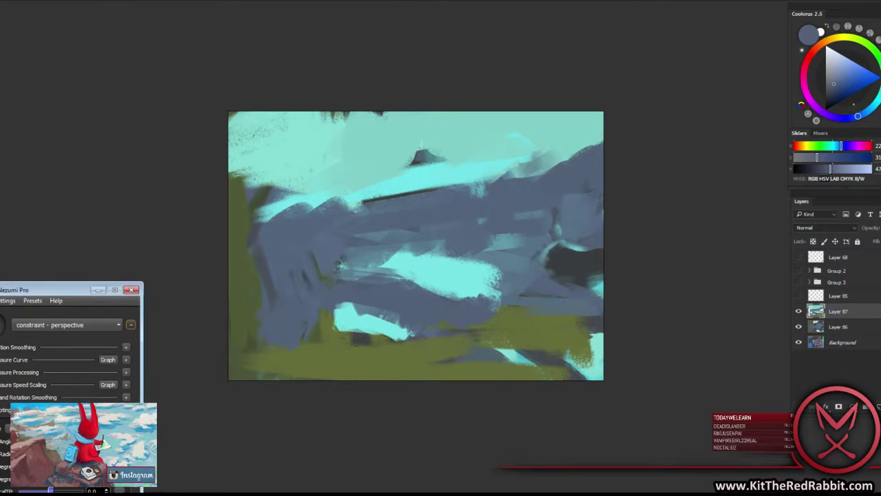
alt+click(430, 301)
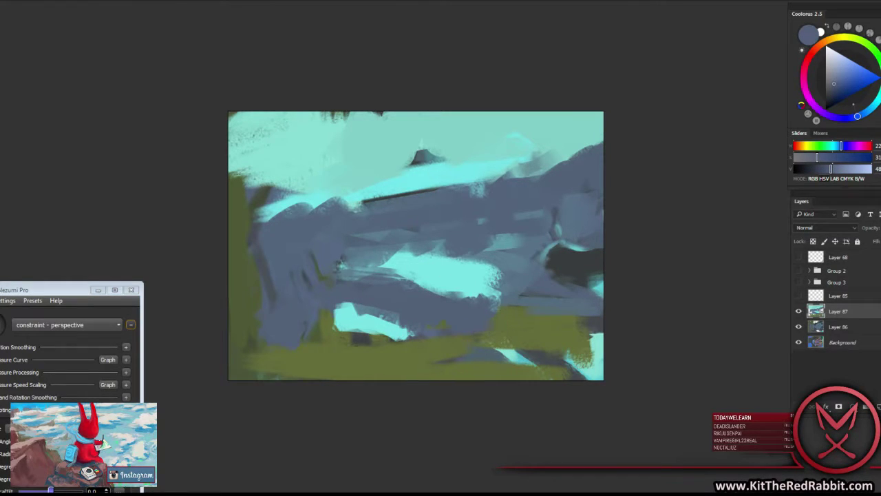
alt+click(487, 283)
mouse_move(486, 276)
mouse_down()
mouse_move(533, 287)
mouse_move(547, 302)
mouse_up()
Paint blue-grey and dark vertical strokes along the canvas's right edge.
alt+click(555, 258)
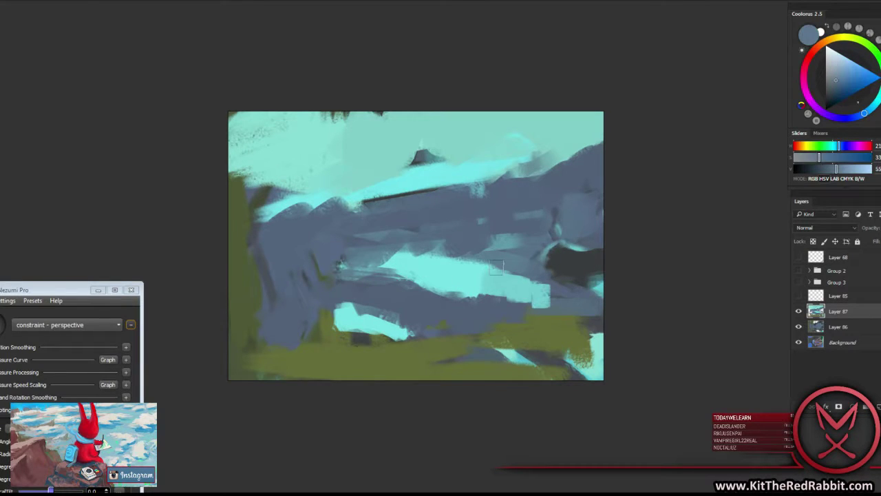
mouse_move(523, 268)
mouse_down()
mouse_move(571, 262)
mouse_move(608, 271)
mouse_move(572, 344)
mouse_up()
alt+click(586, 252)
drag(582, 275, 588, 357)
Extend the dark right block and the cyan band, adding a dark beam and post.
drag(593, 316, 550, 354)
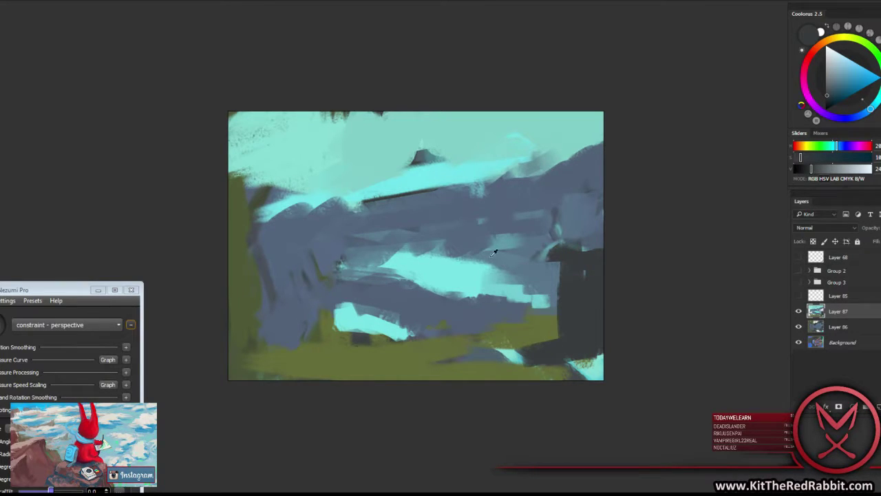
alt+click(468, 269)
drag(468, 267, 556, 270)
alt+click(571, 261)
drag(572, 241, 523, 244)
mouse_move(571, 212)
mouse_down()
mouse_move(570, 250)
mouse_move(579, 249)
mouse_move(588, 239)
mouse_move(588, 199)
mouse_up()
Cover the dark strip with grey-blue and extend the dark grey beam leftward.
alt+click(521, 261)
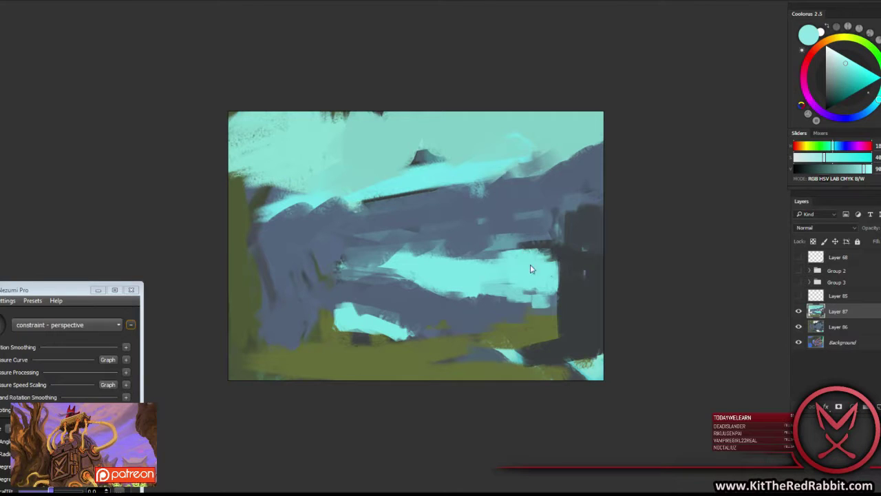
mouse_move(530, 265)
mouse_down()
mouse_move(557, 250)
mouse_move(497, 246)
mouse_move(547, 248)
mouse_up()
alt+click(518, 236)
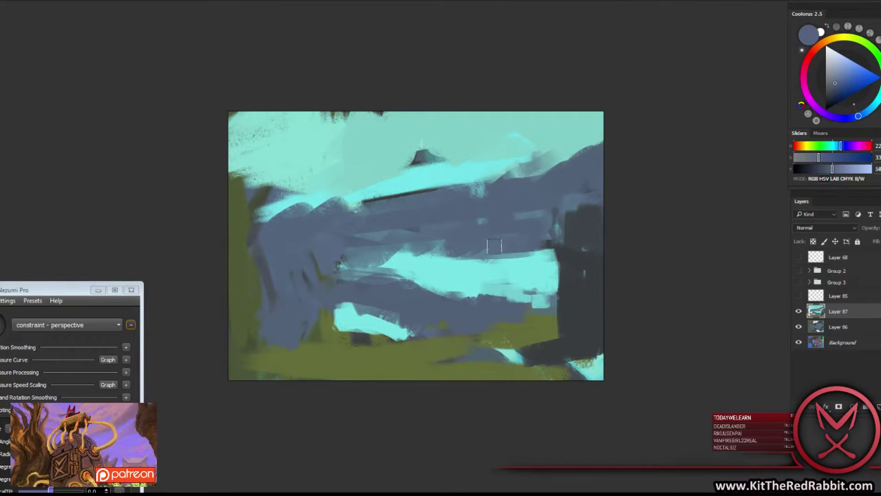
drag(488, 256, 552, 243)
alt+click(531, 234)
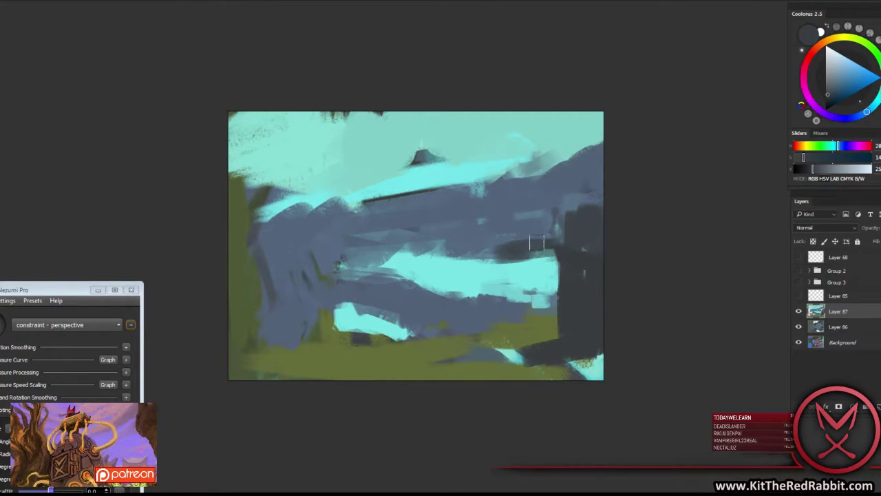
drag(480, 251, 496, 248)
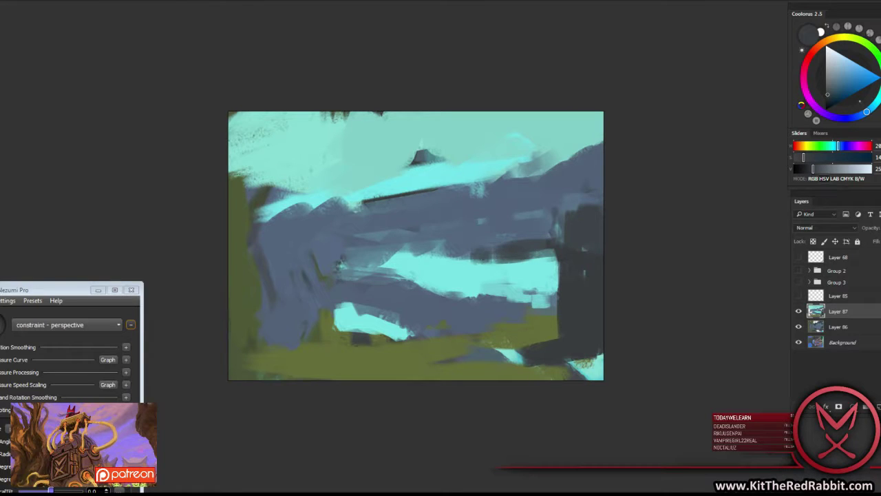
Paint teal over the dark sky spot and add a bright teal stroke above.
alt+click(444, 150)
drag(406, 166, 441, 153)
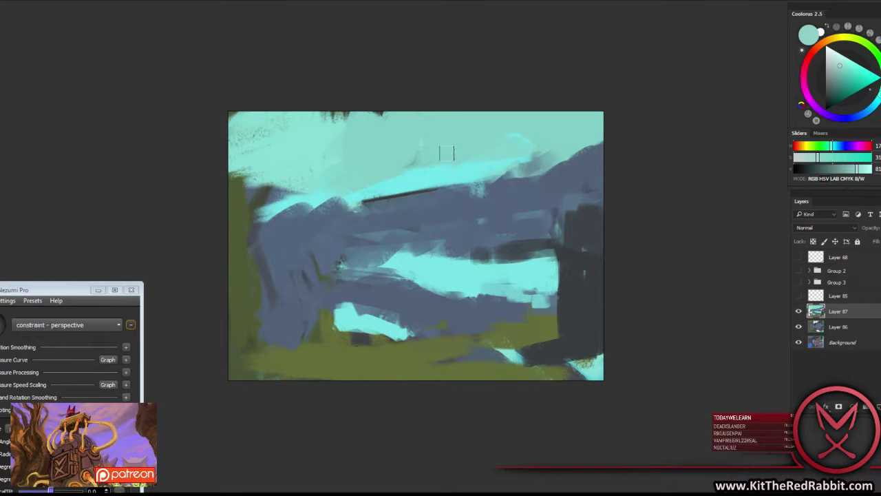
alt+click(521, 141)
drag(537, 141, 444, 162)
alt+click(474, 118)
Paint over the dark line and add slate-blue strokes to the ridge top.
alt+click(365, 207)
mouse_move(420, 193)
mouse_down()
mouse_move(329, 208)
mouse_move(416, 195)
mouse_up()
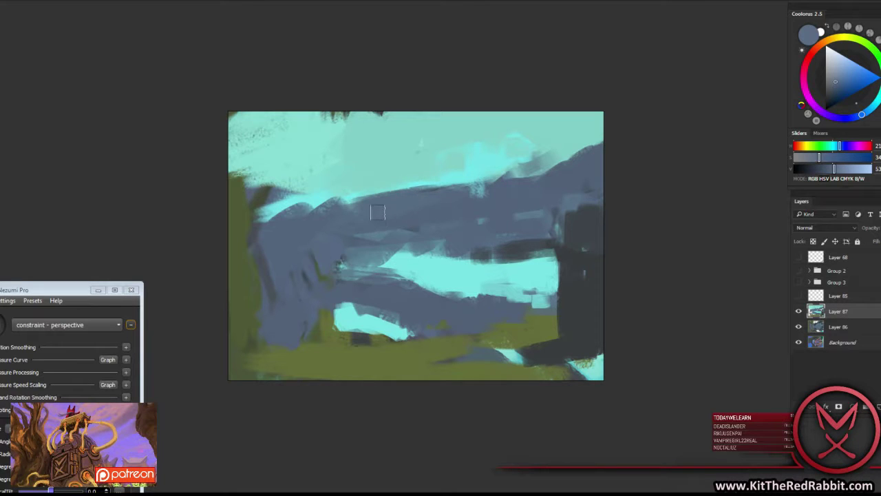
alt+click(388, 260)
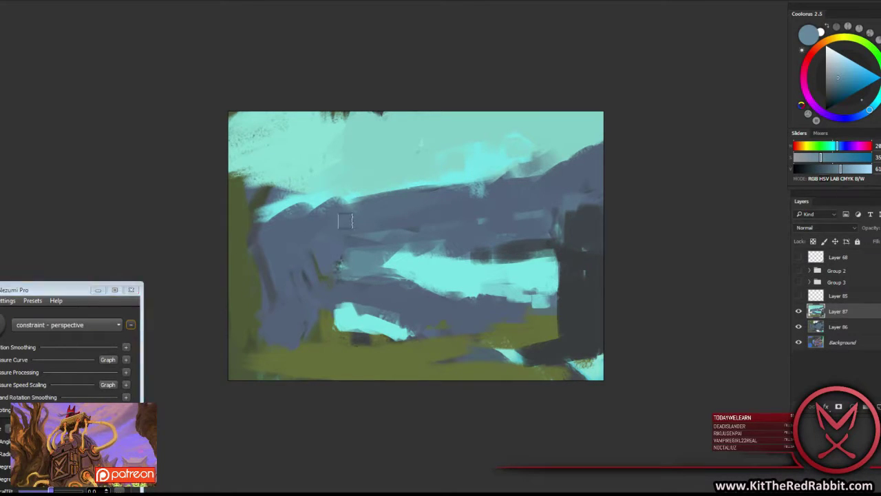
alt+click(474, 189)
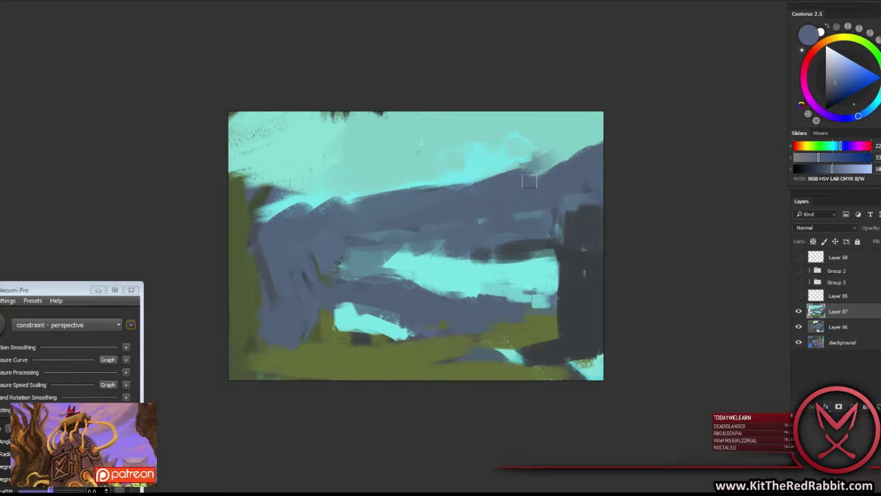
mouse_move(358, 207)
mouse_down()
mouse_move(323, 189)
mouse_move(354, 182)
mouse_up()
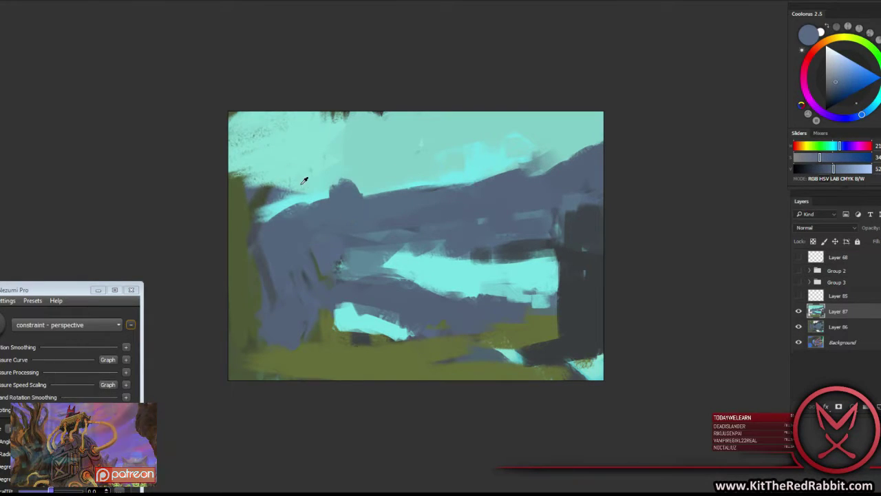
Repaint the upper-left sky cyan, covering dark spots along the top and left edges.
alt+click(289, 172)
mouse_move(247, 227)
mouse_down()
mouse_move(284, 185)
mouse_move(241, 172)
mouse_move(234, 117)
mouse_up()
drag(313, 121, 375, 114)
alt+click(347, 153)
alt+click(348, 122)
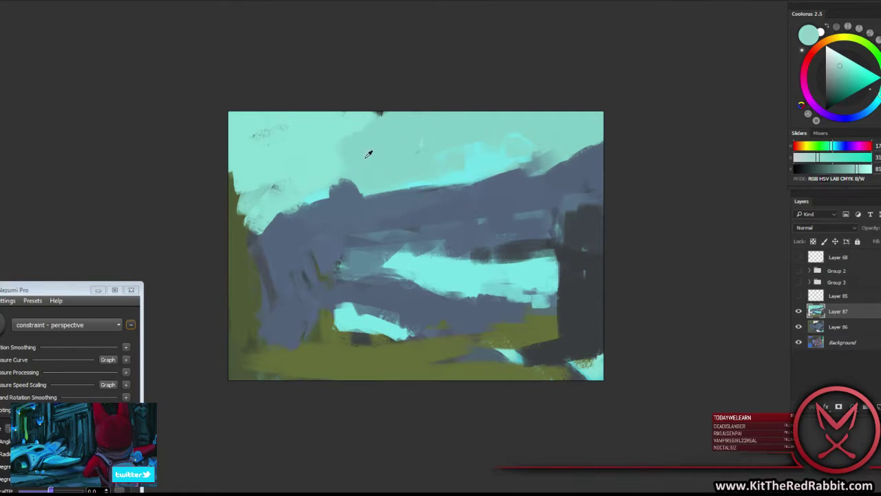
mouse_move(305, 164)
mouse_down()
mouse_move(237, 215)
mouse_move(234, 245)
mouse_move(246, 226)
mouse_move(245, 172)
mouse_up()
alt+click(258, 225)
alt+click(244, 163)
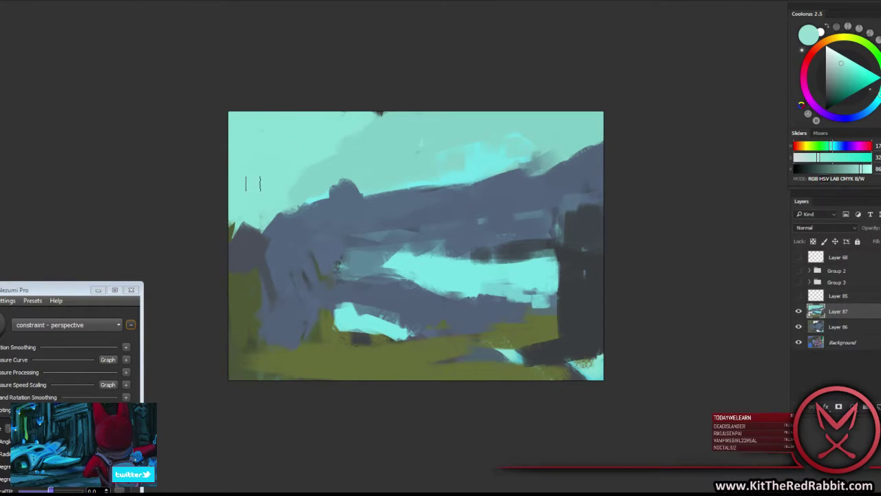
Widen the cyan opening under the arch and extend the cyan lower band rightward.
alt+click(298, 286)
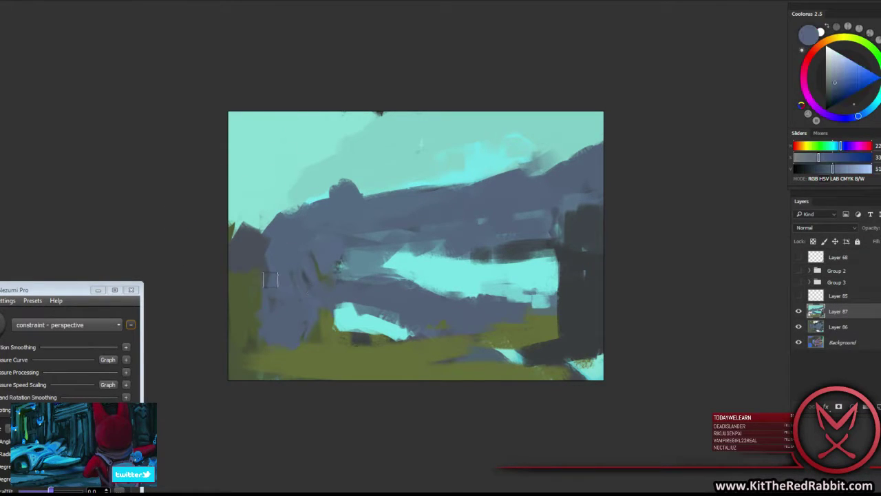
alt+click(329, 315)
alt+click(406, 259)
mouse_move(406, 259)
mouse_down()
mouse_move(360, 279)
mouse_move(434, 315)
mouse_move(478, 288)
mouse_move(485, 311)
mouse_up()
alt+click(422, 292)
alt+click(477, 287)
alt+click(425, 324)
mouse_move(421, 322)
mouse_down()
mouse_move(458, 311)
mouse_move(522, 323)
mouse_up()
alt+click(391, 329)
alt+click(501, 335)
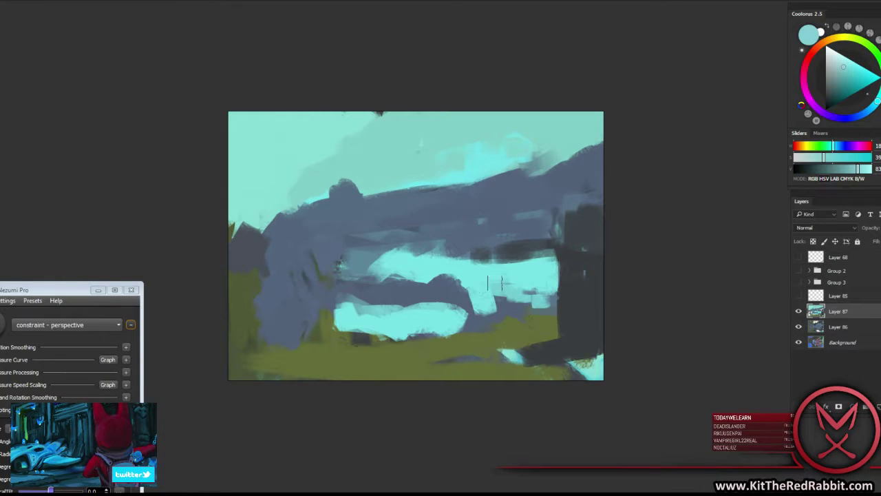
alt+click(535, 324)
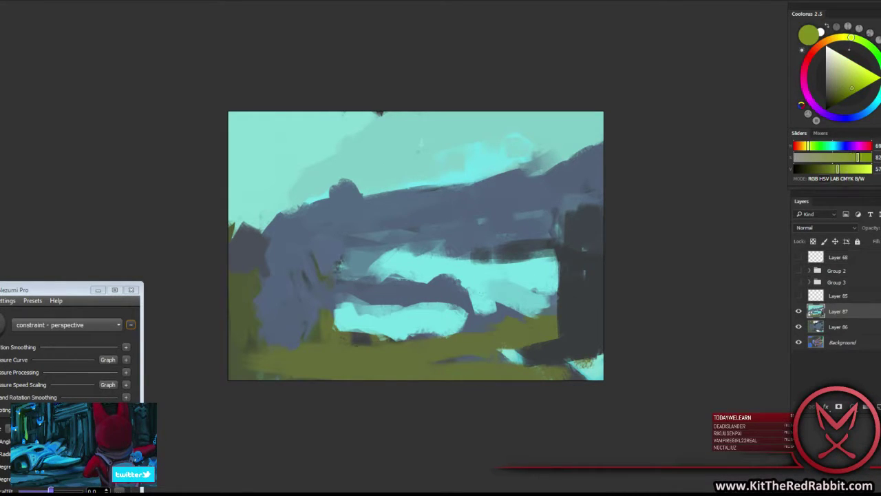
Brush olive-yellow horizontal strokes across the lower cyan band.
mouse_move(513, 313)
mouse_down()
mouse_move(556, 308)
mouse_move(563, 318)
mouse_up()
drag(423, 320, 470, 313)
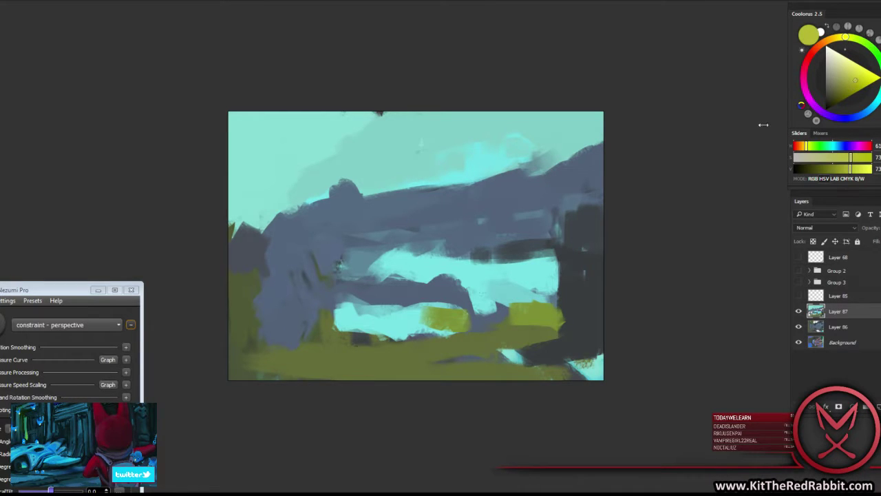
right_click(515, 289)
drag(471, 325, 327, 327)
Rework the olive patch with cyan strokes and add yellow-olive dabs further right.
alt+click(413, 307)
drag(468, 311, 429, 319)
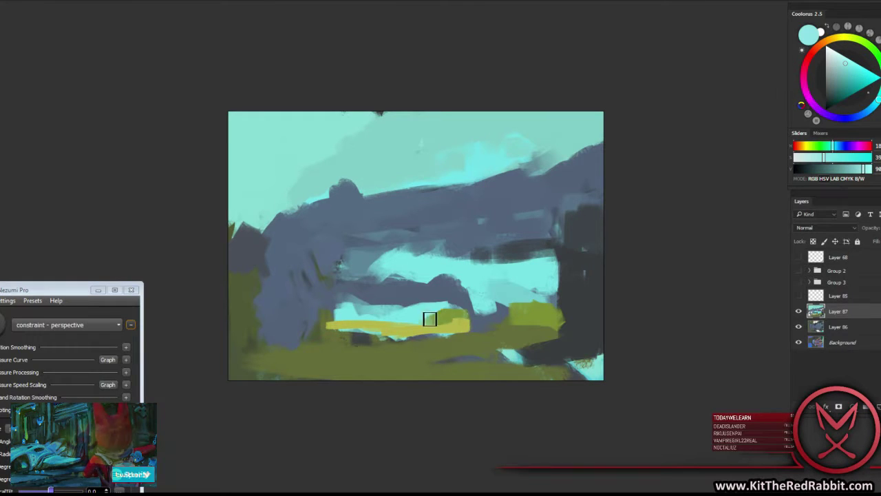
alt+click(459, 325)
drag(490, 320, 549, 328)
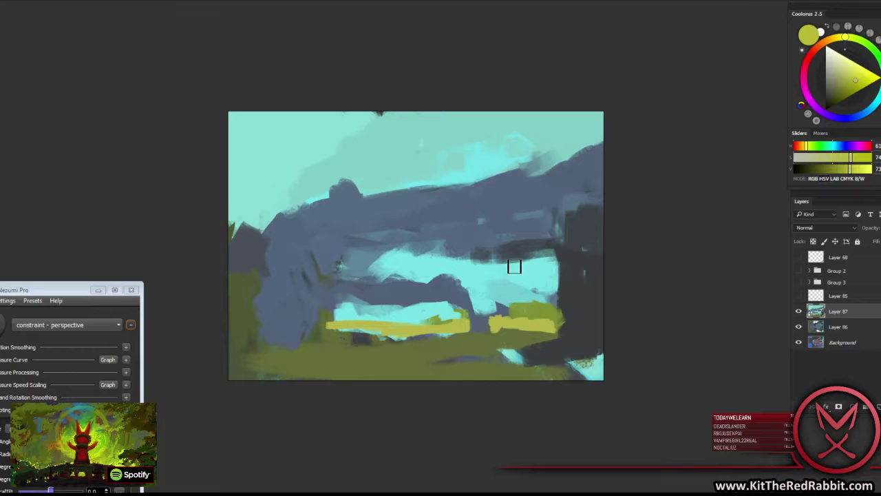
Zoom out one step and paint light cyan into the upper-left sky.
alt+click(493, 301)
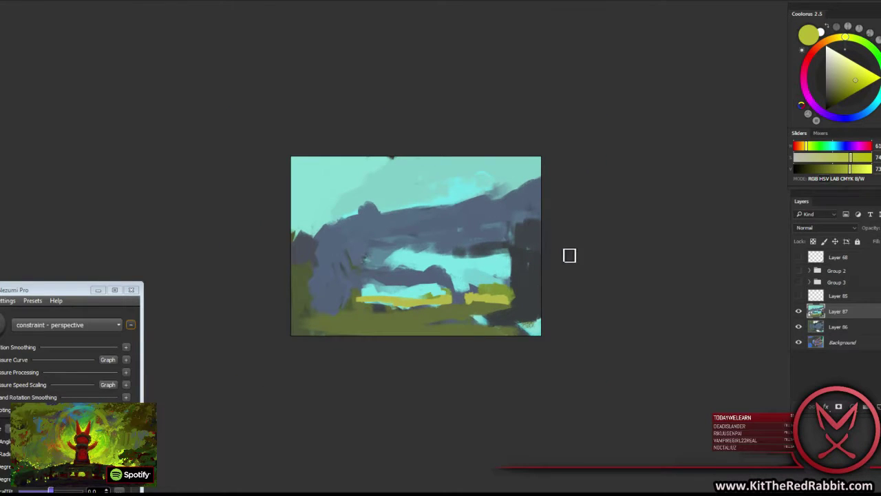
right_click(447, 259)
key(Return)
alt+click(380, 288)
mouse_move(302, 262)
mouse_down()
mouse_move(331, 223)
mouse_move(306, 272)
mouse_move(344, 220)
mouse_move(313, 283)
mouse_move(379, 300)
mouse_up()
Paint blue-grey and yellow-green along the left side and blue-grey into the gap under the arch.
alt+click(362, 221)
alt+click(374, 293)
mouse_move(318, 275)
mouse_down()
mouse_move(303, 288)
mouse_move(320, 282)
mouse_up()
alt+click(301, 256)
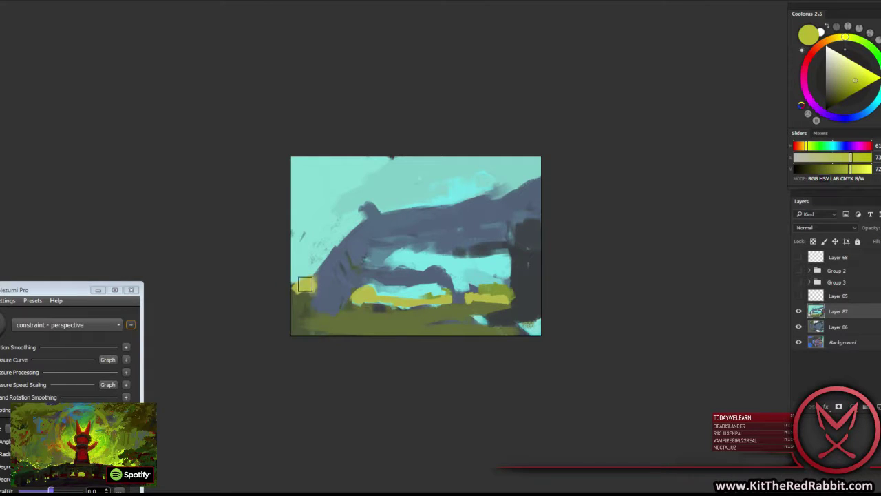
alt+click(325, 270)
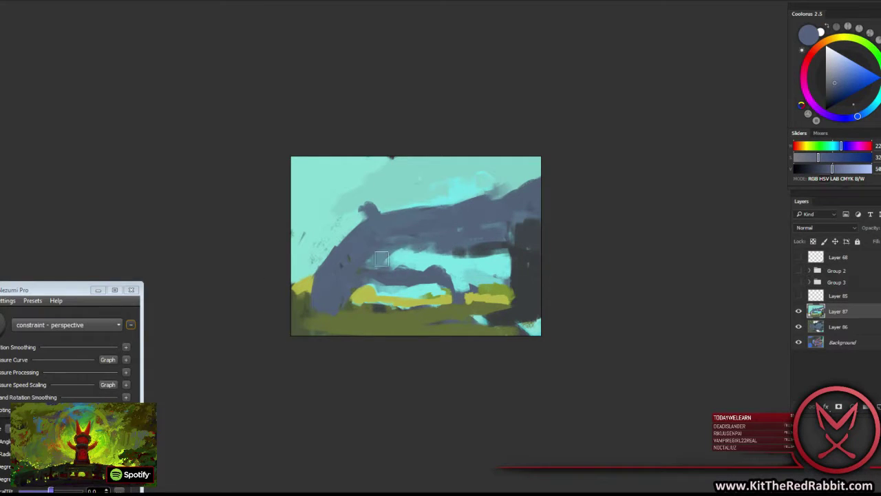
mouse_move(382, 259)
mouse_down()
mouse_move(393, 277)
mouse_move(402, 269)
mouse_move(394, 271)
mouse_up()
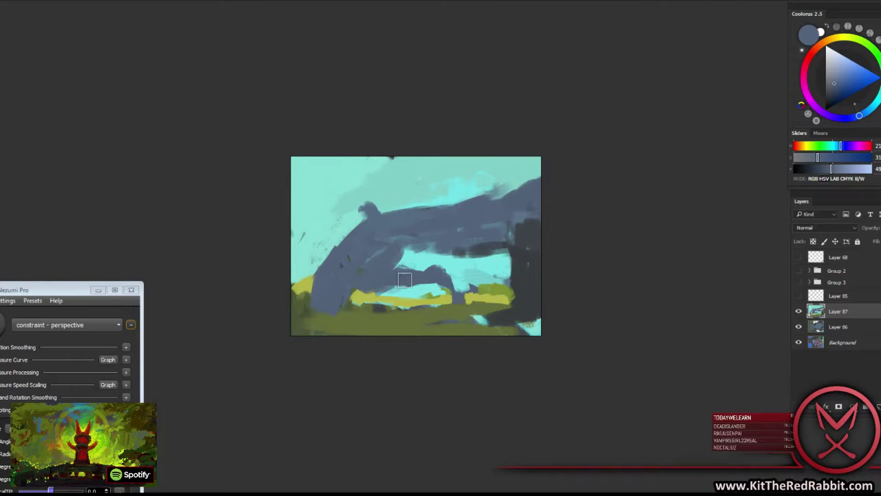
Resample cyan, blue-grey and olive green, ending on light cyan from the sky.
alt+click(395, 289)
alt+click(396, 278)
alt+click(419, 280)
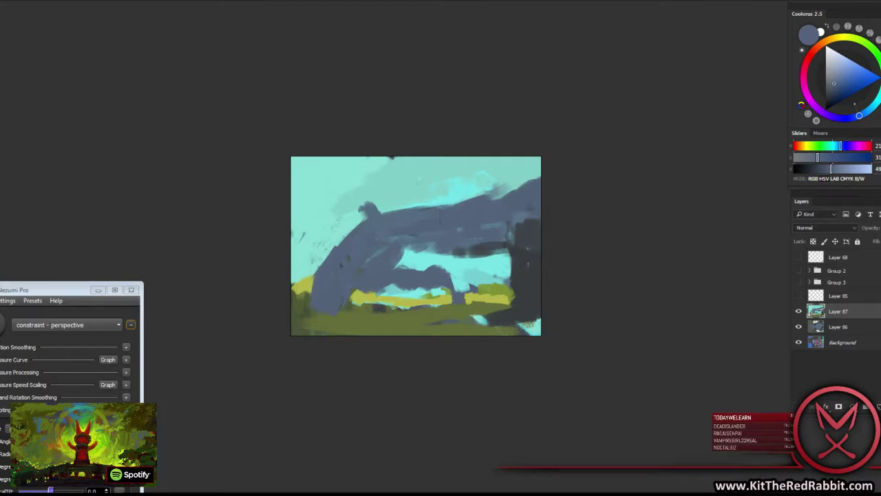
alt+click(318, 312)
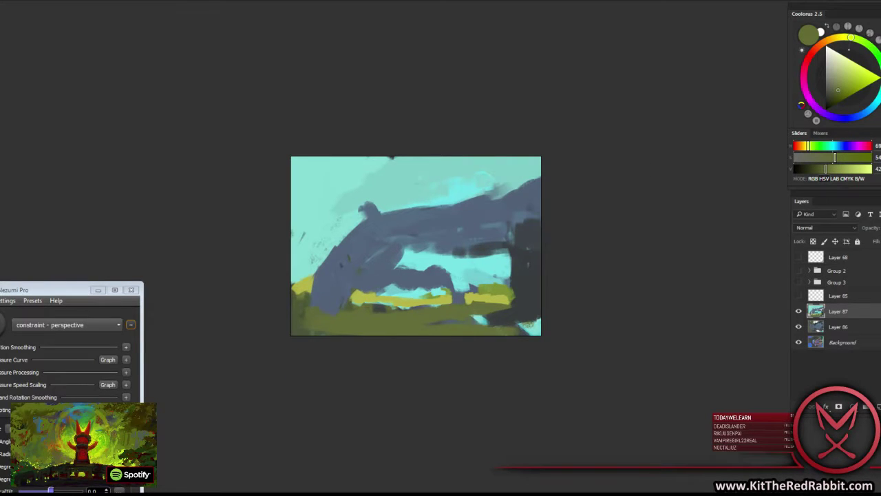
right_click(406, 251)
key(Escape)
alt+click(362, 218)
Cover the upper blue-grey mass and peak with cyan and lay a yellow band on the left ground.
mouse_move(362, 218)
mouse_down()
mouse_move(424, 205)
mouse_move(350, 248)
mouse_move(468, 181)
mouse_move(503, 182)
mouse_move(523, 206)
mouse_move(509, 241)
mouse_move(487, 190)
mouse_up()
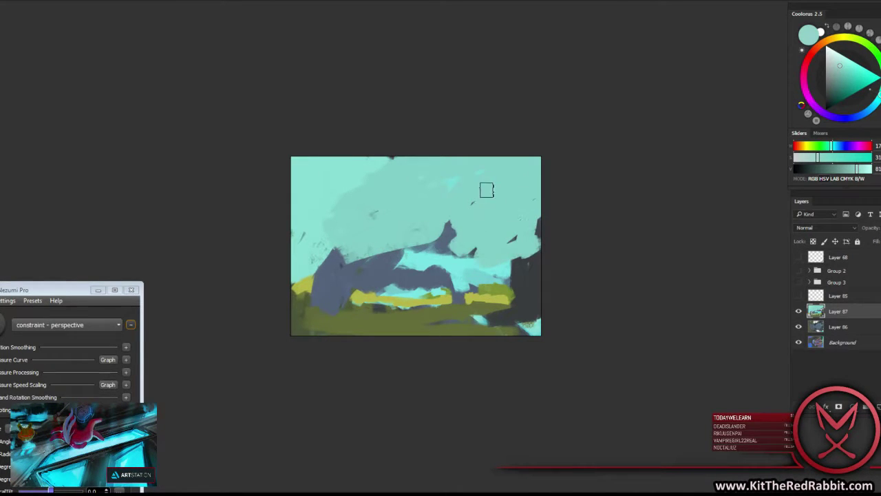
alt+click(363, 178)
drag(334, 250, 357, 284)
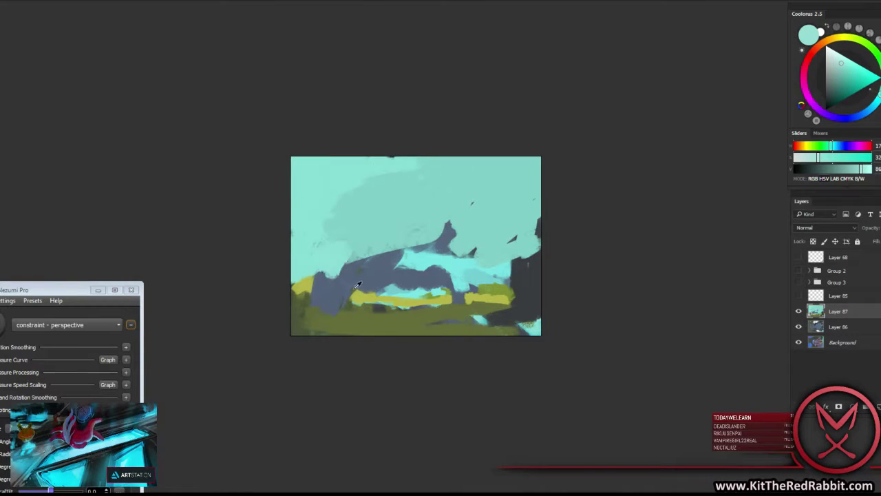
alt+click(339, 315)
alt+click(331, 280)
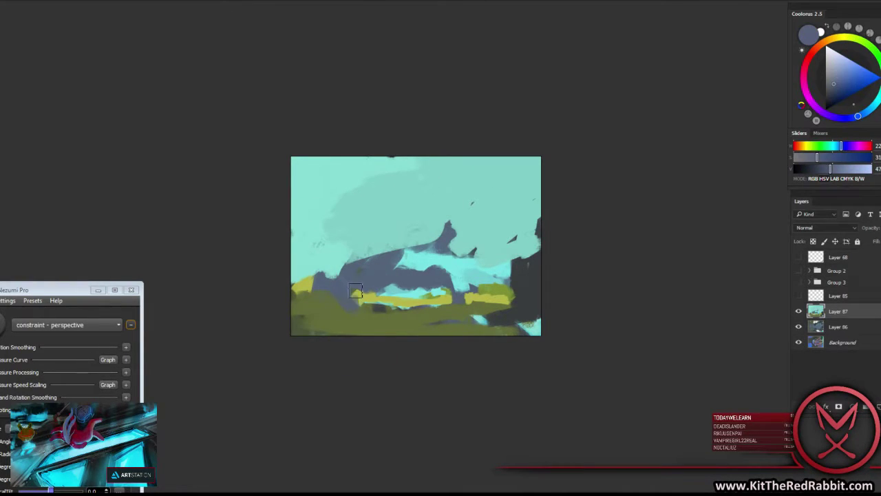
alt+click(355, 291)
mouse_move(320, 300)
mouse_down()
mouse_move(296, 301)
mouse_move(377, 299)
mouse_up()
Extend the blue-grey arch diagonally toward the upper right and cover the right edge with cyan.
alt+click(376, 284)
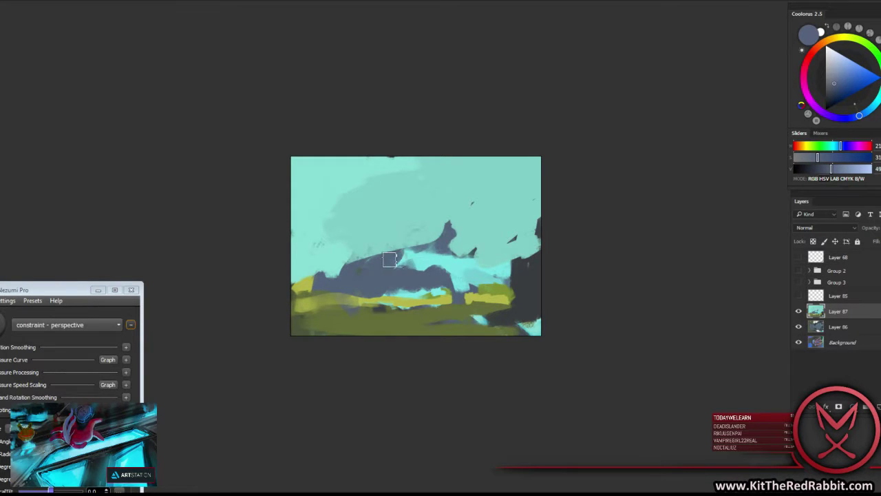
mouse_move(389, 259)
mouse_down()
mouse_move(403, 240)
mouse_move(427, 236)
mouse_move(433, 266)
mouse_move(457, 280)
mouse_up()
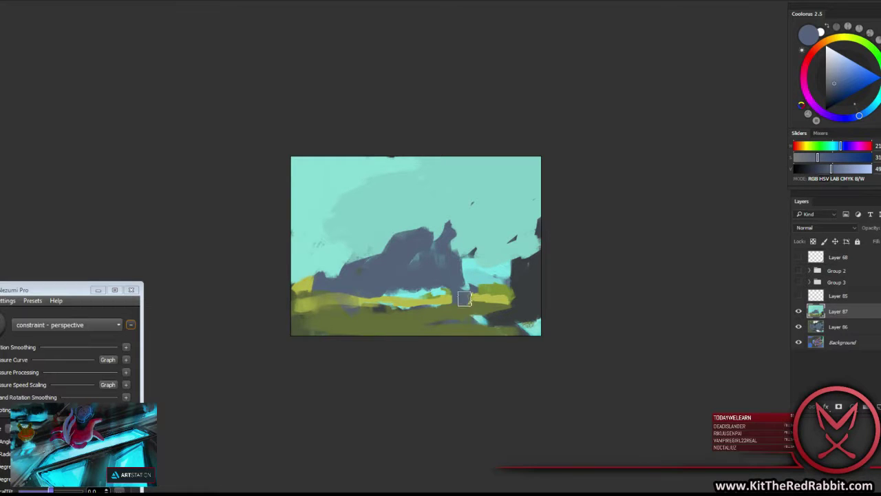
drag(407, 291, 539, 200)
mouse_move(461, 238)
mouse_down()
mouse_move(540, 201)
mouse_move(539, 210)
mouse_up()
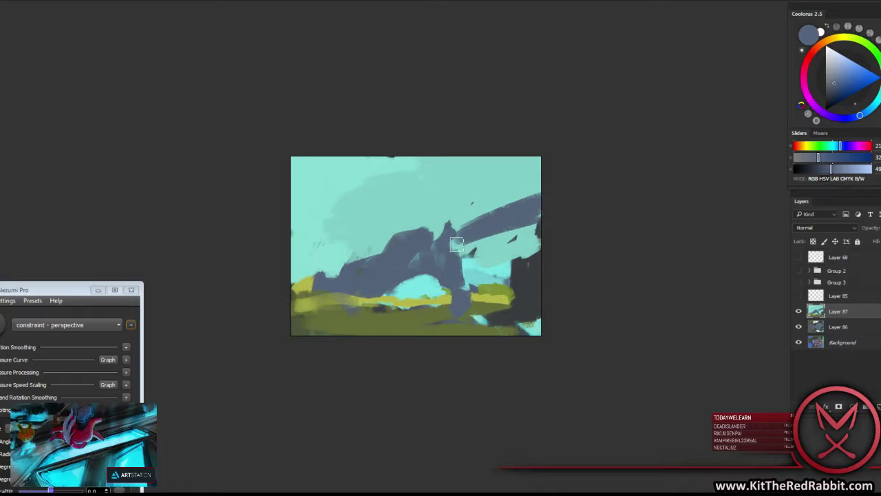
mouse_move(451, 251)
mouse_down()
mouse_move(540, 223)
mouse_move(532, 236)
mouse_up()
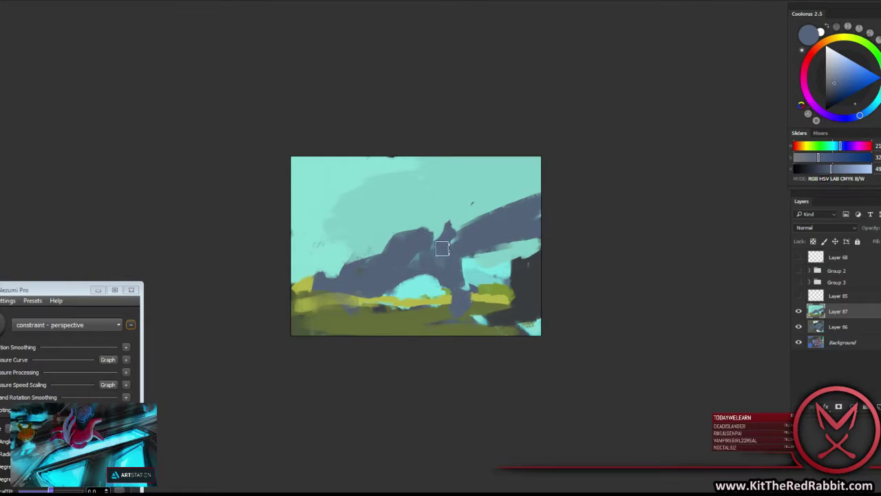
alt+click(504, 267)
drag(555, 246, 534, 279)
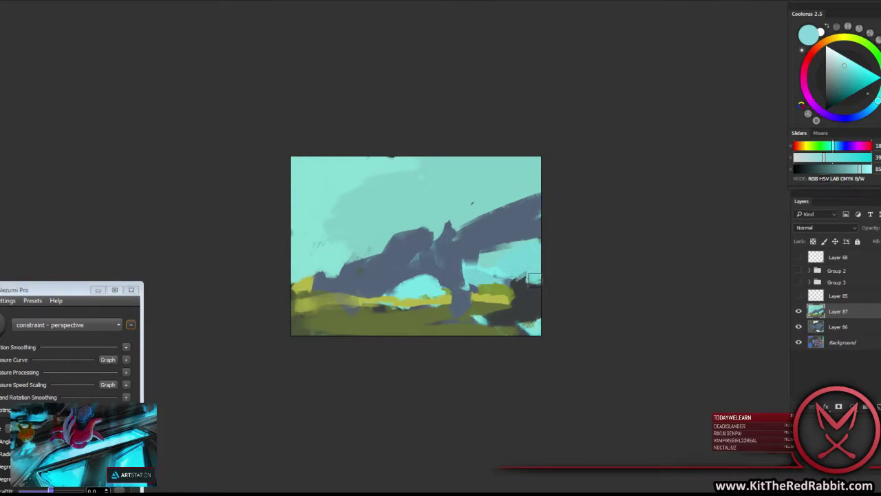
Paint a blue-grey column rising from the arch's left end, undoing a stray vertical band.
alt+click(360, 257)
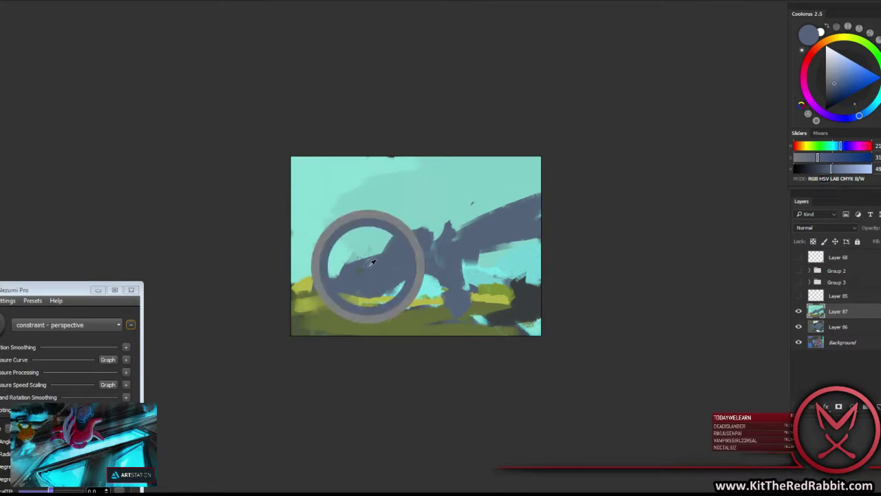
alt+click(328, 270)
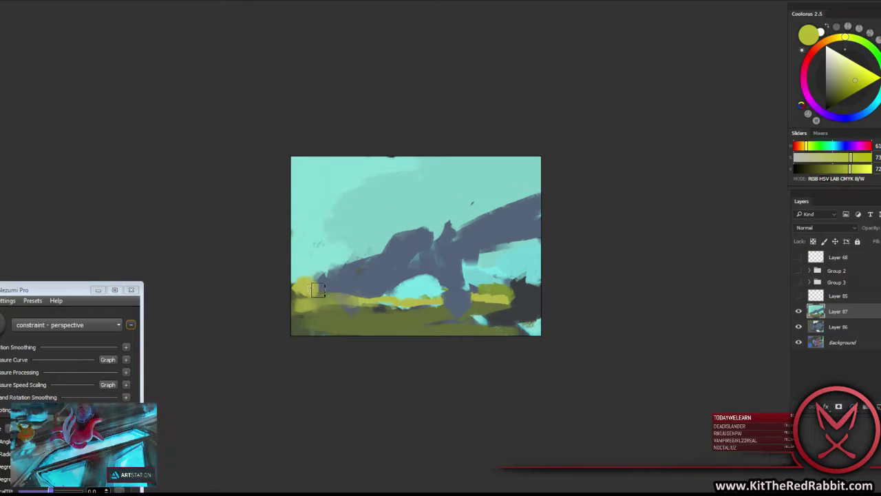
mouse_move(353, 230)
mouse_down()
mouse_move(380, 158)
mouse_move(323, 270)
mouse_up()
mouse_move(377, 164)
mouse_down()
mouse_move(340, 267)
mouse_move(364, 258)
mouse_up()
key(ctrl+z)
key(ctrl+z)
key(ctrl+z)
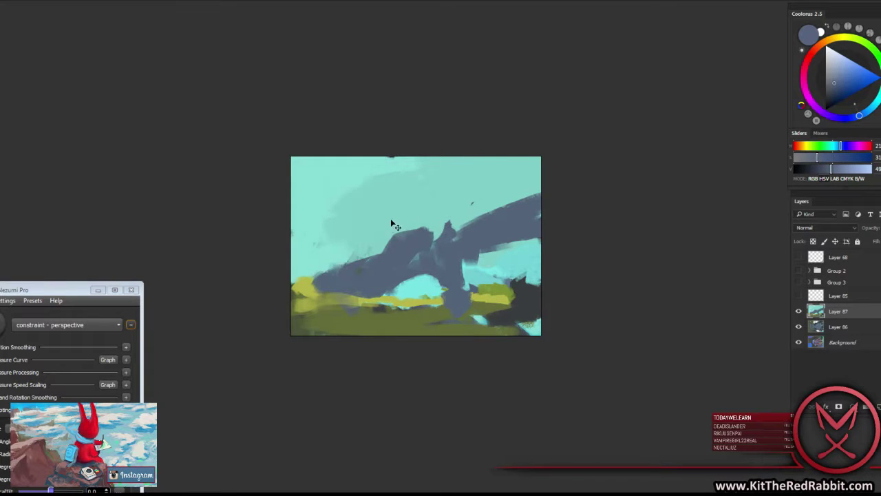
alt+click(403, 247)
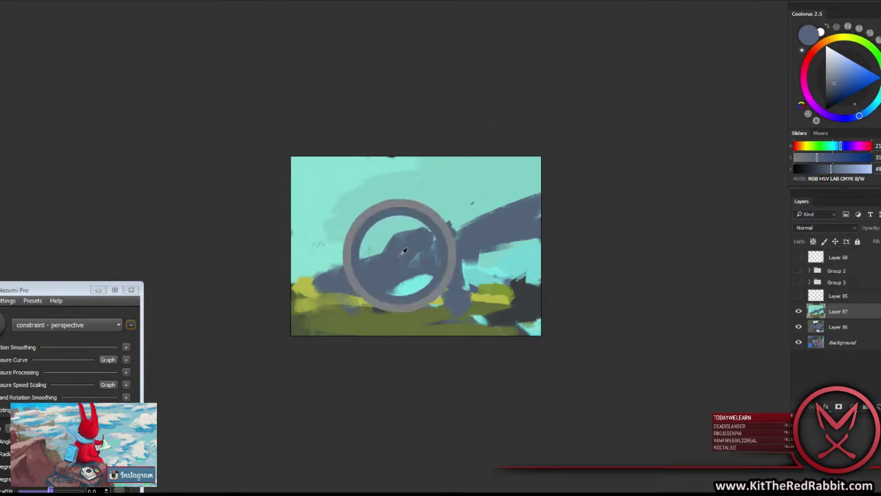
mouse_move(360, 246)
mouse_down()
mouse_move(336, 250)
mouse_move(333, 159)
mouse_move(348, 237)
mouse_move(352, 160)
mouse_move(358, 244)
mouse_up()
mouse_move(361, 206)
mouse_down()
mouse_move(372, 245)
mouse_move(410, 218)
mouse_up()
Draw a thin dark olive trunk up the left column and beams near the arch.
right_click(405, 202)
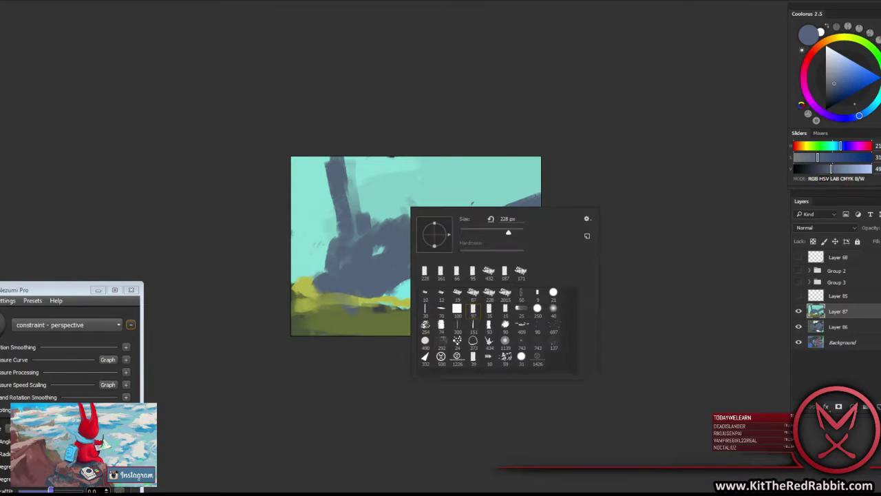
key(Escape)
alt+click(326, 287)
mouse_move(326, 287)
mouse_down()
mouse_move(340, 249)
mouse_move(341, 190)
mouse_move(346, 224)
mouse_move(383, 223)
mouse_move(360, 204)
mouse_move(376, 183)
mouse_move(371, 157)
mouse_move(366, 200)
mouse_up()
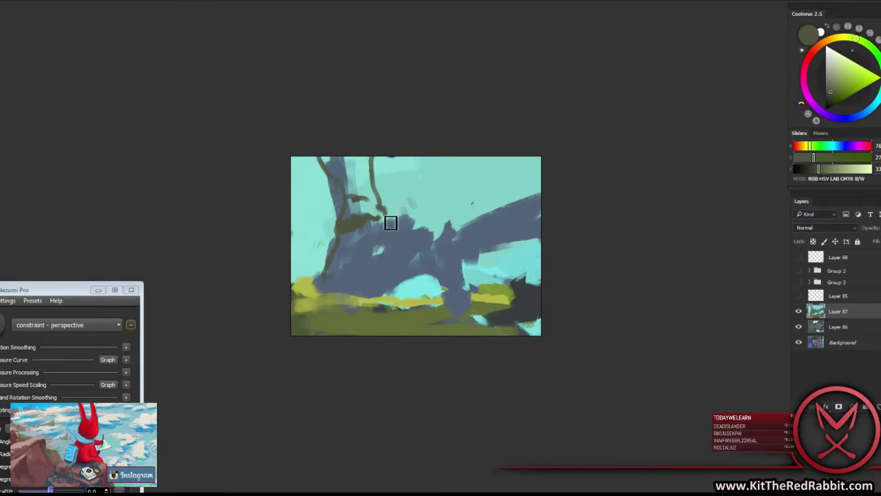
mouse_move(391, 237)
mouse_down()
mouse_move(420, 234)
mouse_move(348, 285)
mouse_move(405, 251)
mouse_up()
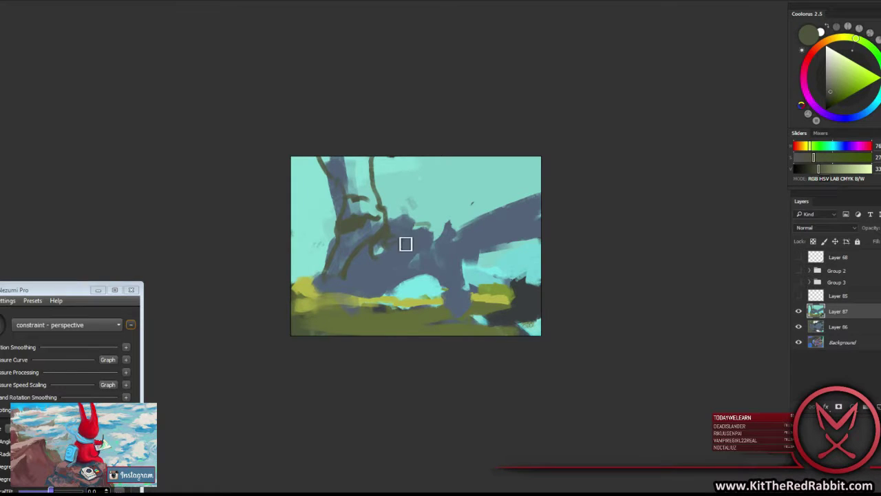
mouse_move(389, 237)
mouse_down()
mouse_move(292, 211)
mouse_move(376, 252)
mouse_move(392, 255)
mouse_move(399, 241)
mouse_up()
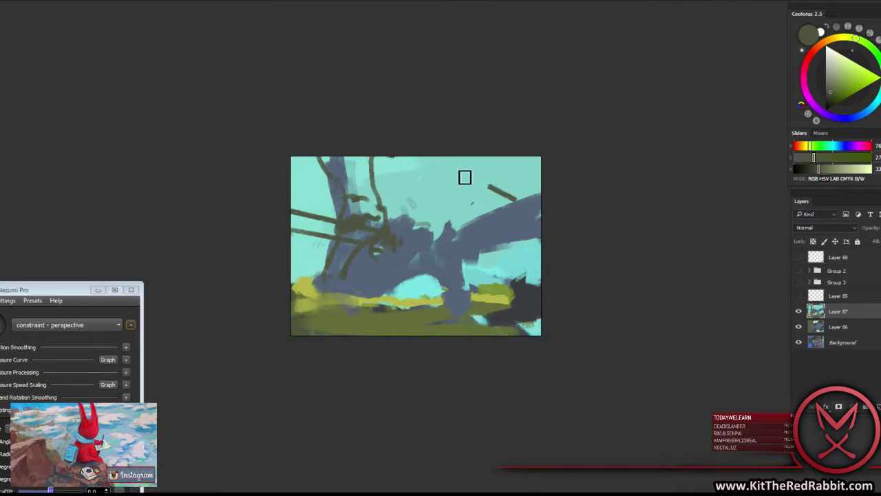
Draw long dark beams across the upper-right sky, a horizontal middle beam and lower-left posts.
mouse_move(513, 204)
mouse_down()
mouse_move(386, 159)
mouse_move(539, 196)
mouse_move(523, 220)
mouse_move(420, 236)
mouse_move(510, 233)
mouse_up()
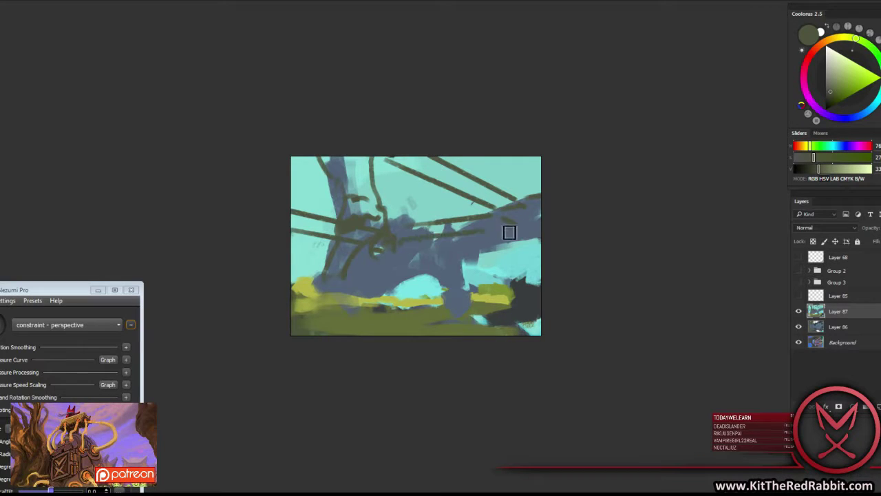
drag(534, 201, 529, 225)
mouse_move(362, 264)
mouse_down()
mouse_move(509, 255)
mouse_move(529, 263)
mouse_move(527, 296)
mouse_up()
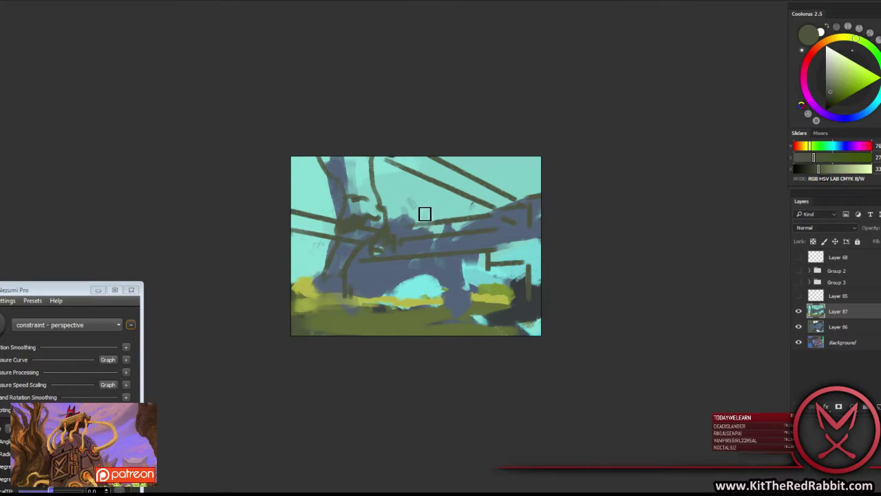
drag(420, 215, 434, 214)
alt+click(417, 287)
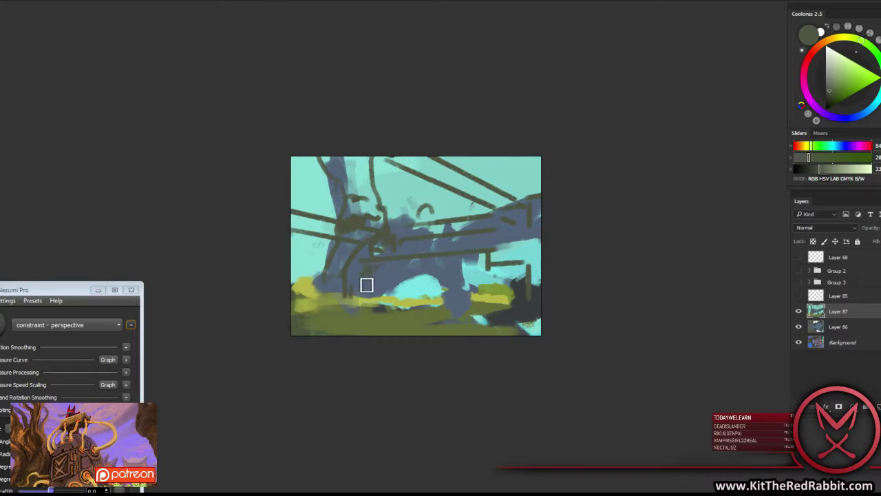
mouse_move(354, 278)
mouse_down()
mouse_move(309, 279)
mouse_move(329, 262)
mouse_move(298, 290)
mouse_up()
Paint yellow-green diagonal and vertical strokes across the middle, hatching light cyan over them.
alt+click(318, 289)
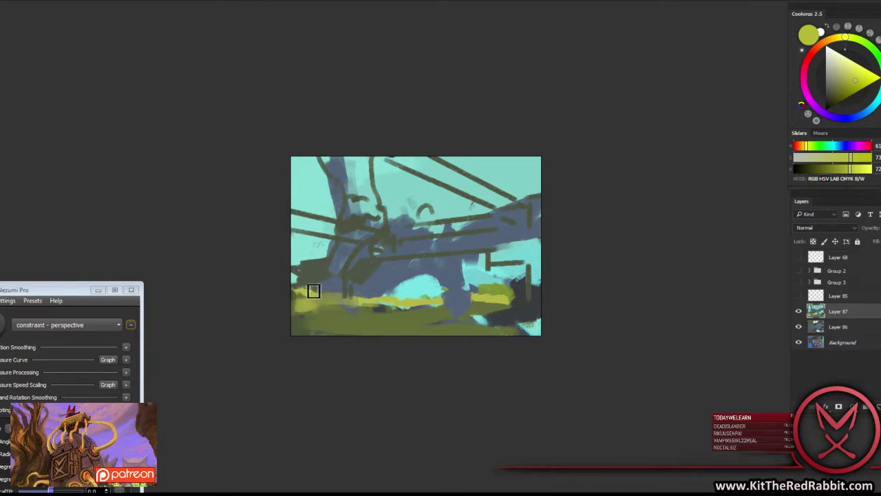
drag(373, 243, 303, 233)
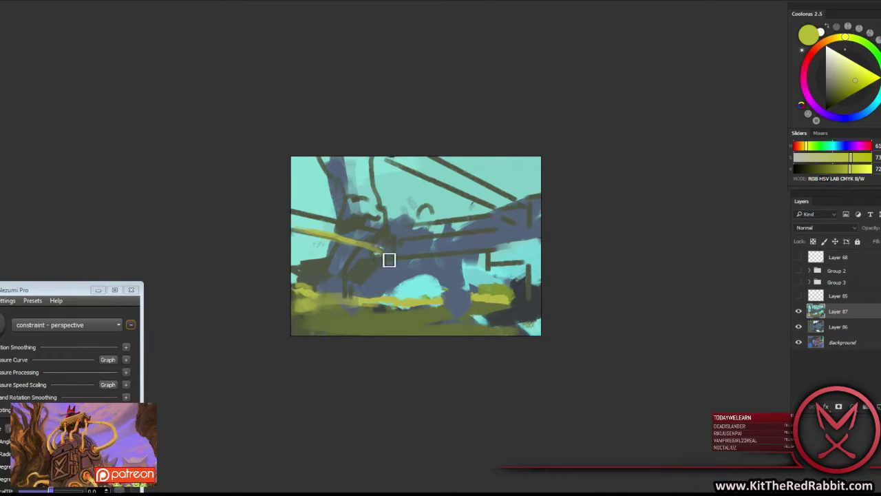
alt+click(373, 247)
alt+click(380, 246)
mouse_move(387, 261)
mouse_down()
mouse_move(376, 256)
mouse_move(393, 266)
mouse_move(382, 283)
mouse_move(384, 252)
mouse_move(377, 305)
mouse_move(377, 291)
mouse_move(392, 291)
mouse_up()
alt+click(369, 264)
alt+click(383, 252)
alt+click(381, 303)
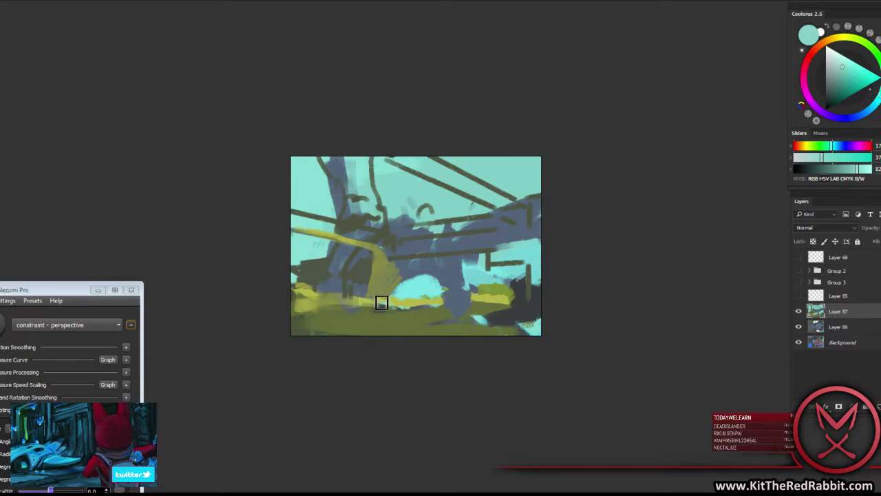
alt+click(405, 302)
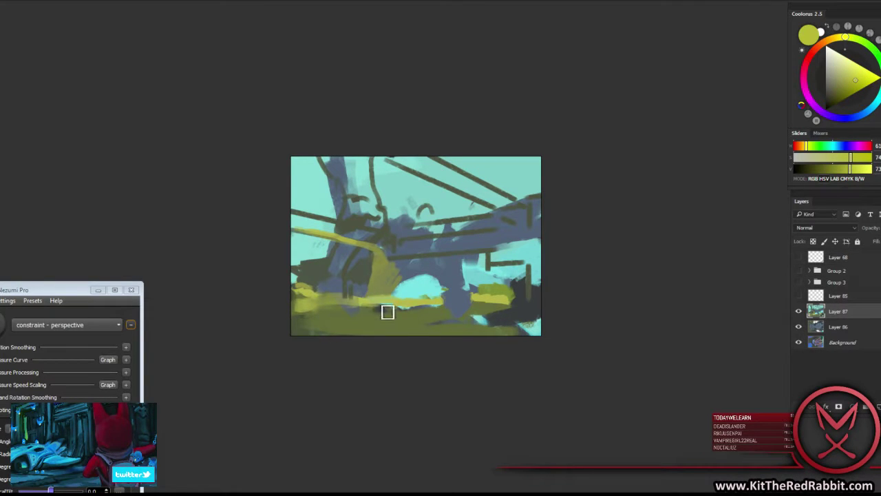
Paint paler and darker olive over the left diagonal band and the middle right.
alt+click(403, 270)
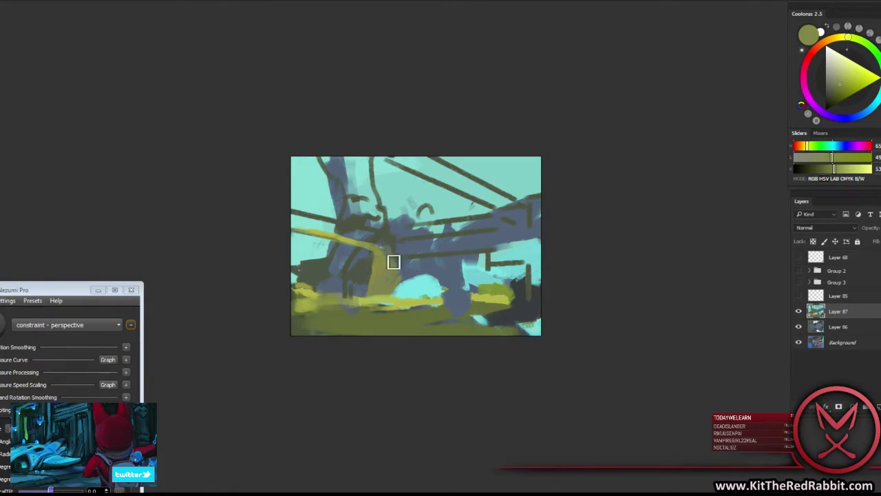
alt+click(393, 263)
alt+click(387, 235)
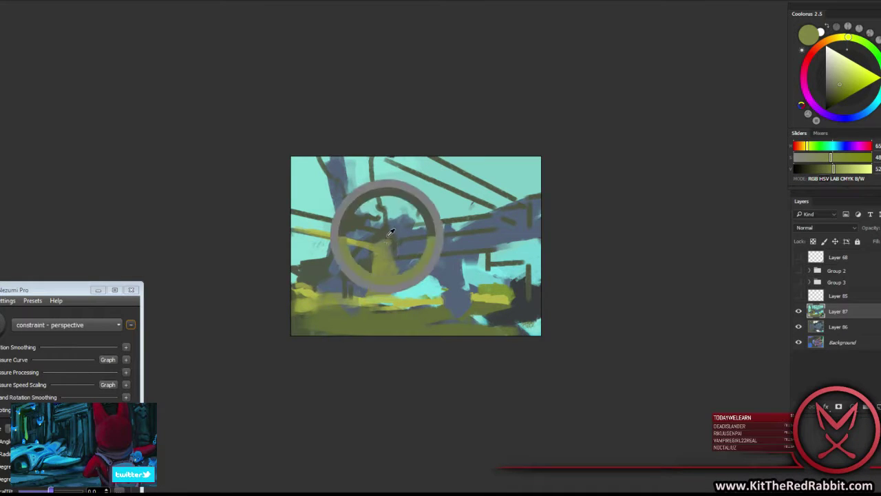
mouse_move(357, 242)
mouse_down()
mouse_move(294, 225)
mouse_move(398, 236)
mouse_move(417, 205)
mouse_move(409, 229)
mouse_up()
alt+click(357, 225)
alt+click(398, 236)
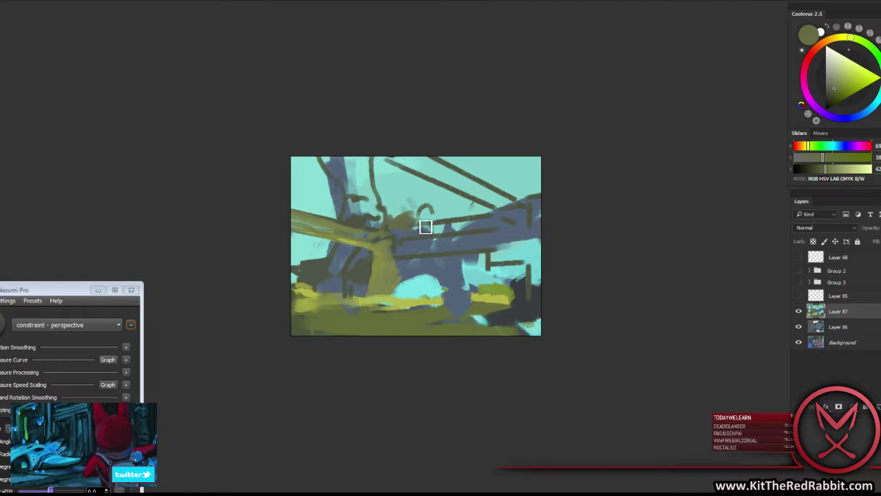
Add small olive strokes near the beams and extend the olive paint downward.
alt+click(397, 208)
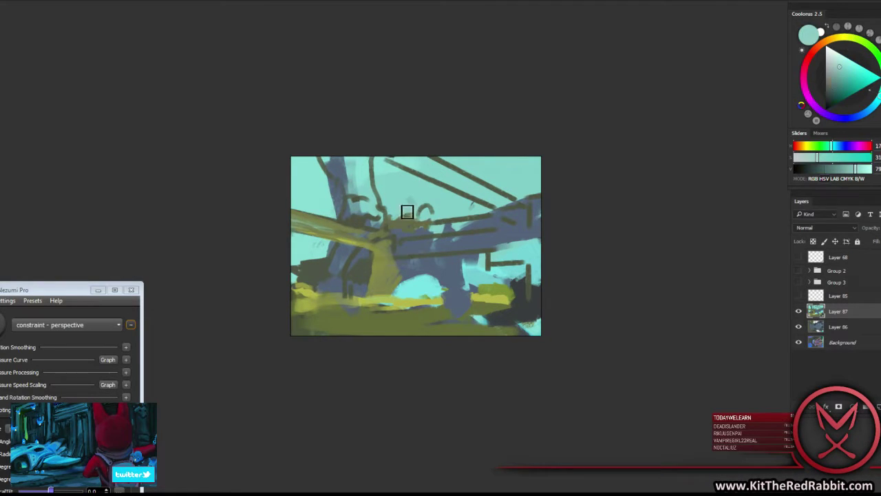
alt+click(386, 161)
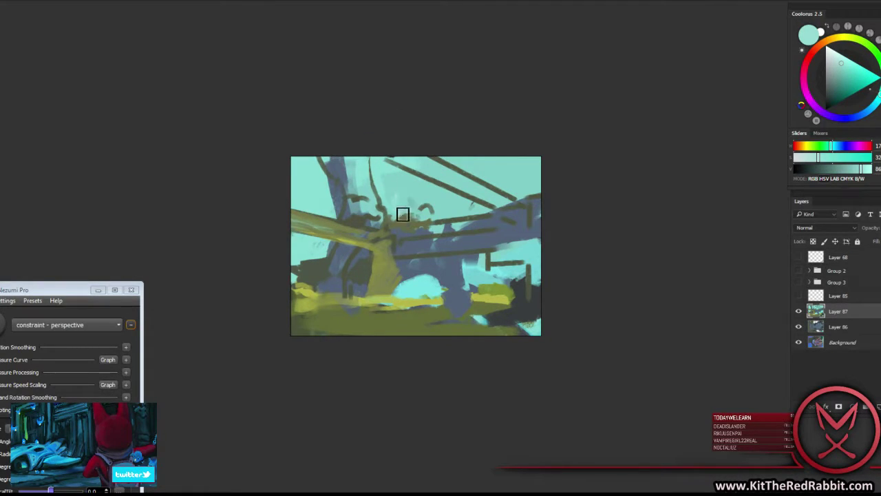
alt+click(423, 224)
drag(431, 226, 431, 228)
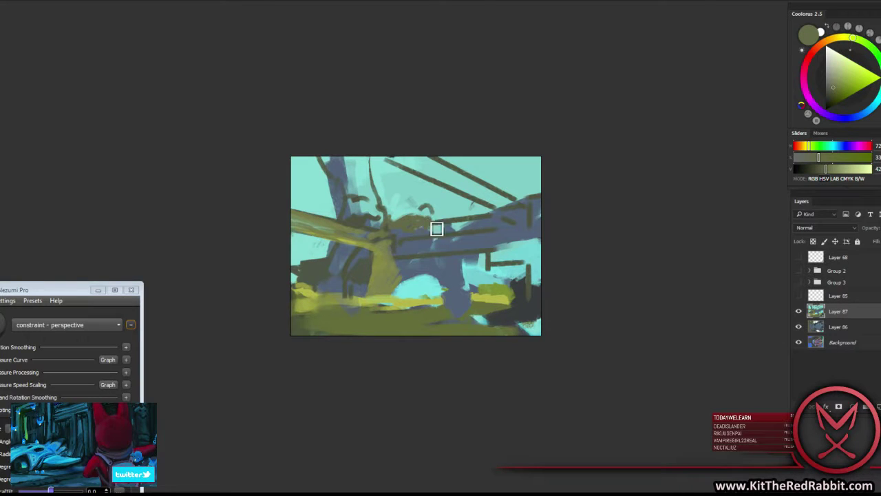
alt+click(399, 249)
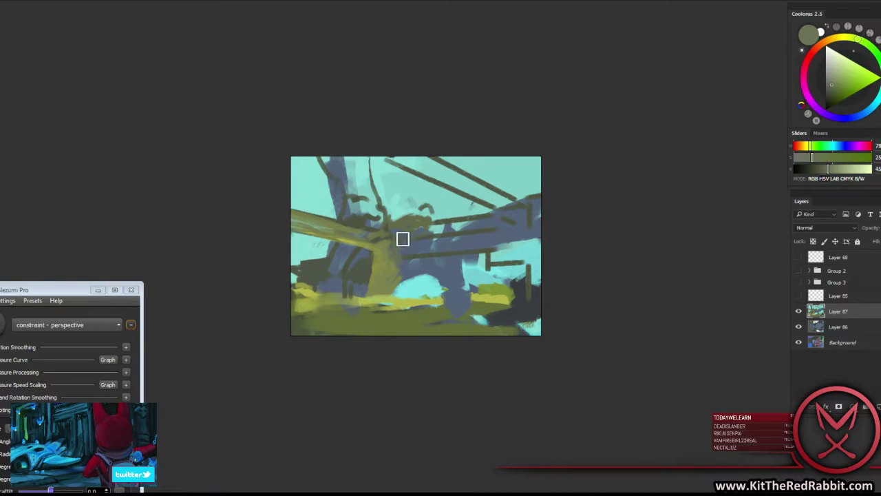
alt+click(397, 239)
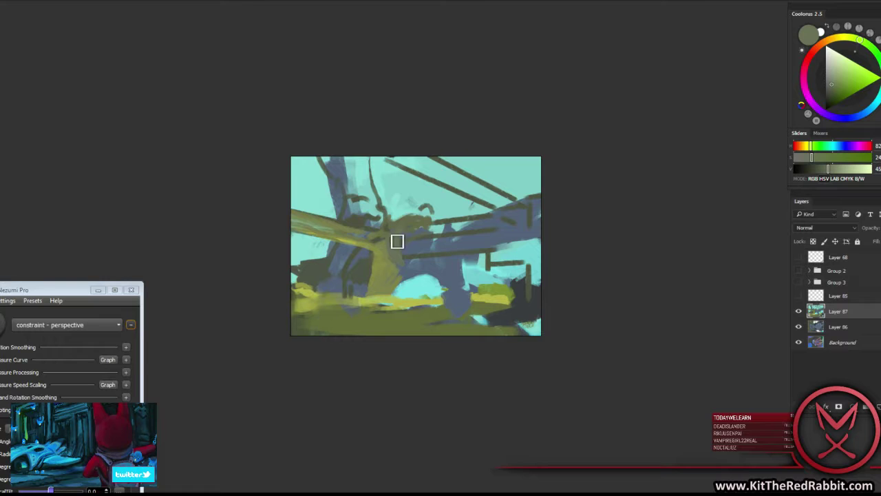
mouse_move(409, 245)
mouse_down()
mouse_move(427, 247)
mouse_move(355, 238)
mouse_move(390, 260)
mouse_up()
Widen and darken the central beam with greyish olive and lighter olive-grey strokes.
alt+click(355, 238)
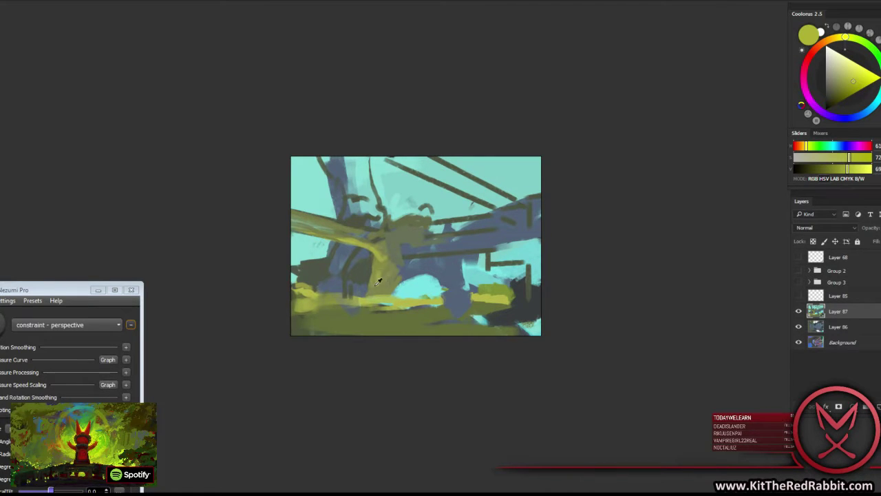
alt+click(381, 293)
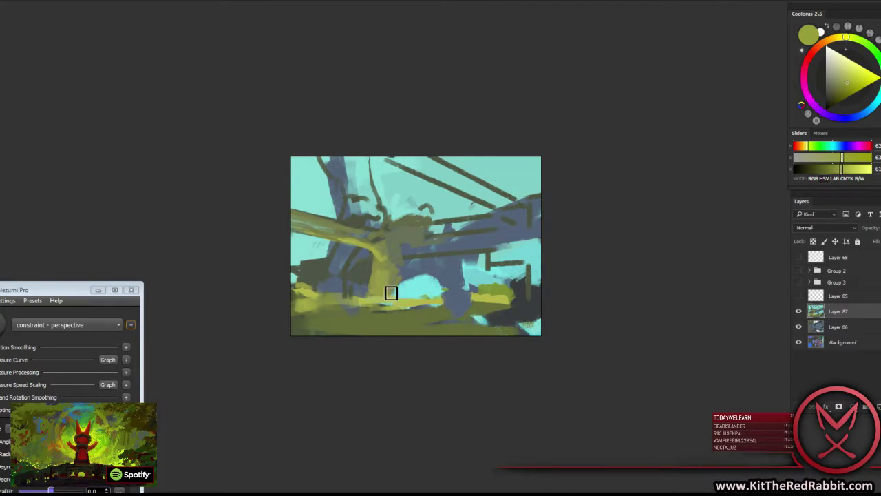
alt+click(401, 300)
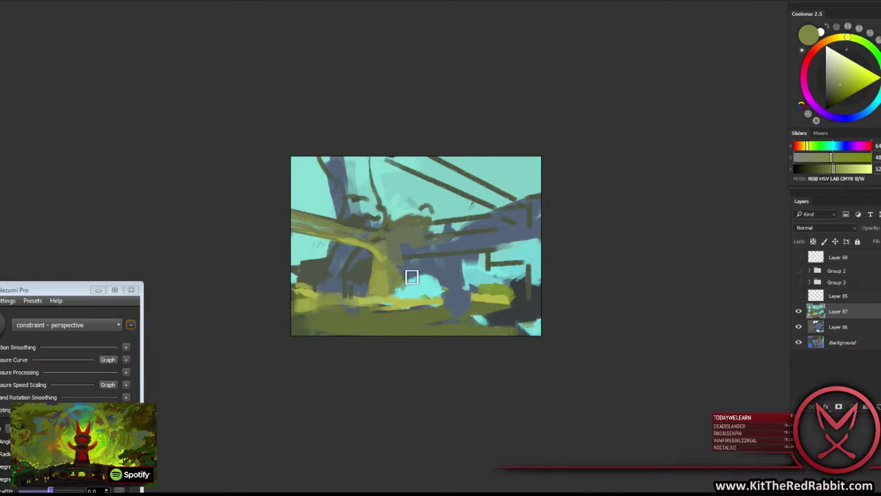
alt+click(414, 283)
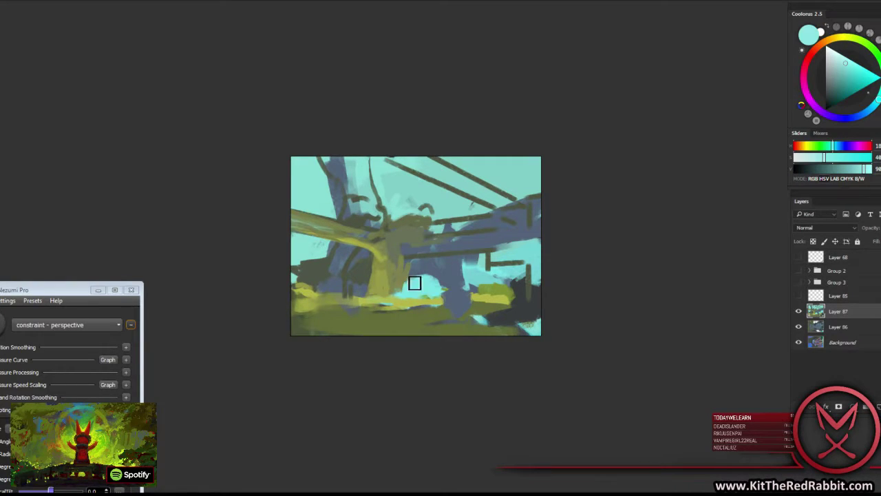
alt+click(409, 243)
mouse_move(427, 259)
mouse_down()
mouse_move(498, 244)
mouse_move(442, 250)
mouse_move(475, 237)
mouse_move(470, 250)
mouse_move(417, 281)
mouse_move(410, 295)
mouse_move(419, 295)
mouse_up()
alt+click(413, 282)
alt+click(421, 293)
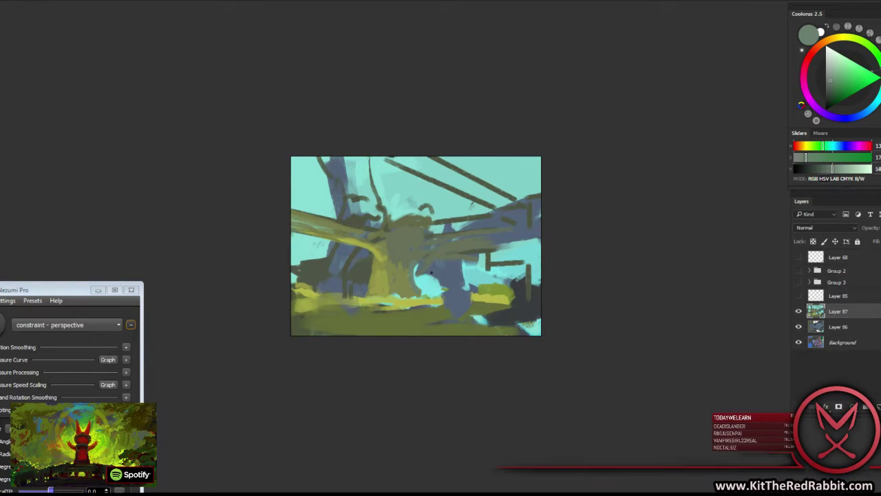
right_click(431, 273)
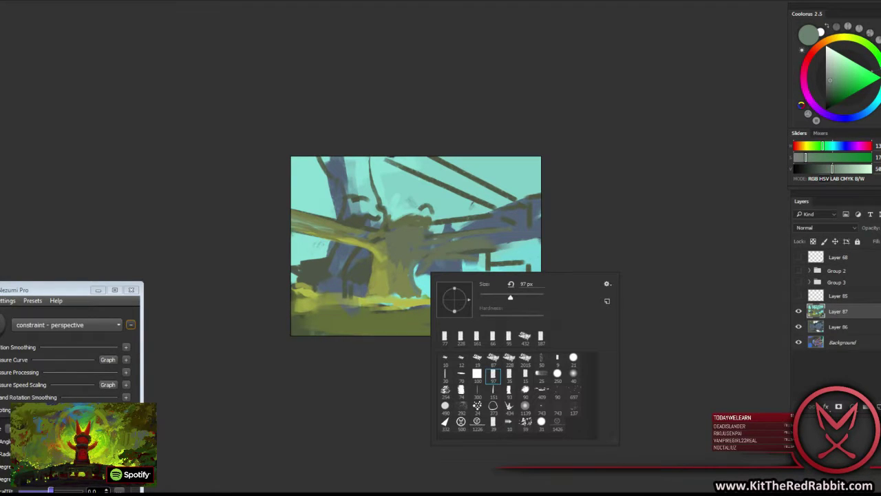
Enlarge the brush to about 135 px and paint grey-green and yellow-green on the upper-left trunk.
drag(510, 297, 517, 297)
key(Return)
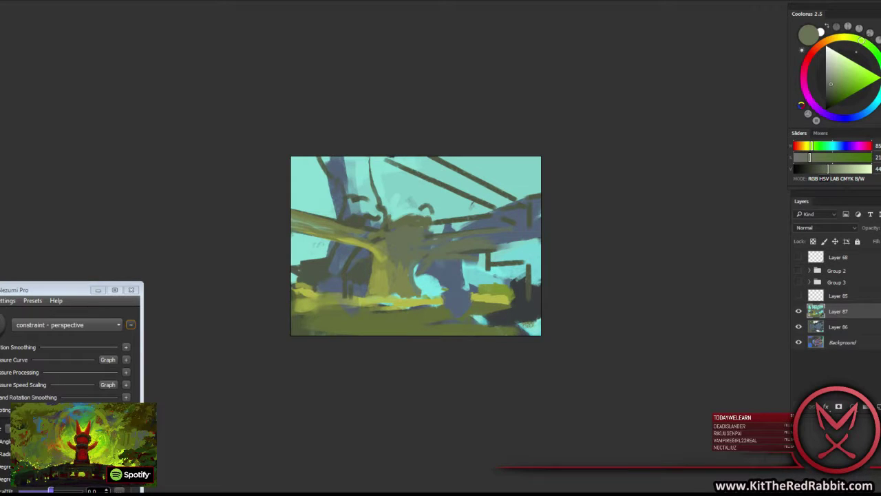
alt+click(405, 244)
mouse_move(354, 158)
mouse_down()
mouse_move(357, 214)
mouse_move(369, 193)
mouse_move(372, 220)
mouse_up()
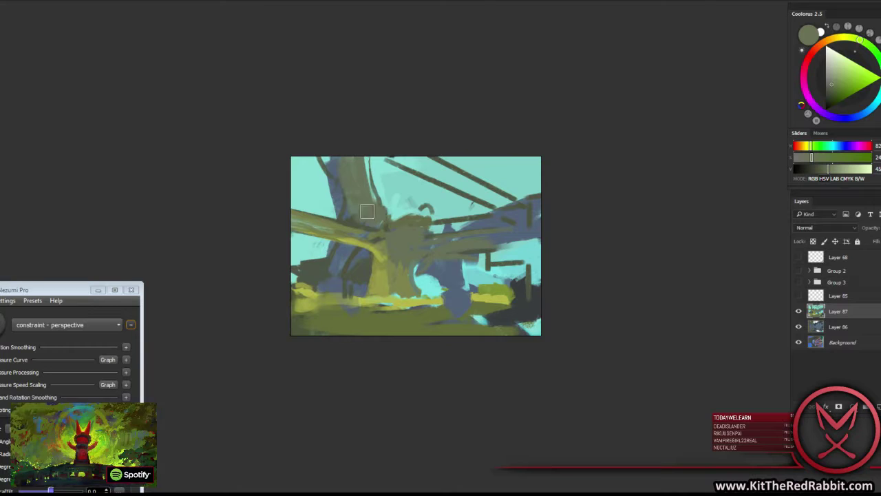
alt+click(381, 250)
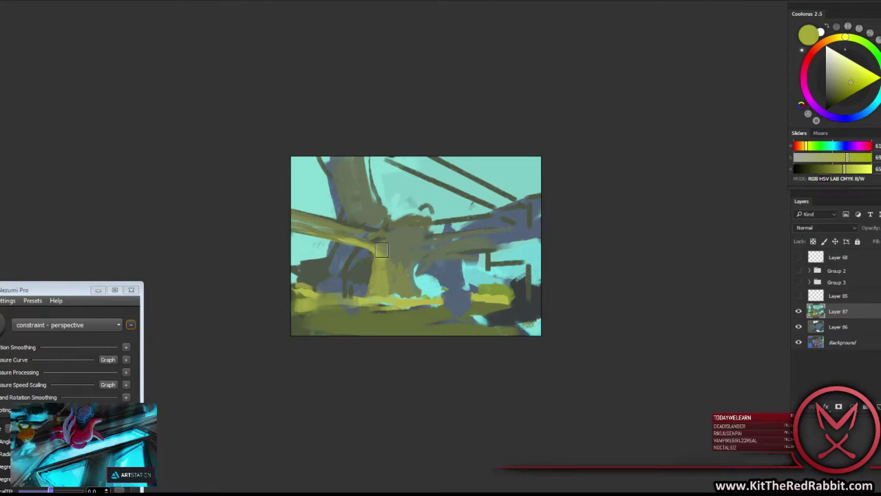
drag(313, 155, 346, 219)
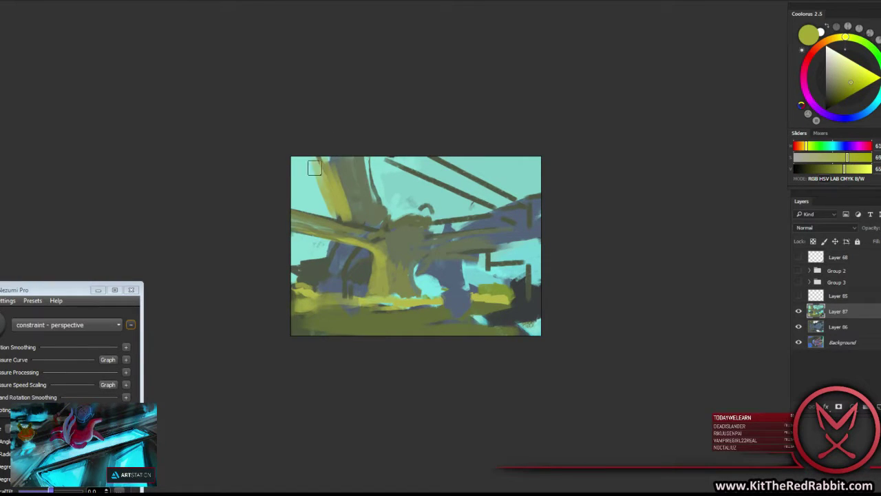
Cut cyan into the upper trunk, paint the lower trunks olive, and sweep grey-olive across the centre.
alt+click(321, 157)
mouse_move(322, 150)
mouse_down()
mouse_move(340, 216)
mouse_move(351, 213)
mouse_up()
alt+click(353, 210)
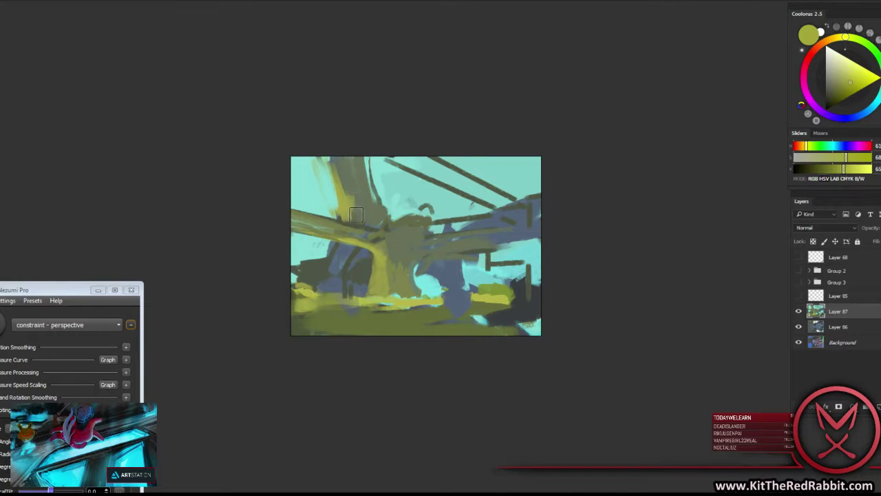
alt+click(345, 252)
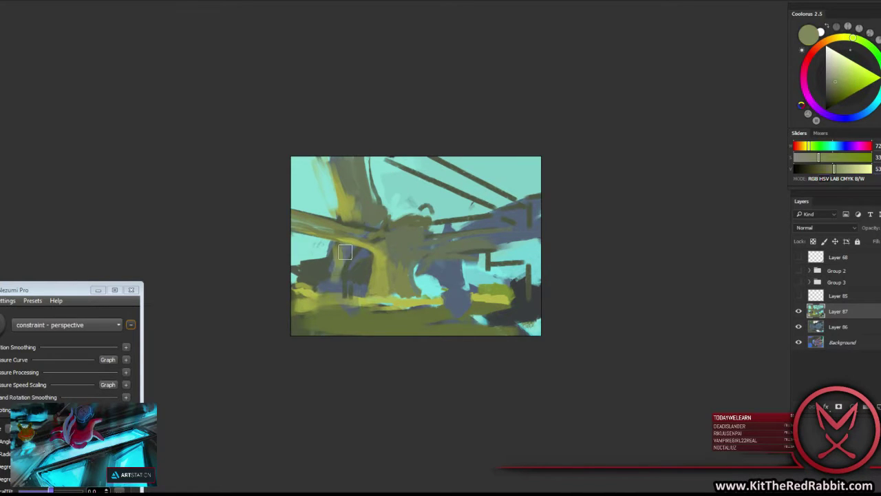
drag(342, 246, 340, 288)
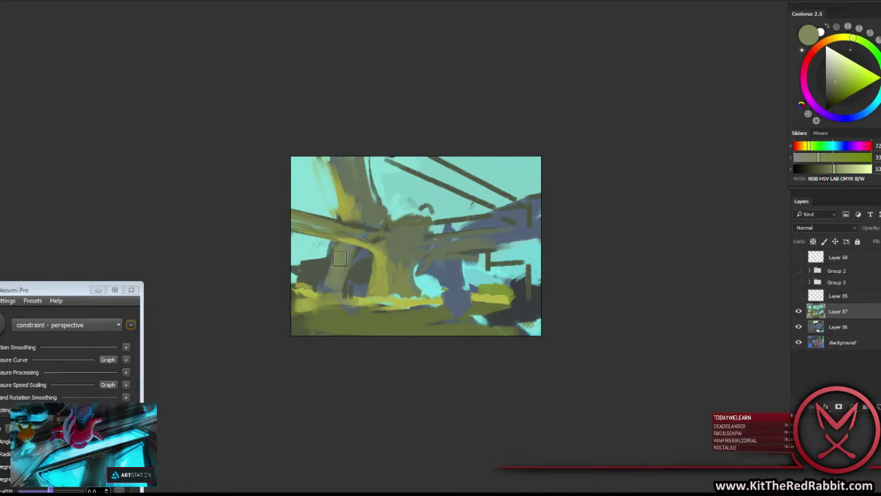
alt+click(325, 260)
alt+click(326, 241)
drag(323, 246, 316, 275)
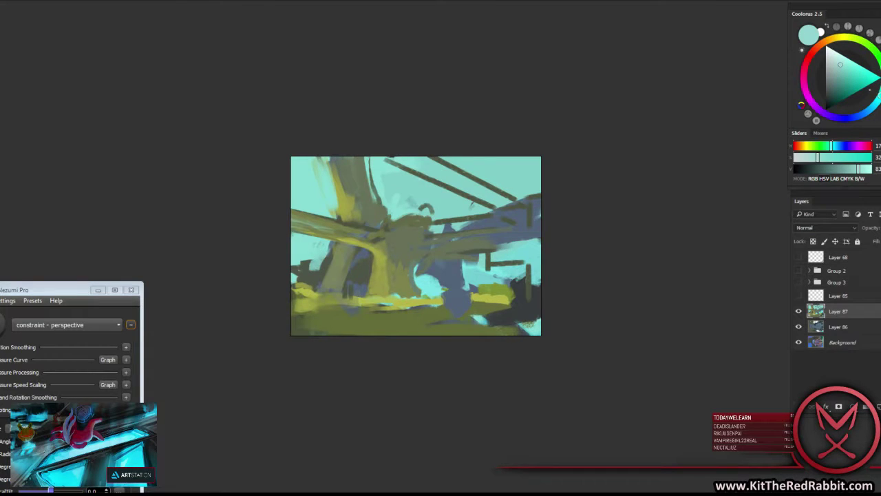
mouse_move(457, 227)
mouse_down()
mouse_move(436, 214)
mouse_move(497, 198)
mouse_move(375, 159)
mouse_move(530, 218)
mouse_move(523, 258)
mouse_move(499, 283)
mouse_up()
Add yellow-green and olive strokes to the right structure and lower right.
alt+click(393, 265)
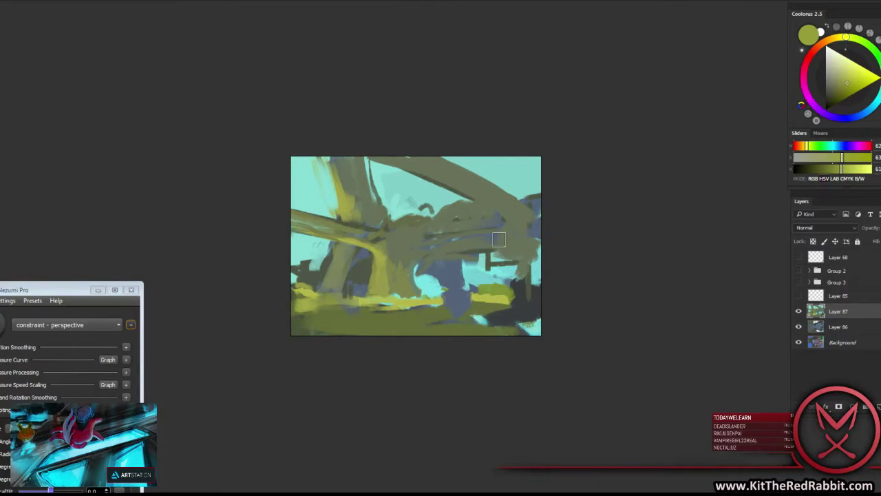
mouse_move(492, 244)
mouse_down()
mouse_move(513, 238)
mouse_move(499, 227)
mouse_move(514, 224)
mouse_up()
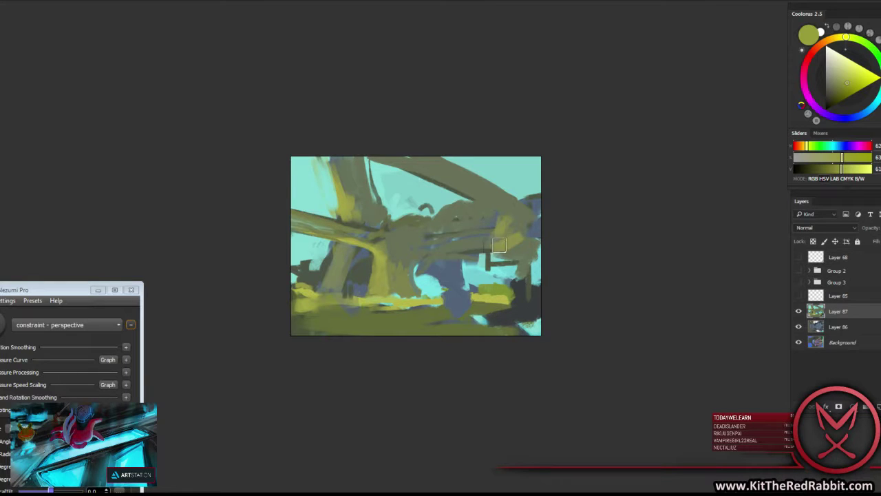
alt+click(515, 239)
mouse_move(512, 261)
mouse_down()
mouse_move(517, 279)
mouse_move(542, 275)
mouse_up()
alt+click(534, 275)
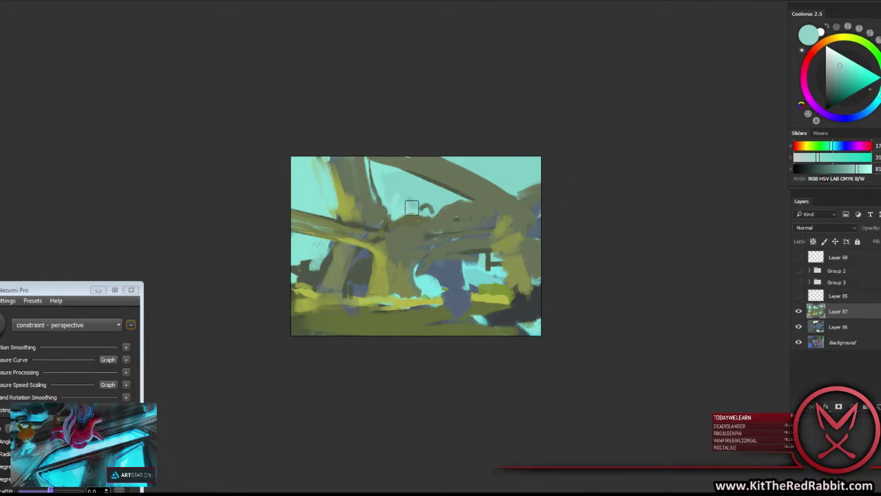
Shift the sky cyan toward blue in Coolorus and paint light-blue patches in the upper sky.
alt+click(428, 205)
drag(879, 93, 874, 105)
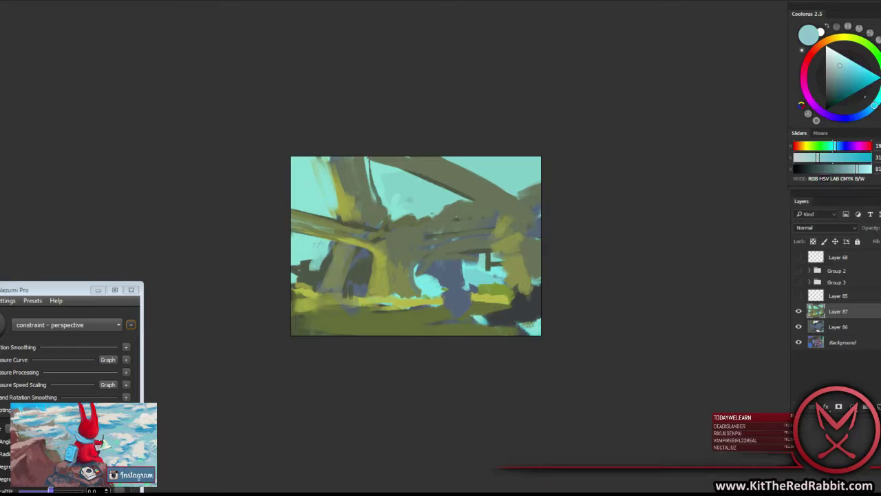
drag(392, 191, 396, 214)
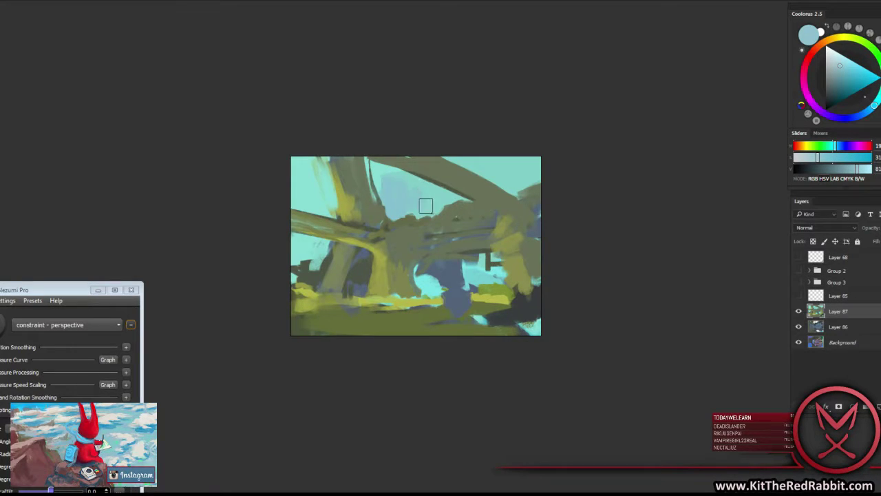
drag(385, 185, 404, 178)
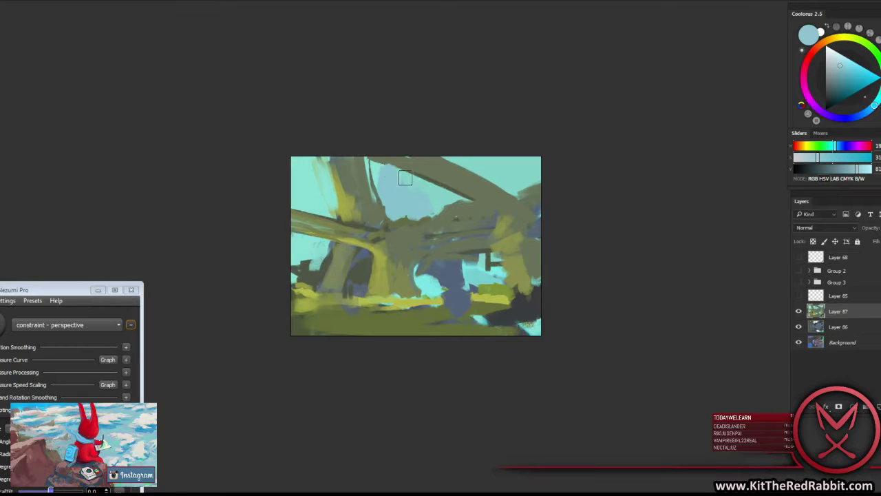
Sweep a yellow-olive diagonal across the beam and darken the cyan gap with grey-green and blue-grey.
alt+click(350, 243)
alt+click(379, 256)
drag(303, 224, 383, 253)
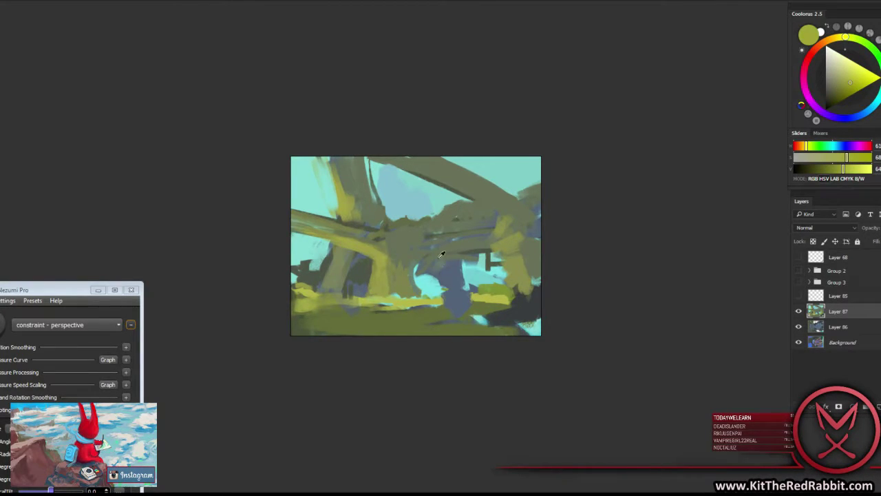
alt+click(428, 281)
alt+click(459, 267)
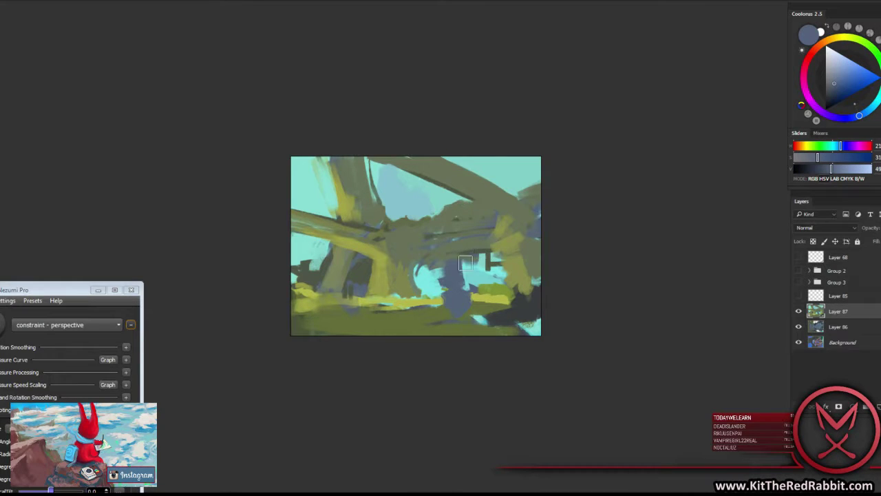
alt+click(453, 258)
mouse_move(452, 268)
mouse_down()
mouse_move(499, 256)
mouse_move(509, 289)
mouse_move(479, 291)
mouse_move(508, 287)
mouse_up()
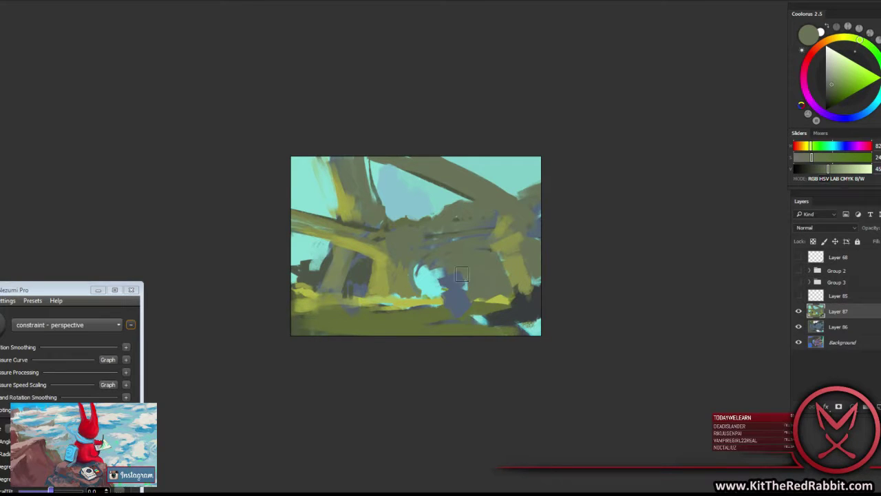
mouse_move(423, 275)
mouse_down()
mouse_move(468, 274)
mouse_move(437, 269)
mouse_up()
alt+click(464, 265)
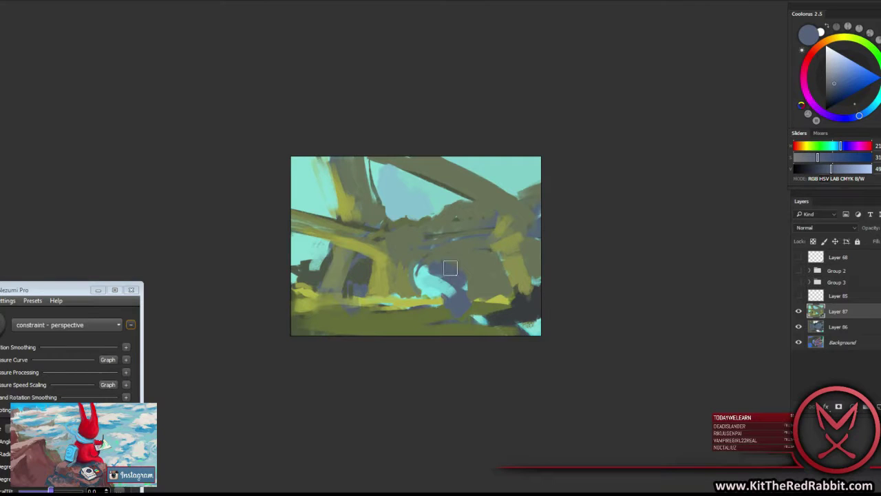
Touch up the left edge with darker grey-green and sample yellow from the trunk.
alt+click(309, 249)
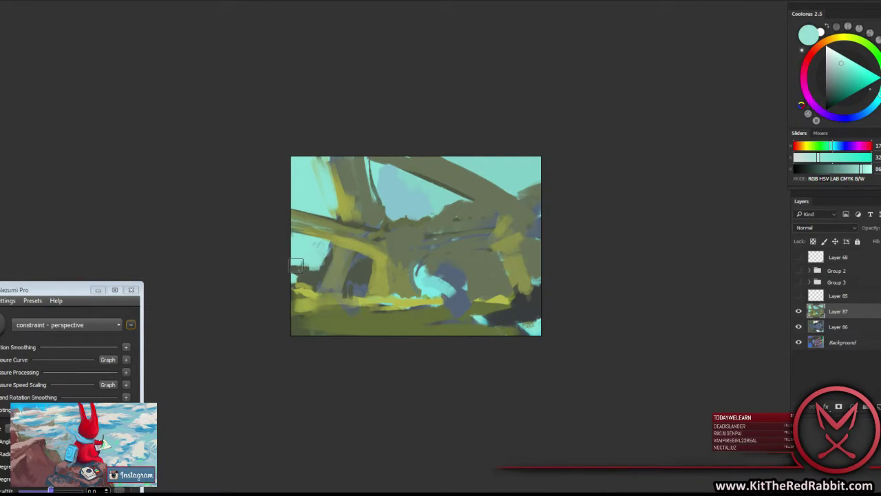
drag(324, 265, 311, 272)
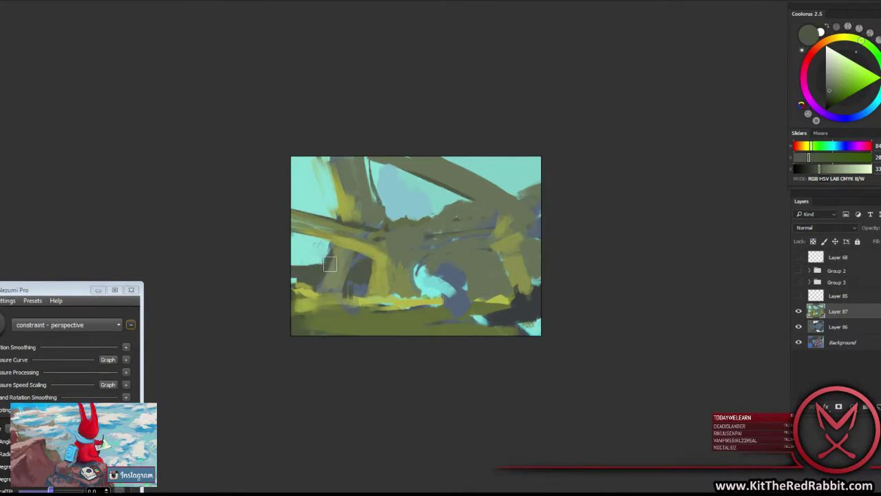
alt+click(315, 260)
alt+click(338, 238)
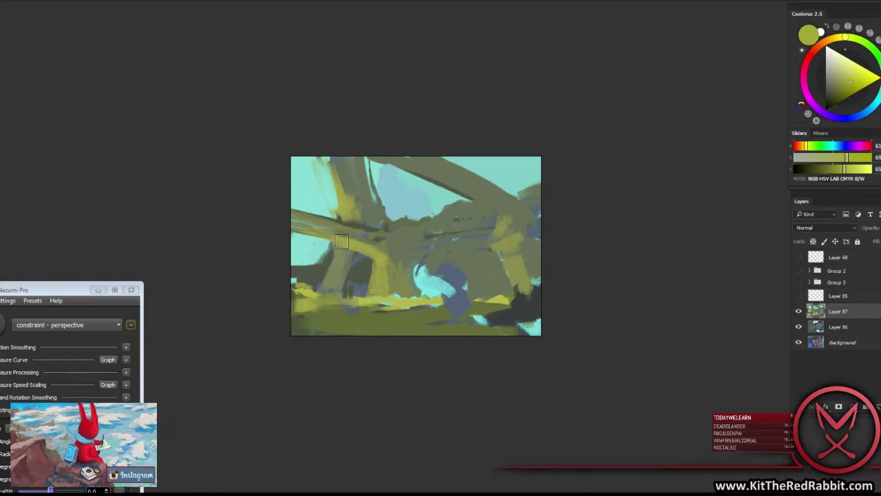
alt+click(396, 234)
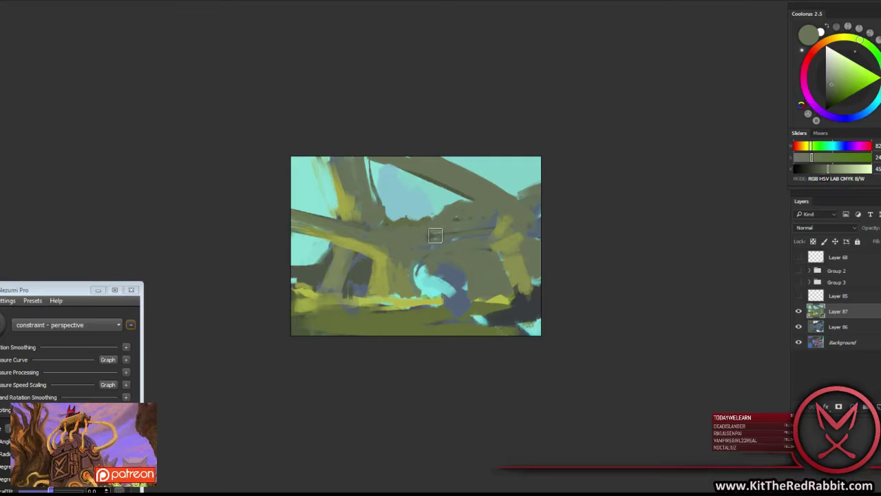
Mirror the canvas, then paint light cyan under the arch and over the upper-right sky.
key(h)
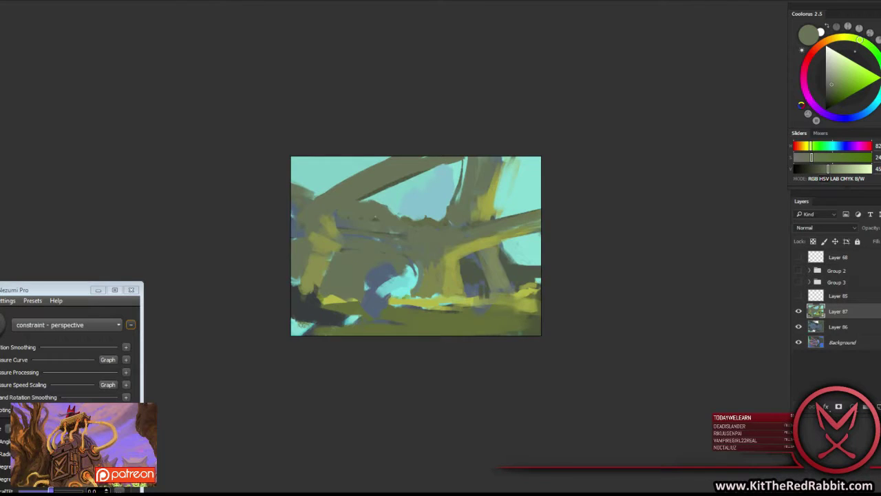
alt+click(405, 279)
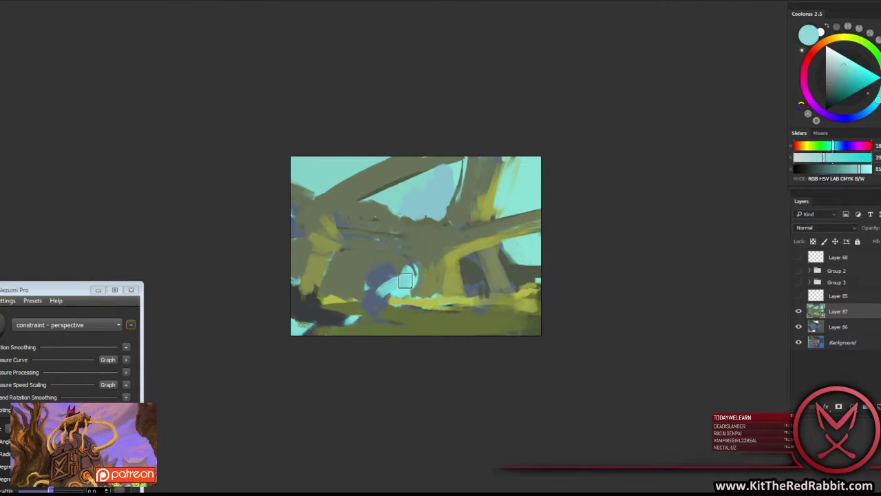
mouse_move(405, 276)
mouse_down()
mouse_move(382, 272)
mouse_move(400, 268)
mouse_up()
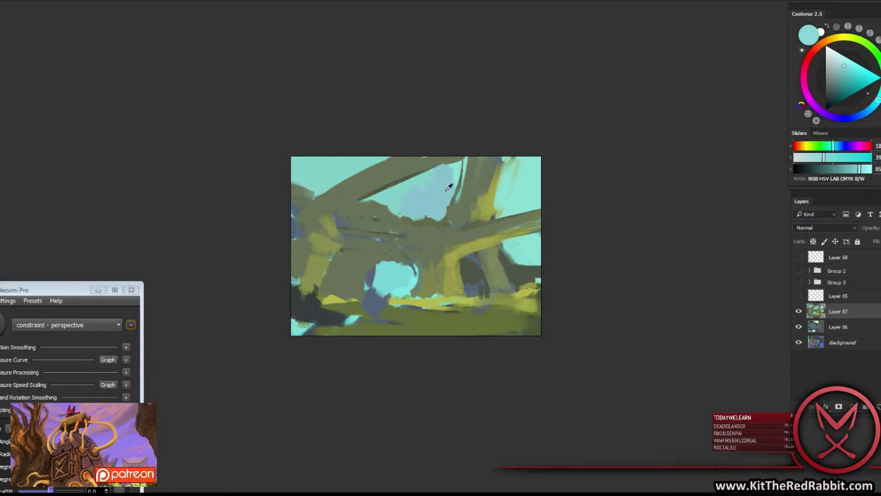
alt+click(495, 186)
mouse_move(513, 168)
mouse_down()
mouse_move(511, 192)
mouse_move(548, 191)
mouse_up()
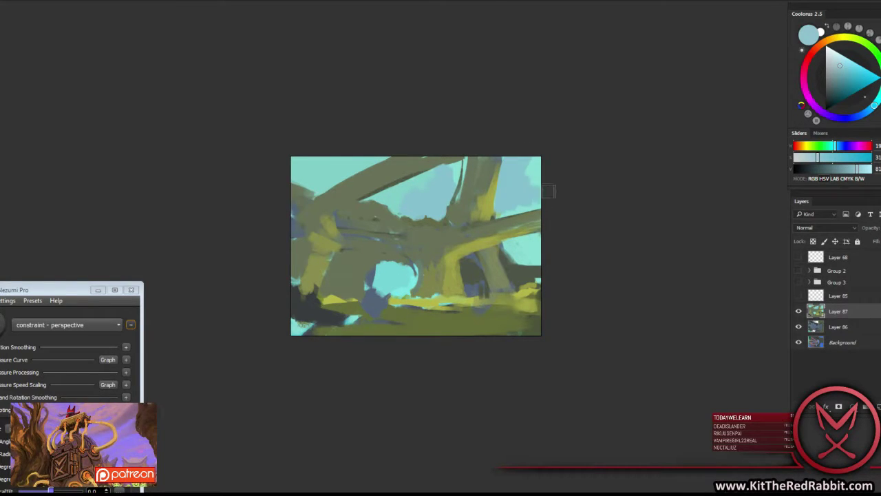
Sample olive tones from the beams and trunk and paint an olive stroke along the upper beam.
alt+click(474, 227)
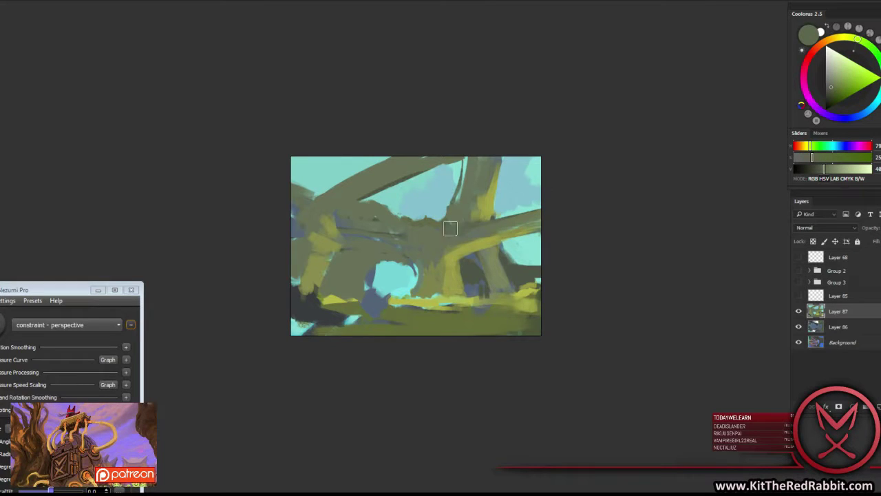
alt+click(435, 246)
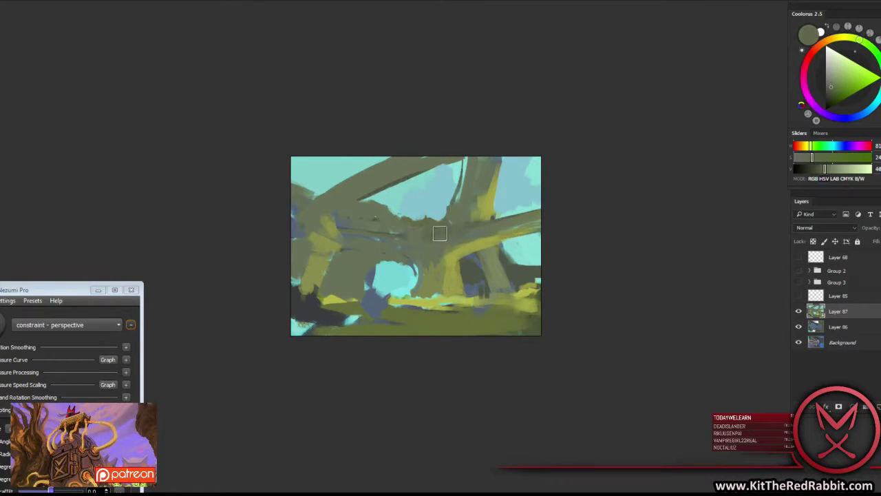
alt+click(497, 271)
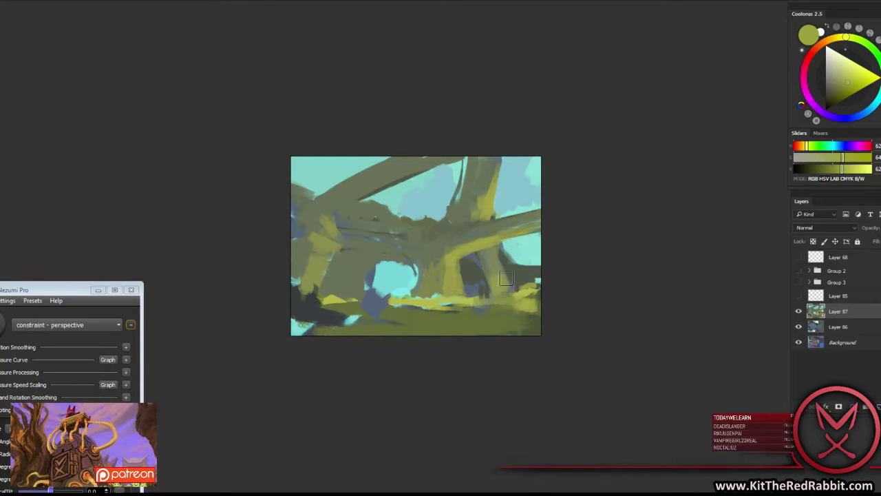
alt+click(496, 259)
alt+click(512, 283)
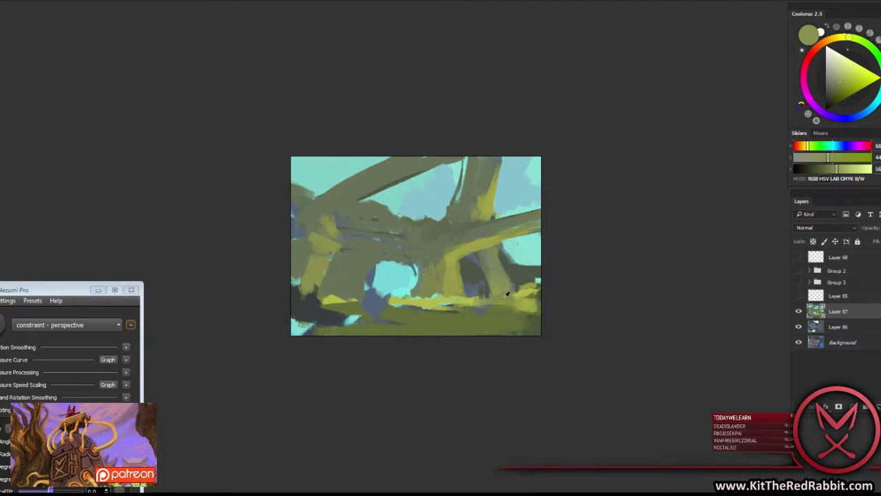
alt+click(476, 285)
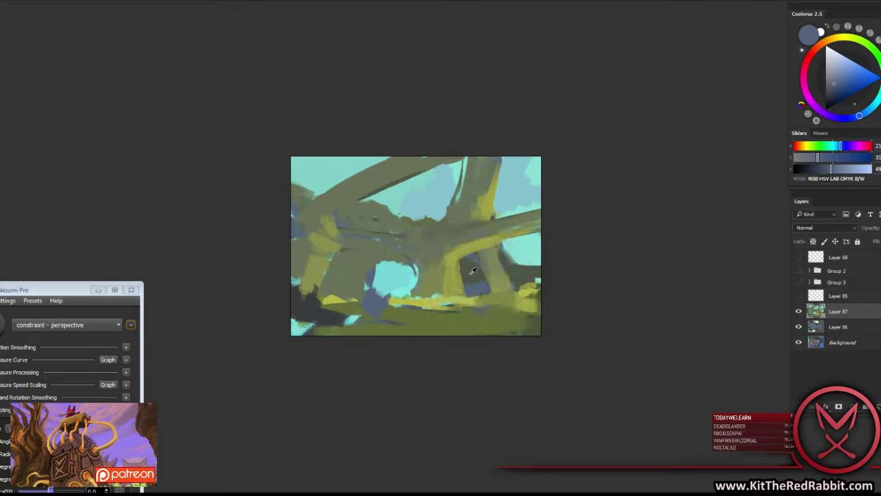
alt+click(471, 270)
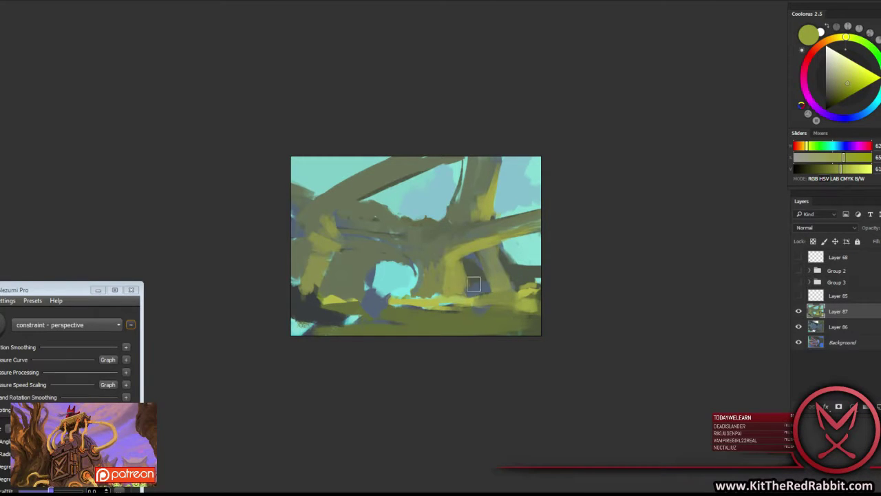
alt+click(470, 271)
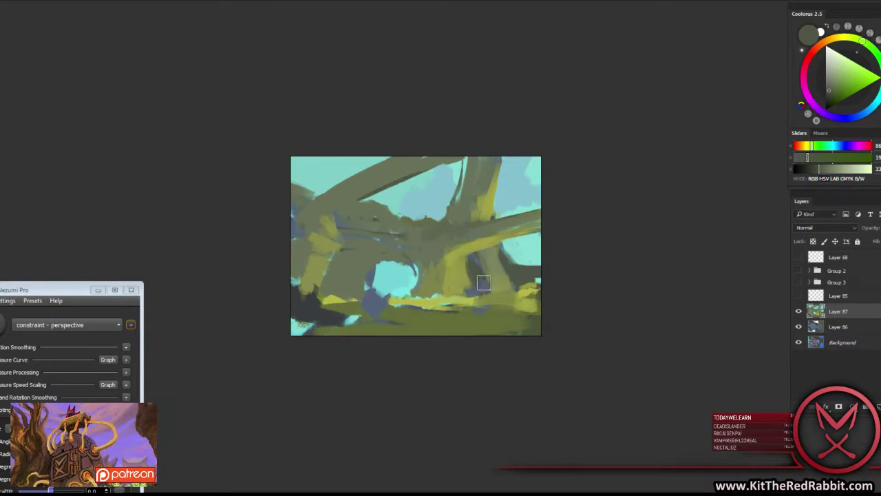
alt+click(482, 286)
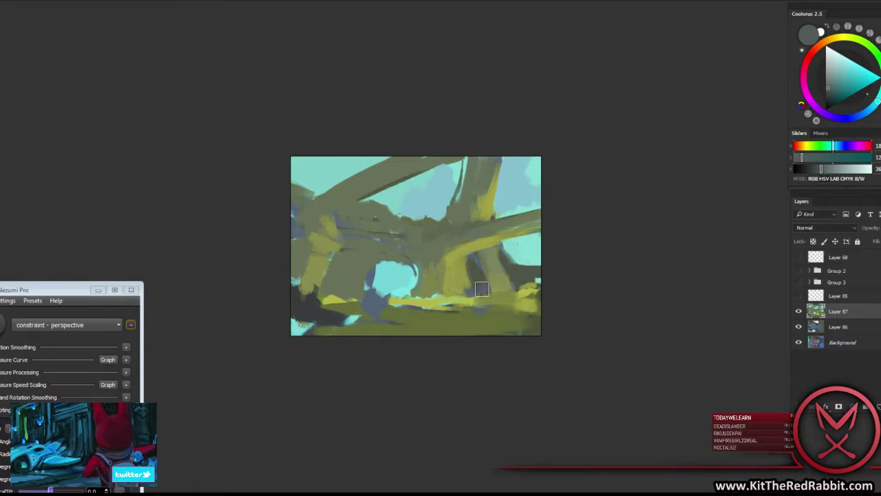
alt+click(491, 221)
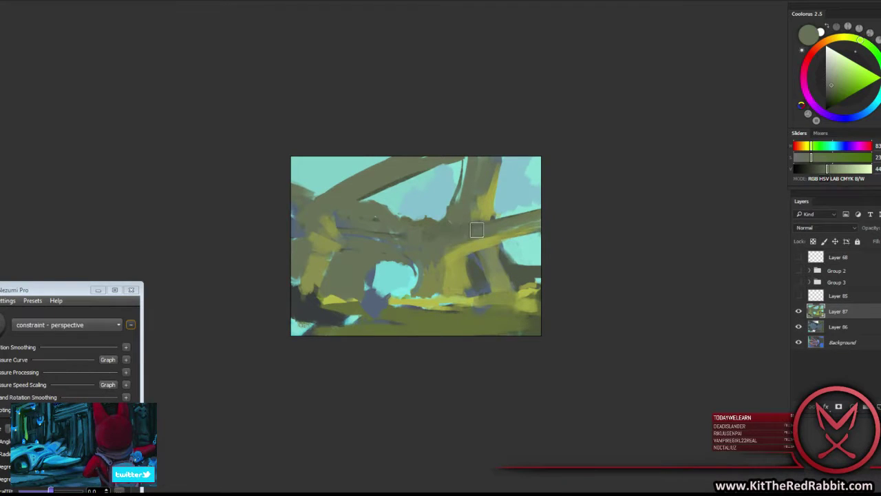
alt+click(469, 191)
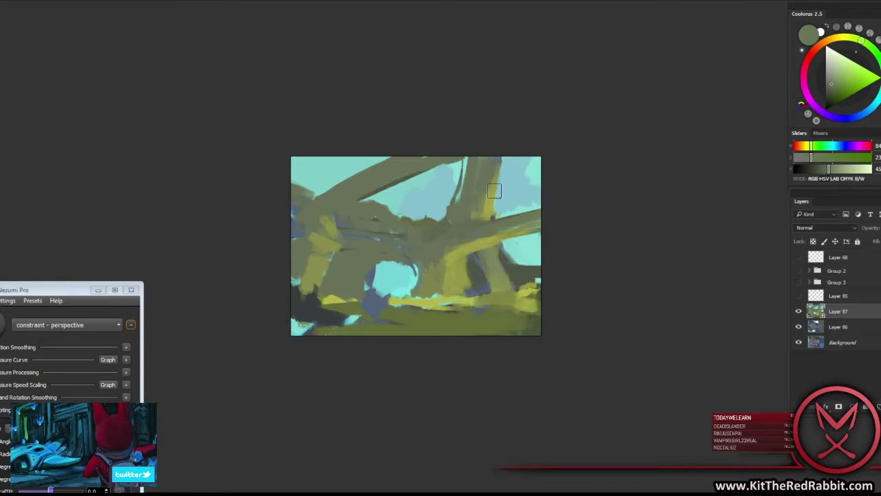
drag(501, 164, 488, 188)
Paint a darker olive stroke across the upper-left band.
alt+click(495, 183)
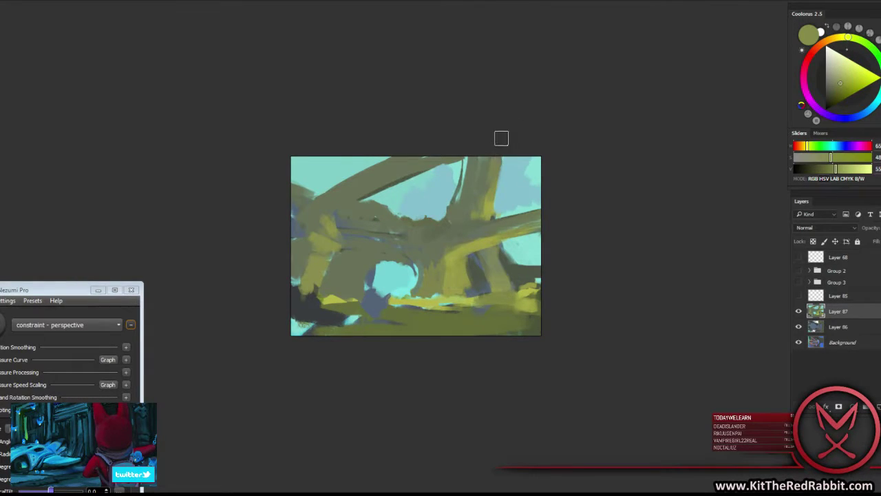
alt+click(499, 167)
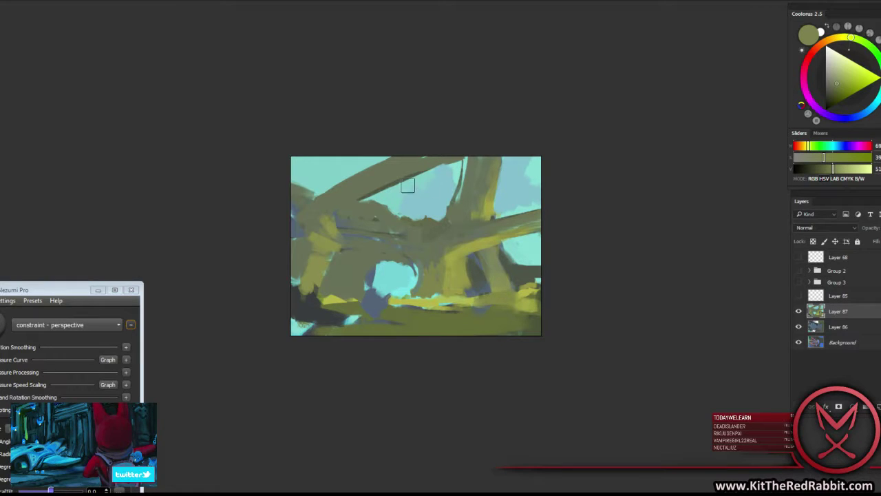
alt+click(325, 197)
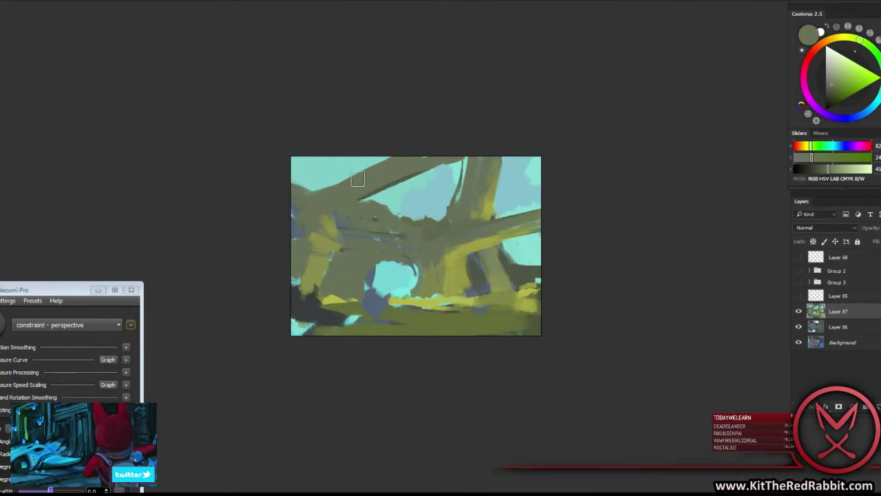
drag(375, 168, 335, 190)
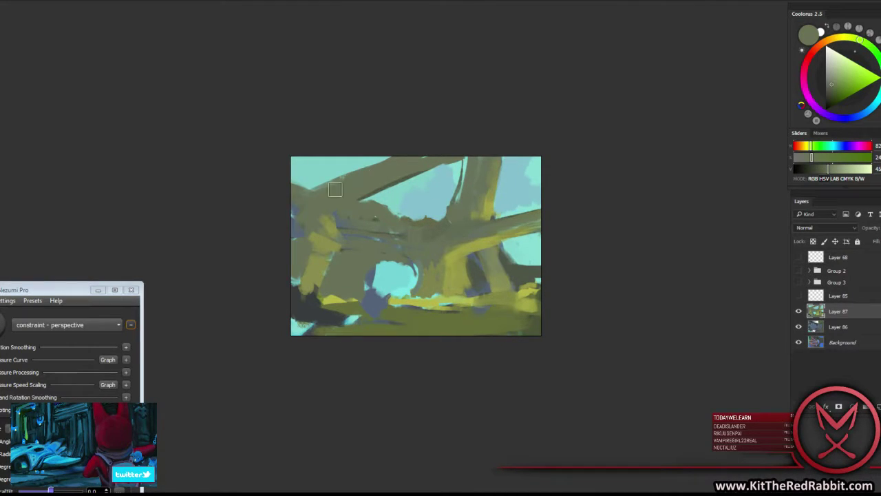
Paint light-cyan strokes down the centre of the canvas over the middle beams.
alt+click(448, 241)
alt+click(402, 203)
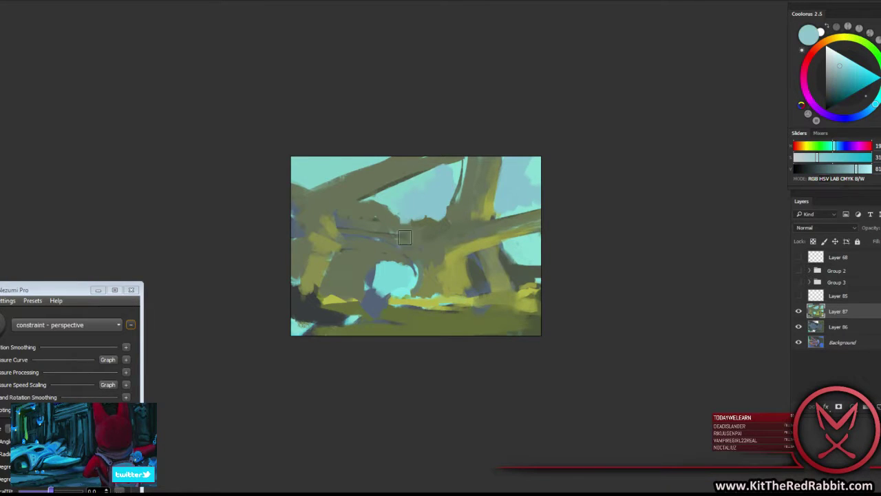
mouse_move(419, 206)
mouse_down()
mouse_move(390, 276)
mouse_move(408, 238)
mouse_move(372, 241)
mouse_move(381, 178)
mouse_move(450, 161)
mouse_up()
Repaint olive at the centre and add light-cyan sky strokes across the top and upper-left.
alt+click(418, 221)
drag(420, 231, 440, 196)
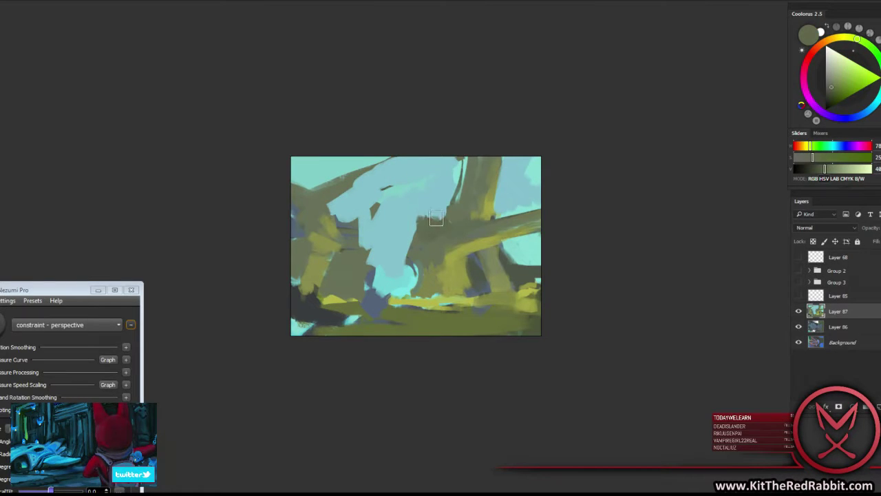
alt+click(459, 167)
drag(459, 167, 433, 158)
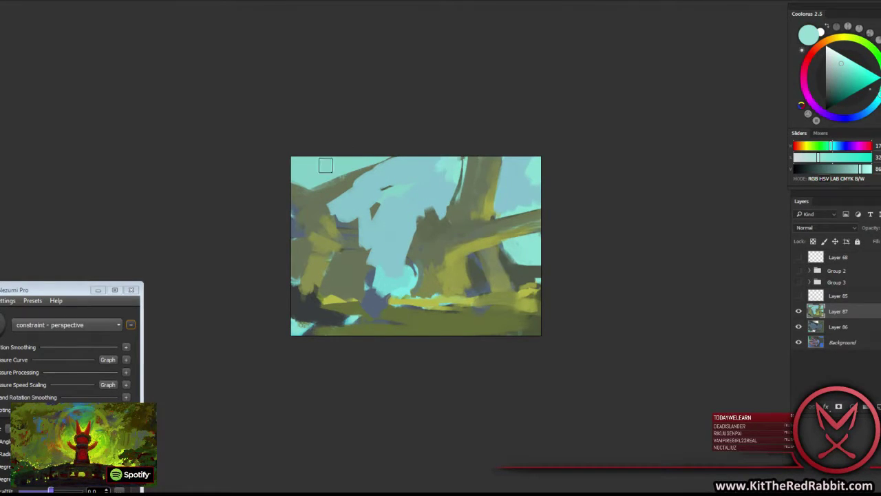
alt+click(326, 165)
mouse_move(331, 178)
mouse_down()
mouse_move(282, 202)
mouse_move(384, 230)
mouse_up()
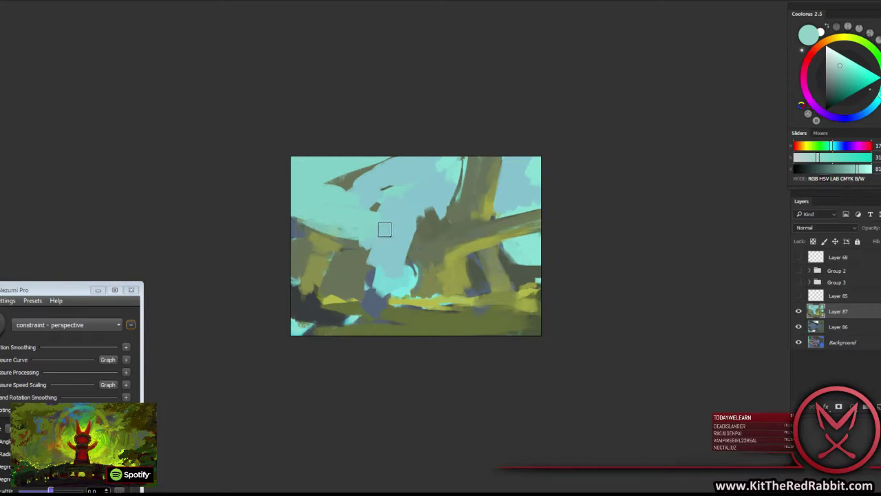
alt+click(390, 199)
mouse_move(390, 199)
mouse_down()
mouse_move(332, 206)
mouse_move(314, 179)
mouse_move(378, 162)
mouse_up()
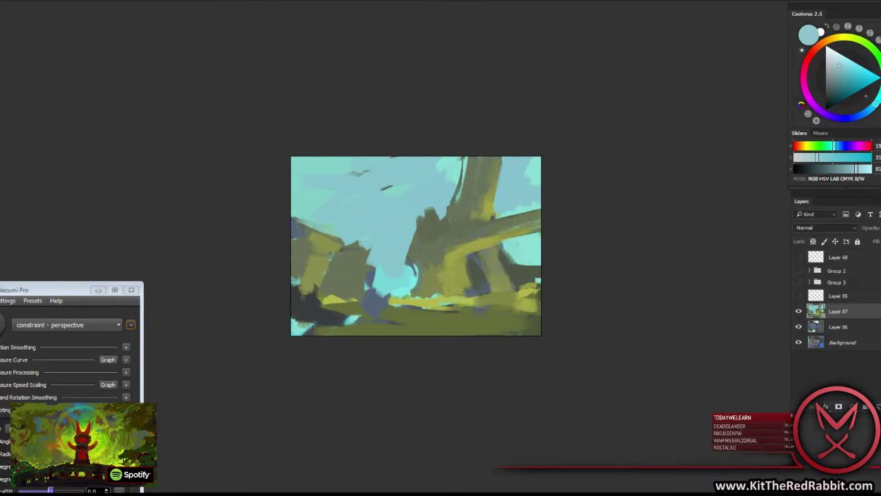
Paint dark olive up the trunk, reinforcing its left side and widening its upper-left edge.
alt+click(429, 209)
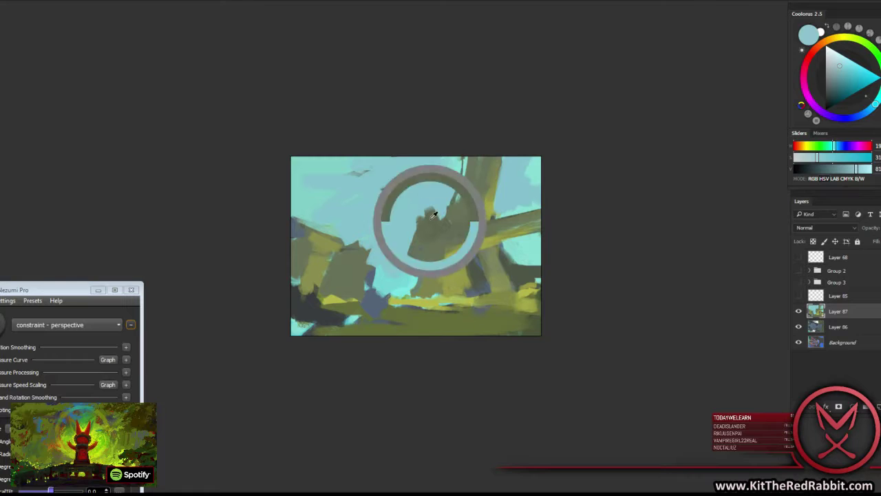
mouse_move(427, 216)
mouse_down()
mouse_move(417, 182)
mouse_move(429, 161)
mouse_move(433, 228)
mouse_move(421, 184)
mouse_up()
alt+click(412, 196)
alt+click(433, 231)
drag(418, 248, 421, 240)
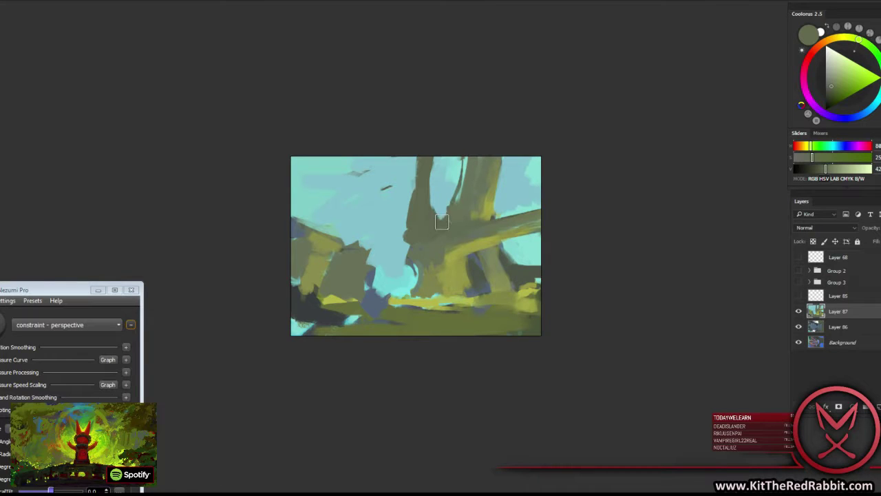
alt+click(421, 194)
drag(412, 189, 425, 176)
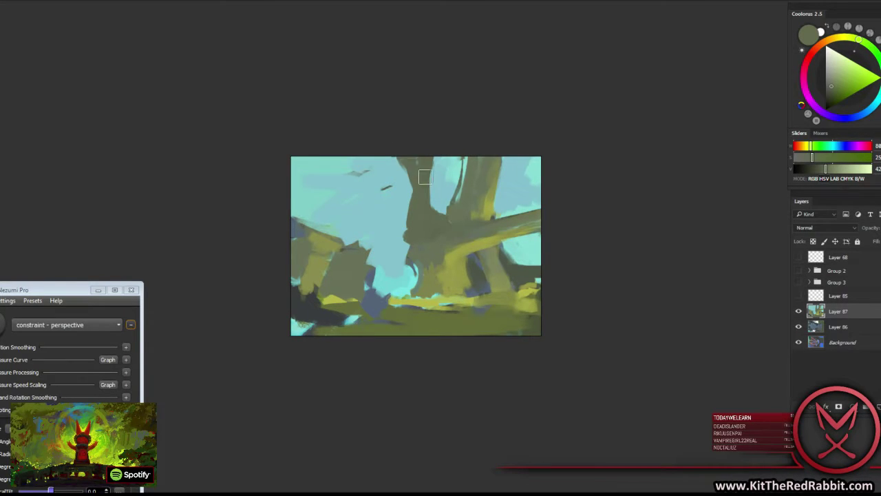
Add darker brushwork on the trunk and a dark olive stroke across the cyan gap.
alt+click(439, 176)
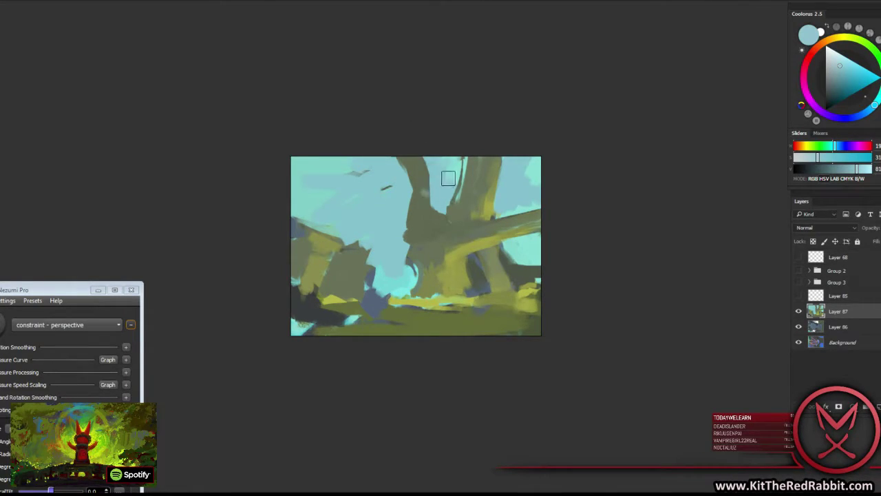
alt+click(423, 208)
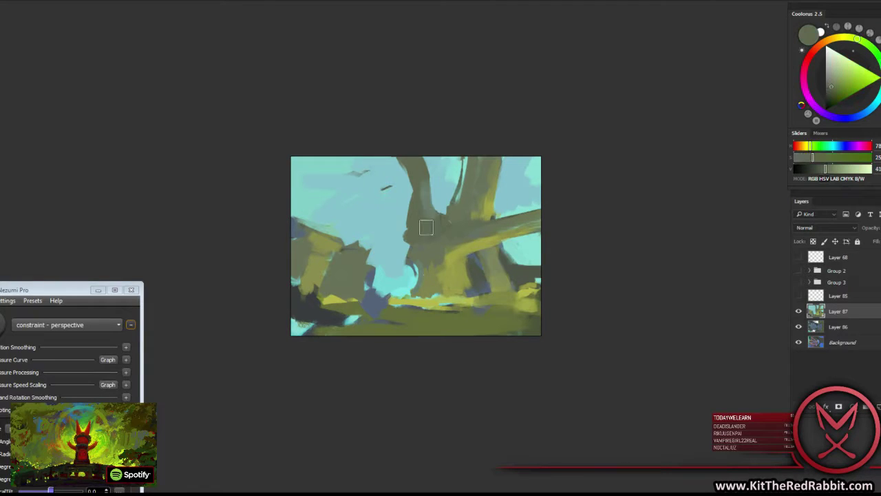
drag(423, 174, 429, 214)
alt+click(444, 251)
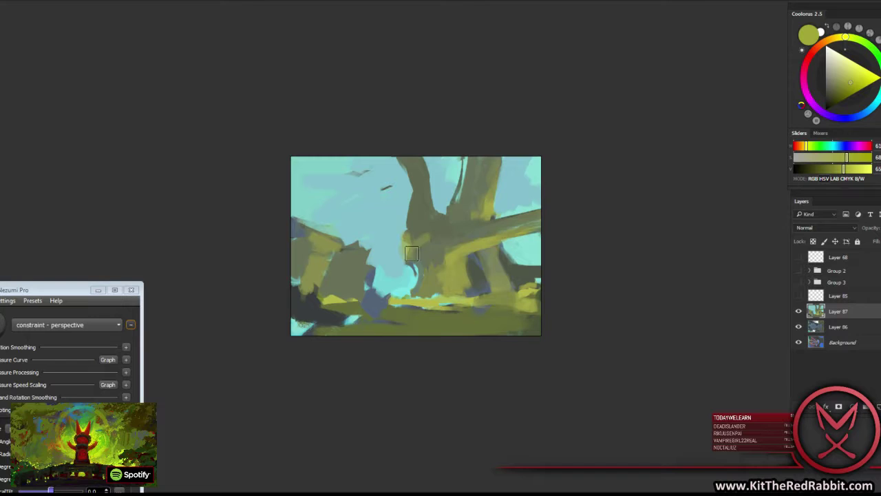
alt+click(428, 237)
drag(401, 245, 434, 239)
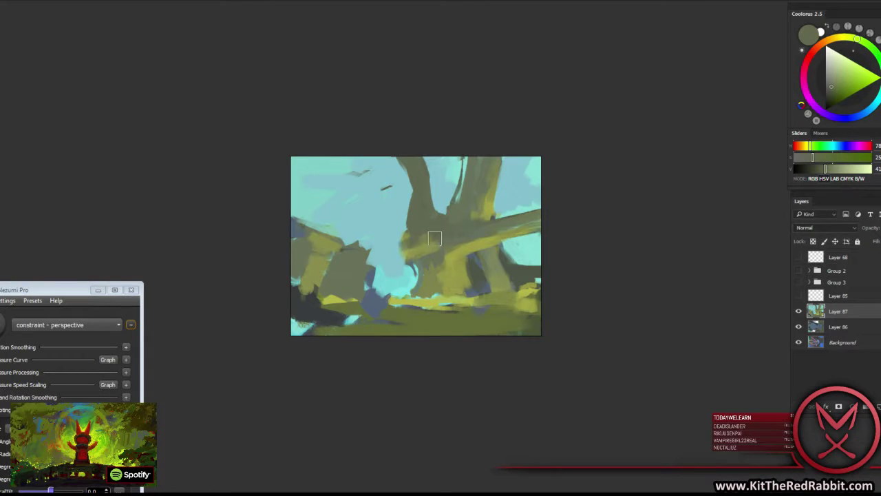
Sample olive and dark green tones and paint dark green shading onto the tree.
alt+click(428, 249)
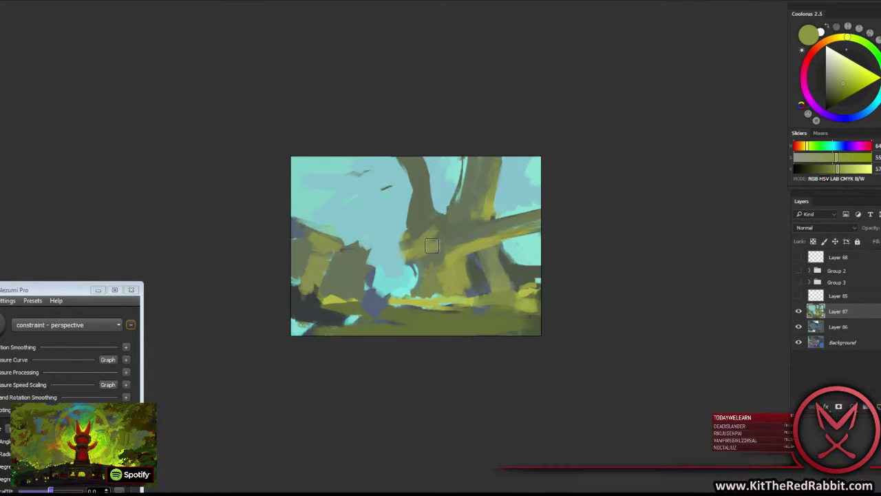
alt+click(430, 272)
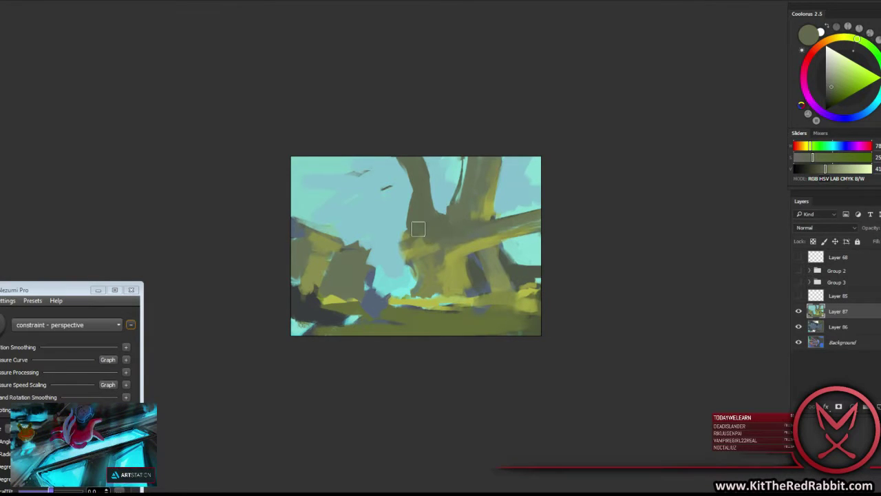
alt+click(420, 294)
alt+click(436, 258)
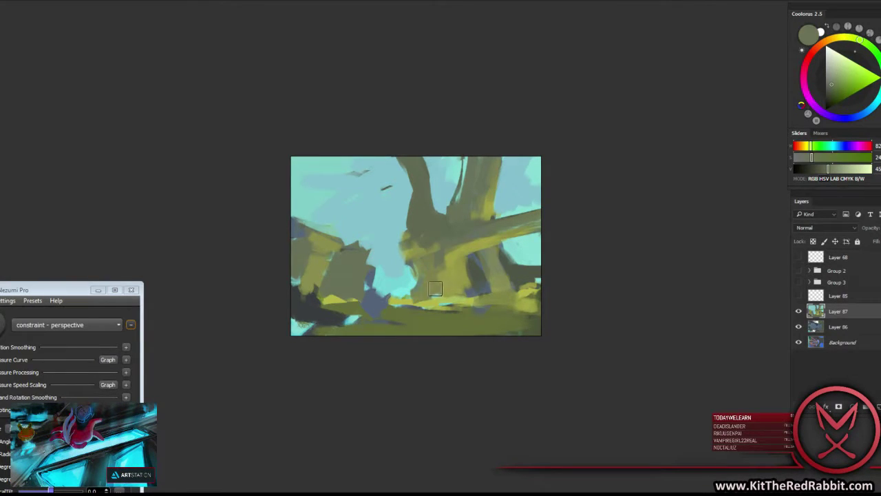
alt+click(422, 198)
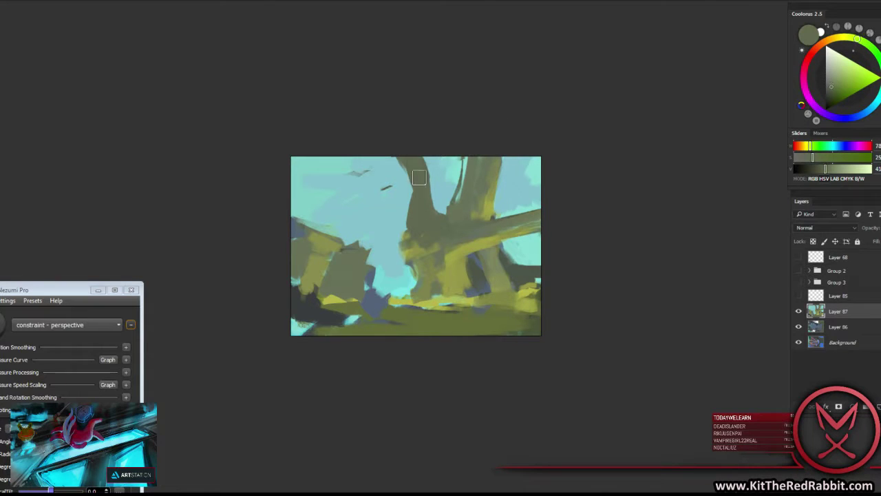
alt+click(398, 184)
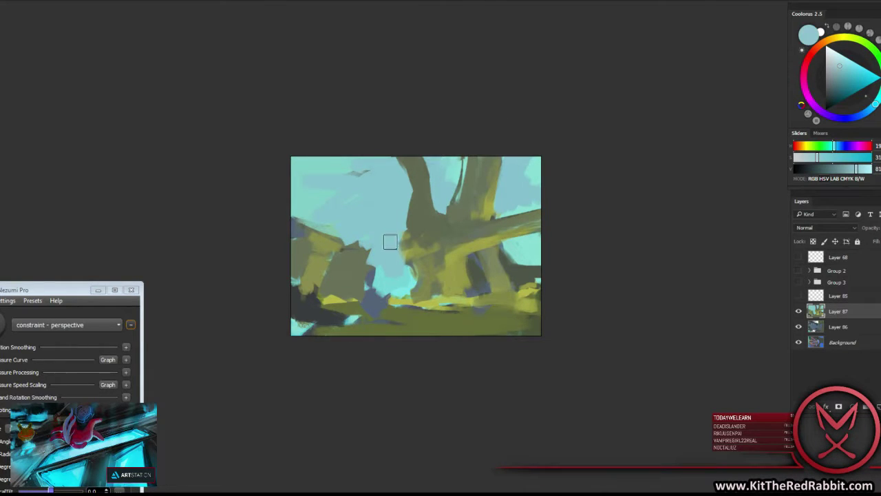
alt+click(416, 246)
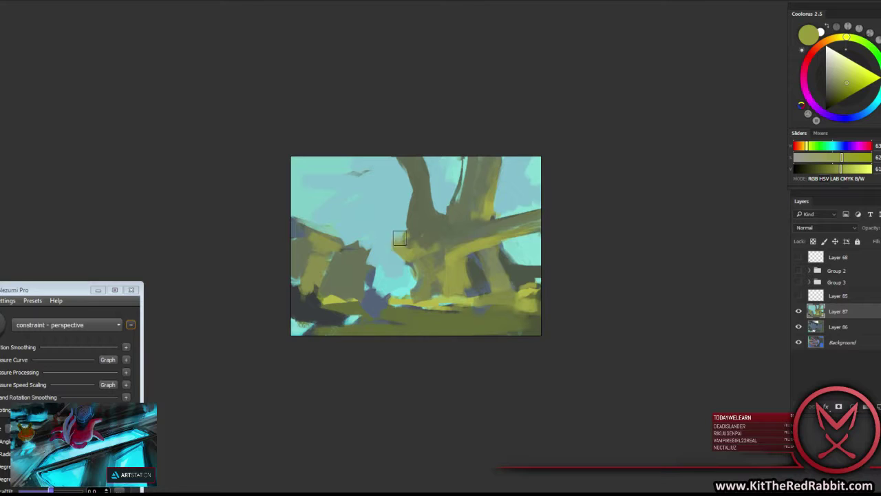
alt+click(398, 237)
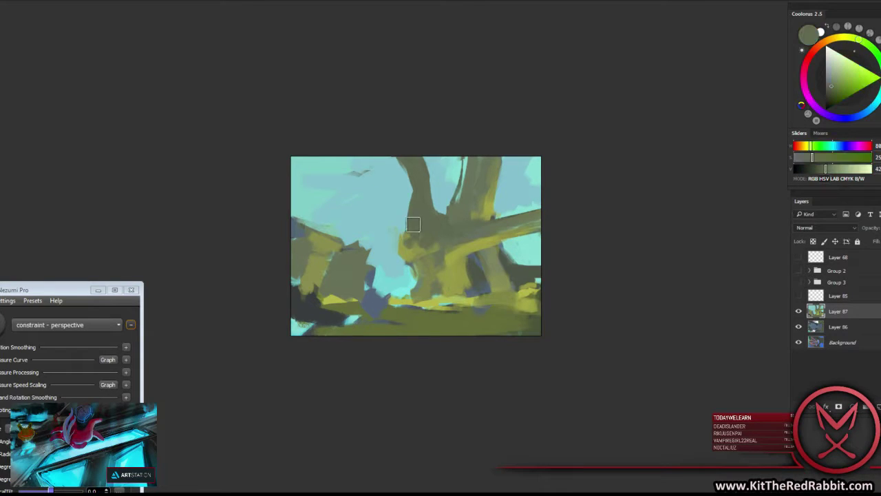
alt+click(459, 251)
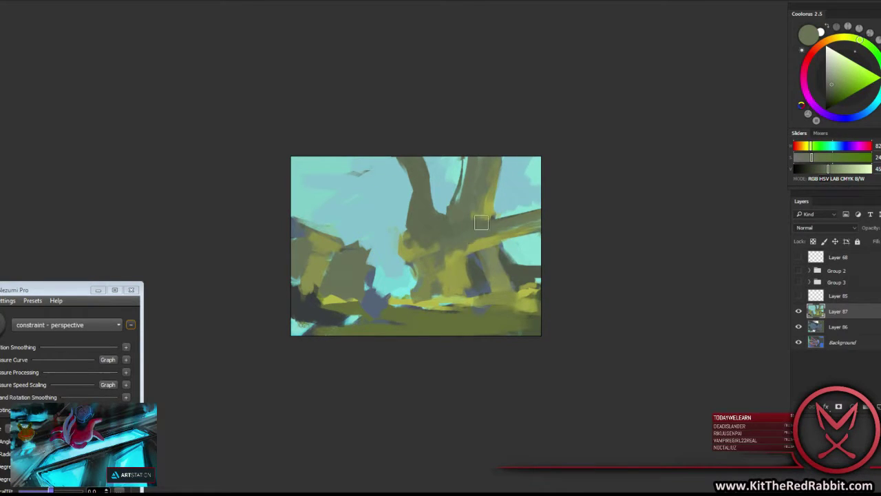
alt+click(482, 221)
alt+click(468, 229)
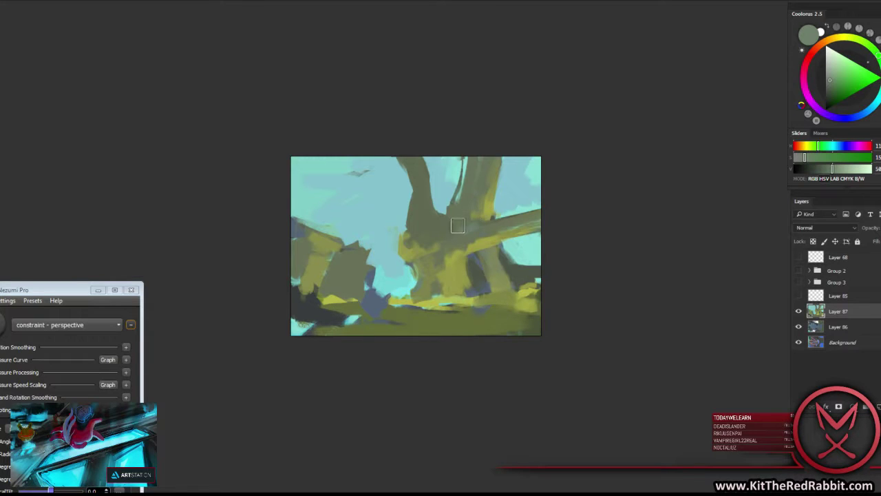
alt+click(454, 238)
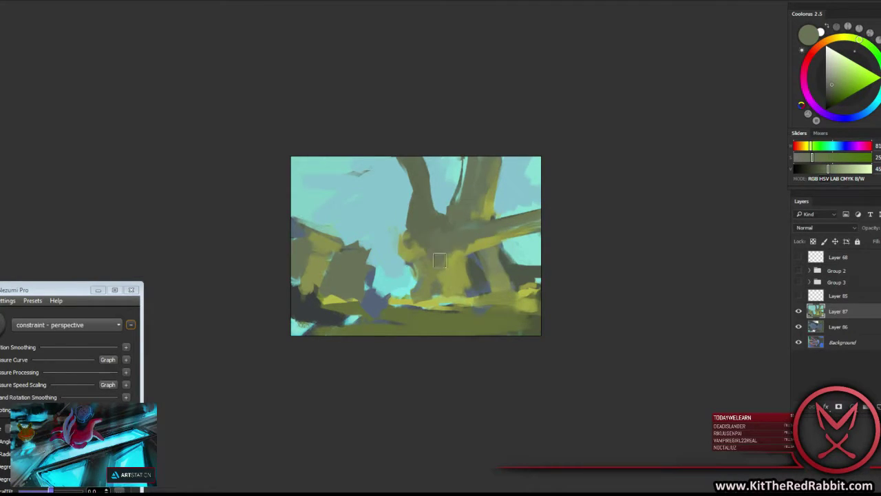
alt+click(461, 252)
alt+click(464, 236)
alt+click(475, 271)
mouse_move(476, 272)
mouse_down()
mouse_move(482, 292)
mouse_move(492, 282)
mouse_up()
Paint a dark green foliage blob into the sky gap at the tree base.
alt+click(507, 274)
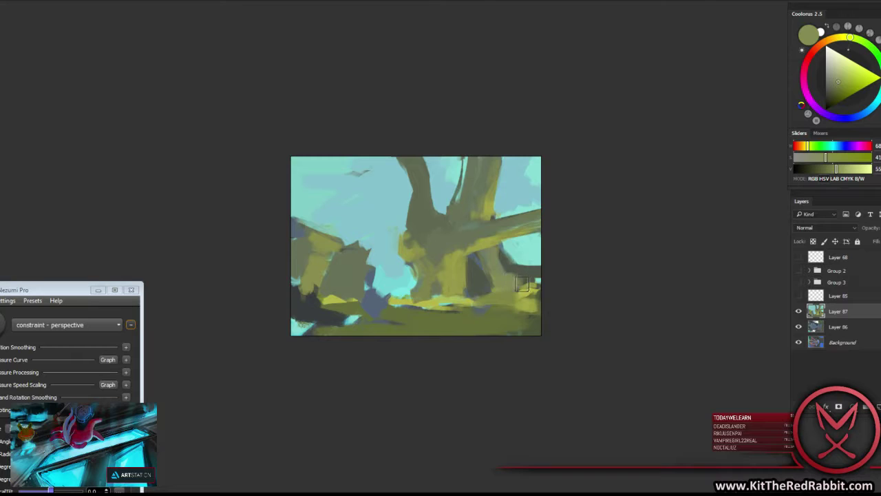
alt+click(528, 274)
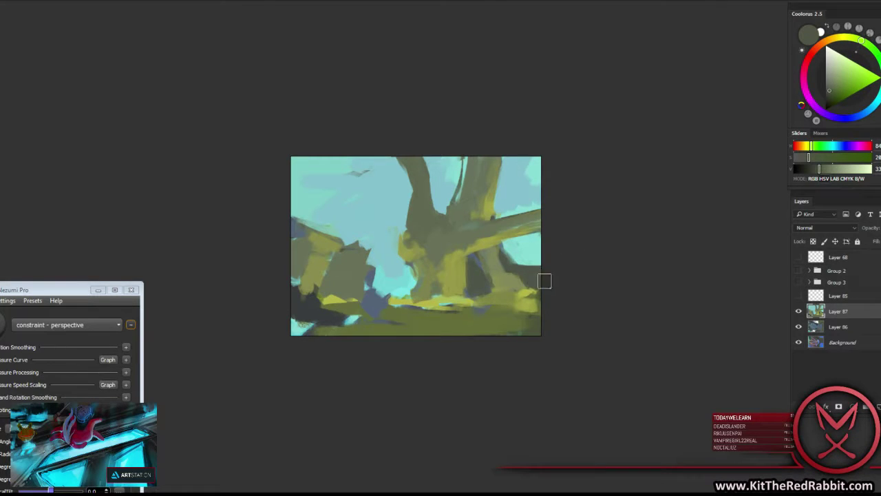
mouse_move(396, 263)
mouse_down()
mouse_move(409, 295)
mouse_move(416, 275)
mouse_move(379, 292)
mouse_move(380, 270)
mouse_move(385, 284)
mouse_up()
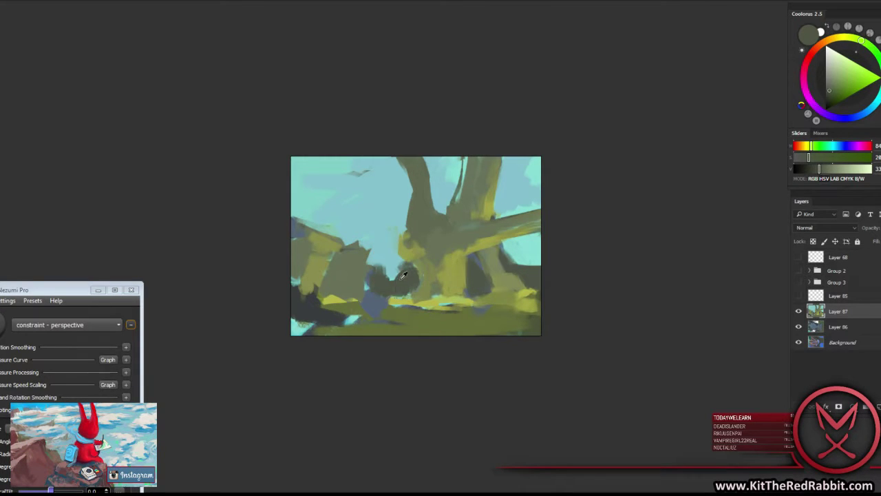
Darken the cyan patch at the tree base and paint sky cyan over the trunk top.
drag(404, 275, 408, 251)
alt+click(408, 251)
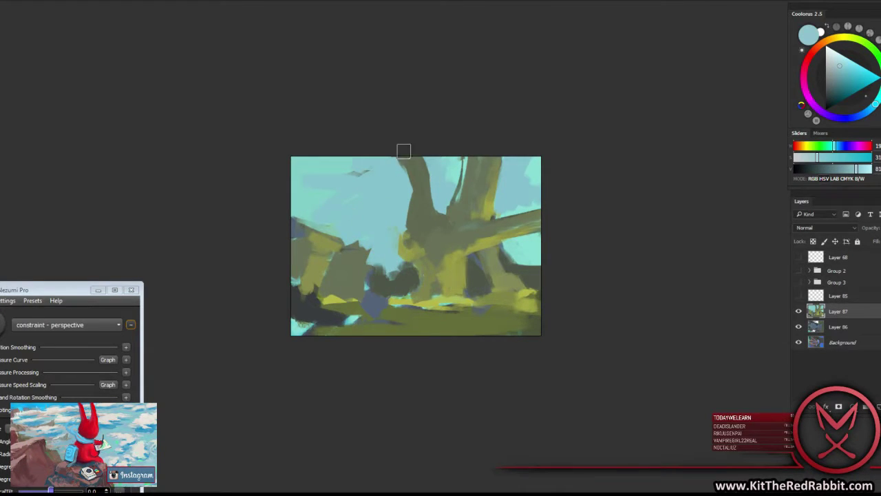
drag(403, 150, 430, 207)
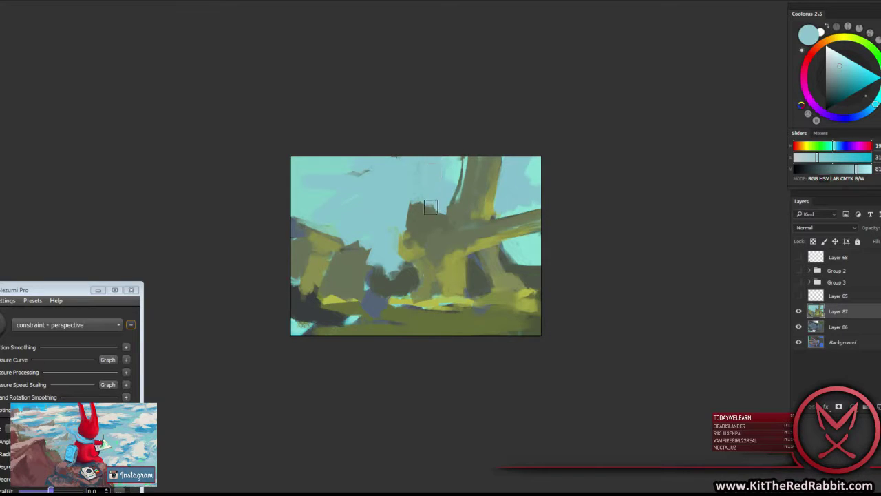
Paint dark olive branches across the upper middle and upper-left, with a yellow-olive trunk highlight.
alt+click(420, 215)
drag(413, 209, 400, 226)
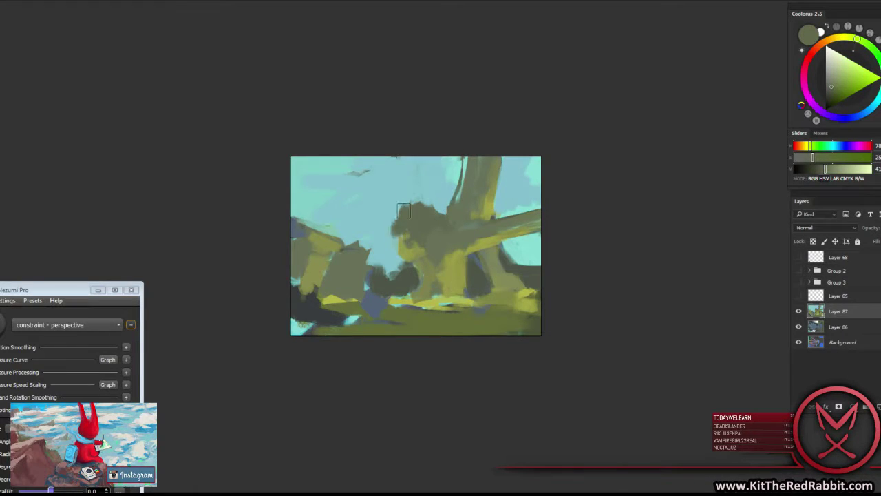
alt+click(410, 248)
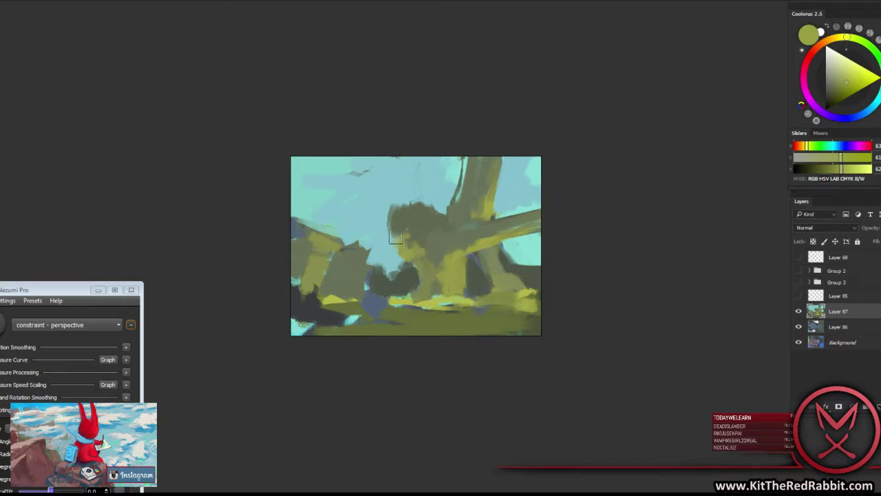
alt+click(402, 222)
mouse_move(401, 221)
mouse_down()
mouse_move(379, 193)
mouse_move(303, 160)
mouse_move(377, 203)
mouse_up()
mouse_move(279, 169)
mouse_down()
mouse_move(380, 209)
mouse_move(384, 196)
mouse_up()
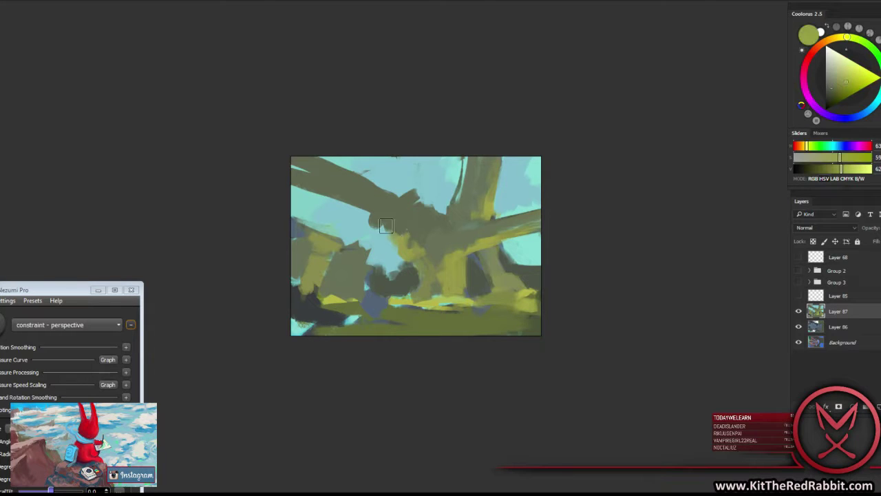
alt+click(407, 232)
drag(407, 234, 364, 215)
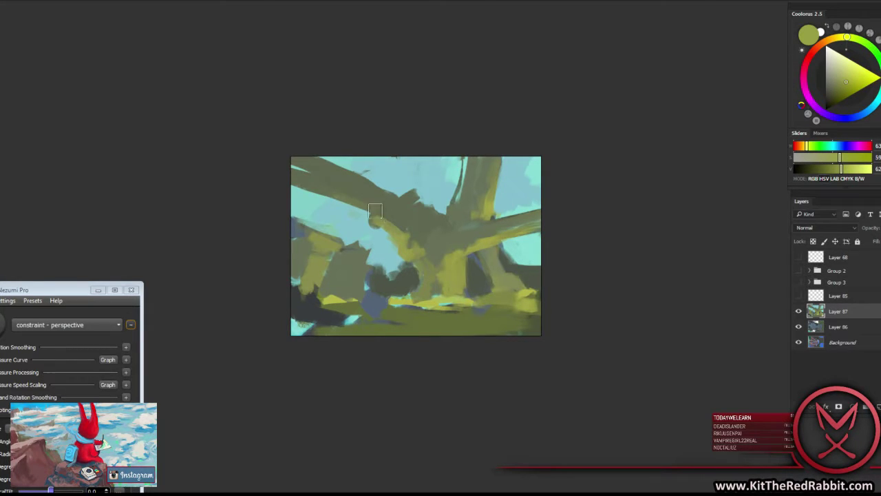
drag(290, 175, 388, 215)
Add dark olive strokes near the tree base and in the lower middle.
alt+click(391, 211)
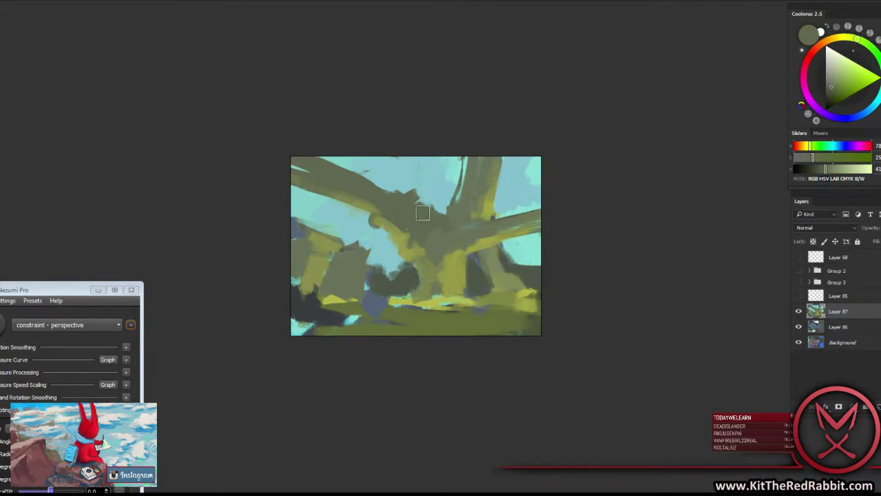
alt+click(430, 192)
alt+click(356, 234)
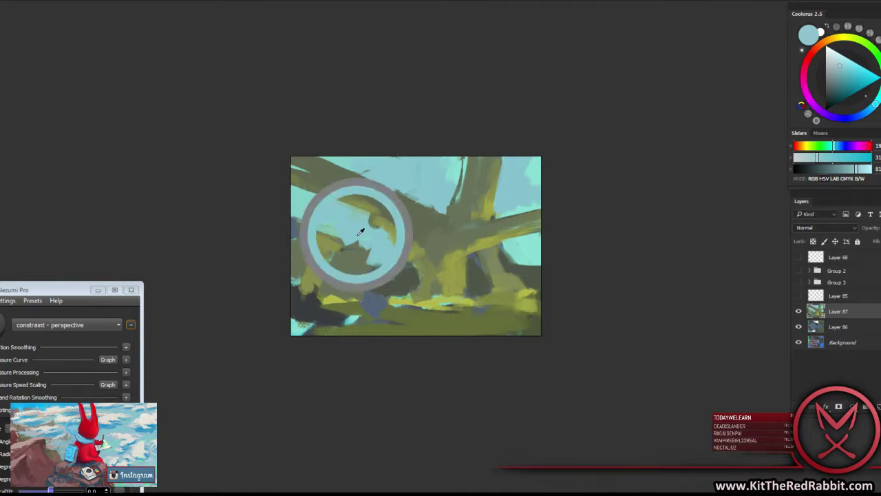
alt+click(417, 279)
drag(412, 289, 397, 297)
alt+click(401, 302)
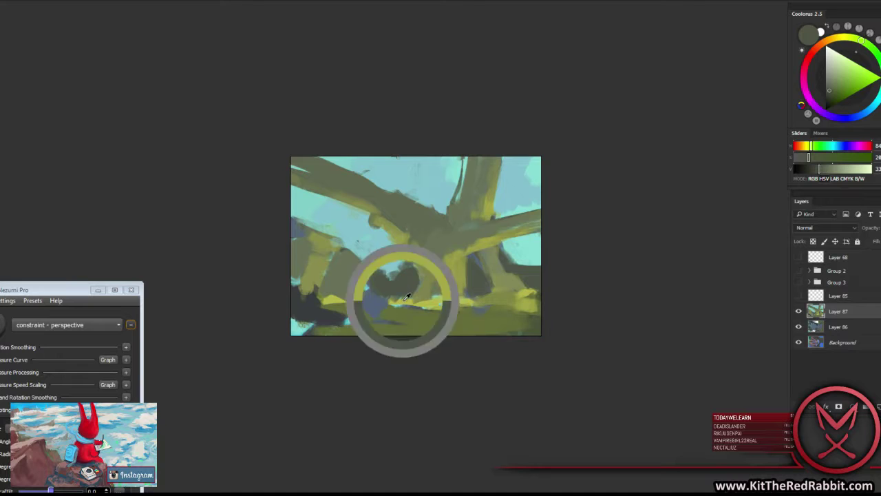
alt+click(412, 310)
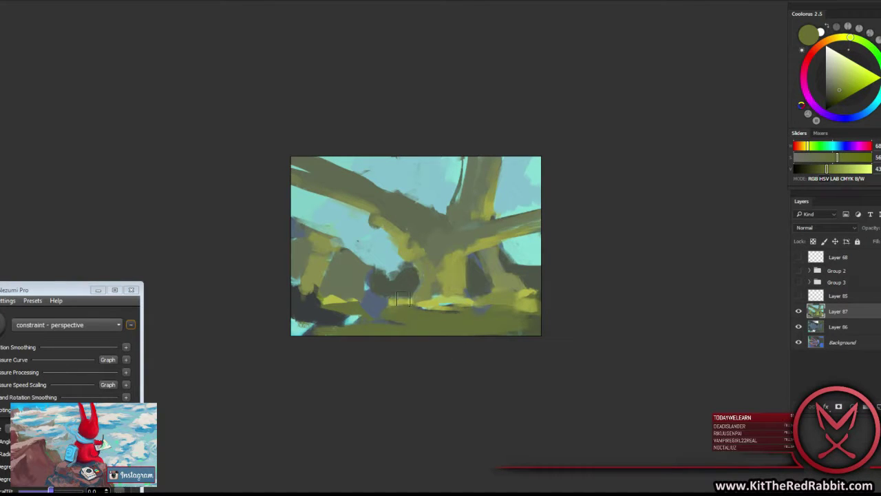
alt+click(360, 276)
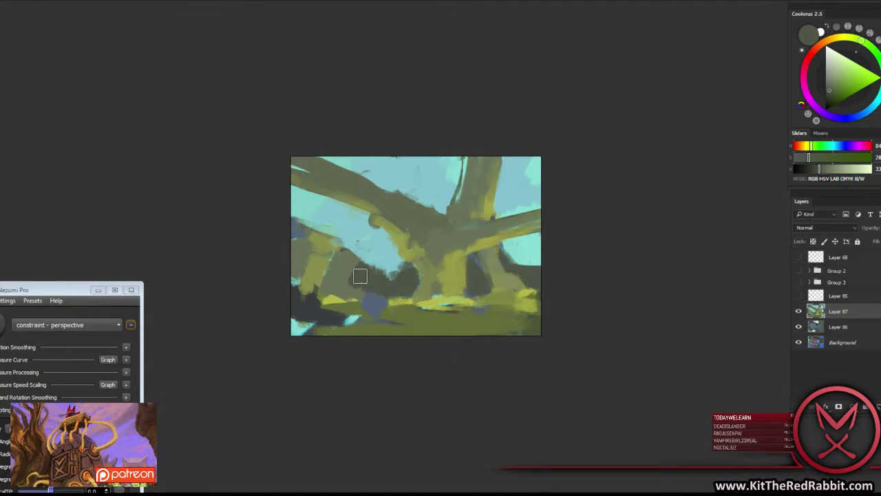
drag(360, 276, 351, 266)
Paint light cyan sky along the left edge and over the dark hills left of centre.
alt+click(325, 215)
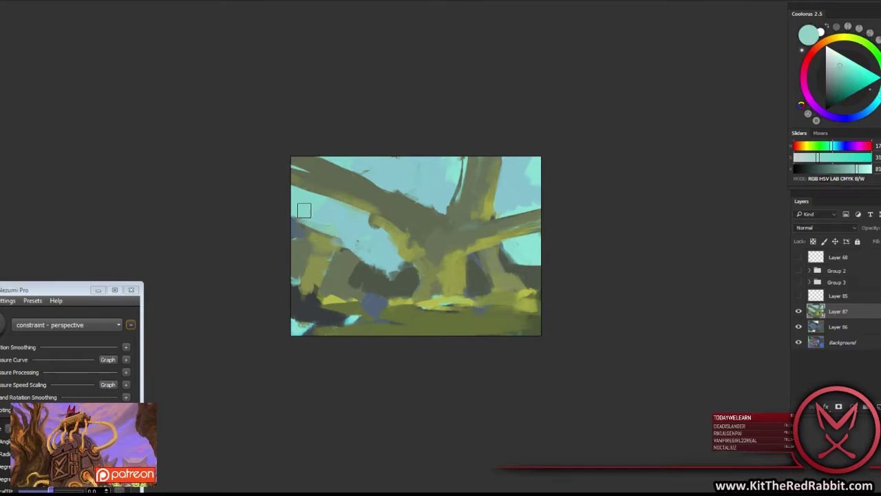
drag(303, 207, 296, 230)
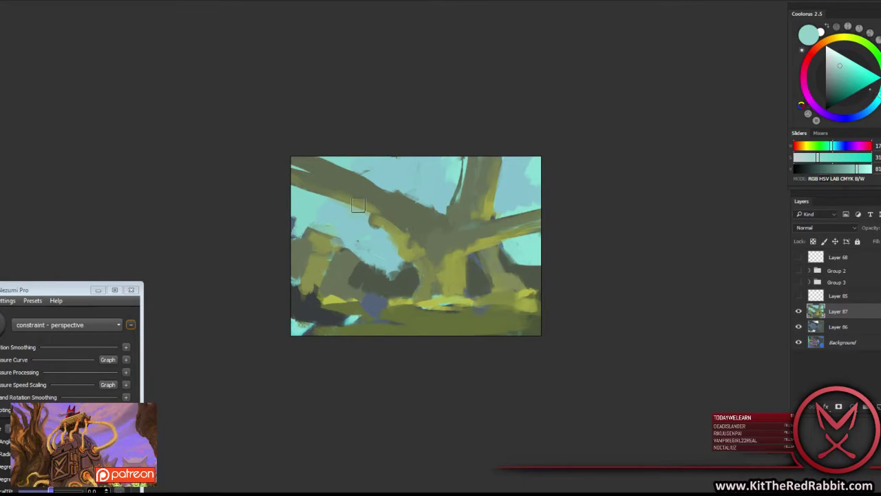
alt+click(404, 208)
alt+click(377, 210)
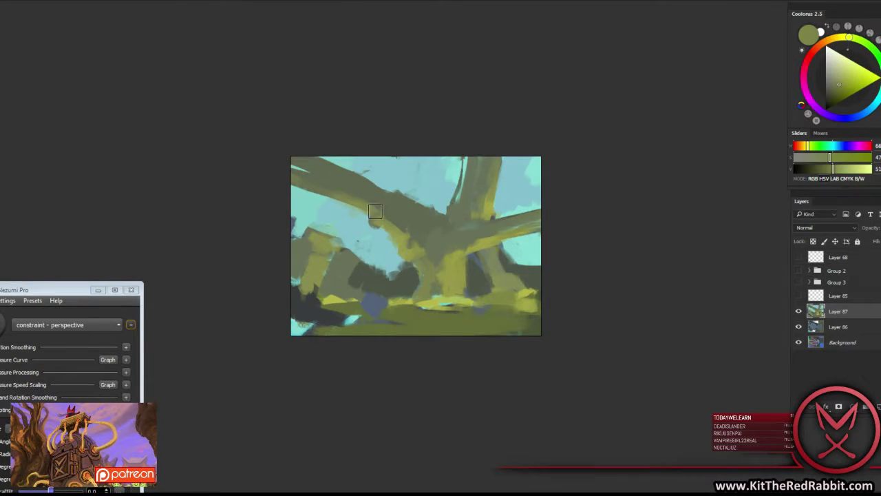
alt+click(371, 212)
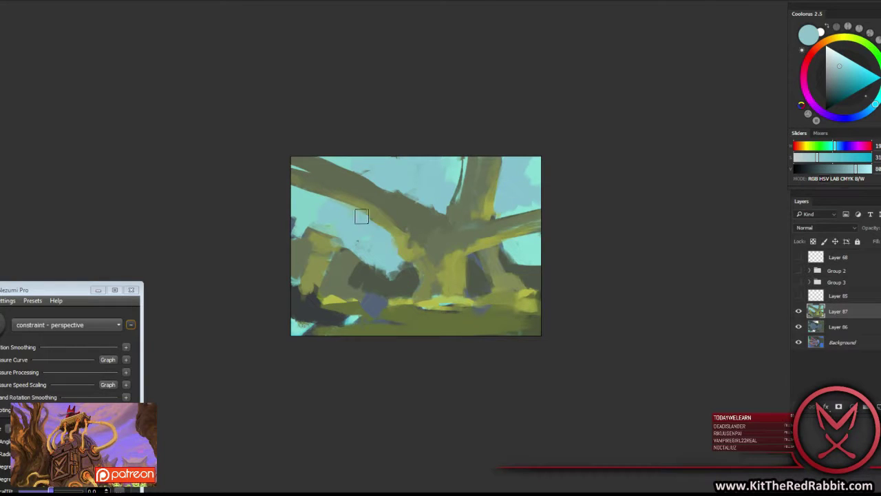
alt+click(397, 237)
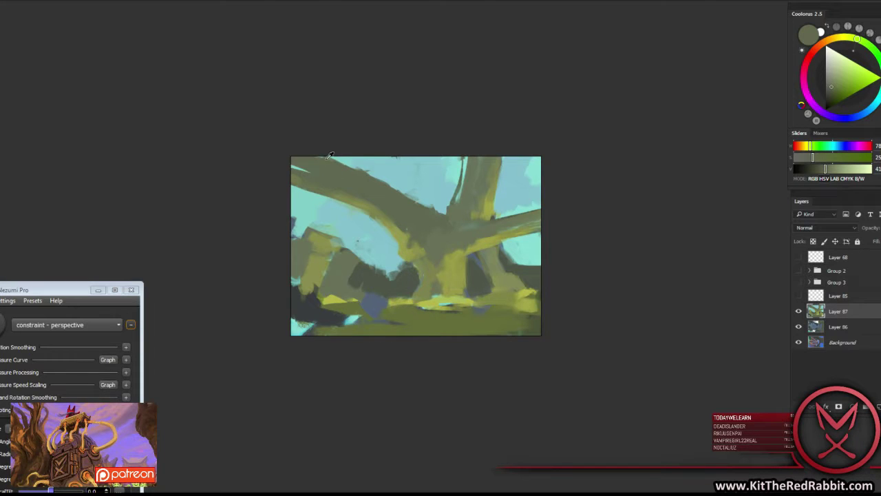
alt+click(297, 180)
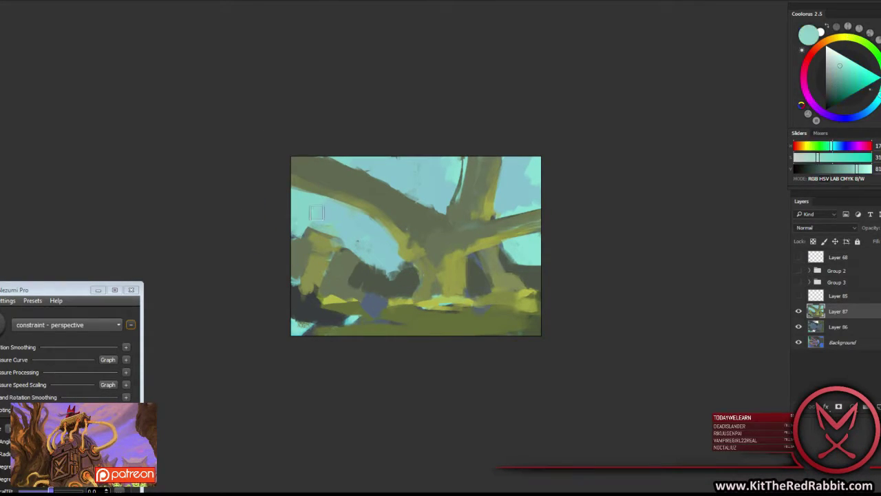
alt+click(361, 226)
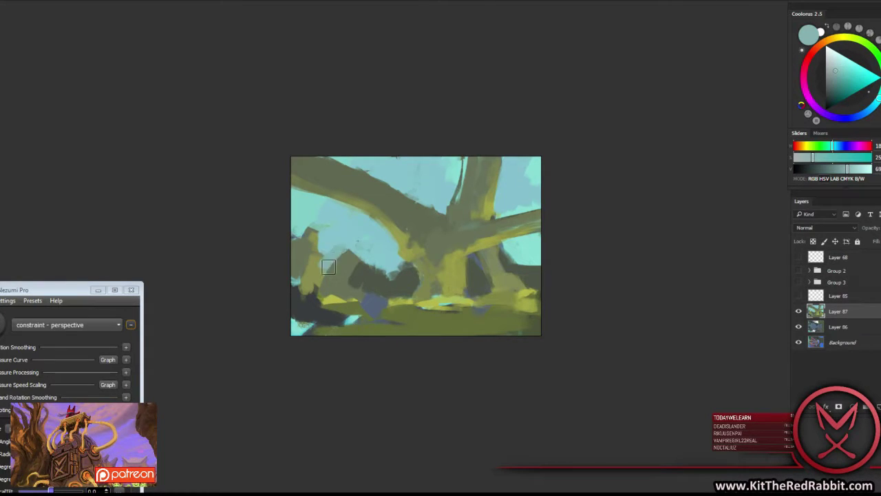
mouse_move(323, 270)
mouse_down()
mouse_move(364, 256)
mouse_move(347, 259)
mouse_up()
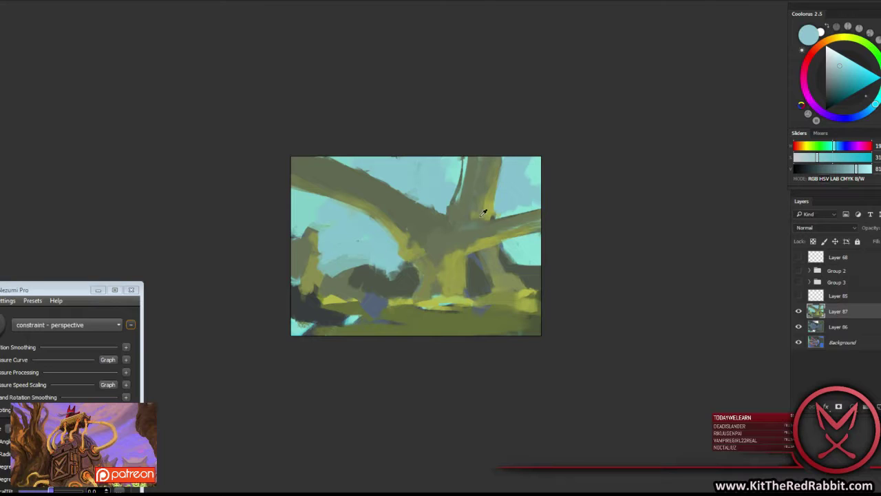
Tune a brighter, saturated cyan and paint a sky gap between the upper branches.
alt+click(463, 187)
alt+click(455, 174)
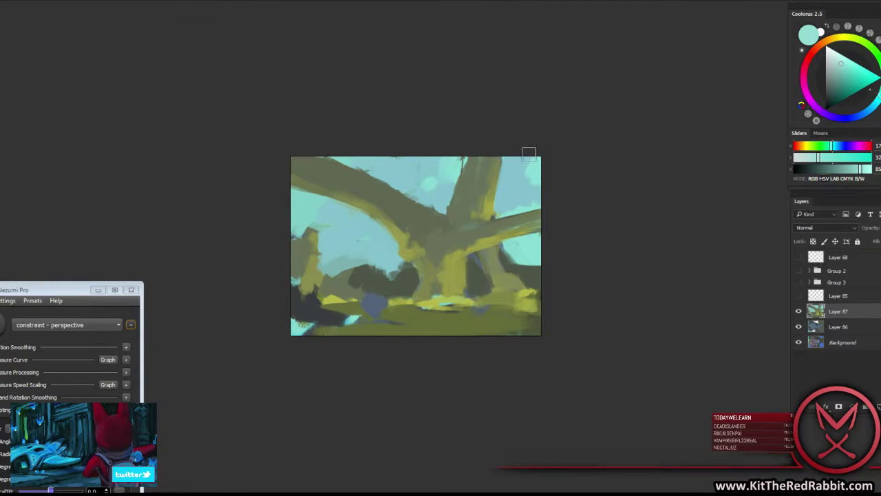
alt+click(510, 191)
alt+click(537, 163)
alt+click(525, 185)
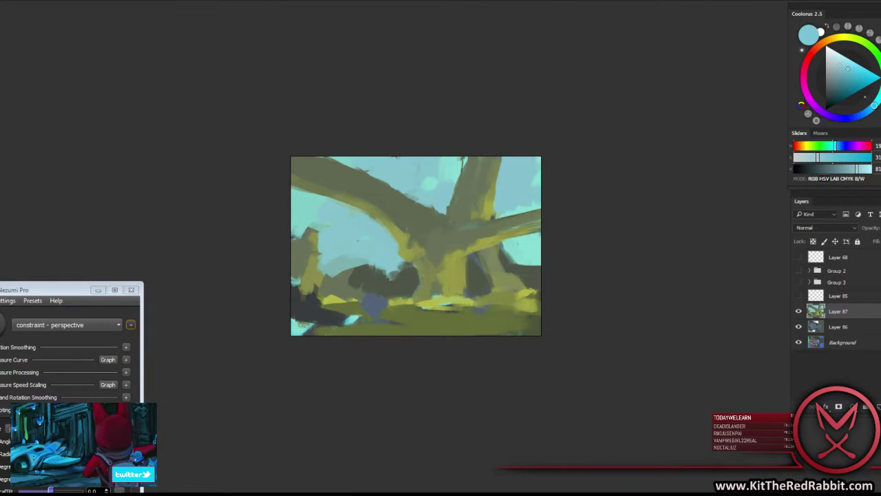
alt+click(506, 160)
drag(503, 196, 509, 160)
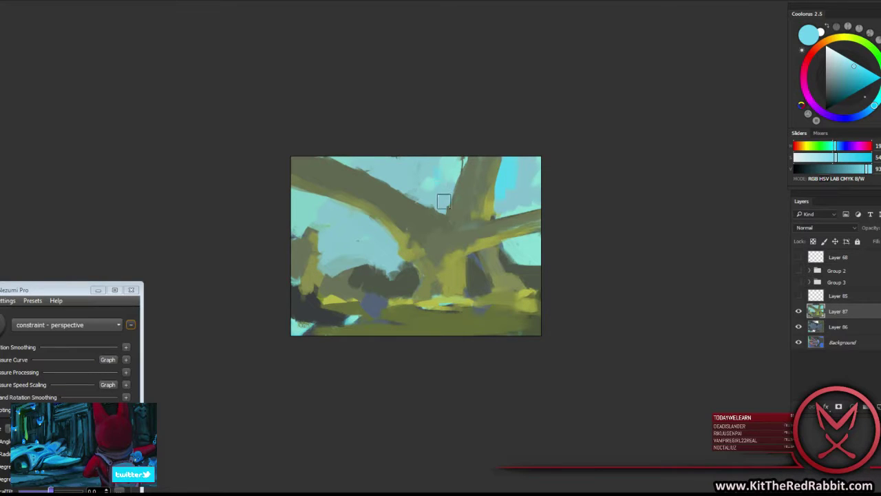
alt+click(427, 242)
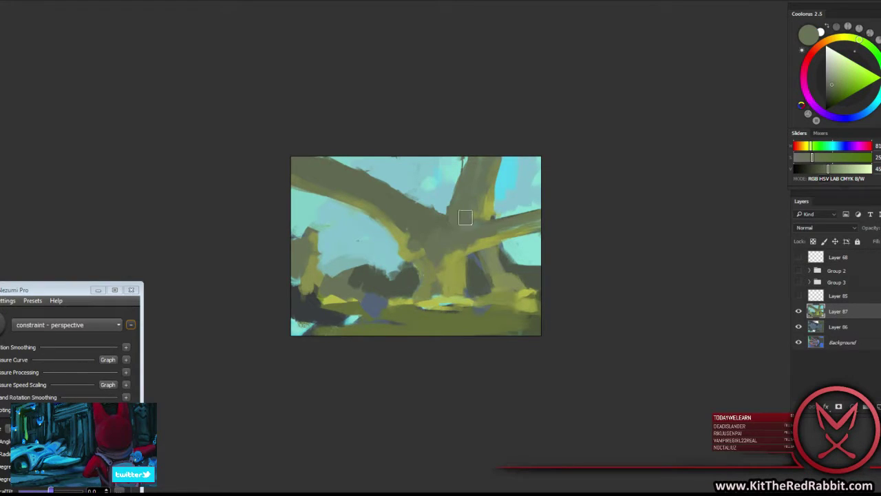
Flip the canvas horizontally and repaint the lower-right foliage, covering the cyan patch with dark green.
key(h)
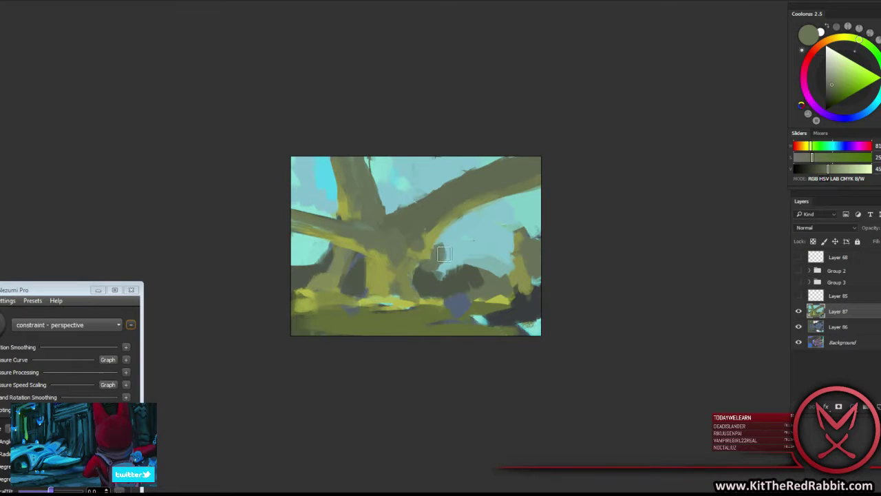
drag(444, 254, 480, 274)
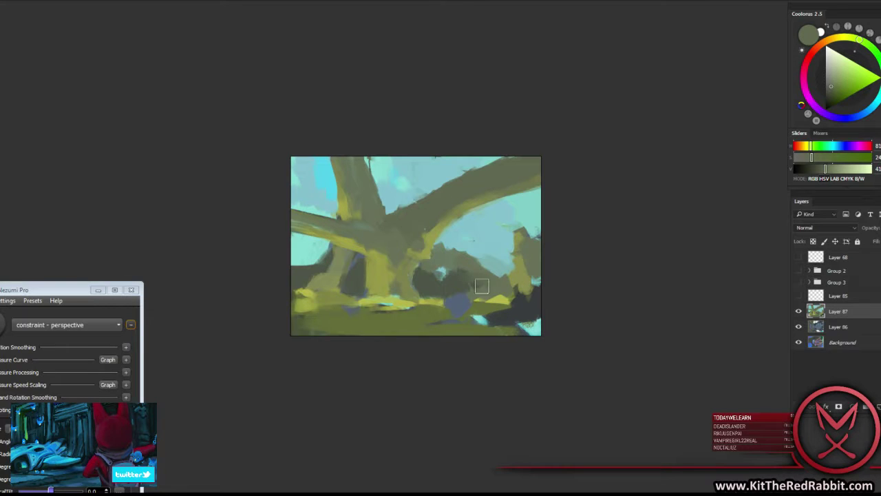
alt+click(427, 275)
click(443, 275)
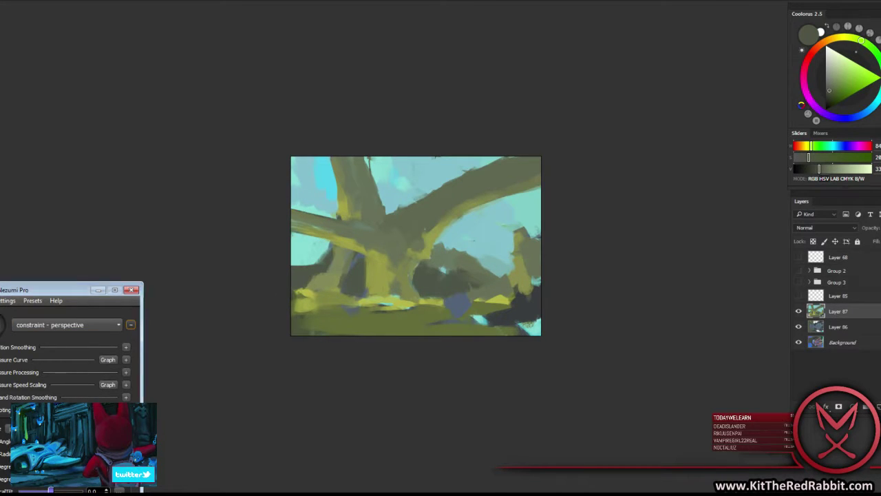
Sample cyan and yellow-green tones and paint a lighter yellow-green stroke on the ground.
alt+click(440, 181)
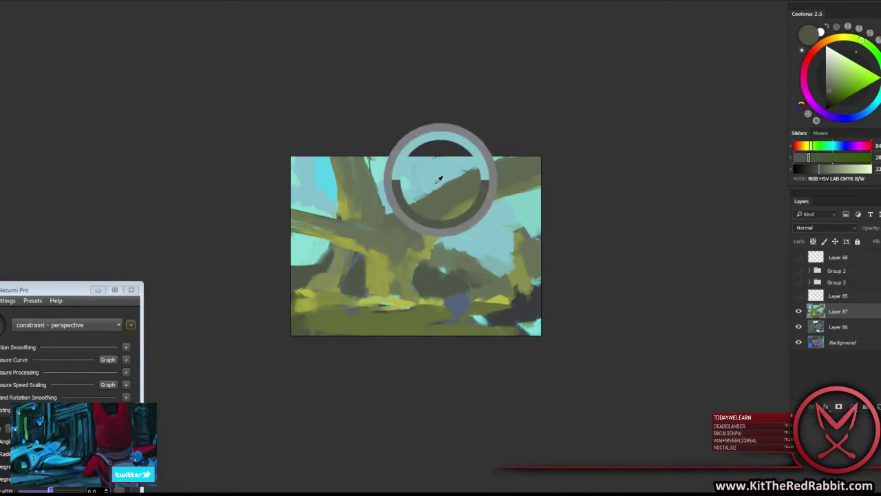
alt+click(479, 162)
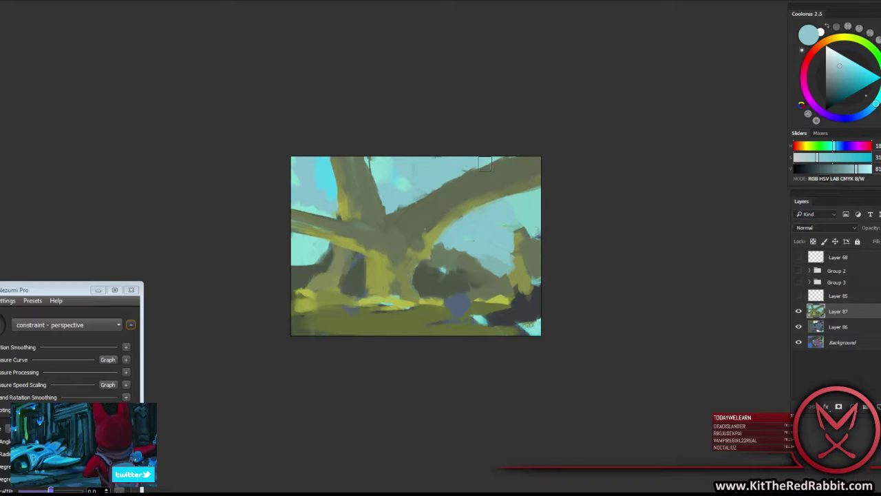
alt+click(383, 159)
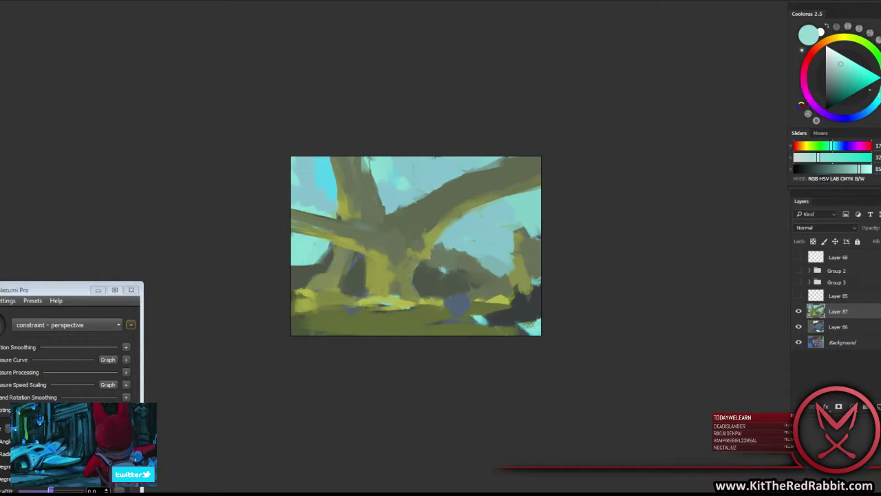
alt+click(468, 265)
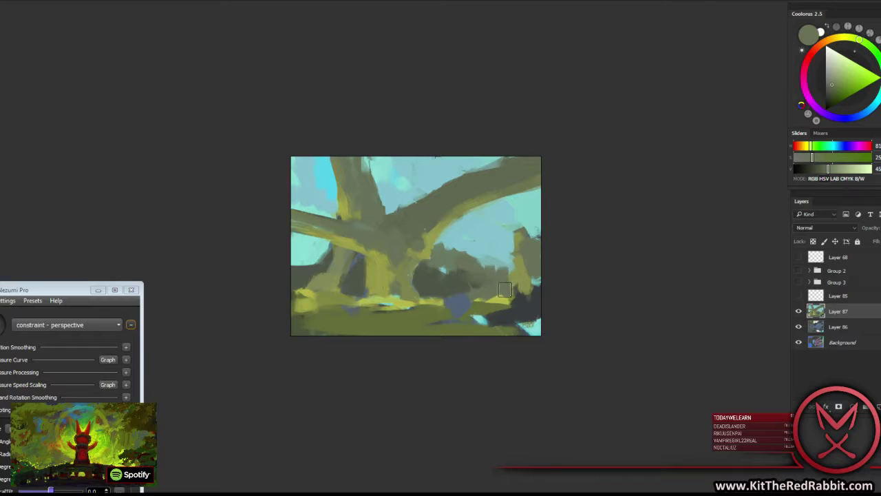
alt+click(451, 289)
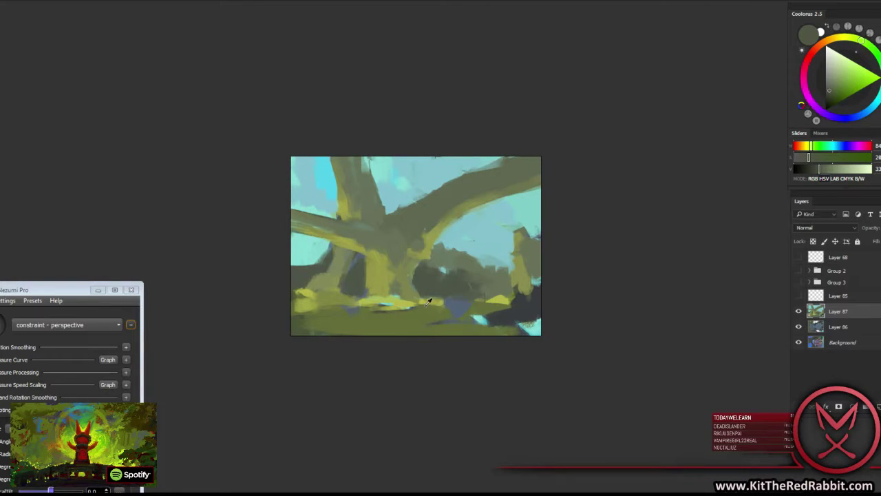
alt+click(425, 302)
drag(404, 315, 430, 320)
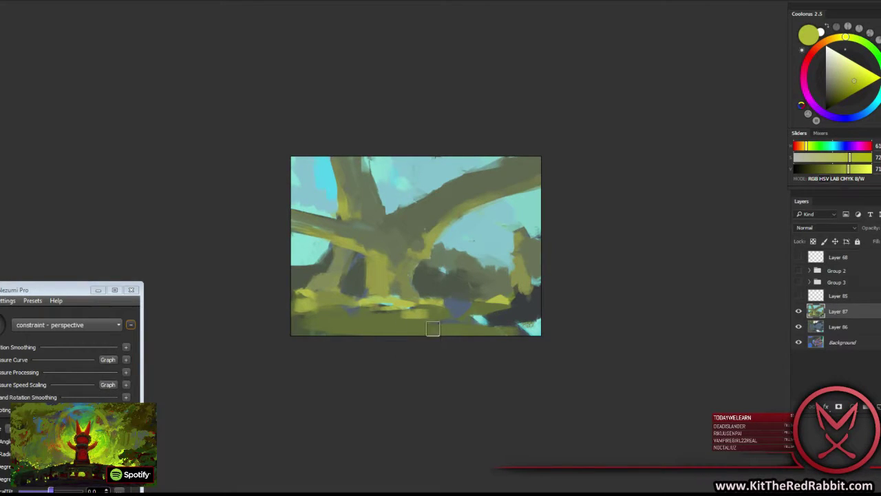
Zoom in, add an olive-yellow stroke at the centre and smooth the ground's light strip with olive.
key(ctrl+plus)
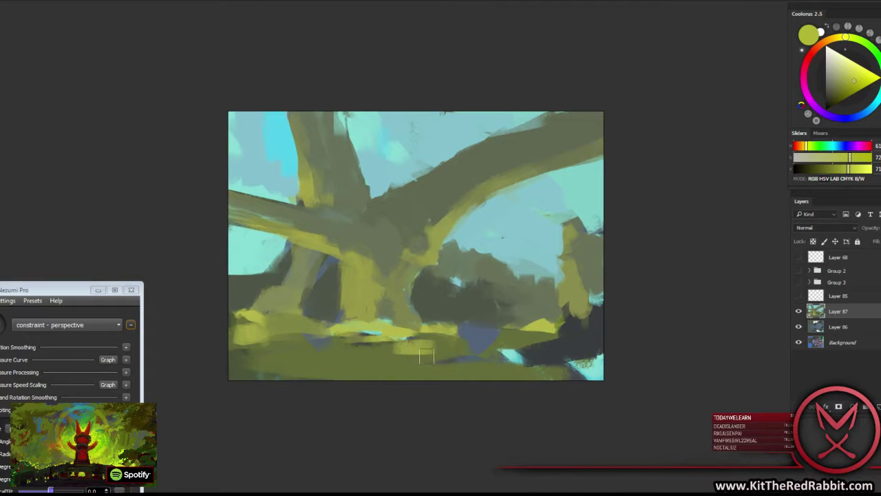
alt+click(436, 229)
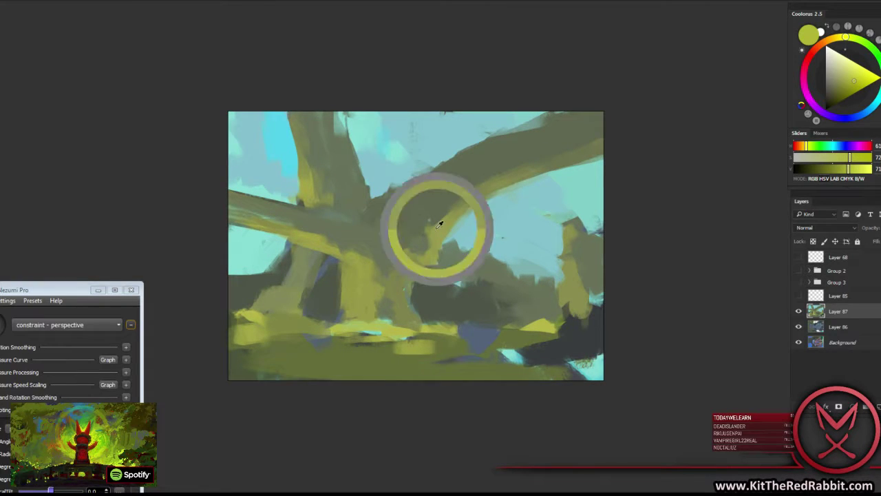
drag(413, 226, 427, 241)
alt+click(406, 333)
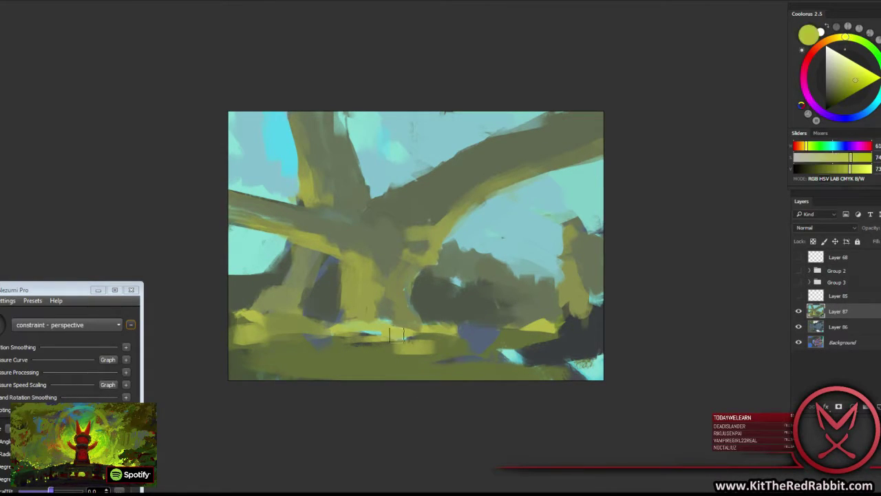
mouse_move(403, 337)
mouse_down()
mouse_move(448, 346)
mouse_move(395, 341)
mouse_up()
alt+click(441, 352)
Paint a dark blue-grey shadow on the lower-right ground and olive over it.
alt+click(520, 346)
drag(517, 358, 598, 365)
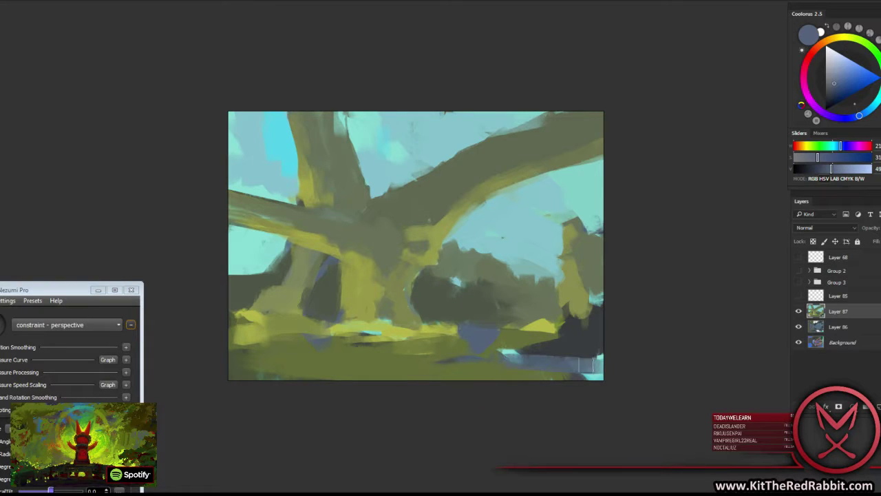
alt+click(522, 334)
drag(602, 332, 526, 339)
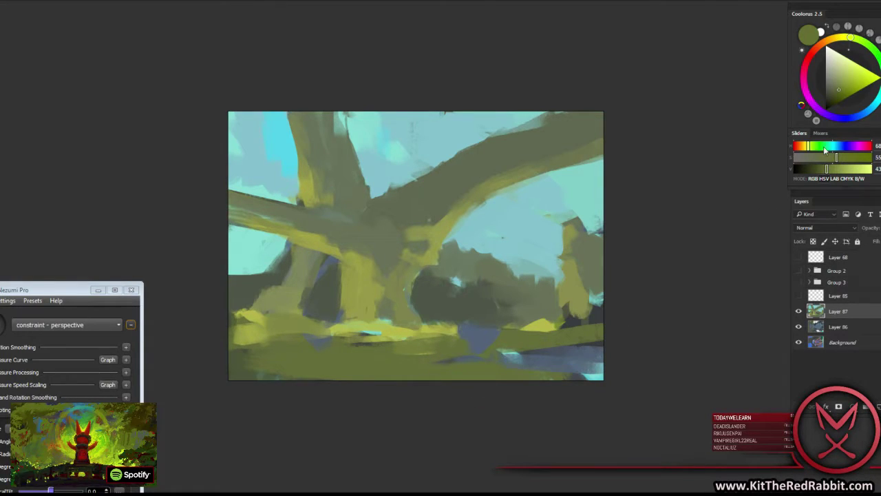
Shift the colour to red-brown and brush red-brown, dark and olive accents along the lower ground.
drag(825, 150, 796, 146)
drag(537, 344, 605, 367)
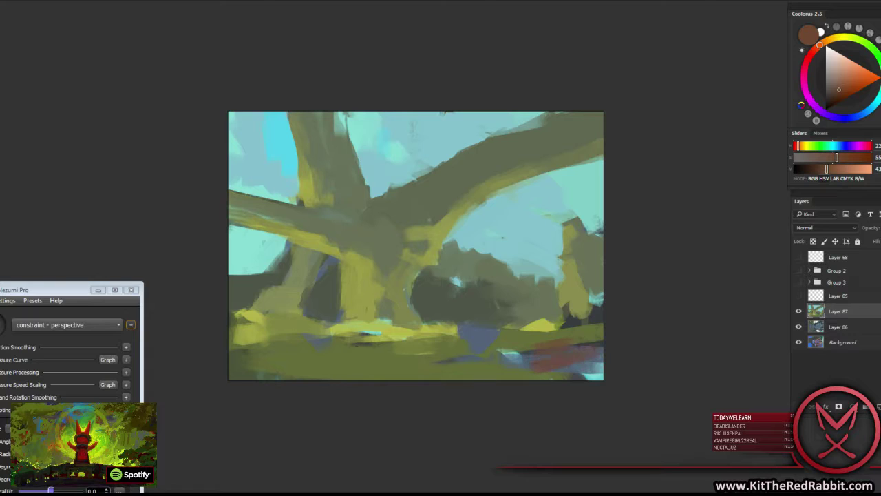
drag(455, 365, 442, 366)
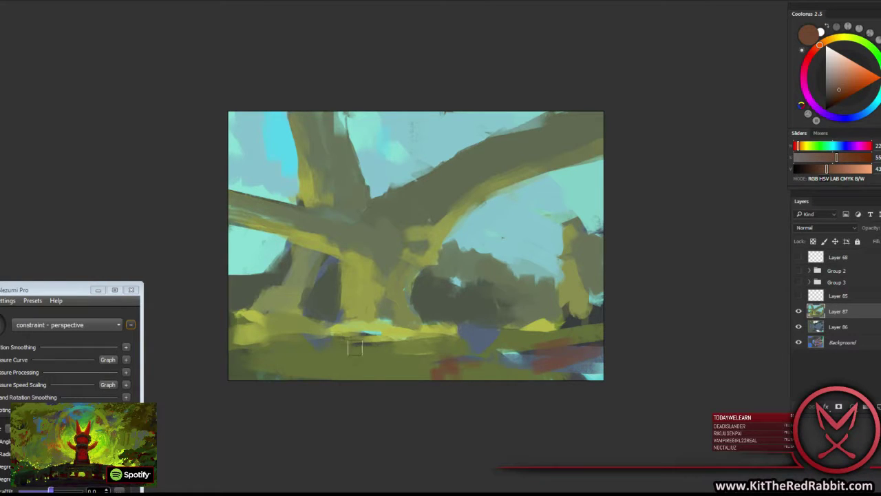
drag(390, 350, 406, 353)
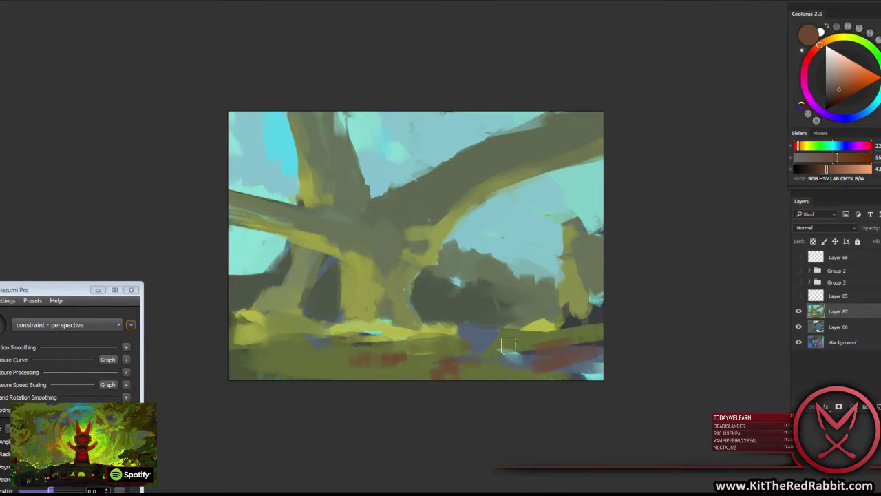
drag(568, 359, 603, 370)
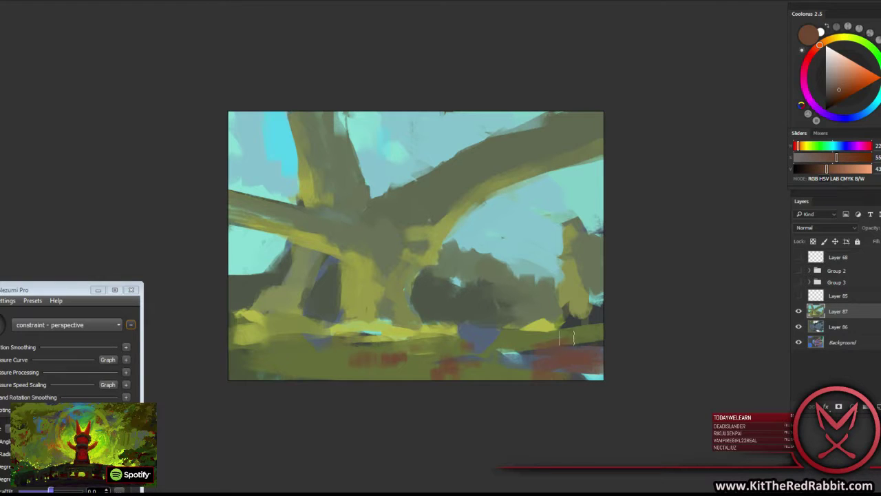
drag(567, 336, 603, 338)
drag(285, 340, 313, 330)
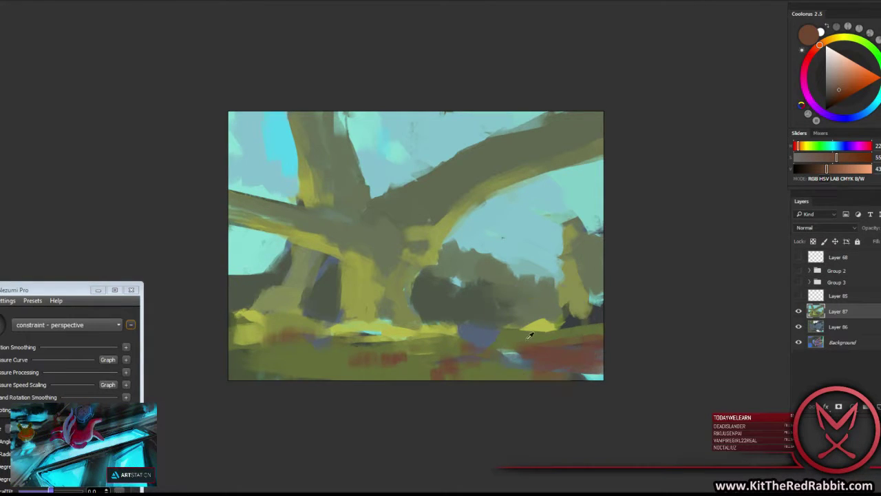
Sample red-brown, olive and bright yellow-green from the ground and bring up the brush presets.
alt+click(558, 353)
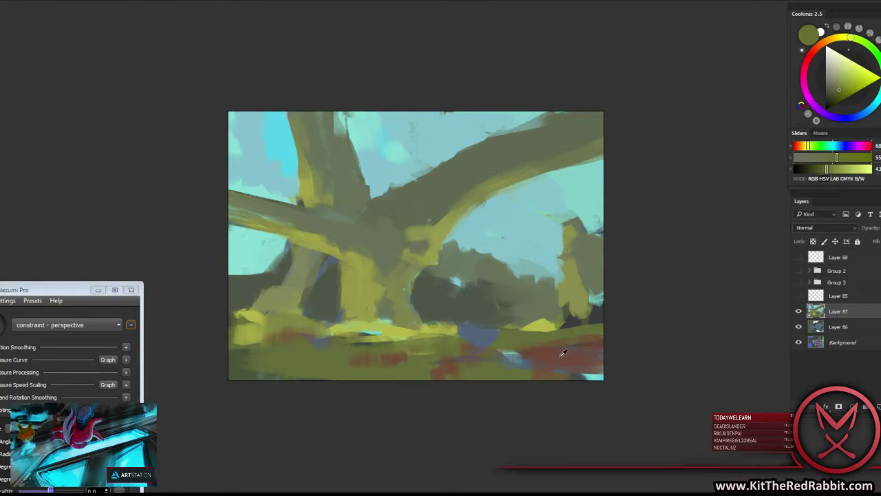
alt+click(518, 339)
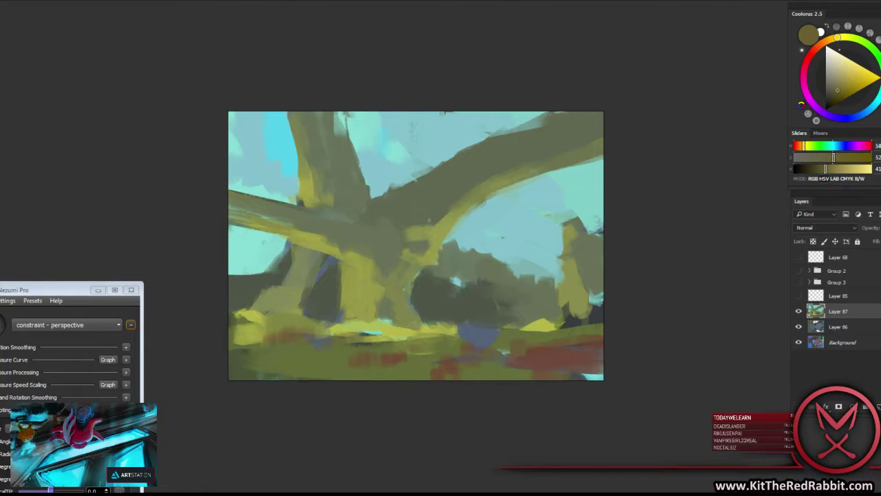
alt+click(441, 325)
right_click(475, 318)
Darken the lower-left trunk with sampled grey-green and touch light cyan along its edge.
key(Escape)
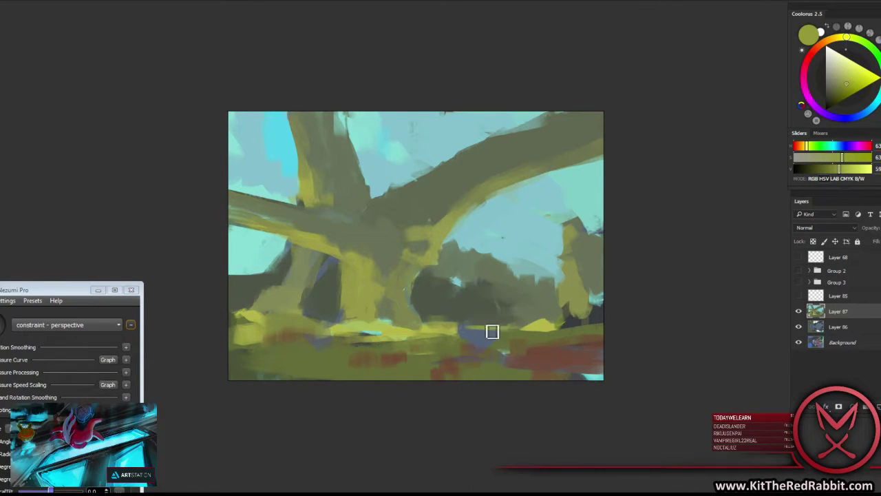
alt+click(333, 314)
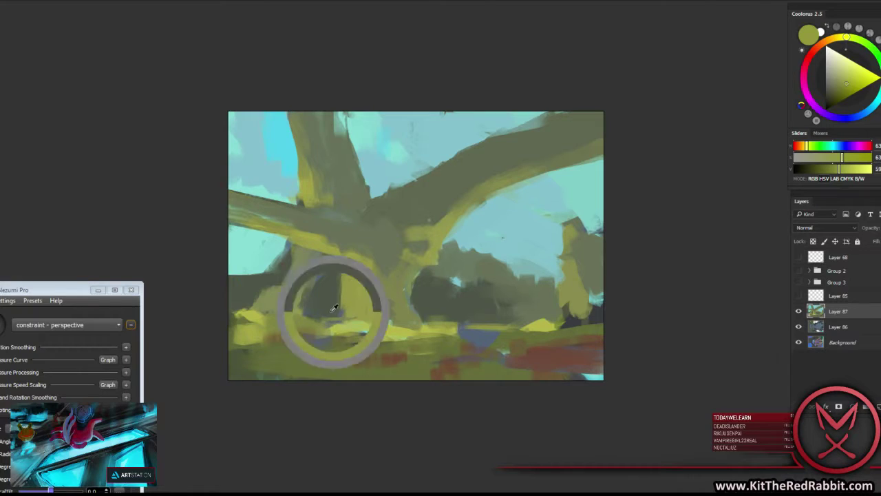
alt+click(277, 268)
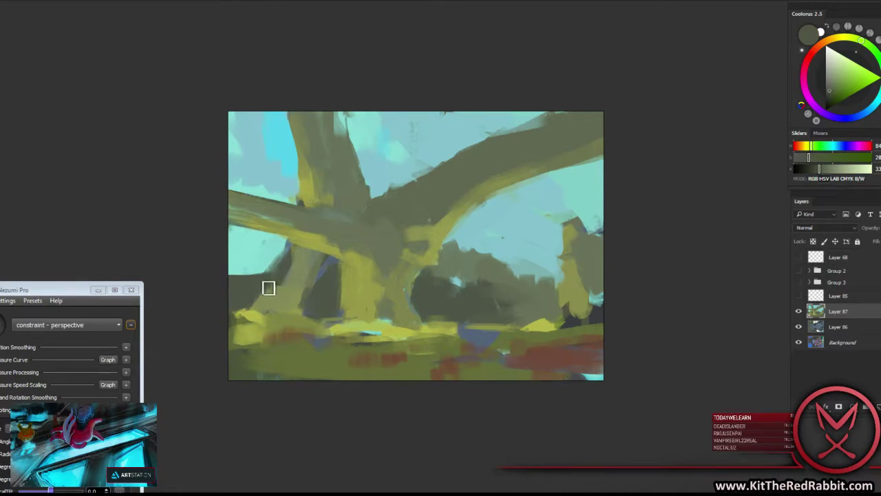
mouse_move(268, 288)
mouse_down()
mouse_move(281, 264)
mouse_move(248, 278)
mouse_up()
alt+click(282, 212)
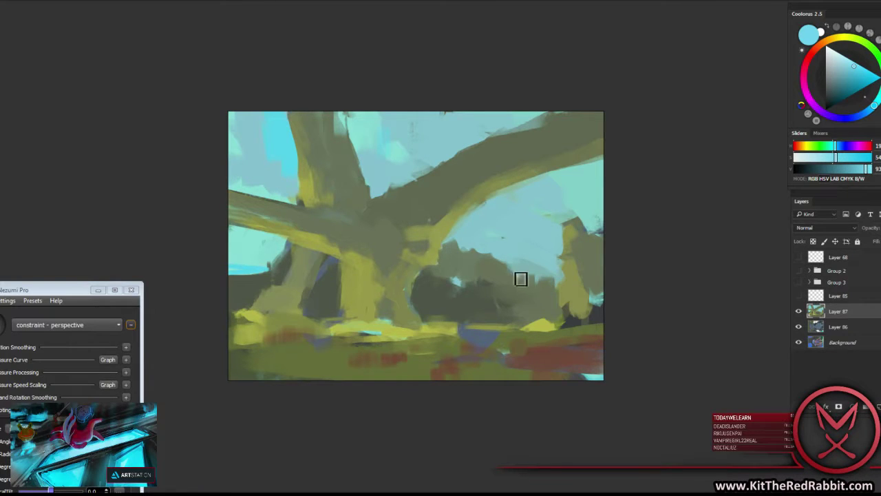
Cover the olive right of the tree with cyan and pale grey-blue sky streaks.
drag(517, 277, 556, 275)
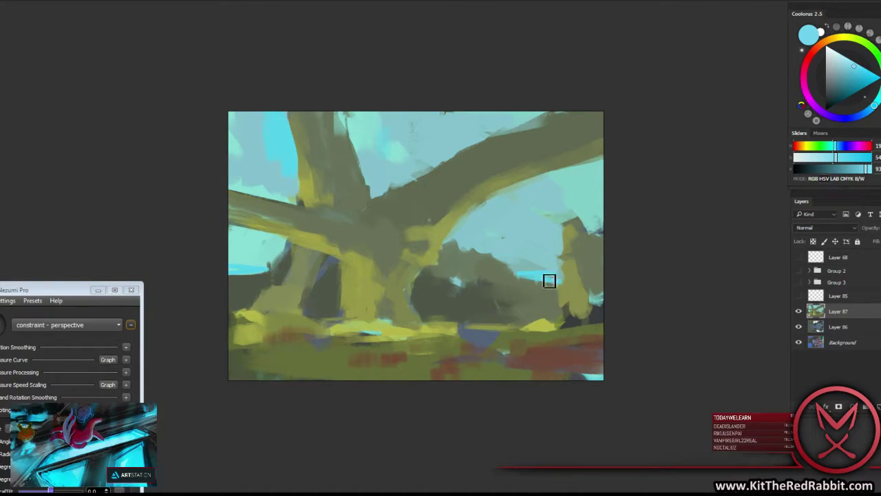
right_click(533, 270)
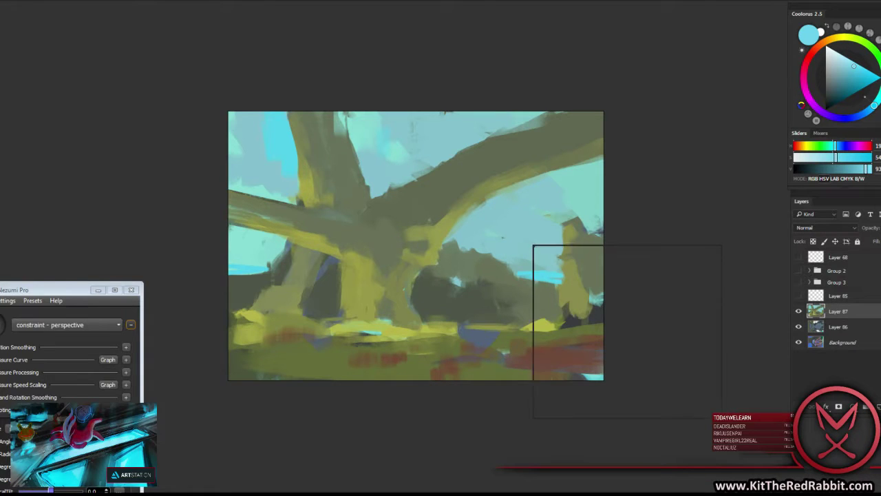
click(628, 224)
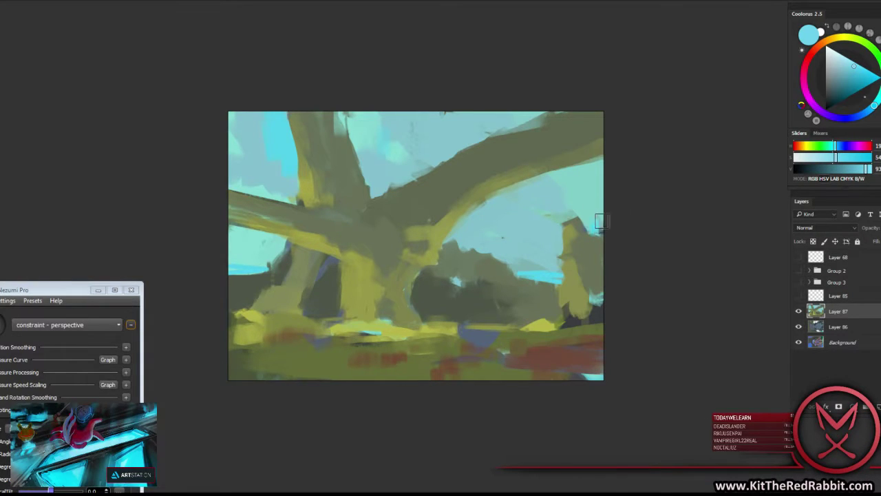
alt+click(552, 230)
mouse_move(548, 229)
mouse_down()
mouse_move(587, 220)
mouse_move(563, 242)
mouse_move(597, 267)
mouse_move(554, 263)
mouse_move(603, 278)
mouse_up()
alt+click(528, 264)
alt+click(531, 275)
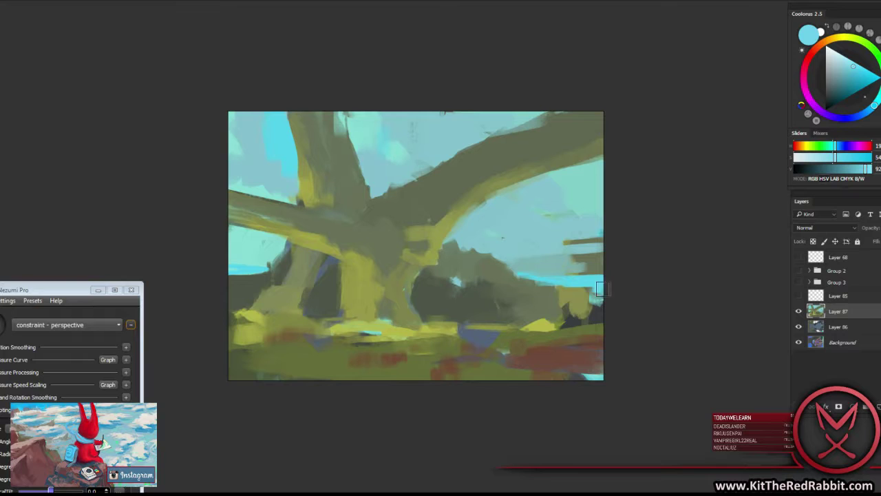
Add grey-blue horizontal strokes at the right edge and pick a more saturated cyan.
alt+click(562, 263)
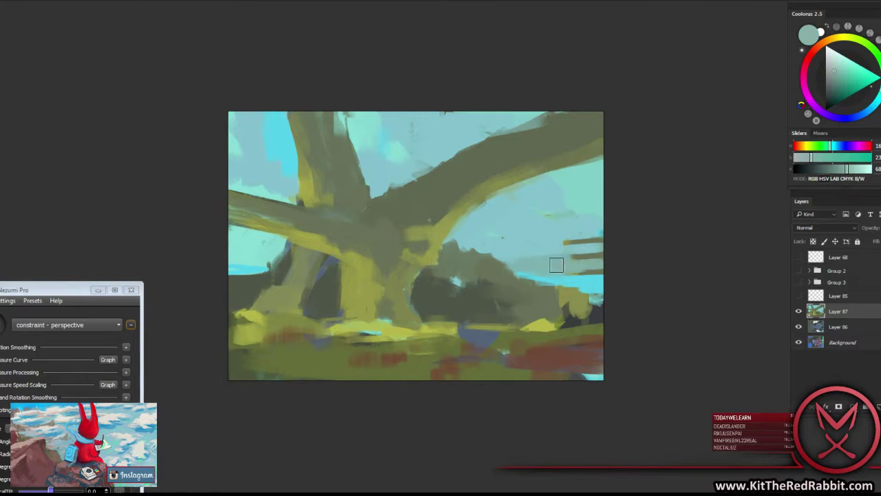
drag(556, 261, 560, 256)
alt+click(560, 237)
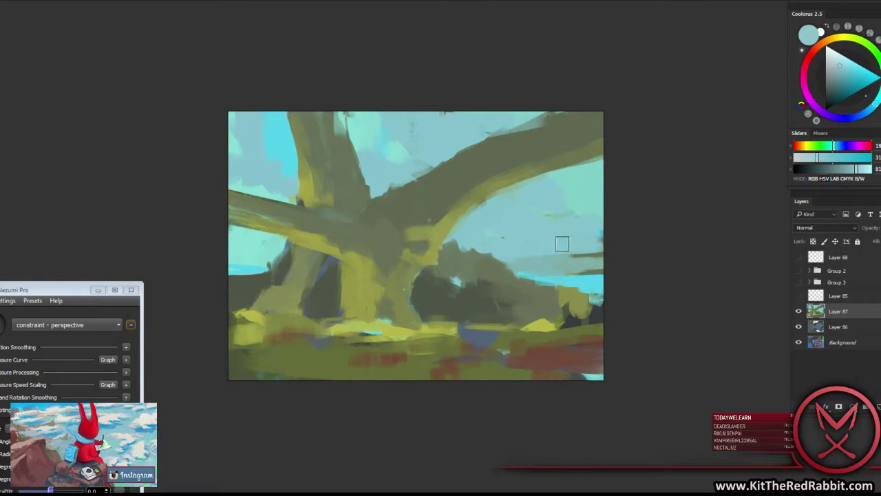
alt+click(583, 184)
click(33, 327)
Switch Lazy Nezumi to 'smoothing - subtle' and brush light cyan into the right sky.
click(41, 480)
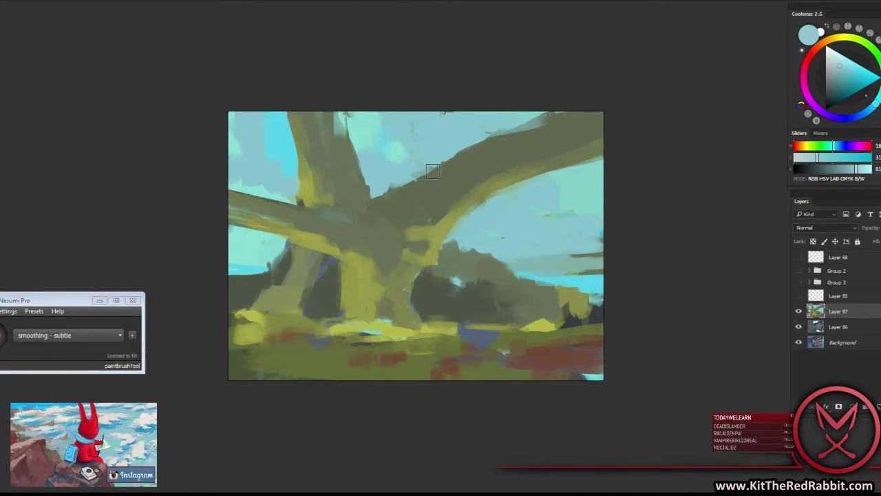
alt+click(371, 131)
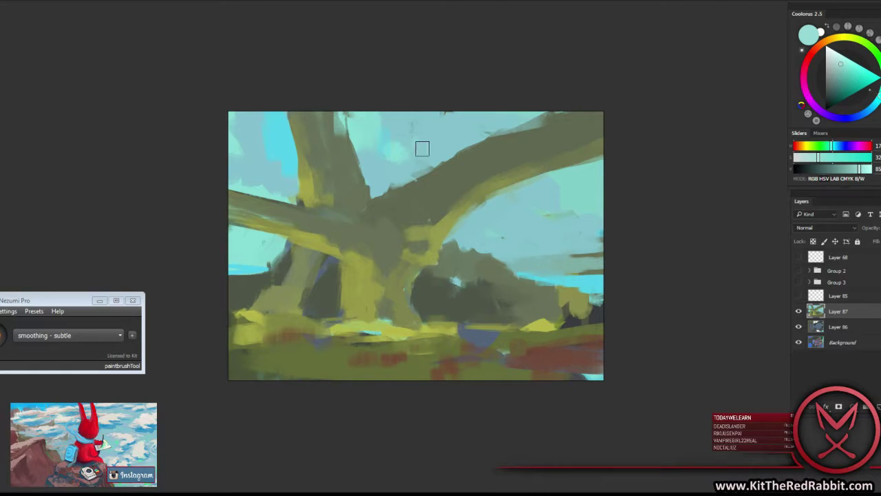
drag(500, 221, 537, 211)
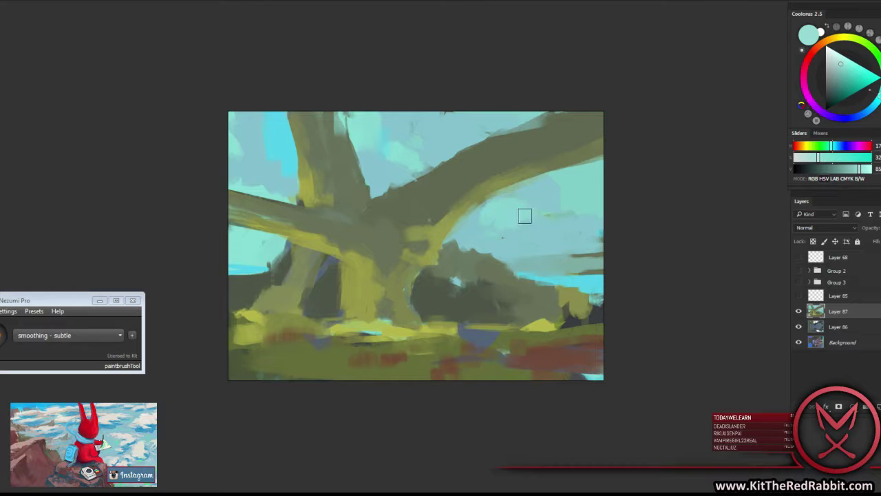
alt+click(516, 239)
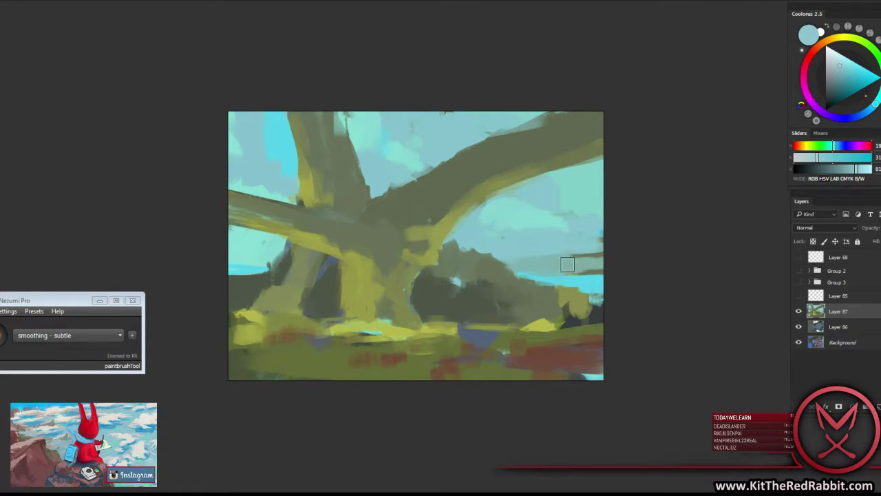
drag(567, 263, 505, 255)
Paint grey-green over the yellow branch's left edge and tighten its top with sky cyan.
alt+click(449, 232)
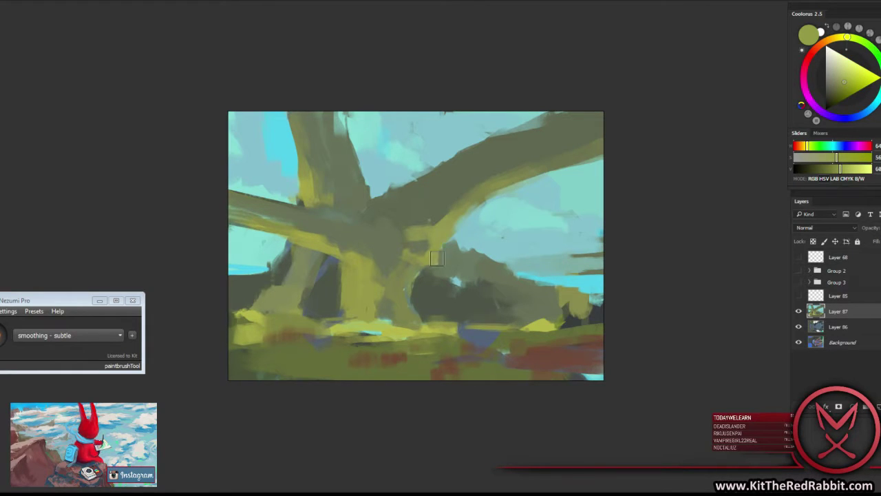
alt+click(418, 229)
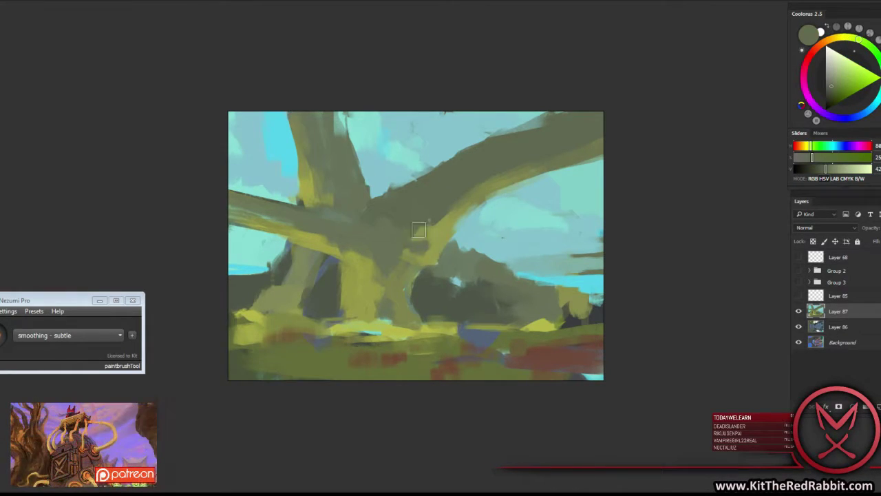
mouse_move(418, 229)
mouse_down()
mouse_move(432, 216)
mouse_move(428, 229)
mouse_up()
alt+click(390, 181)
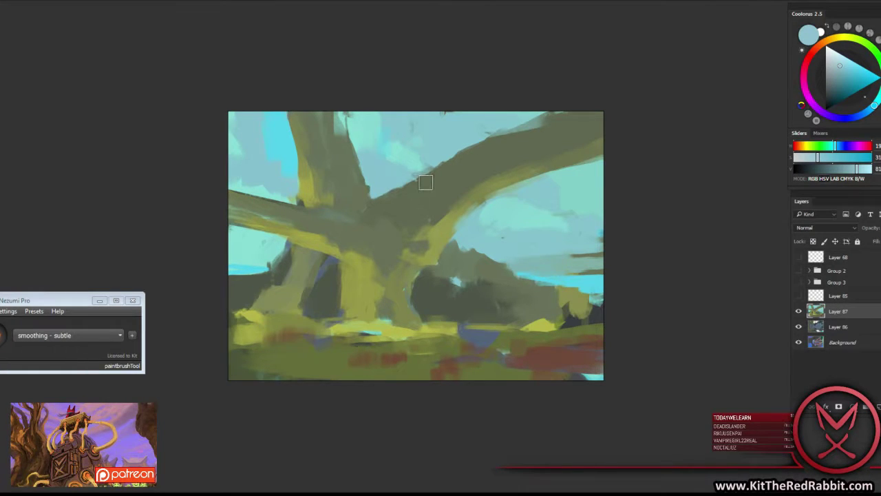
drag(436, 197, 450, 198)
Widen the upper trunk's right edge with grey-green sampled from the branch.
alt+click(366, 204)
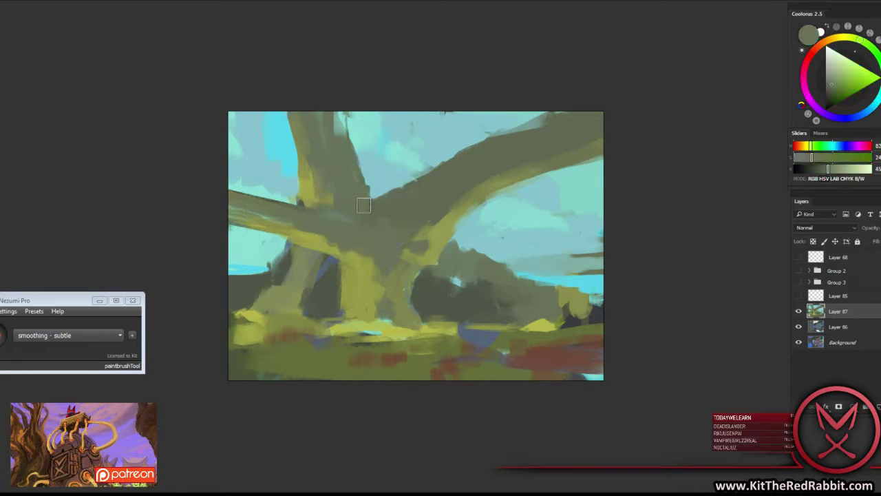
alt+click(324, 181)
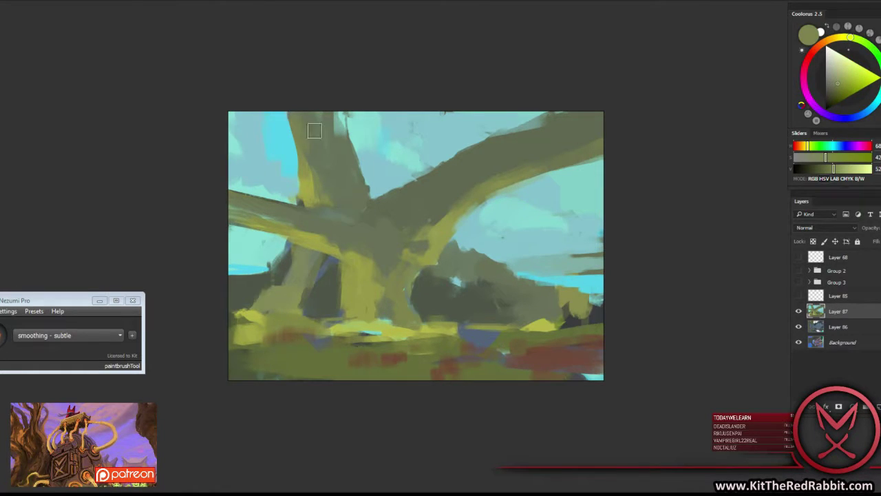
alt+click(305, 145)
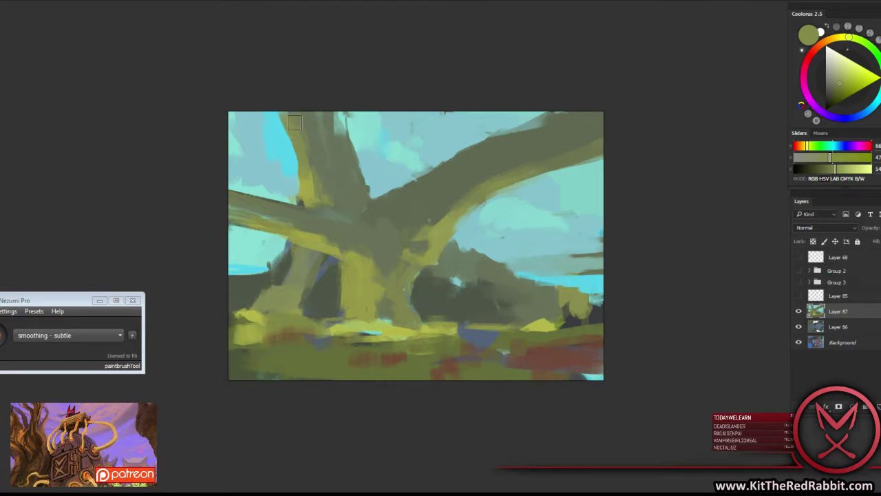
alt+click(307, 129)
alt+click(317, 124)
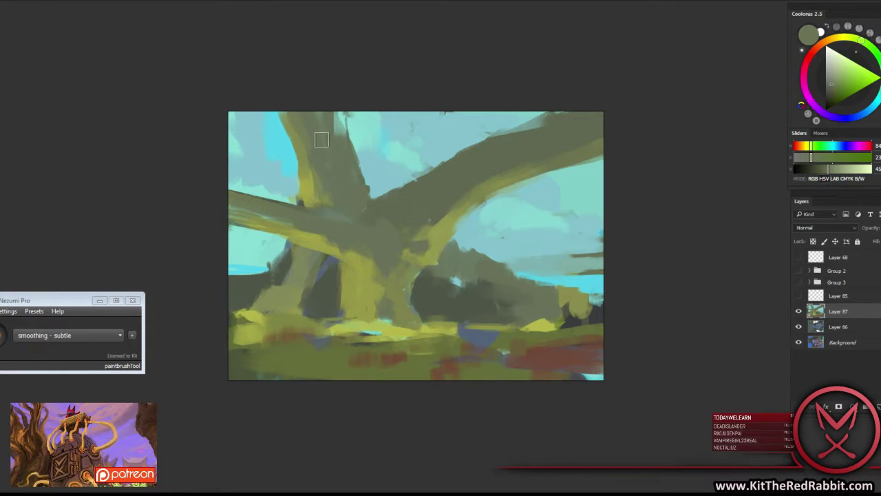
mouse_move(324, 114)
mouse_down()
mouse_move(351, 153)
mouse_move(338, 109)
mouse_move(357, 137)
mouse_up()
Sample sky cyans near the upper-left trunk to trim its left edge.
alt+click(357, 132)
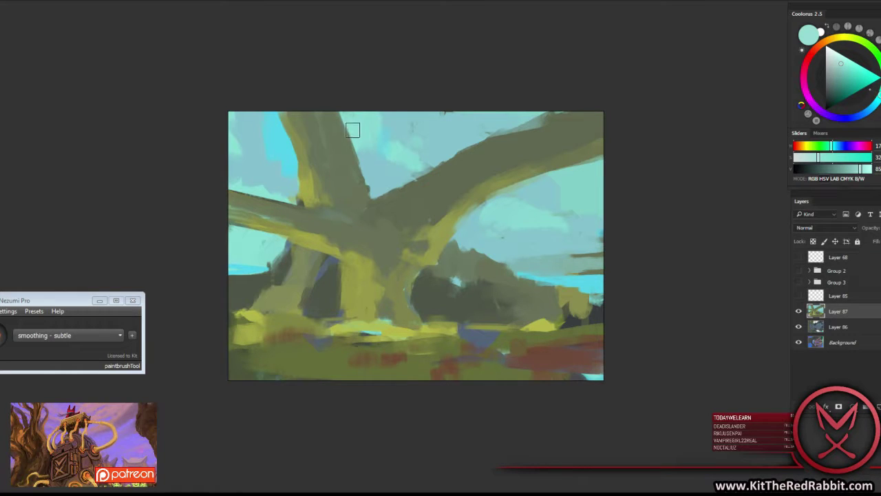
alt+click(345, 128)
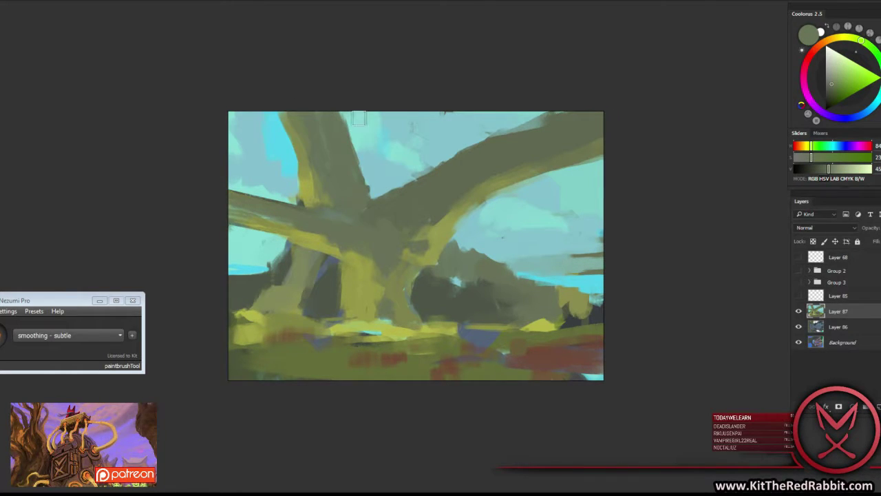
alt+click(359, 192)
alt+click(310, 191)
alt+click(297, 185)
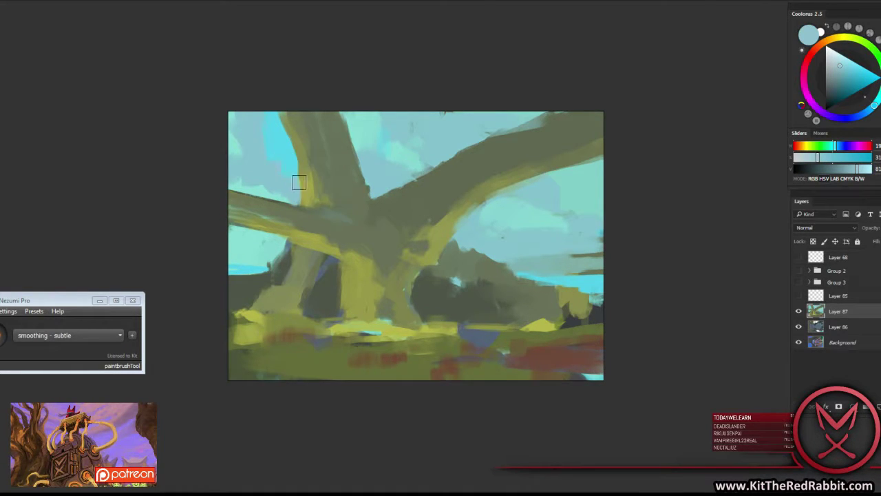
alt+click(295, 172)
alt+click(277, 134)
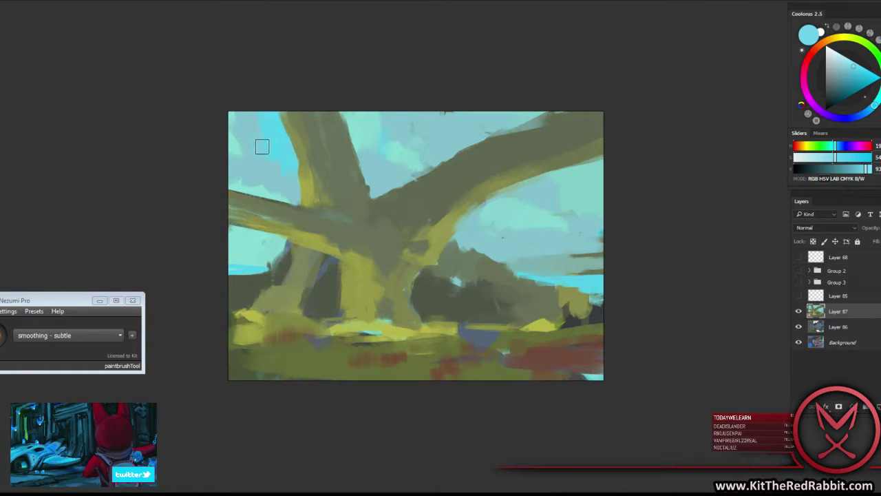
Eyedrop brighter sky teals and paint light teal over the upper trunk's right edge.
alt+click(261, 146)
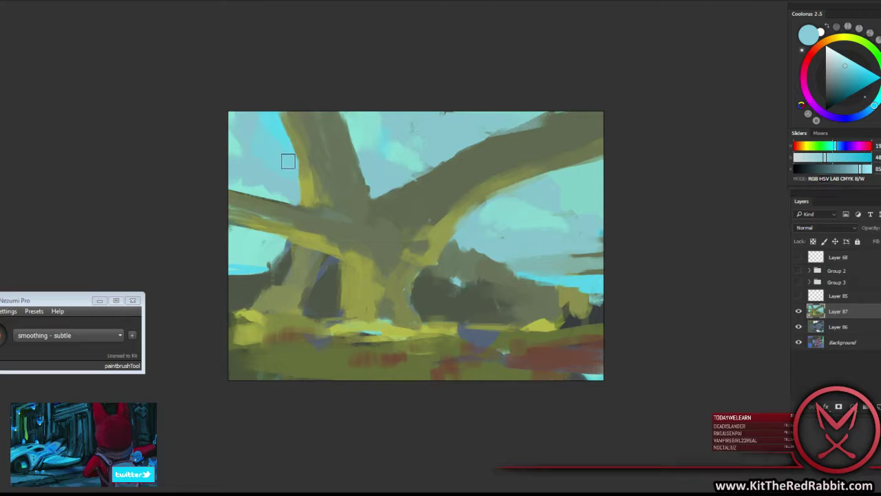
alt+click(287, 146)
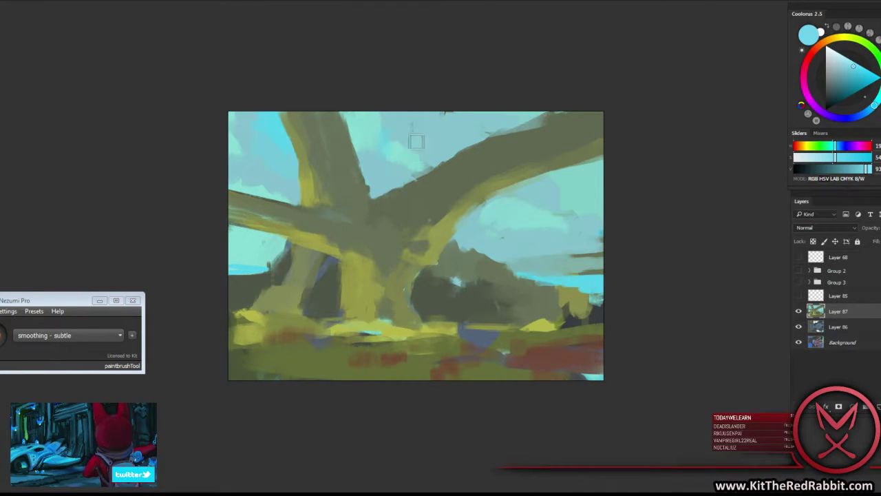
alt+click(358, 136)
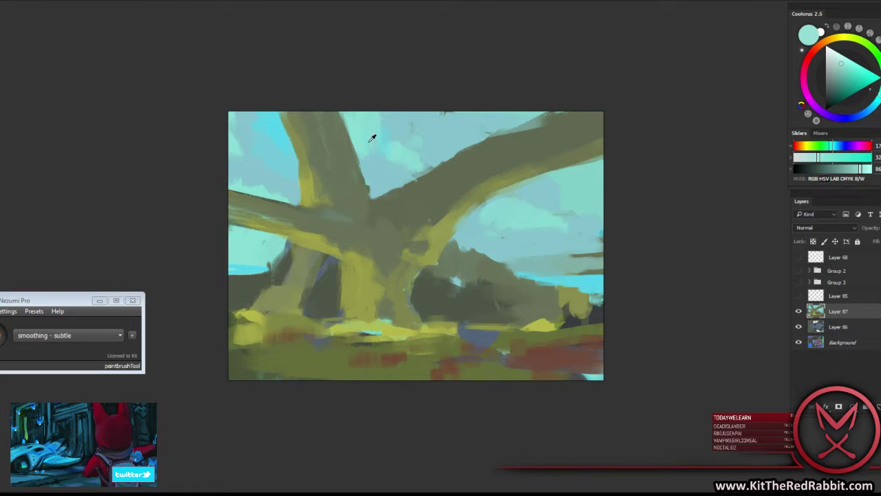
alt+click(371, 138)
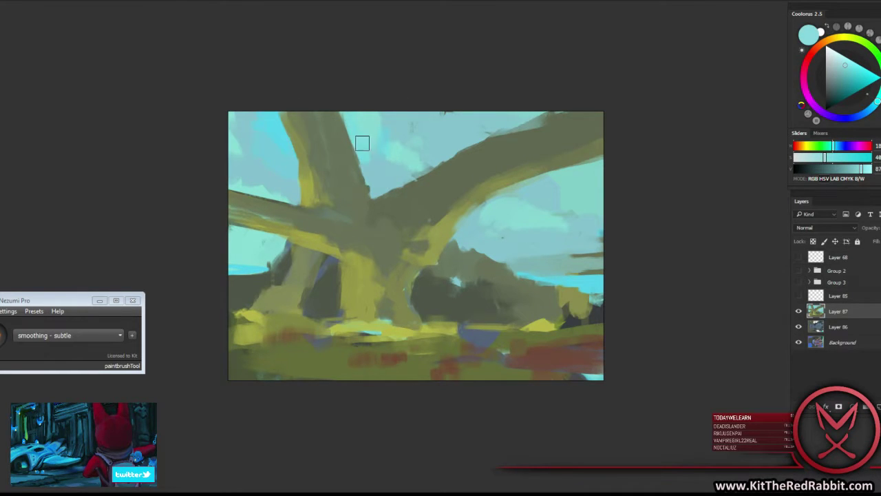
drag(362, 143, 371, 163)
Resample softer sky tones and even out the sky under the right branch's arch.
alt+click(395, 155)
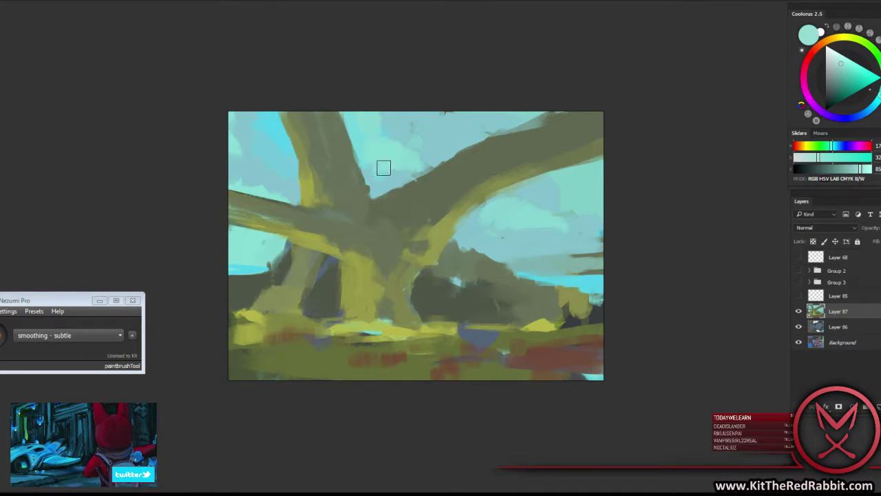
alt+click(379, 178)
alt+click(416, 170)
alt+click(408, 141)
alt+click(364, 146)
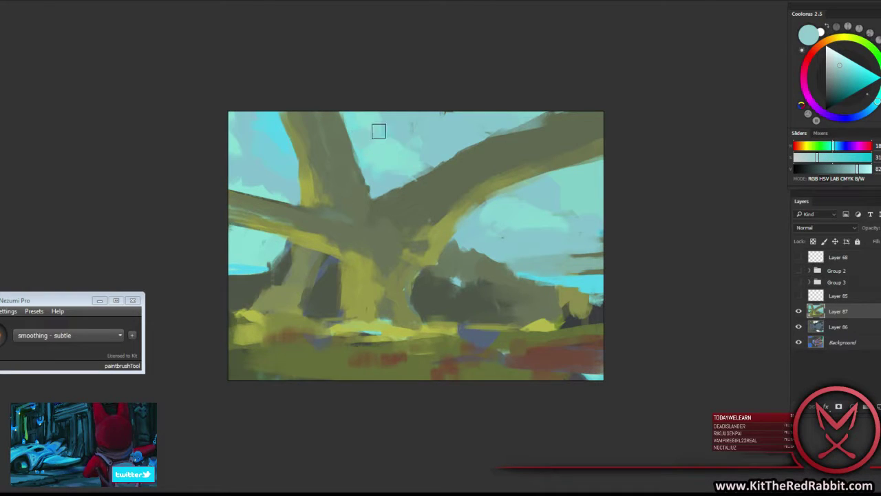
alt+click(374, 146)
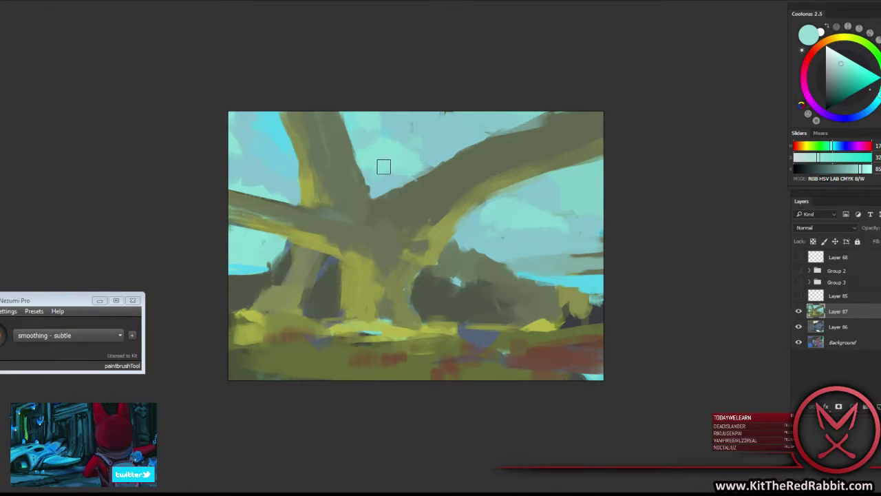
alt+click(490, 229)
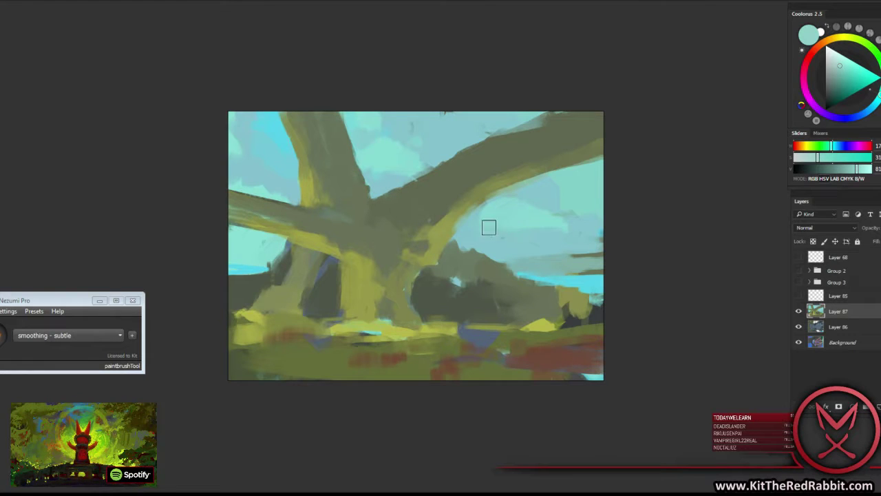
alt+click(522, 235)
alt+click(513, 215)
alt+click(556, 200)
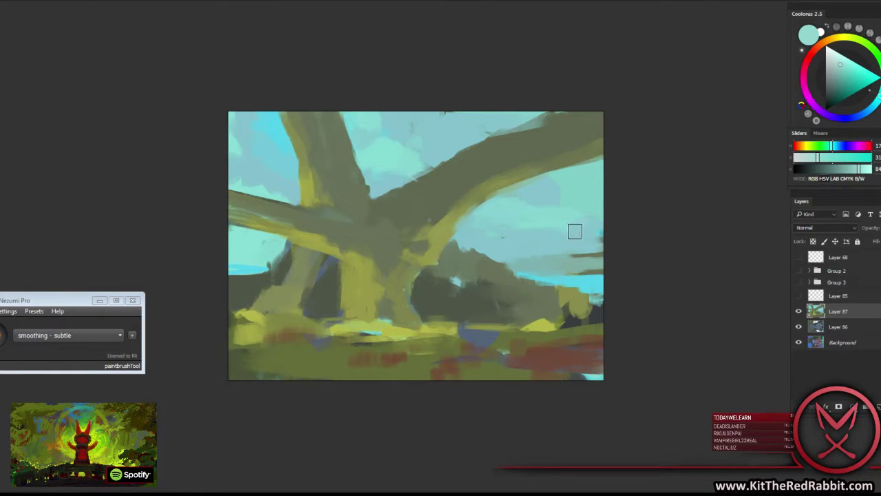
alt+click(541, 233)
drag(530, 233, 517, 238)
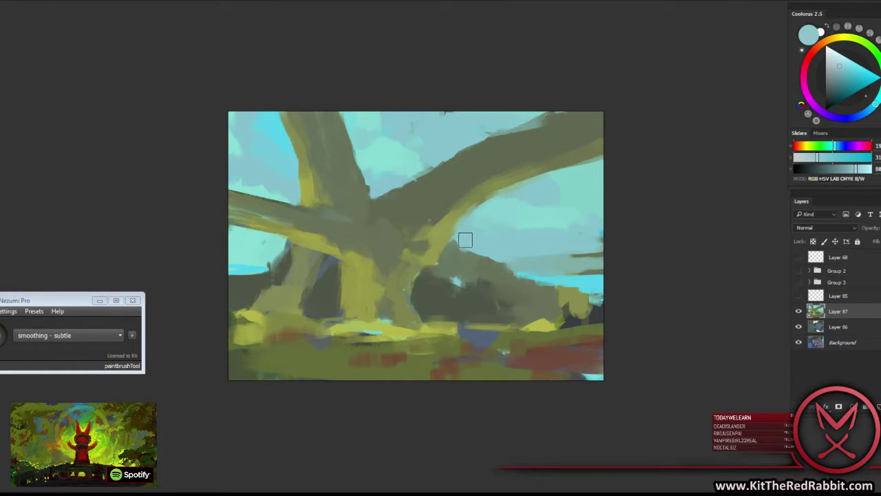
Sample duller olive from the branch and darken part of it.
alt+click(445, 206)
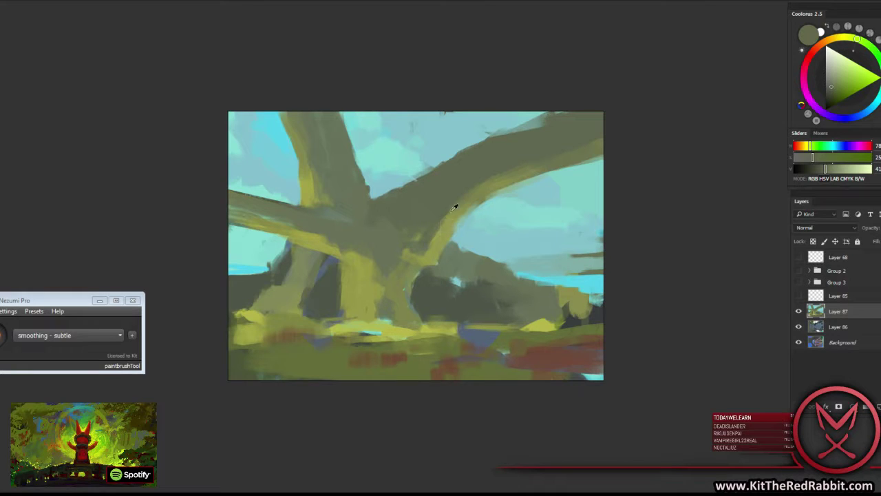
alt+click(441, 224)
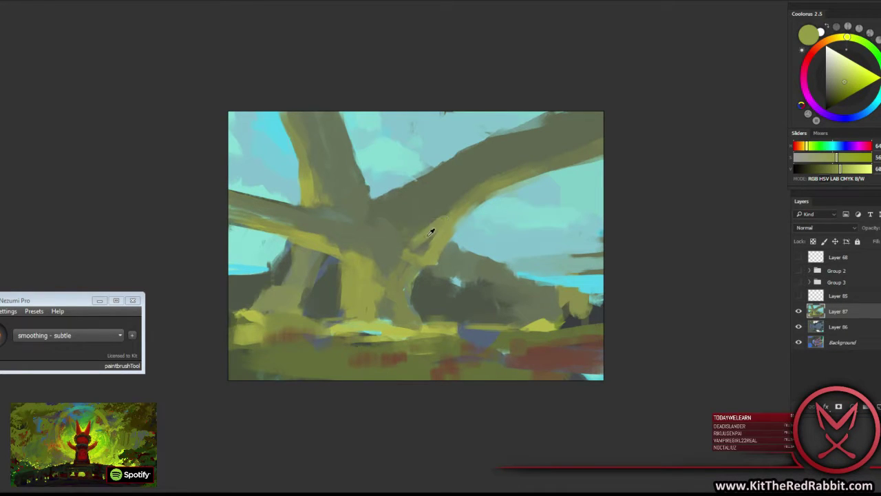
alt+click(425, 241)
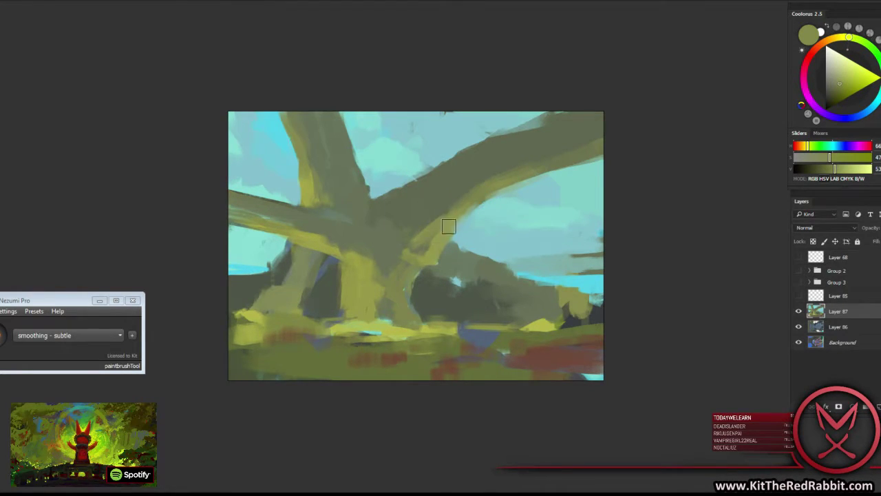
alt+click(419, 209)
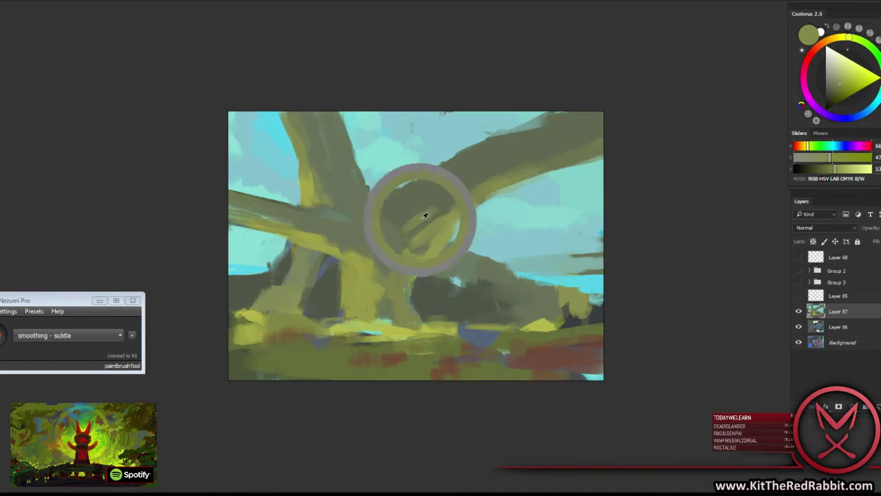
drag(419, 218, 428, 214)
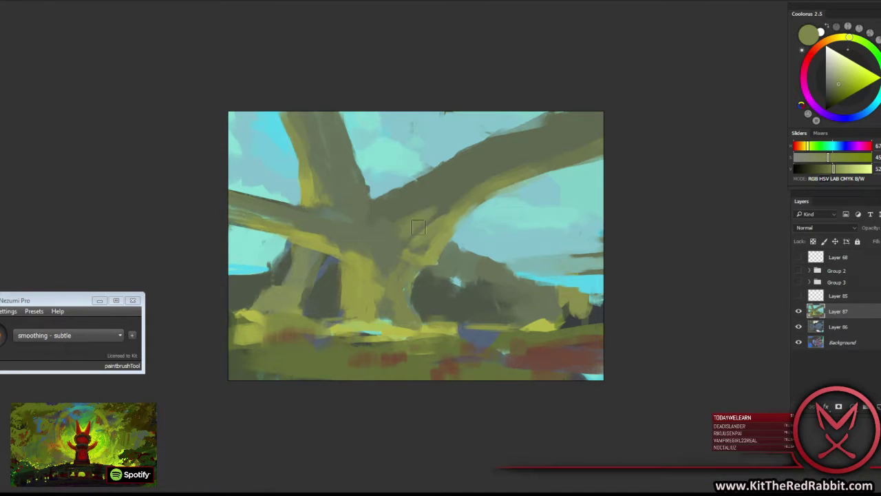
alt+click(435, 199)
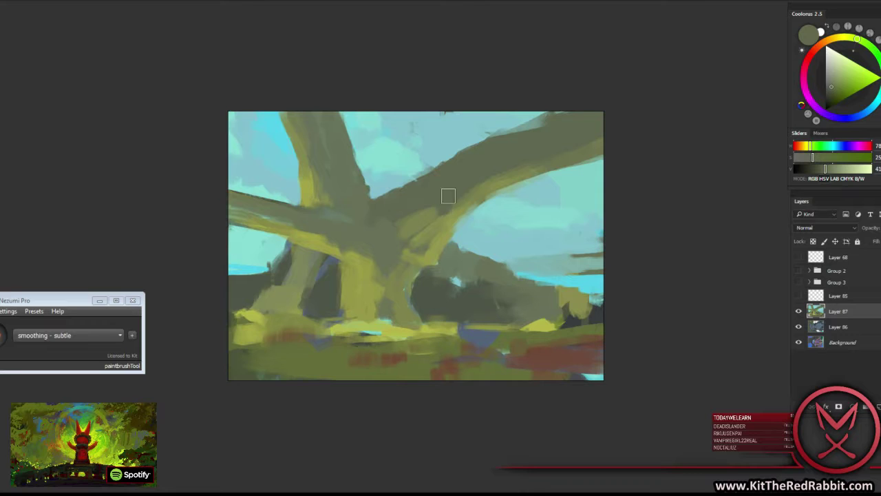
Cover the scratchy marks above the branch with sky cyan along its top edge.
alt+click(418, 146)
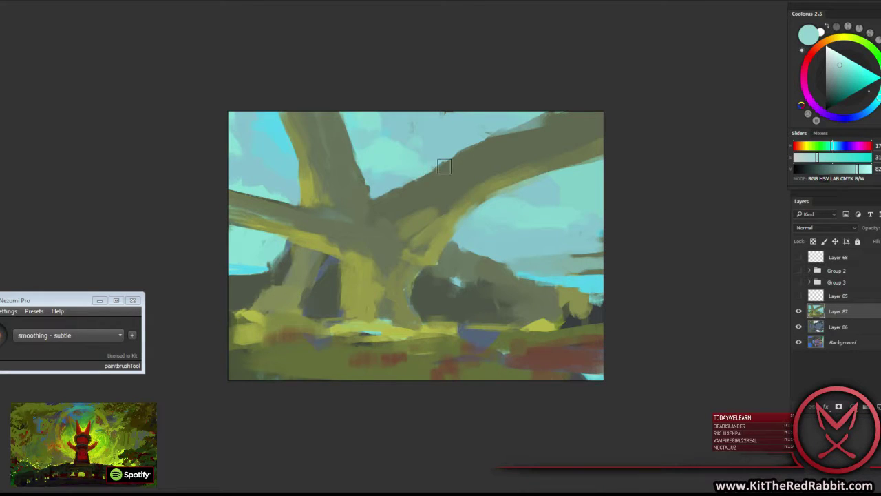
alt+click(444, 167)
alt+click(470, 143)
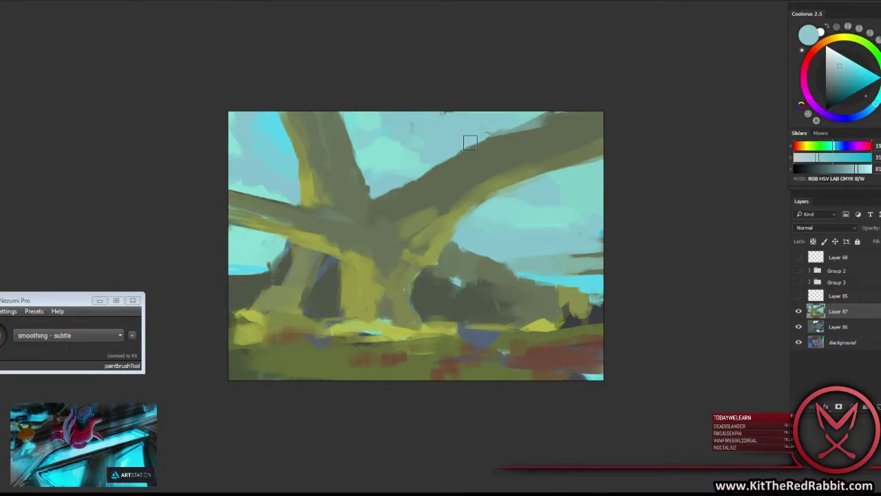
drag(443, 132, 420, 124)
drag(482, 132, 548, 114)
Reshape the branch's upper edge, cutting in sky cyan then darkening it with olive grey-green.
alt+click(534, 125)
alt+click(545, 128)
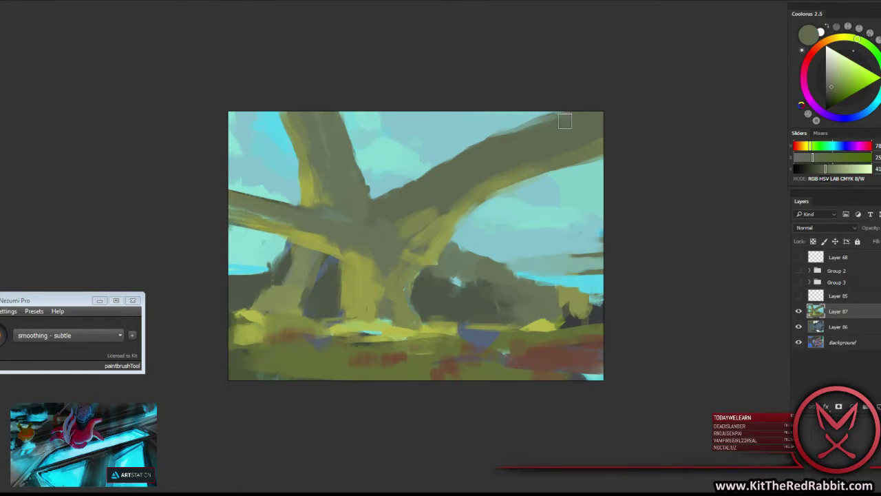
alt+click(506, 135)
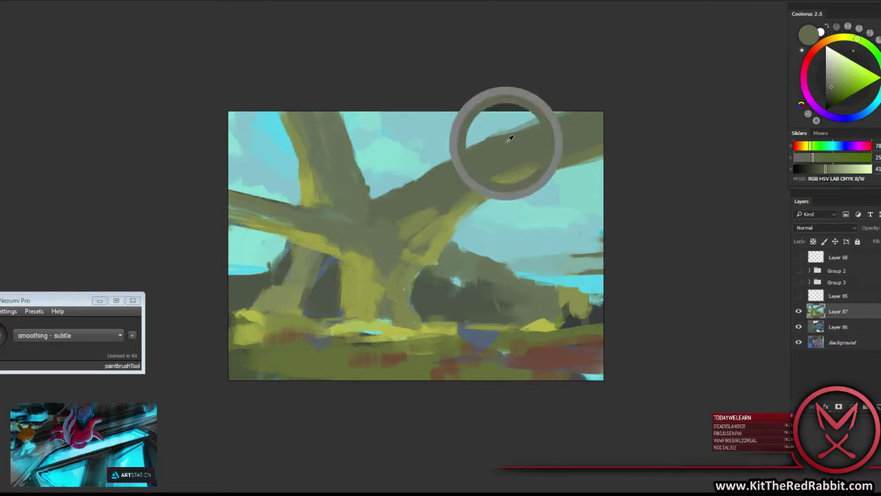
drag(519, 125, 444, 166)
alt+click(513, 141)
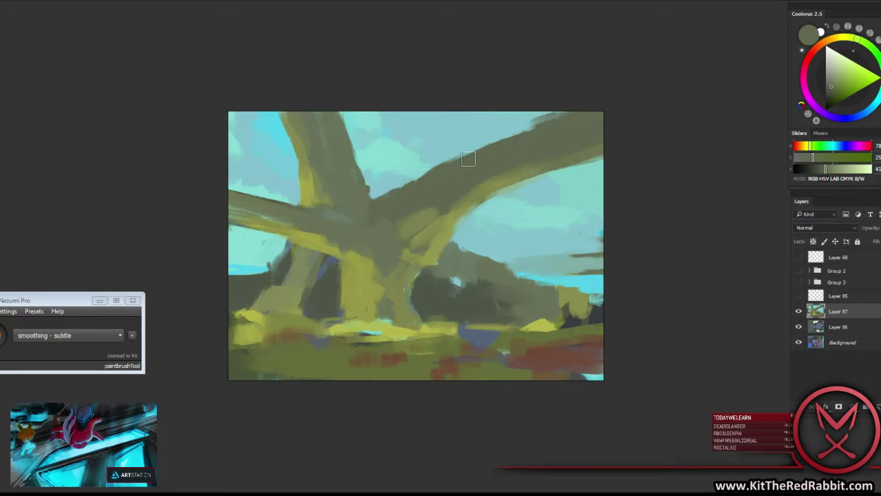
drag(537, 130, 447, 165)
drag(506, 141, 608, 111)
Sample sky cyans and lighter and darker olives around the branch and right edge.
alt+click(510, 125)
alt+click(574, 144)
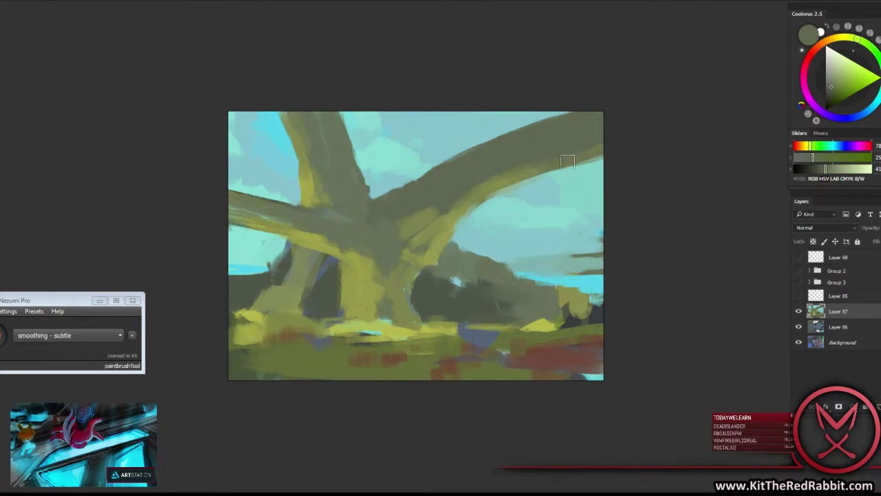
alt+click(590, 154)
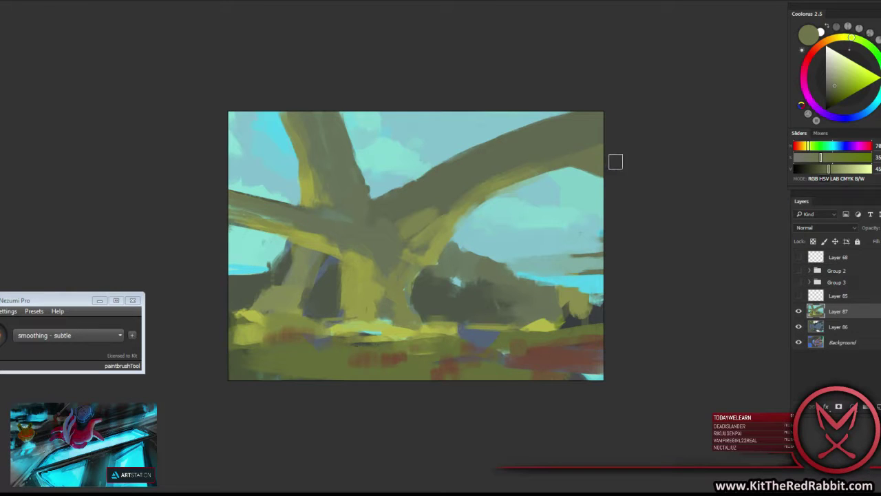
alt+click(599, 140)
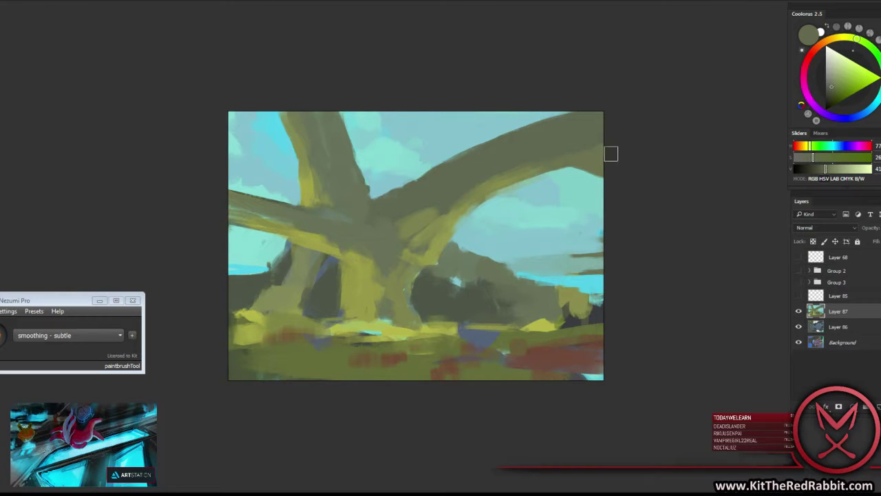
alt+click(416, 156)
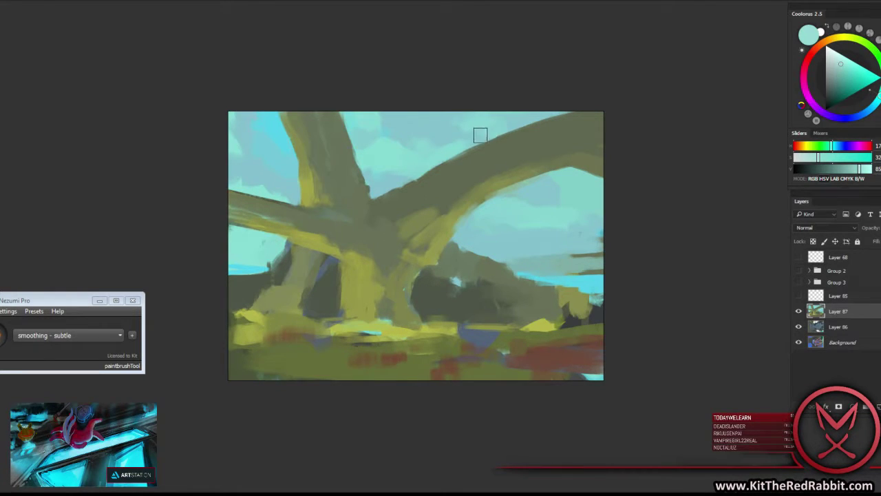
alt+click(489, 137)
alt+click(496, 130)
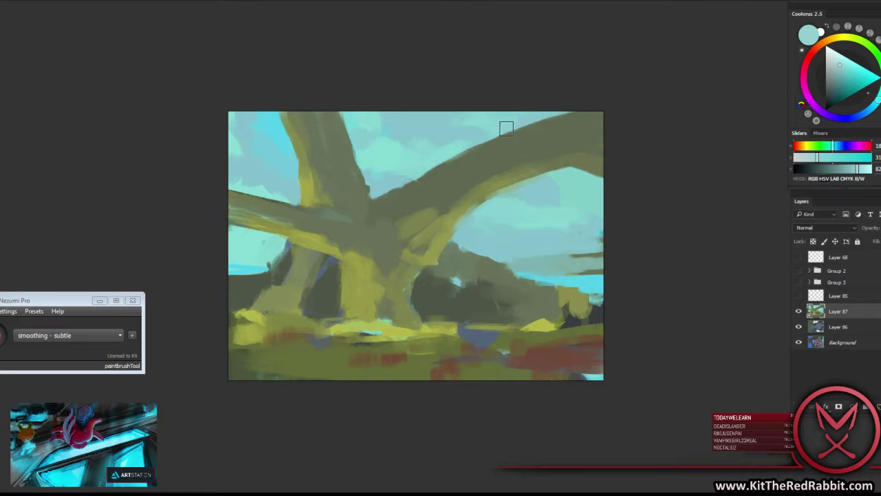
alt+click(566, 205)
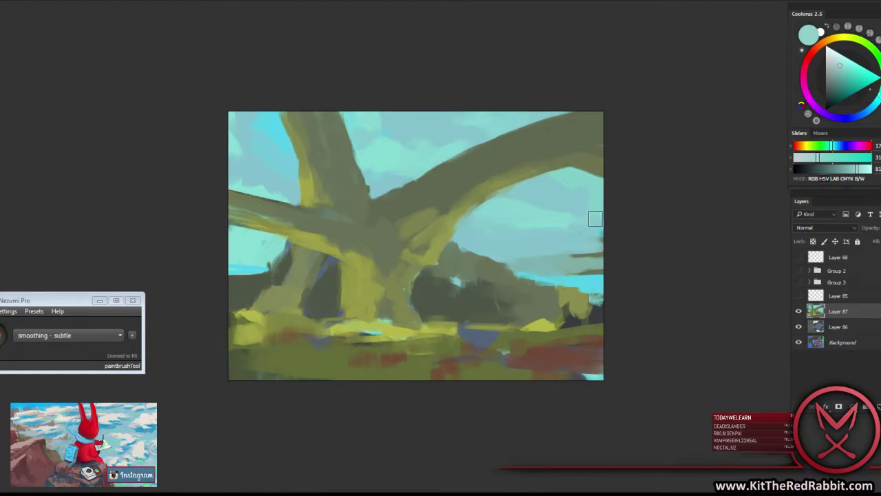
alt+click(567, 220)
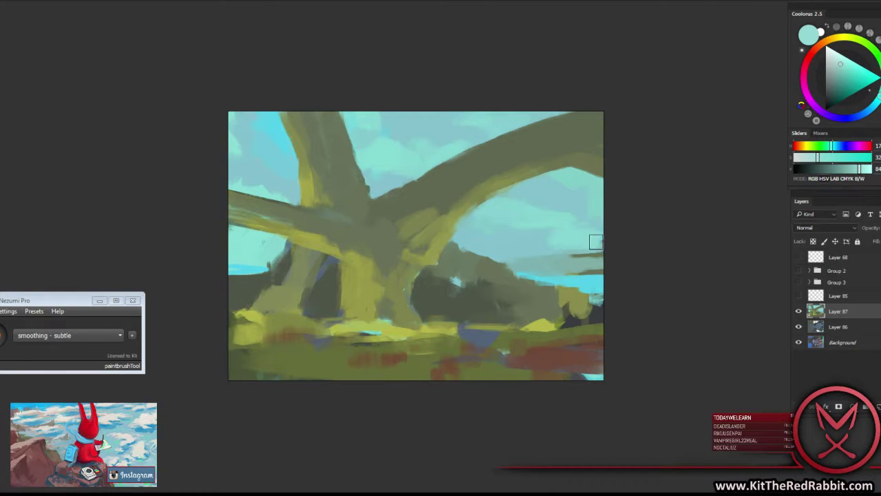
alt+click(382, 211)
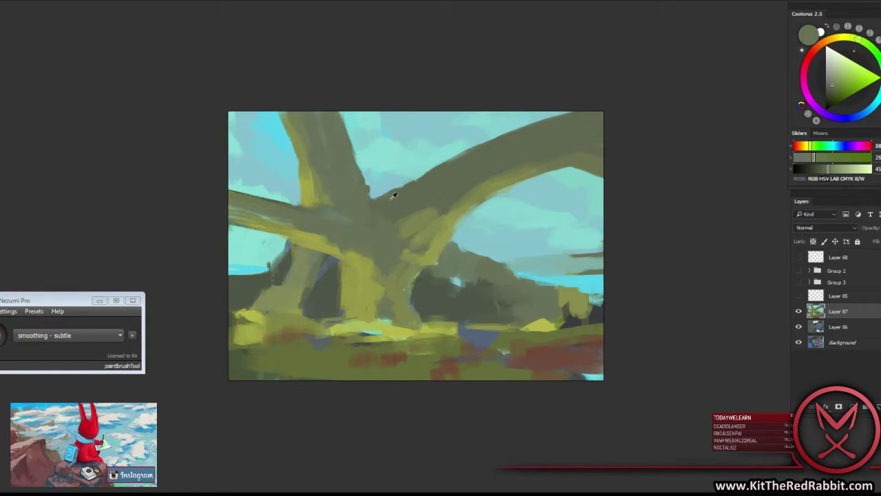
Paint olive over the branch's sky edge and yellow-green light onto the lower trunk.
alt+click(375, 184)
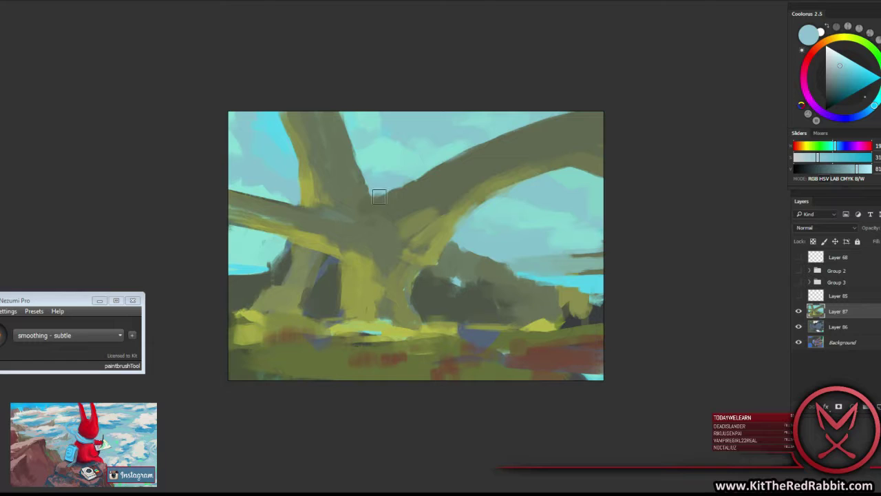
alt+click(379, 196)
drag(371, 203, 389, 199)
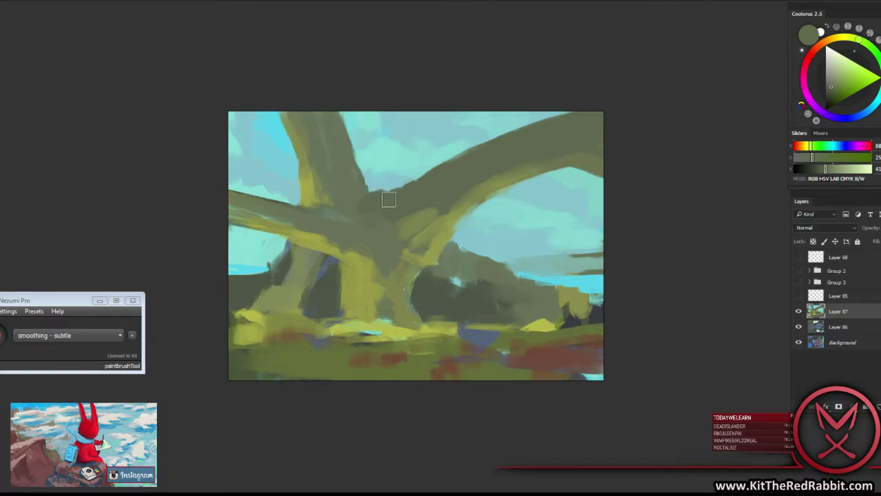
alt+click(413, 284)
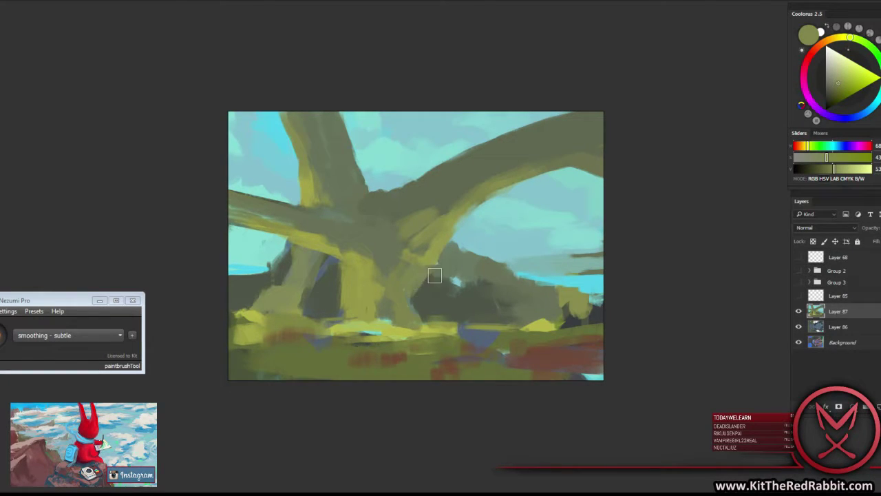
alt+click(435, 275)
alt+click(421, 280)
alt+click(425, 289)
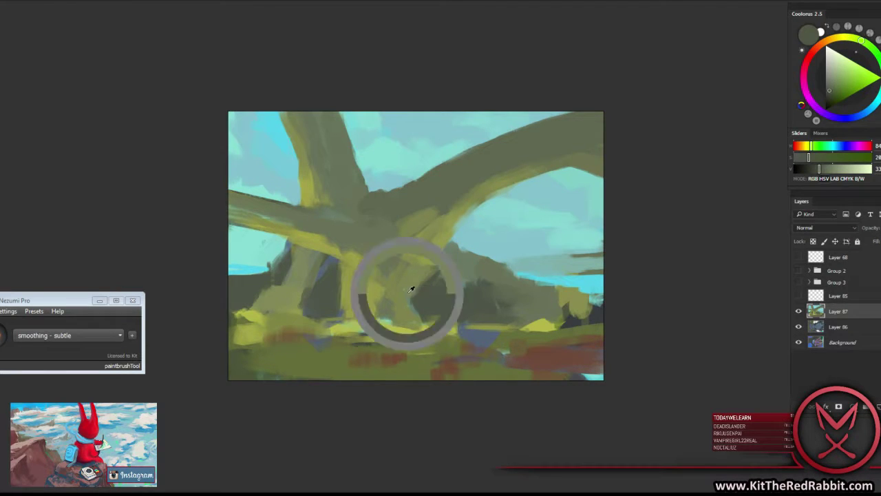
drag(417, 288, 413, 317)
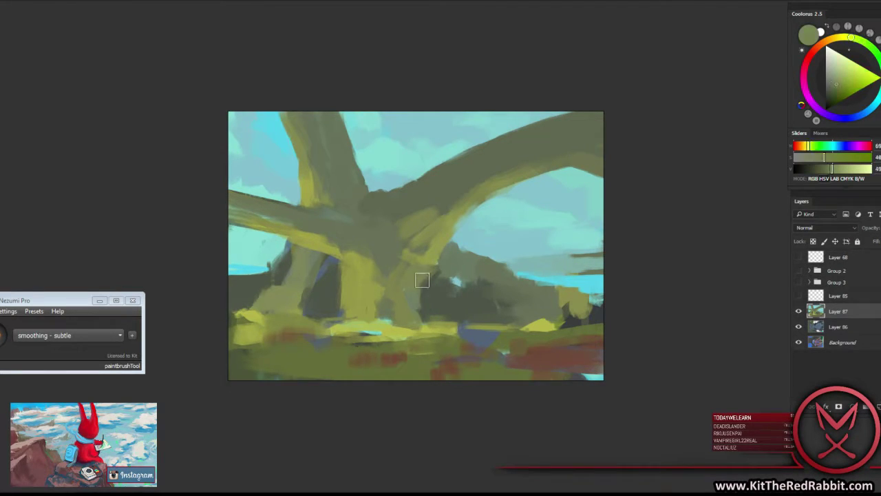
Sample darker greys, yellow-greens and grey-greens from the trunk and branch.
alt+click(428, 303)
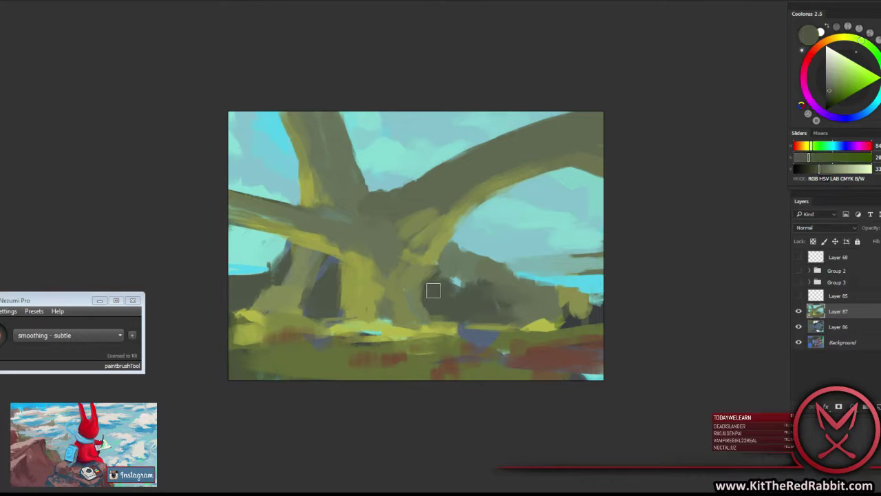
alt+click(416, 256)
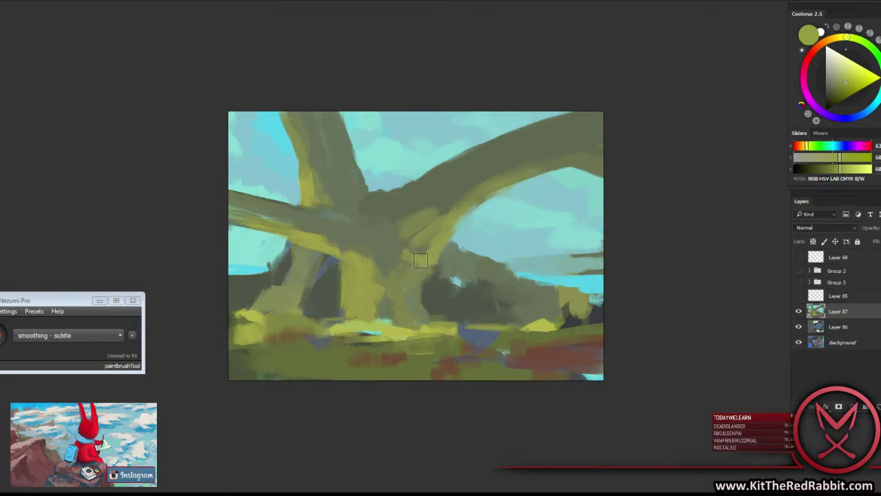
alt+click(421, 259)
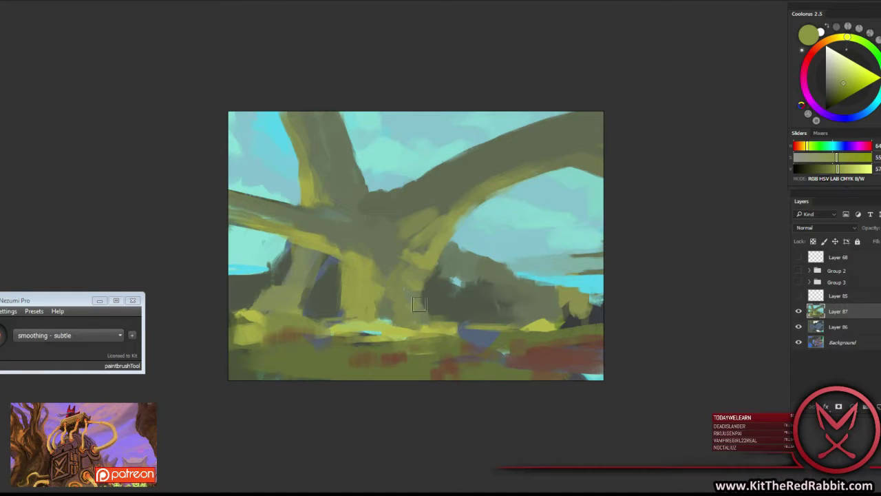
alt+click(402, 281)
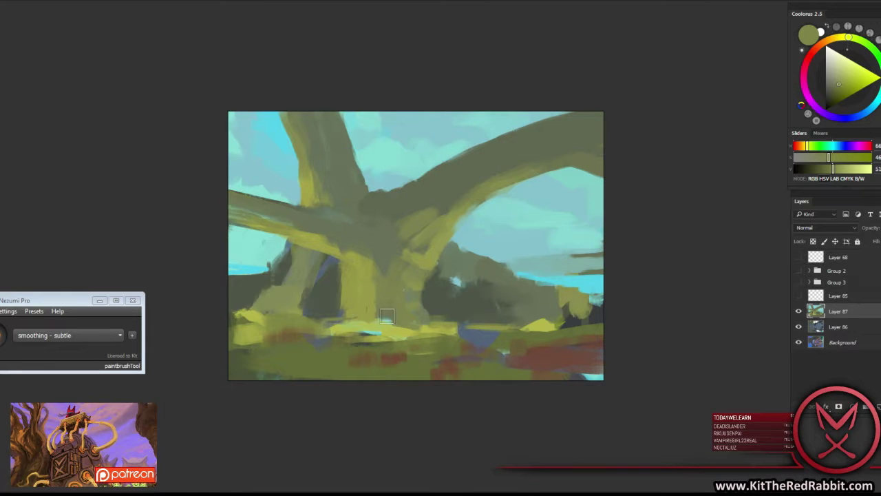
alt+click(317, 209)
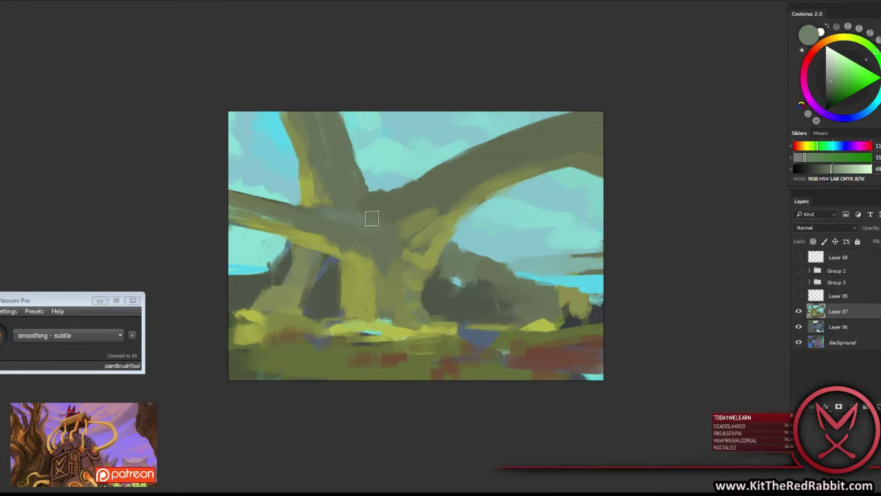
alt+click(377, 235)
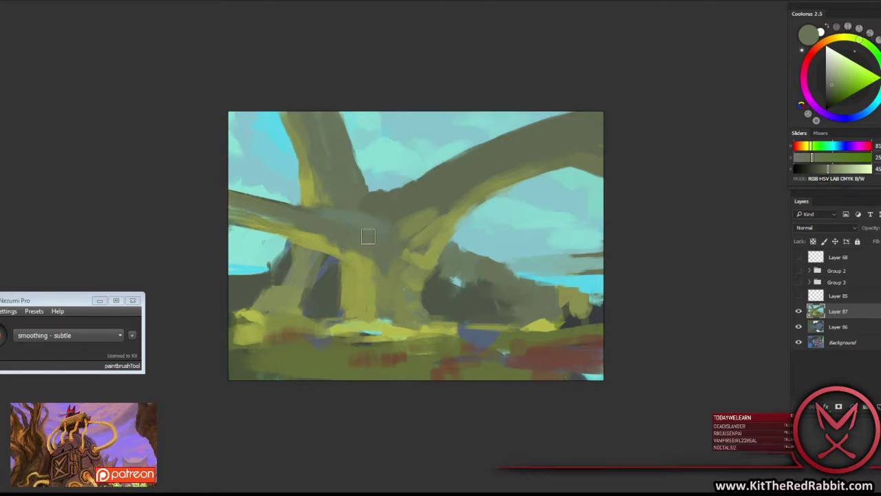
alt+click(320, 214)
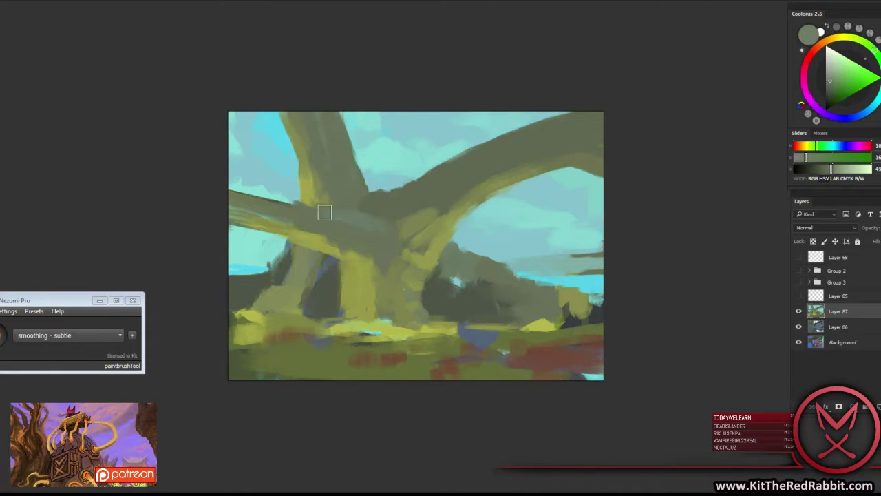
Alternate light sky cyans and yellow-green olives along the upper-left trunk.
alt+click(262, 186)
alt+click(285, 193)
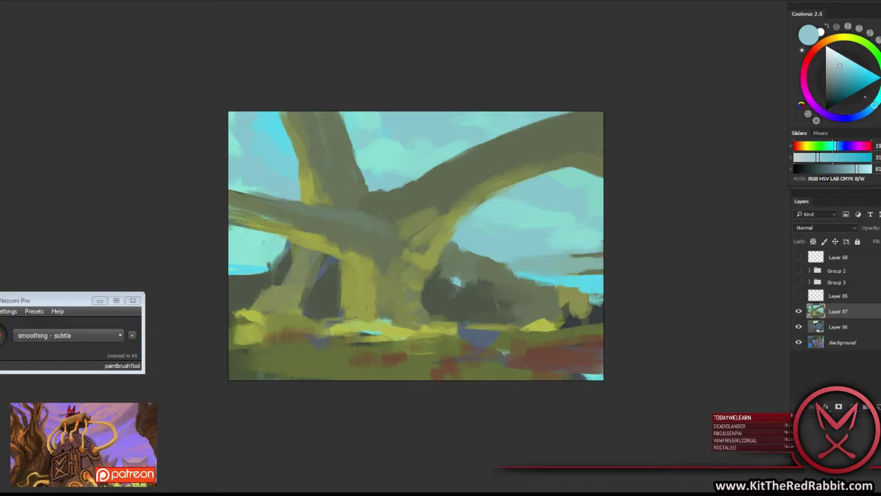
alt+click(310, 194)
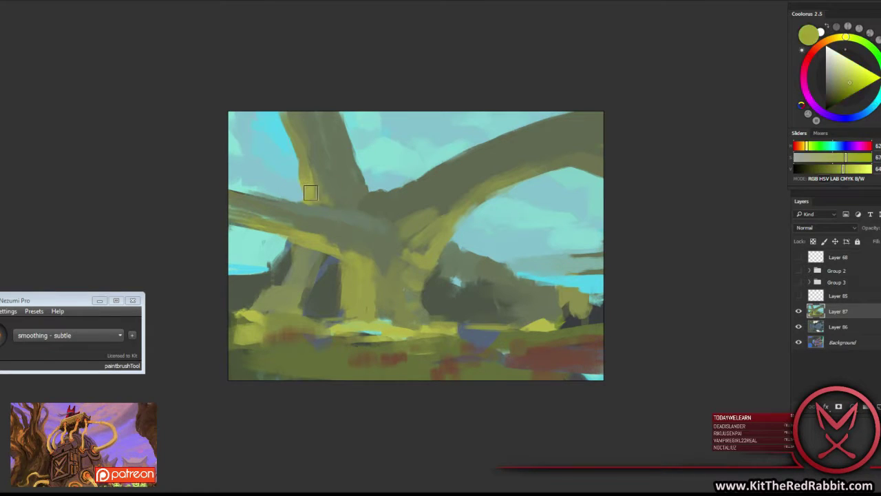
alt+click(296, 187)
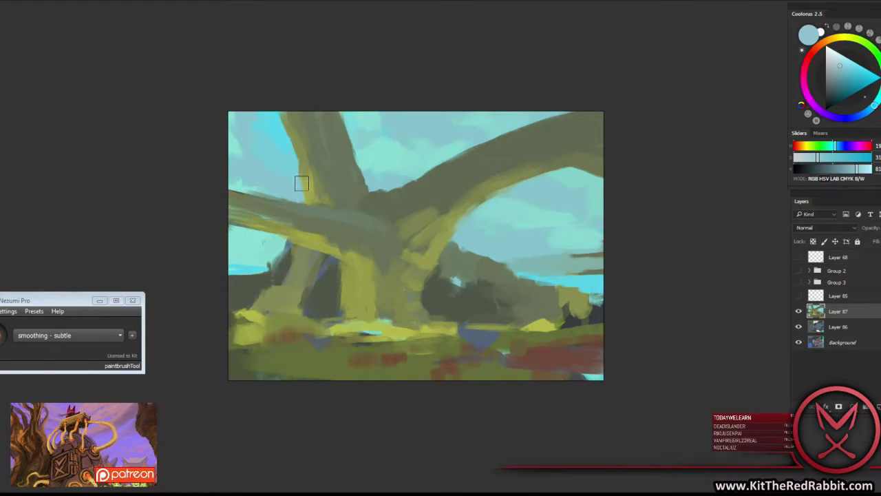
alt+click(311, 178)
alt+click(315, 191)
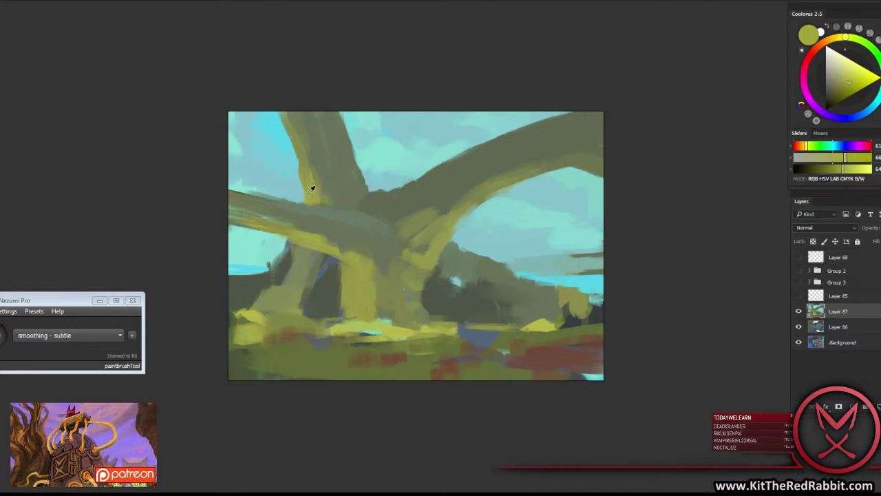
alt+click(308, 162)
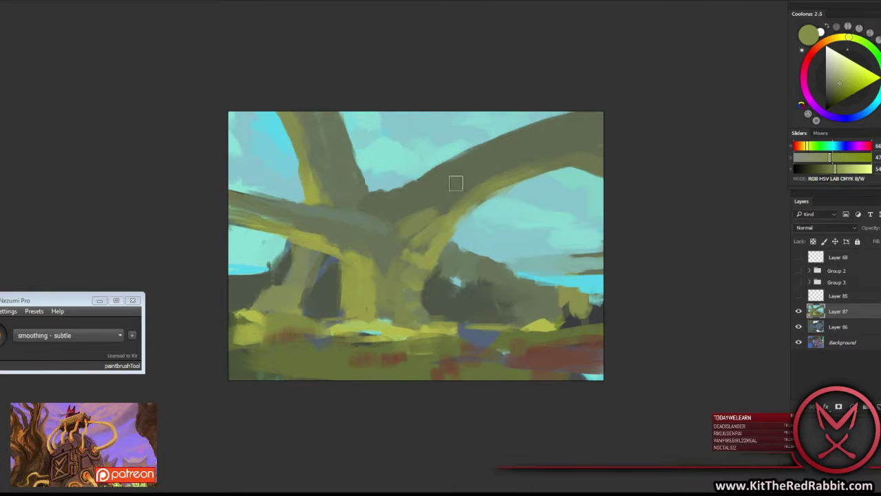
alt+click(380, 202)
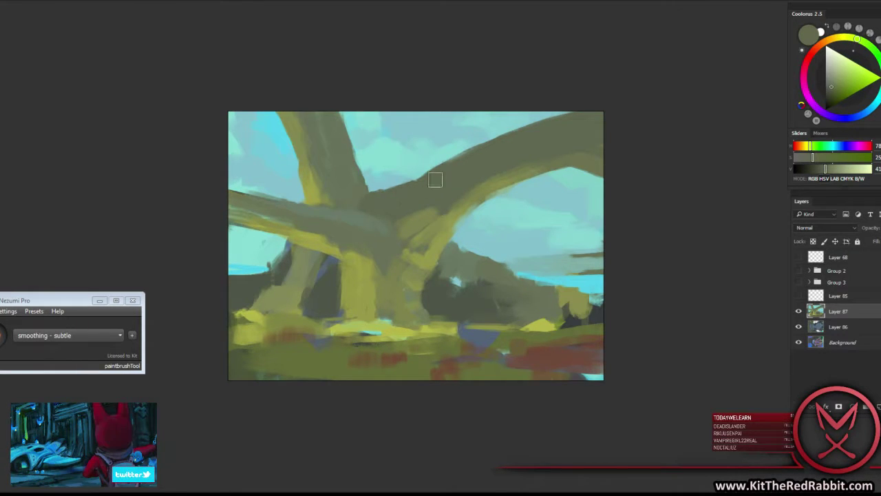
Sample olive tones on the left trunk, branch junction and arching branch.
alt+click(445, 214)
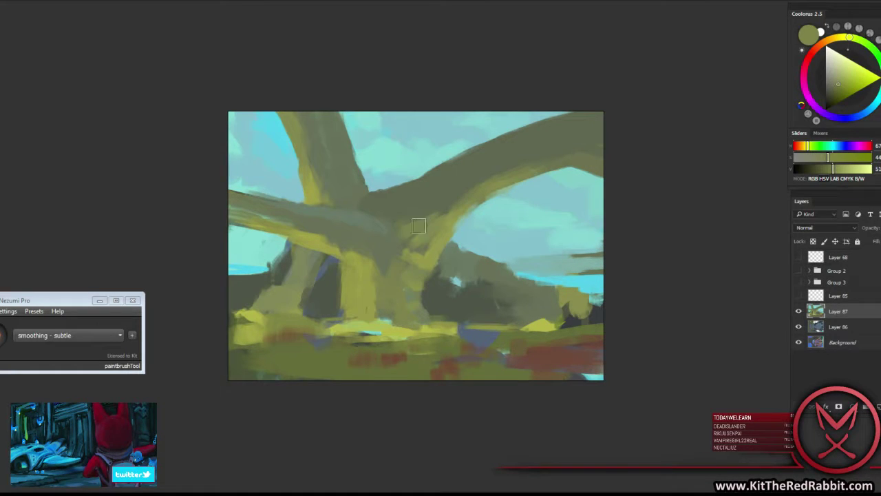
alt+click(387, 232)
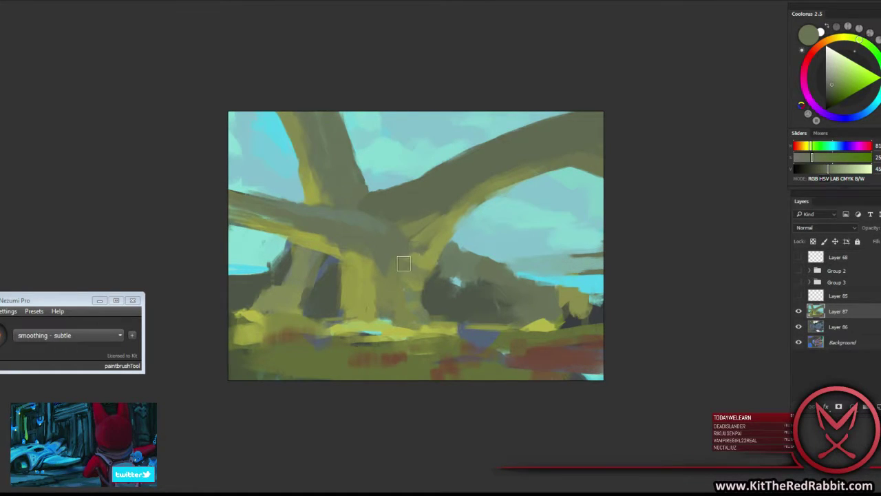
alt+click(323, 292)
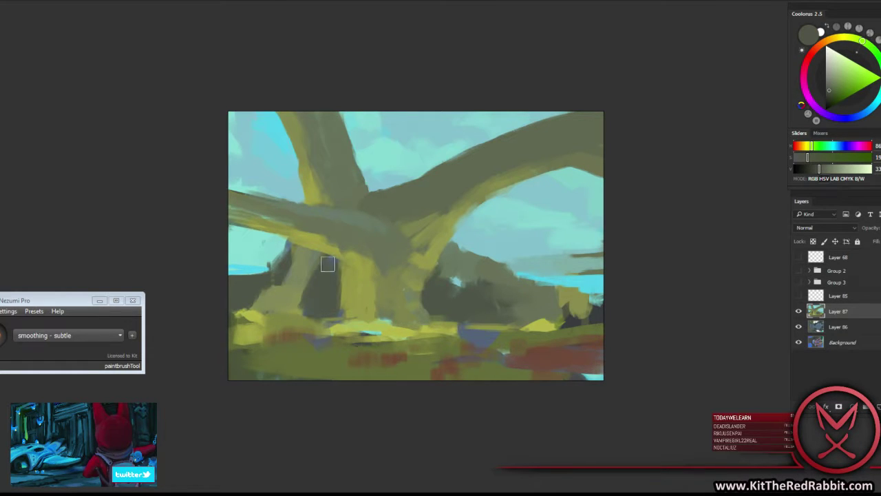
alt+click(314, 277)
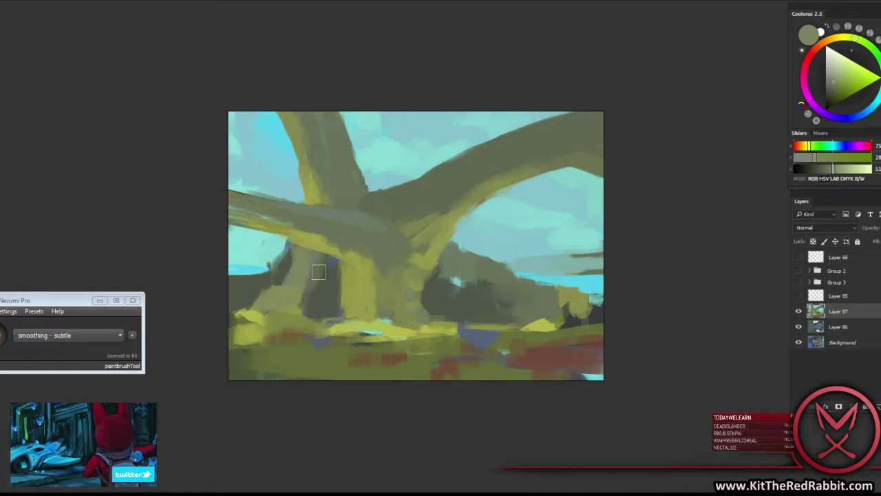
alt+click(322, 293)
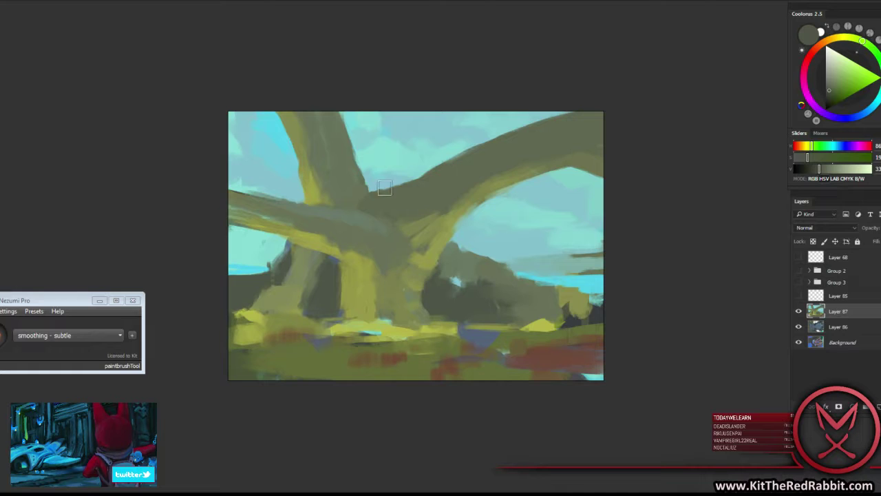
alt+click(369, 222)
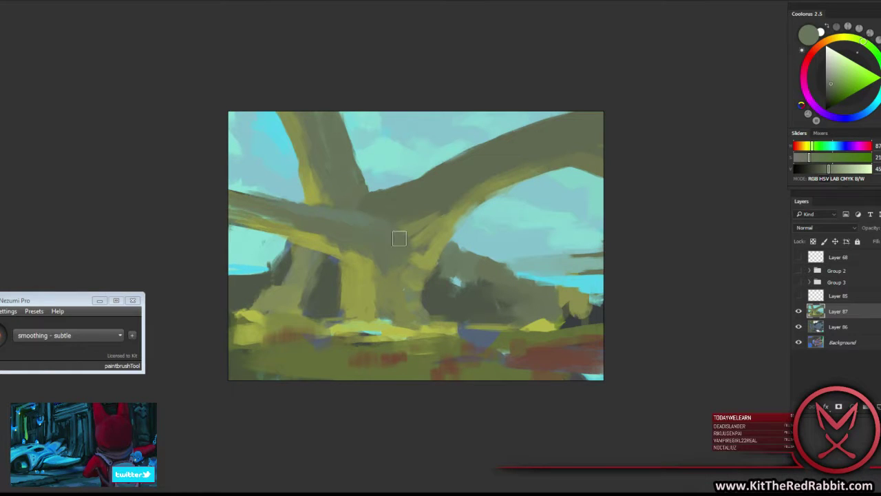
alt+click(313, 216)
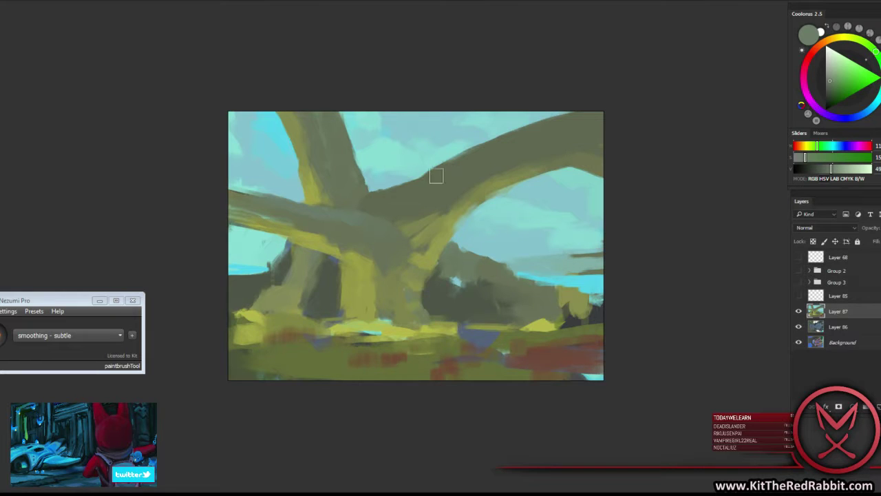
alt+click(530, 143)
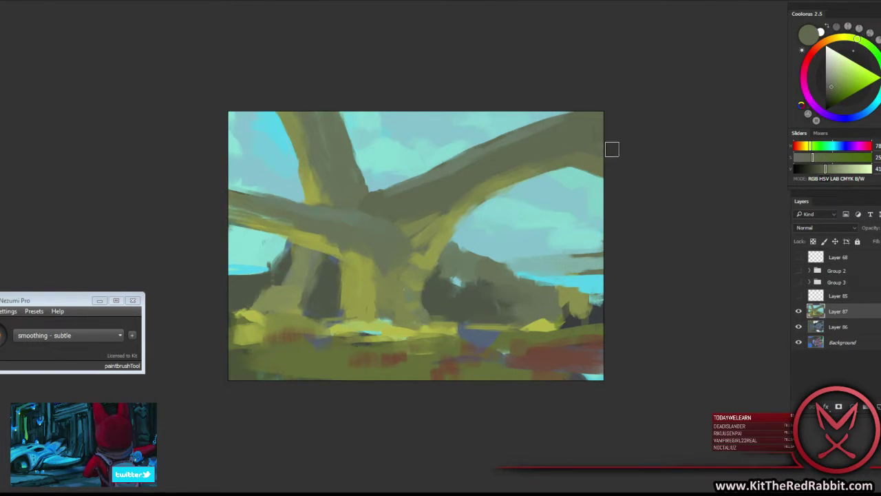
Sample lighter, darker and greyer olive tones from the trunk and lower canvas.
alt+click(420, 261)
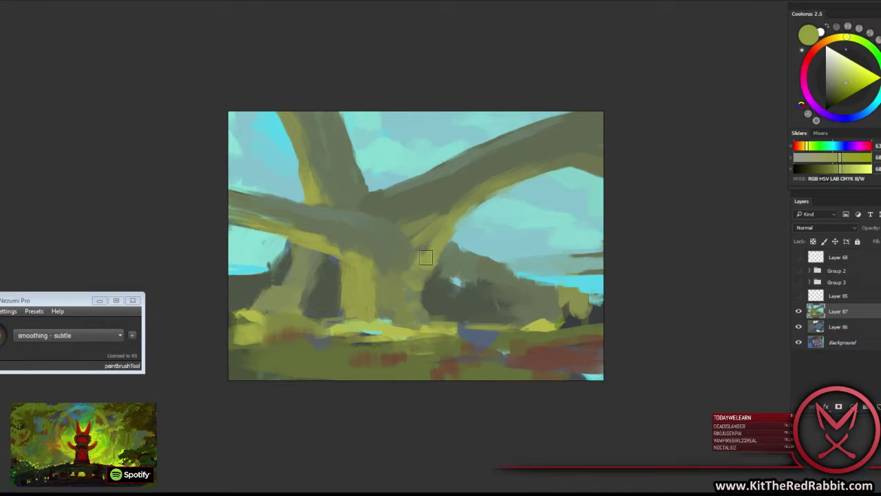
alt+click(416, 268)
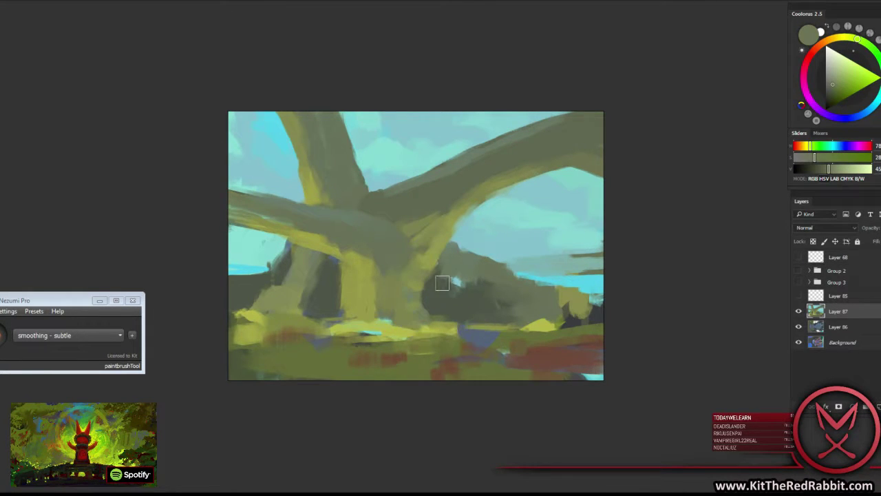
alt+click(444, 320)
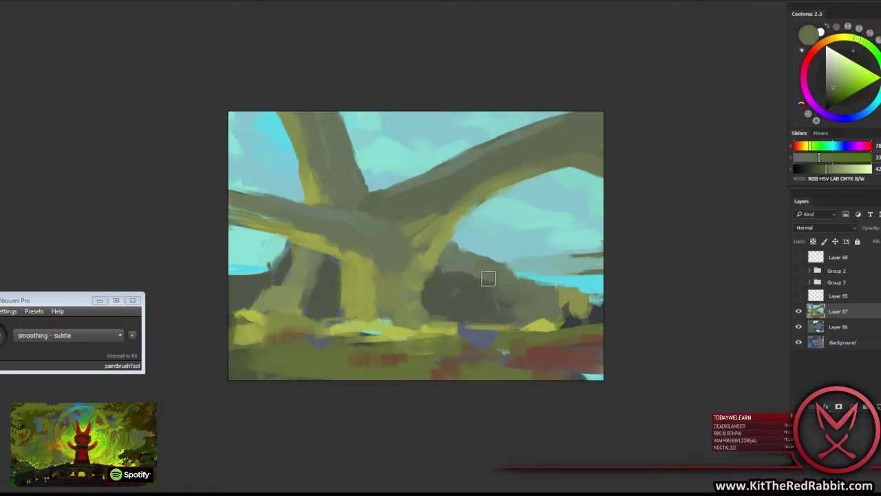
alt+click(447, 275)
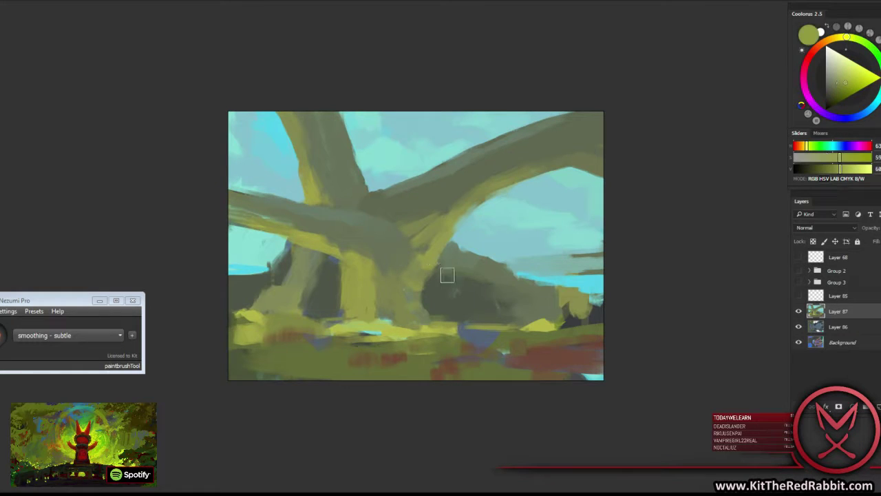
alt+click(506, 287)
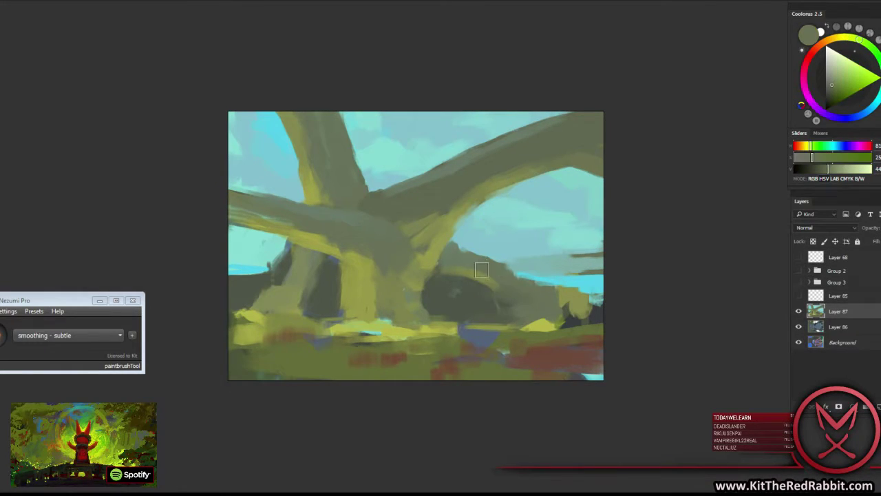
alt+click(490, 257)
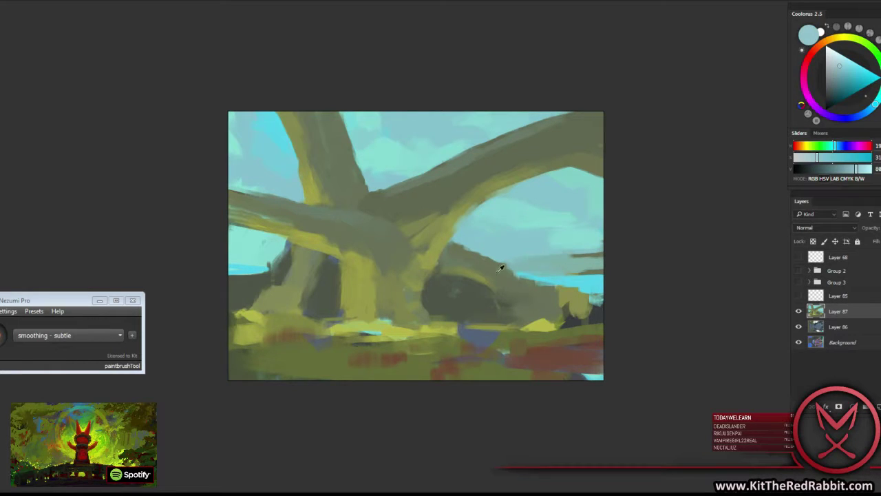
alt+click(500, 269)
alt+click(552, 268)
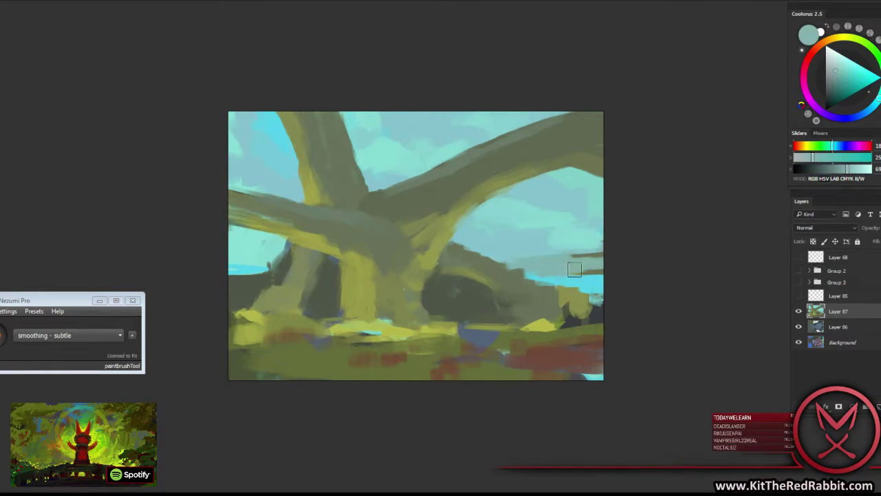
Paint olive green over the yellow wedge and add paint along the bottom-right ground edge.
alt+click(556, 320)
drag(556, 322, 523, 329)
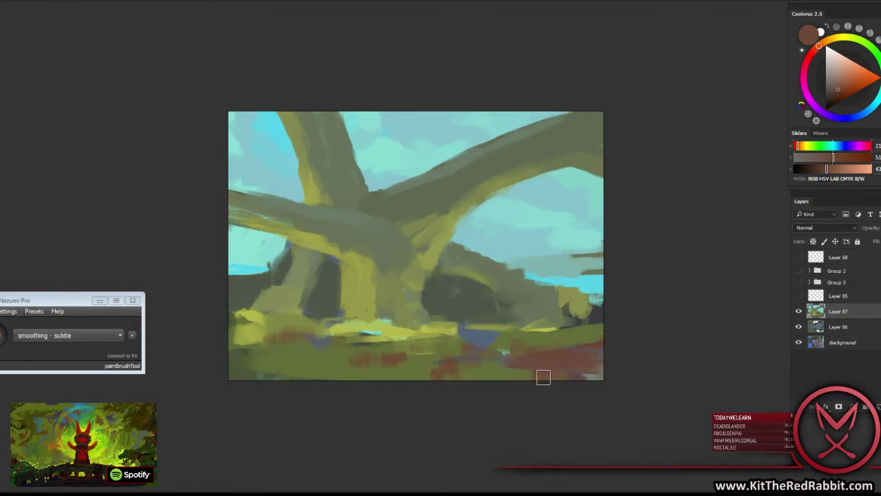
alt+click(503, 365)
drag(505, 368, 570, 381)
alt+click(594, 368)
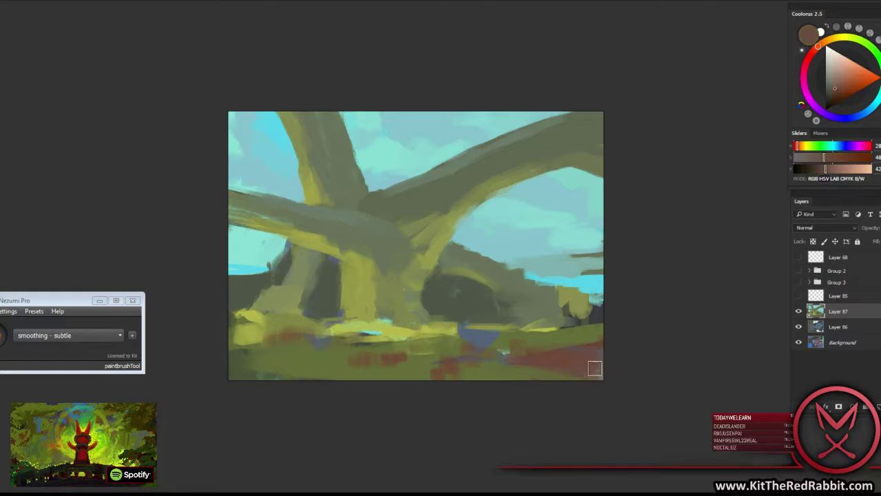
alt+click(536, 336)
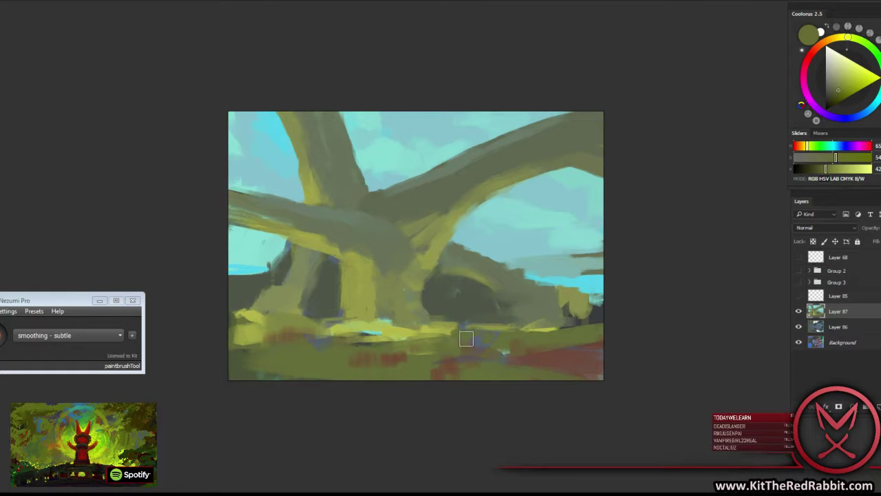
Switch to the 25 px brush preset and sample yellow-green and olive from the ground.
alt+click(468, 330)
right_click(497, 320)
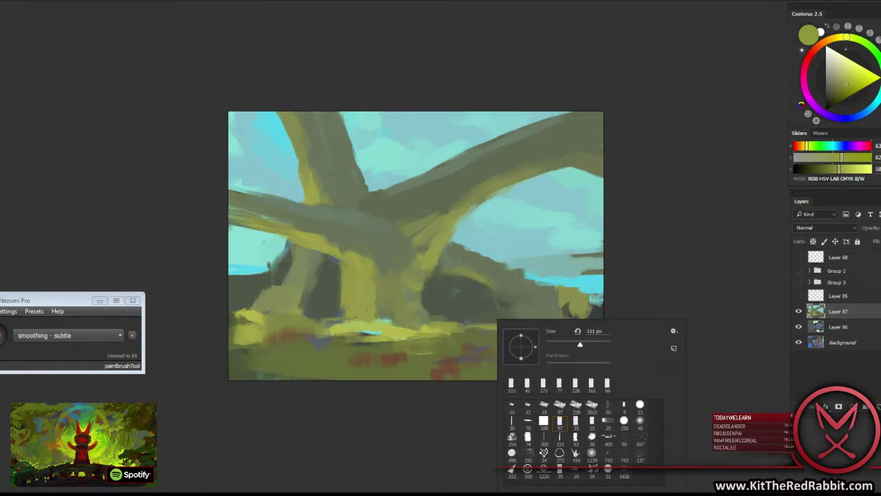
click(608, 421)
click(472, 330)
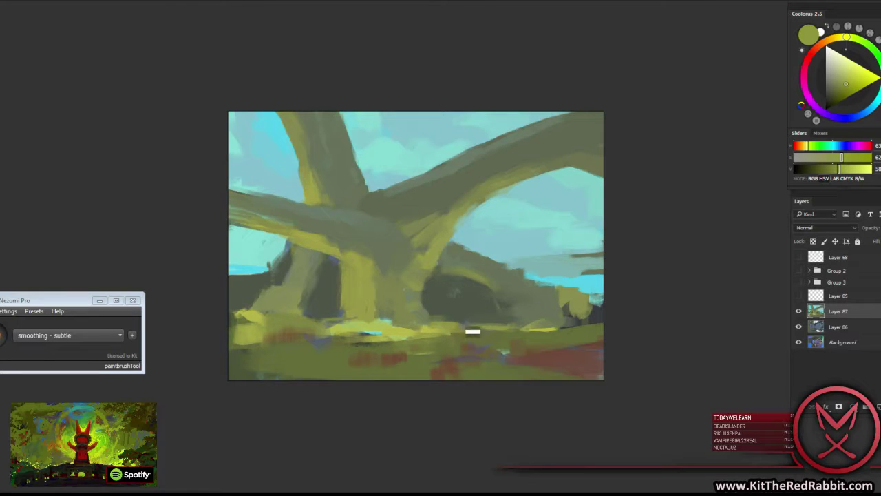
alt+click(425, 328)
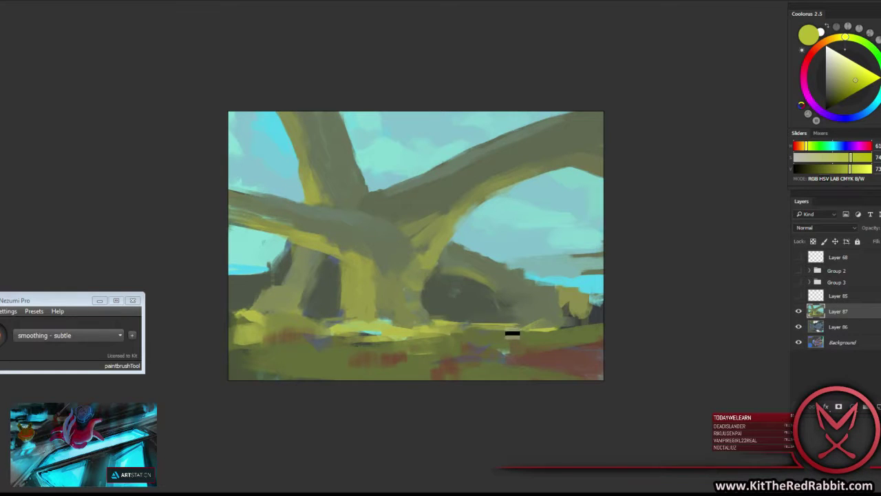
alt+click(530, 319)
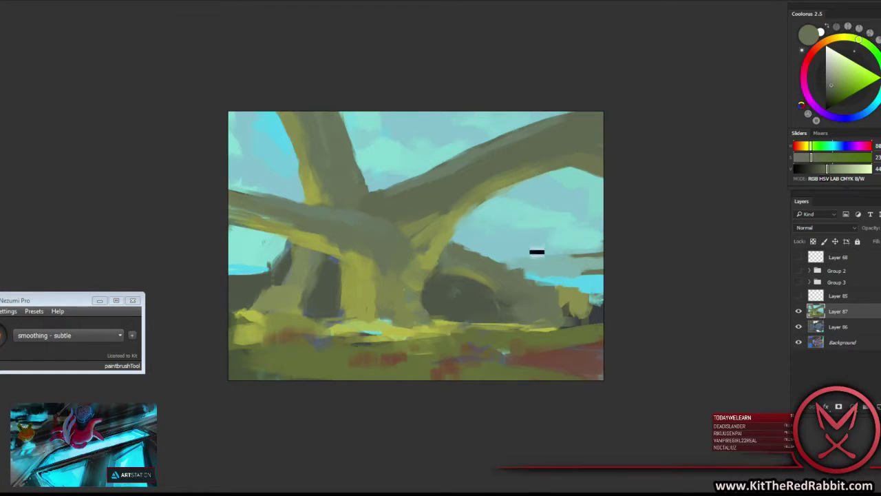
Sample pale sky cyan, grey teal and olive tones from the branches and trunk.
alt+click(523, 264)
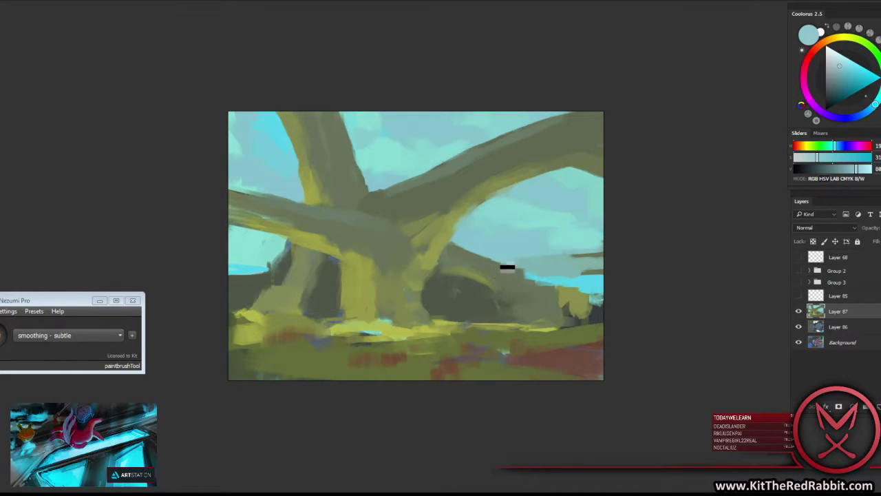
alt+click(515, 269)
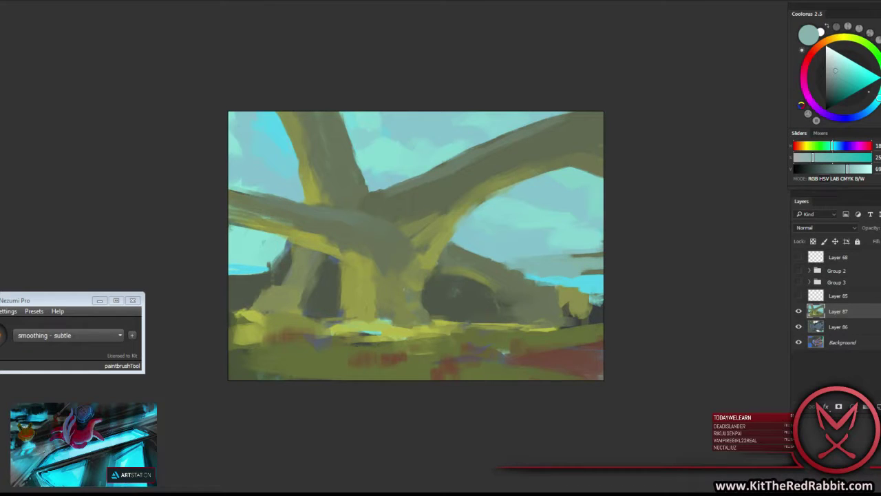
alt+click(264, 219)
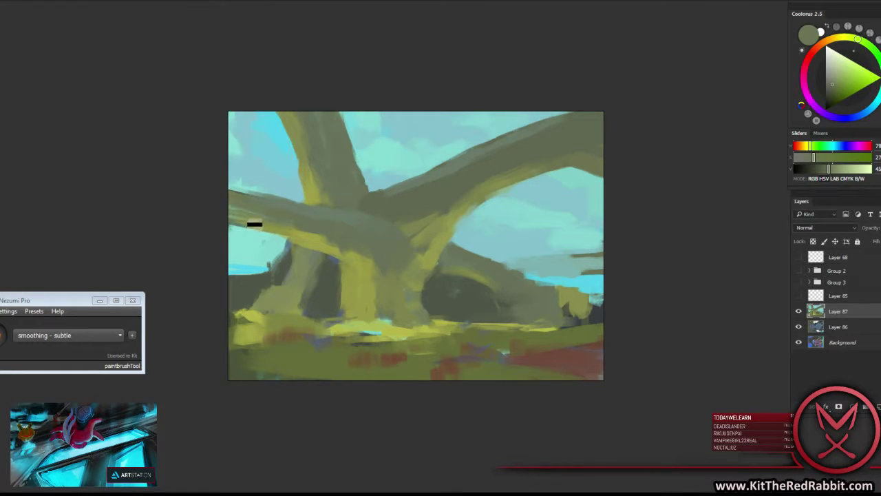
alt+click(328, 241)
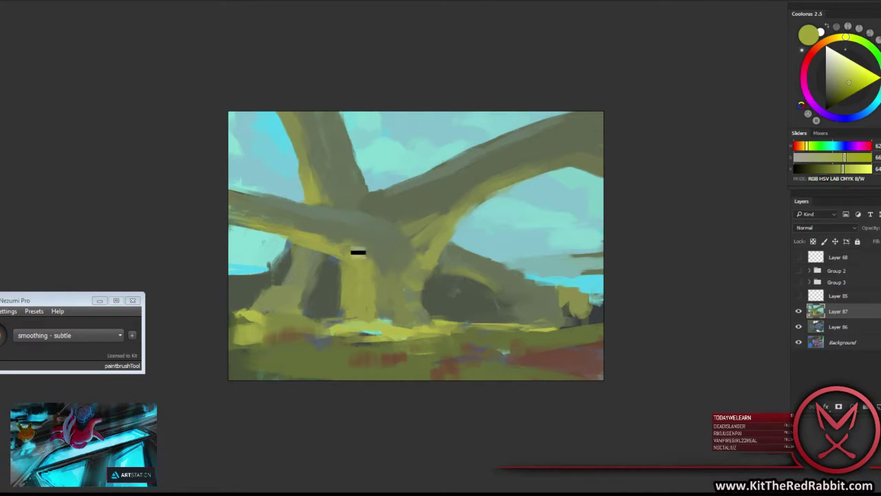
alt+click(352, 257)
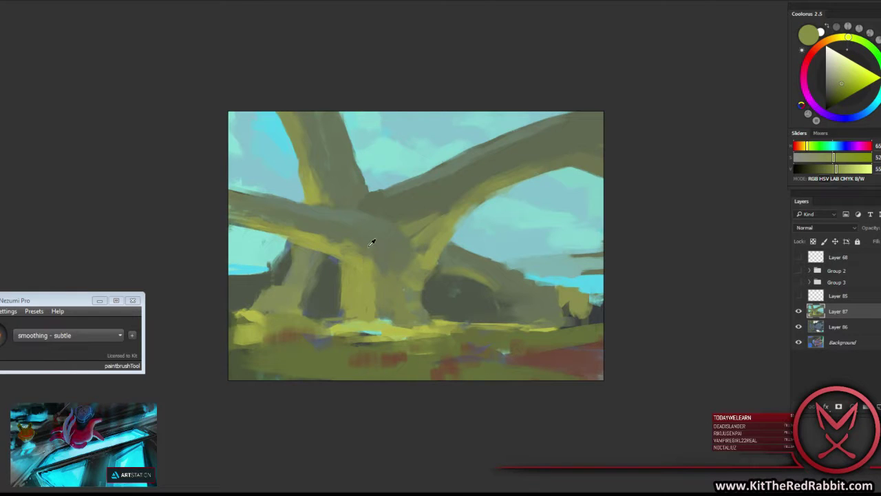
alt+click(371, 243)
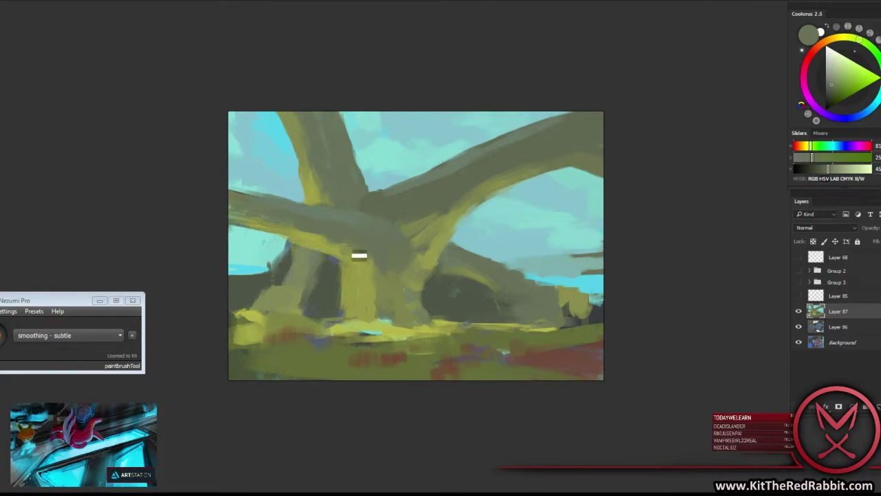
alt+click(369, 219)
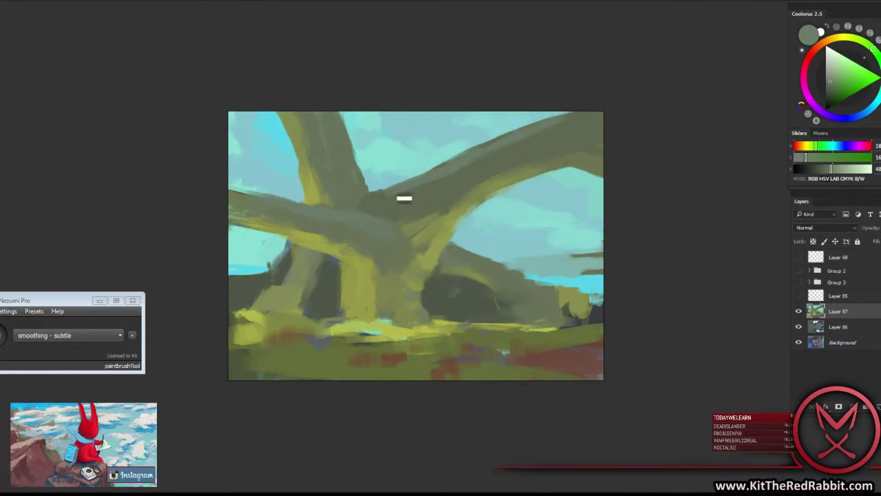
alt+click(364, 193)
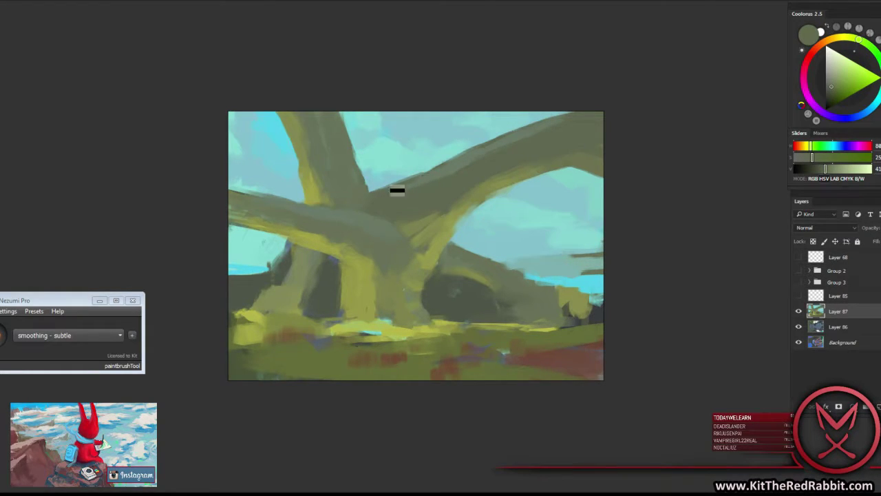
alt+click(407, 187)
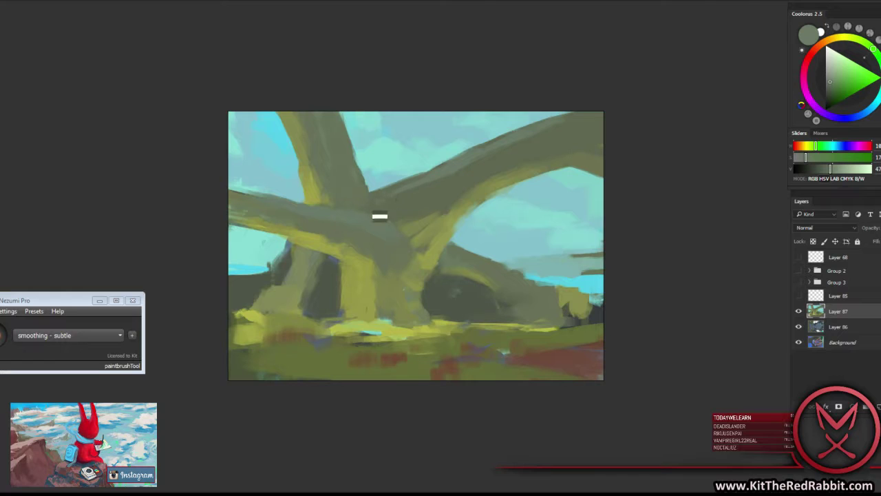
Cut light cyan sky into the left trunk edge, then sample lighter teals near the arching branch.
alt+click(310, 152)
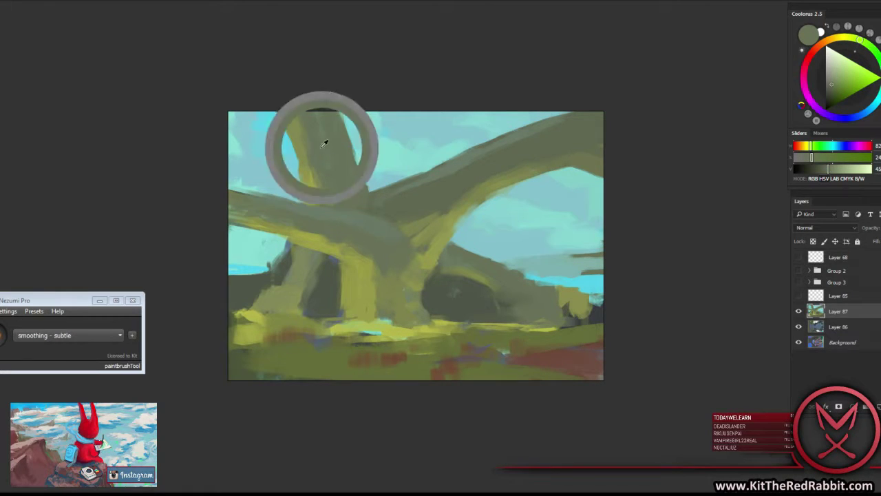
alt+click(310, 176)
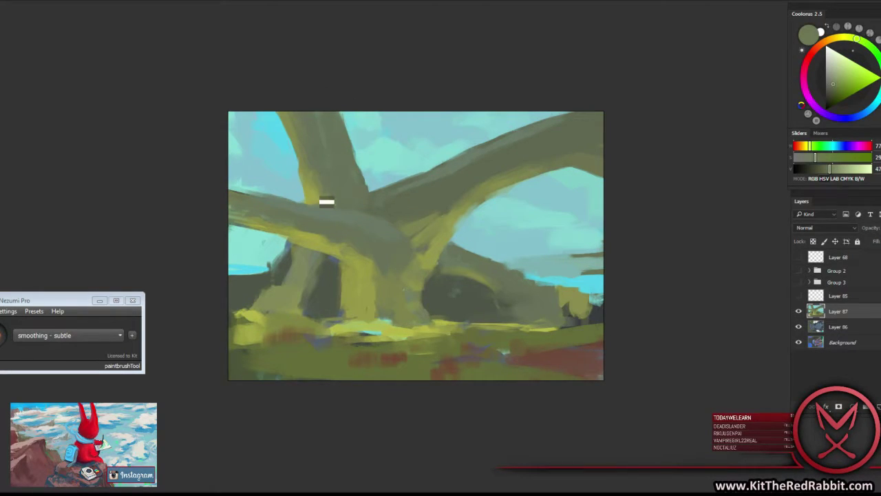
alt+click(303, 274)
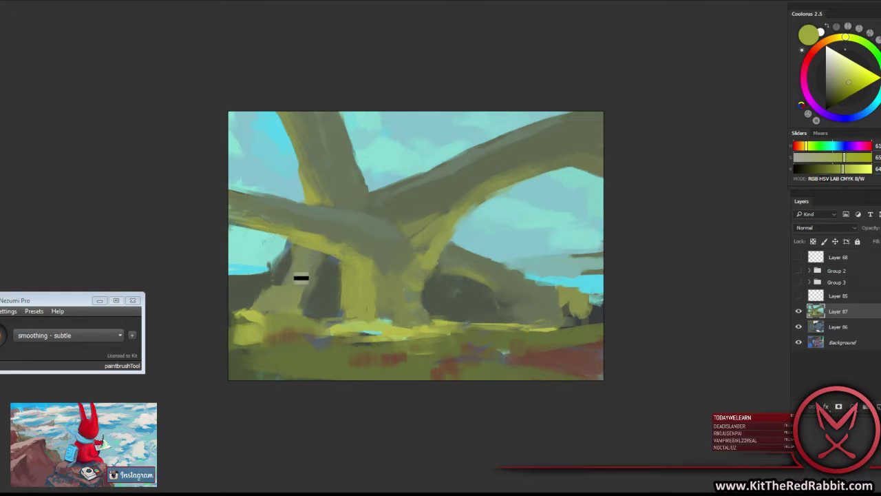
alt+click(290, 273)
alt+click(307, 261)
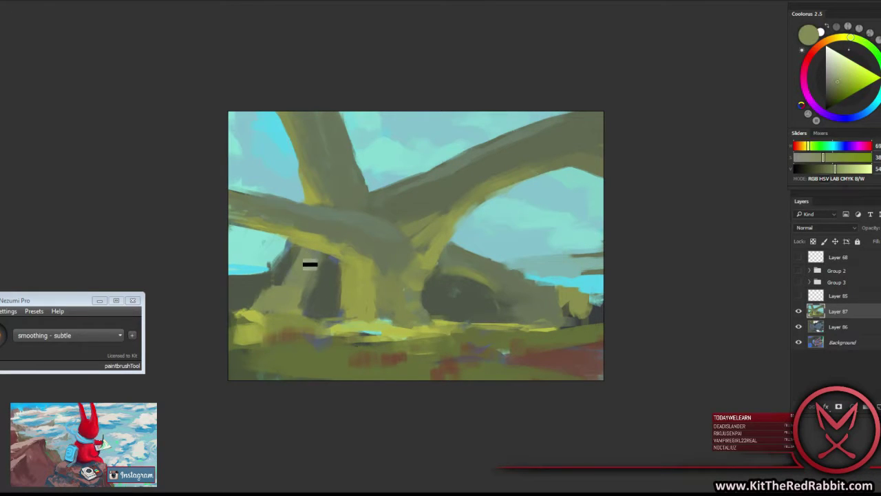
alt+click(274, 254)
alt+click(258, 254)
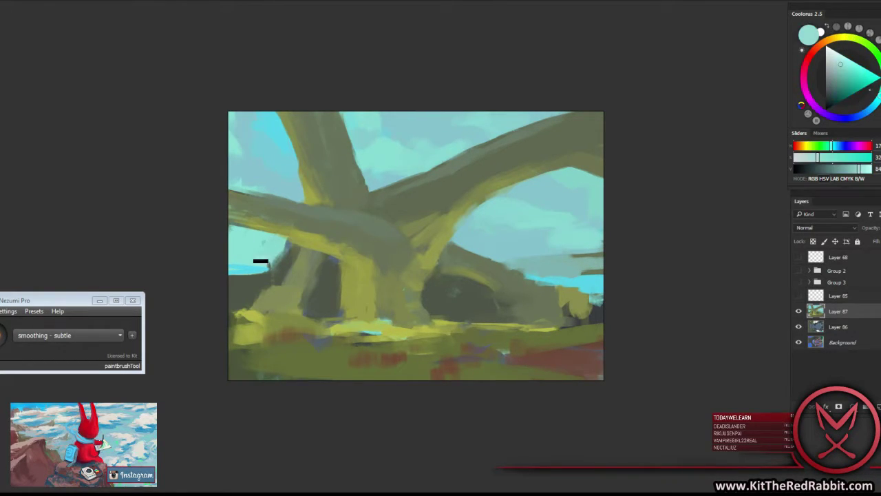
drag(242, 260, 278, 265)
alt+click(456, 124)
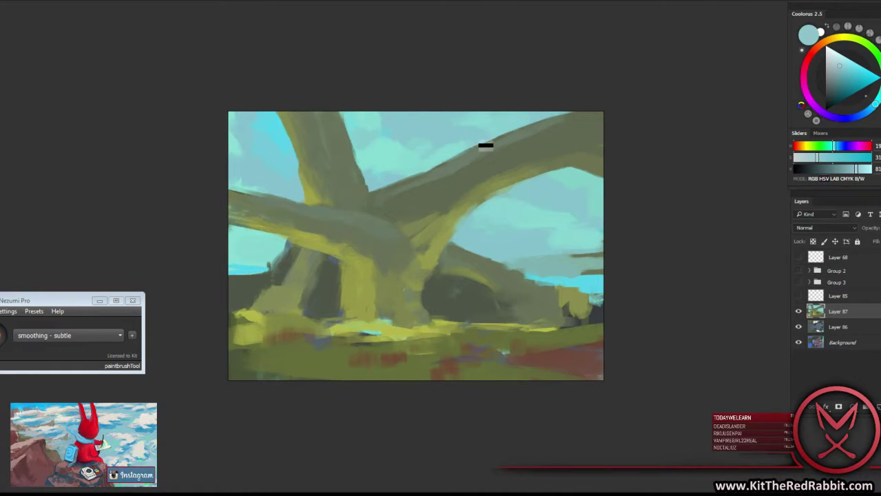
alt+click(543, 138)
alt+click(578, 184)
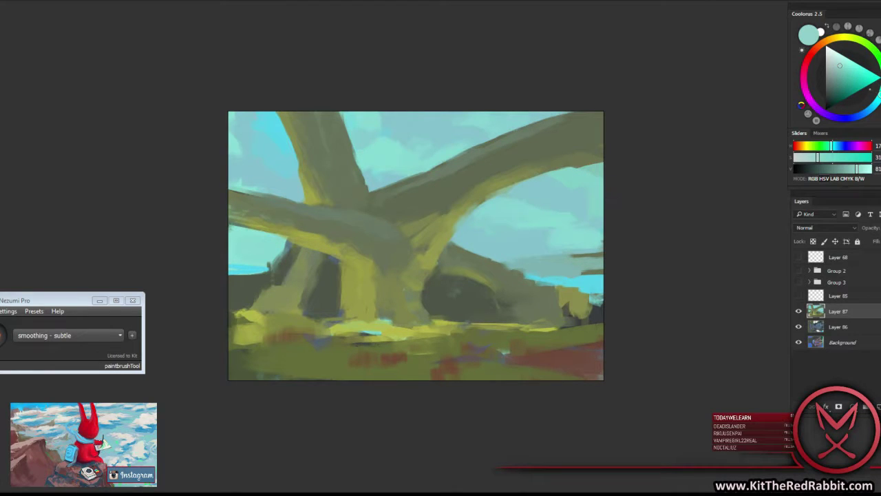
Flip the canvas horizontally and back to check the composition, then sample branch colours.
key(h)
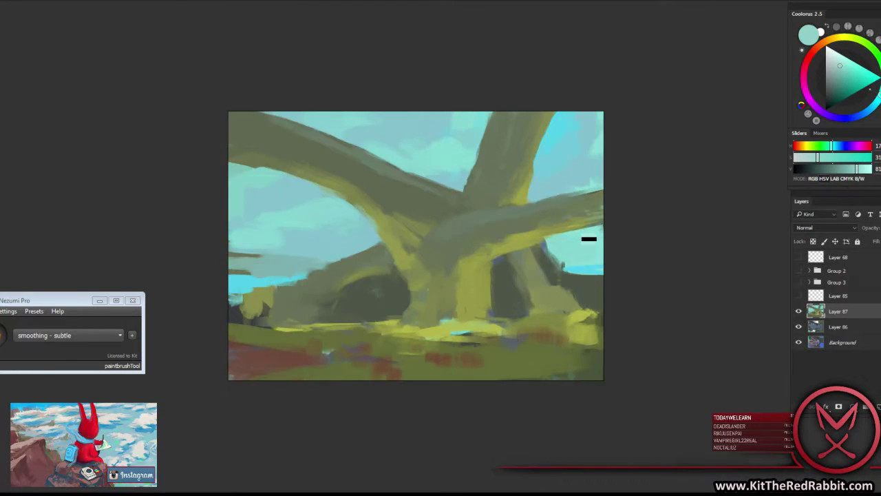
key(h)
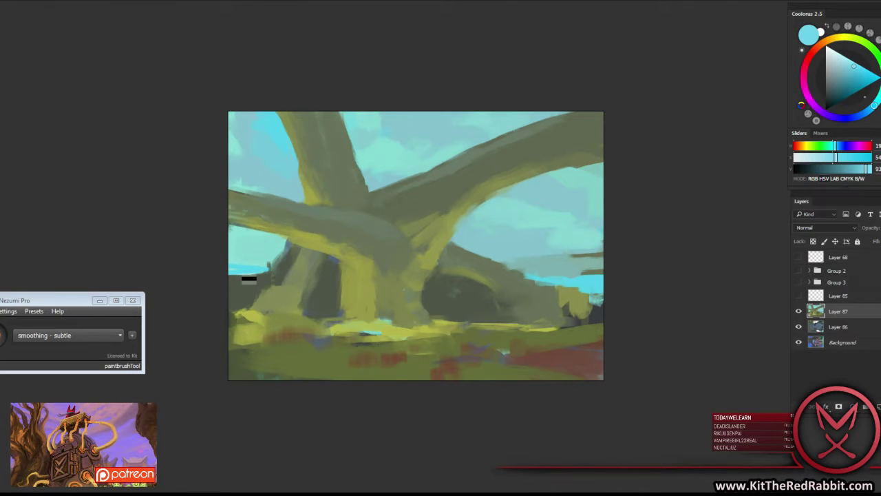
alt+click(269, 270)
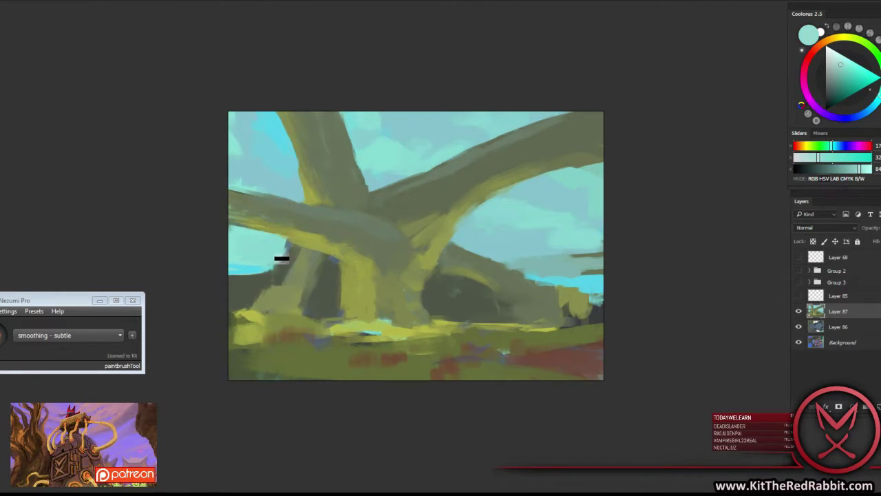
alt+click(280, 249)
Choose a different brush preset and pick up dark olive for the supports.
right_click(444, 299)
click(524, 309)
key(Return)
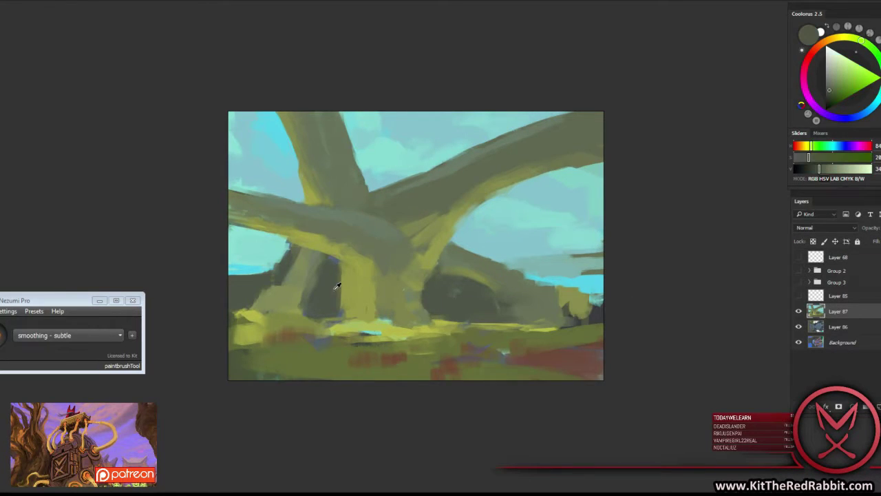
alt+click(336, 289)
Pick yellow-green and olive tones, preview in greyscale, and select highlights with Ctrl+Alt+2.
alt+click(341, 317)
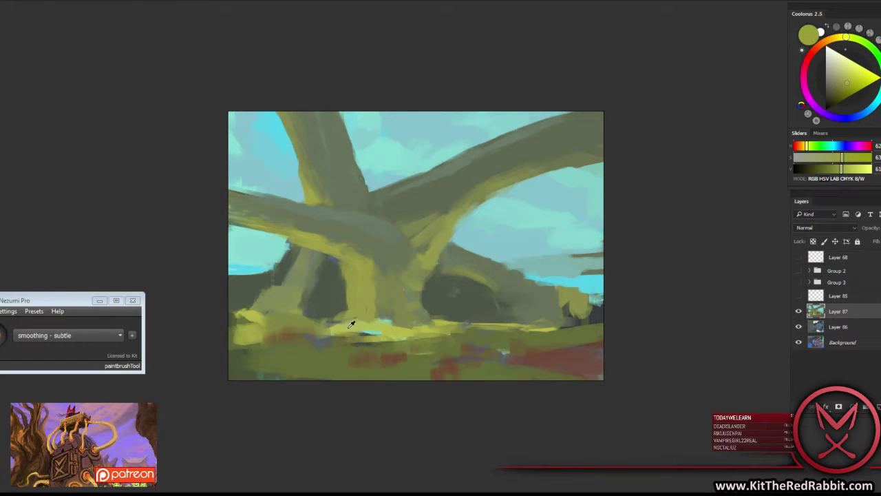
alt+click(351, 325)
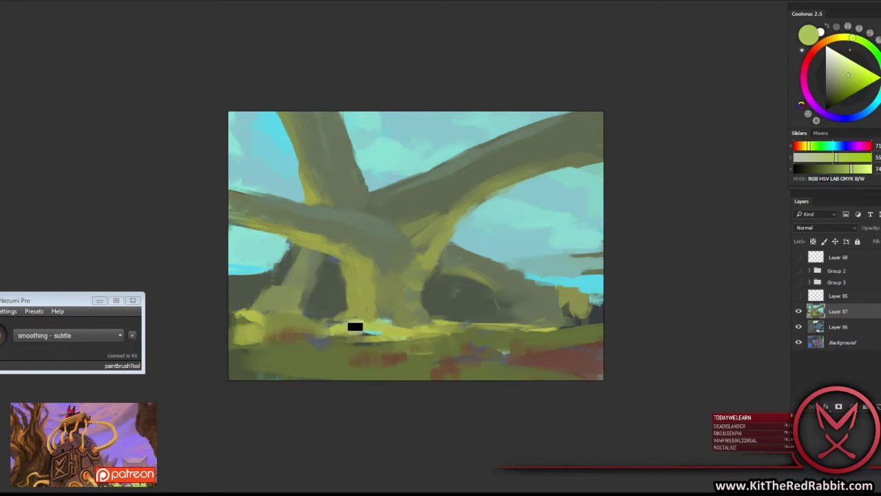
alt+click(366, 260)
alt+click(376, 289)
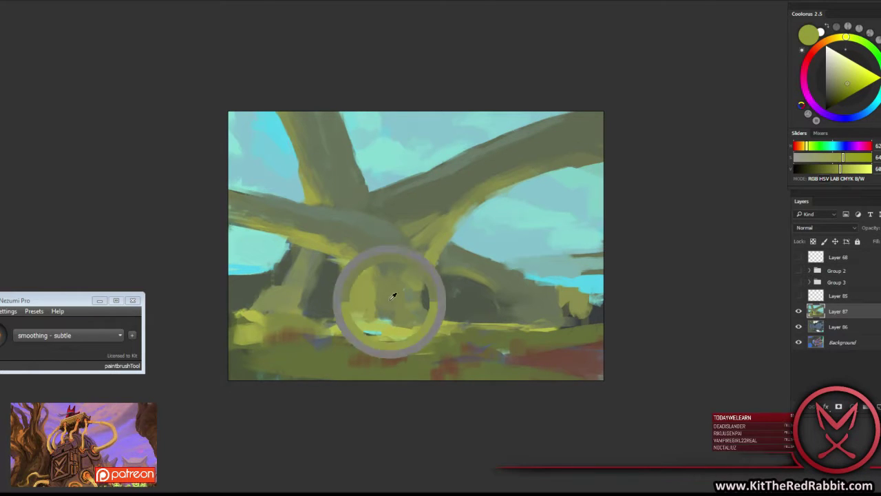
key(ctrl+y)
key(ctrl+y)
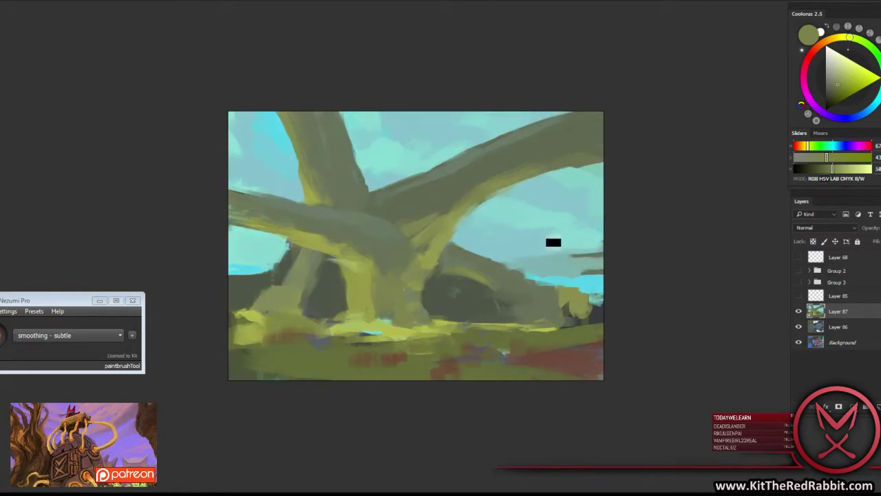
key(ctrl+alt+2)
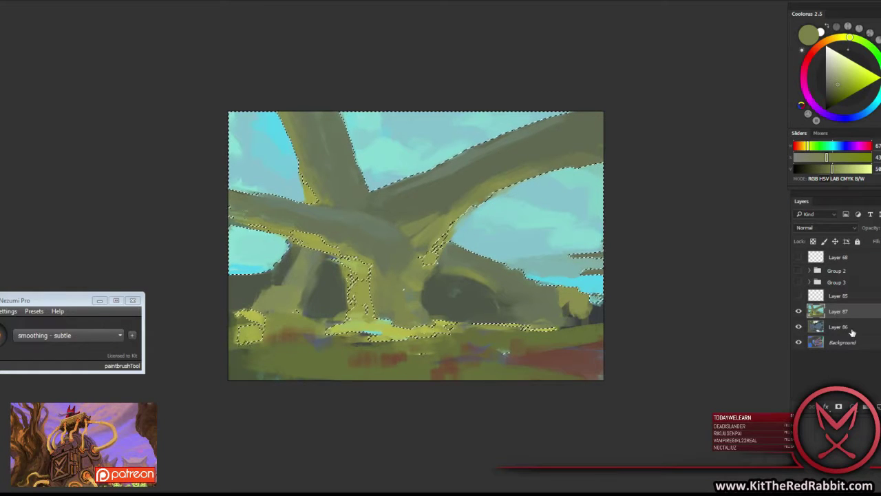
Duplicate the painting onto a new layer set to Multiply blend mode.
key(ctrl+j)
click(824, 227)
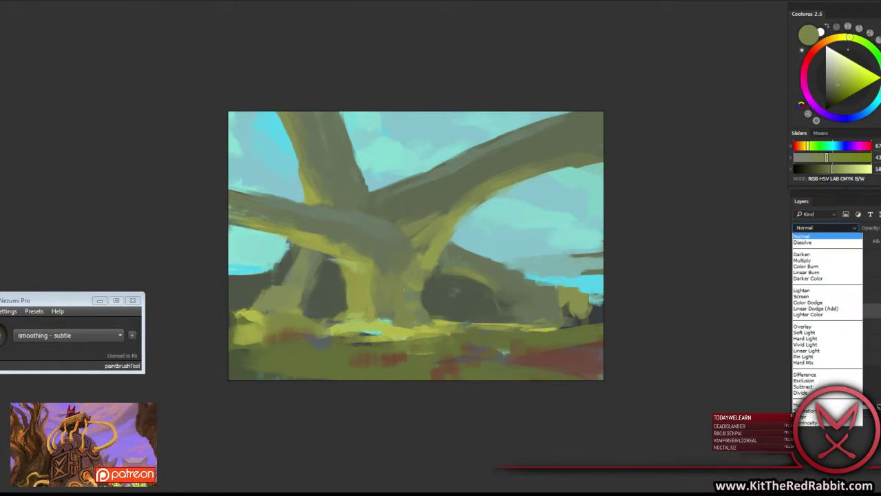
click(822, 258)
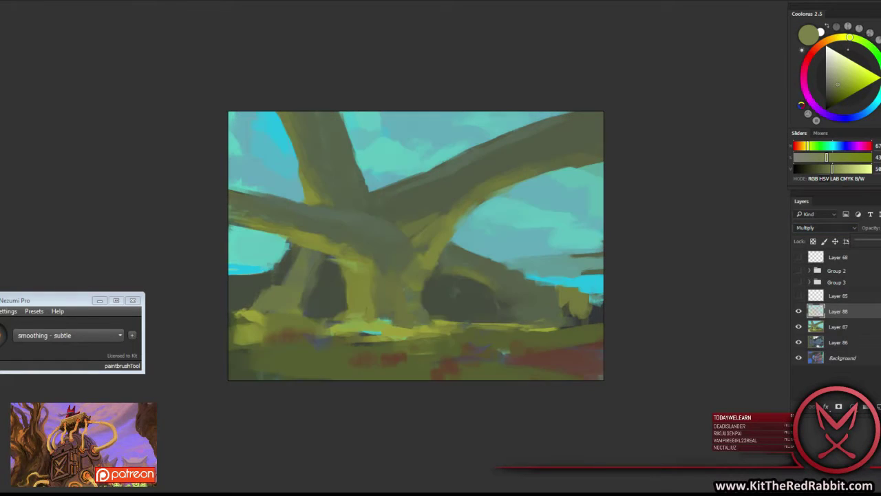
Add a Hue/Saturation adjustment with hue -1, comparing it against Layer 88.
click(851, 406)
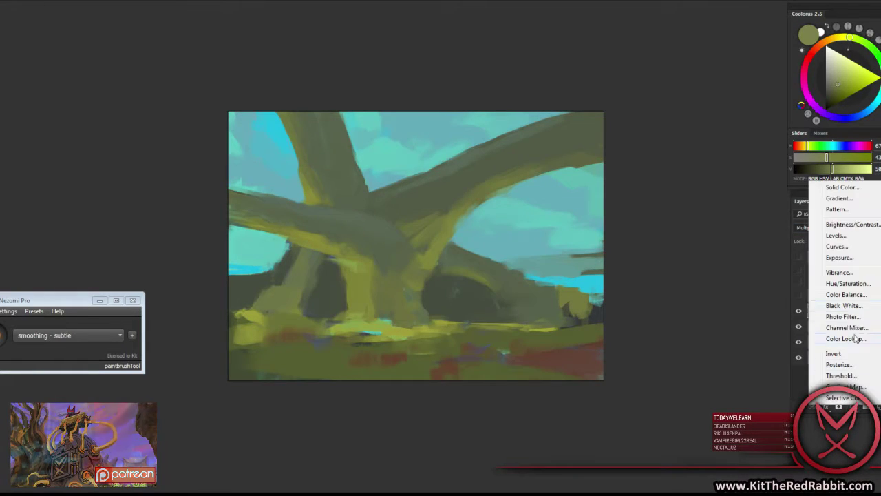
click(853, 285)
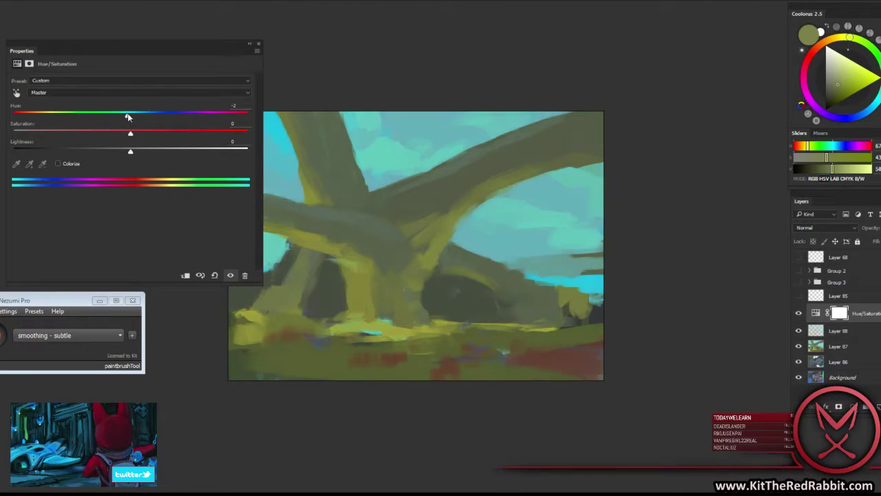
drag(127, 117, 130, 119)
click(259, 43)
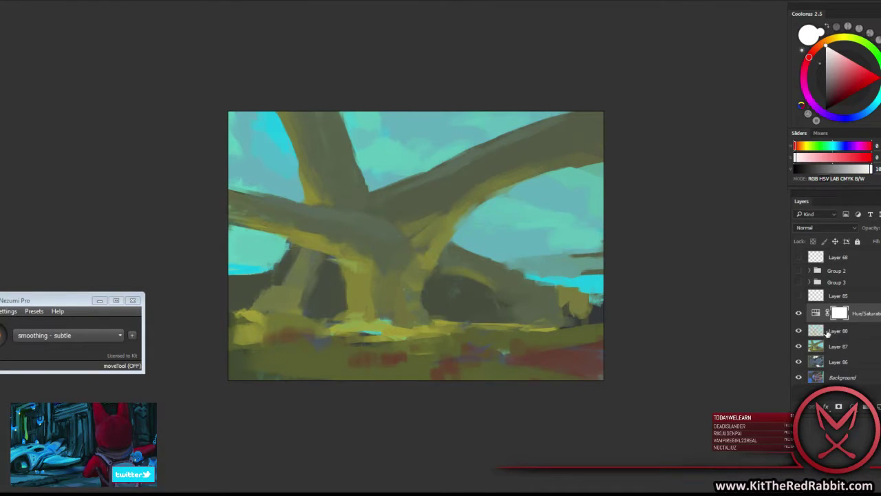
click(799, 331)
click(799, 331)
Add a Curves adjustment with the black point raised to 14, then create Layer 89.
click(852, 406)
click(797, 248)
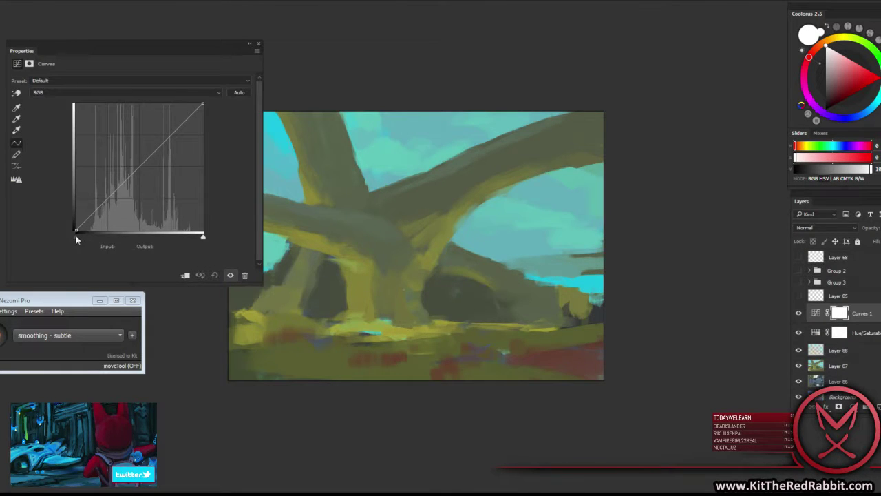
drag(76, 238, 82, 236)
click(258, 43)
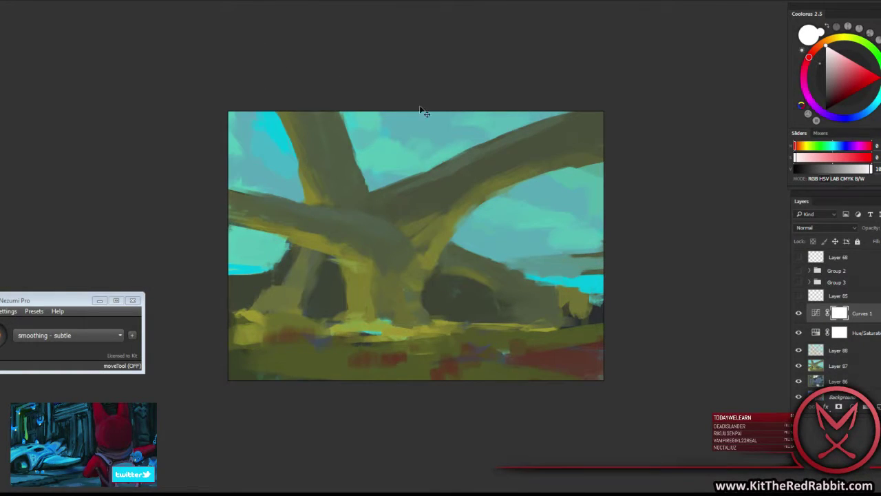
key(ctrl+shift+alt+n)
Sample the light cyan sky and brush it across the upper branch.
key(b)
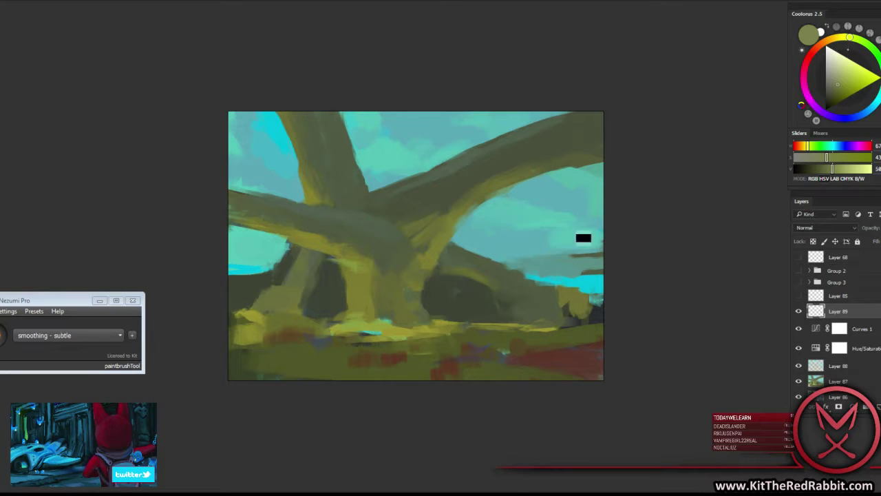
alt+click(332, 272)
alt+click(367, 258)
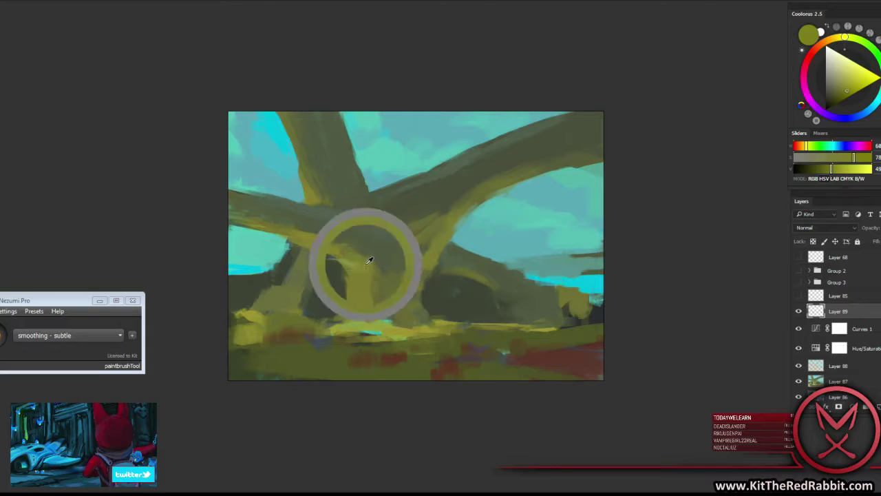
alt+click(515, 222)
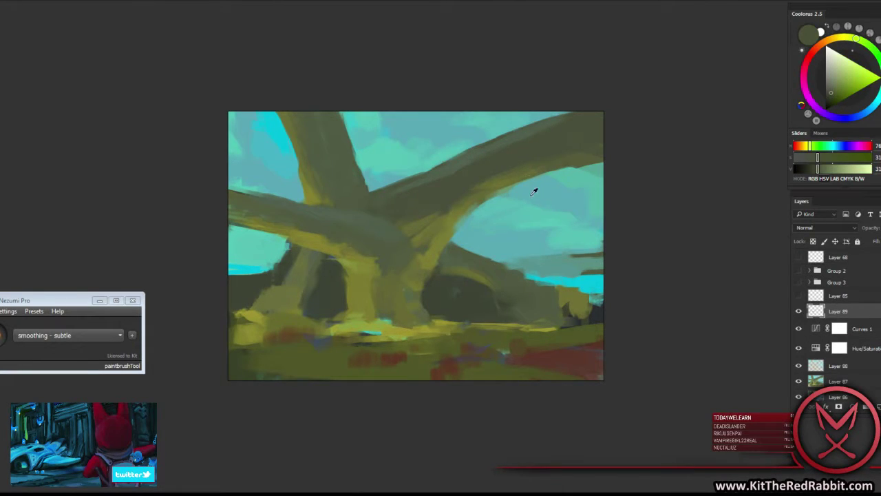
drag(491, 140, 523, 171)
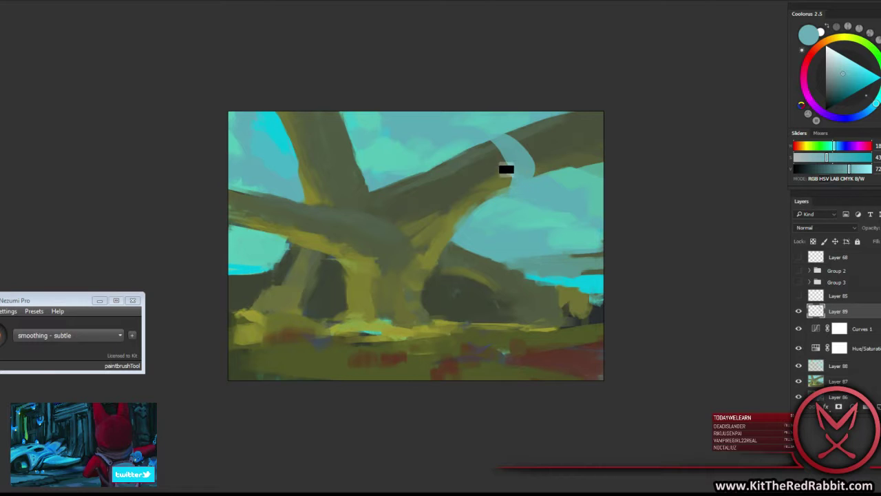
Adjust the brush size and paint sky over the upper branch and its tip to split it.
right_click(519, 167)
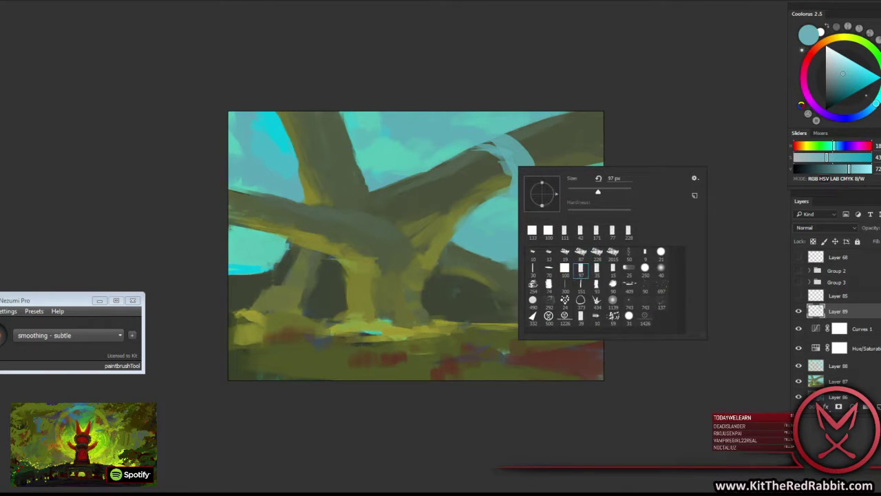
key(Return)
mouse_move(479, 131)
mouse_down()
mouse_move(525, 167)
mouse_move(520, 138)
mouse_up()
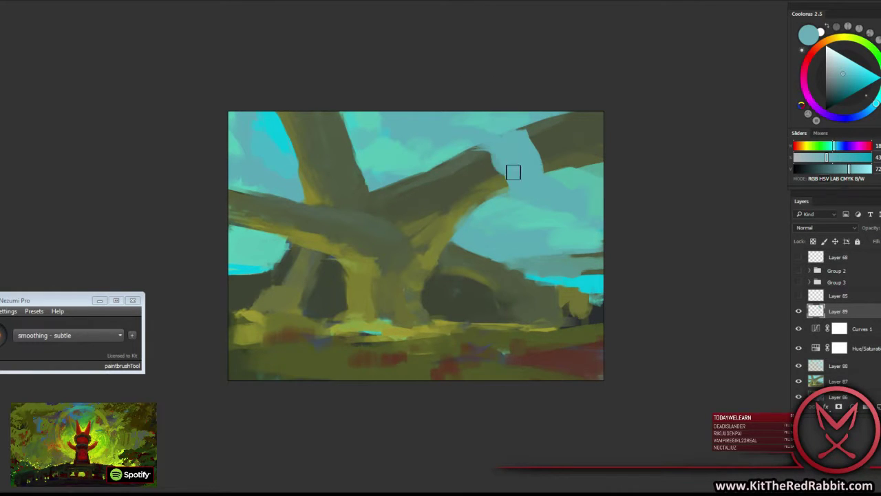
alt+click(475, 158)
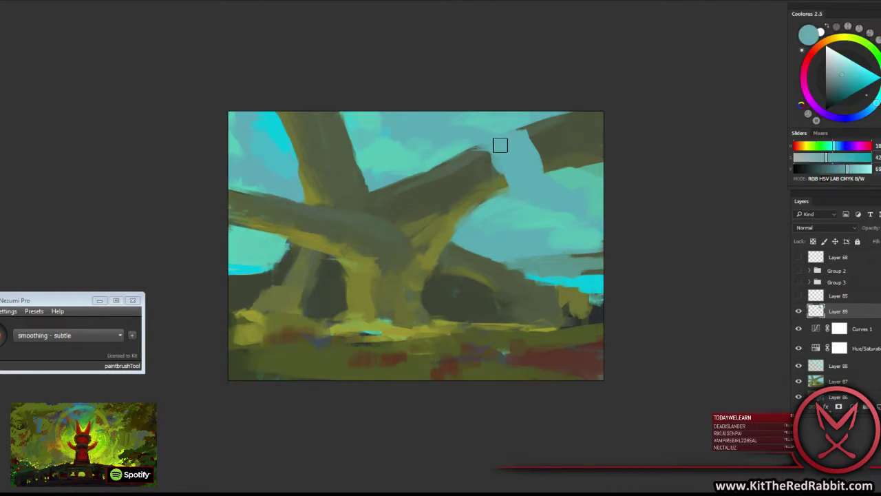
drag(500, 144, 501, 179)
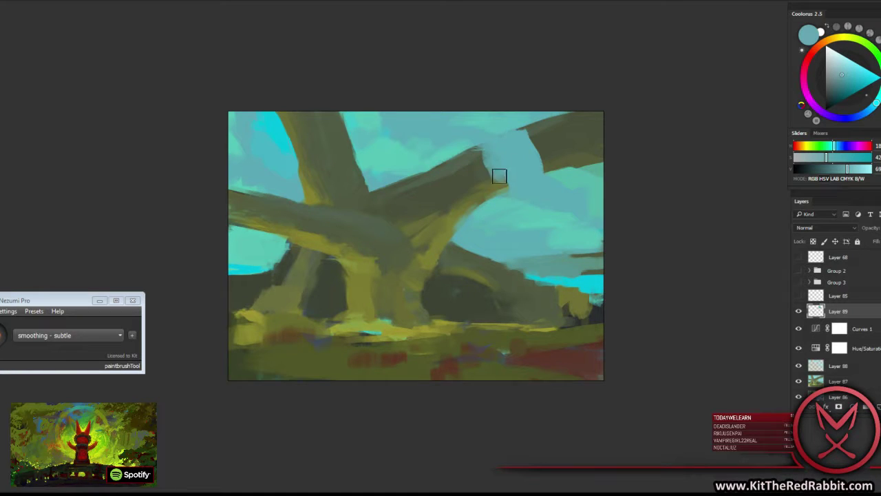
Dab alternating olive green and sky blue tones to shape the log's round end cap.
alt+click(484, 163)
alt+click(497, 172)
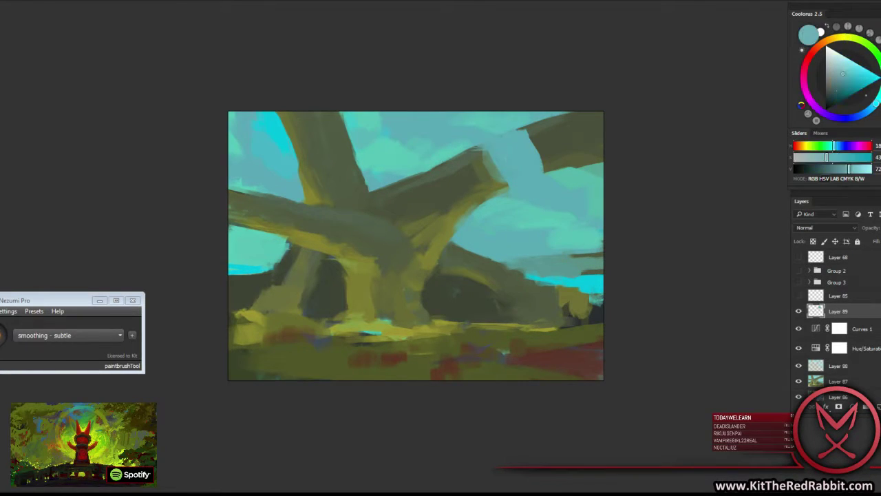
alt+click(493, 156)
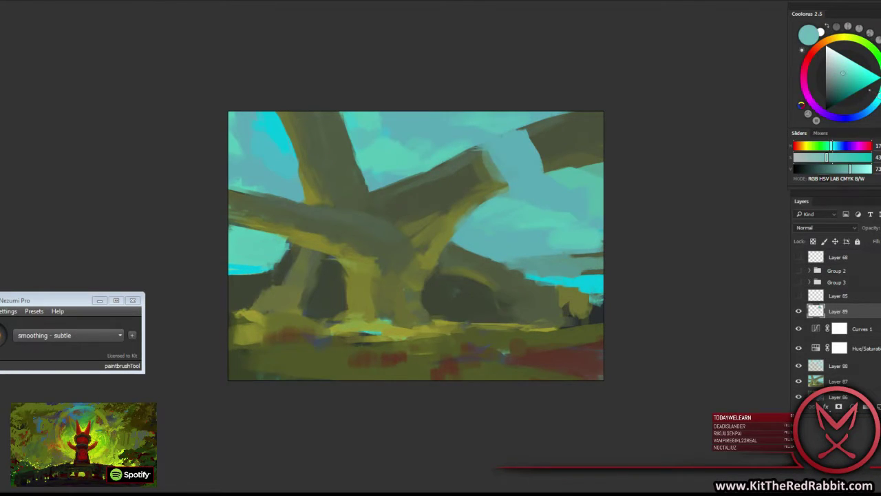
alt+click(494, 169)
alt+click(490, 182)
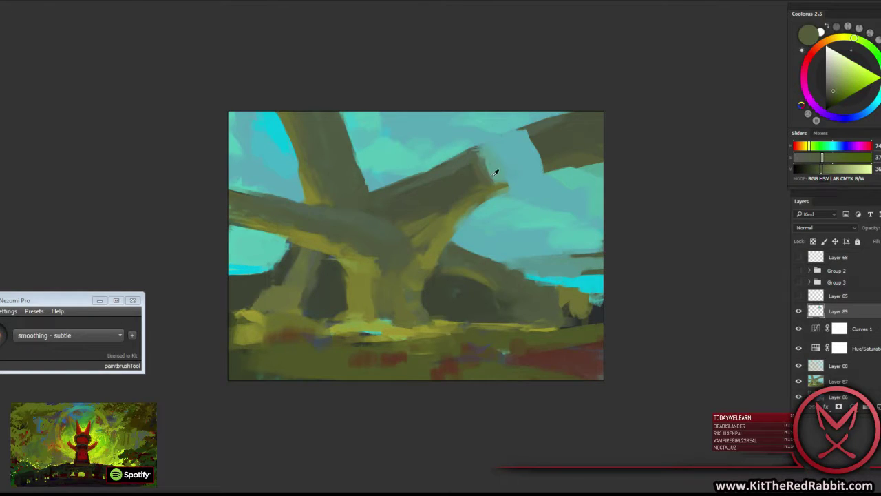
alt+click(496, 172)
alt+click(502, 167)
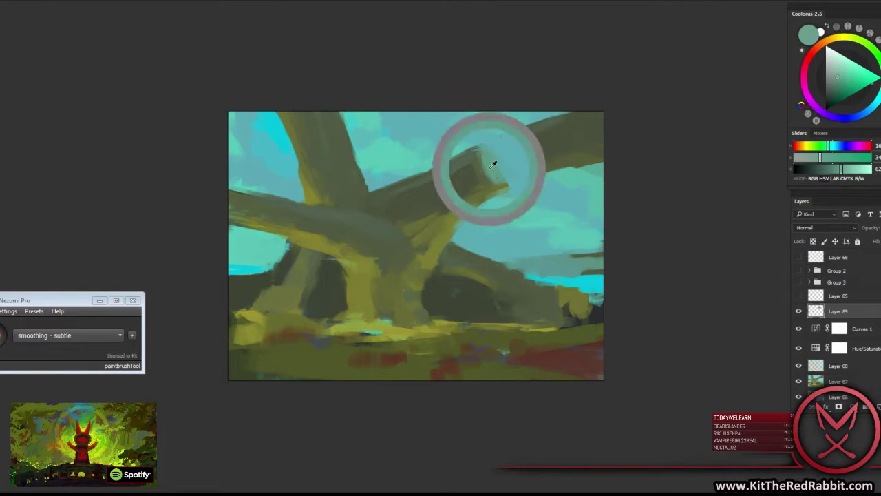
Refine the cut end with lighter sky blue, teal and grey-olive dabs.
alt+click(511, 176)
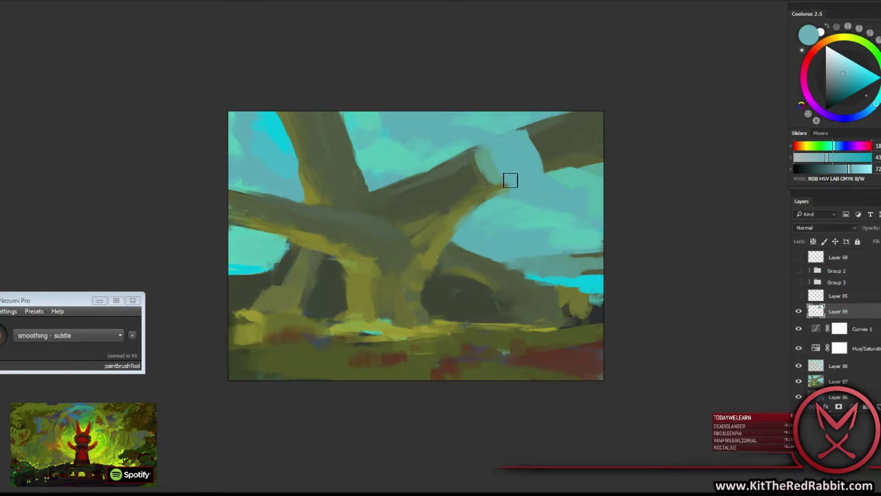
alt+click(484, 152)
alt+click(499, 186)
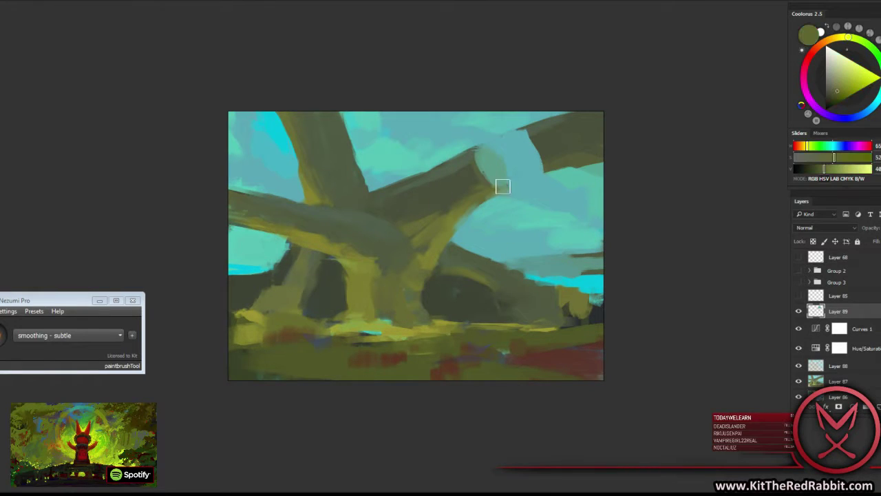
alt+click(494, 167)
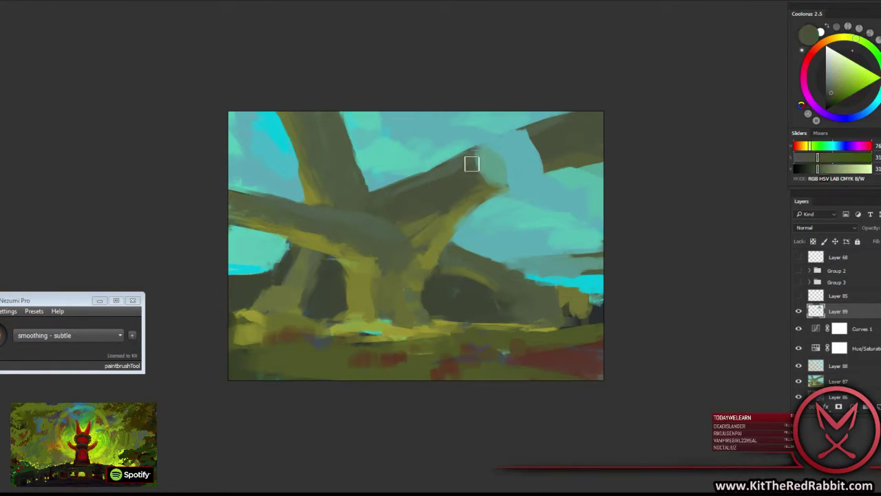
alt+click(480, 177)
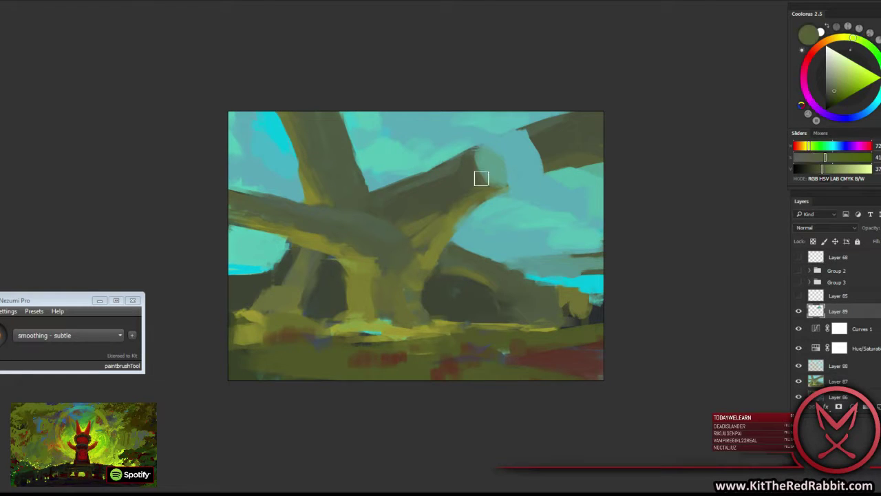
alt+click(507, 152)
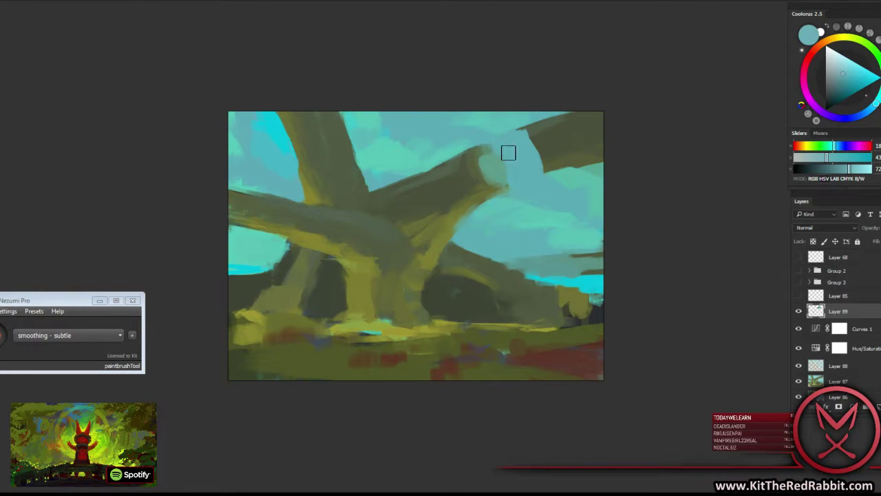
Sample dark olive and extend the upper-right branch's left and lower edge.
alt+click(461, 188)
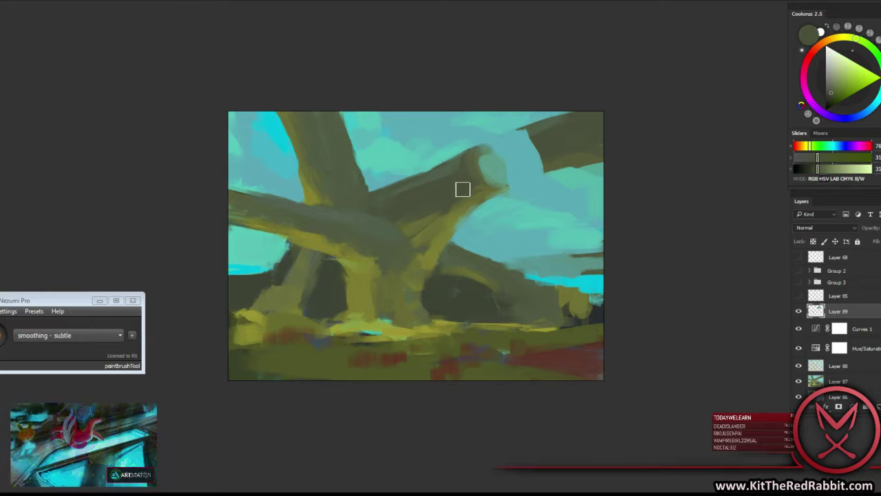
alt+click(439, 200)
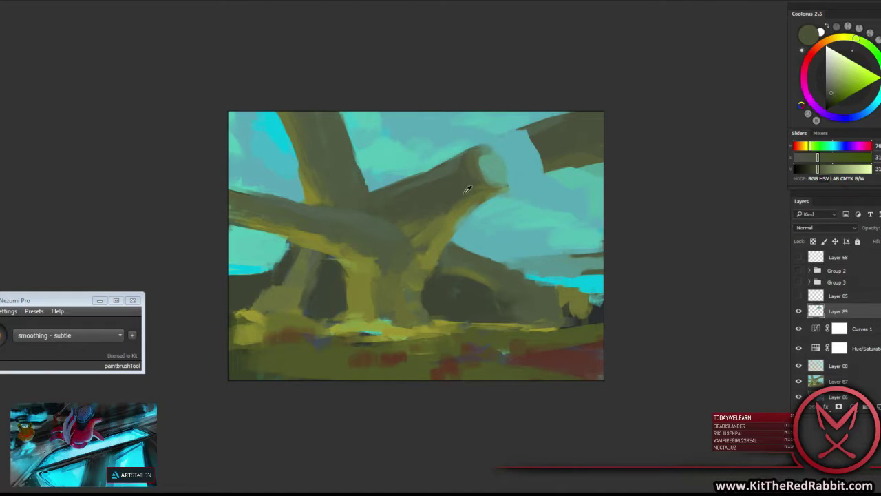
alt+click(464, 197)
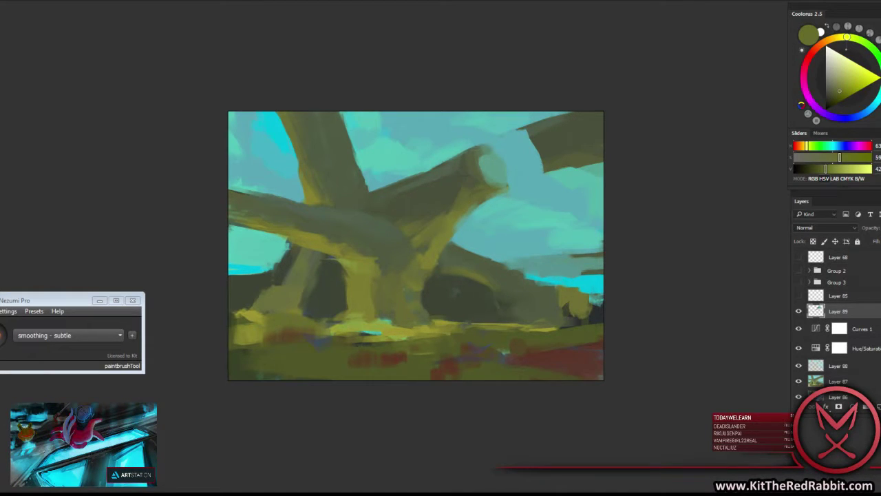
alt+click(531, 172)
alt+click(551, 134)
mouse_move(551, 133)
mouse_down()
mouse_move(535, 122)
mouse_move(545, 163)
mouse_up()
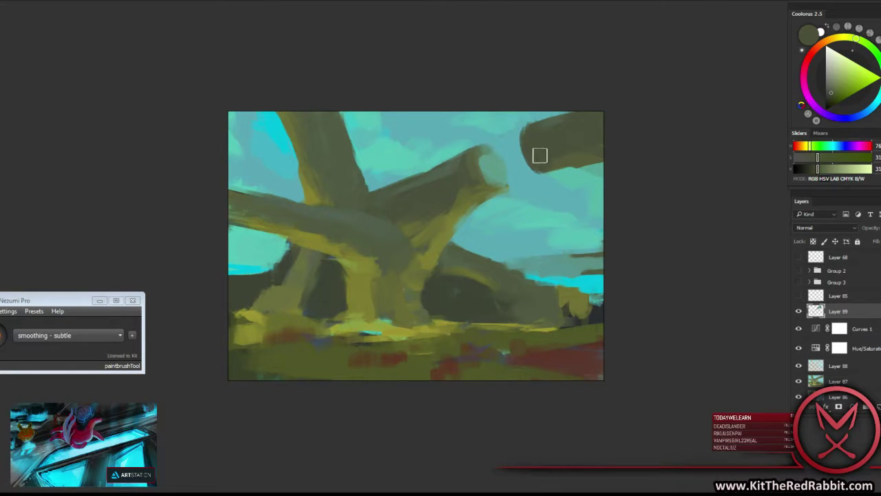
Refine the log's round end cap with a lighter grey-green stroke and resample the sky blue.
alt+click(478, 154)
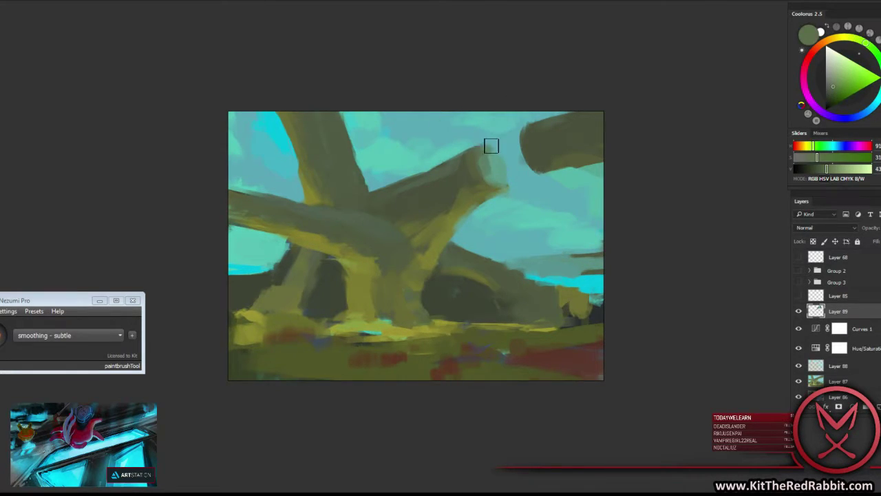
drag(489, 152, 494, 179)
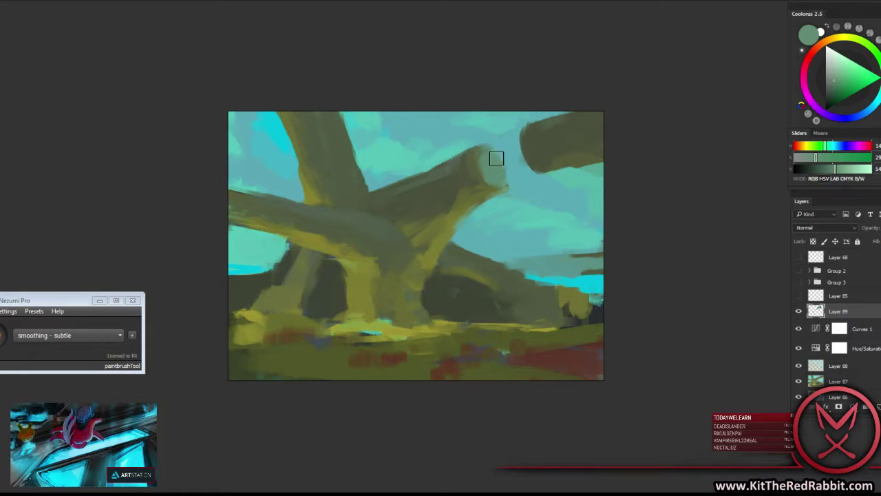
alt+click(515, 169)
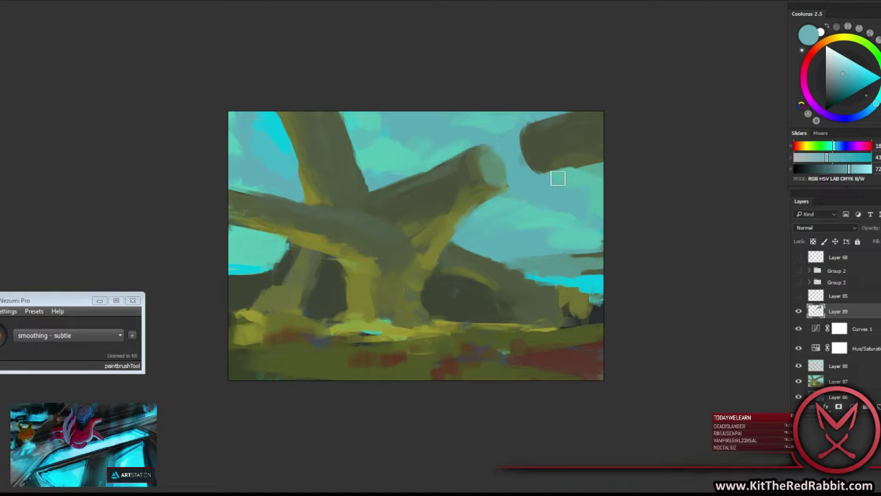
alt+click(453, 143)
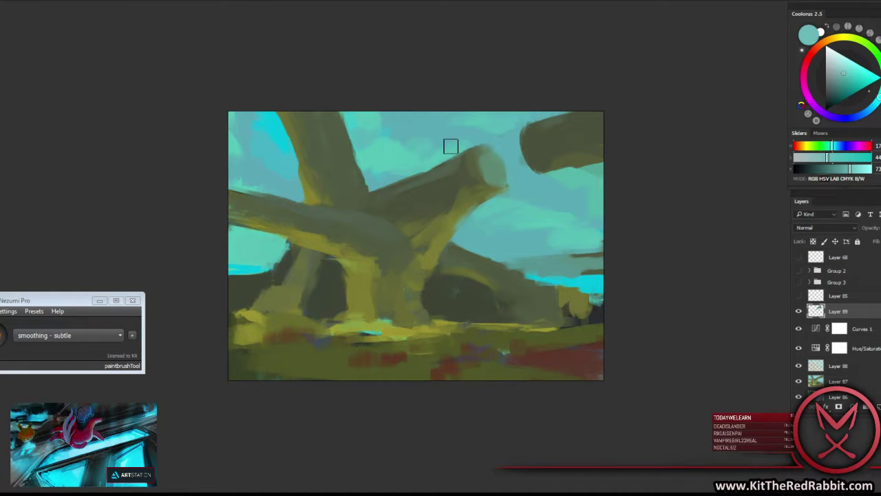
alt+click(446, 137)
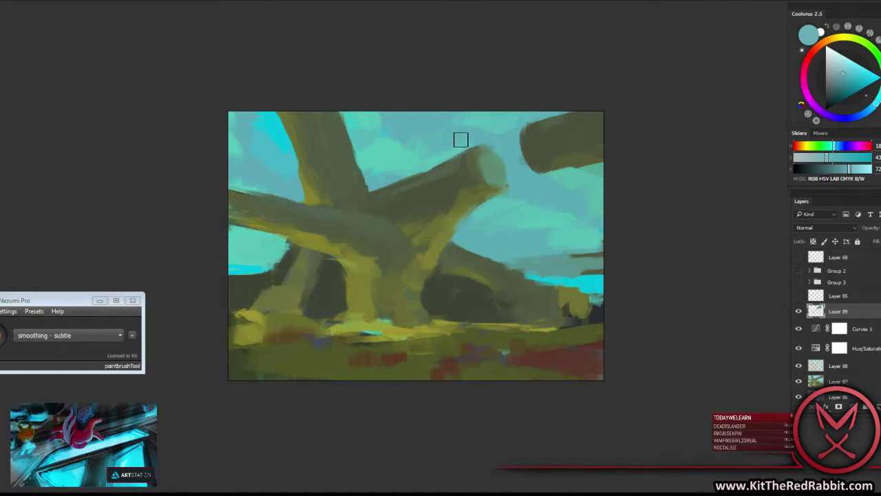
Extend the branch tip in olive and darken the upper-right log's lower edge to the canvas border.
alt+click(481, 149)
drag(481, 146, 500, 172)
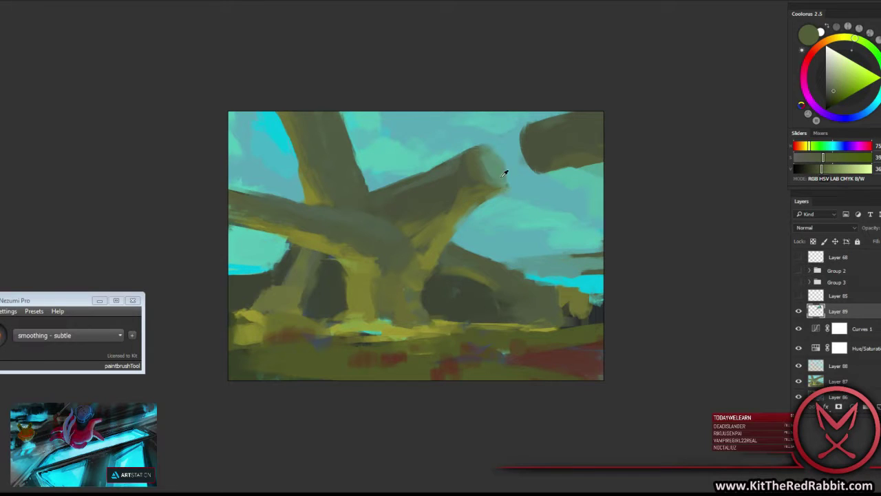
alt+click(497, 170)
alt+click(473, 184)
drag(580, 158, 617, 162)
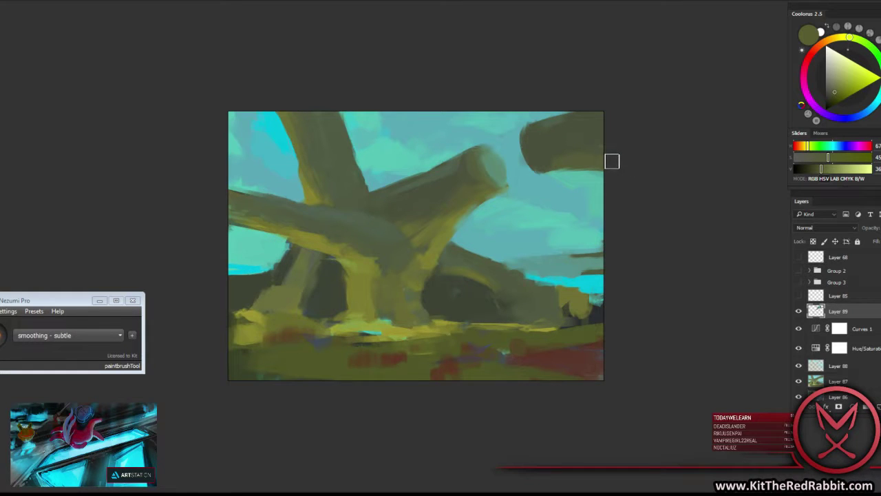
alt+click(482, 152)
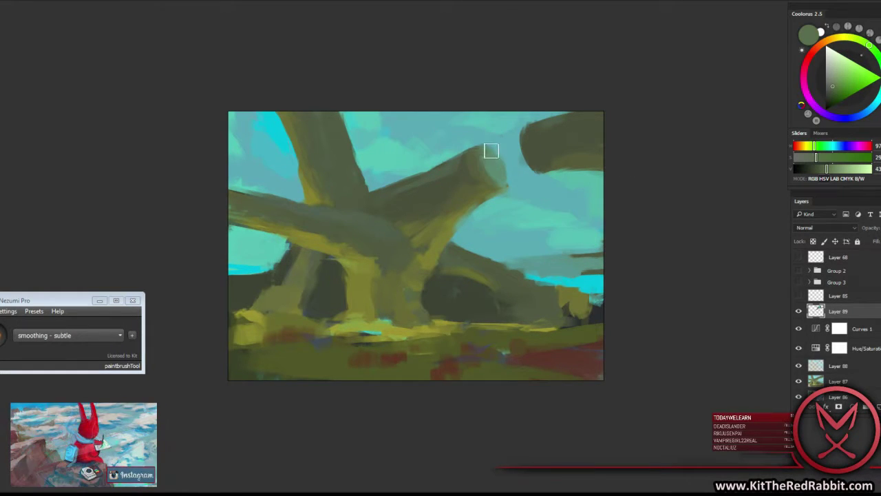
Darken the trunk's left edge and paint cyan sky over the trunk top to cut it back.
alt+click(354, 133)
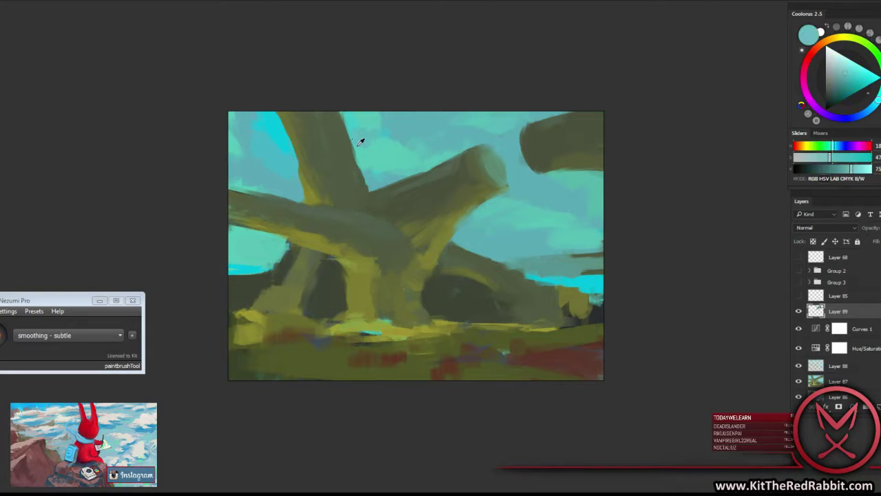
alt+click(324, 183)
mouse_move(297, 177)
mouse_down()
mouse_move(313, 147)
mouse_move(292, 169)
mouse_up()
alt+click(288, 122)
mouse_move(288, 123)
mouse_down()
mouse_move(294, 142)
mouse_move(285, 152)
mouse_move(344, 121)
mouse_move(356, 159)
mouse_move(332, 145)
mouse_move(348, 131)
mouse_up()
alt+click(366, 159)
alt+click(335, 146)
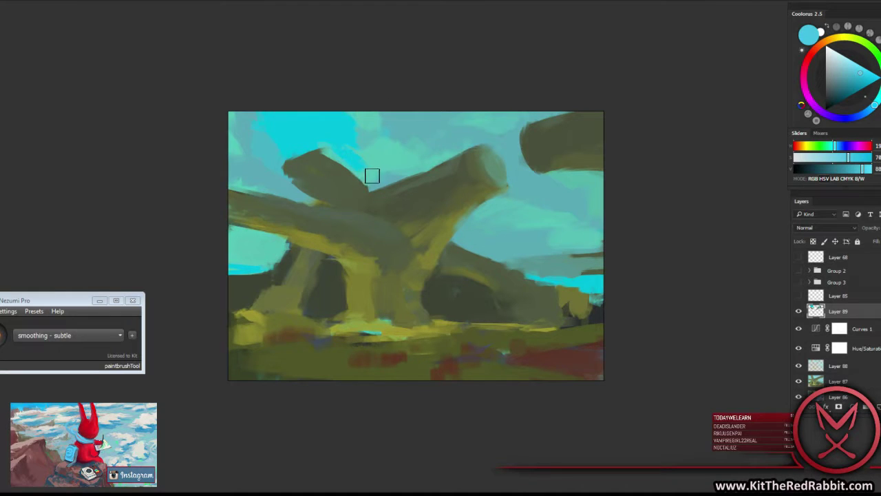
Reshape the trunk's upper-left end into a rounded log and fill the cyan notch on its top edge.
alt+click(381, 202)
mouse_move(312, 182)
mouse_down()
mouse_move(337, 186)
mouse_move(320, 165)
mouse_move(299, 181)
mouse_move(296, 159)
mouse_move(282, 171)
mouse_move(309, 152)
mouse_move(298, 152)
mouse_move(293, 181)
mouse_up()
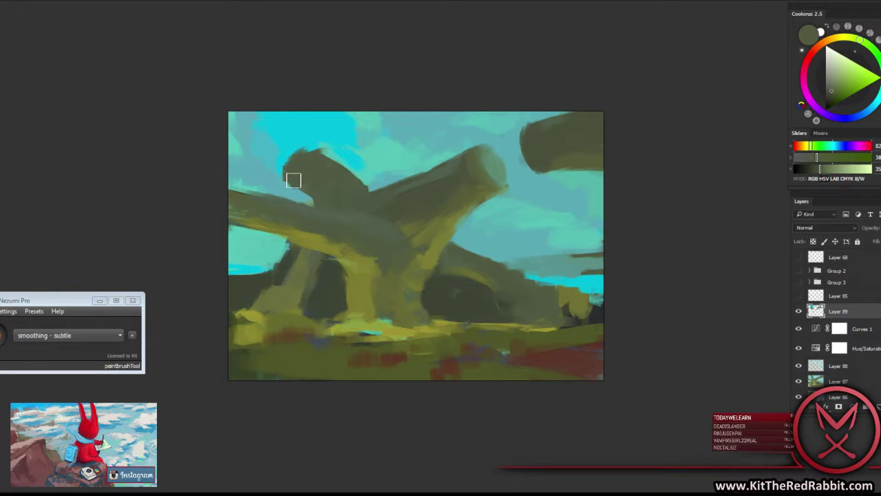
alt+click(330, 139)
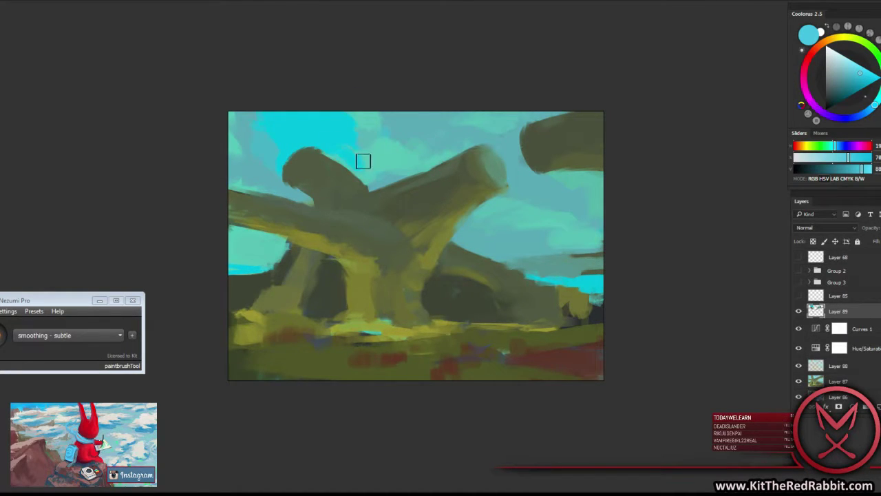
alt+click(307, 183)
alt+click(363, 180)
drag(363, 179, 370, 183)
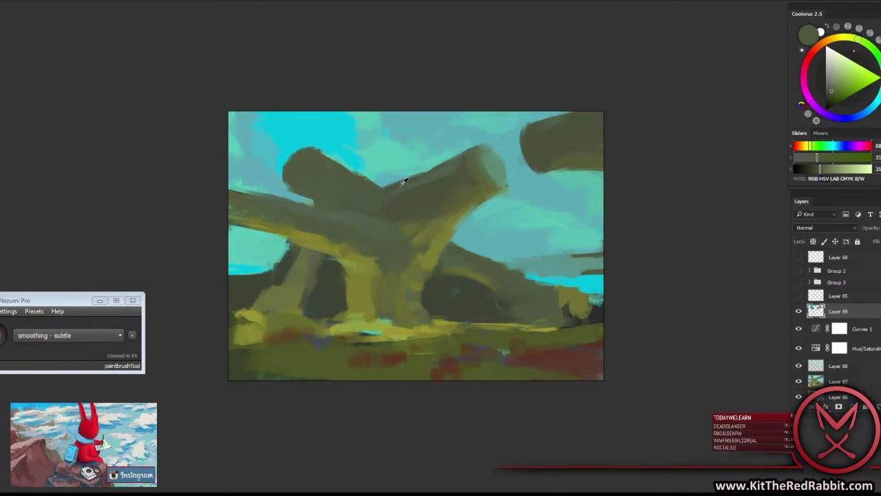
alt+click(396, 182)
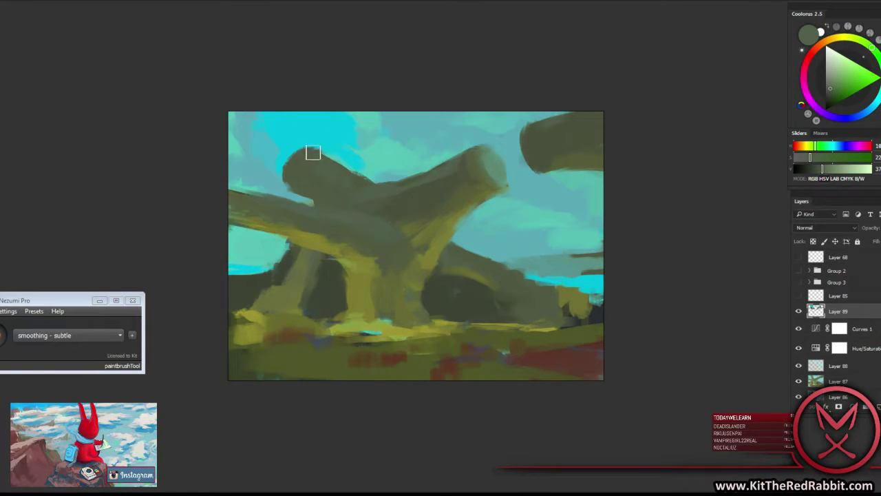
Brighten the sky above the log's upper-left edge and pick muted teal for the sky.
alt+click(281, 155)
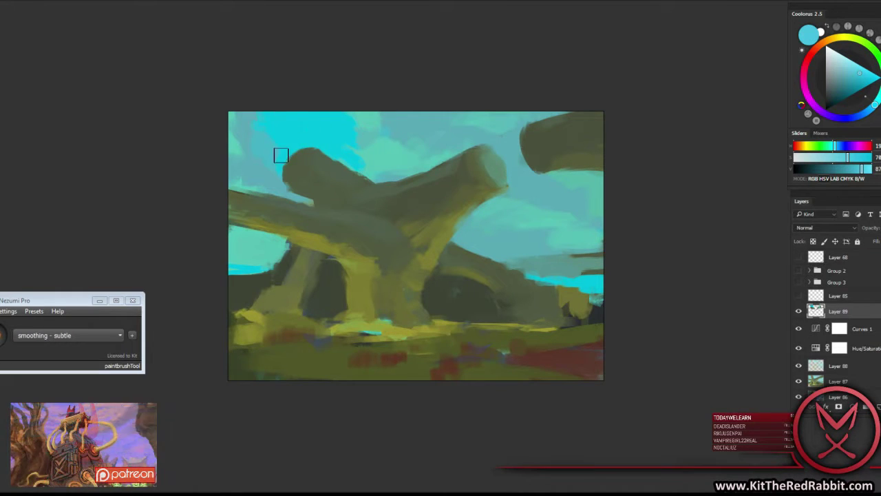
drag(281, 156, 286, 160)
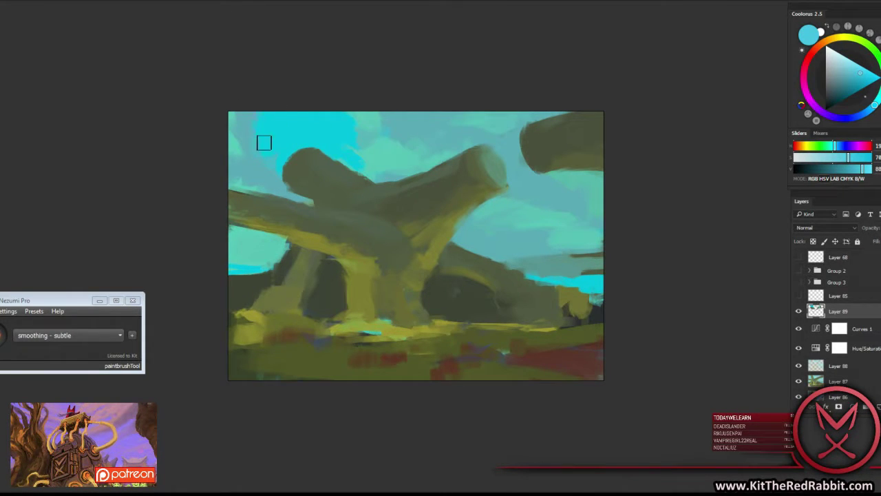
alt+click(251, 111)
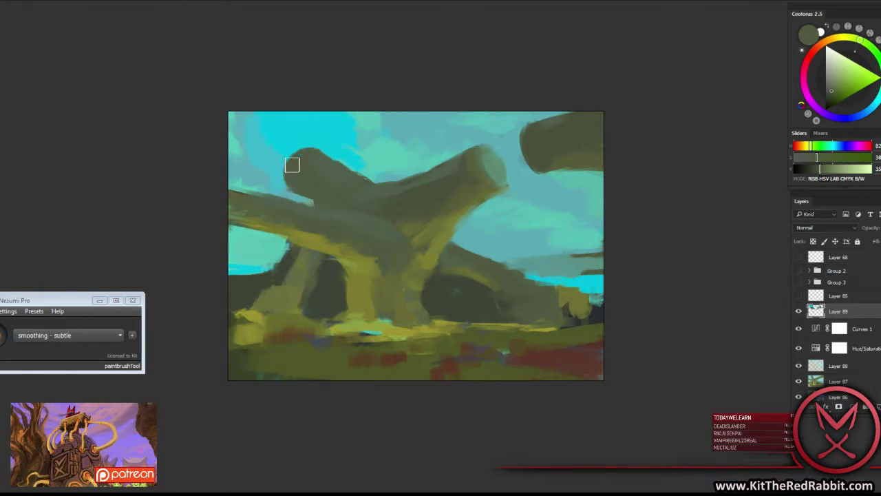
alt+click(281, 161)
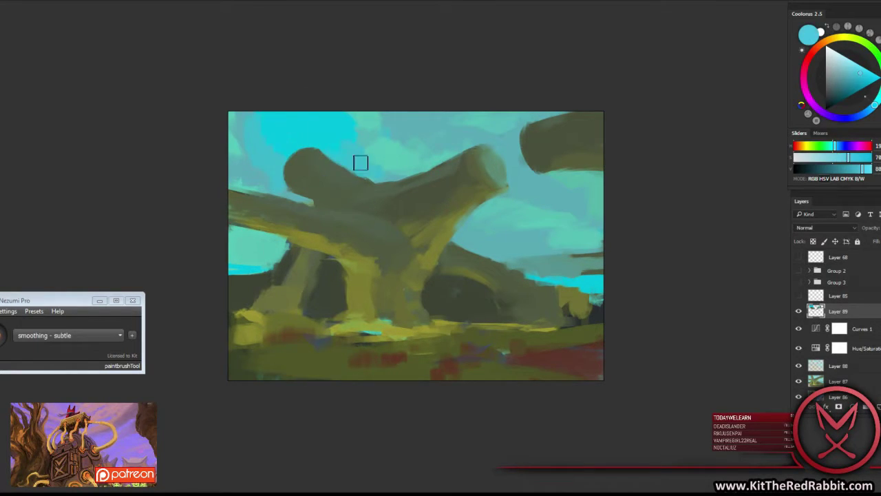
alt+click(363, 165)
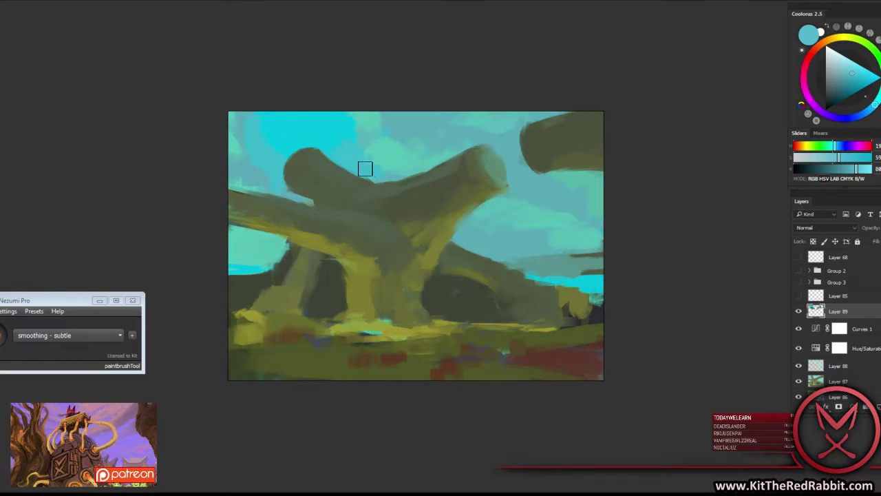
alt+click(237, 183)
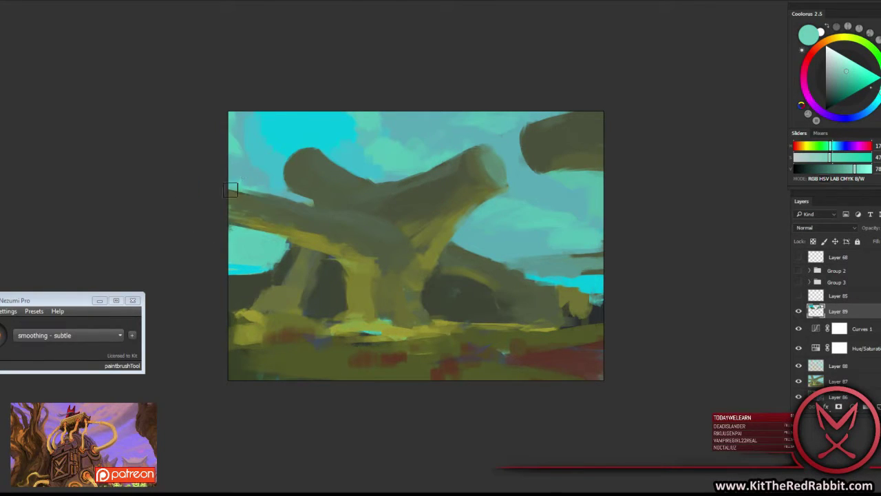
Repaint sky along the left log's edge and rework its end in olive-yellow and darker tones.
mouse_move(236, 181)
mouse_down()
mouse_move(236, 229)
mouse_move(247, 191)
mouse_move(257, 195)
mouse_move(249, 197)
mouse_up()
alt+click(260, 213)
alt+click(237, 184)
alt+click(258, 219)
alt+click(260, 200)
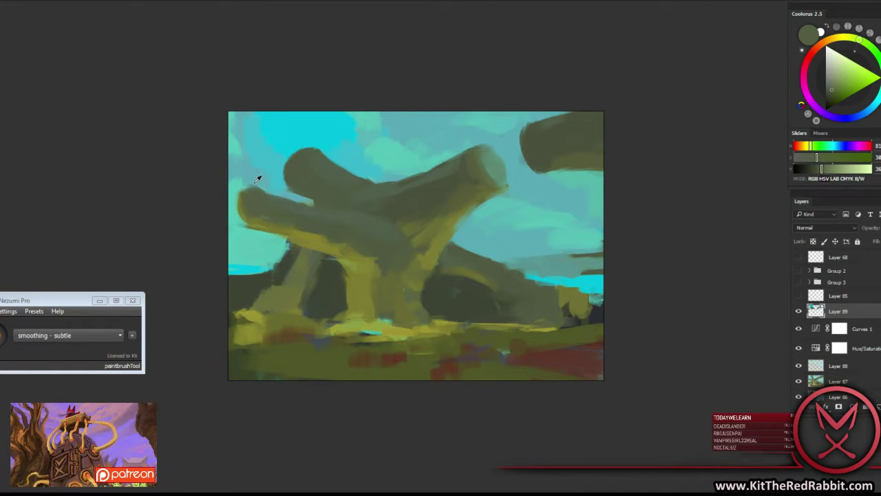
Sample olive tones and paint olive along the log's underside.
alt+click(258, 178)
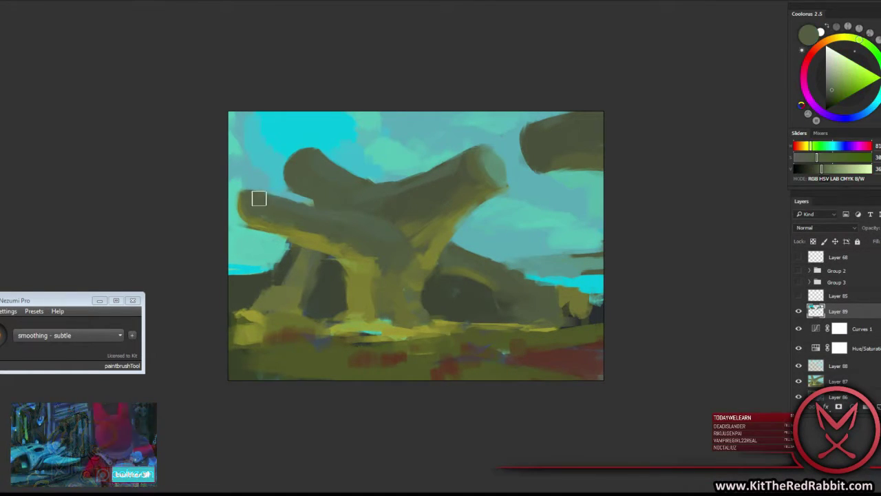
alt+click(246, 201)
alt+click(260, 192)
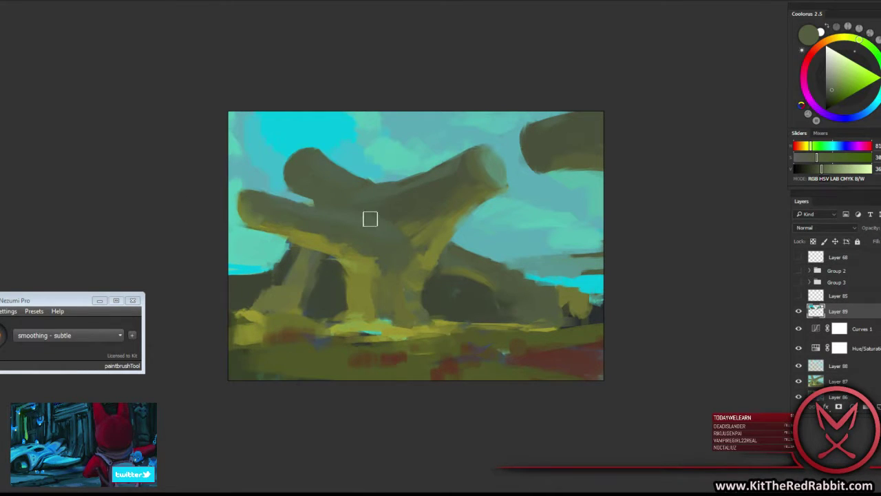
alt+click(344, 236)
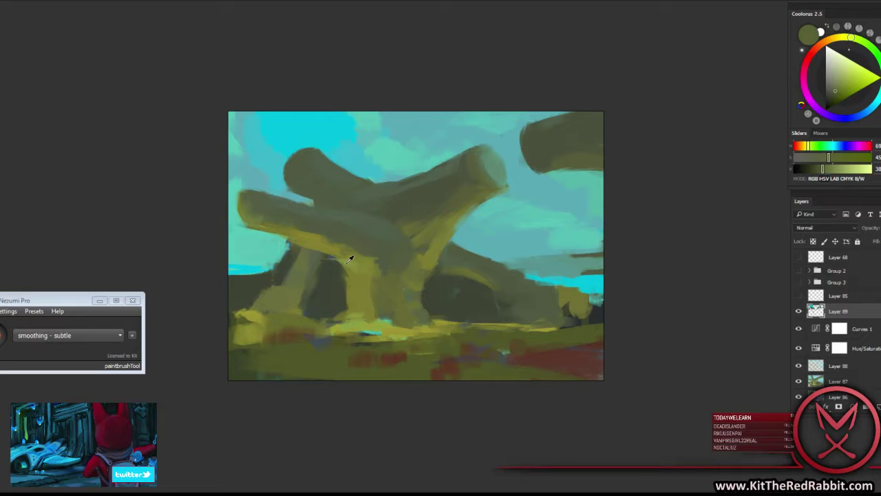
alt+click(329, 243)
alt+click(340, 231)
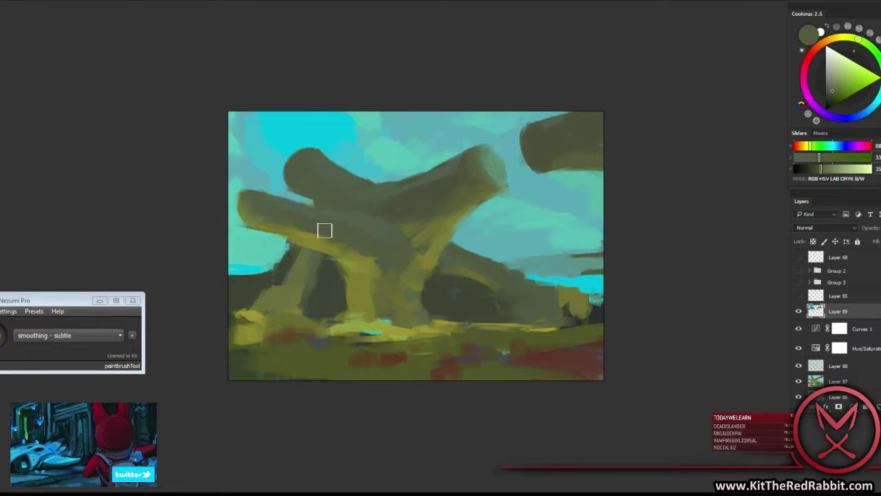
alt+click(324, 238)
drag(319, 239, 348, 249)
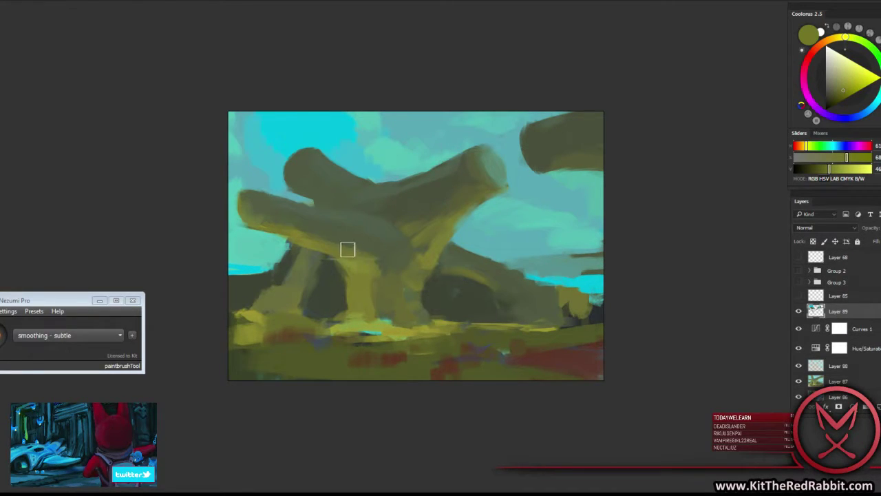
Pick a darker leg tone and paint darker strokes down the left leg.
alt+click(361, 265)
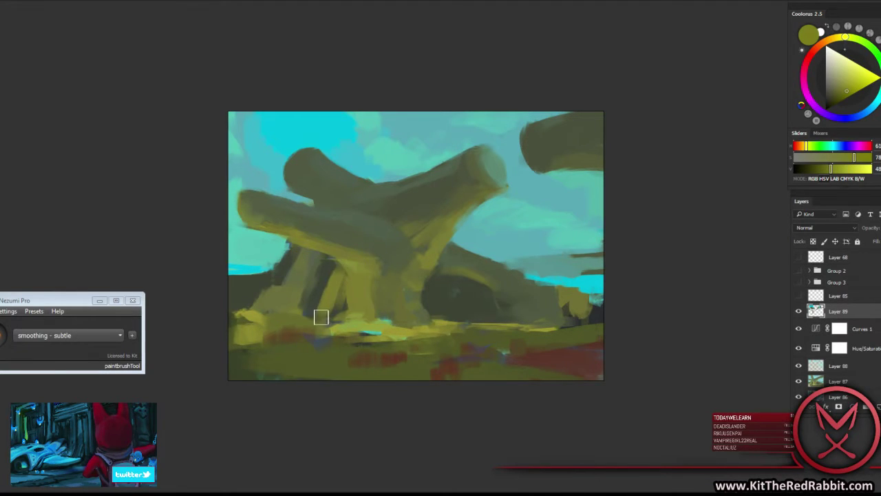
alt+click(339, 276)
alt+click(321, 279)
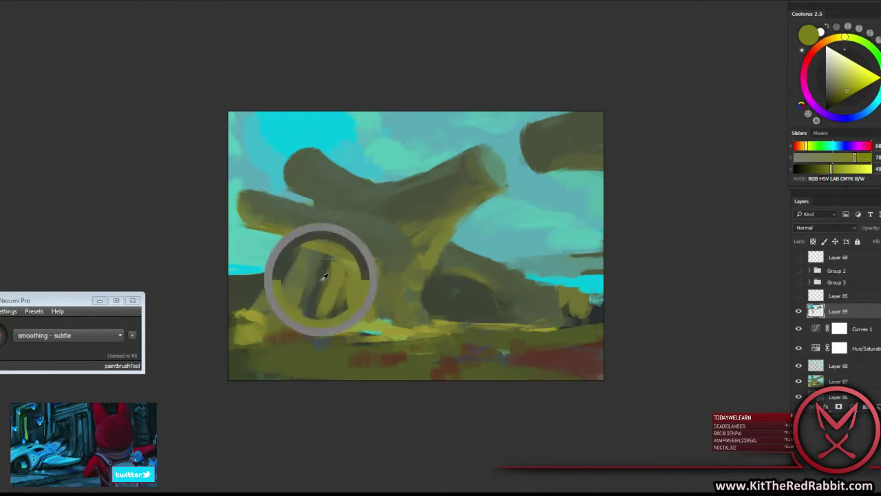
alt+click(357, 263)
alt+click(346, 262)
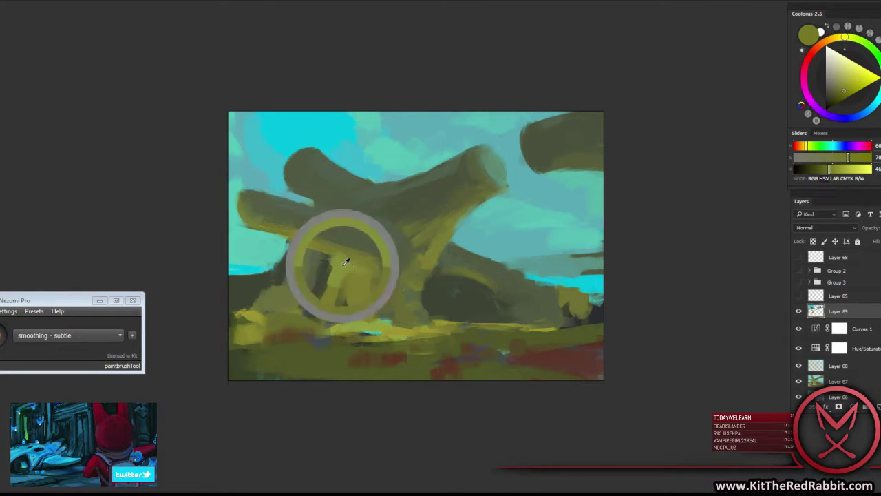
alt+click(322, 277)
drag(324, 289, 328, 256)
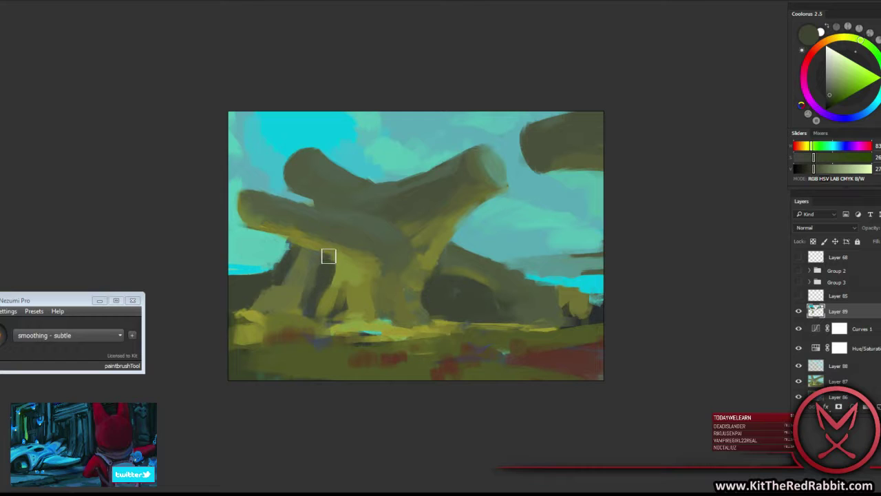
Repaint a leg in yellow-olive and carry cyan sky into a gap beside the dark leg.
alt+click(346, 260)
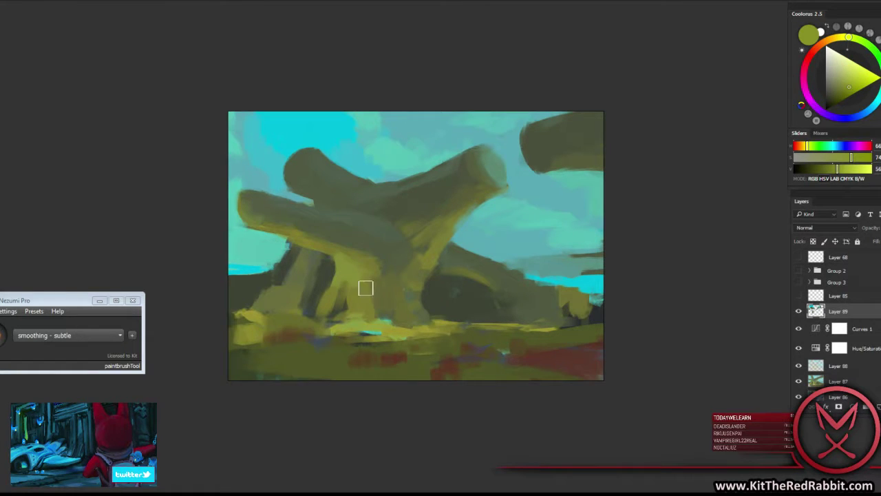
drag(366, 288, 369, 315)
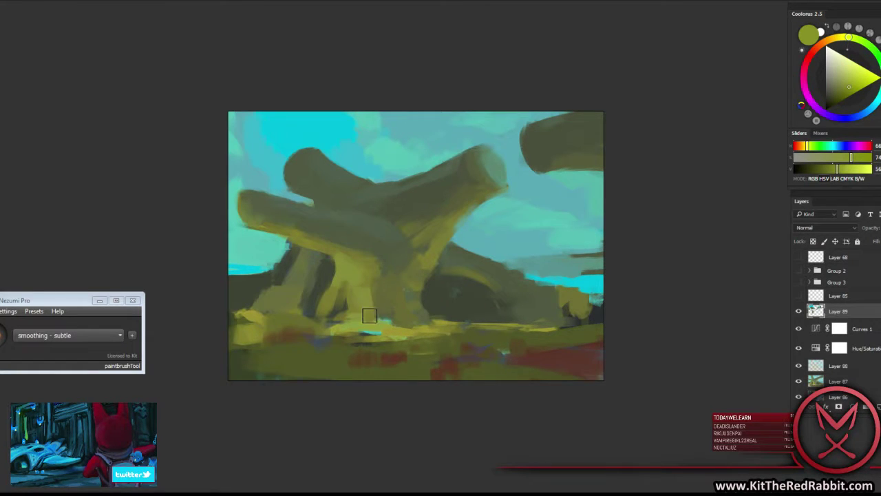
alt+click(320, 303)
alt+click(319, 283)
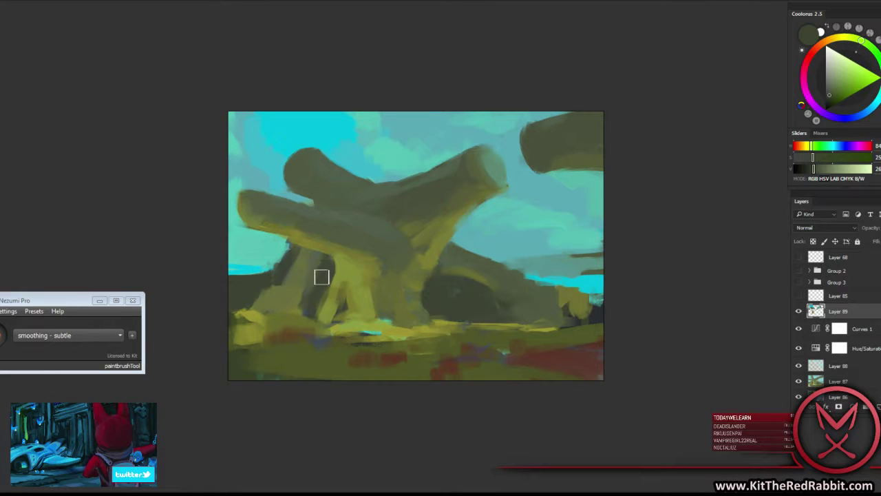
alt+click(258, 252)
mouse_move(265, 254)
mouse_down()
mouse_move(278, 252)
mouse_move(281, 269)
mouse_move(292, 257)
mouse_move(324, 276)
mouse_move(321, 267)
mouse_move(331, 264)
mouse_move(329, 273)
mouse_up()
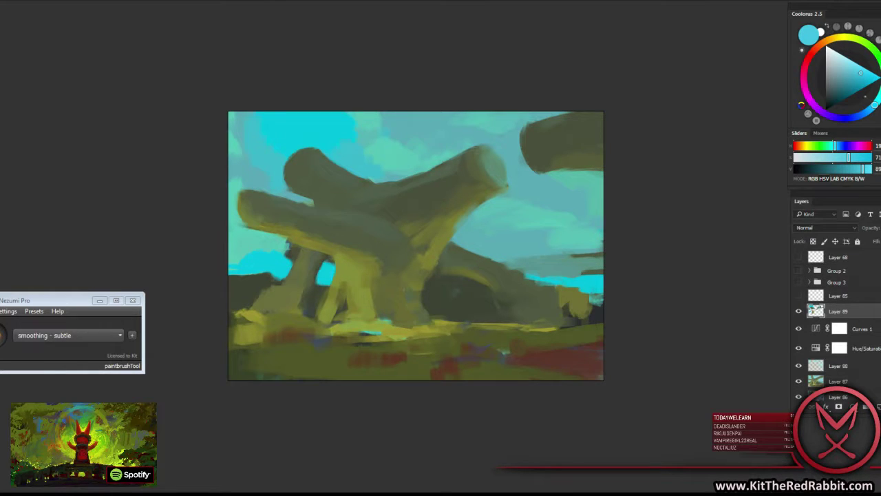
Paint bright cyan sky into the dark area beneath the arch.
alt+click(269, 267)
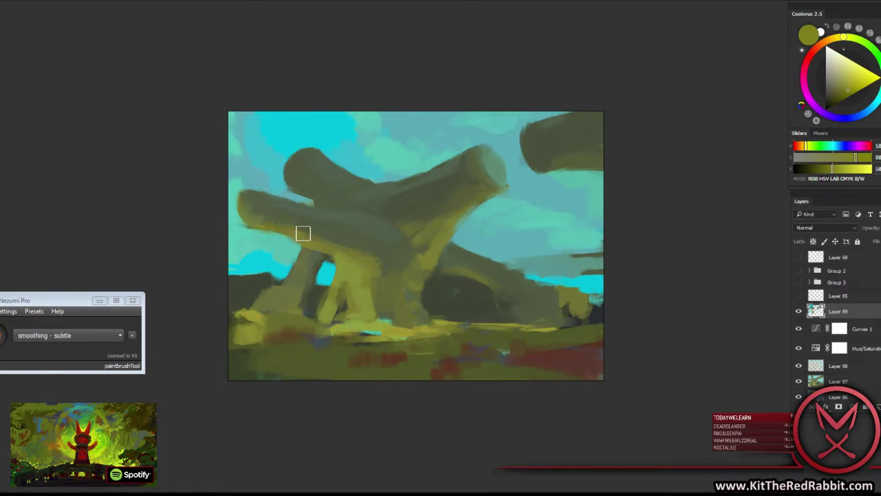
alt+click(279, 267)
alt+click(284, 272)
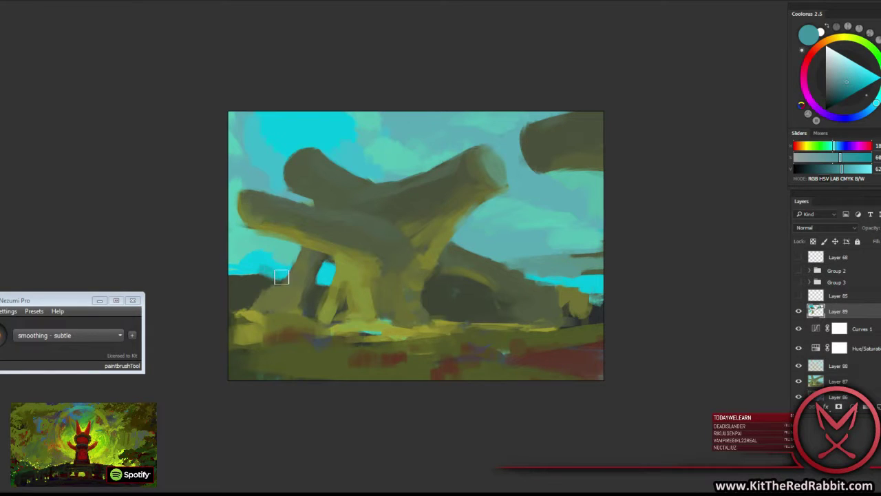
alt+click(254, 259)
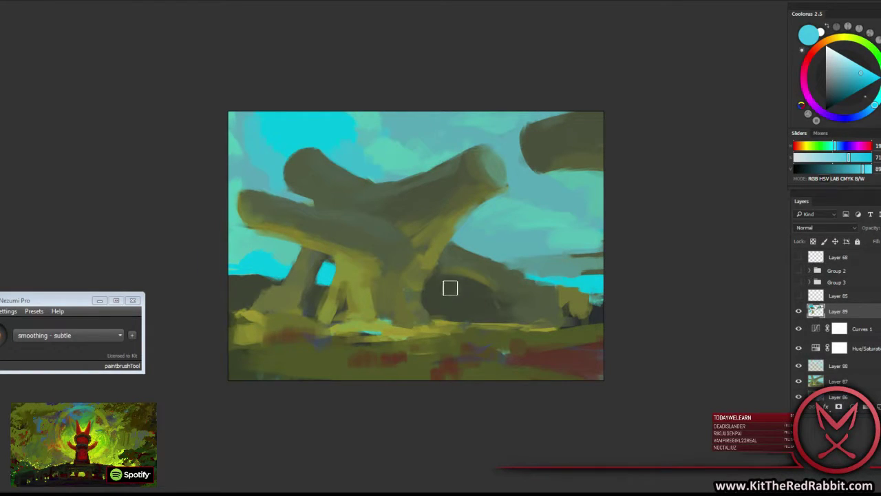
mouse_move(450, 287)
mouse_down()
mouse_move(434, 278)
mouse_move(448, 261)
mouse_move(446, 288)
mouse_up()
alt+click(448, 263)
alt+click(437, 278)
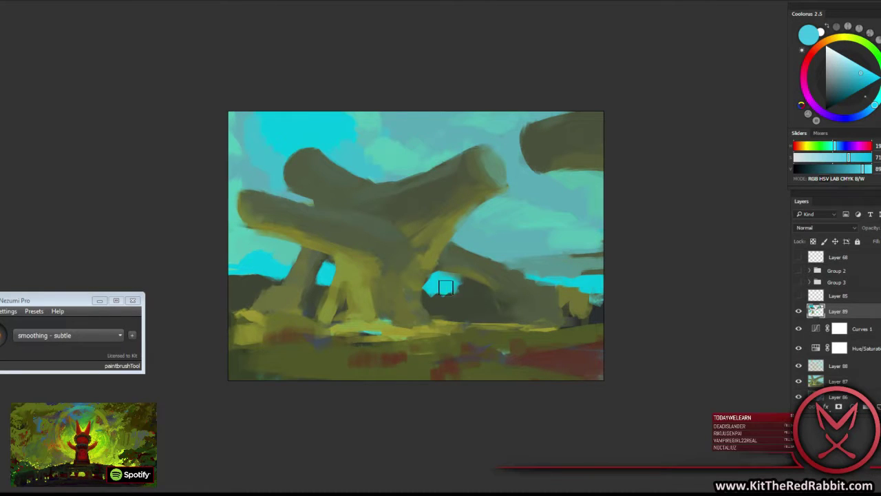
Darken the edge beside the arch with grey-olive and add olive-yellow strokes to it.
alt+click(448, 301)
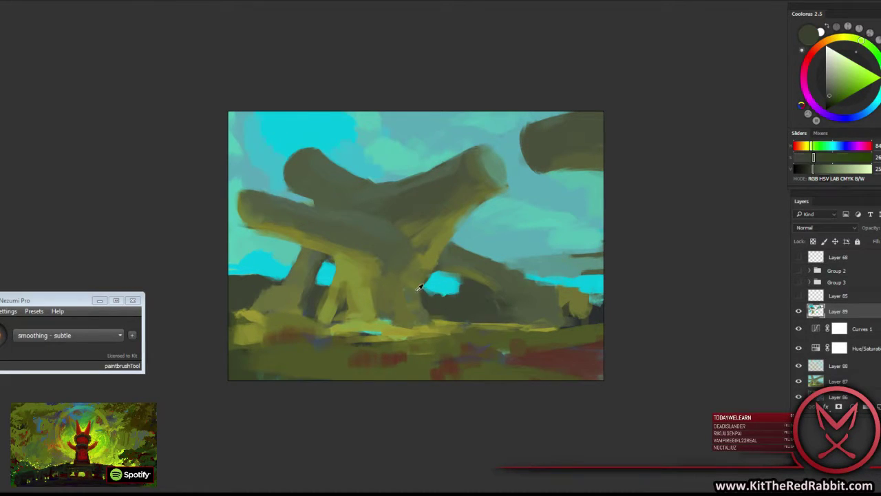
alt+click(412, 288)
alt+click(425, 275)
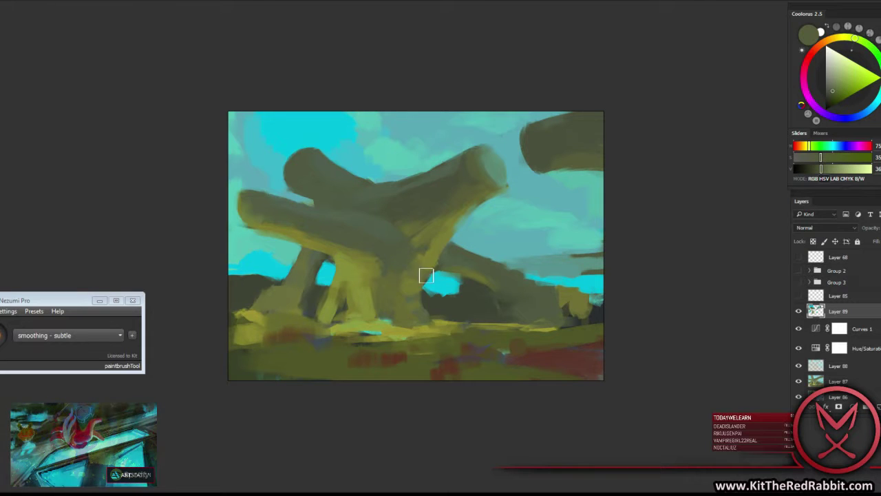
mouse_move(424, 276)
mouse_down()
mouse_move(428, 266)
mouse_move(398, 261)
mouse_move(404, 245)
mouse_move(383, 280)
mouse_up()
alt+click(432, 258)
Sample darker grey-green tones and darken the arch's upper-right arm.
alt+click(403, 263)
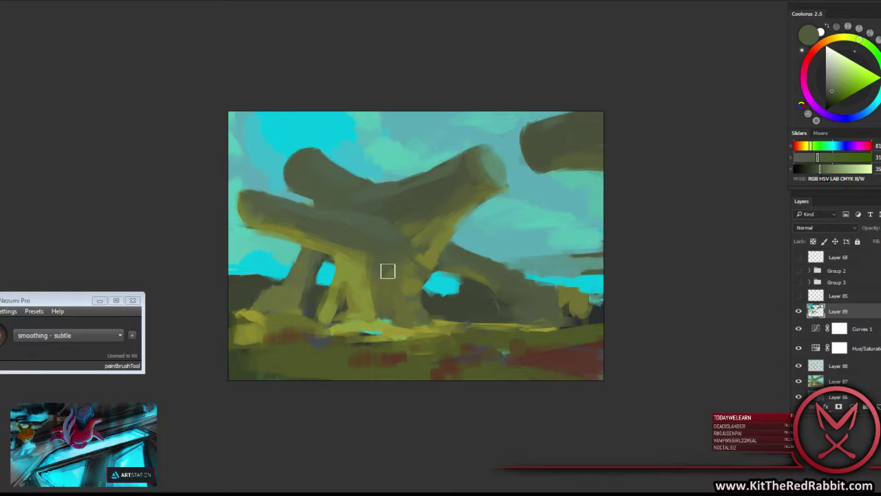
alt+click(348, 252)
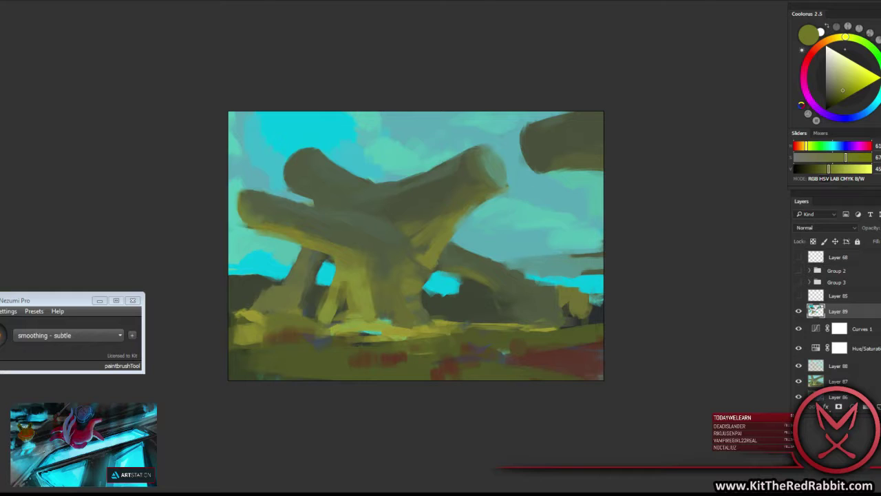
alt+click(411, 224)
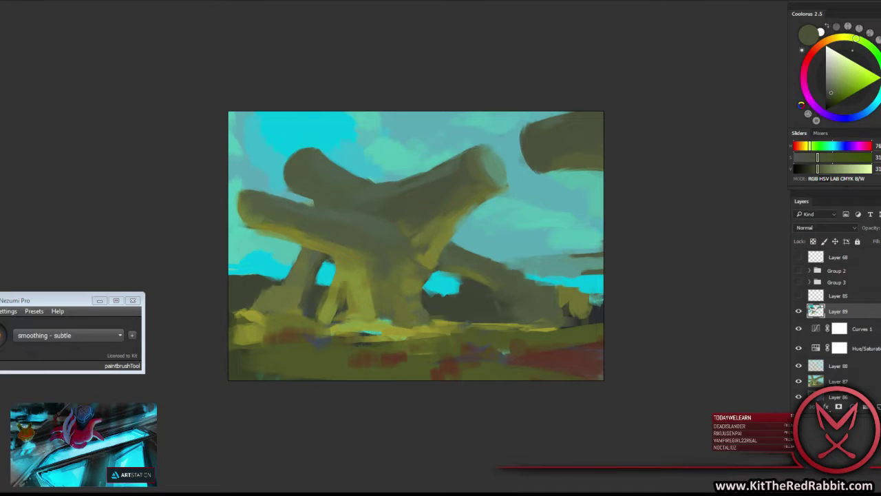
alt+click(451, 185)
drag(423, 181, 473, 151)
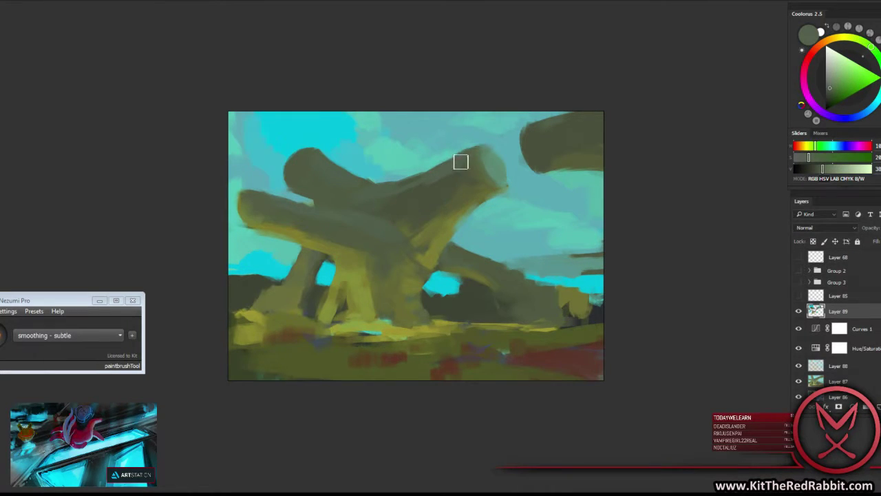
Sample a light cyan from the sky and stroke it along the top of the sky.
alt+click(468, 158)
alt+click(479, 164)
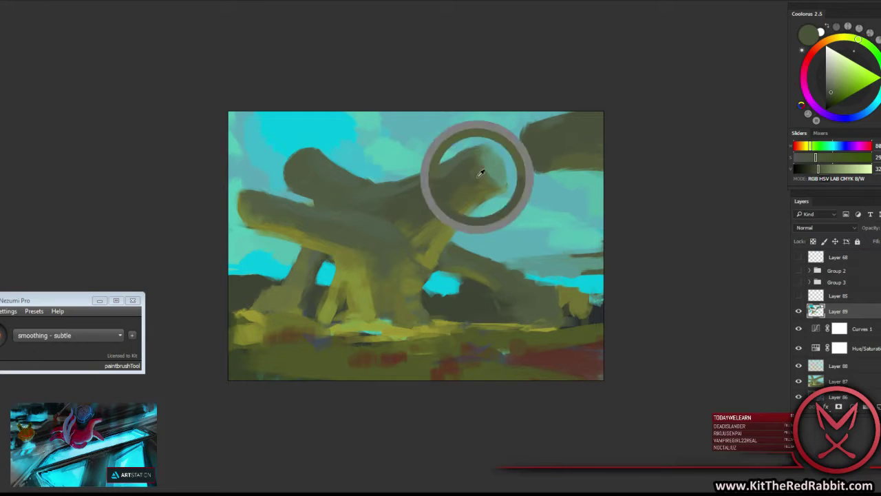
alt+click(495, 180)
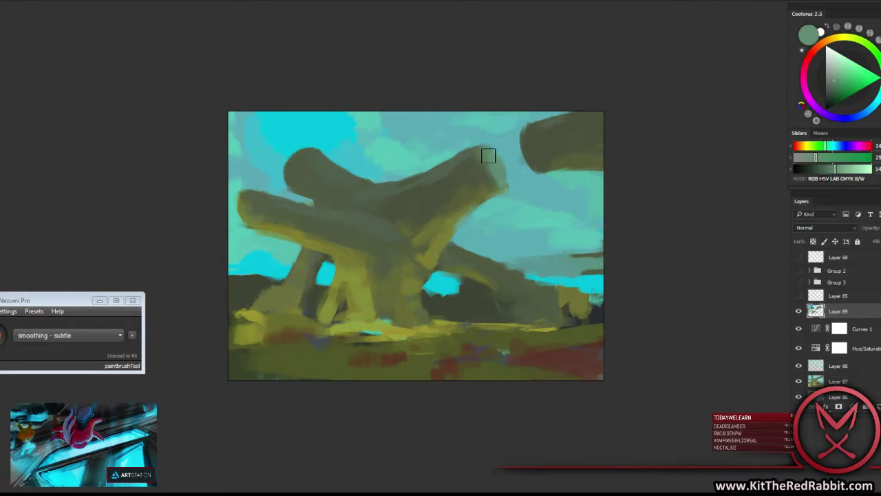
alt+click(496, 138)
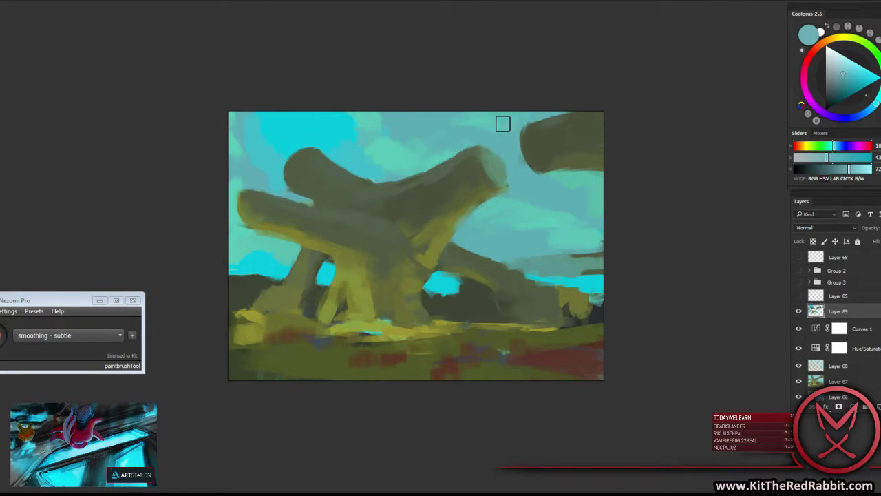
alt+click(504, 123)
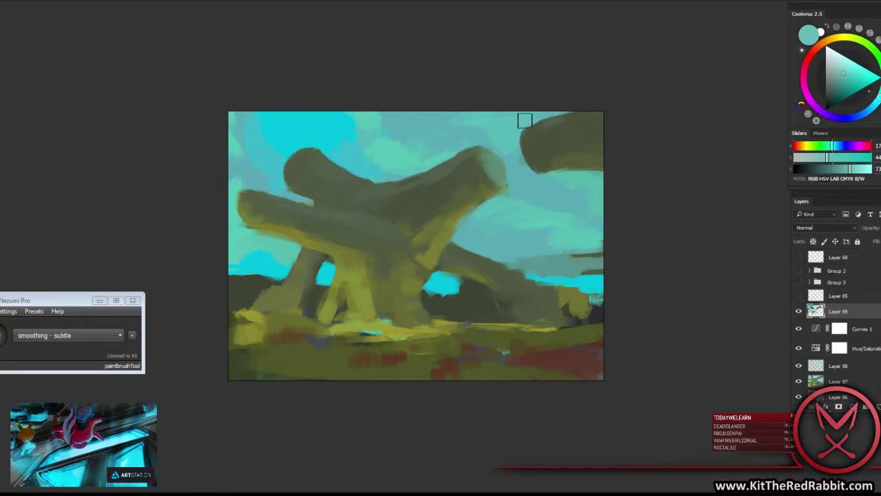
drag(478, 122, 406, 114)
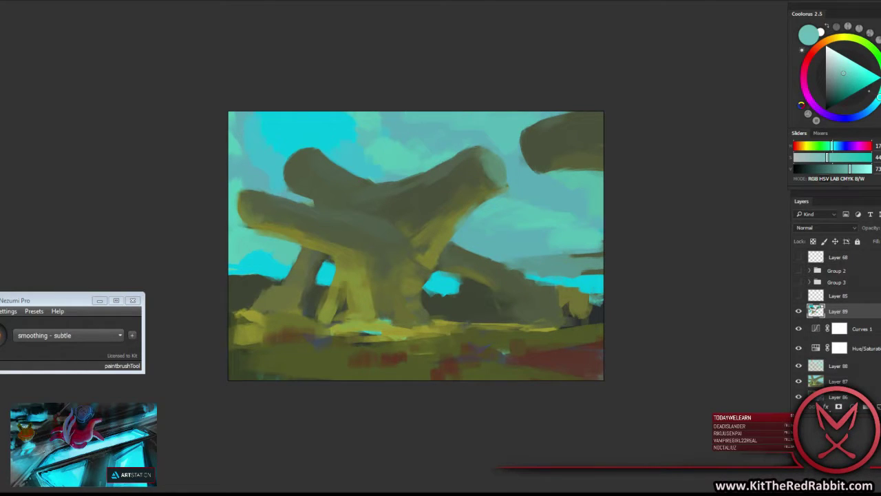
Sample several cyan sky tones around the branches to find a lighter tone.
alt+click(425, 123)
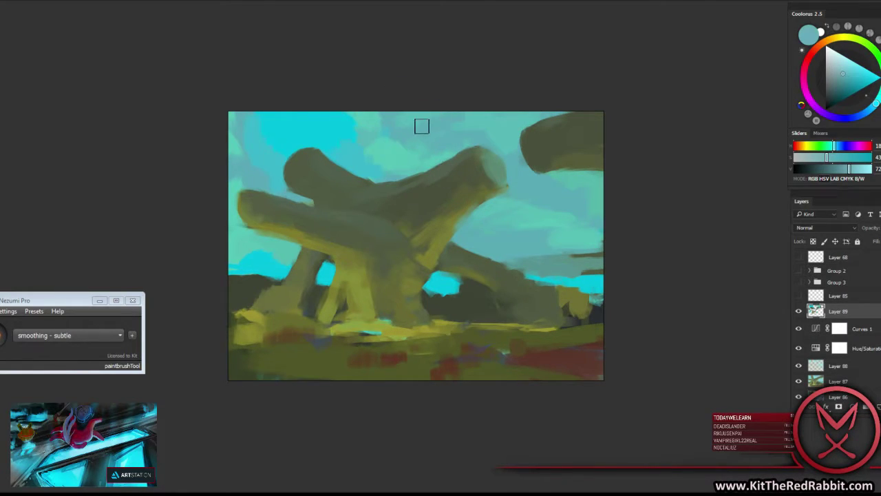
alt+click(502, 135)
alt+click(500, 147)
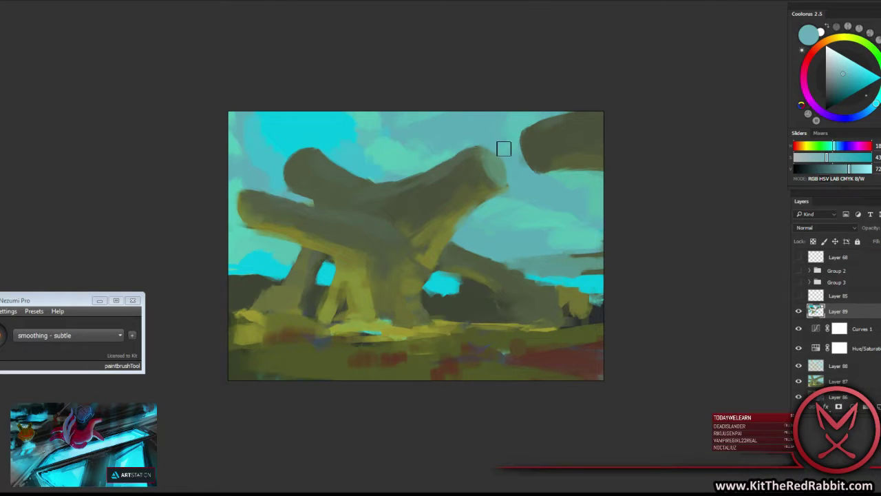
alt+click(514, 145)
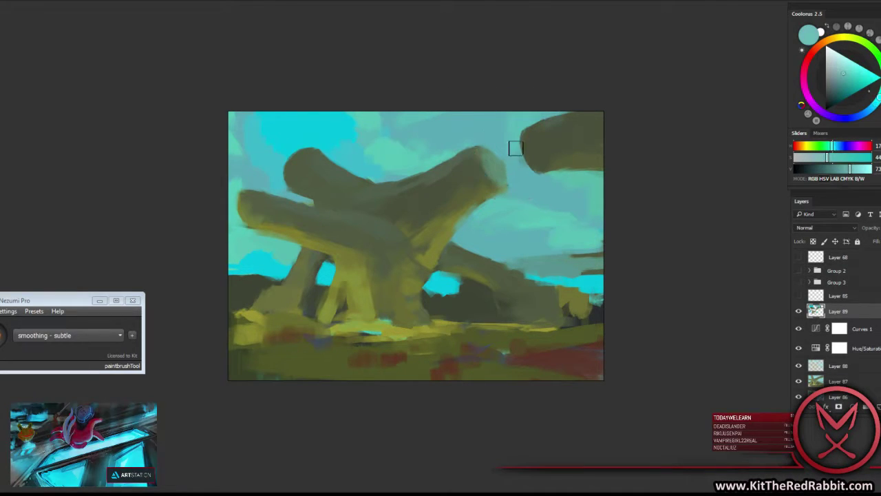
alt+click(537, 185)
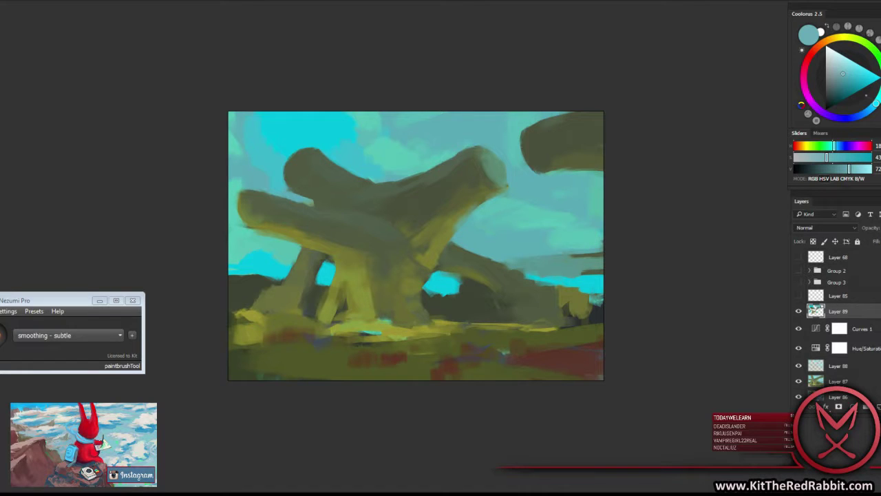
alt+click(596, 195)
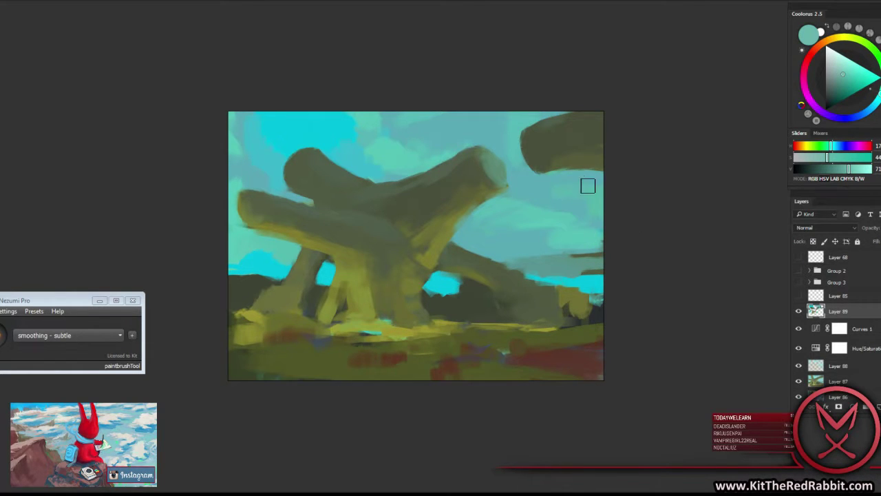
alt+click(556, 203)
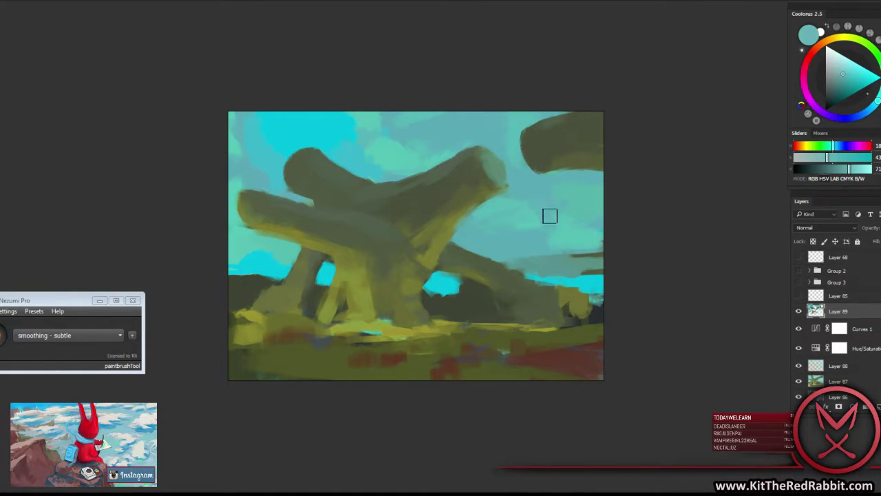
alt+click(559, 200)
drag(559, 200, 527, 208)
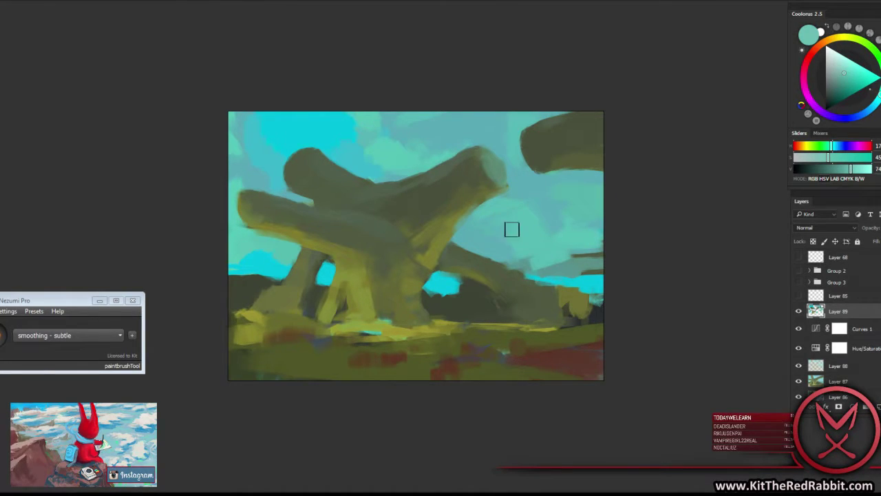
Sample sky and olive branch colours, then paint a small cyan sky patch below the logs.
alt+click(491, 215)
alt+click(475, 214)
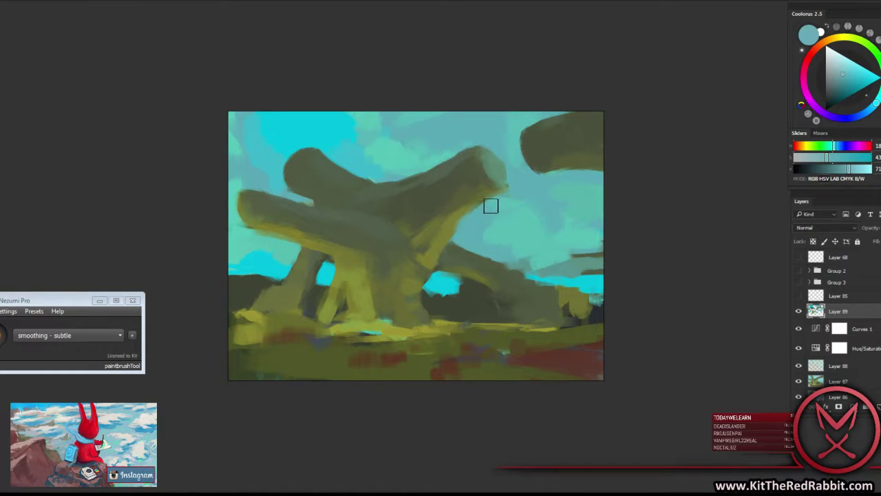
alt+click(448, 215)
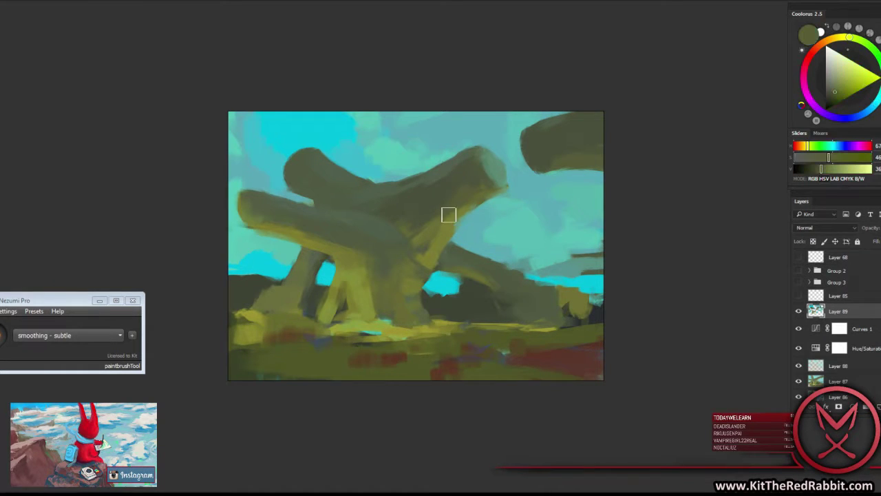
alt+click(351, 216)
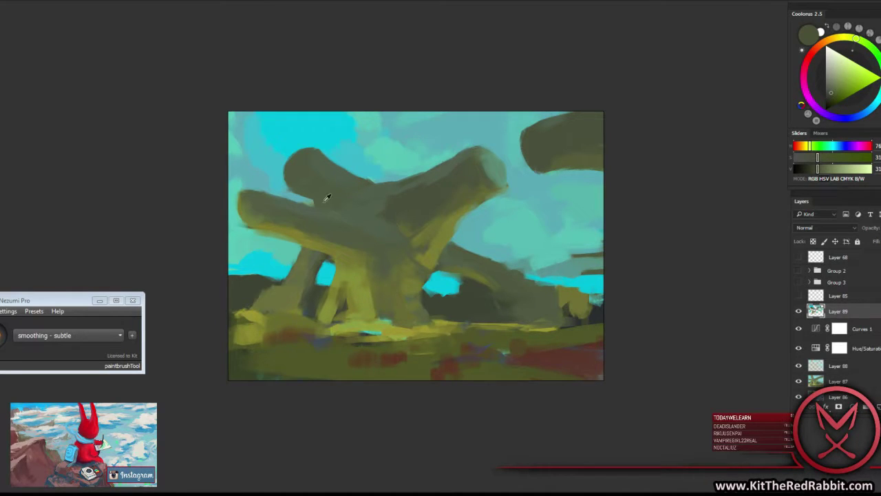
alt+click(340, 136)
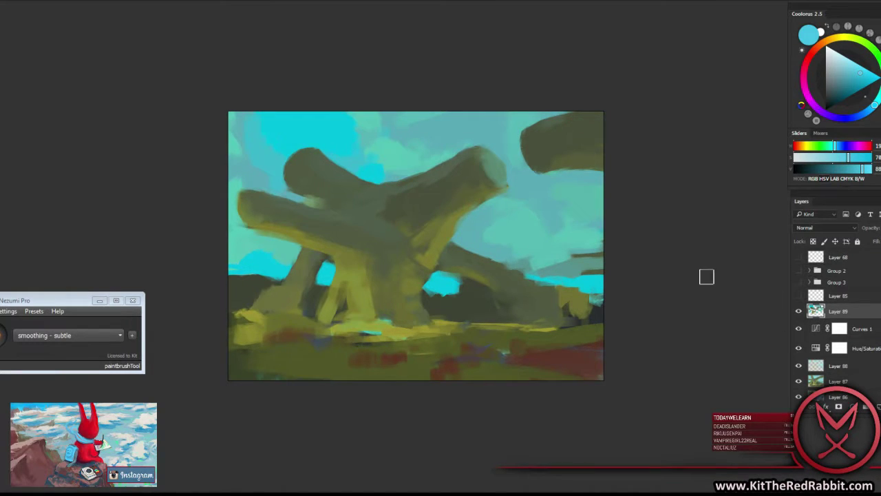
alt+click(459, 253)
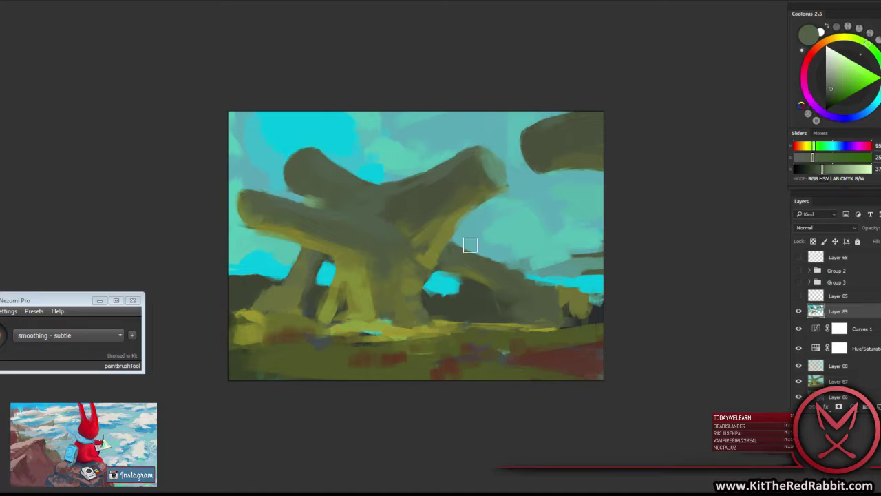
alt+click(463, 286)
drag(463, 285, 474, 292)
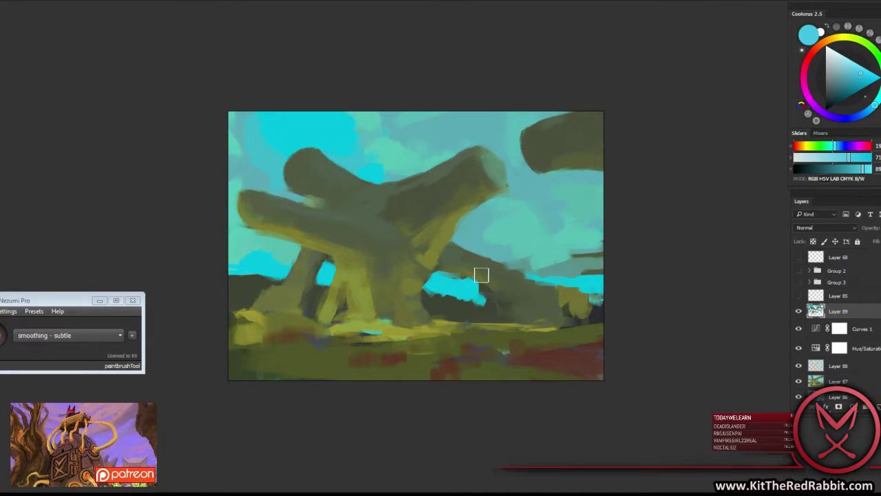
Sample olive-yellow, grey-green and cyan tones from the branches and sky.
alt+click(379, 288)
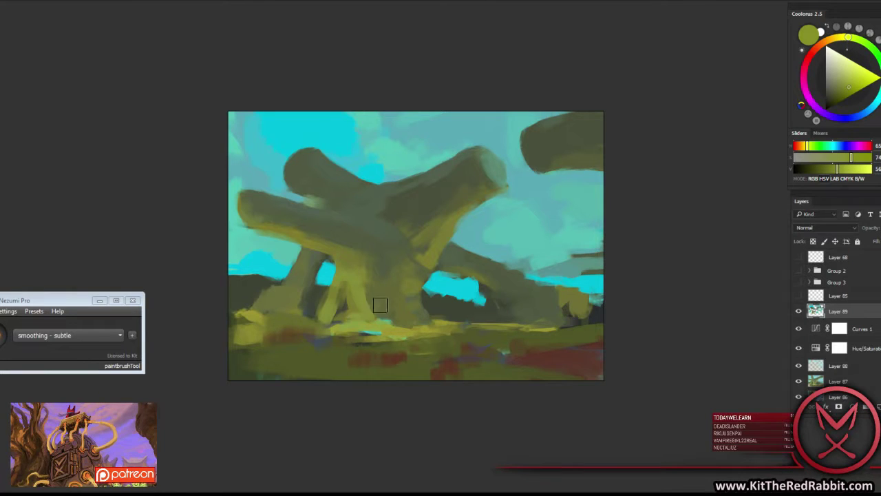
alt+click(386, 300)
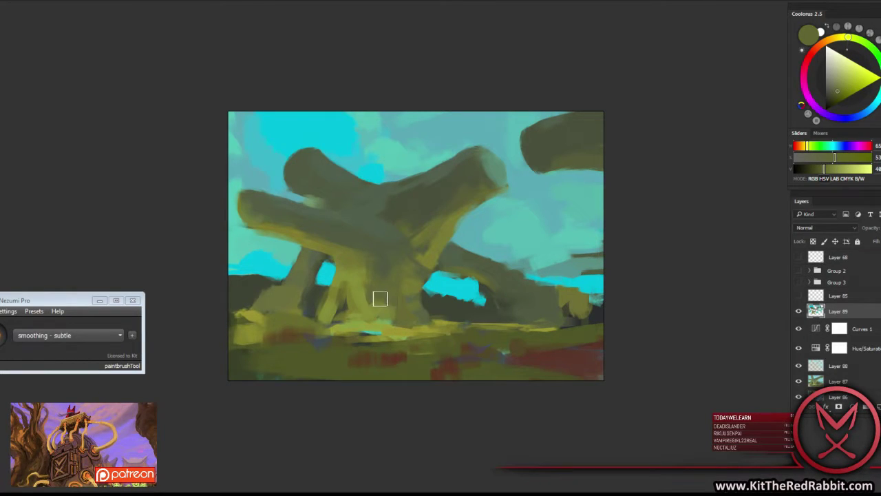
alt+click(426, 254)
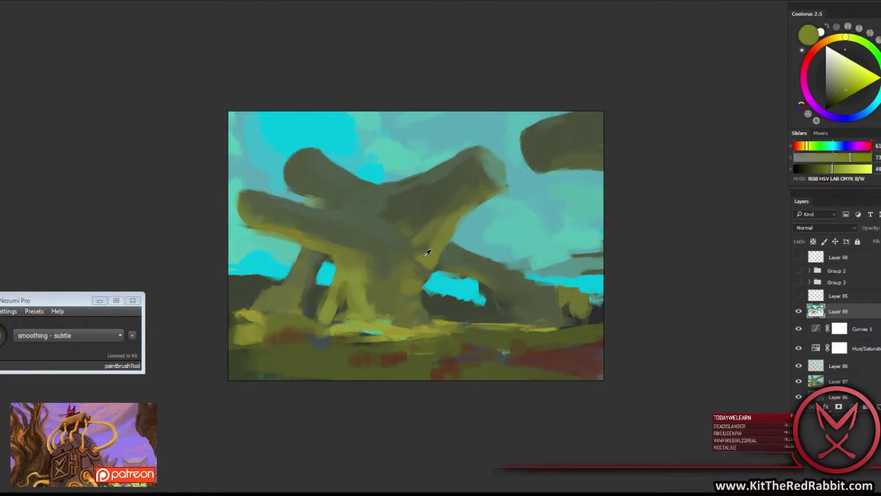
alt+click(433, 258)
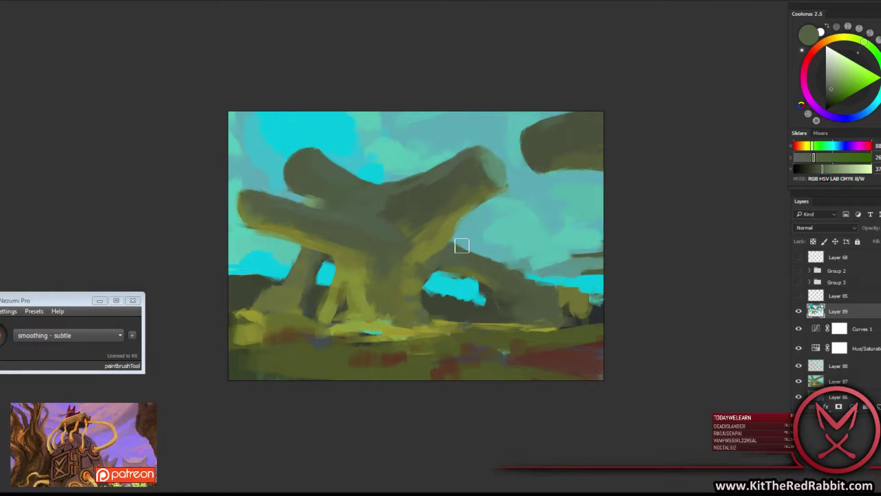
alt+click(423, 258)
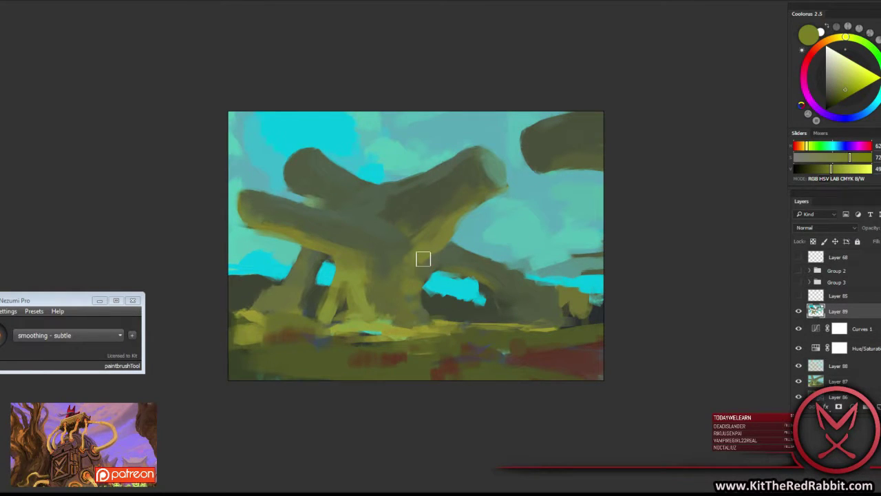
alt+click(374, 172)
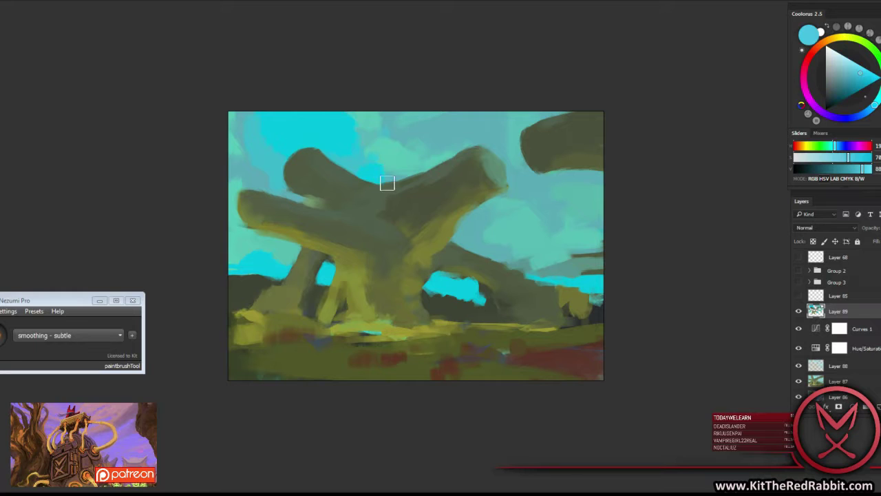
alt+click(393, 185)
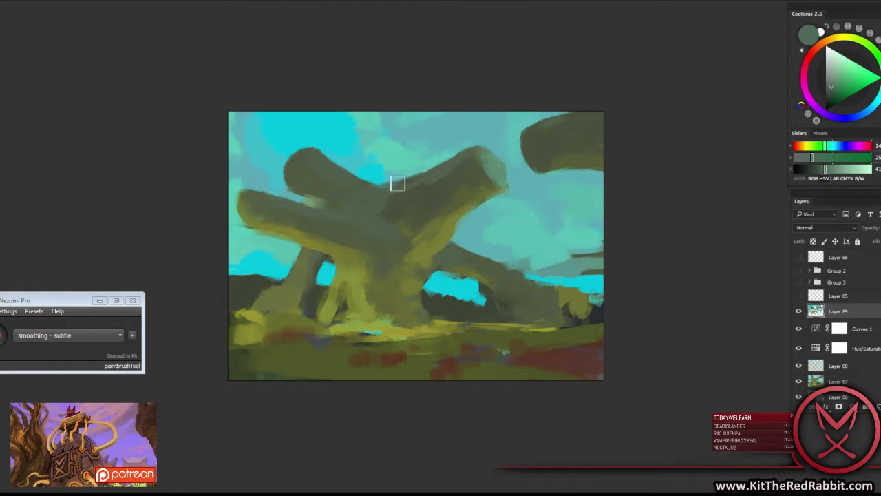
alt+click(395, 184)
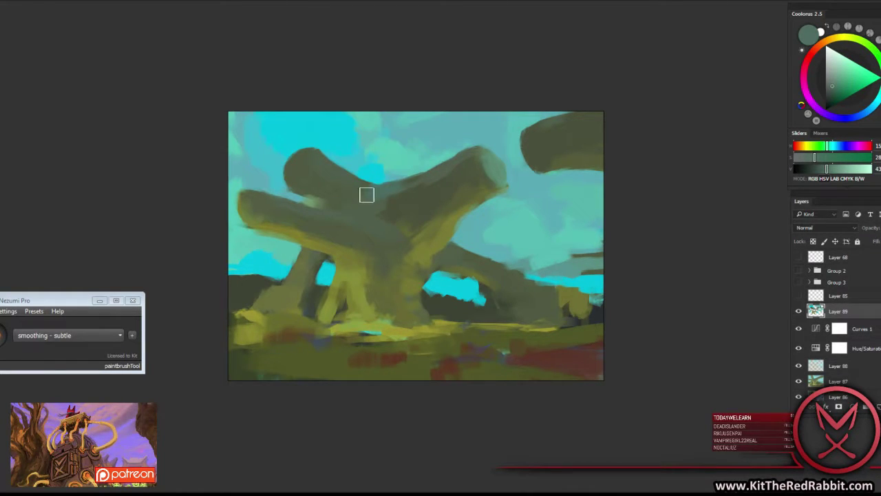
Darken the upper branch junction with muted grey-green strokes, then zoom out.
alt+click(372, 194)
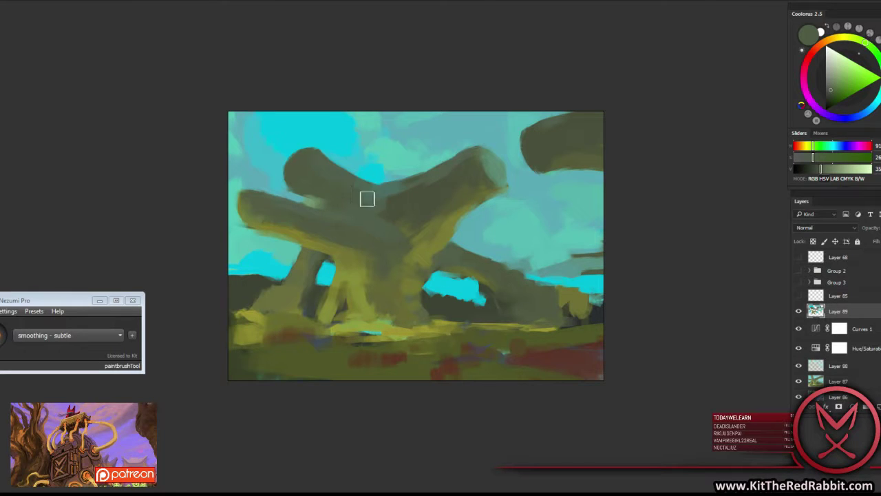
drag(366, 197, 383, 191)
alt+click(404, 195)
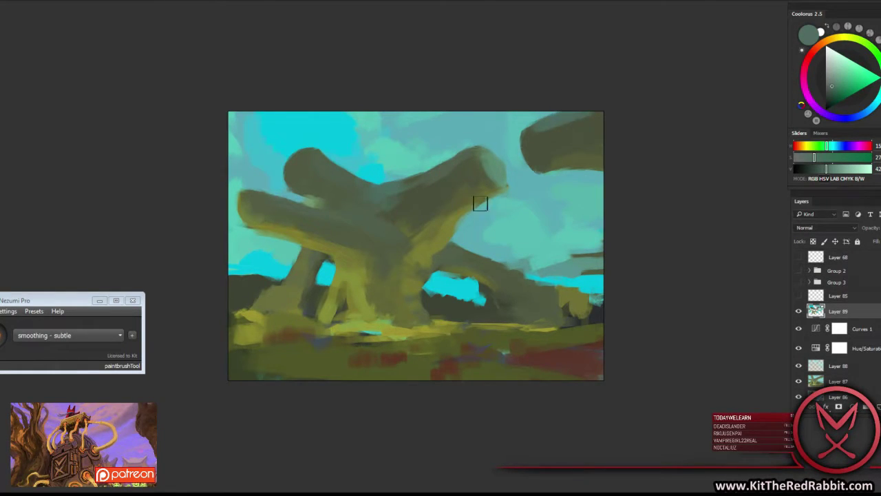
key(ctrl+minus)
Preview the painting in grayscale to check values, then return to full colour.
key(ctrl+t)
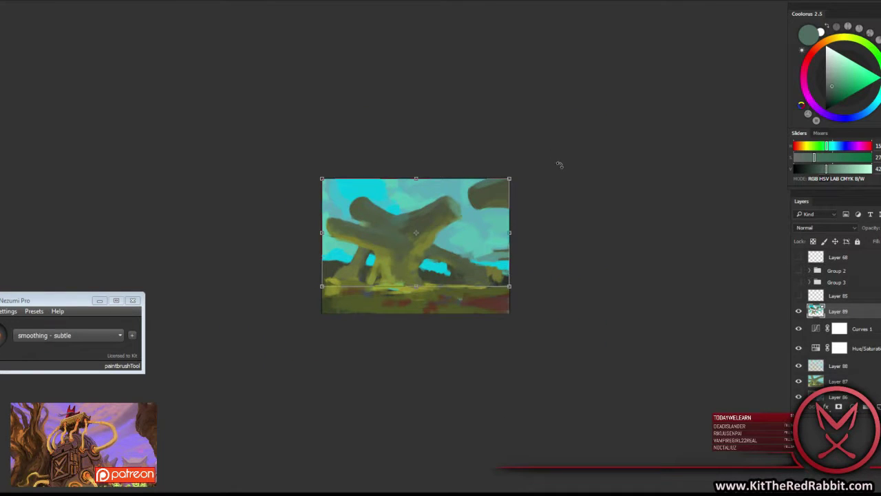
key(Return)
key(ctrl+y)
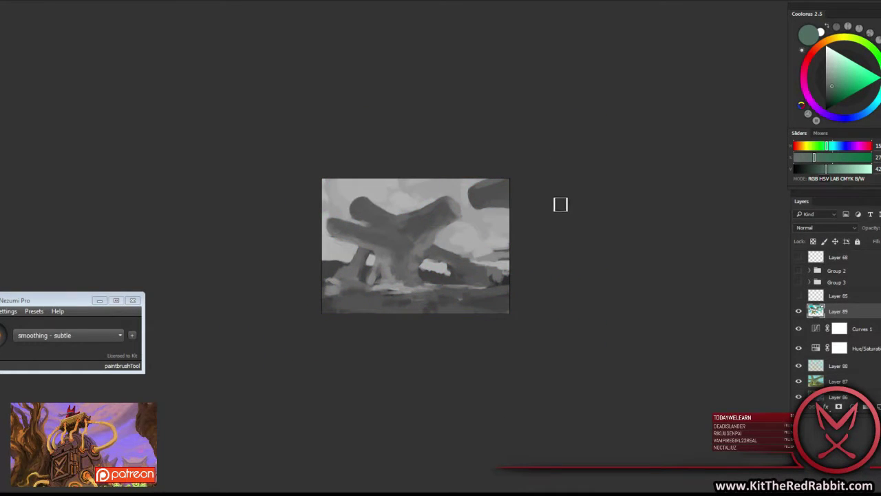
key(ctrl+y)
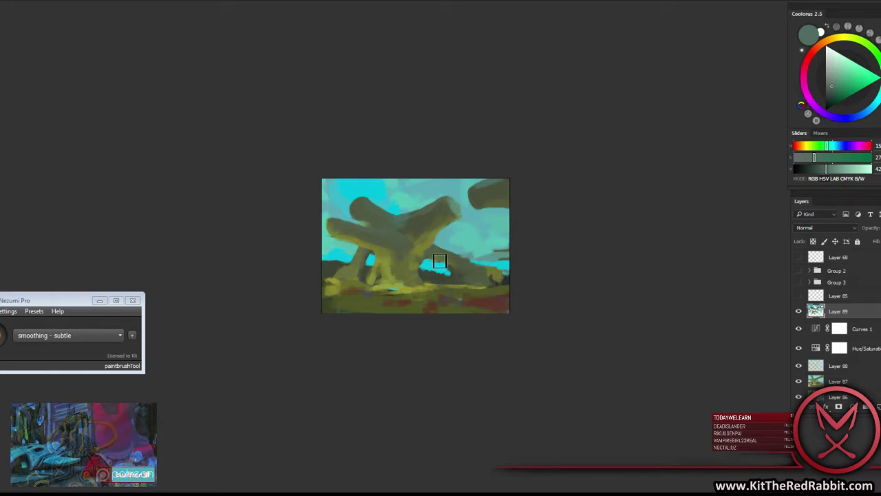
Paint a dark olive mass under the arch's right side, undoing the extra branch stroke.
alt+click(436, 272)
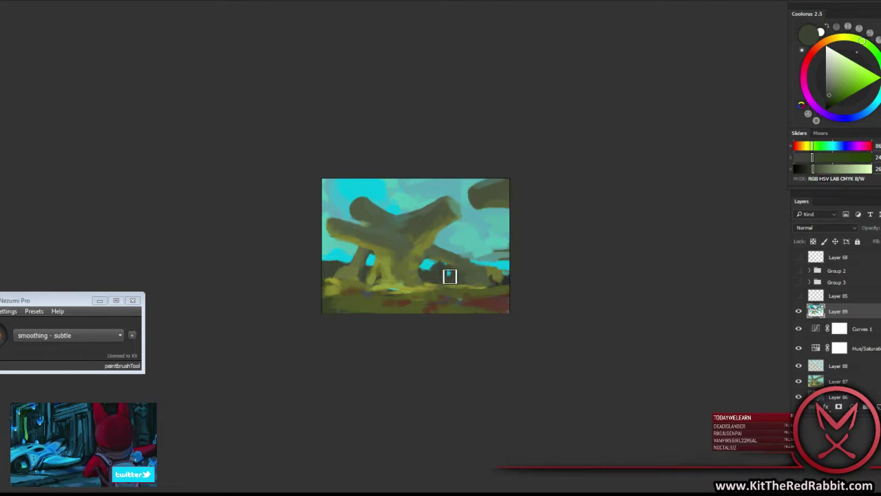
alt+click(427, 266)
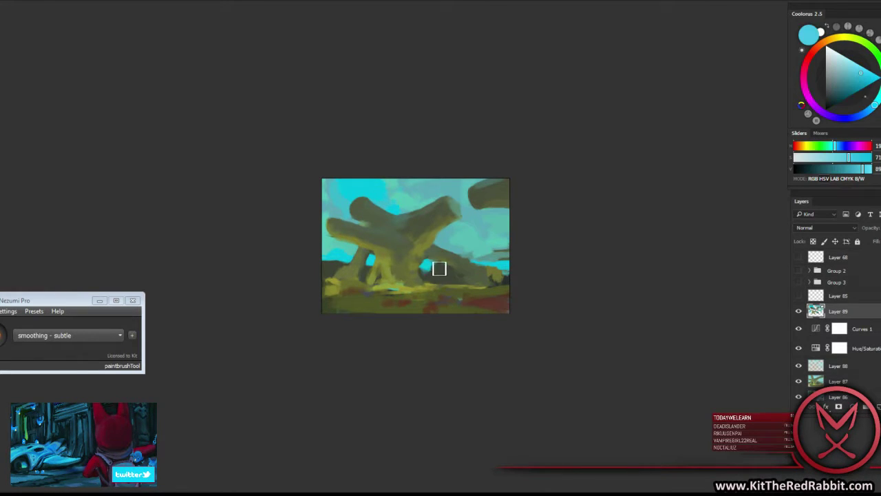
alt+click(436, 276)
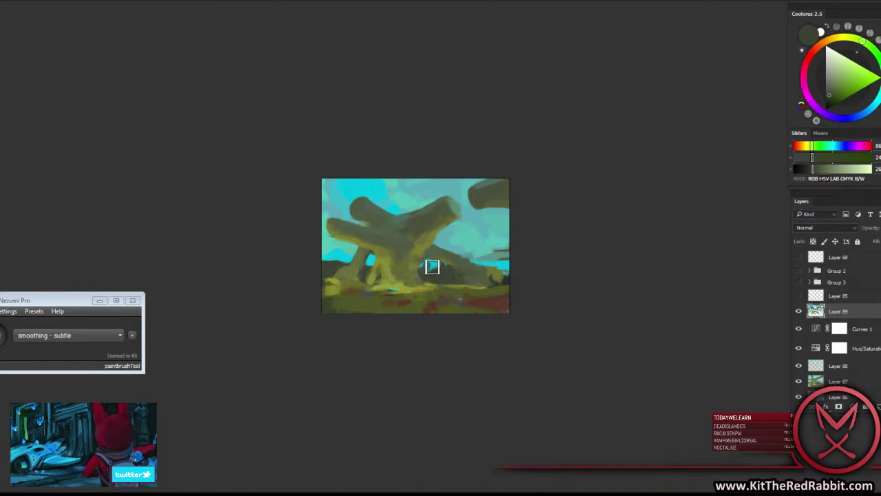
drag(432, 265, 460, 265)
mouse_move(469, 221)
mouse_down()
mouse_move(444, 248)
mouse_move(475, 249)
mouse_move(482, 240)
mouse_up()
key(ctrl+plus)
key(ctrl+z)
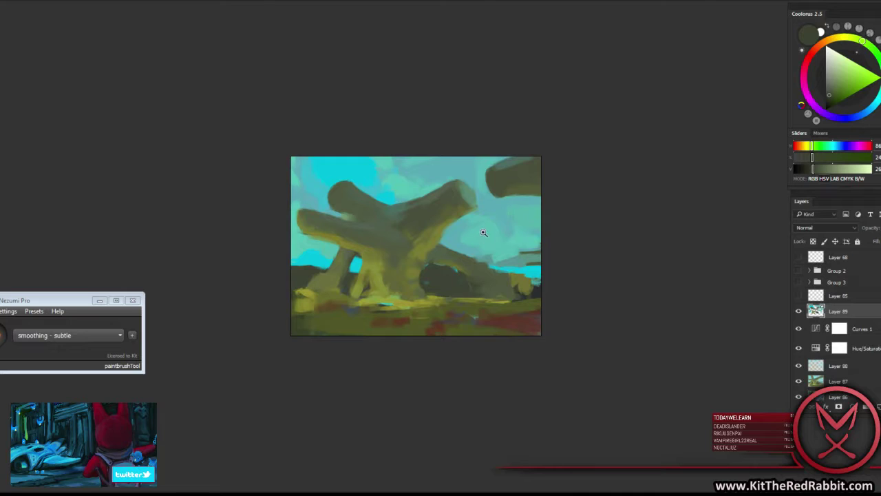
key(ctrl+plus)
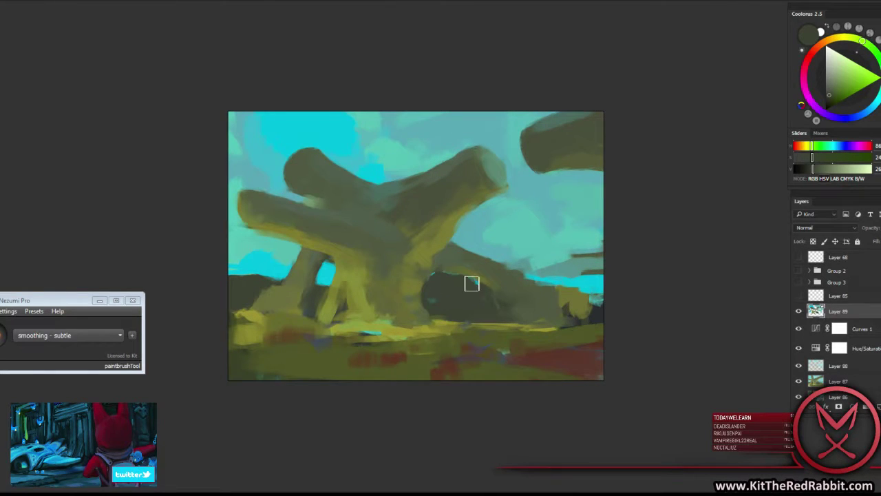
Sample the boulder's dark grey-olive and stroke a branch rising behind the junction toward the upper right.
alt+click(573, 279)
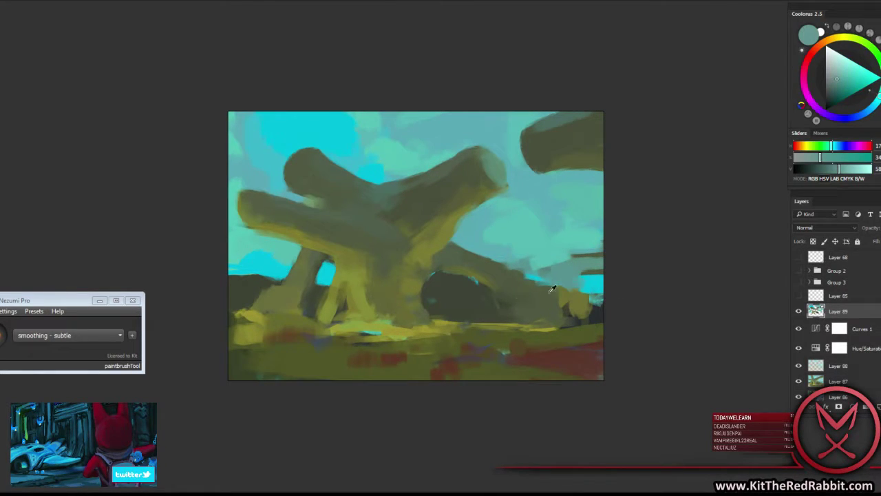
alt+click(489, 298)
alt+click(502, 296)
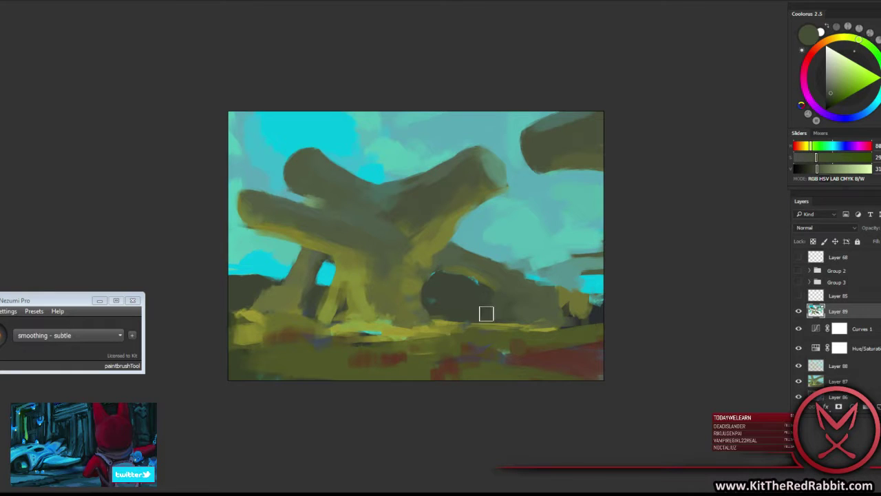
alt+click(491, 303)
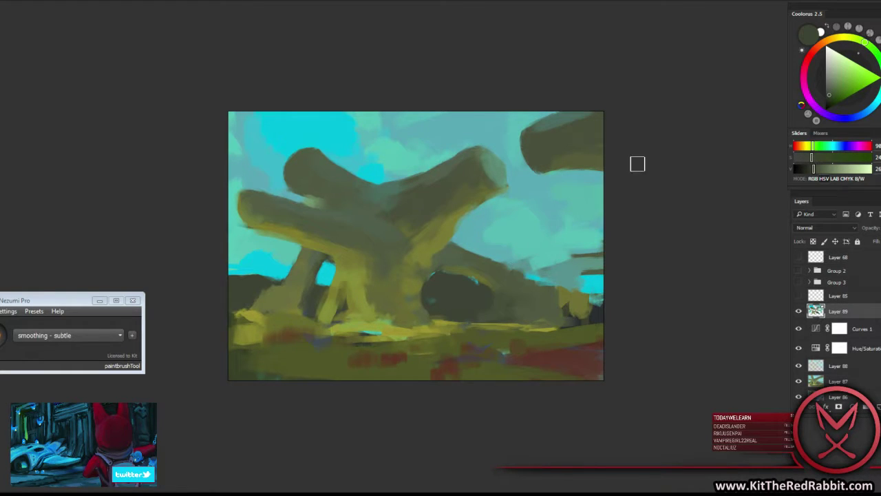
alt+click(485, 272)
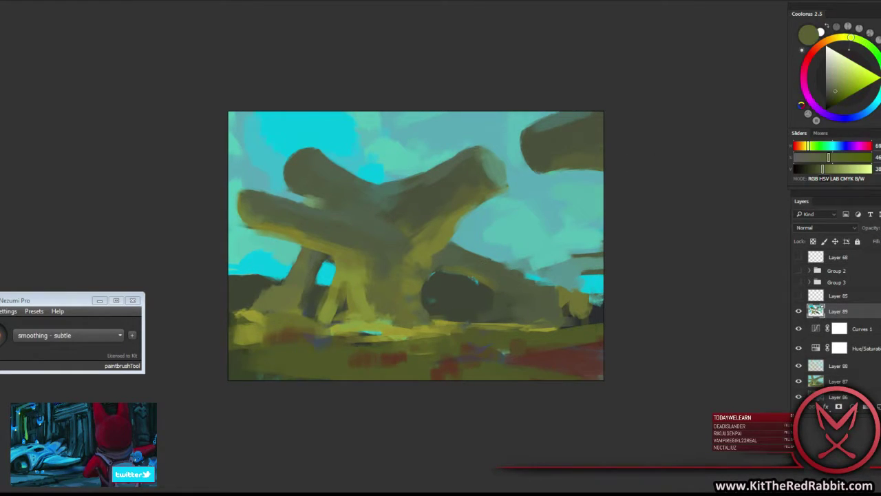
alt+click(473, 270)
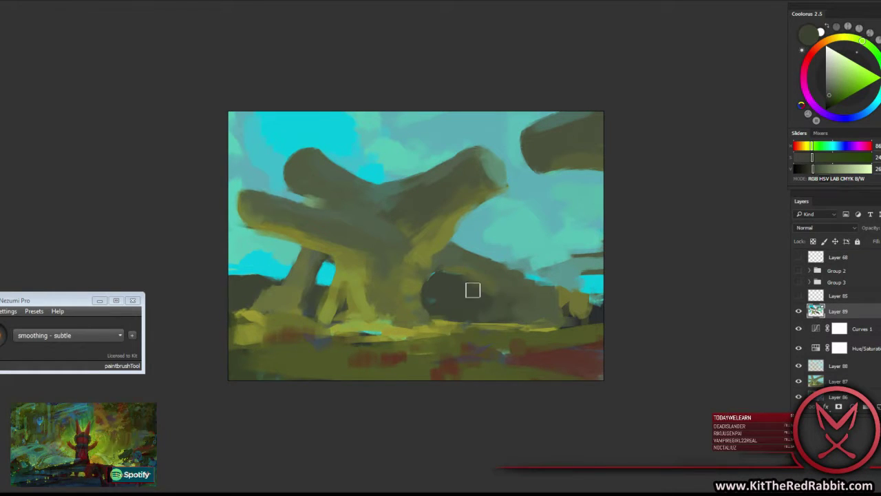
alt+click(472, 289)
mouse_move(469, 226)
mouse_down()
mouse_move(467, 236)
mouse_move(492, 203)
mouse_move(470, 238)
mouse_move(483, 224)
mouse_move(464, 237)
mouse_move(492, 249)
mouse_move(481, 245)
mouse_move(503, 204)
mouse_move(541, 181)
mouse_move(528, 195)
mouse_move(567, 196)
mouse_up()
Widen the dark olive mass rightward and fill the cyan gaps beside the log's right end.
alt+click(491, 218)
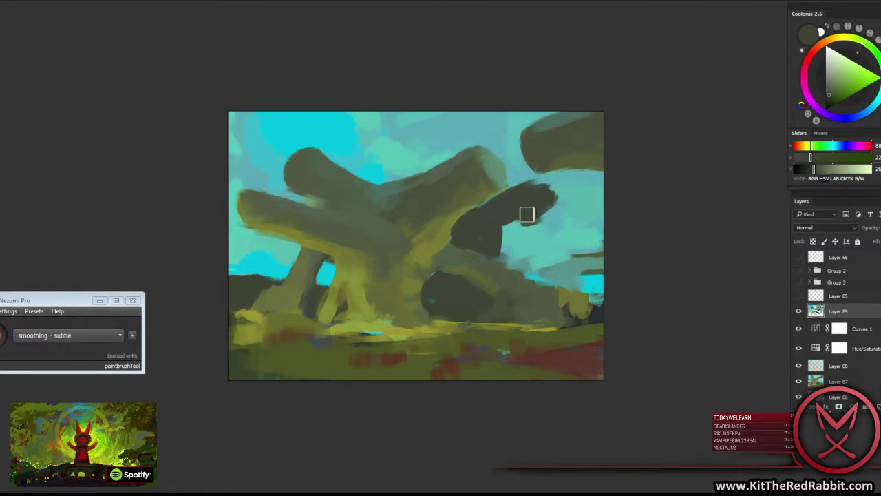
mouse_move(527, 232)
mouse_down()
mouse_move(514, 209)
mouse_move(523, 223)
mouse_move(516, 244)
mouse_move(527, 236)
mouse_move(531, 261)
mouse_move(571, 227)
mouse_move(596, 289)
mouse_move(607, 296)
mouse_move(590, 193)
mouse_move(608, 193)
mouse_move(574, 196)
mouse_move(600, 177)
mouse_move(550, 178)
mouse_up()
alt+click(516, 244)
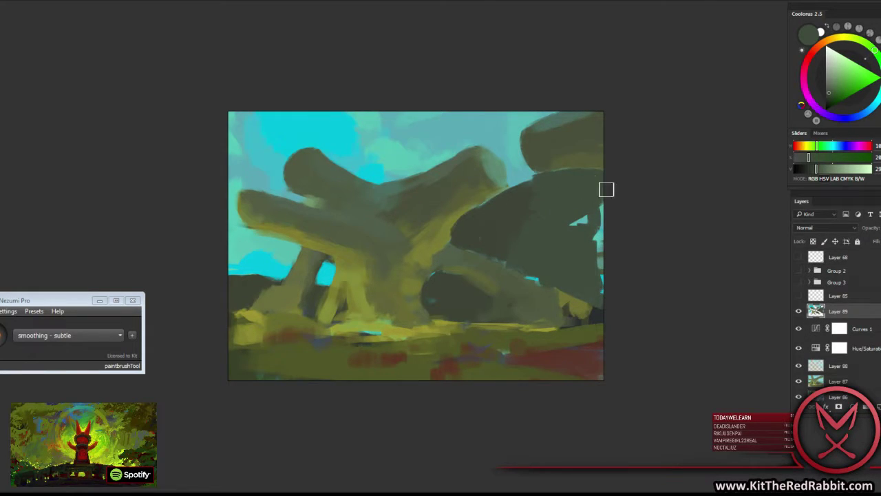
drag(606, 189, 572, 191)
mouse_move(530, 172)
mouse_down()
mouse_move(507, 147)
mouse_move(513, 176)
mouse_move(515, 151)
mouse_up()
mouse_move(513, 162)
mouse_down()
mouse_move(489, 134)
mouse_move(507, 147)
mouse_move(516, 186)
mouse_move(502, 135)
mouse_move(527, 173)
mouse_move(517, 118)
mouse_move(485, 115)
mouse_move(436, 147)
mouse_move(476, 130)
mouse_move(466, 138)
mouse_move(403, 168)
mouse_move(470, 136)
mouse_move(419, 142)
mouse_move(500, 126)
mouse_up()
Check values in greyscale, then cover the cyan strip at the right edge with dark green.
key(ctrl+y)
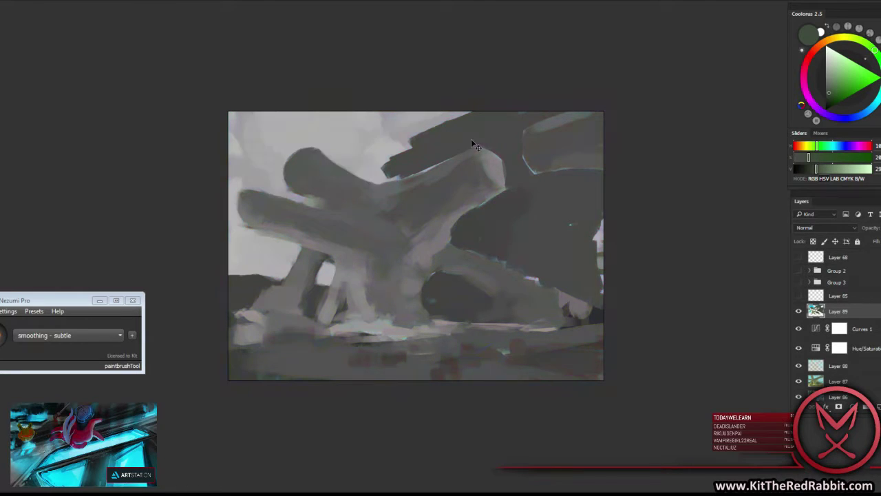
key(ctrl+y)
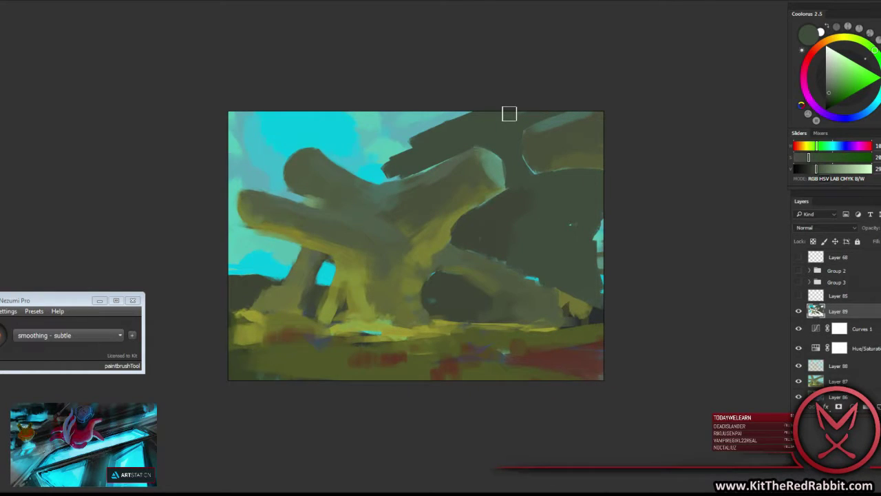
alt+click(517, 236)
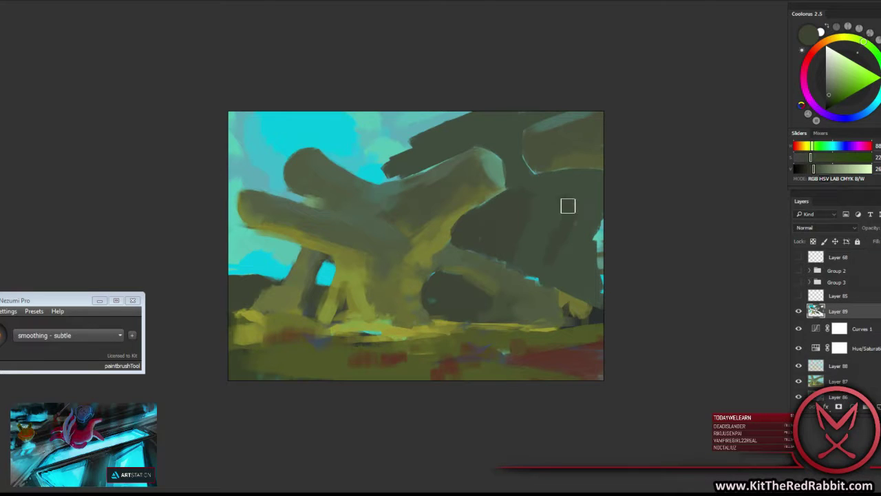
drag(592, 219, 590, 243)
Paint dark green canopy over the cyan above the logs, the upper left, and down the left edge.
mouse_move(373, 146)
mouse_down()
mouse_move(377, 168)
mouse_move(325, 144)
mouse_move(375, 172)
mouse_move(298, 138)
mouse_move(304, 142)
mouse_move(284, 150)
mouse_move(282, 177)
mouse_up()
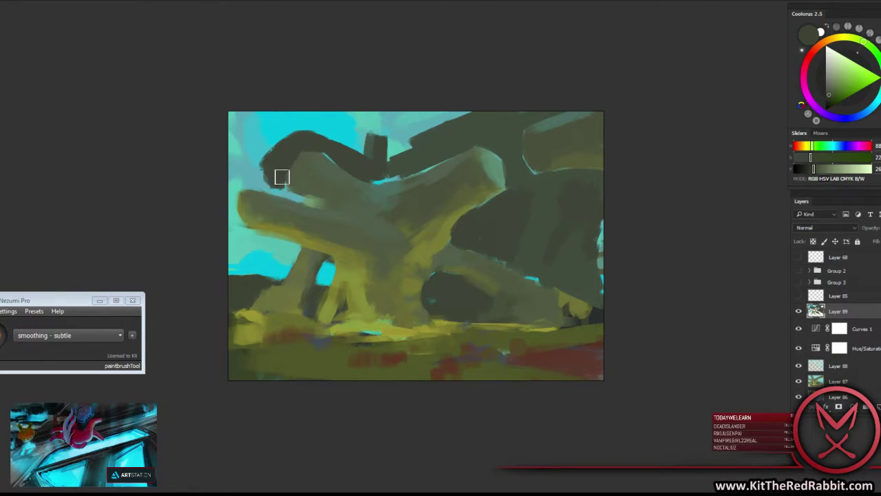
mouse_move(296, 138)
mouse_down()
mouse_move(234, 136)
mouse_move(356, 108)
mouse_move(319, 134)
mouse_move(367, 130)
mouse_move(363, 149)
mouse_move(437, 124)
mouse_move(436, 108)
mouse_move(227, 112)
mouse_up()
alt+click(393, 161)
alt+click(276, 161)
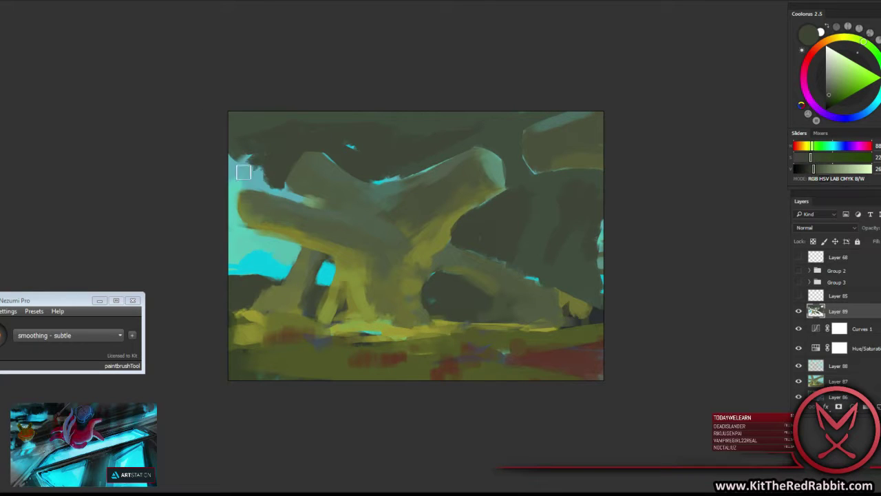
mouse_move(242, 172)
mouse_down()
mouse_move(312, 199)
mouse_move(265, 183)
mouse_move(228, 199)
mouse_move(253, 185)
mouse_move(236, 158)
mouse_move(261, 148)
mouse_up()
drag(243, 180, 245, 203)
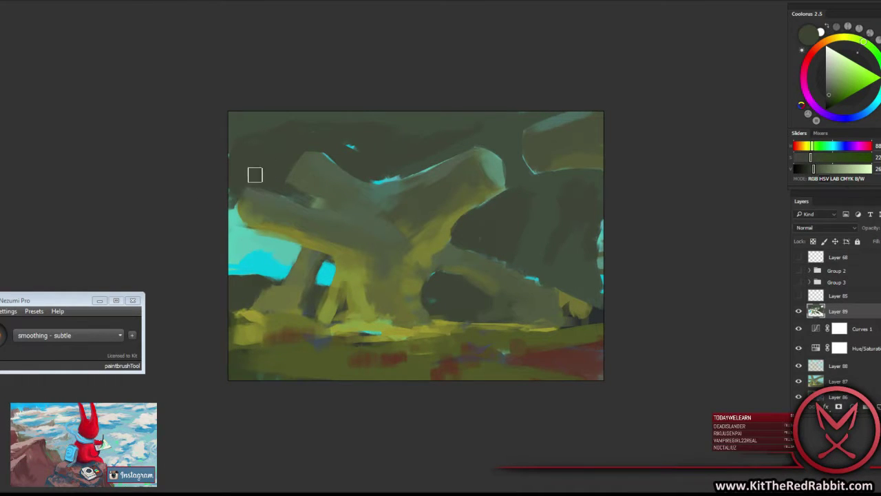
mouse_move(238, 227)
mouse_down()
mouse_move(238, 237)
mouse_move(230, 226)
mouse_move(288, 268)
mouse_up()
Paint dark green over the leftover cyan streaks along the left edge.
alt+click(305, 240)
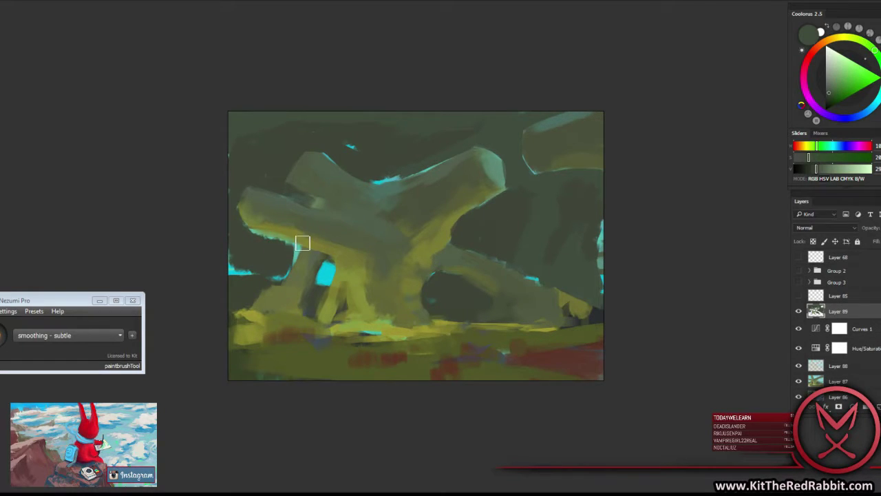
mouse_move(305, 240)
mouse_down()
mouse_move(292, 256)
mouse_move(320, 281)
mouse_move(326, 276)
mouse_move(315, 291)
mouse_move(311, 280)
mouse_up()
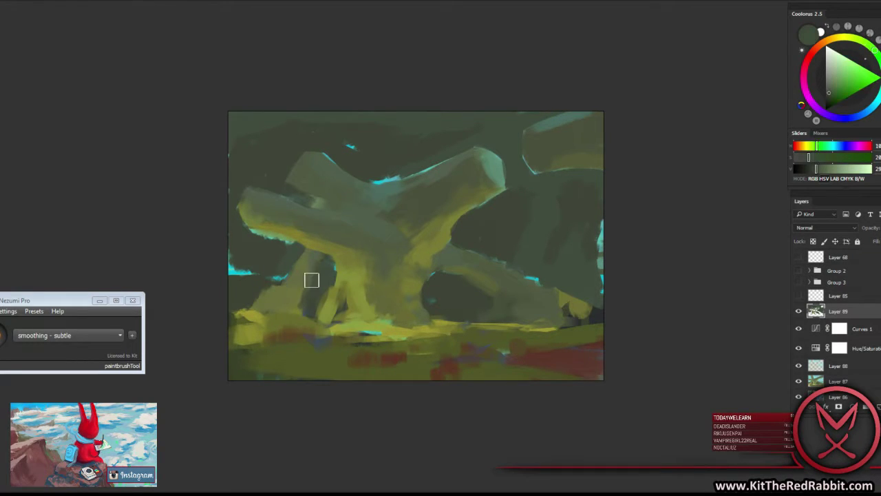
alt+click(279, 230)
alt+click(276, 245)
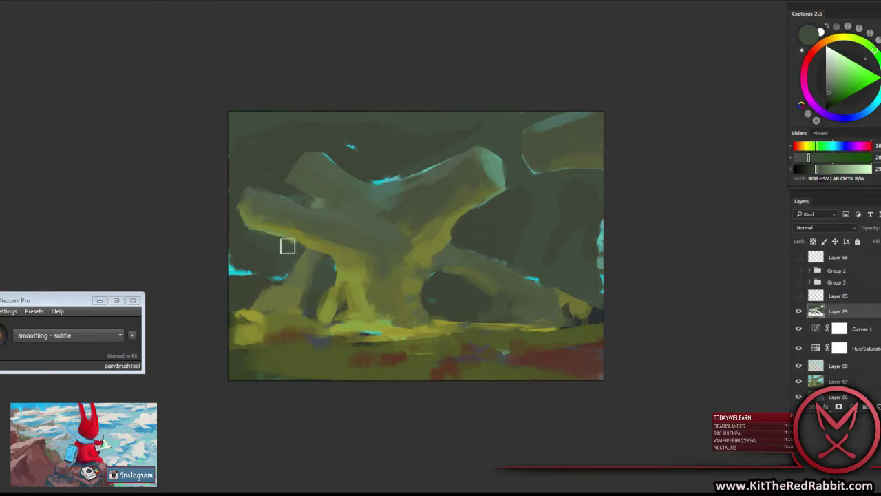
alt+click(296, 237)
alt+click(257, 252)
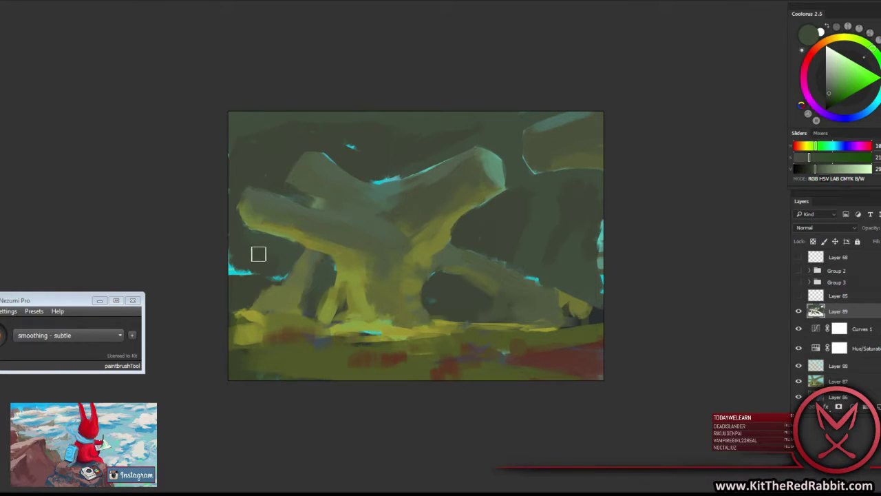
mouse_move(257, 252)
mouse_down()
mouse_move(230, 263)
mouse_move(272, 268)
mouse_up()
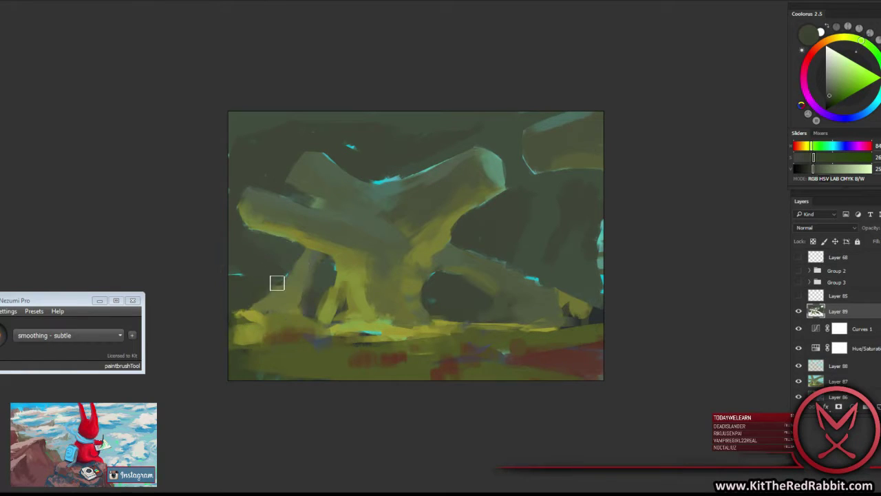
alt+click(275, 279)
Add a light olive vertical trunk rising into the canopy above the logs, slightly darkened.
alt+click(287, 290)
drag(355, 172, 363, 116)
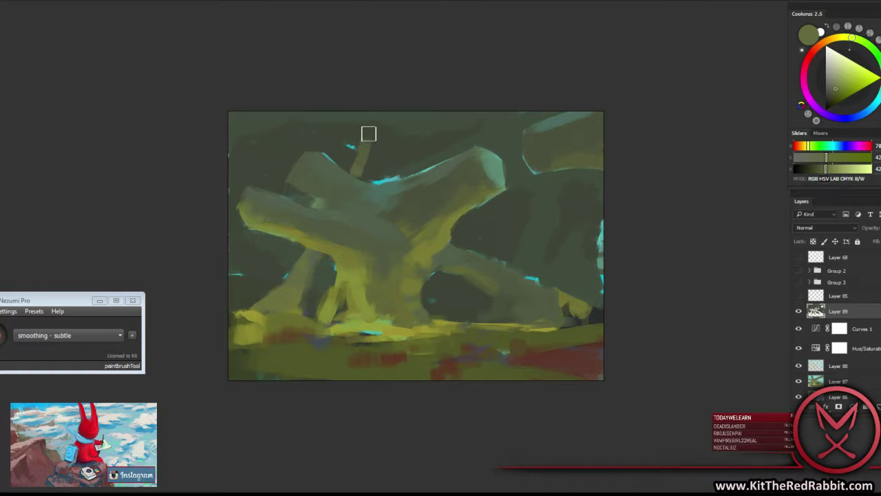
alt+click(368, 135)
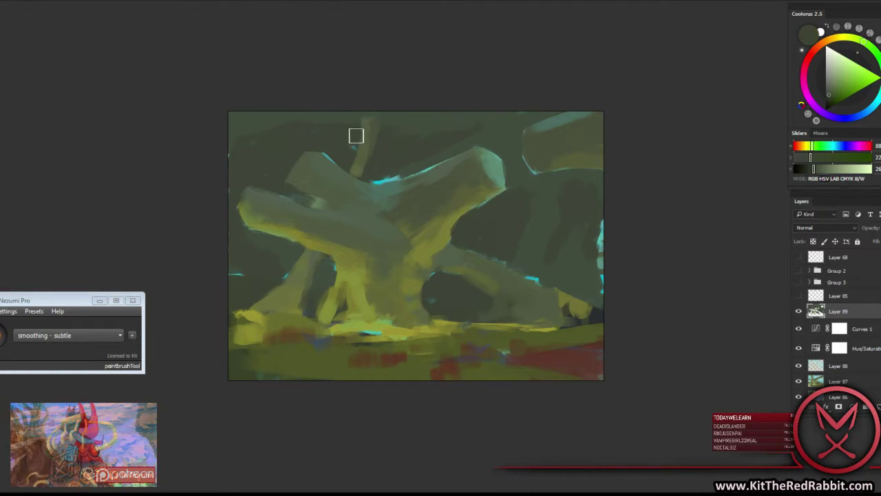
alt+click(352, 149)
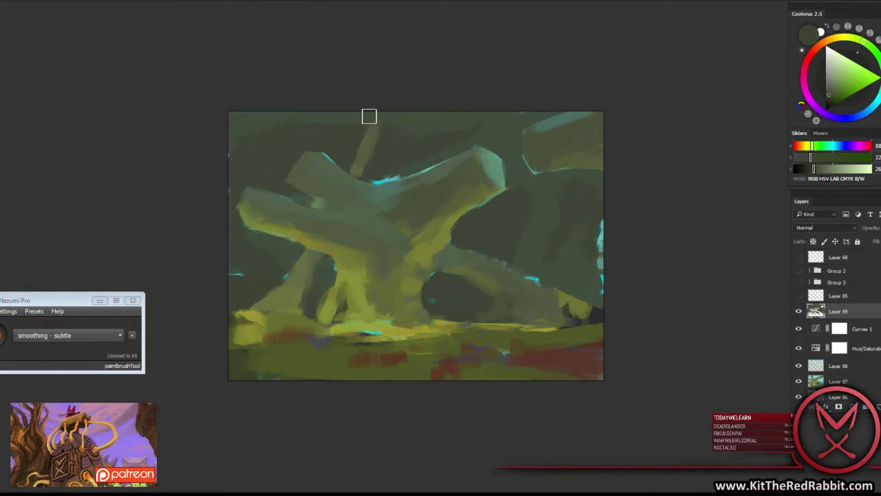
alt+click(375, 128)
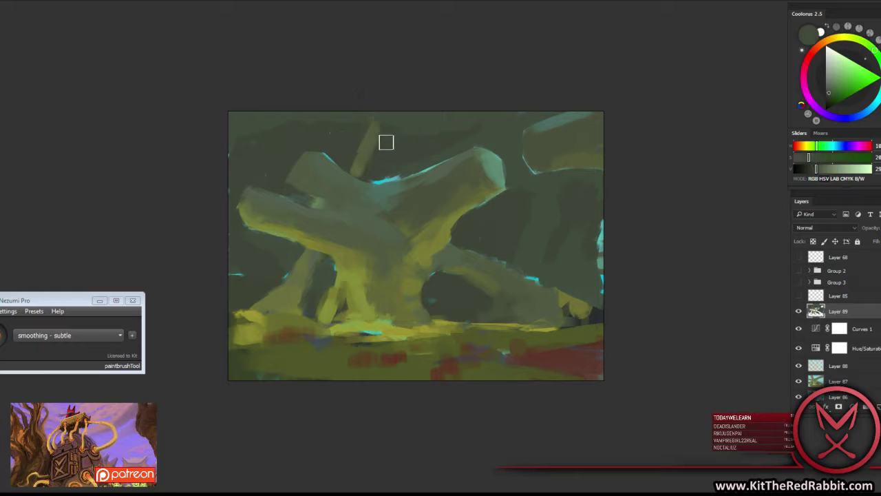
Sample canopy greens and soften the cyan slivers above the central branch with dull teal.
alt+click(362, 171)
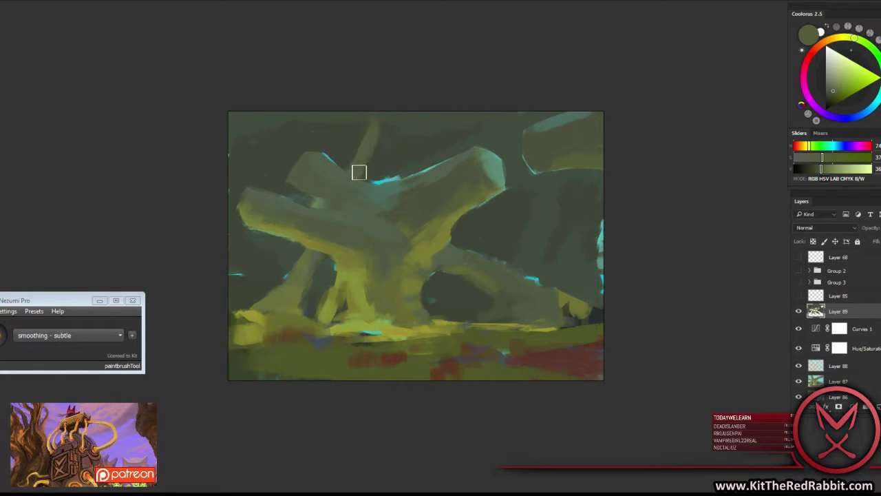
alt+click(354, 159)
alt+click(415, 164)
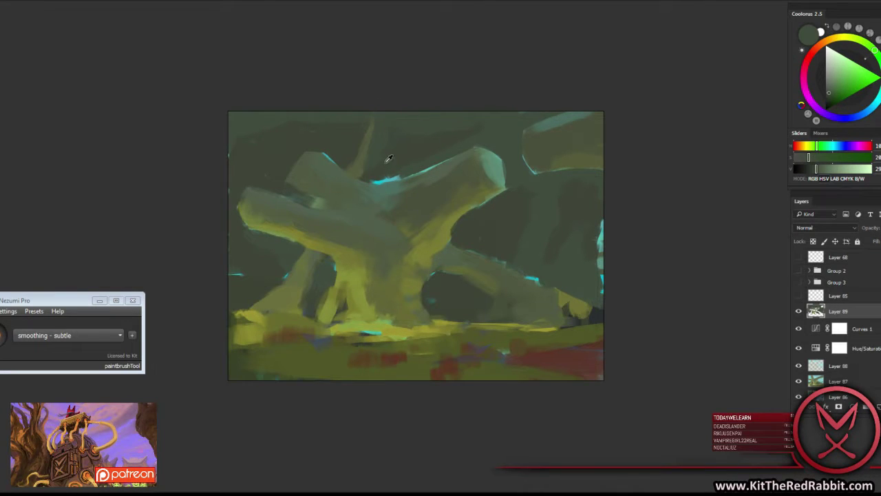
alt+click(389, 153)
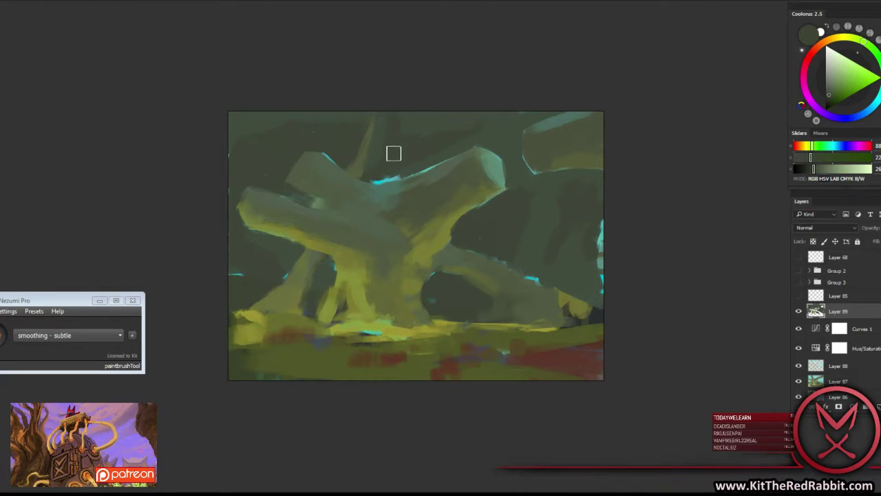
alt+click(359, 171)
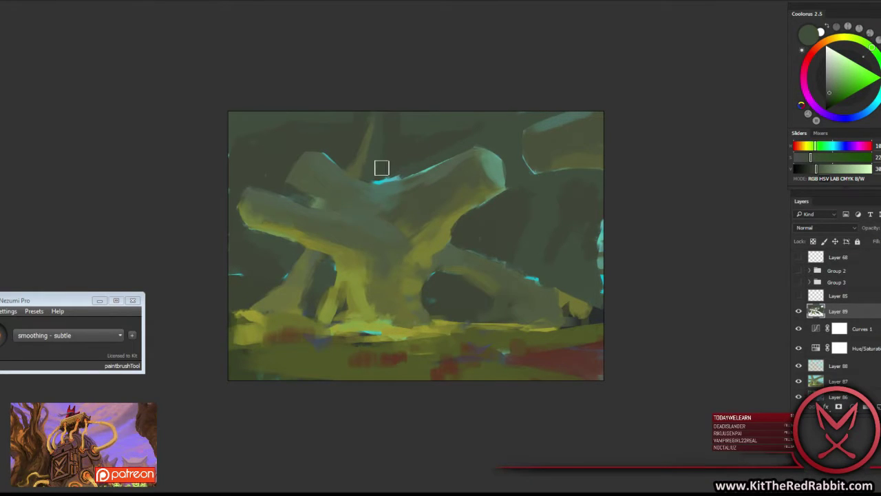
alt+click(394, 146)
drag(386, 173, 396, 172)
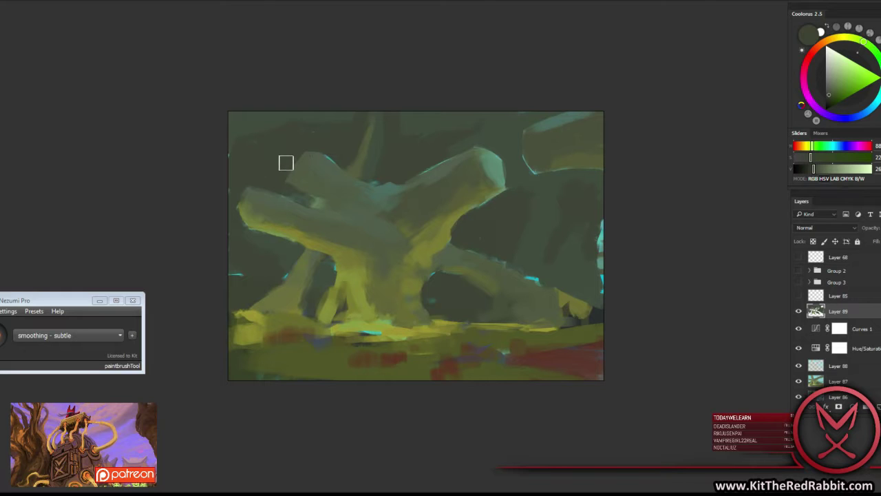
Sample grey-greens and paint teal-grey over the centre of the arch's top.
alt+click(305, 184)
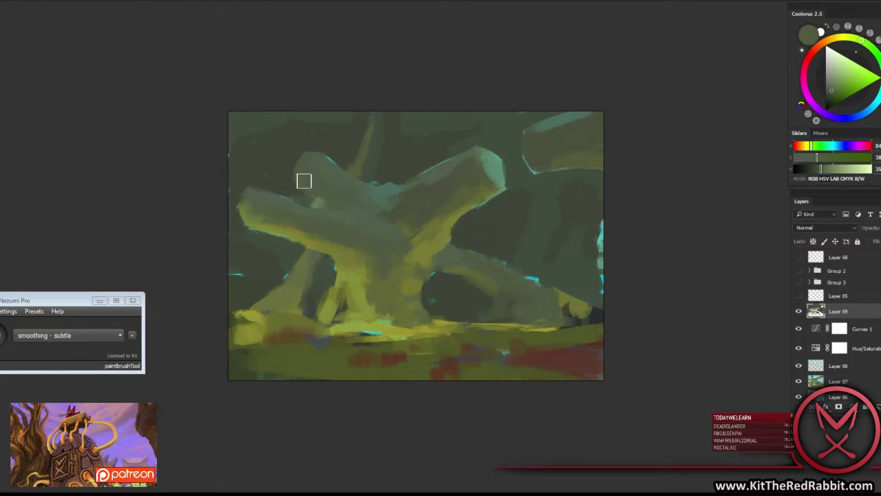
alt+click(295, 187)
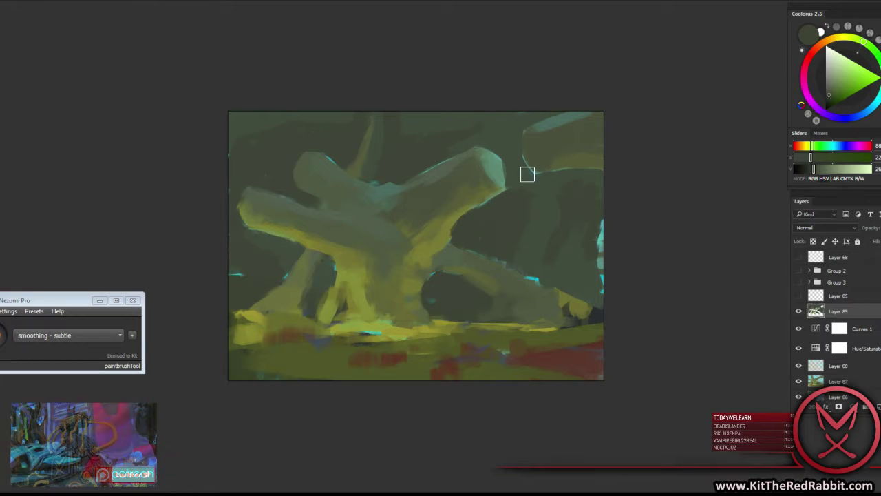
alt+click(390, 227)
drag(381, 220, 402, 231)
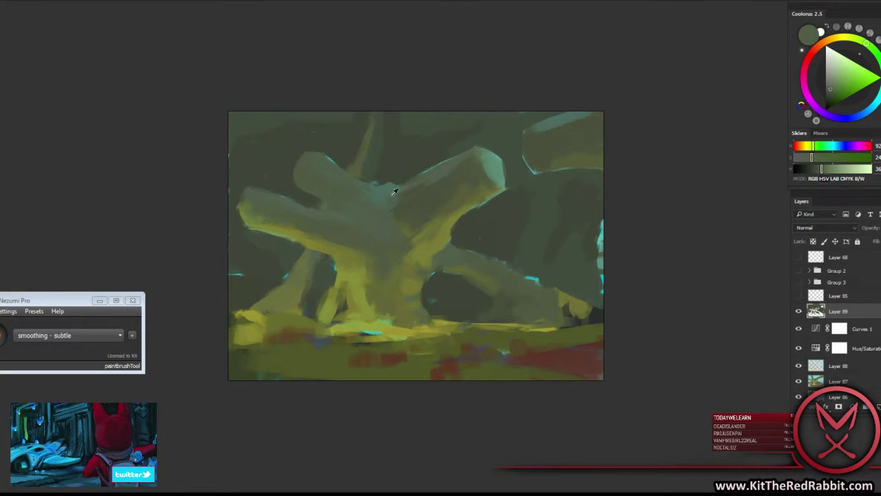
alt+click(390, 190)
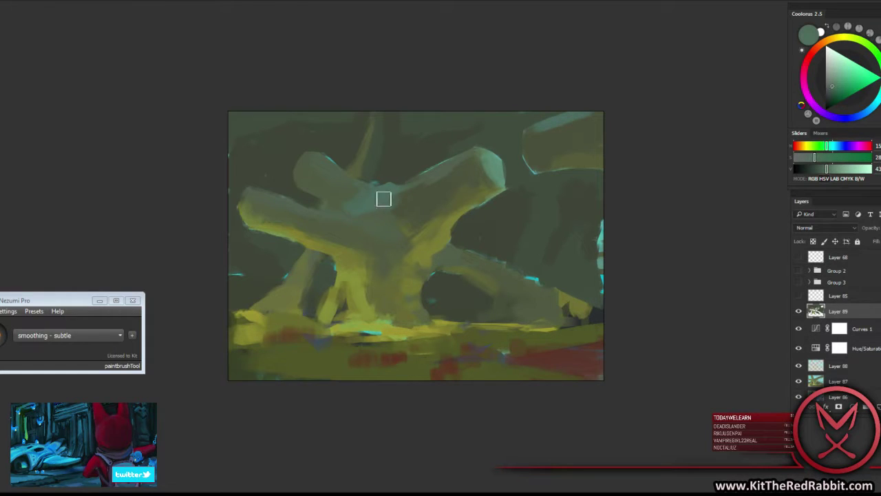
Paint light blue-grey strokes along the arch top and its right end.
alt+click(401, 203)
alt+click(366, 206)
alt+click(396, 154)
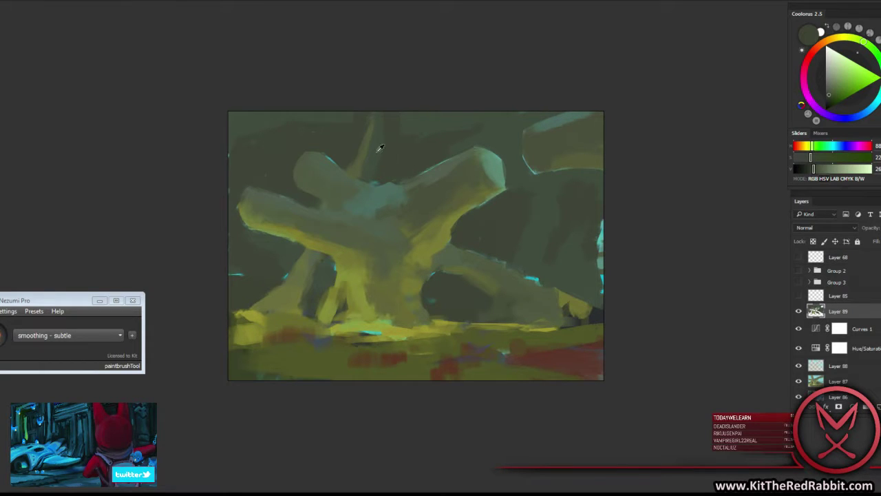
alt+click(348, 146)
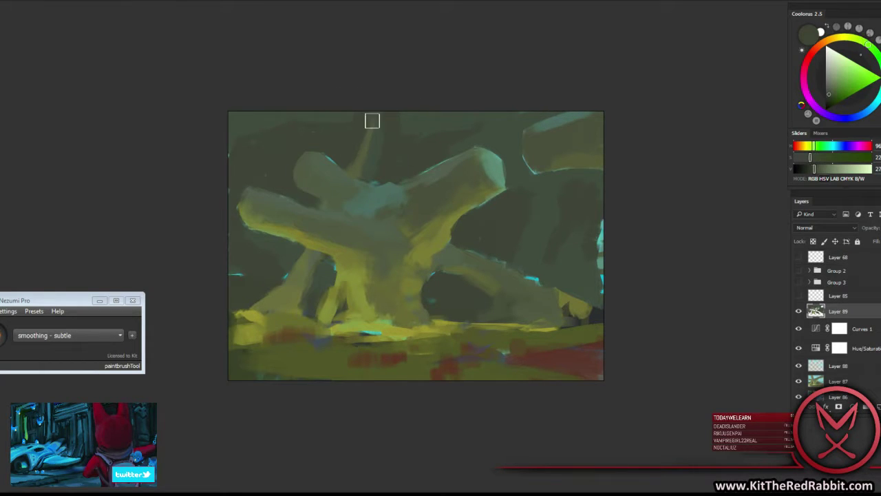
alt+click(371, 171)
mouse_move(354, 169)
mouse_down()
mouse_move(386, 130)
mouse_move(427, 138)
mouse_up()
alt+click(392, 125)
alt+click(379, 131)
alt+click(399, 152)
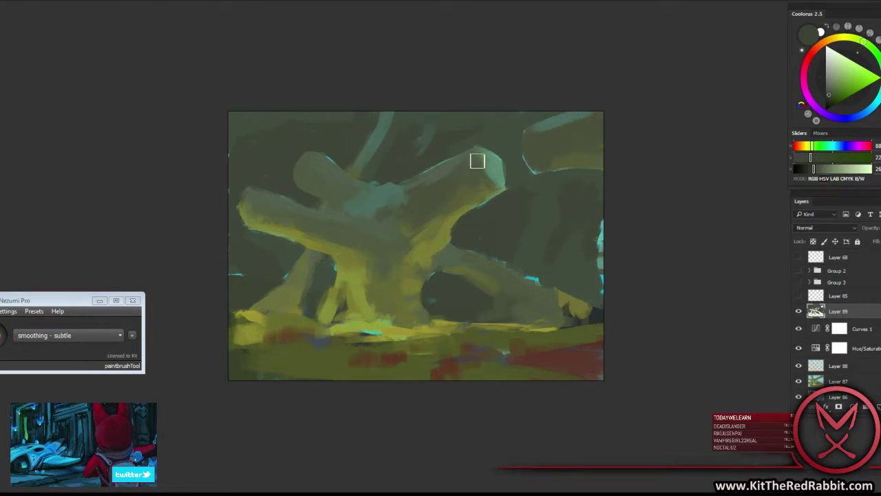
Sample olive and grey-green tones from the arch's top edge and the dark gap.
alt+click(441, 148)
alt+click(554, 130)
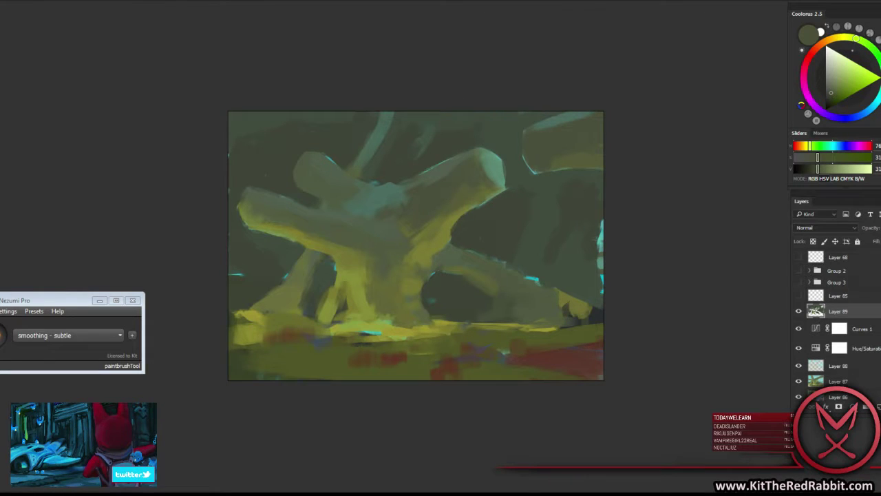
alt+click(483, 171)
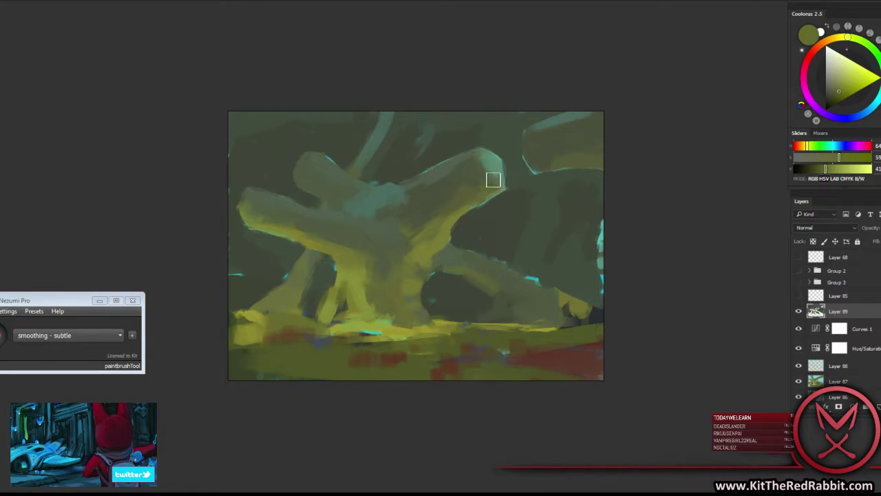
alt+click(505, 171)
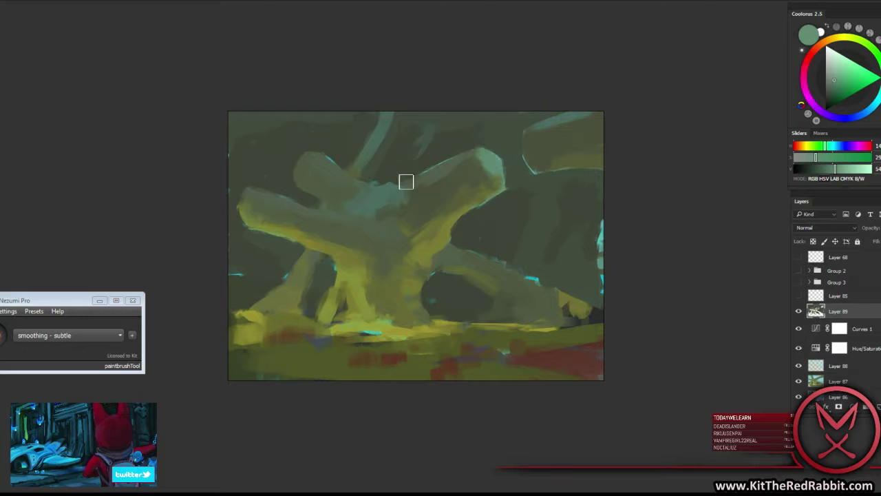
alt+click(385, 186)
alt+click(500, 165)
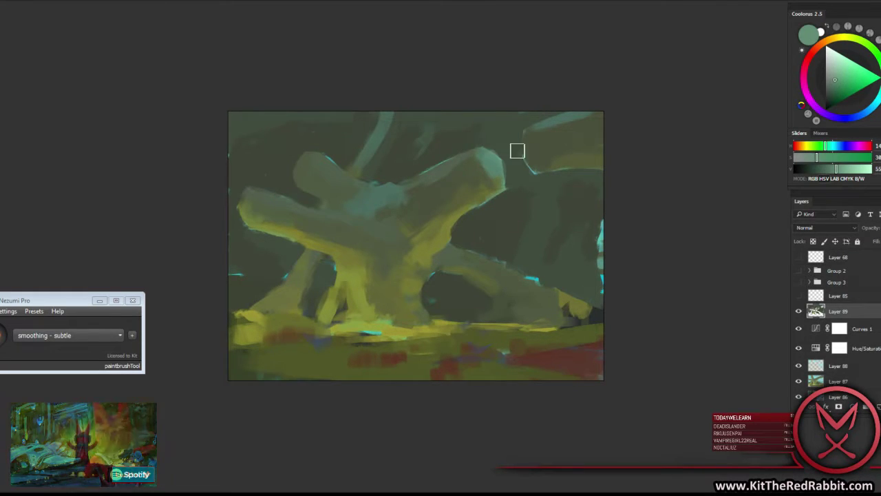
alt+click(498, 182)
alt+click(463, 172)
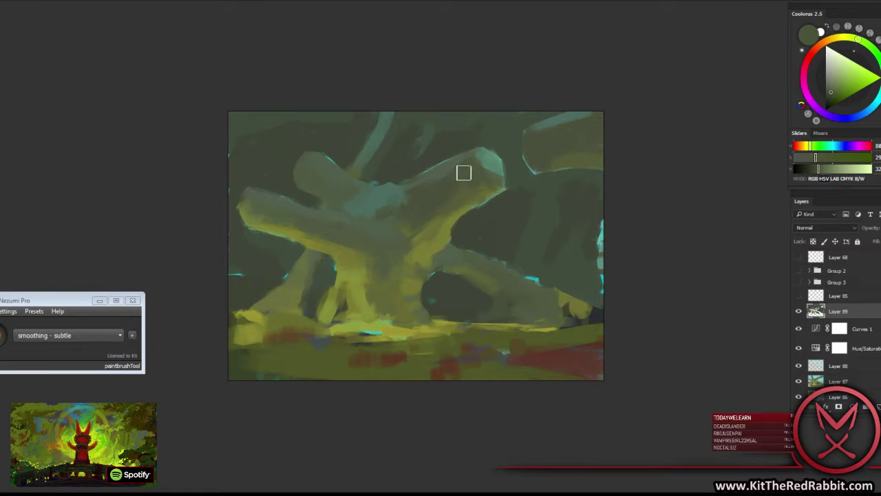
Sample dark background greens around the arch's left end.
alt+click(262, 194)
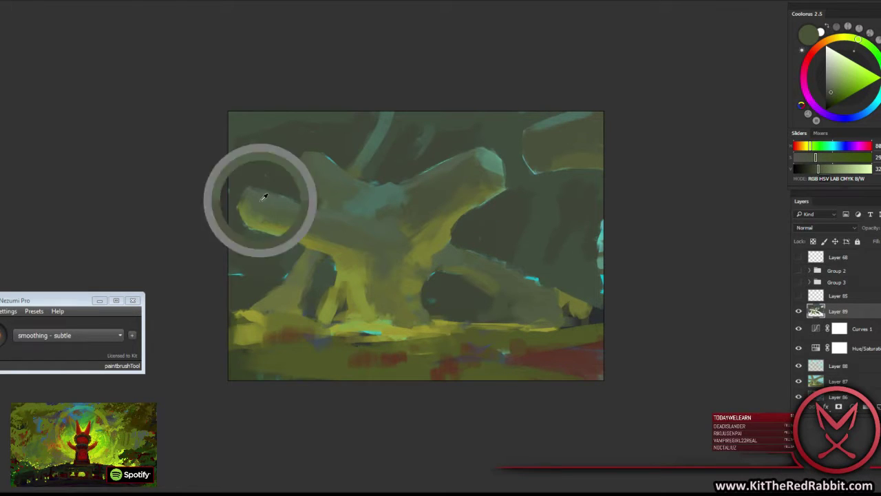
alt+click(235, 207)
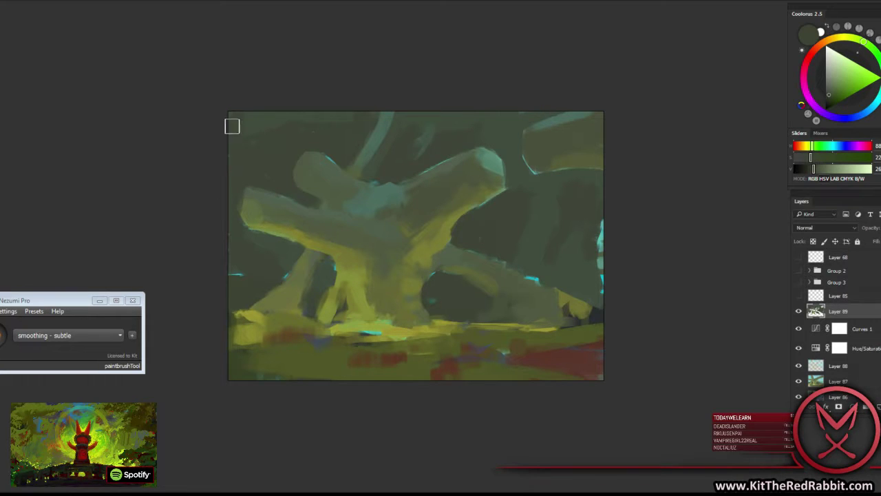
alt+click(242, 141)
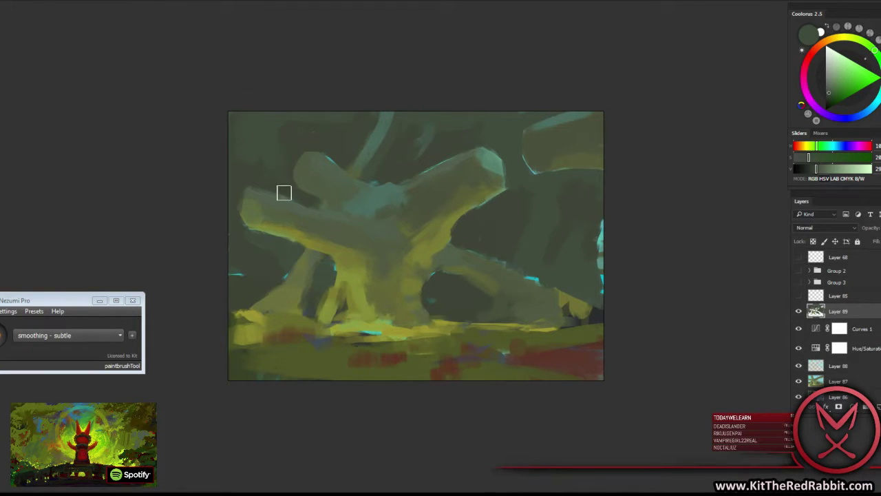
alt+click(291, 165)
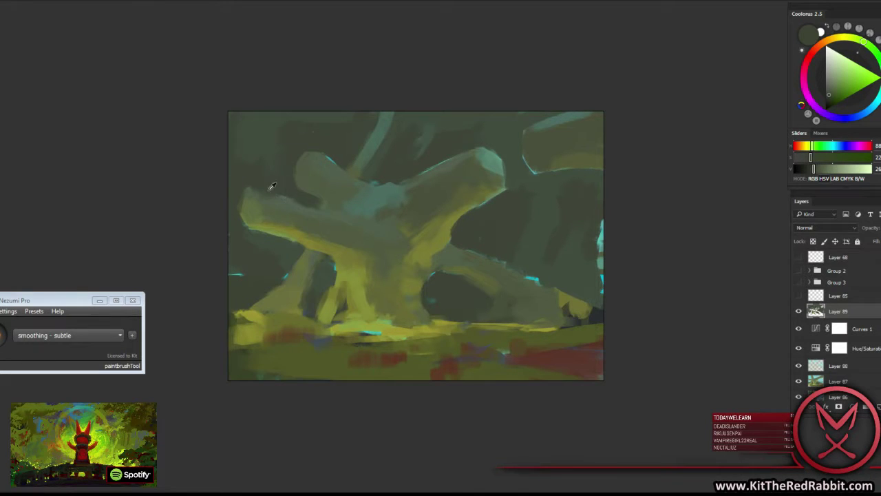
alt+click(272, 185)
alt+click(238, 276)
alt+click(289, 266)
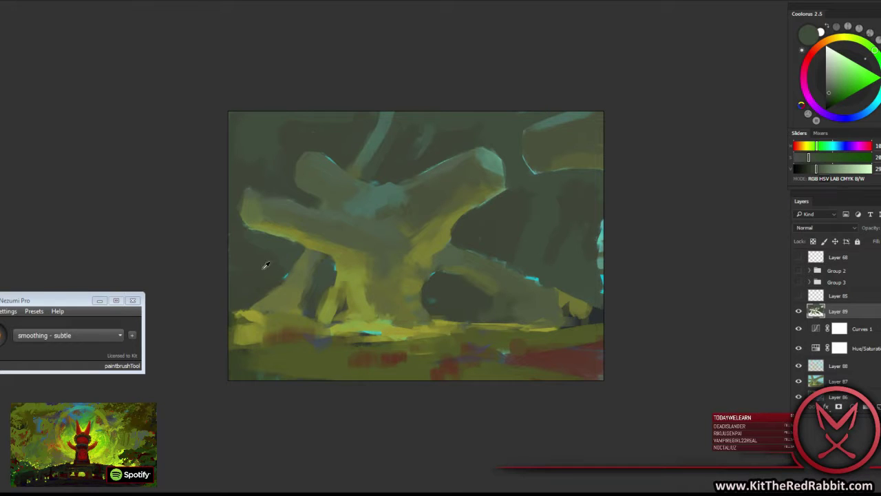
alt+click(270, 275)
alt+click(262, 272)
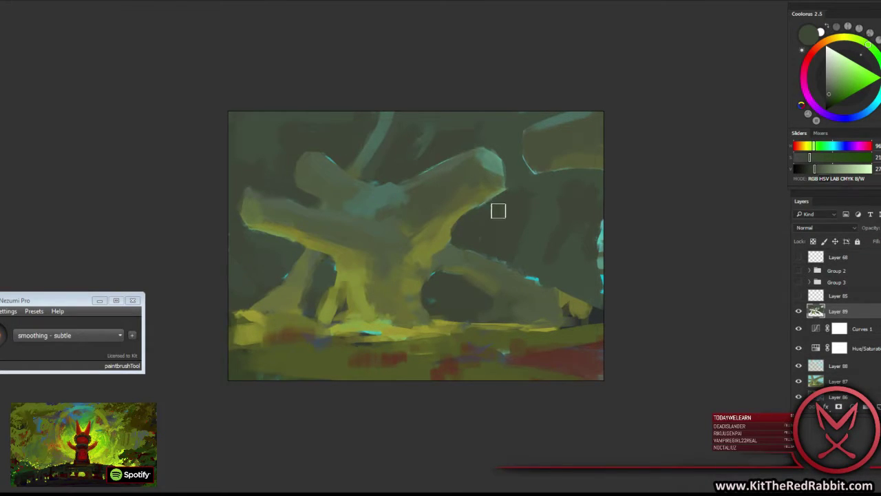
Shade the yellow stem with a dark green stroke.
alt+click(447, 287)
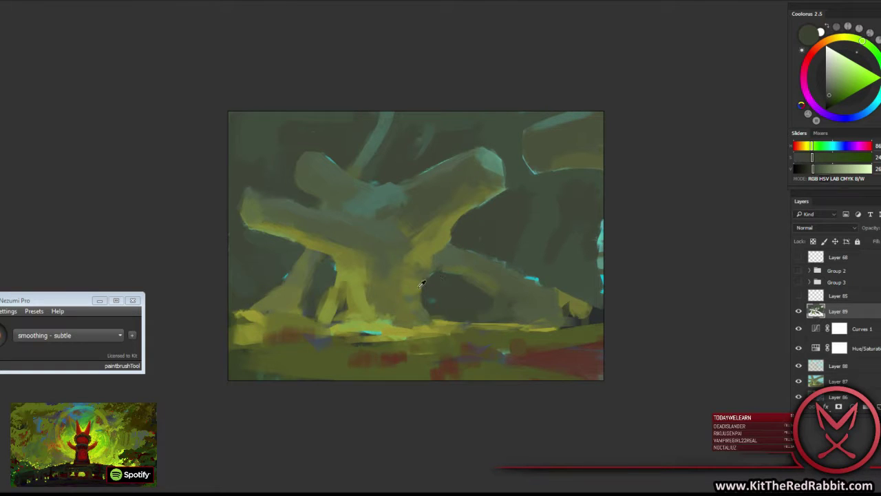
alt+click(399, 296)
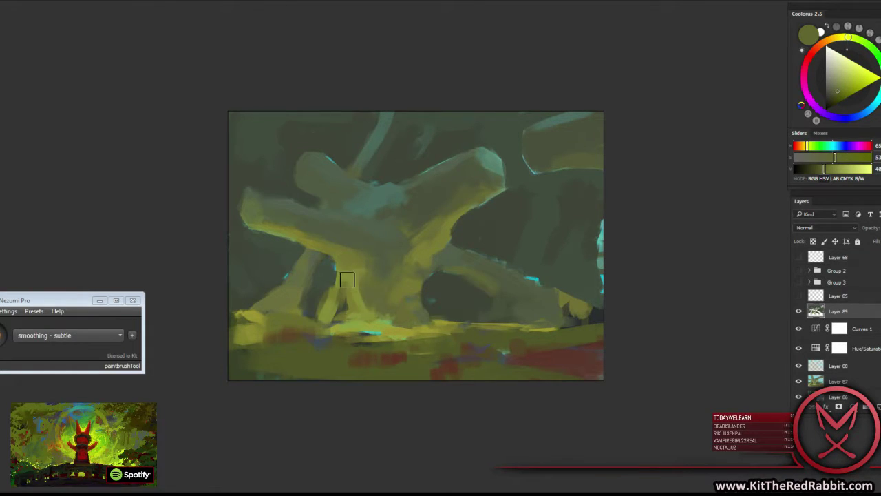
alt+click(330, 307)
mouse_move(333, 307)
mouse_down()
mouse_move(336, 272)
mouse_move(344, 305)
mouse_move(354, 308)
mouse_up()
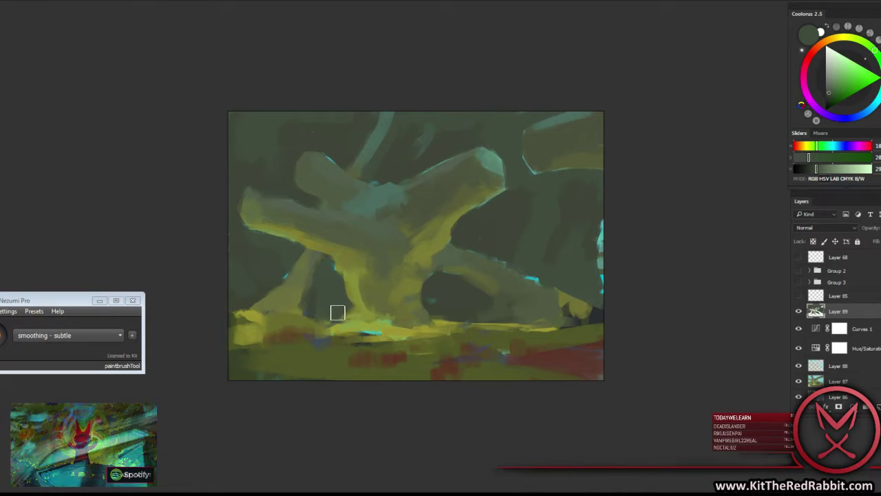
Paint grey-green over the light diagonal streak near the top.
alt+click(408, 172)
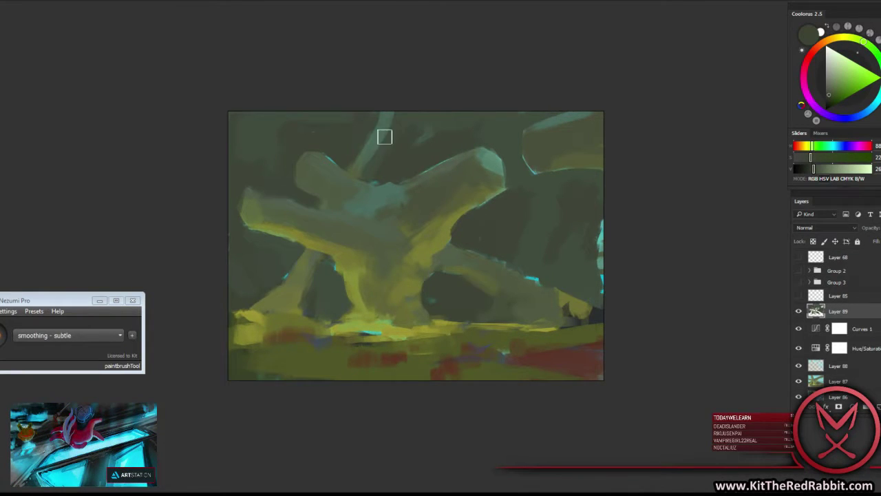
mouse_move(386, 136)
mouse_down()
mouse_move(389, 106)
mouse_move(382, 143)
mouse_up()
alt+click(392, 101)
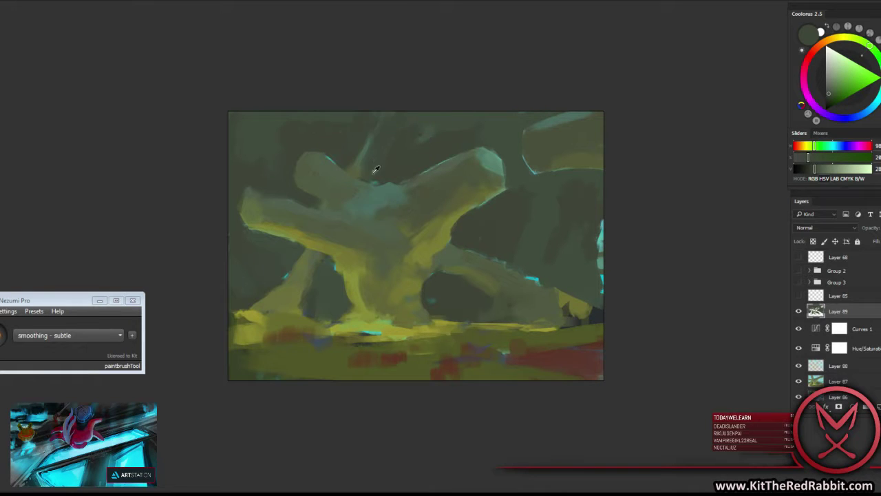
alt+click(412, 148)
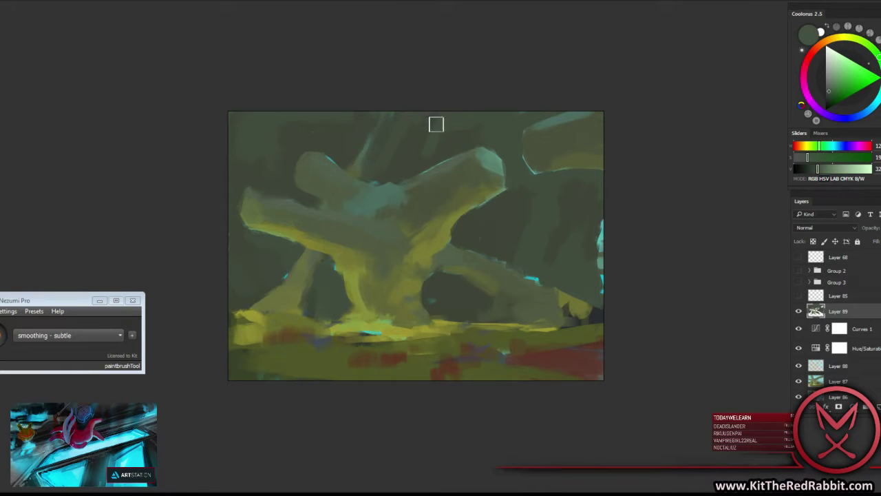
alt+click(434, 156)
alt+click(424, 148)
alt+click(410, 150)
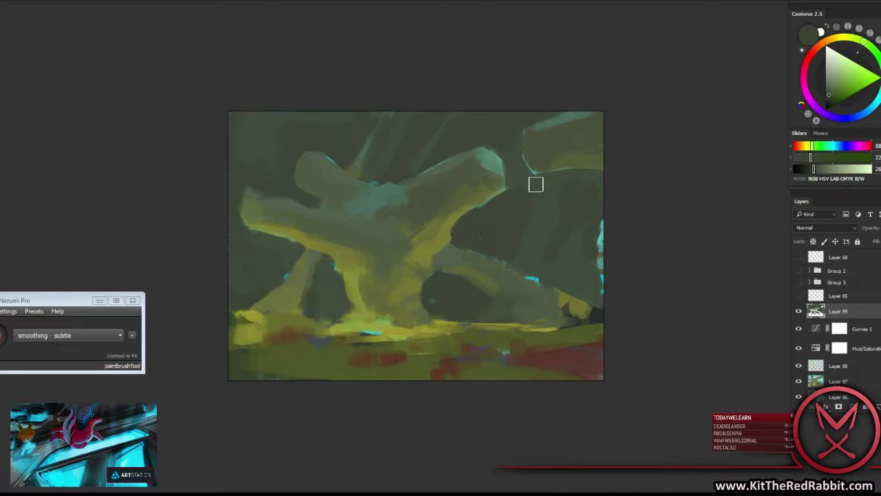
Dab darker olive green onto the arch's upper slab.
alt+click(454, 190)
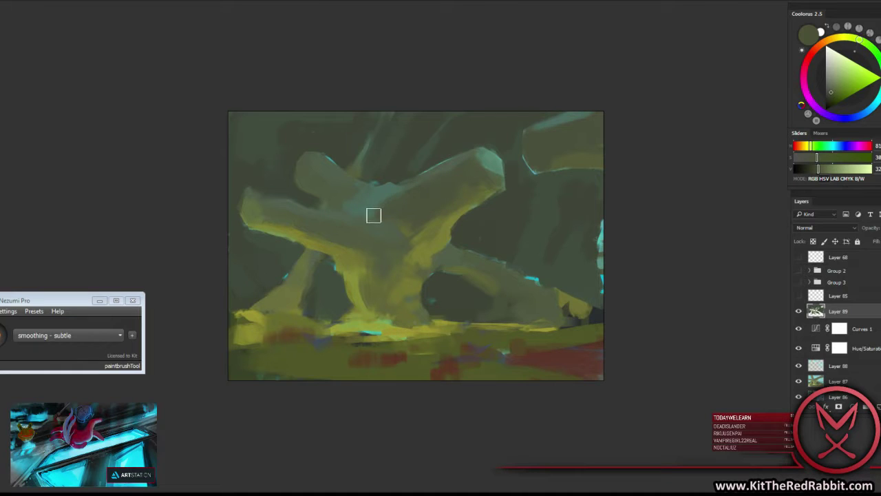
alt+click(395, 193)
alt+click(375, 208)
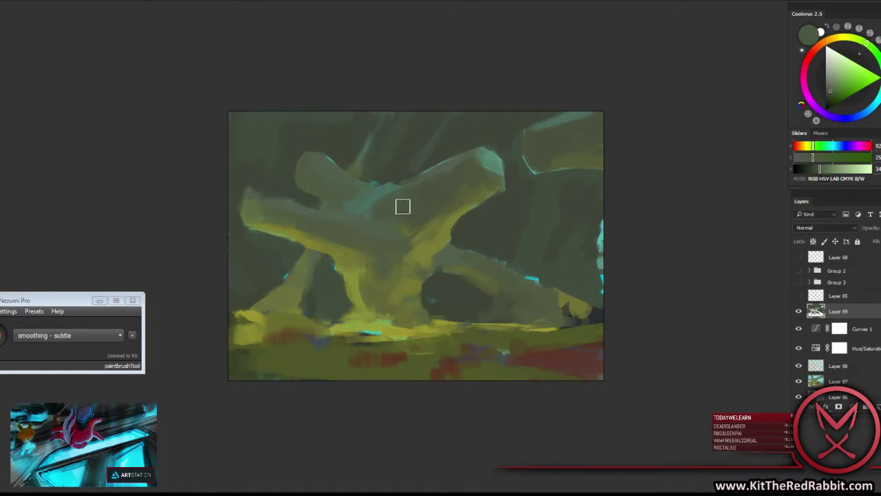
drag(402, 207, 420, 200)
Paint a dark olive stroke along the lower-right ground edge.
alt+click(394, 191)
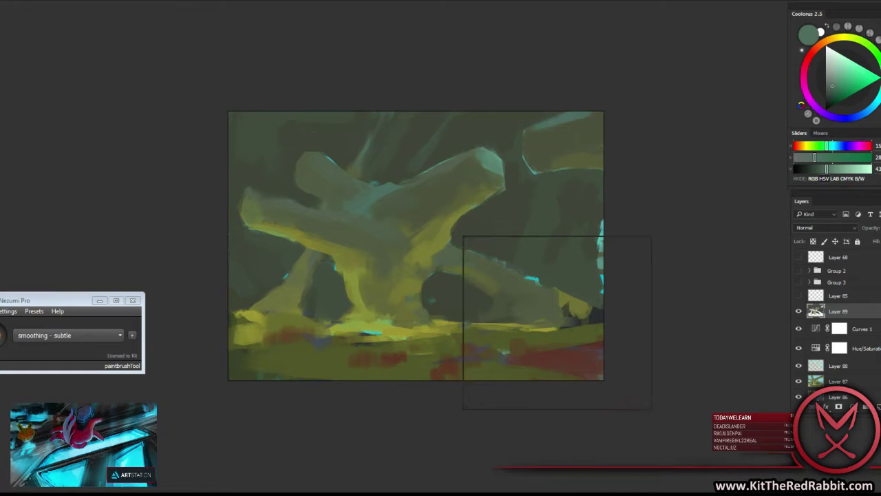
right_click(462, 236)
click(451, 251)
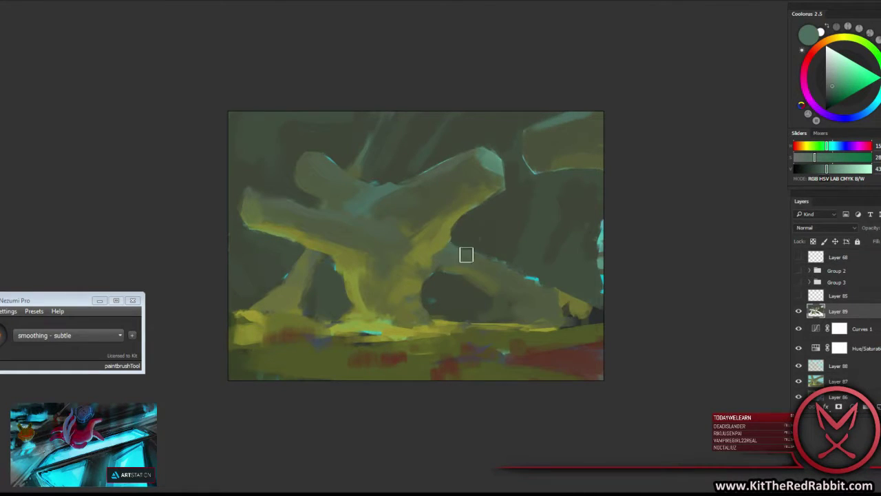
alt+click(476, 262)
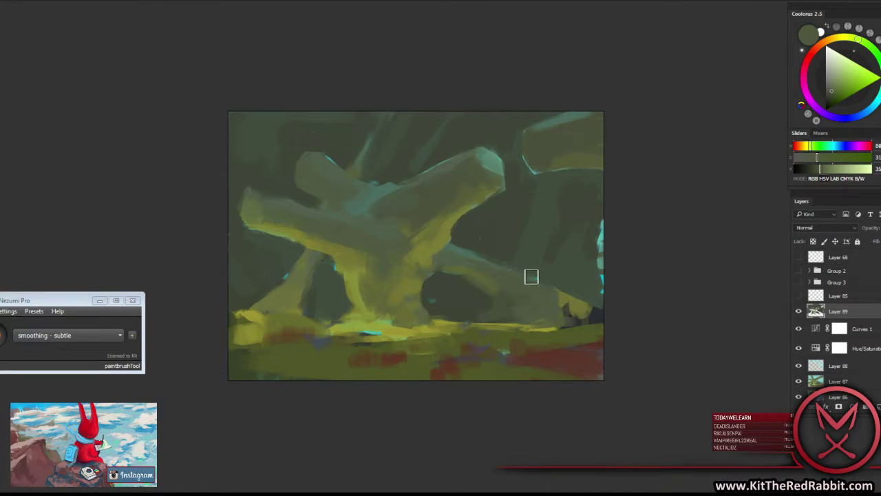
alt+click(537, 273)
alt+click(521, 274)
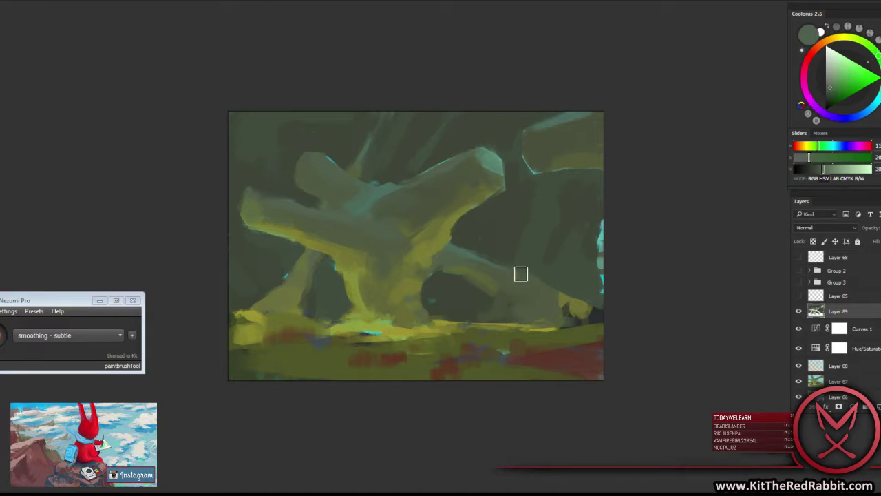
alt+click(554, 301)
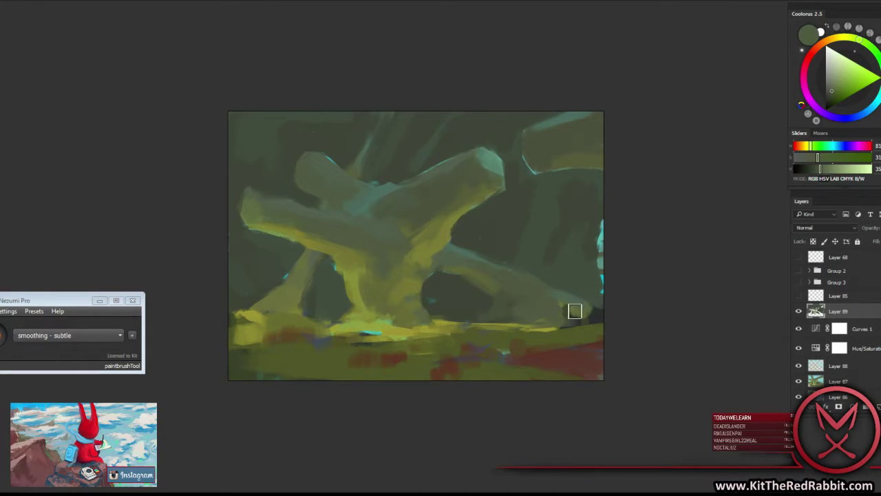
drag(578, 317, 594, 318)
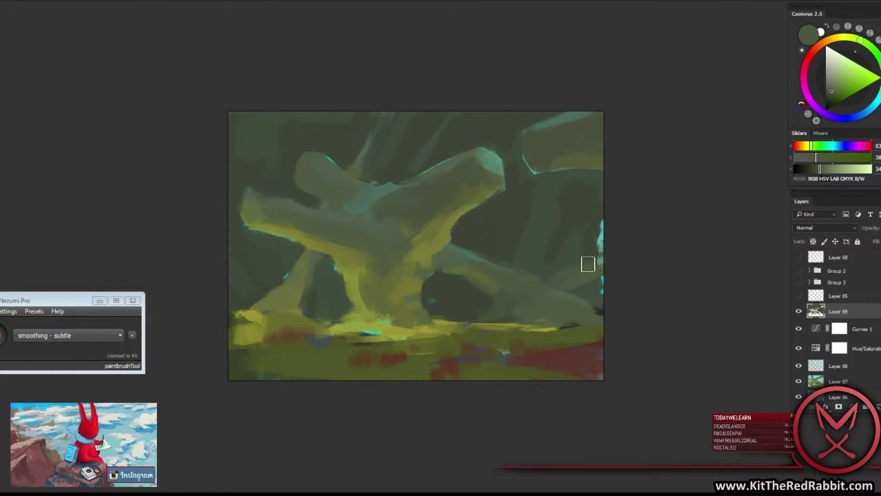
Sample darker olive and shadowed greens from the right side.
alt+click(586, 262)
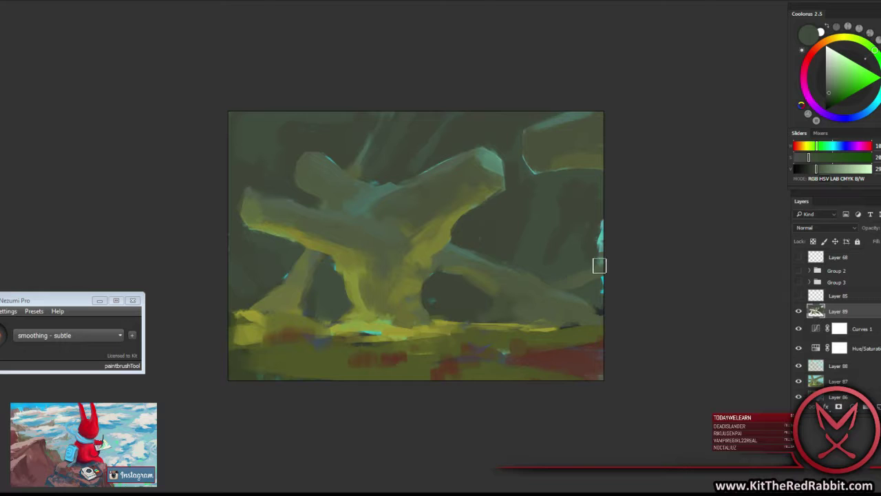
alt+click(592, 273)
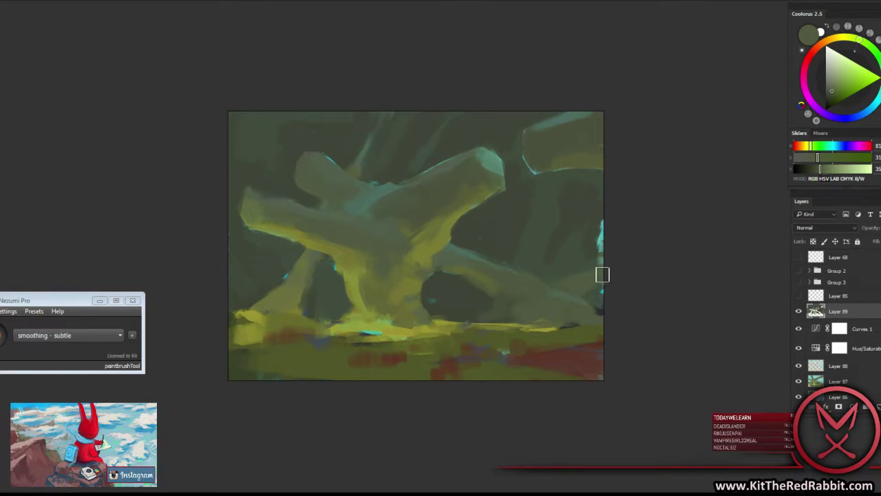
alt+click(468, 291)
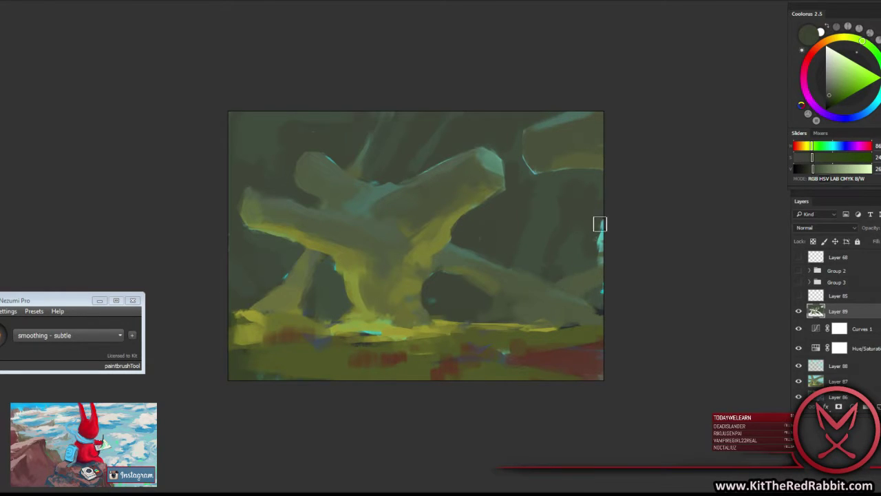
alt+click(576, 244)
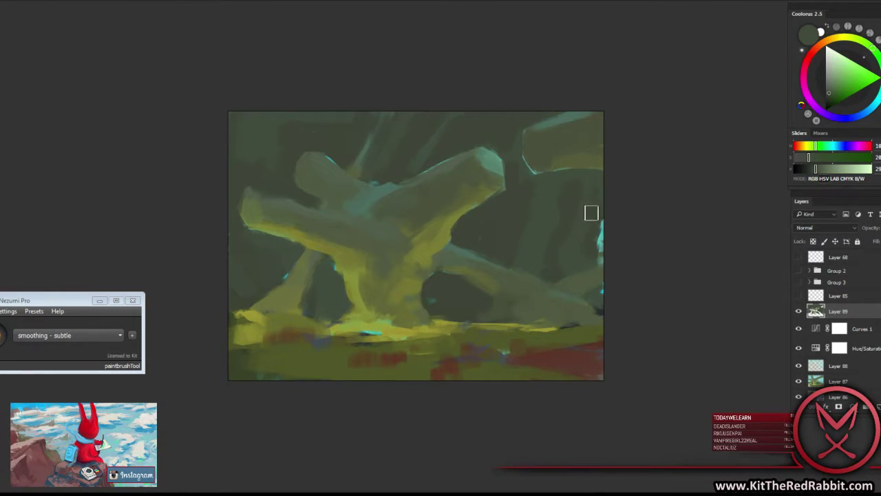
alt+click(587, 194)
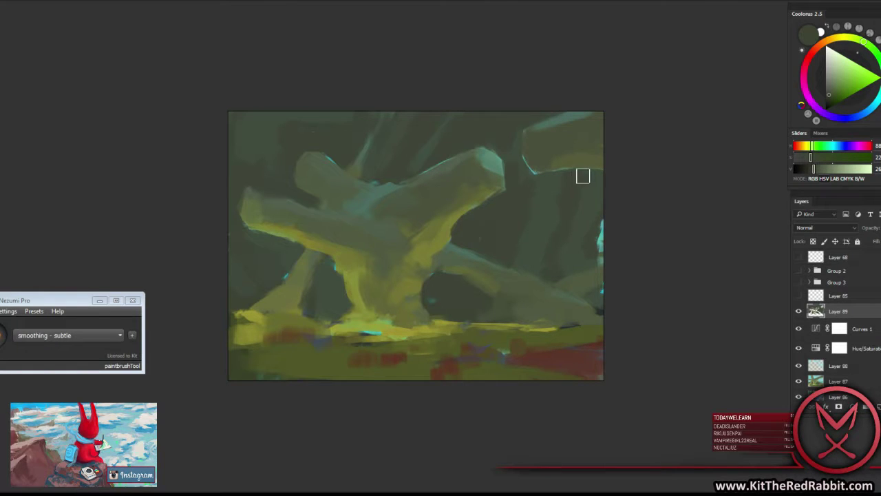
alt+click(584, 226)
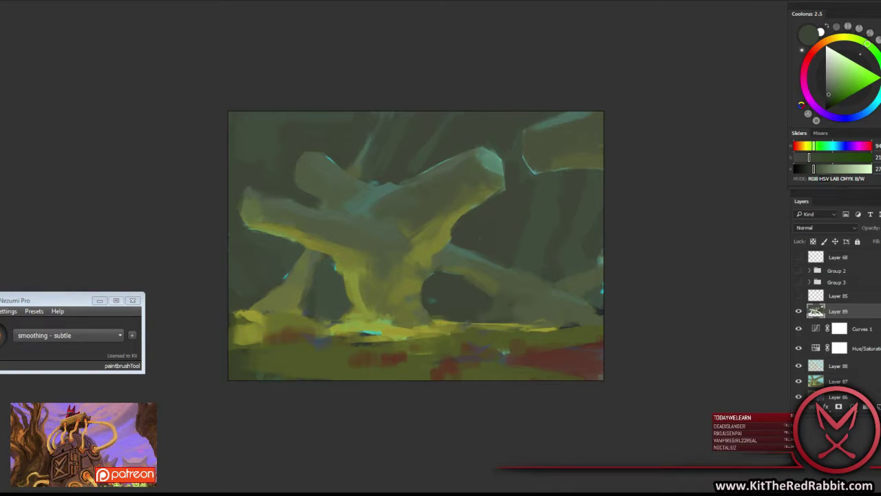
Paint small yellow-olive highlights at the arch's base.
alt+click(348, 303)
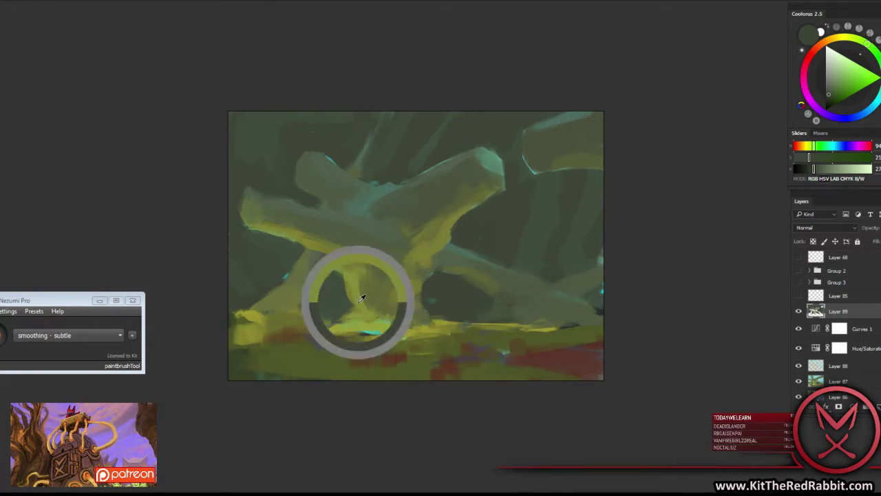
alt+click(297, 240)
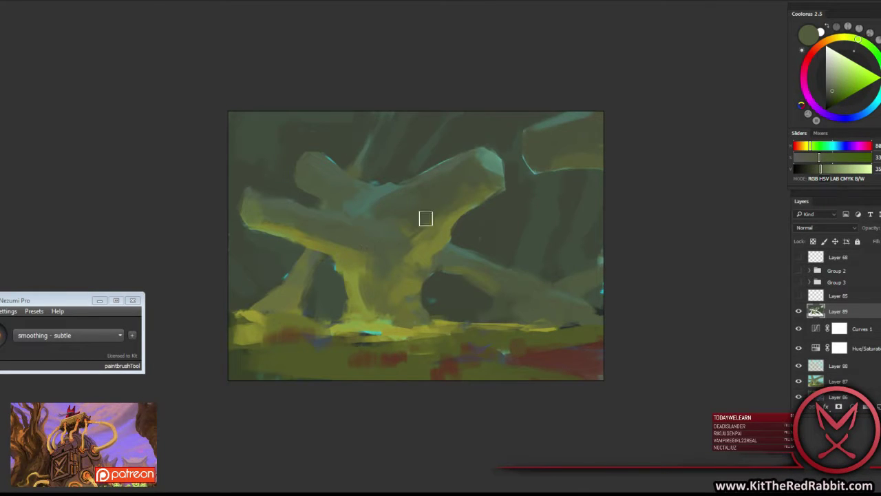
alt+click(419, 162)
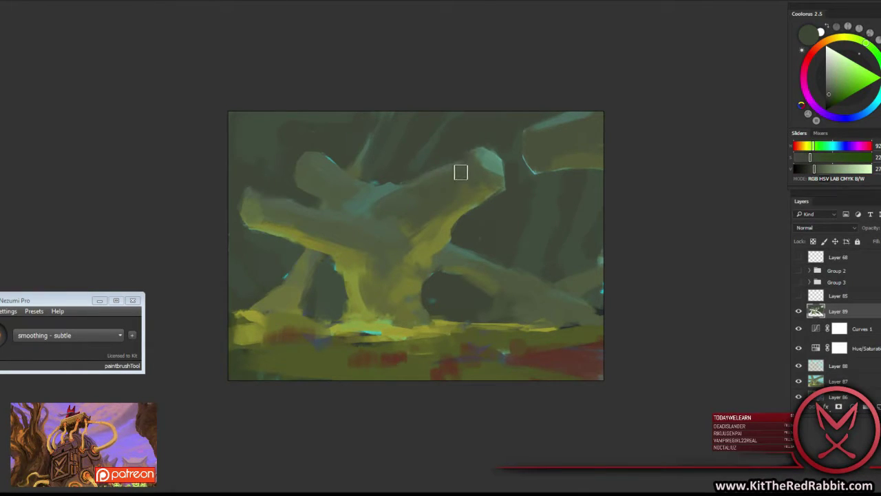
alt+click(381, 197)
alt+click(290, 313)
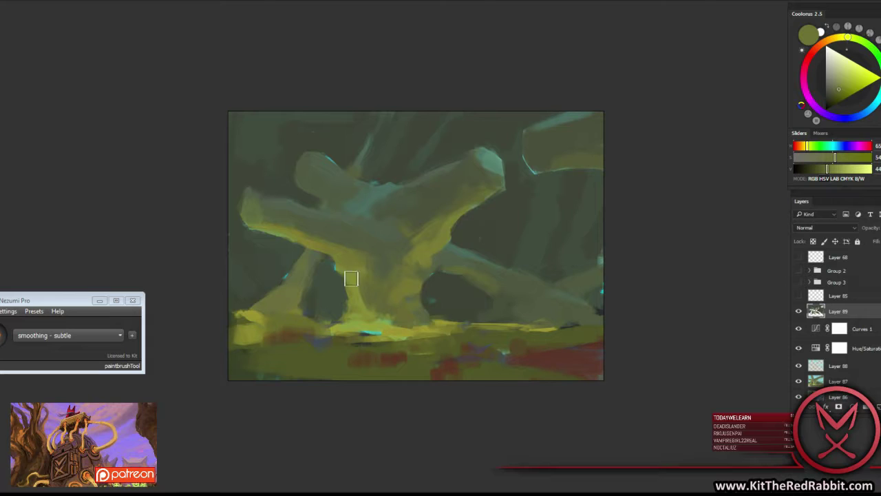
alt+click(334, 287)
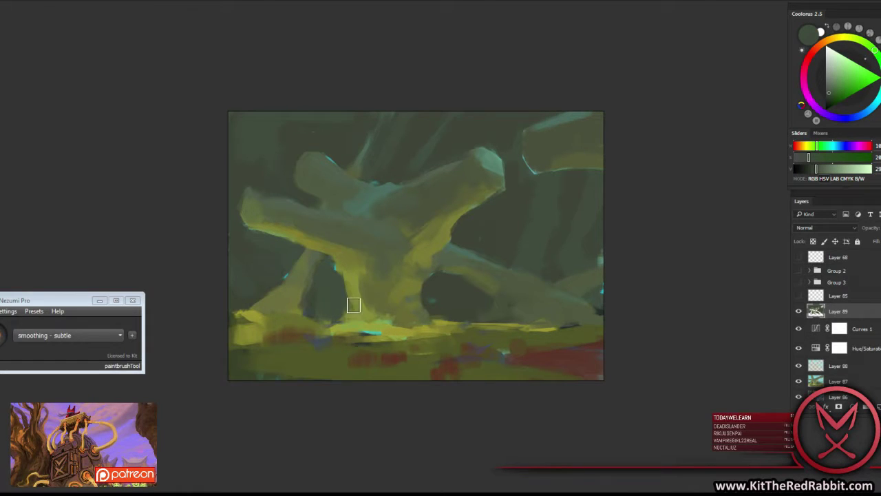
alt+click(351, 301)
drag(358, 313, 337, 324)
Dab greener yellow along the lit ground strip.
alt+click(400, 335)
alt+click(373, 331)
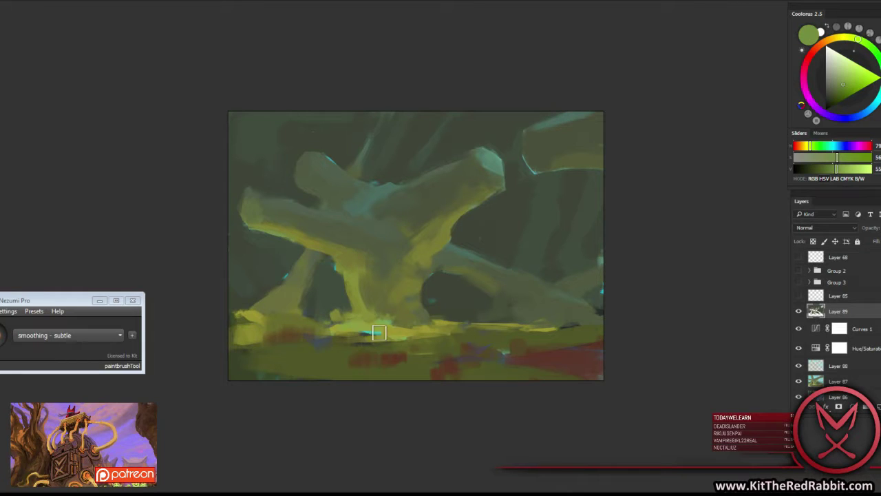
alt+click(394, 334)
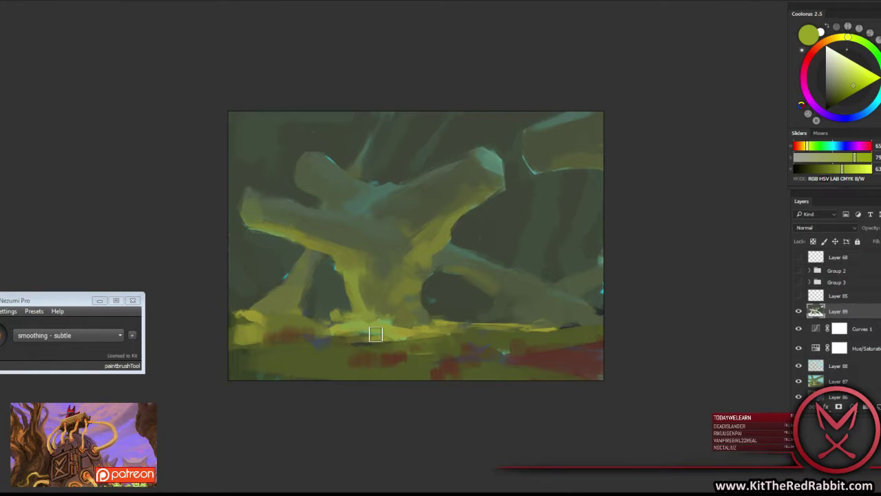
mouse_move(374, 335)
mouse_down()
mouse_move(443, 330)
mouse_move(418, 338)
mouse_up()
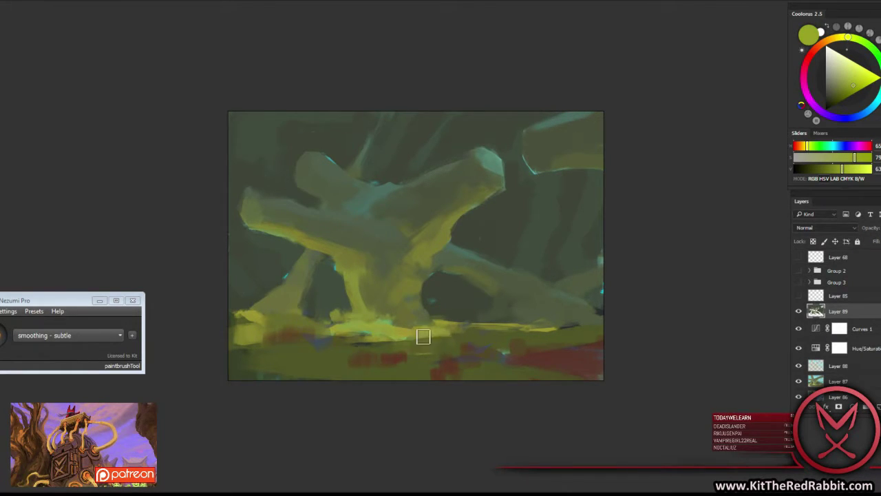
alt+click(454, 339)
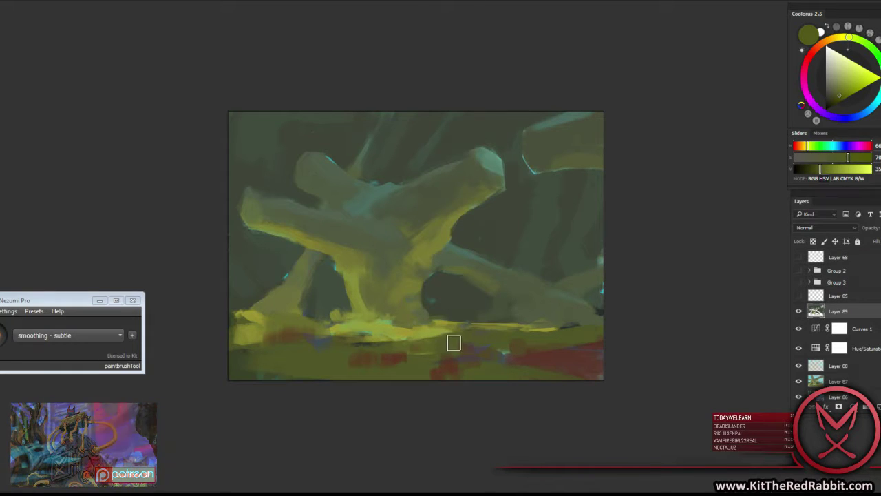
alt+click(448, 324)
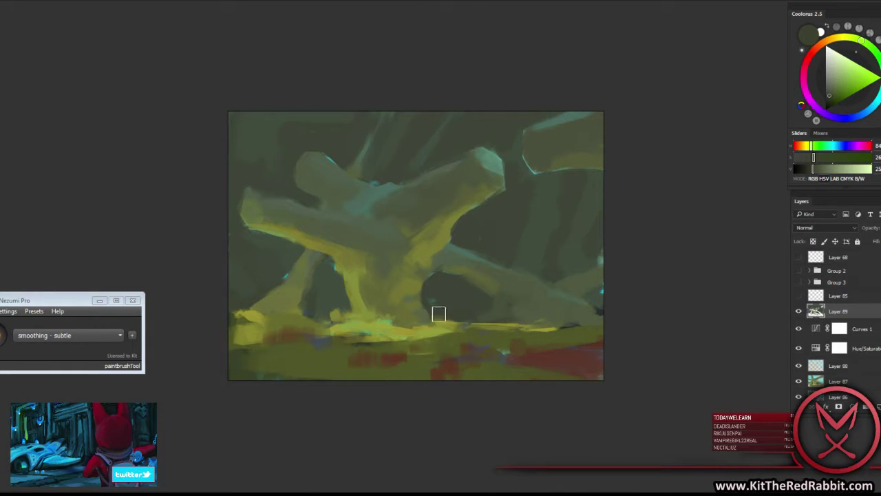
alt+click(419, 309)
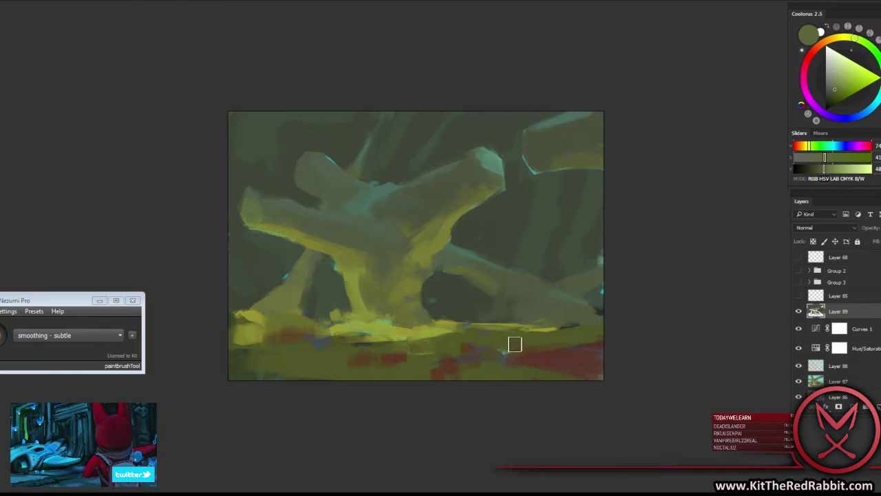
Lasso a small patch under the arch and sample shadow greens for it.
key(l)
drag(436, 329, 417, 323)
key(b)
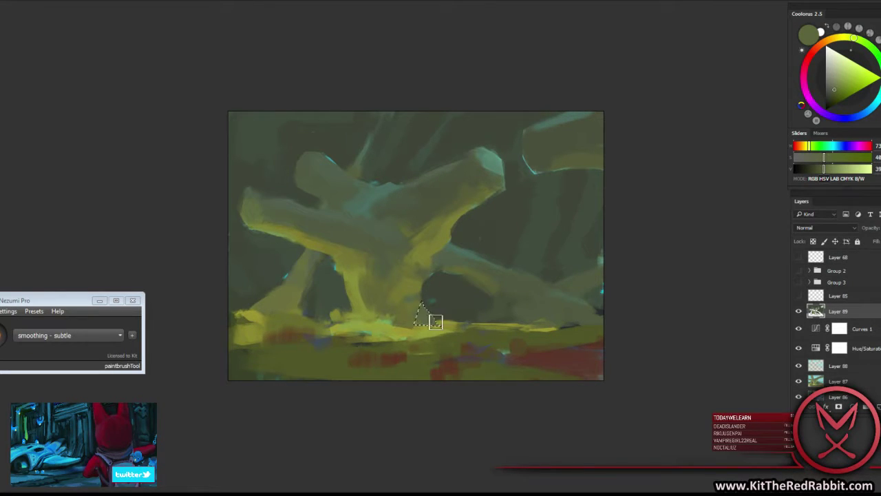
alt+click(425, 316)
alt+click(424, 311)
alt+click(427, 307)
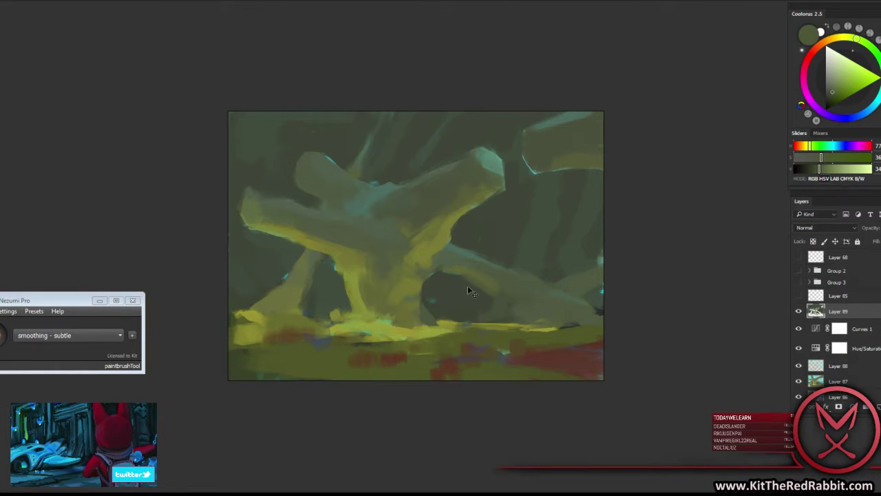
alt+click(435, 300)
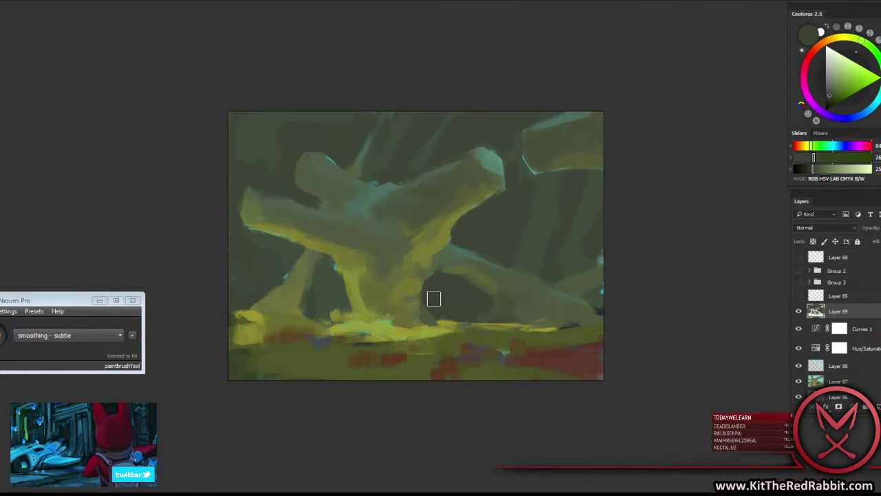
alt+click(426, 315)
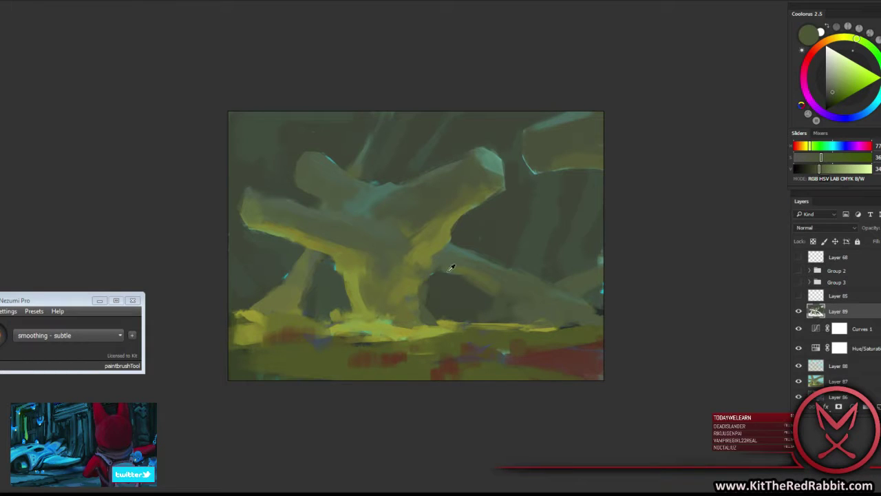
alt+click(451, 266)
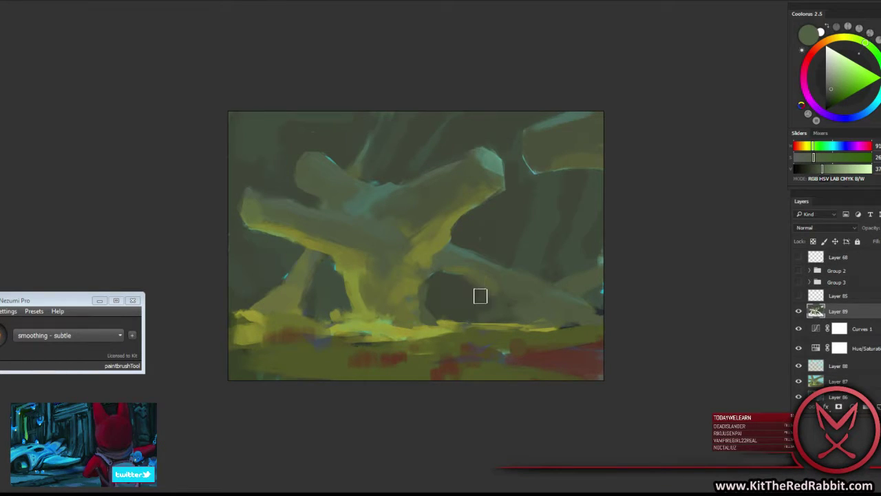
Brush dark green into the gap between the arch's left leg and the trunk.
alt+click(338, 313)
alt+click(337, 318)
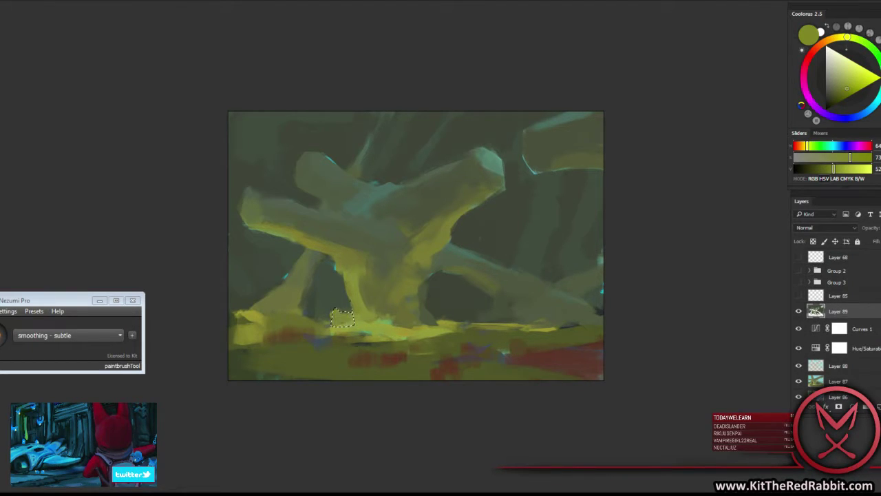
alt+click(343, 305)
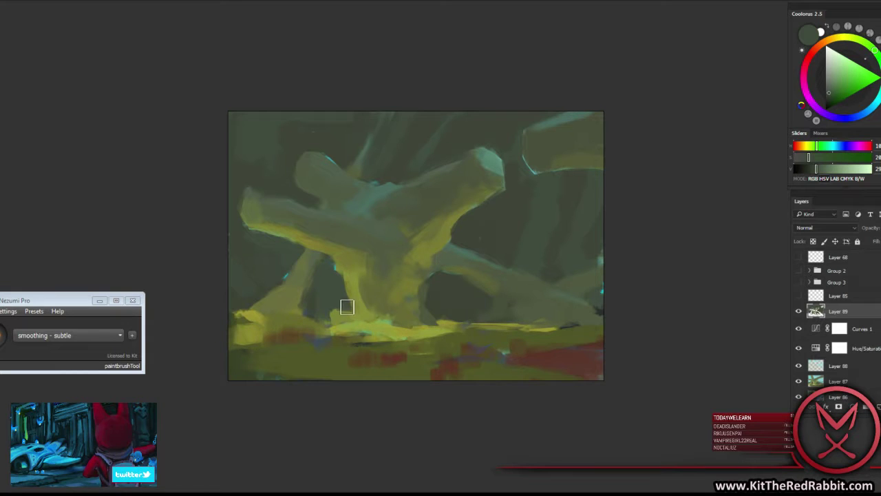
alt+click(319, 304)
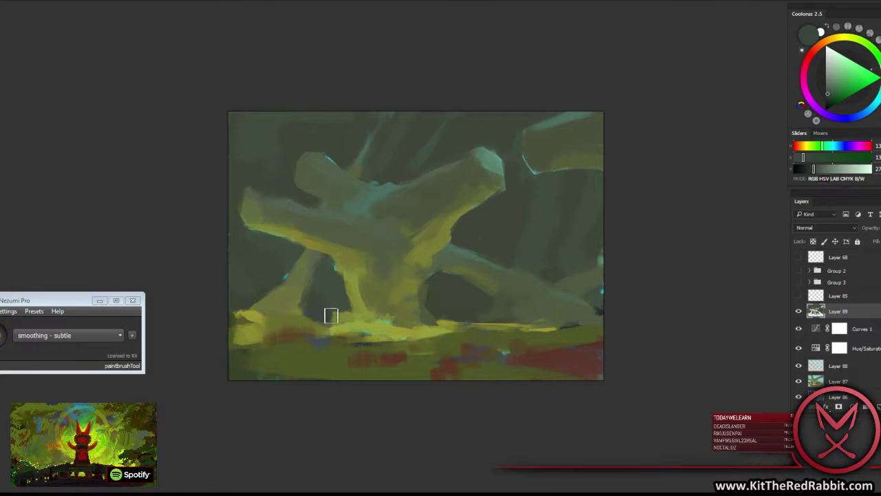
alt+click(340, 314)
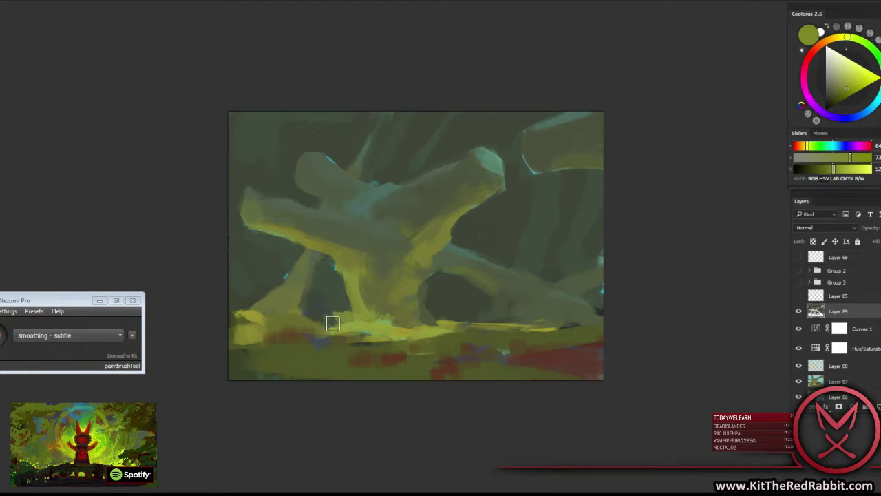
alt+click(328, 317)
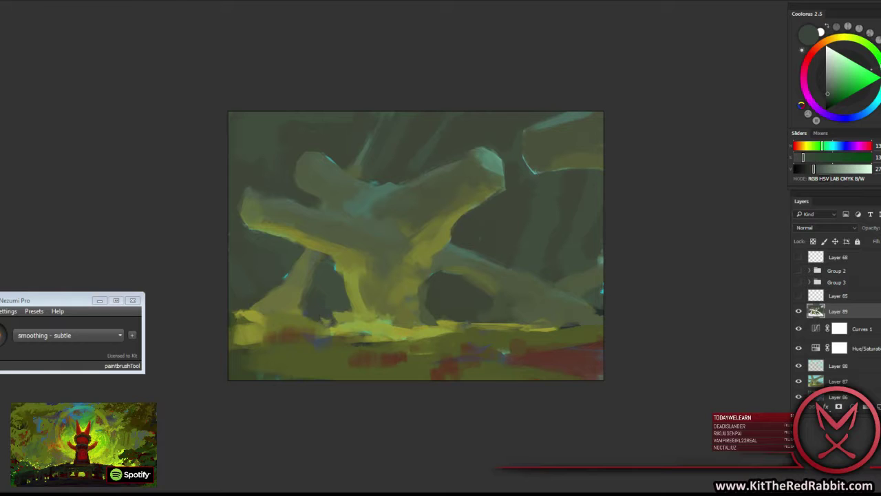
alt+click(322, 272)
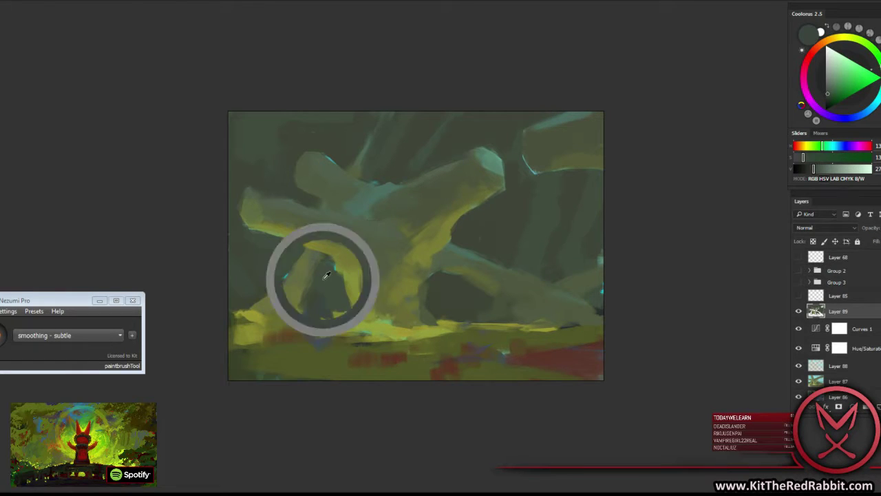
alt+click(305, 300)
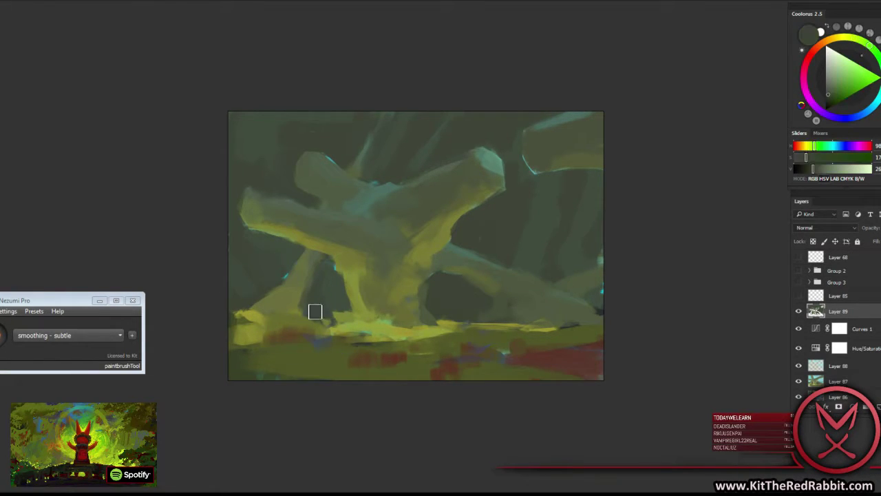
mouse_move(326, 276)
mouse_down()
mouse_move(336, 261)
mouse_move(339, 285)
mouse_up()
alt+click(344, 290)
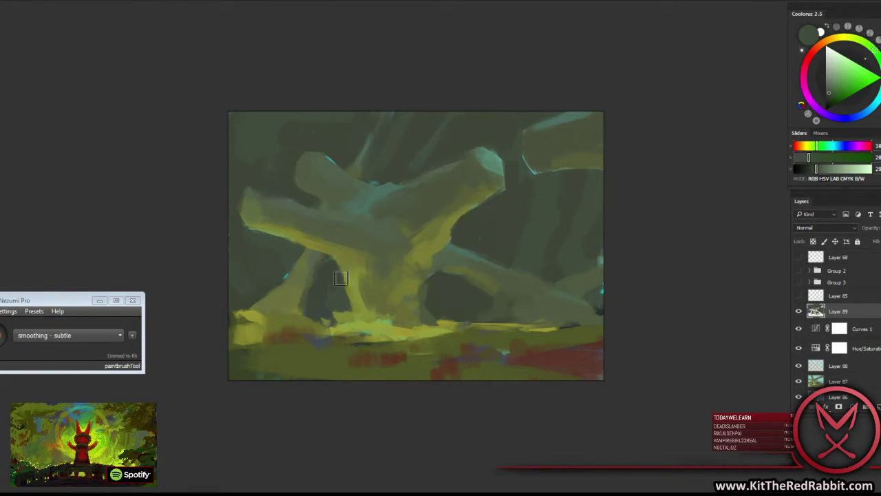
Brighten the trunk with a yellow-green stroke and sample olive tones.
drag(337, 270, 346, 290)
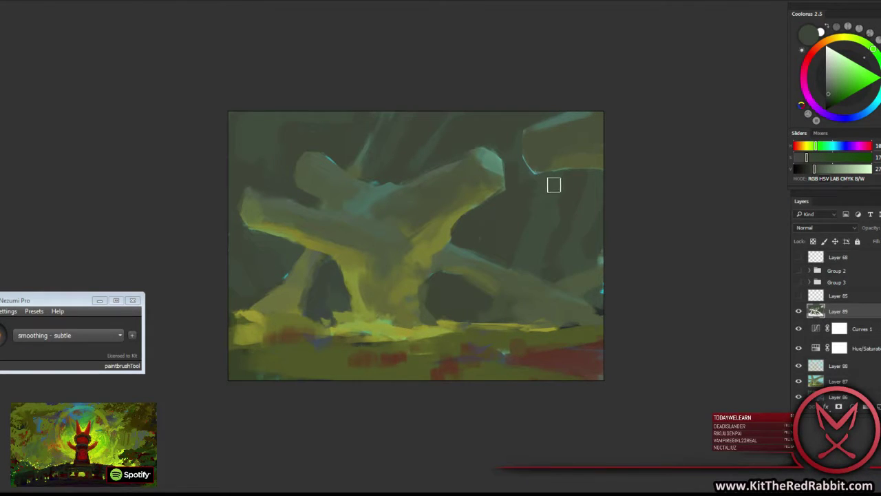
alt+click(387, 186)
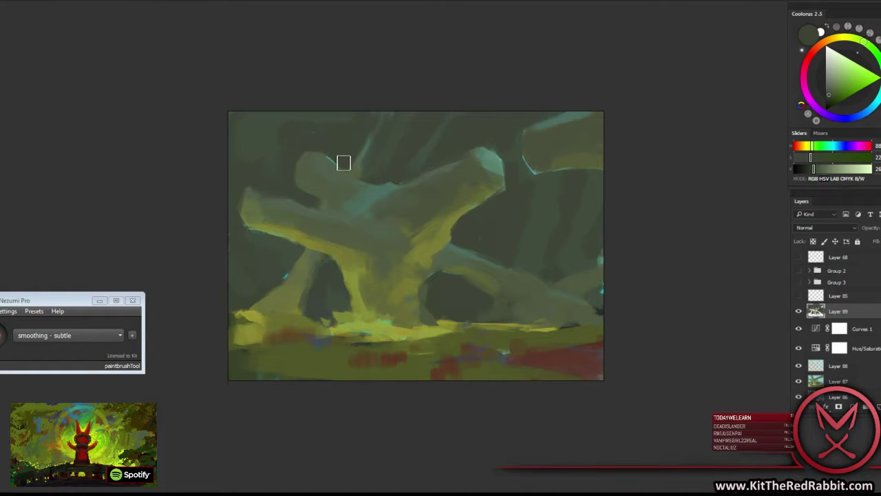
alt+click(370, 188)
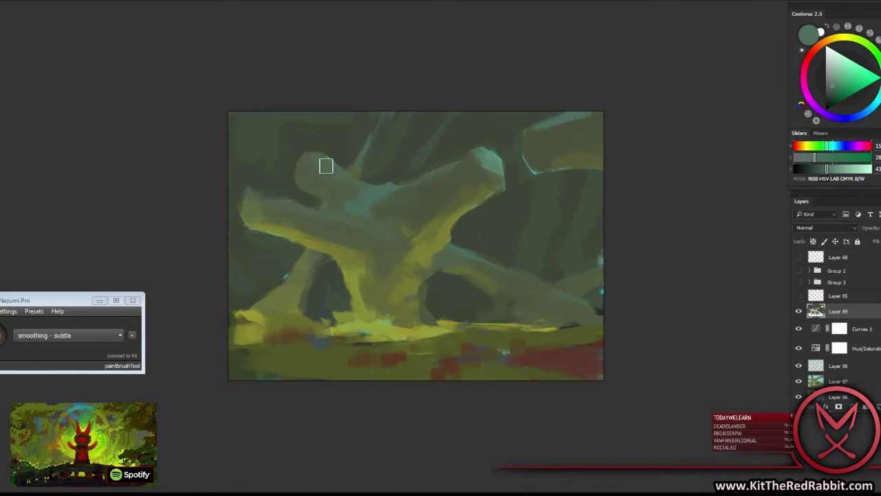
alt+click(338, 154)
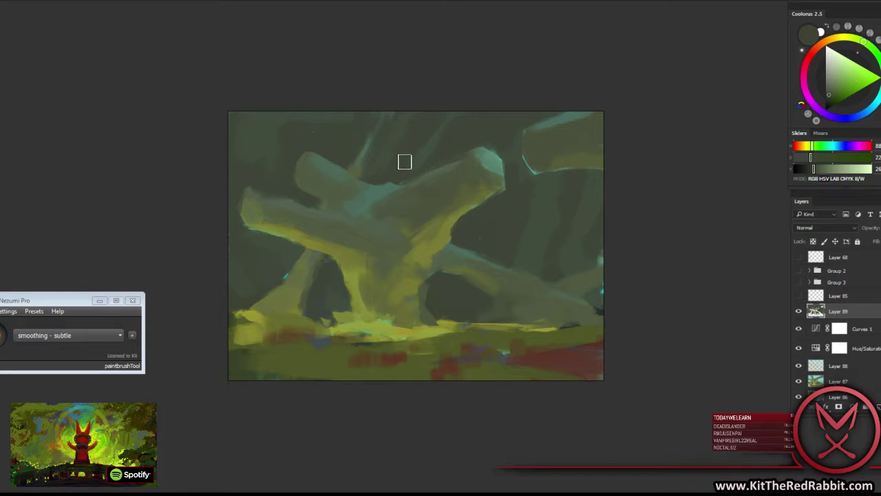
alt+click(385, 161)
alt+click(427, 161)
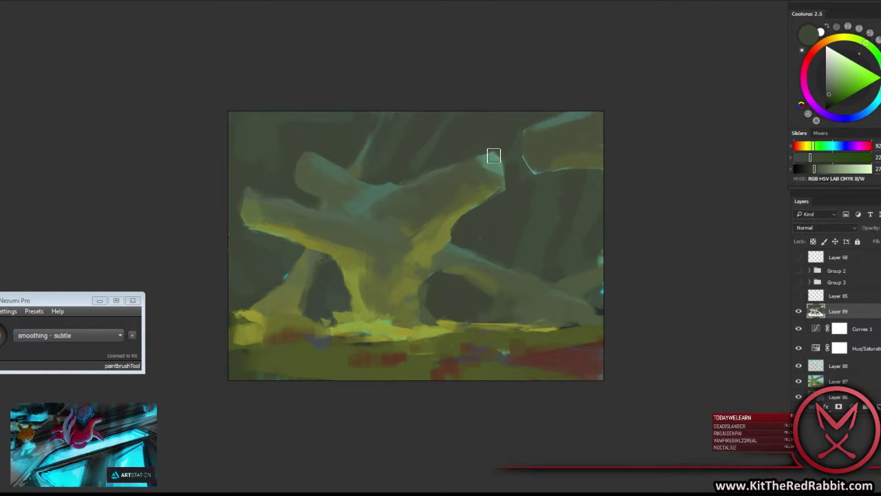
Sample lighter and duller grey-greens along the arch's upper-right edge.
alt+click(485, 157)
alt+click(461, 173)
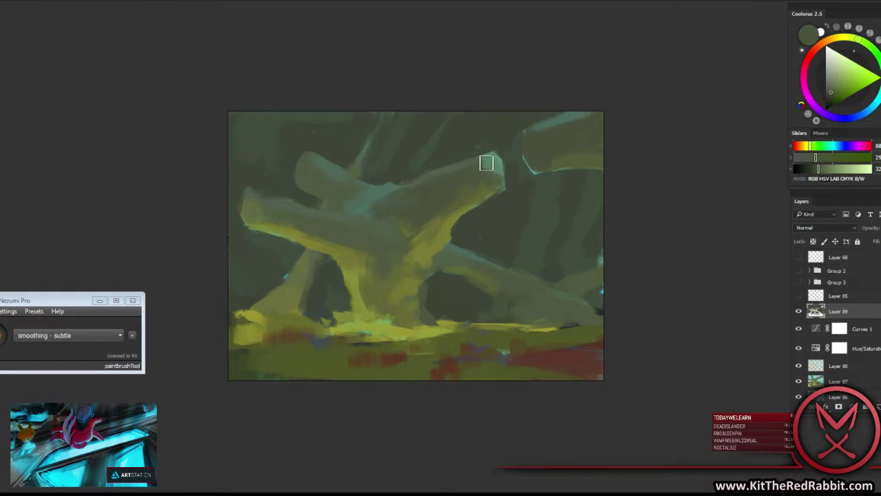
alt+click(497, 169)
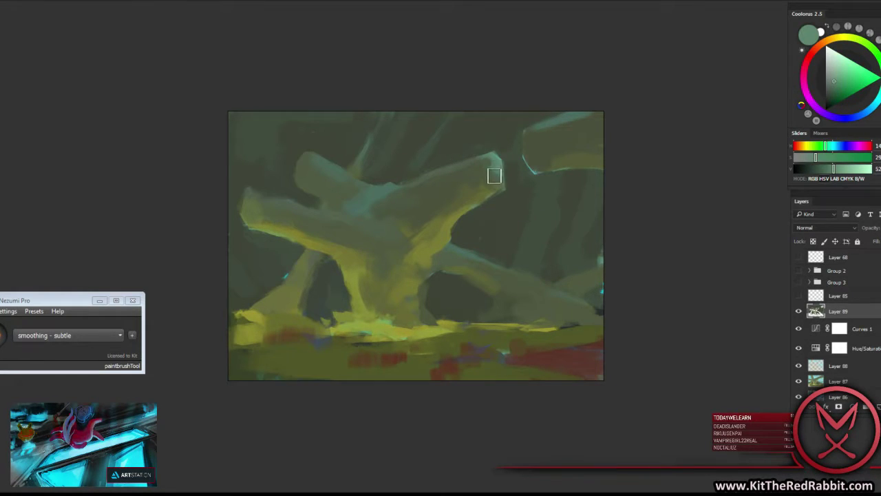
alt+click(496, 172)
alt+click(497, 166)
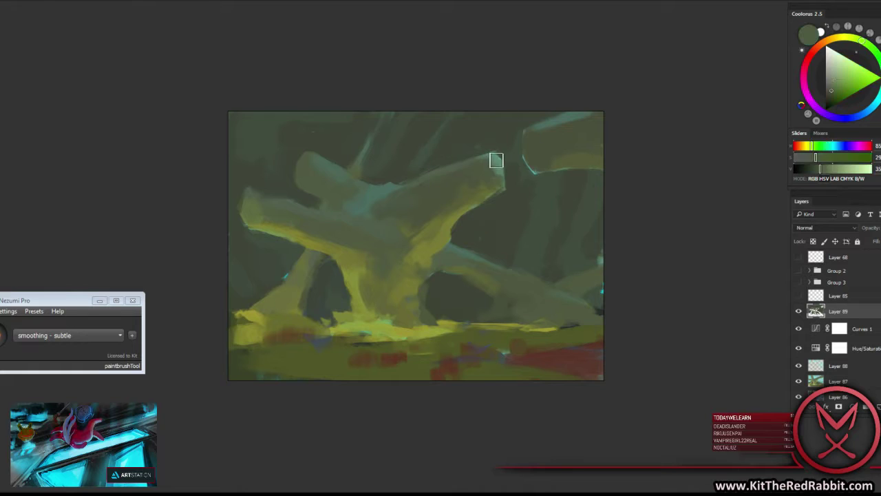
alt+click(505, 170)
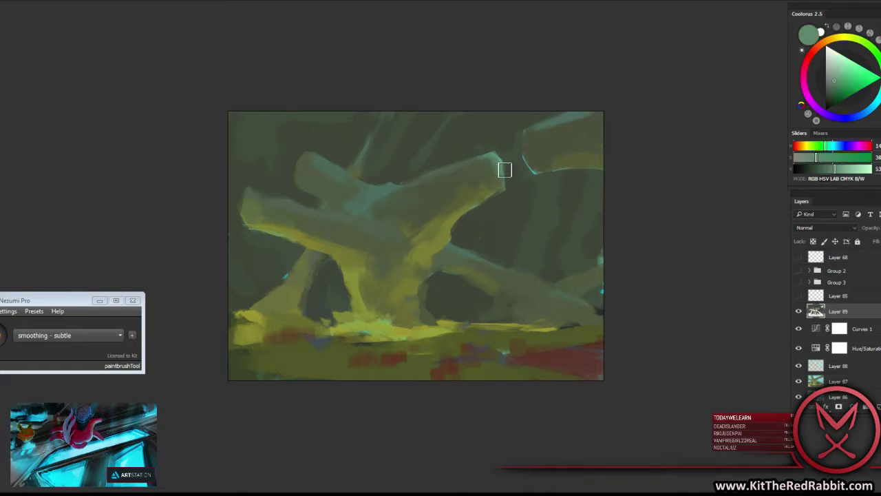
alt+click(334, 210)
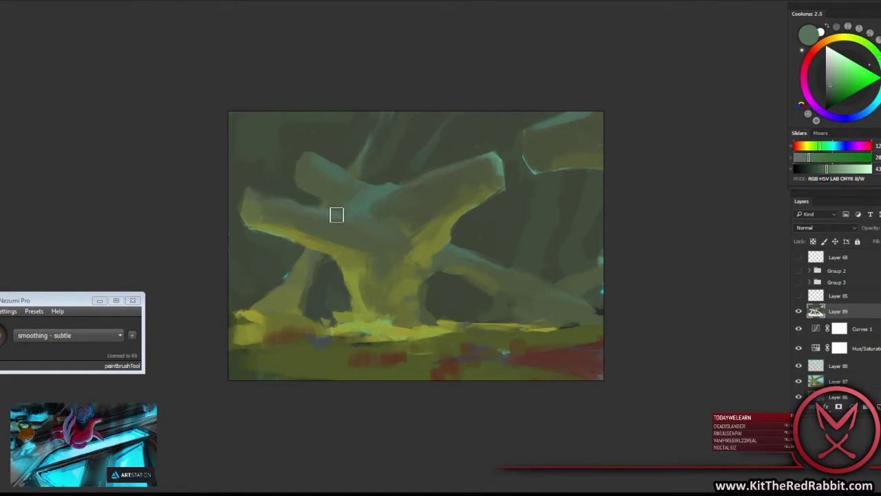
alt+click(353, 225)
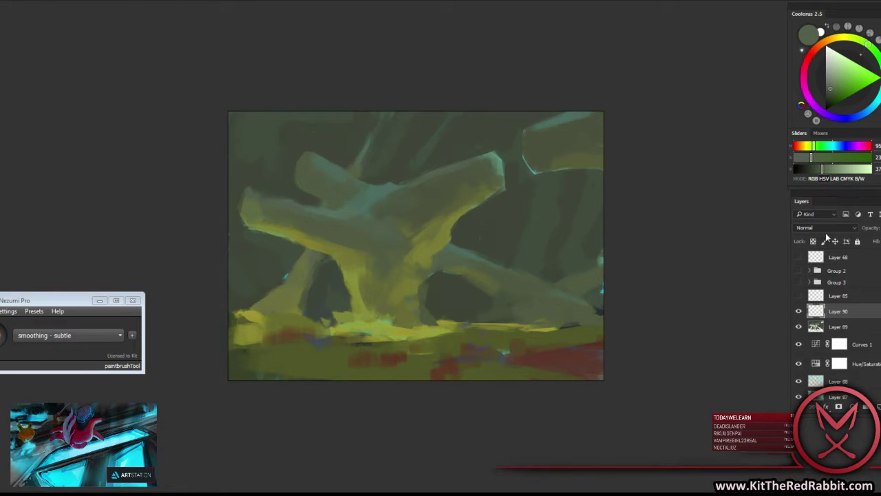
Set Layer 90's blend mode to Overlay.
click(825, 228)
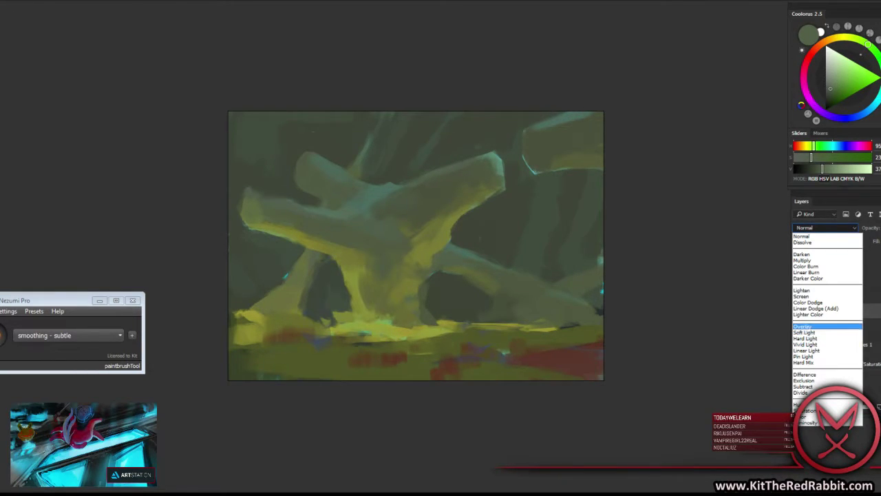
click(802, 327)
right_click(469, 236)
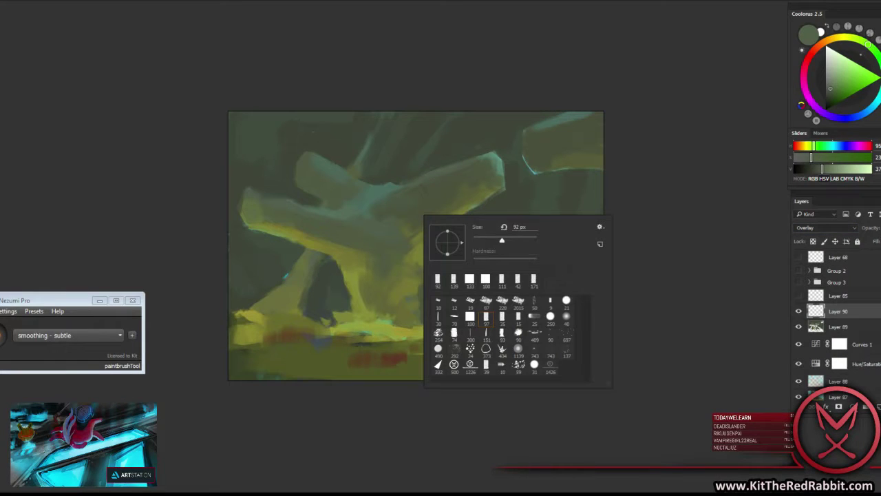
key(Return)
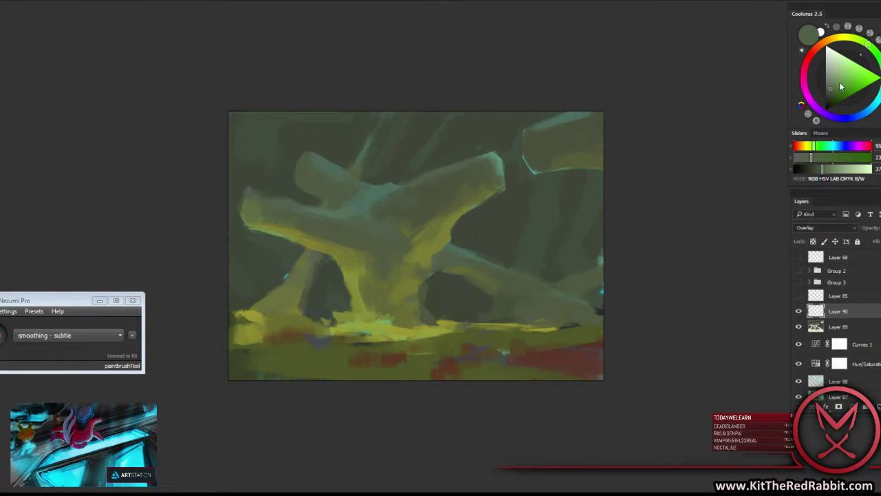
Paint a cyan glow into the upper sky.
click(874, 100)
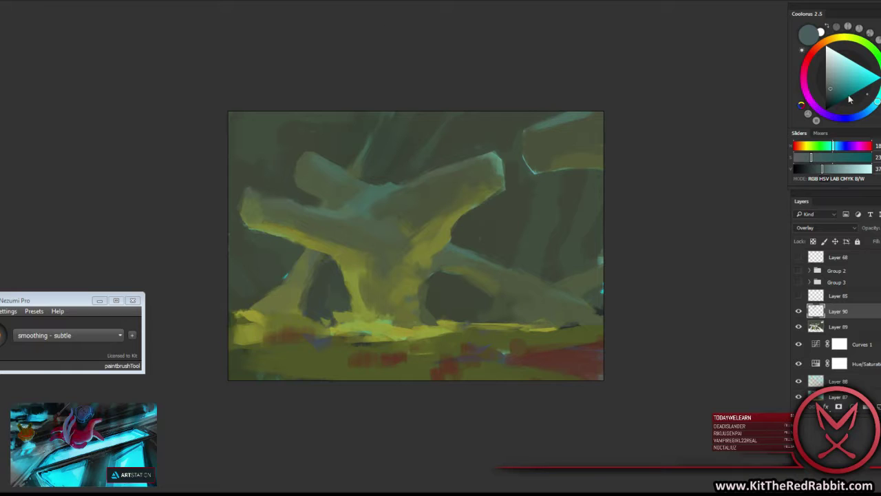
drag(849, 100, 845, 74)
drag(386, 135, 358, 190)
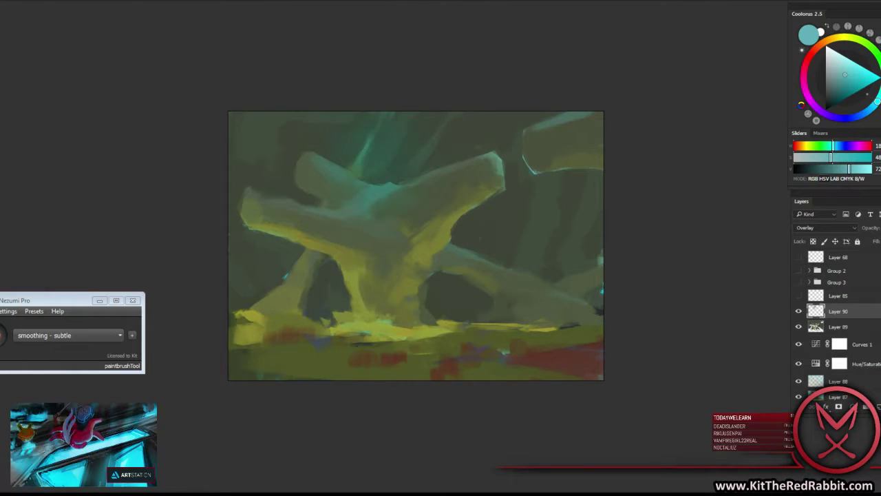
right_click(413, 168)
click(374, 104)
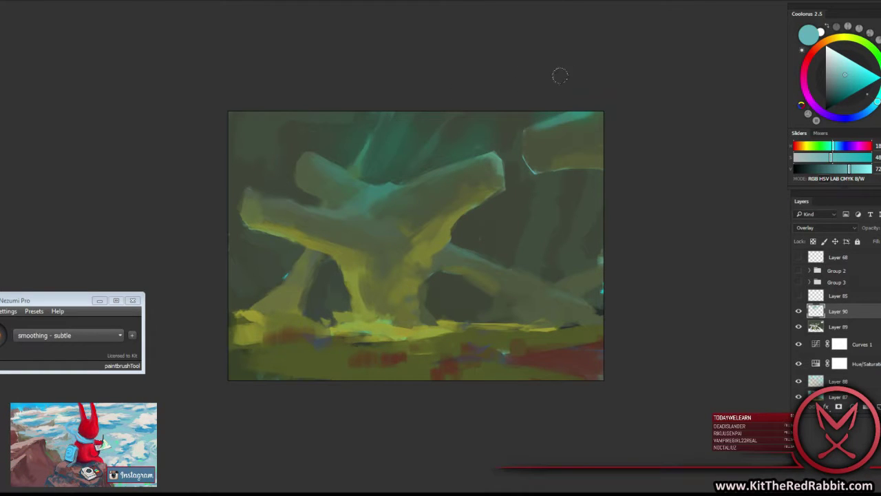
Paint pale yellow light onto the trunk base.
alt+click(378, 320)
click(841, 72)
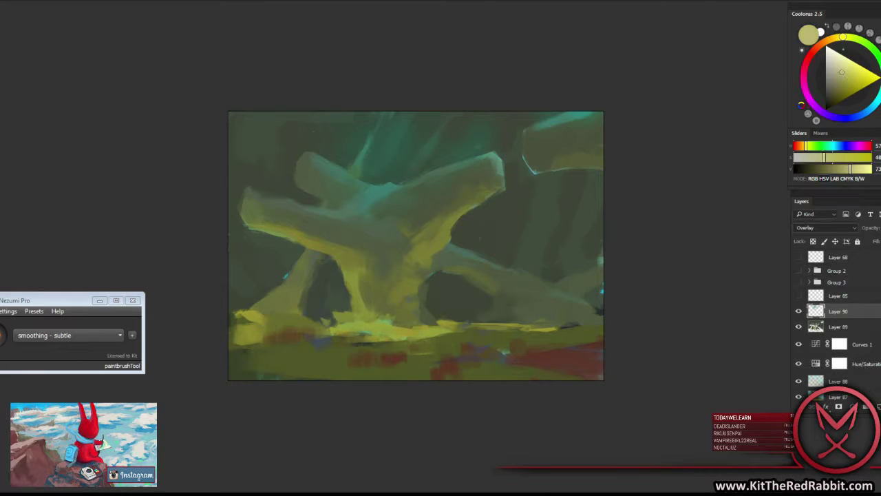
mouse_move(365, 300)
mouse_down()
mouse_move(363, 324)
mouse_move(354, 329)
mouse_up()
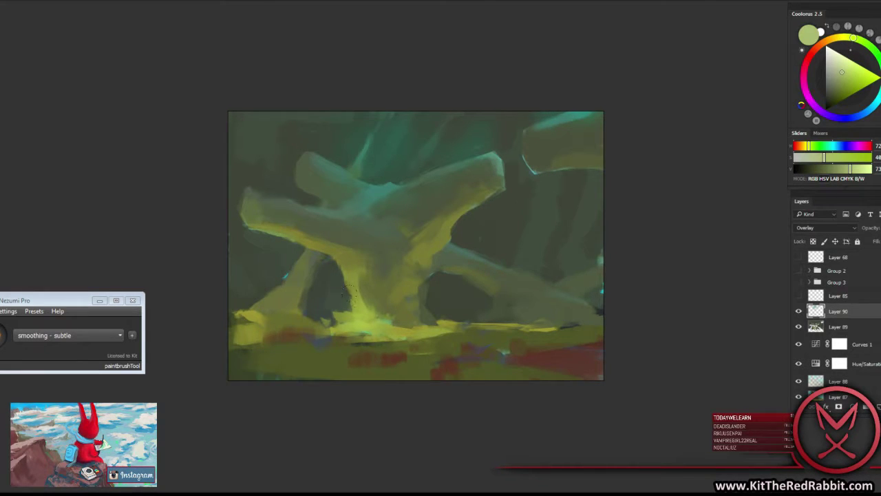
drag(841, 73, 842, 81)
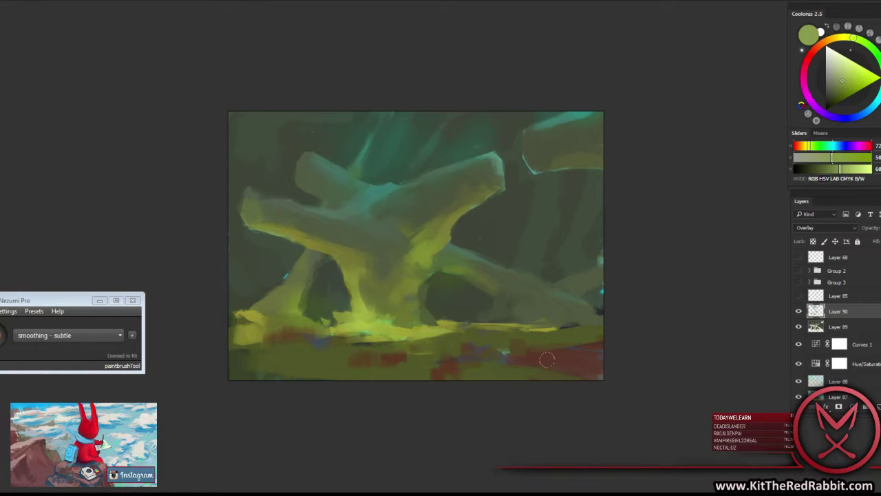
Flip the canvas horizontally, resize the brush, and add Layer 91 above Layer 90.
key(h)
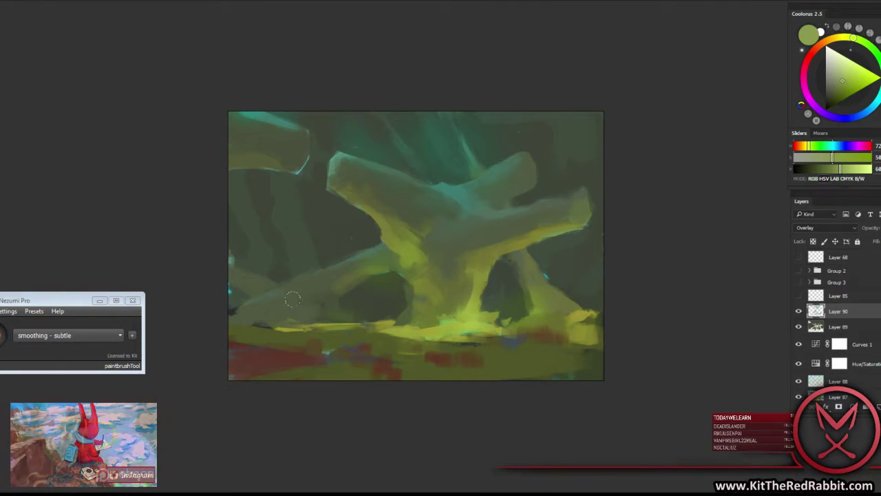
right_click(352, 307)
key(Return)
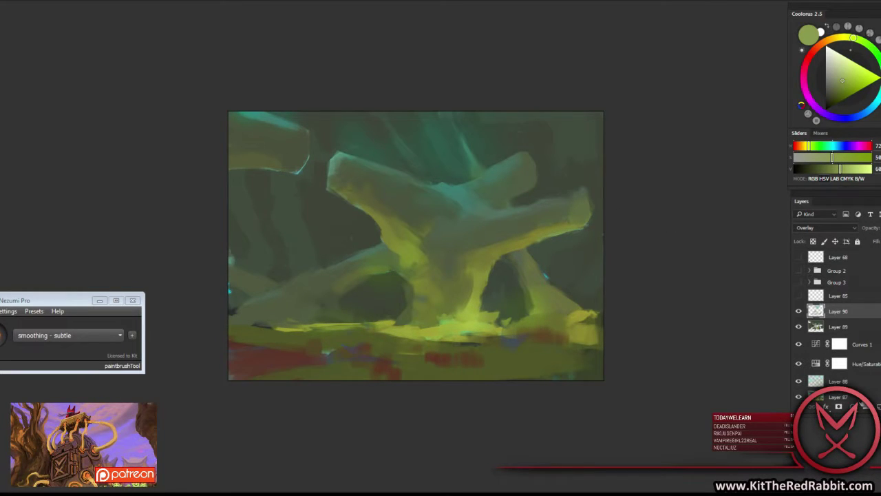
click(863, 406)
right_click(525, 200)
Switch the brush preset and sample dark grey-greens from the painting's lower left.
click(592, 289)
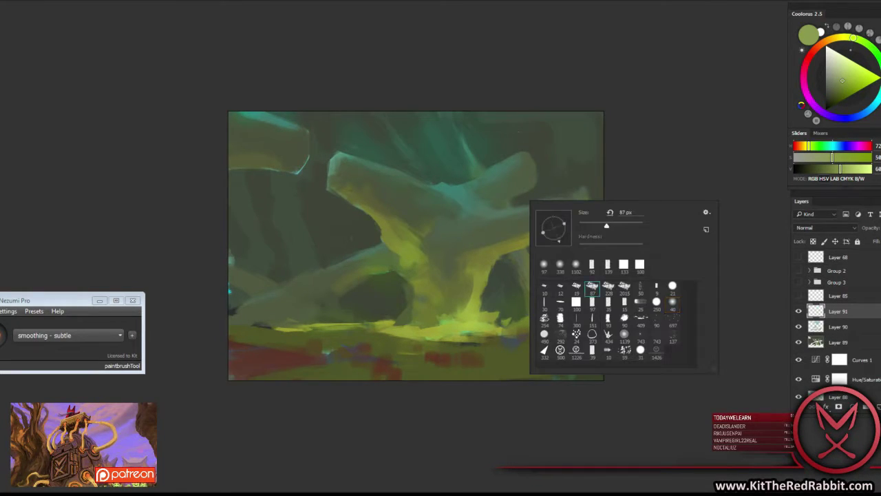
key(Return)
alt+click(262, 332)
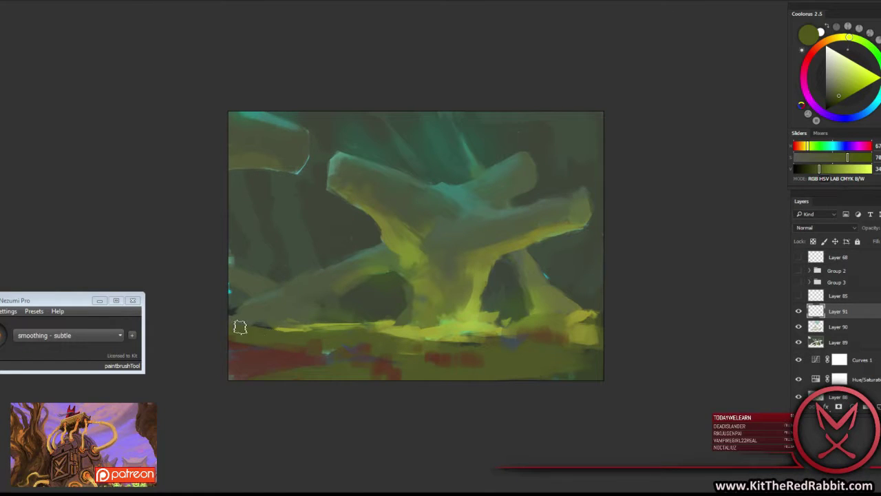
alt+click(293, 329)
alt+click(360, 298)
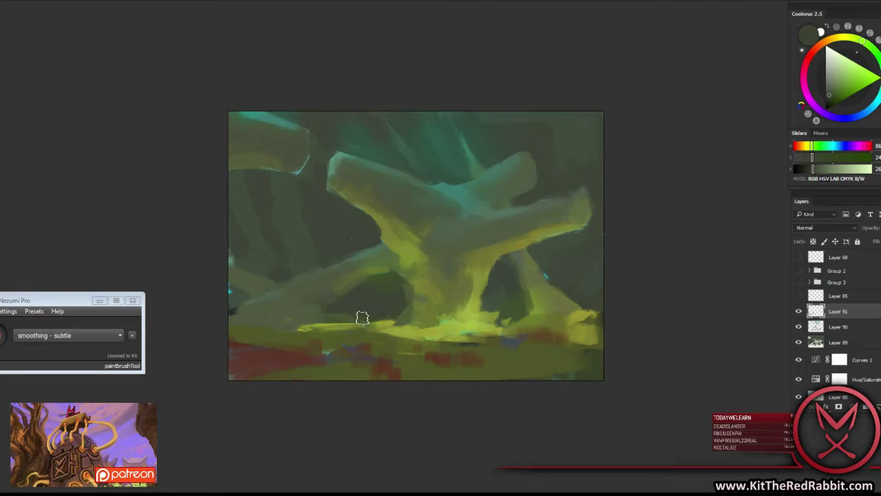
alt+click(518, 266)
Sample olive, muted and teal greens from the trunk and right side.
alt+click(497, 264)
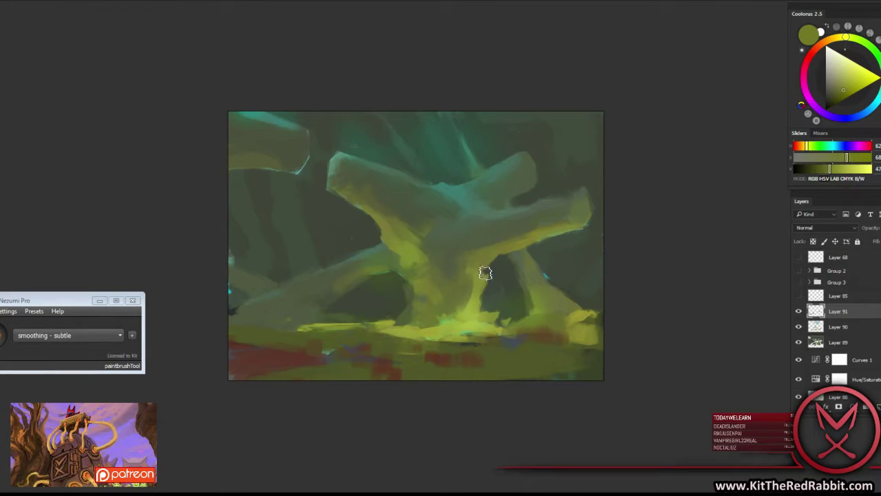
alt+click(479, 238)
alt+click(446, 261)
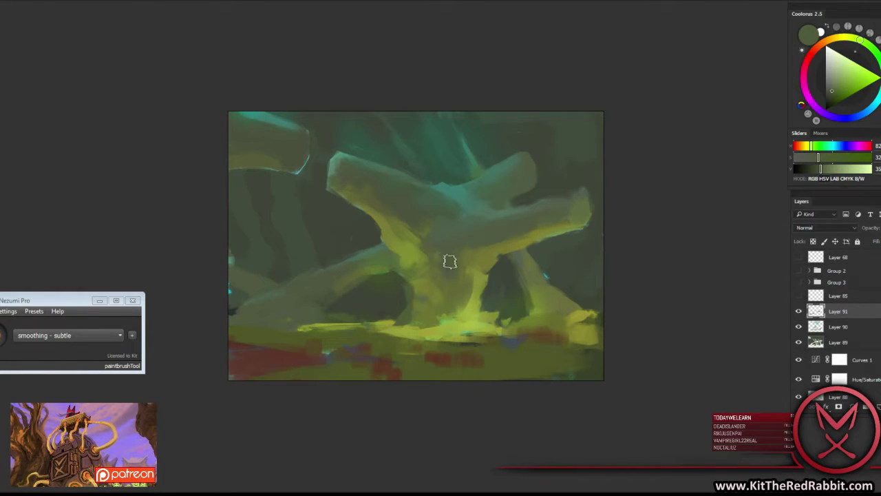
alt+click(415, 253)
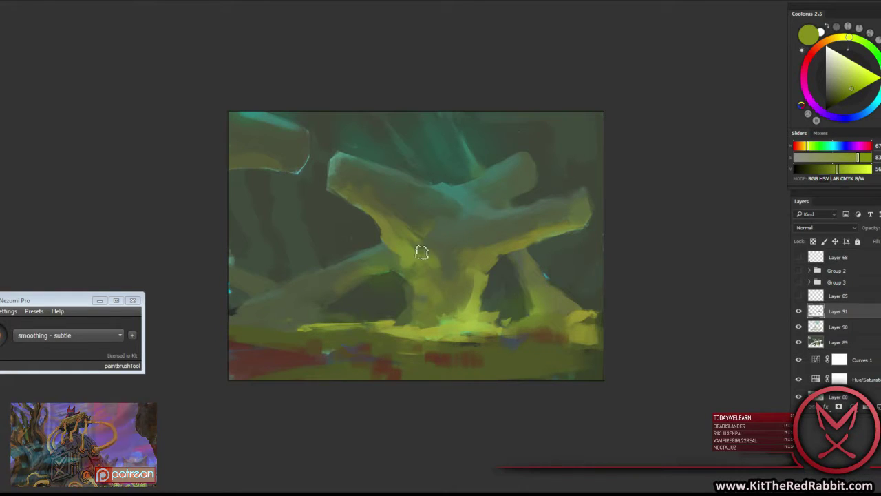
alt+click(437, 249)
alt+click(467, 200)
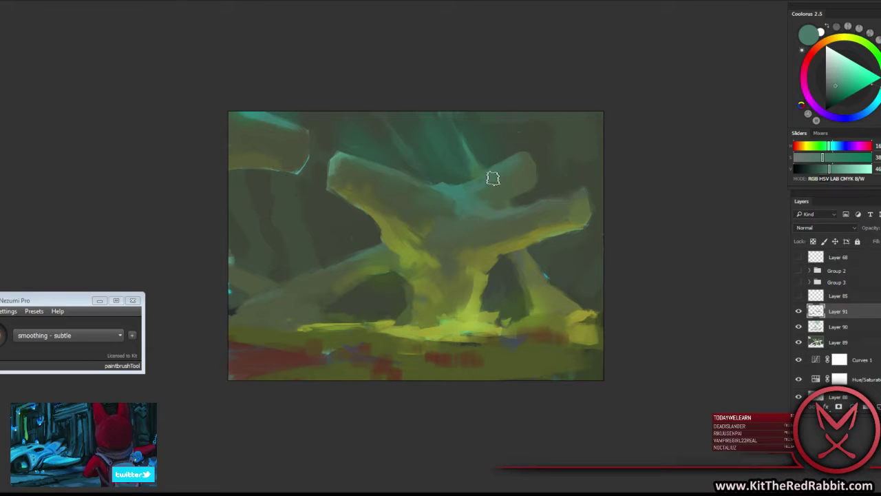
alt+click(472, 179)
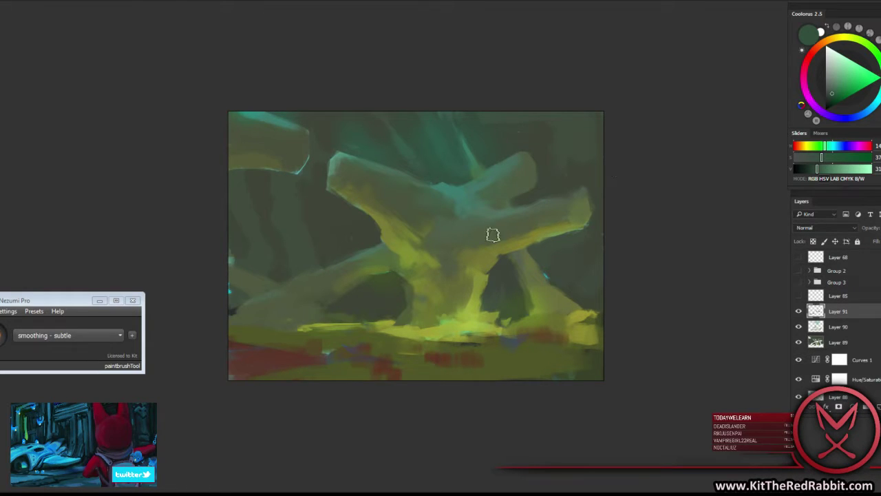
Dab lighter olive and darker greens over the left background near the edge.
alt+click(270, 287)
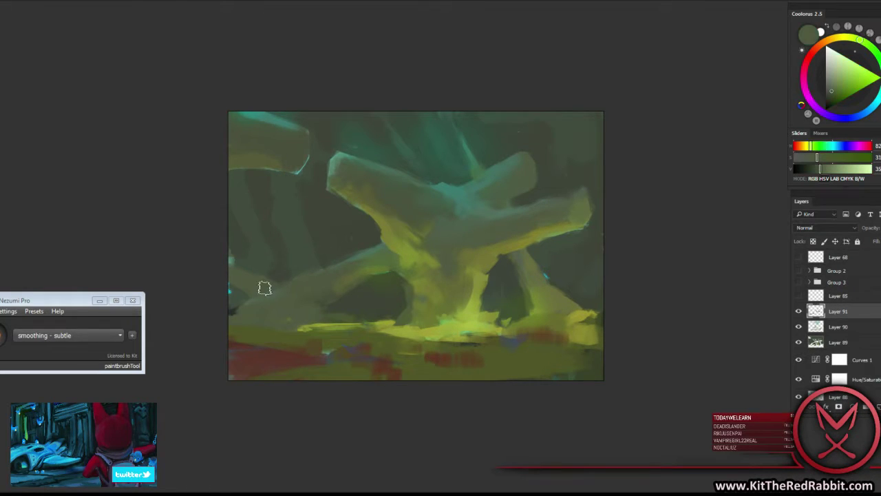
alt+click(330, 300)
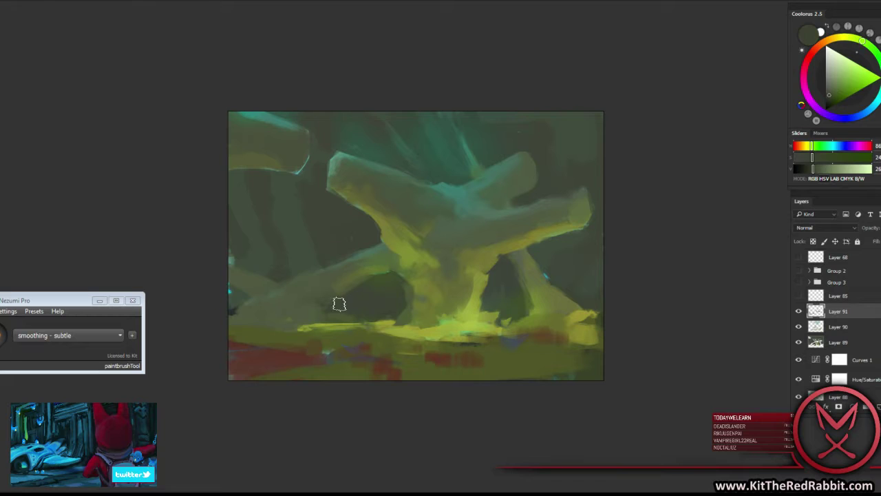
alt+click(271, 289)
alt+click(289, 282)
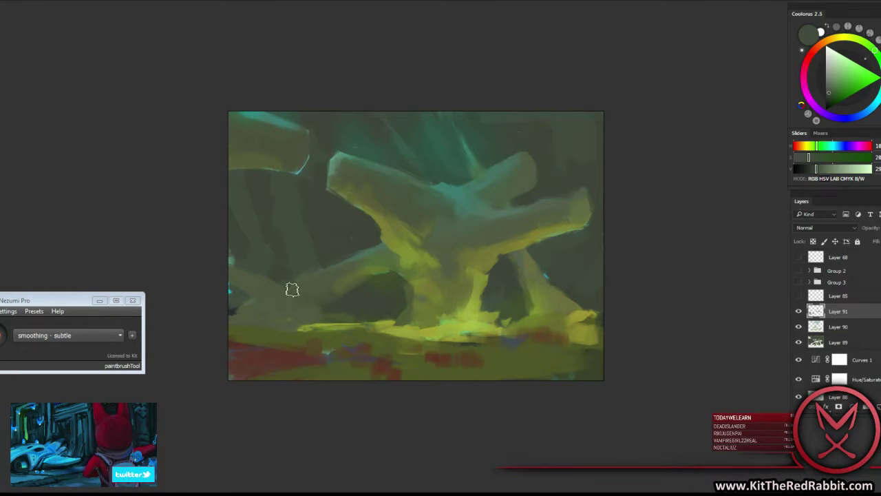
alt+click(311, 306)
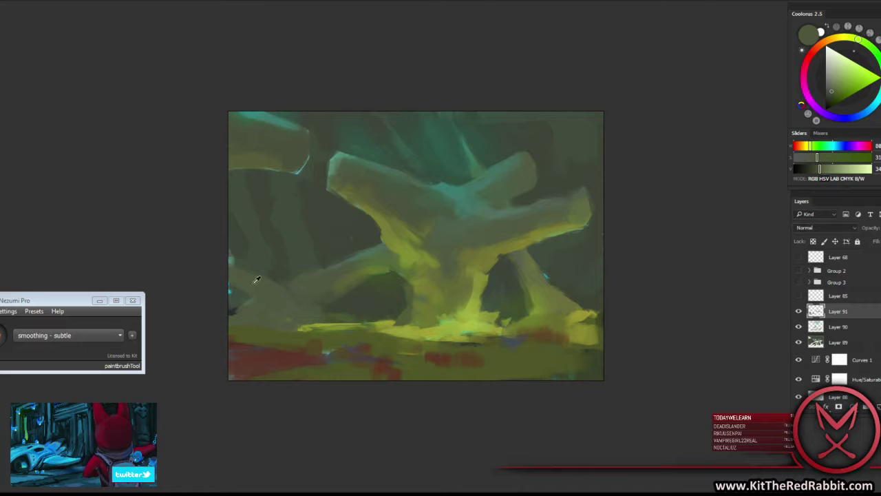
alt+click(255, 279)
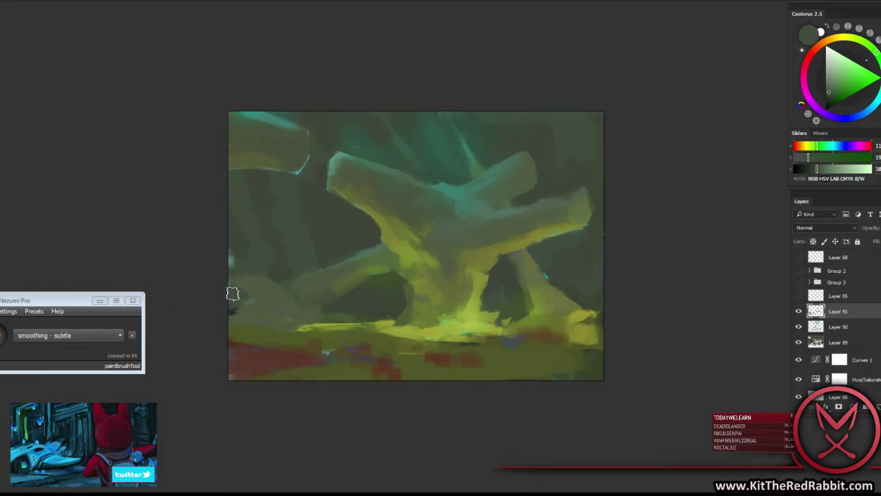
alt+click(265, 282)
alt+click(232, 297)
Work olive and warmer yellow-greens into the area near the painting's left edge.
drag(232, 297, 241, 296)
alt+click(246, 309)
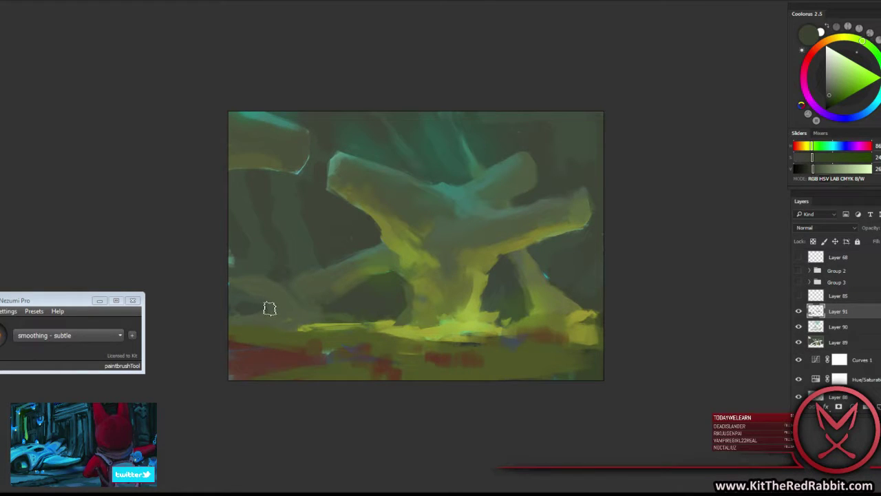
alt+click(289, 303)
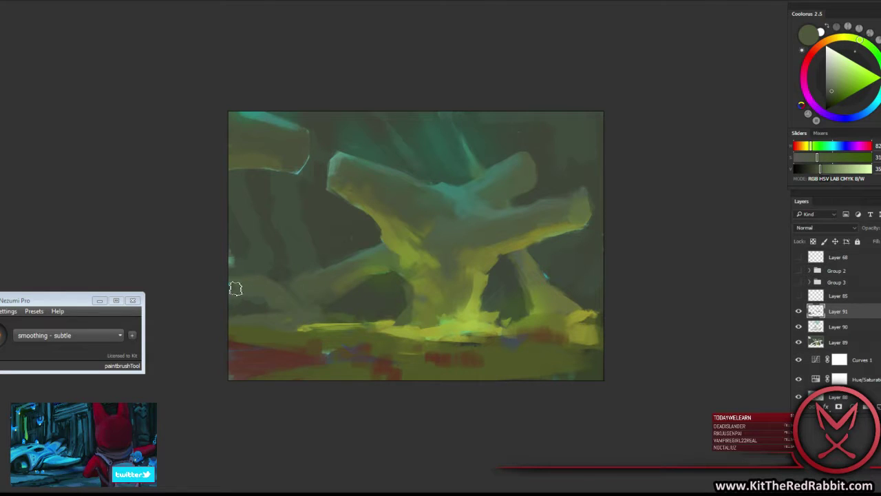
alt+click(230, 281)
alt+click(303, 288)
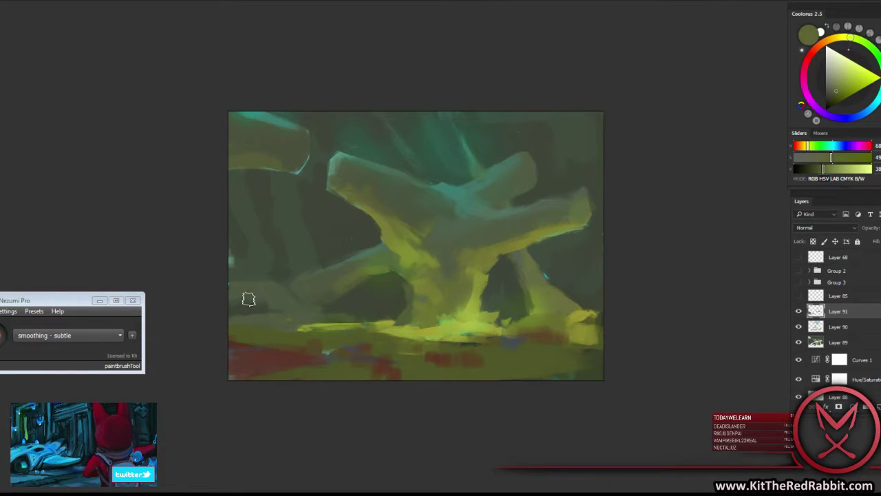
alt+click(272, 298)
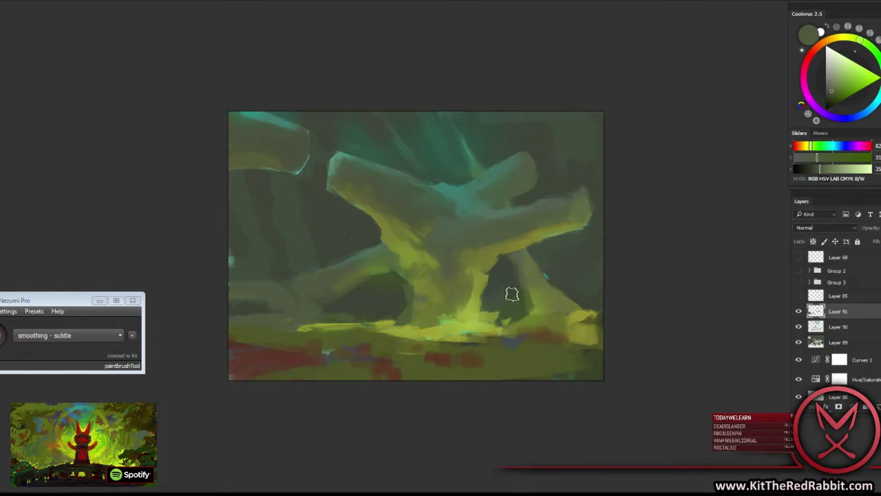
Paint dark grey-green strokes along the bottom ground at lower right.
alt+click(523, 262)
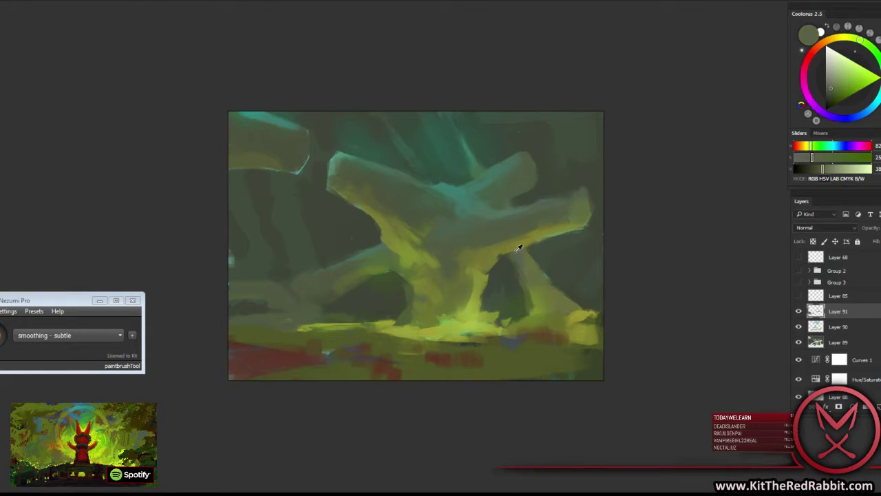
alt+click(544, 275)
alt+click(583, 310)
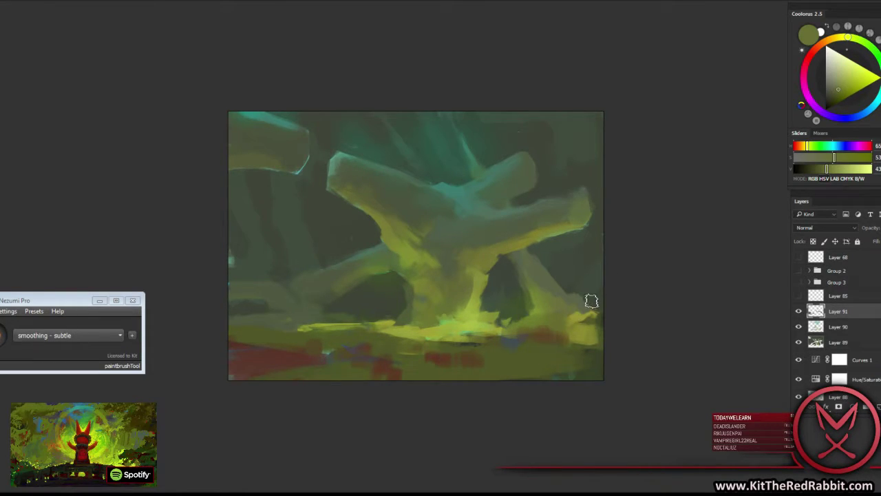
alt+click(590, 352)
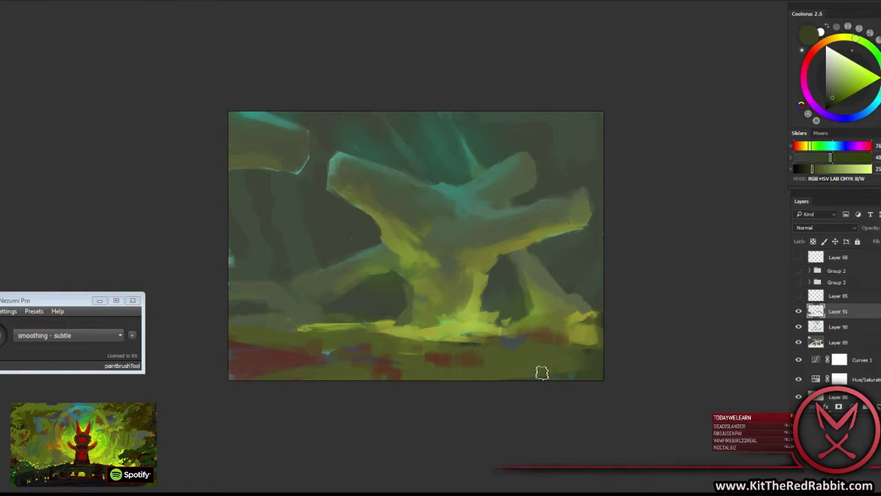
mouse_move(541, 373)
mouse_down()
mouse_move(482, 374)
mouse_move(582, 367)
mouse_up()
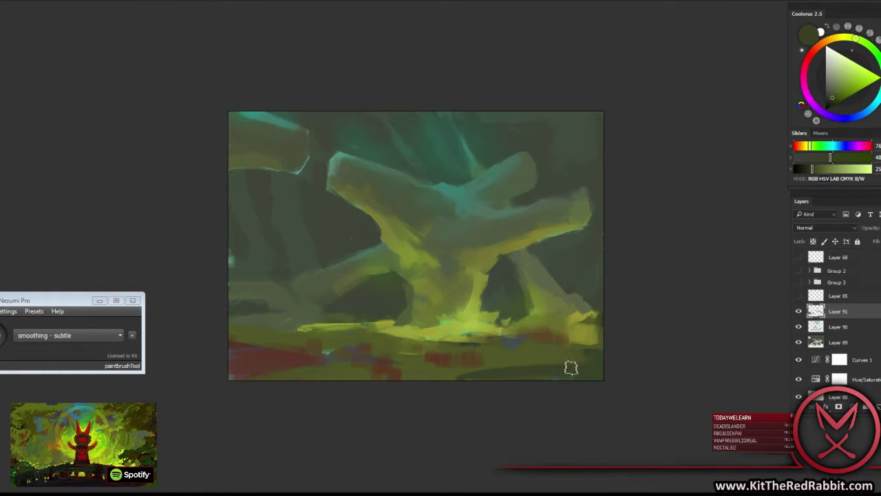
drag(484, 362, 580, 354)
mouse_move(519, 355)
mouse_down()
mouse_move(587, 358)
mouse_move(427, 378)
mouse_up()
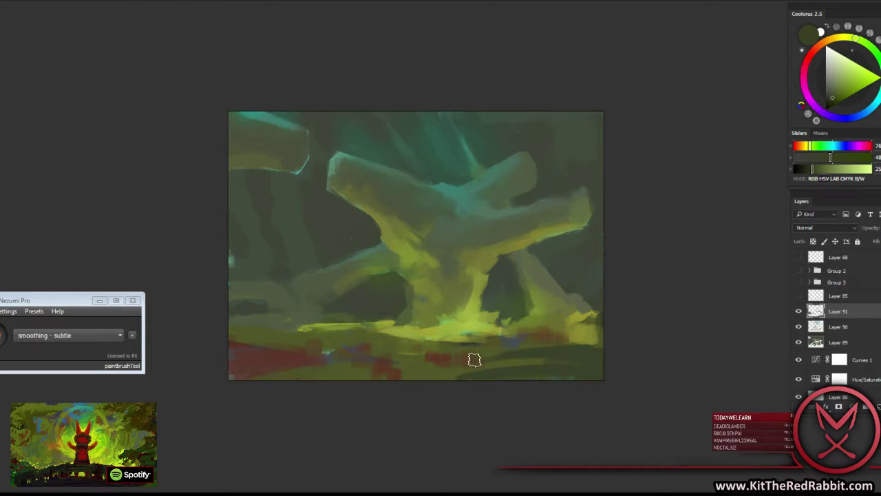
Enlarge the brush through the brush preset picker.
right_click(484, 327)
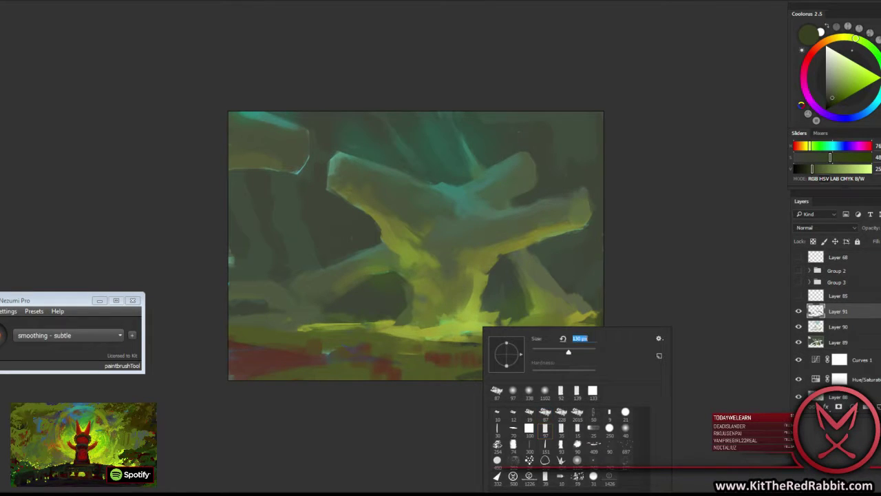
double_click(593, 430)
right_click(461, 378)
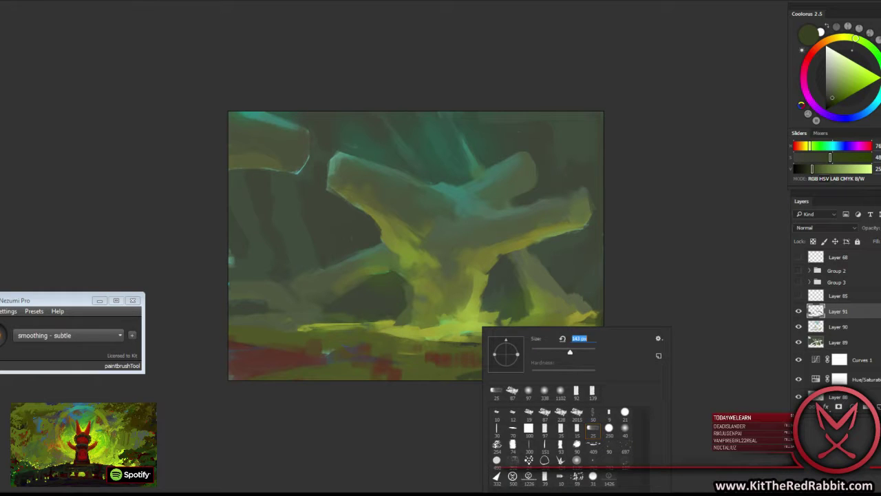
key(Return)
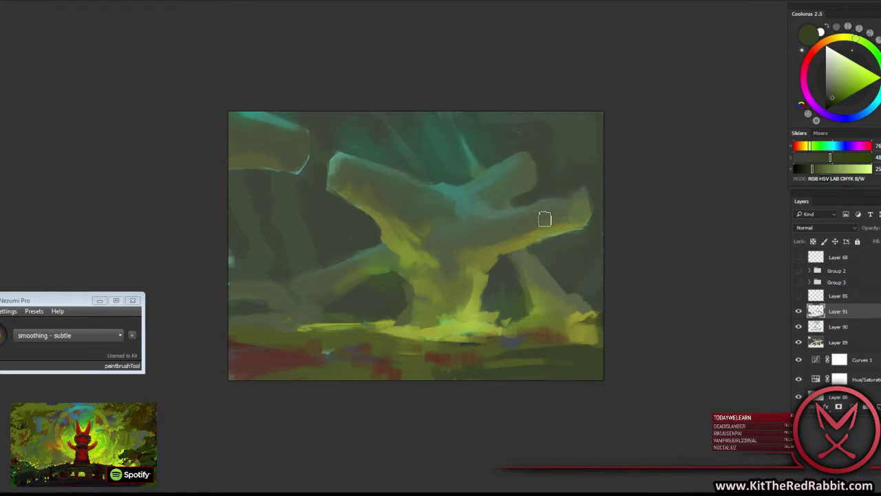
Restore full colour, flip the canvas horizontally, and sample teal and olive greens.
key(ctrl+y)
key(h)
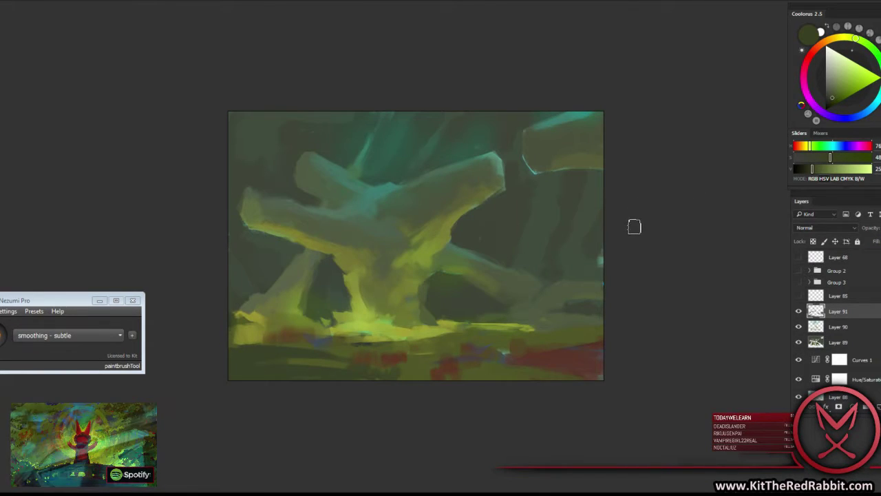
alt+click(496, 206)
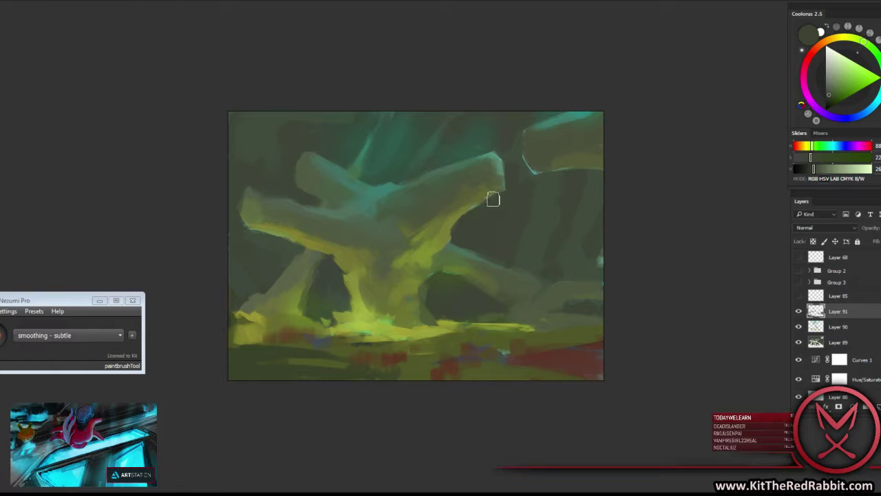
alt+click(380, 190)
alt+click(394, 171)
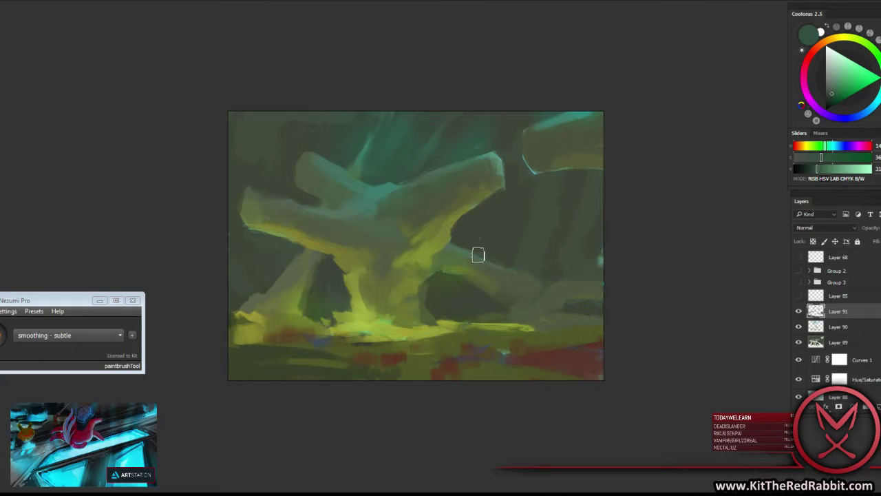
alt+click(488, 268)
Reshape the trunk with lighter yellow-green strokes, adjusting the brush preset.
right_click(507, 263)
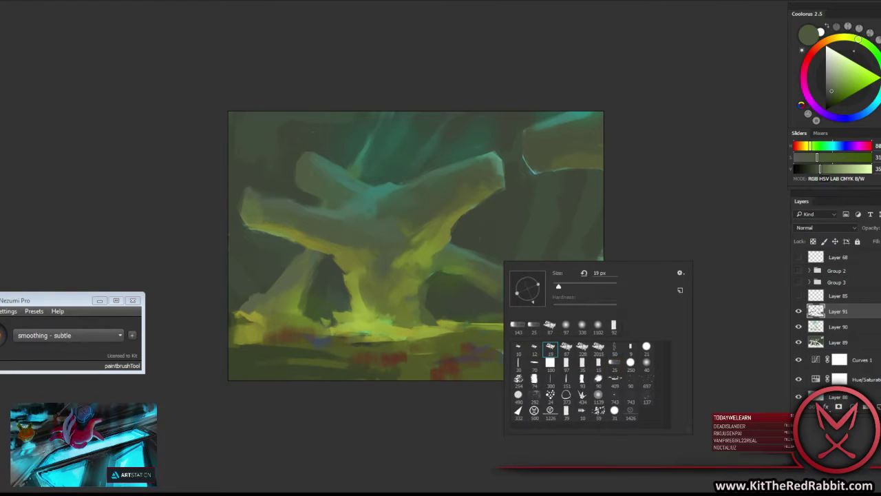
alt+click(423, 307)
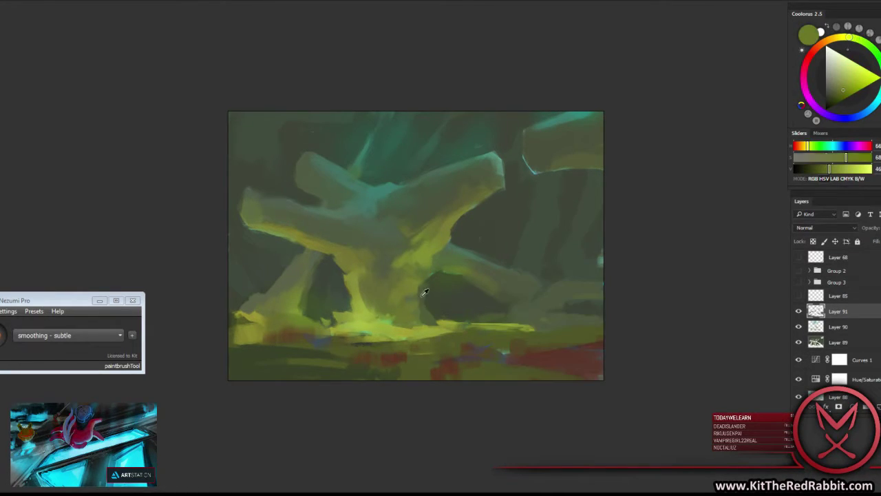
drag(408, 300, 419, 289)
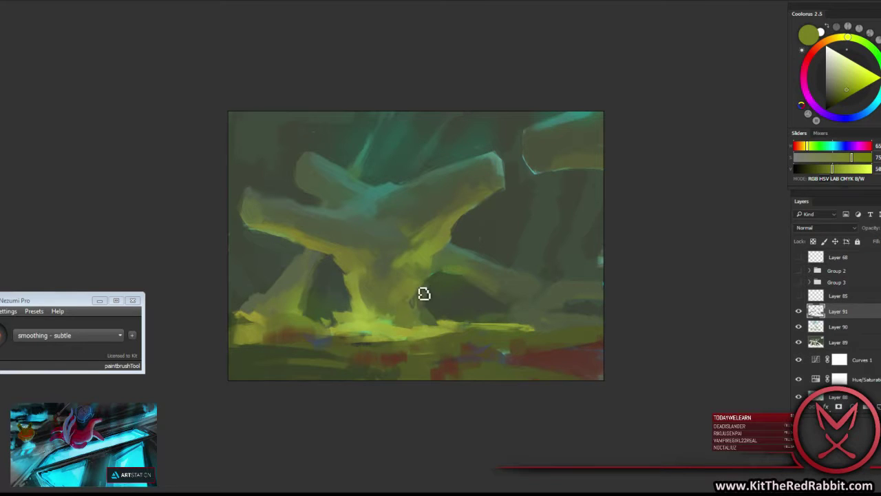
alt+click(414, 304)
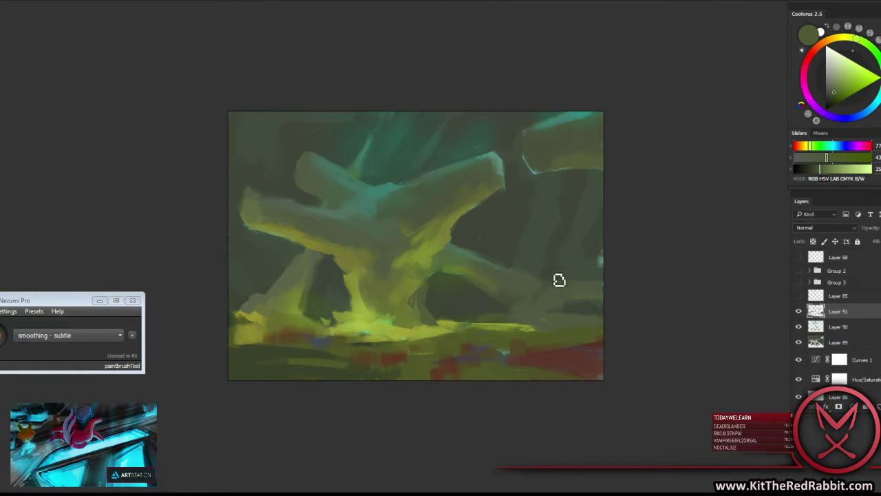
right_click(561, 257)
key(Return)
Stroke a teal highlight along the upper-right rock's top edge.
alt+click(583, 154)
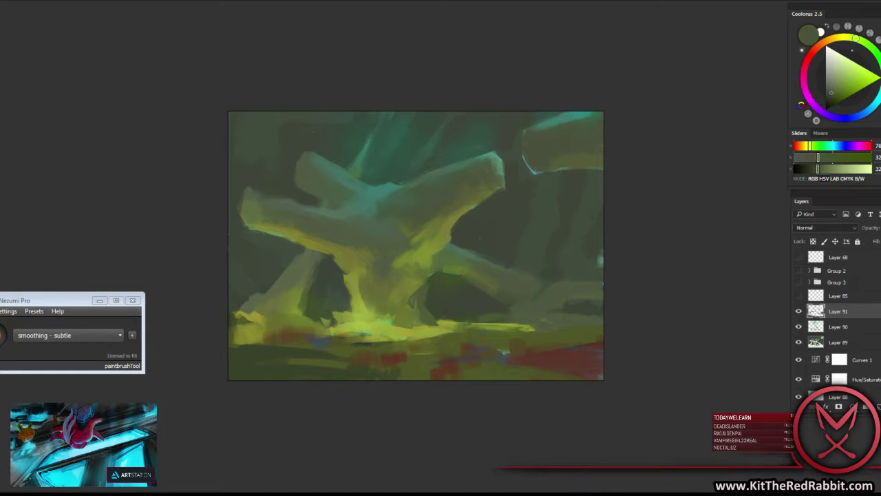
alt+click(566, 154)
alt+click(513, 144)
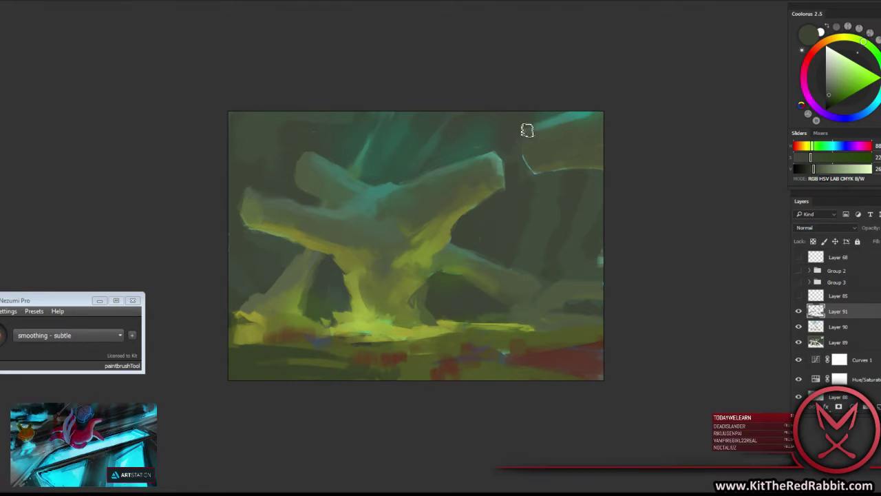
drag(538, 125, 582, 114)
alt+click(567, 124)
Sample dark and lighter greens and shrink the brush to a small size.
right_click(589, 134)
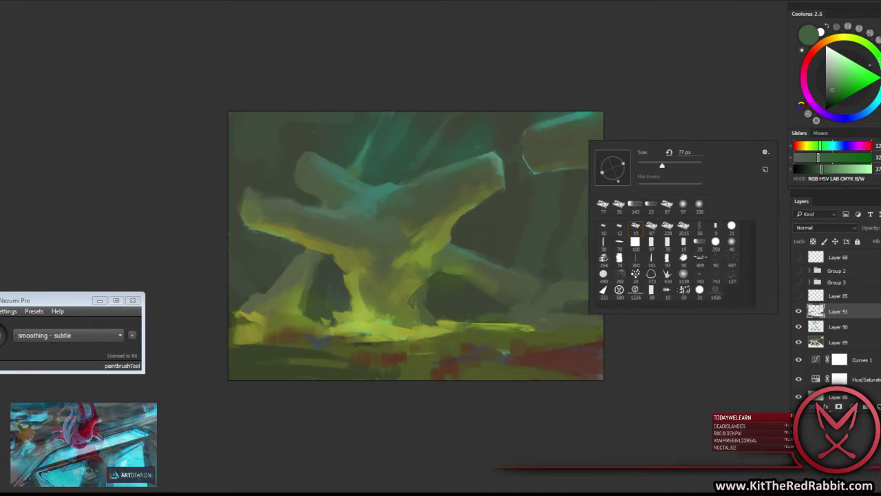
alt+click(639, 99)
alt+click(597, 106)
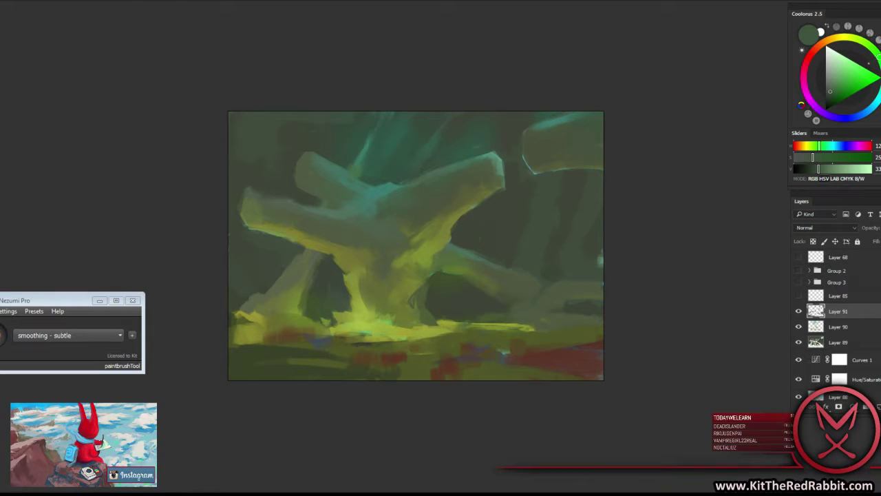
alt+click(501, 164)
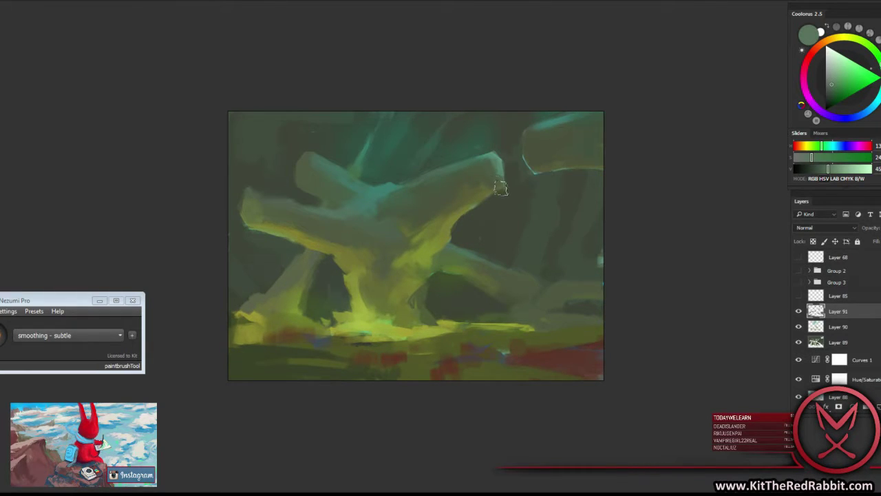
right_click(493, 173)
key(Escape)
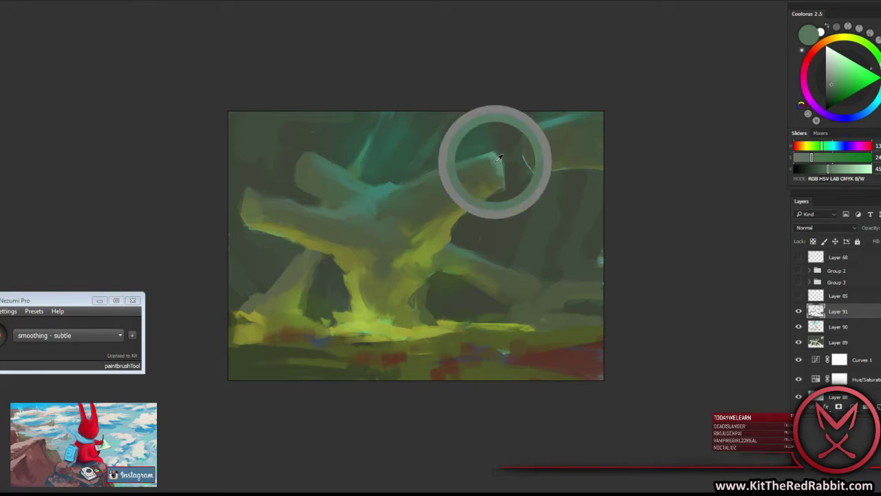
alt+click(489, 155)
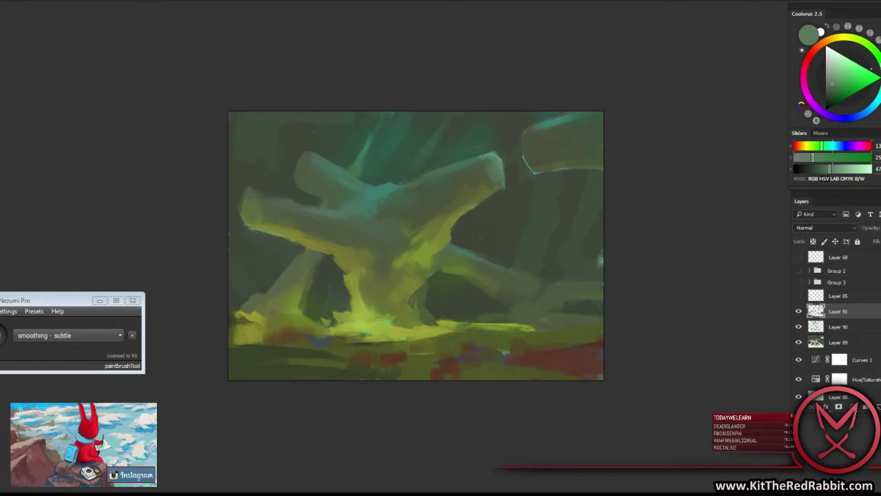
Paint sampled muted green over the teal streak on the limb's left tip.
right_click(337, 166)
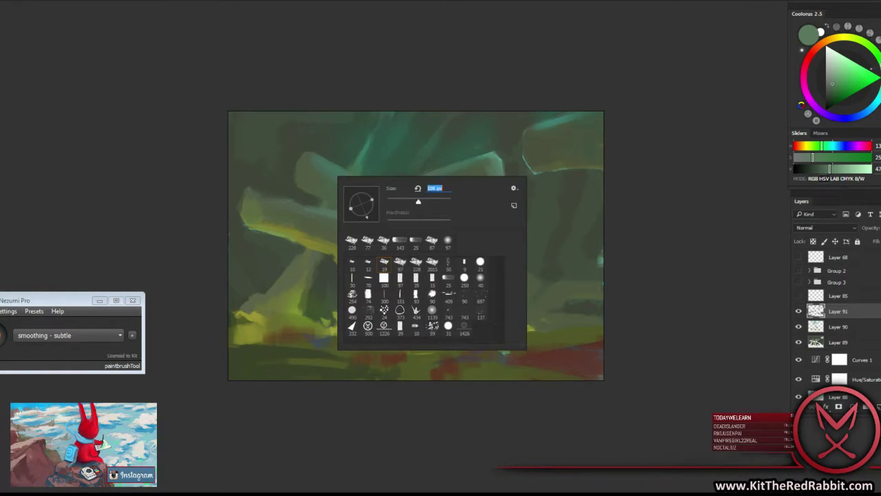
key(Return)
alt+click(259, 196)
alt+click(249, 184)
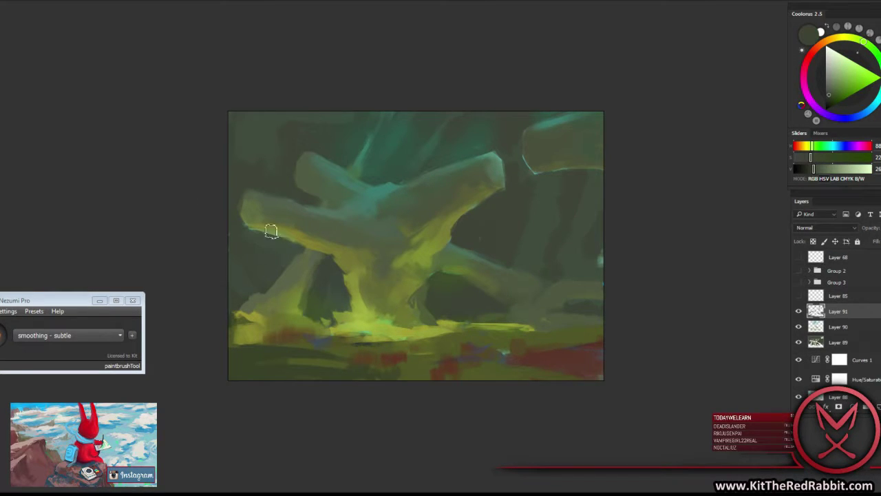
drag(246, 227, 249, 236)
Sample muted and warm olive greens from the limb to refine the tip.
alt+click(239, 210)
alt+click(269, 208)
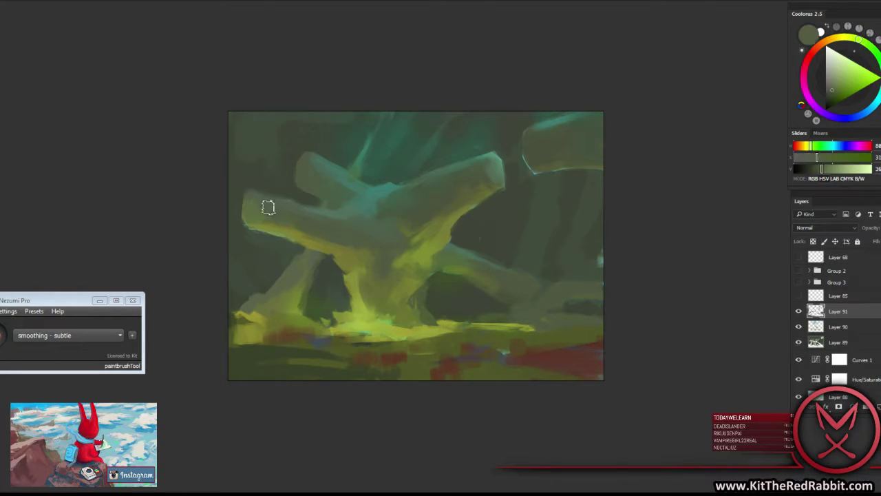
alt+click(255, 213)
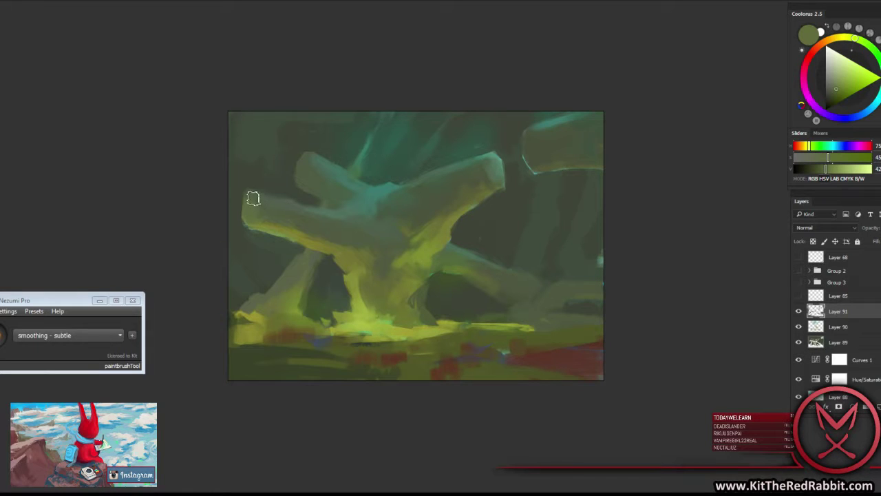
alt+click(265, 201)
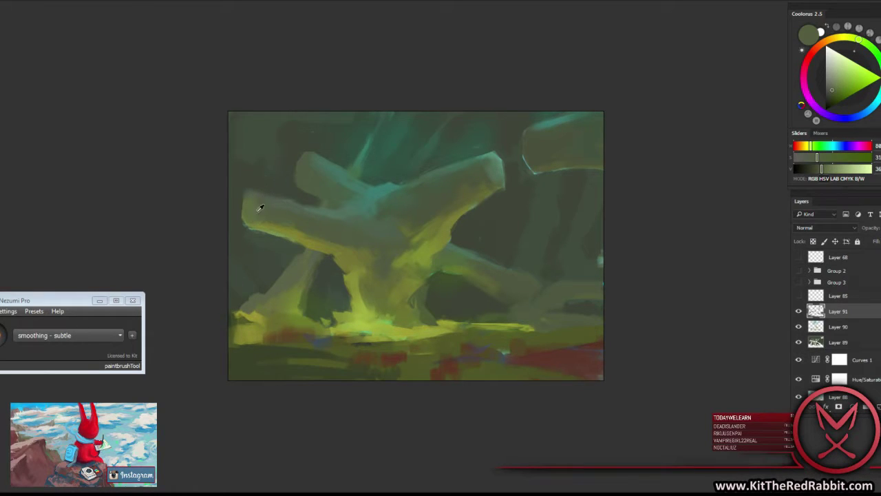
alt+click(265, 203)
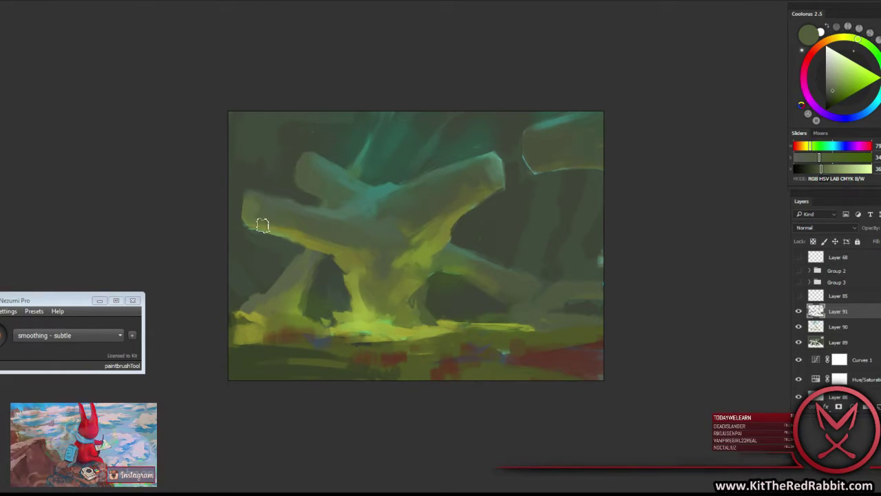
Alternate bright yellow-green and dark shadow greens on the trunk beneath the limb.
alt+click(328, 240)
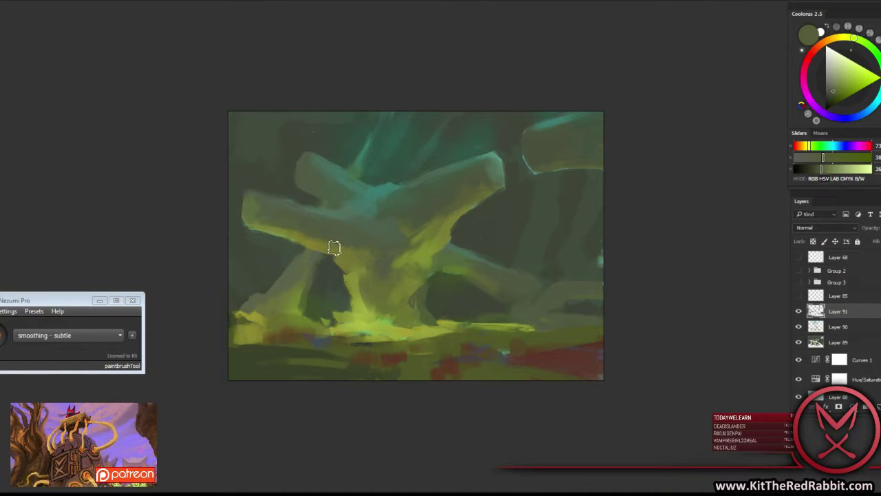
alt+click(309, 234)
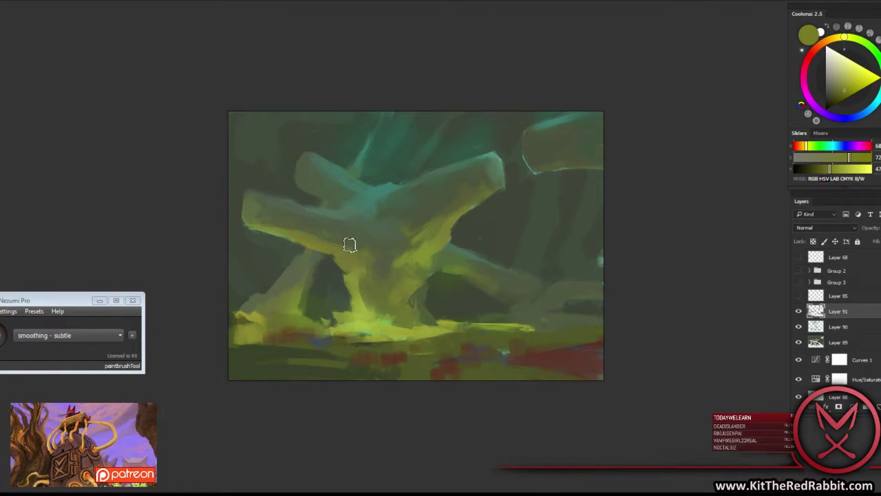
alt+click(347, 231)
alt+click(306, 258)
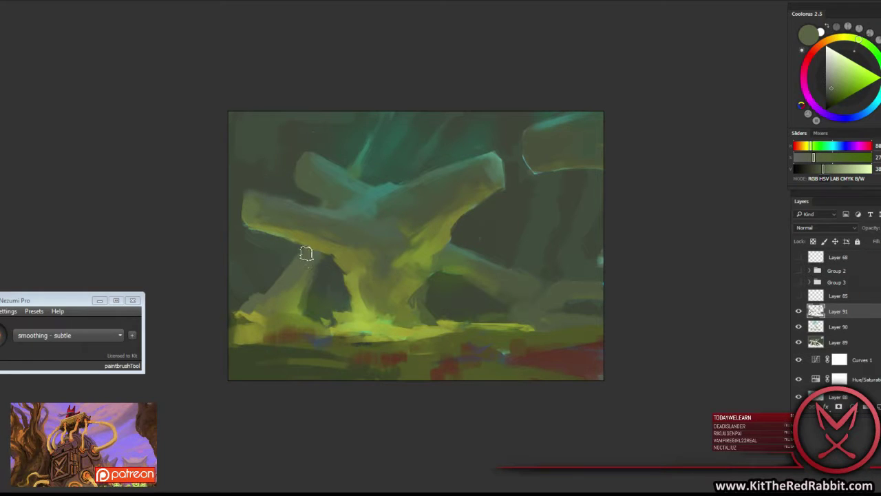
alt+click(297, 242)
alt+click(300, 239)
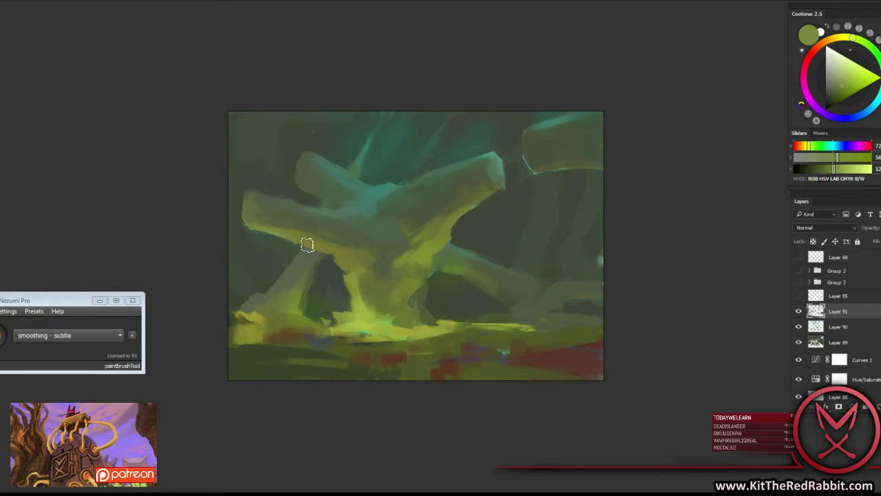
alt+click(302, 251)
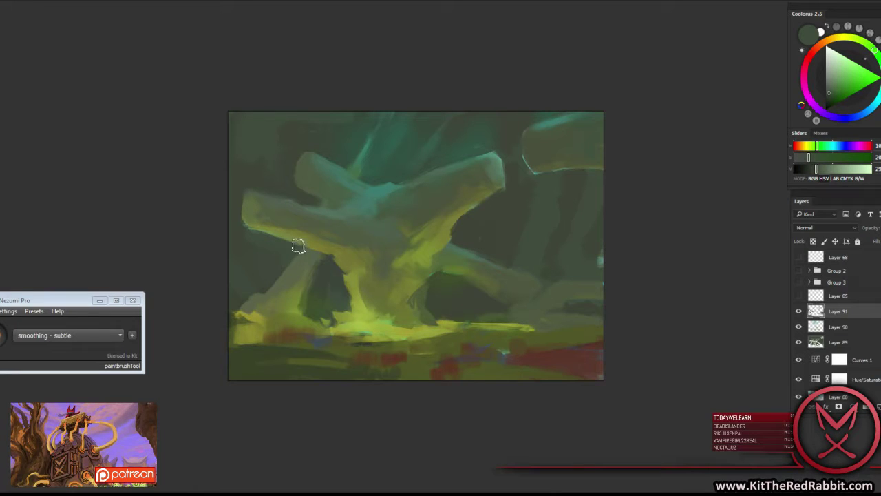
alt+click(301, 236)
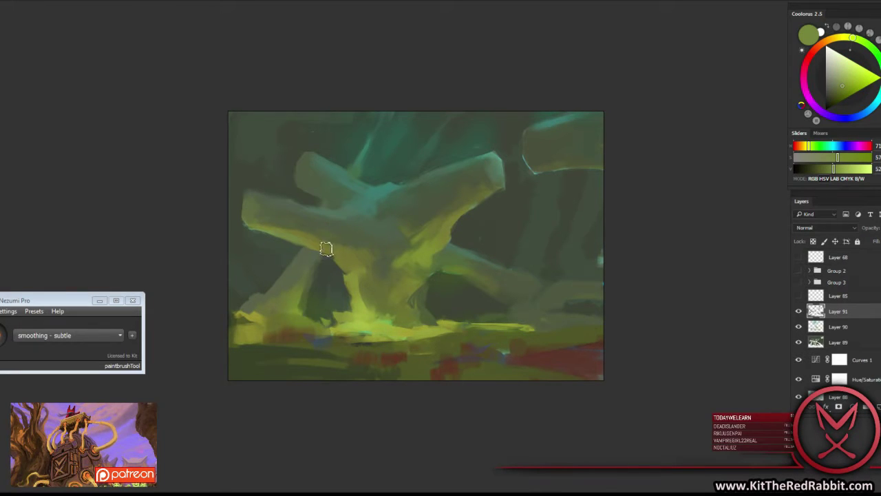
Dab lighter olive and yellow-green highlights lower on the trunk.
alt+click(357, 267)
alt+click(361, 265)
alt+click(361, 284)
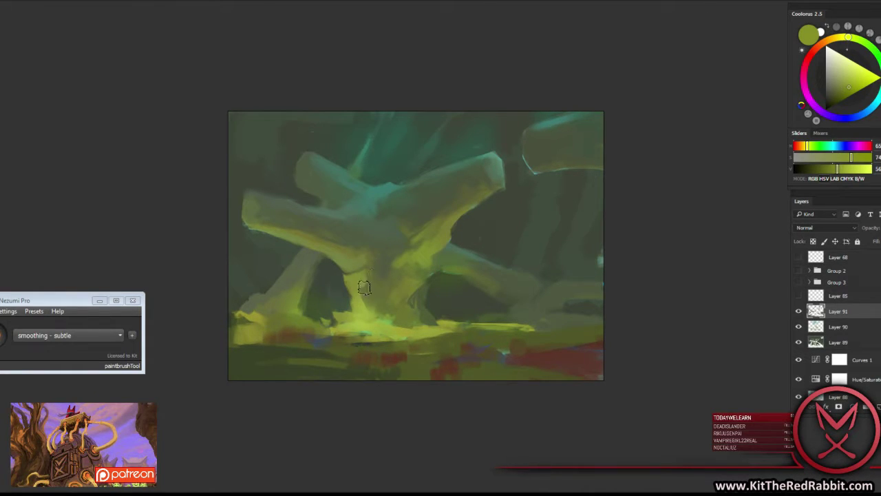
alt+click(366, 249)
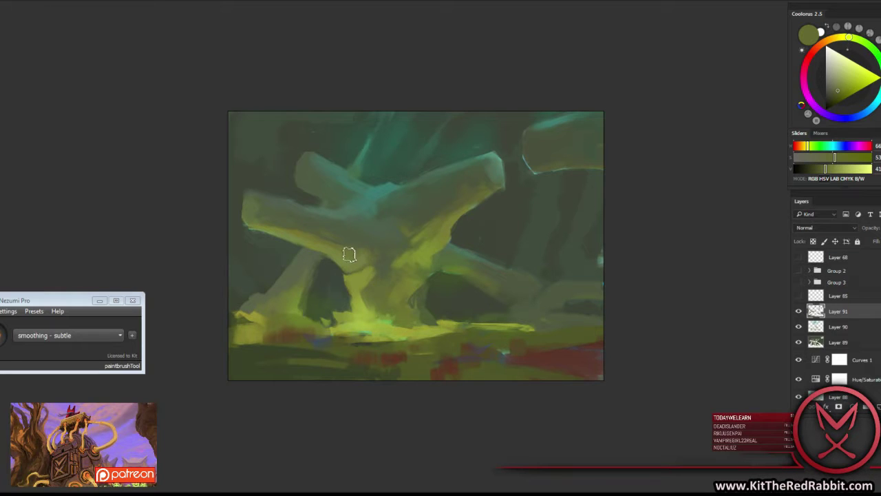
alt+click(350, 258)
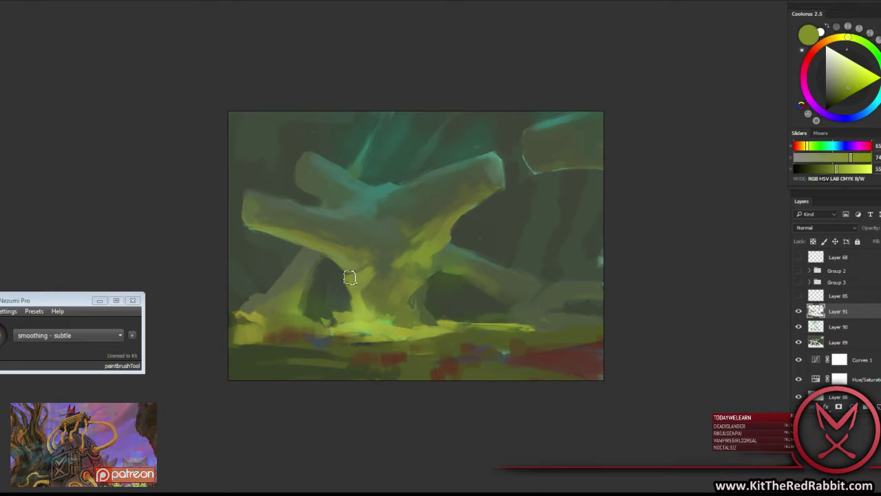
alt+click(358, 265)
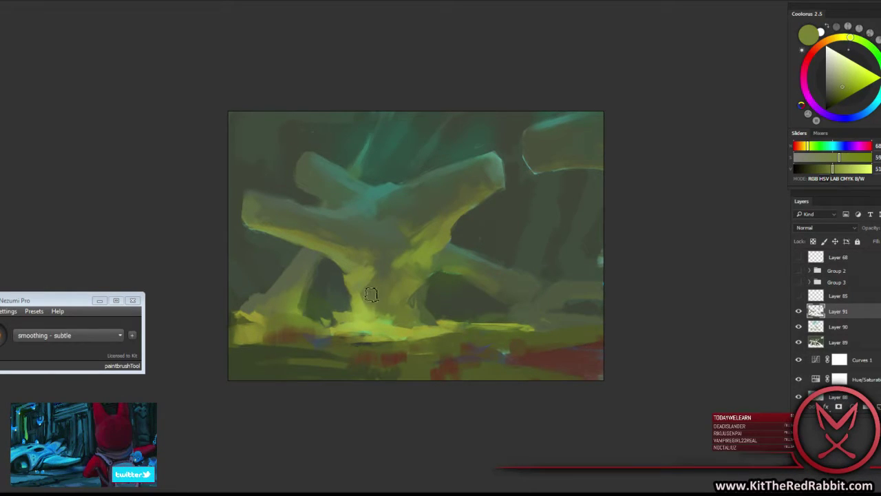
alt+click(364, 296)
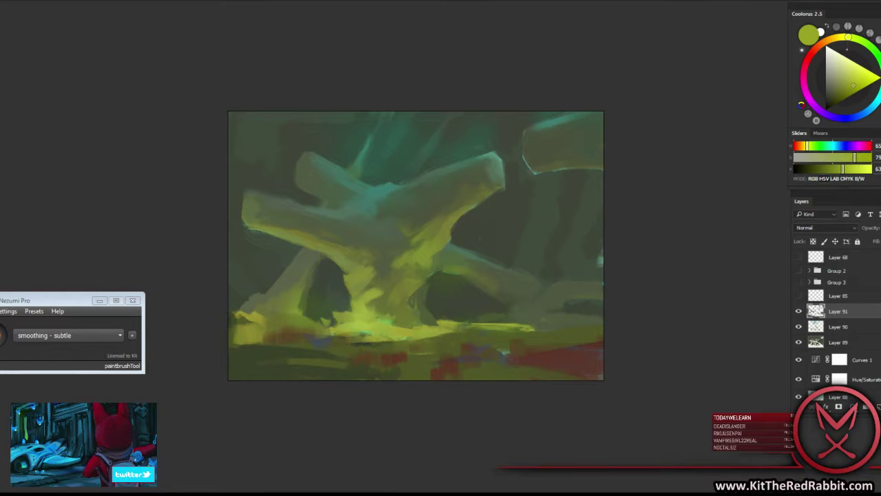
Dab yellow-green and darker olive tones onto the lit trunk base.
alt+click(368, 306)
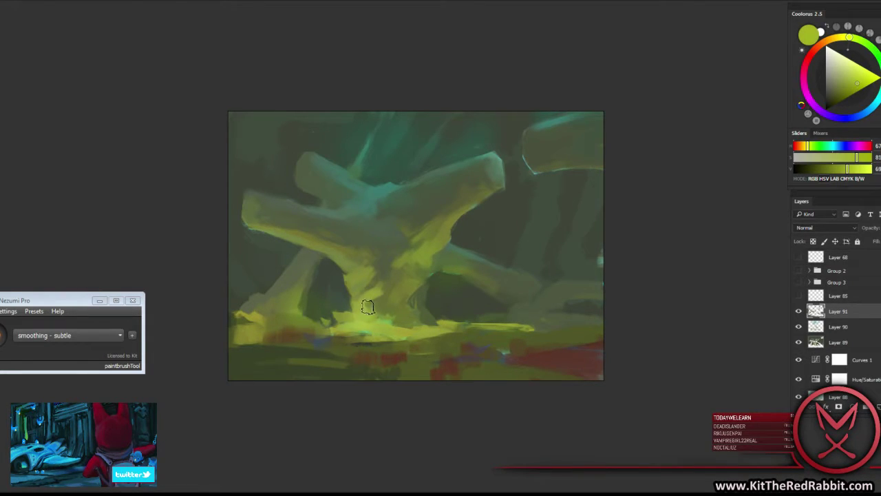
alt+click(372, 312)
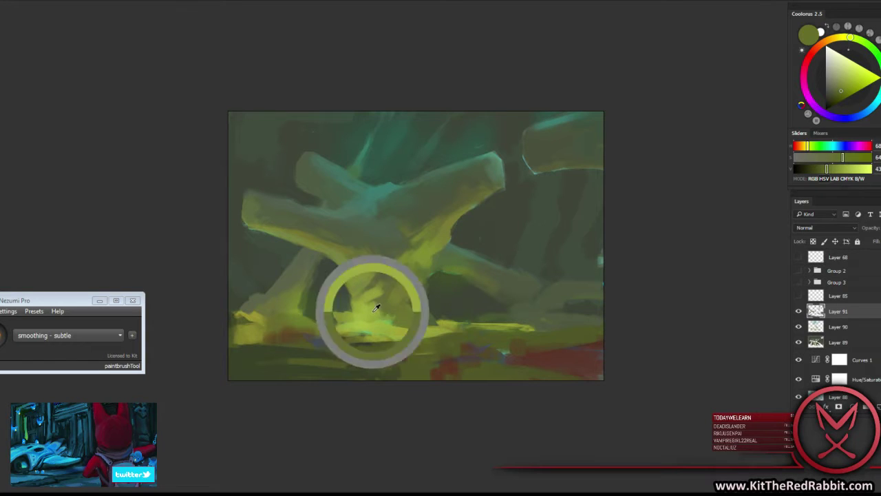
alt+click(390, 317)
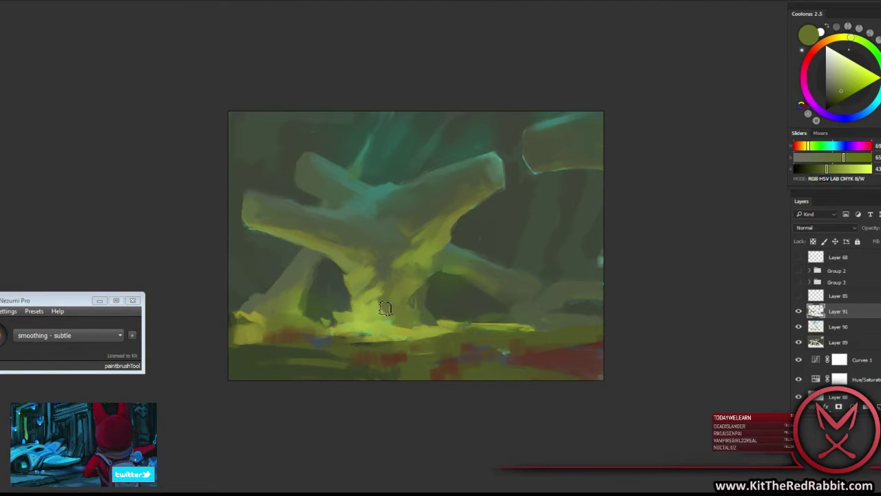
alt+click(371, 300)
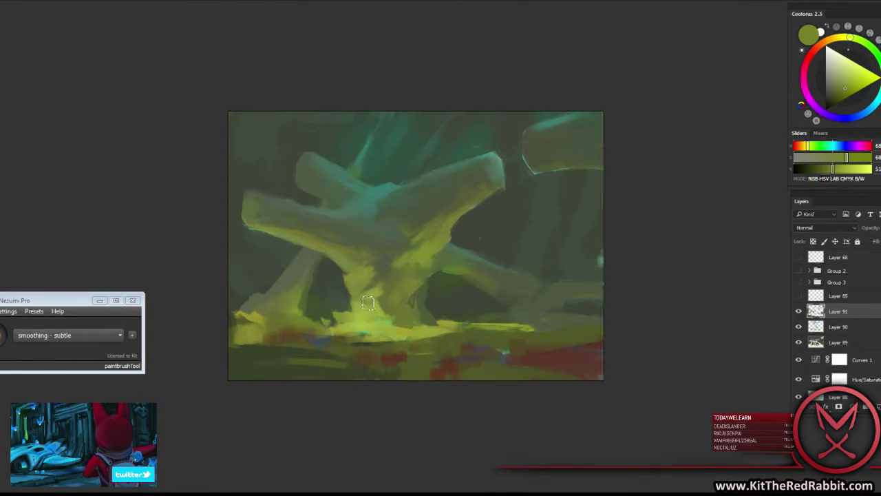
alt+click(383, 293)
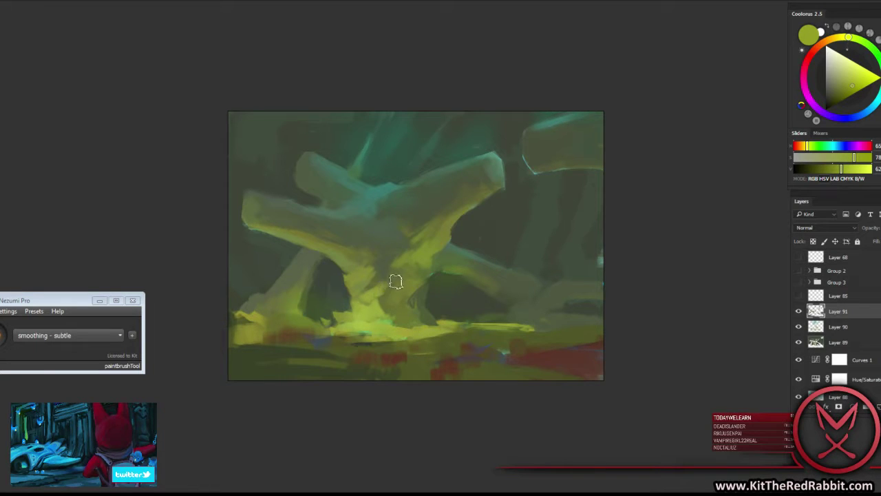
alt+click(383, 290)
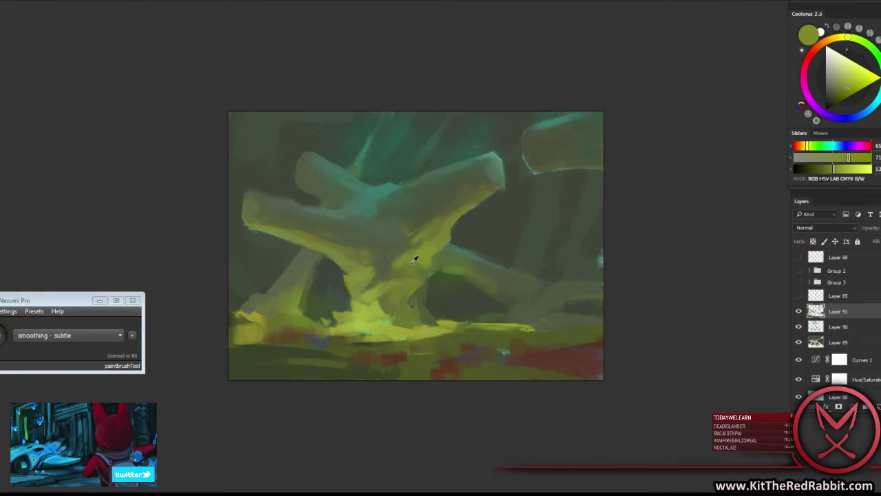
alt+click(414, 259)
Build yellow-green and duller olive strokes along the middle and base of the trunk.
alt+click(392, 272)
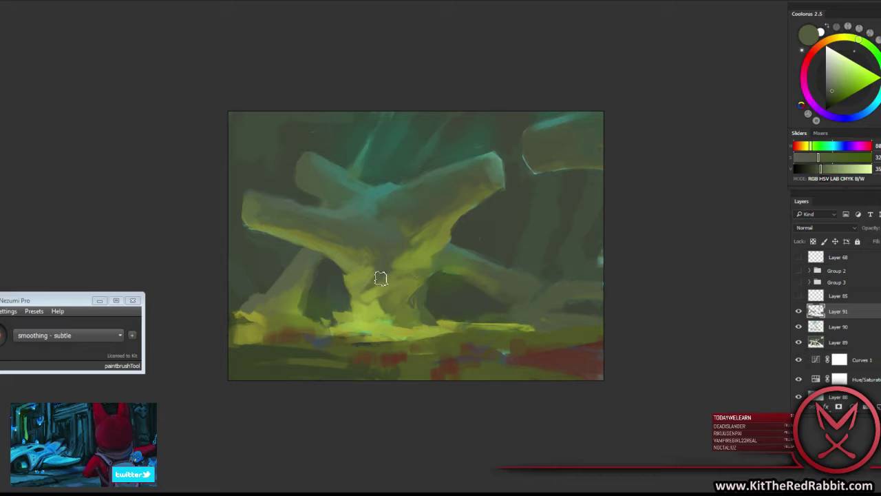
alt+click(413, 271)
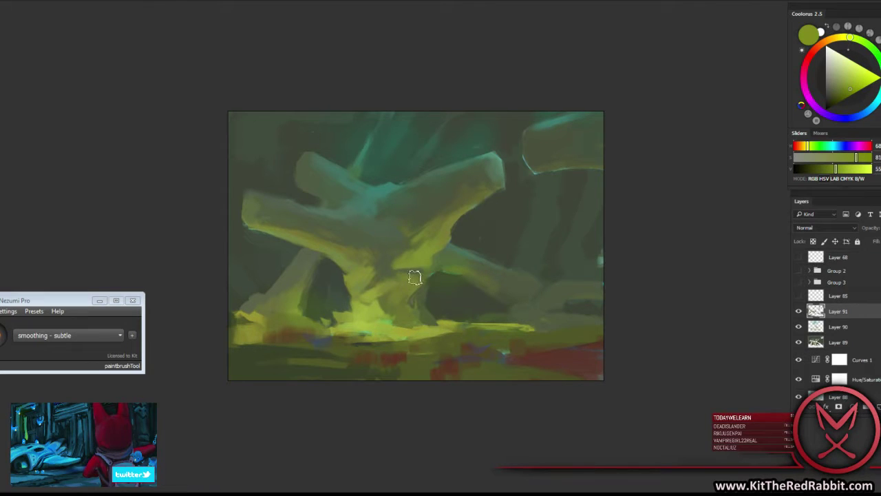
alt+click(399, 265)
alt+click(370, 271)
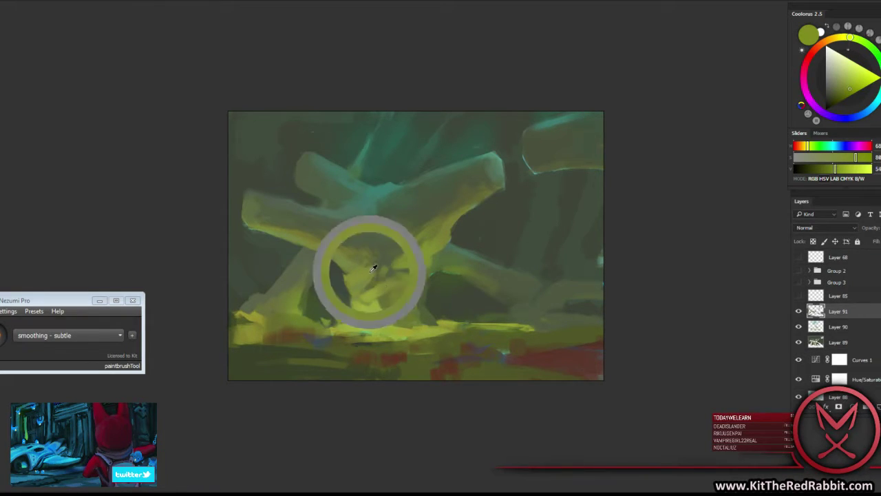
alt+click(389, 260)
alt+click(387, 270)
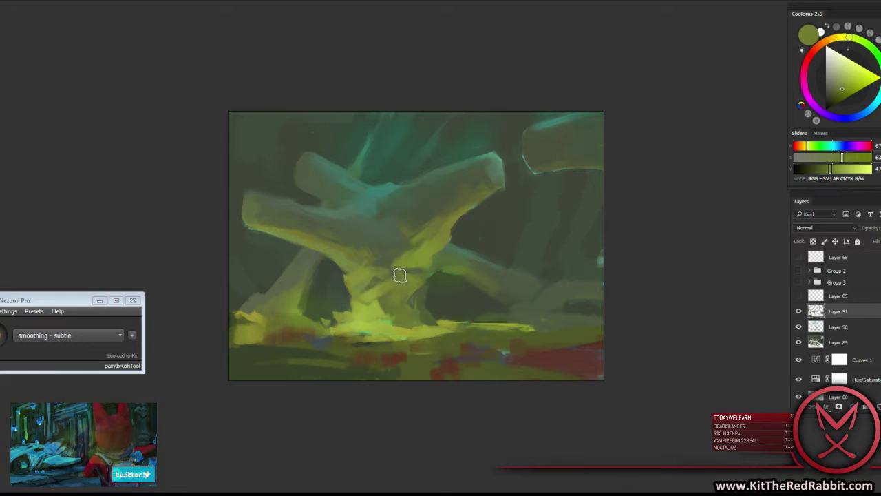
alt+click(386, 309)
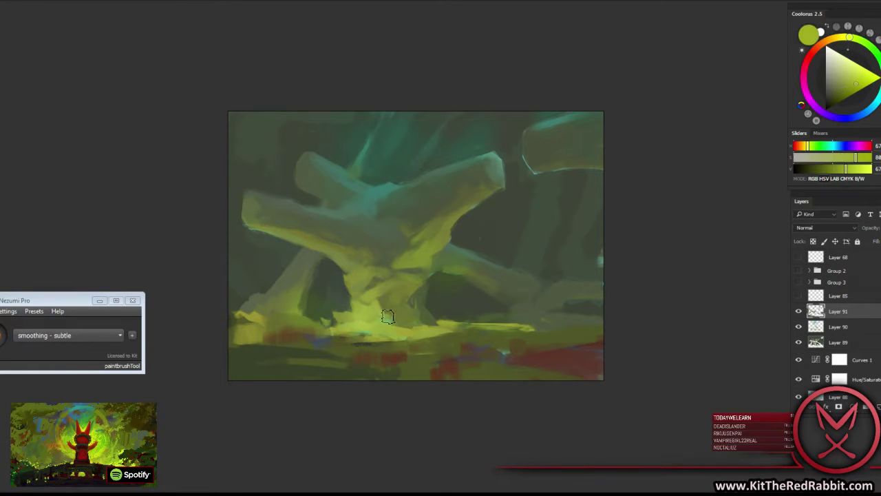
alt+click(385, 314)
Darken the shadow right of the trunk base with dark olive, then flip the canvas.
alt+click(404, 310)
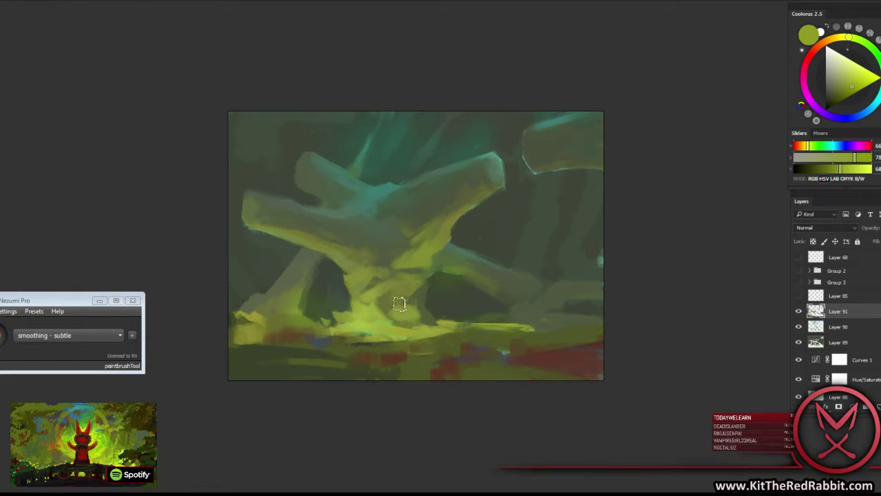
alt+click(401, 305)
alt+click(406, 307)
alt+click(432, 310)
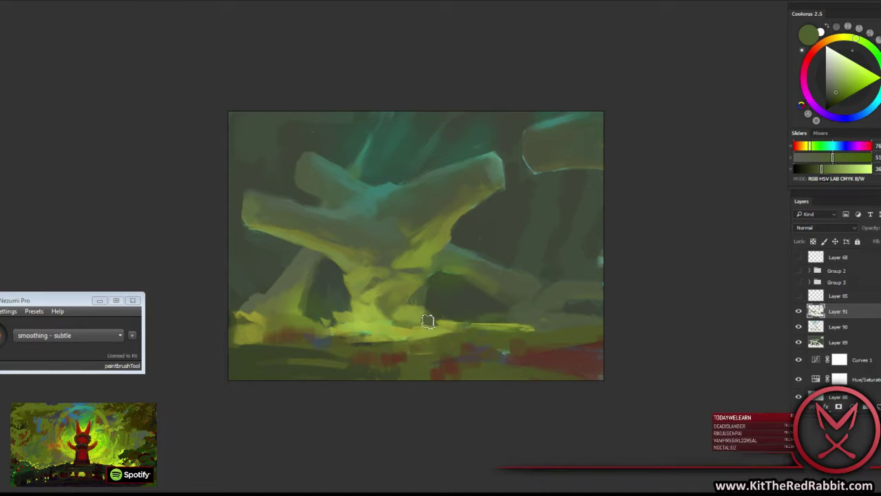
alt+click(419, 307)
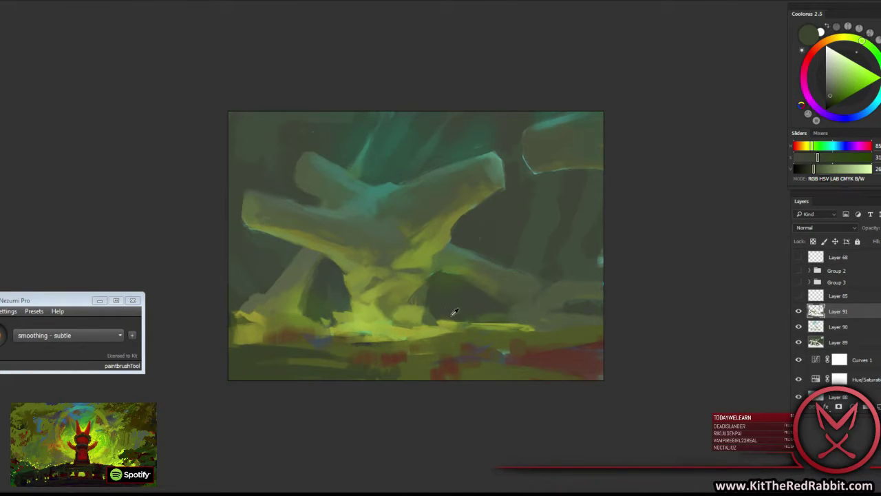
alt+click(454, 312)
mouse_move(441, 310)
mouse_down()
mouse_move(445, 301)
mouse_move(460, 309)
mouse_move(481, 292)
mouse_up()
alt+click(353, 307)
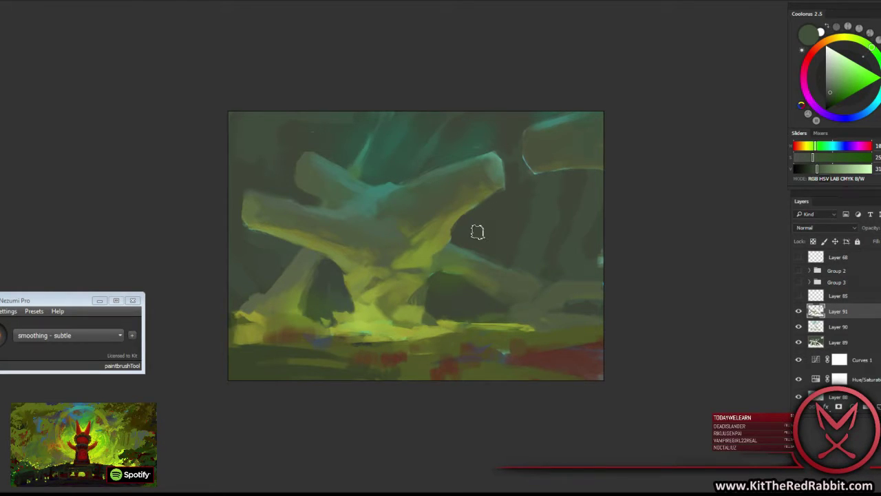
key(h)
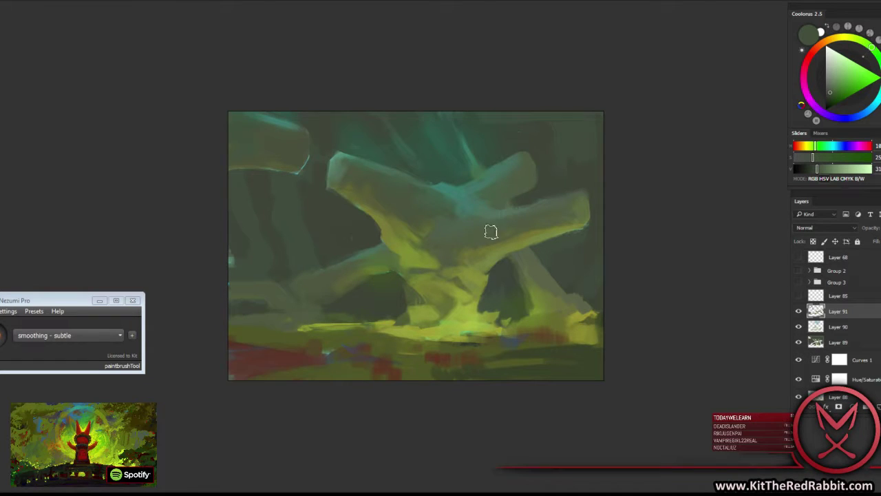
Sample bright yellow-greens and olives for the lit ground under the arch.
alt+click(451, 307)
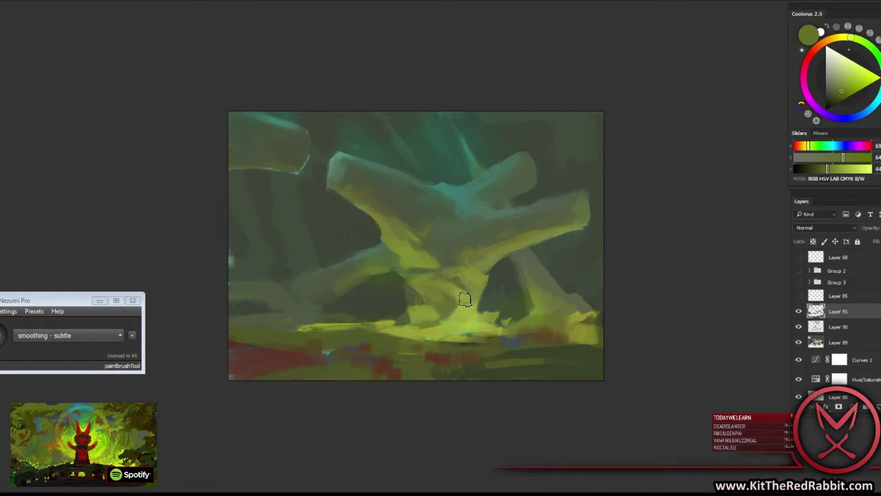
alt+click(464, 303)
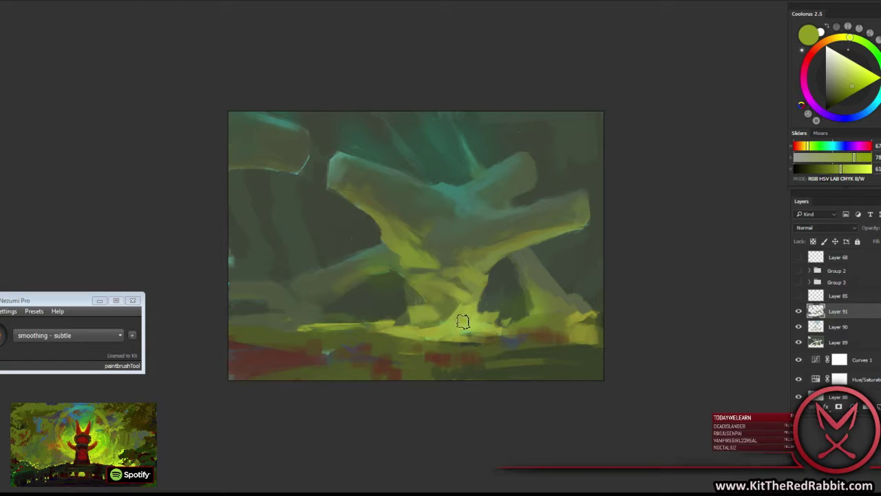
alt+click(433, 304)
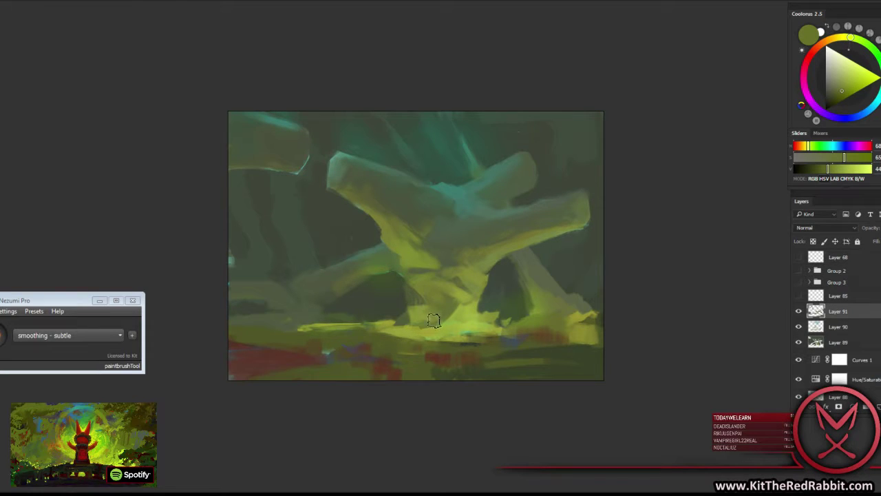
alt+click(406, 313)
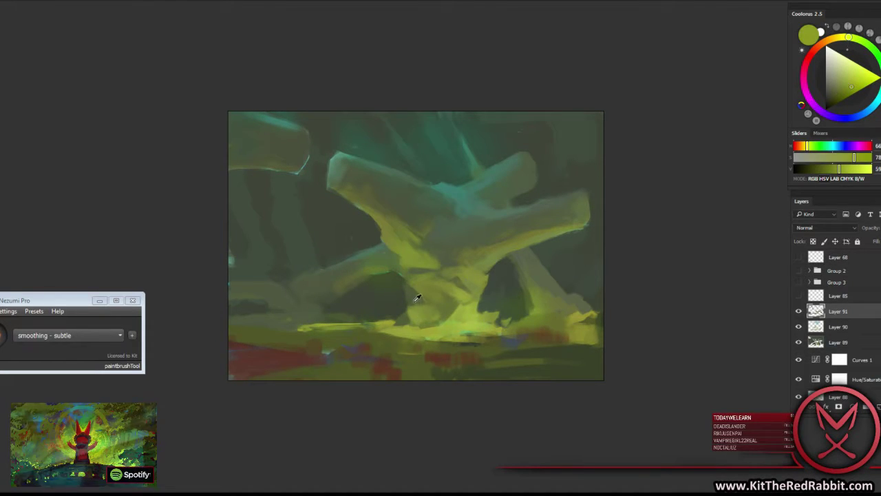
alt+click(416, 304)
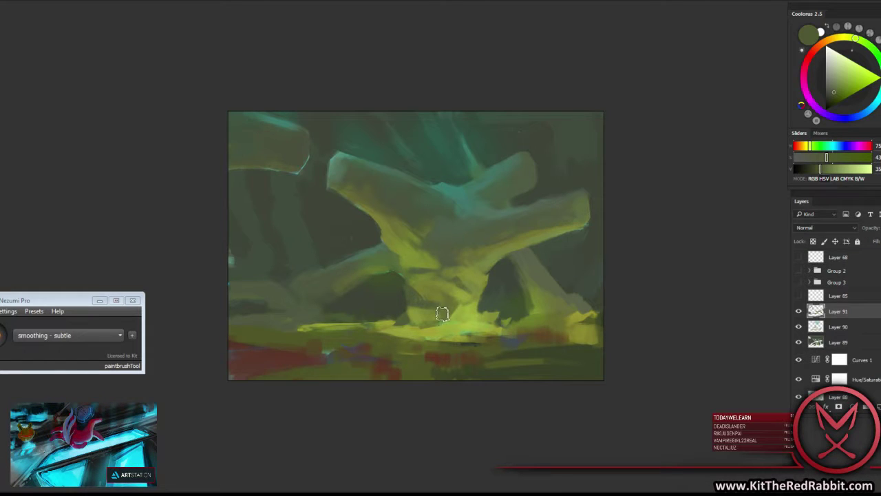
alt+click(444, 317)
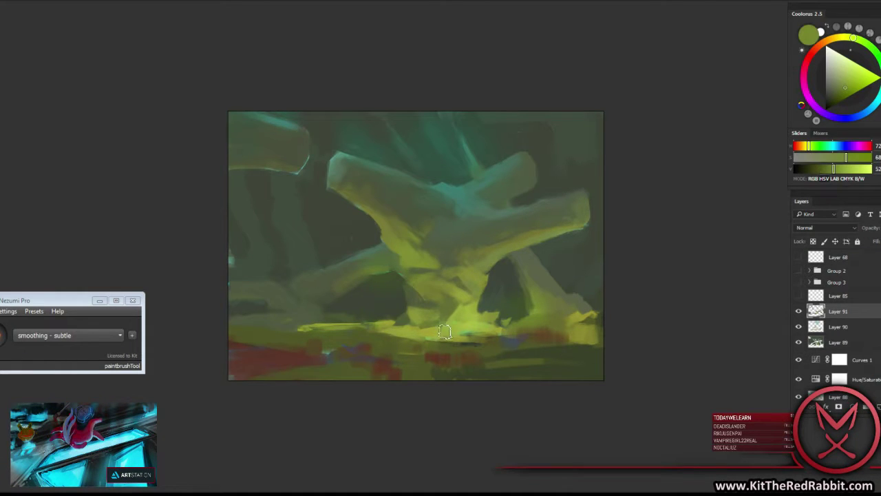
alt+click(450, 319)
alt+click(468, 321)
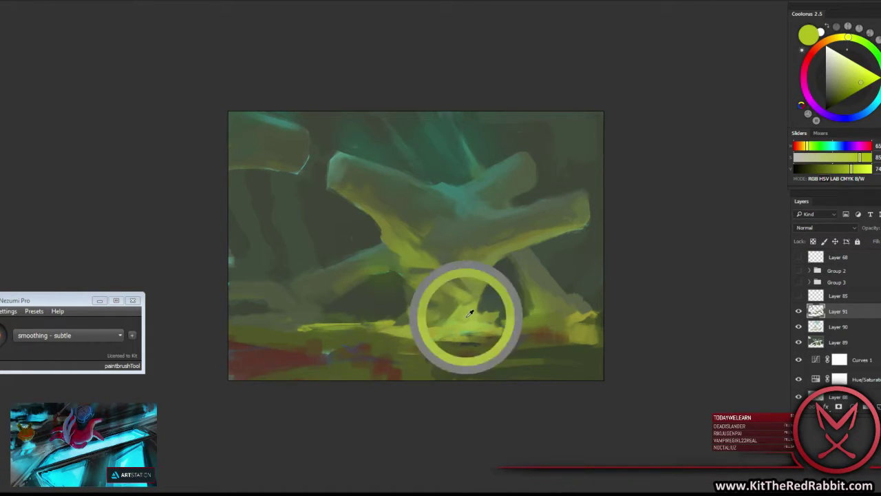
Refine the yellow-green and olive-brown tones at the arch base and ground.
alt+click(462, 313)
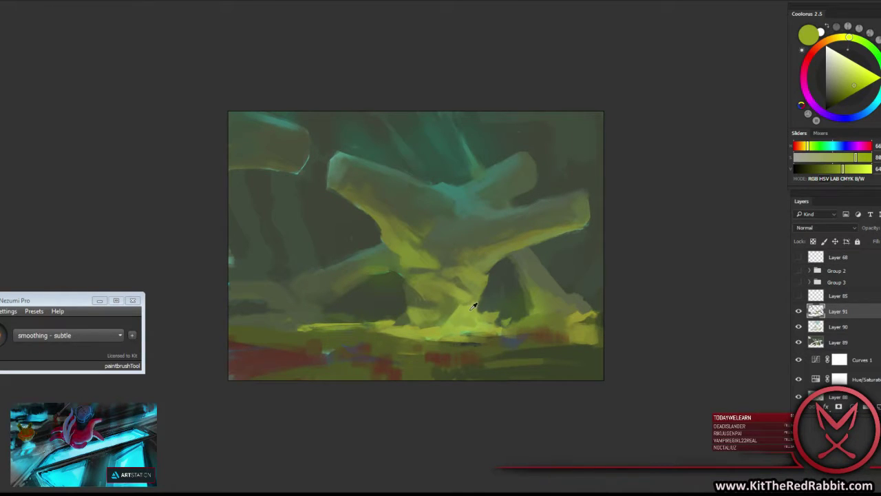
alt+click(473, 305)
alt+click(484, 323)
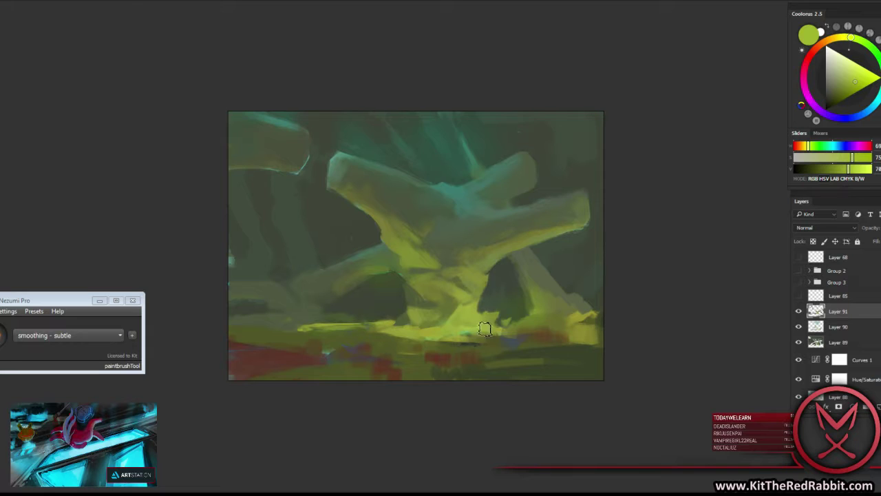
alt+click(485, 320)
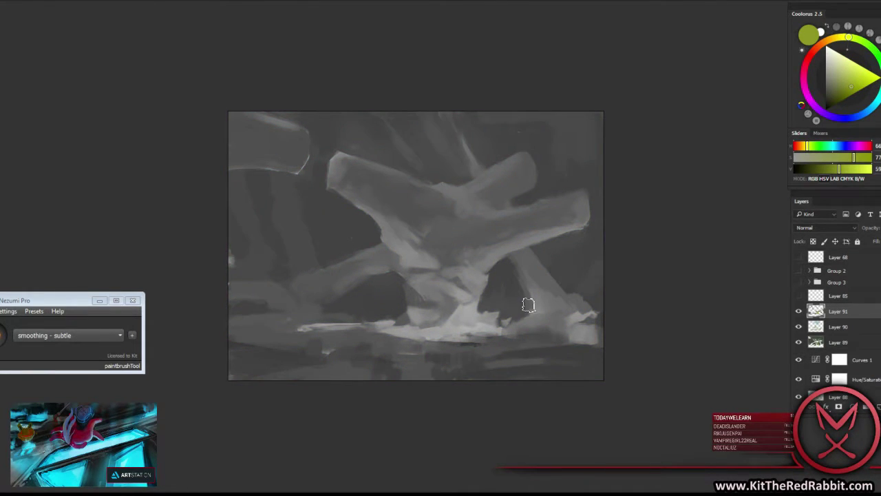
alt+click(468, 325)
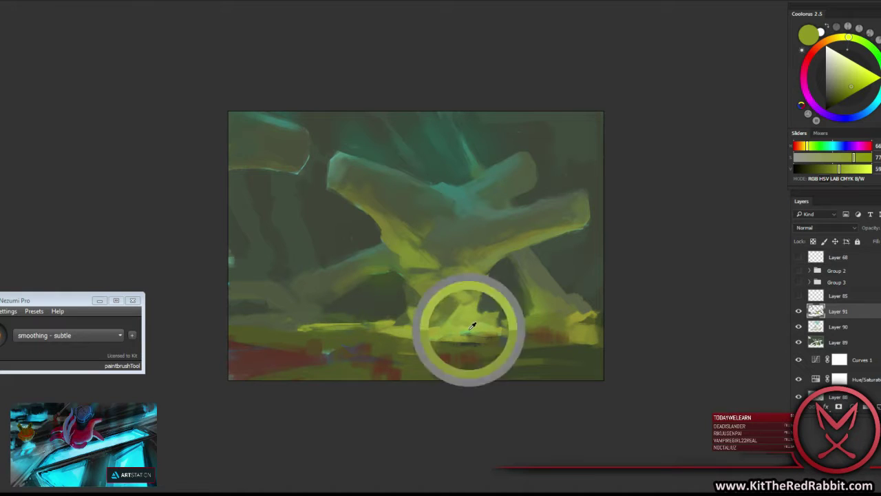
alt+click(492, 336)
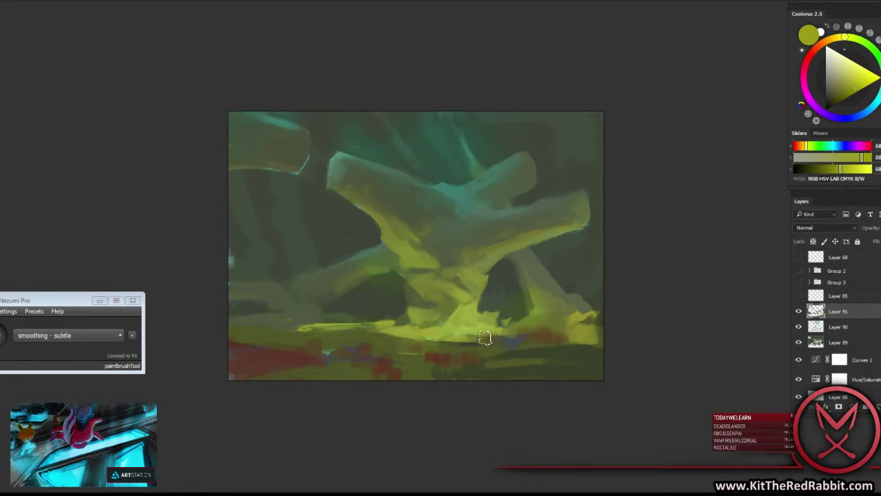
alt+click(486, 338)
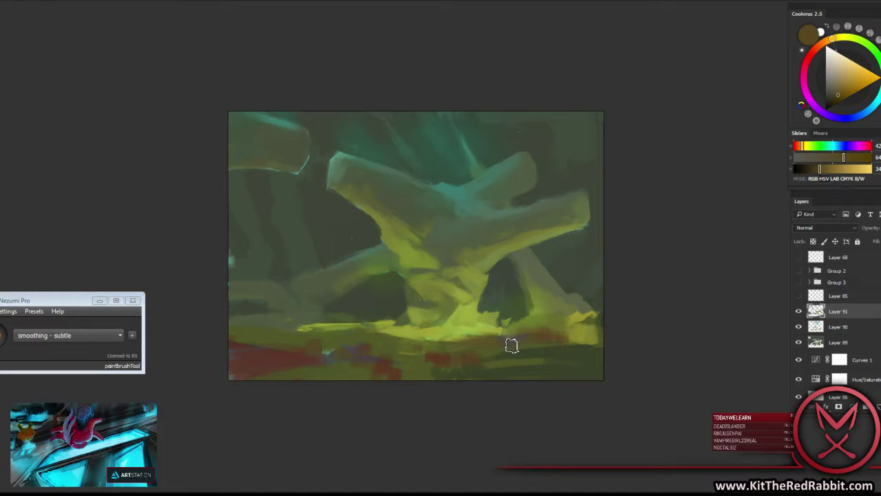
alt+click(511, 342)
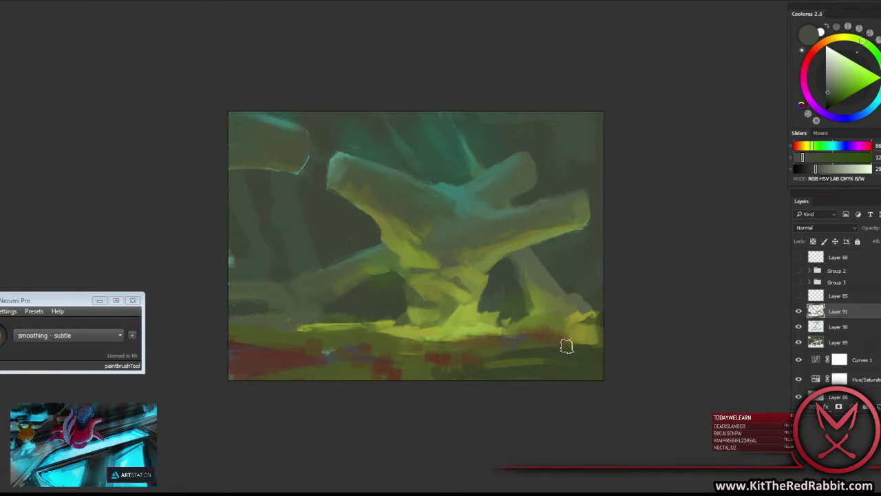
Pick darker saturated and shadow greens from the arch and its right end.
alt+click(401, 287)
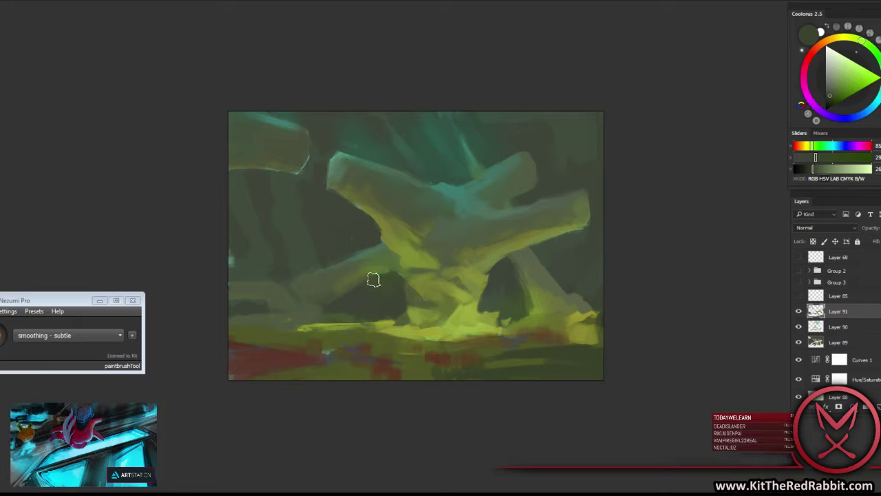
alt+click(376, 267)
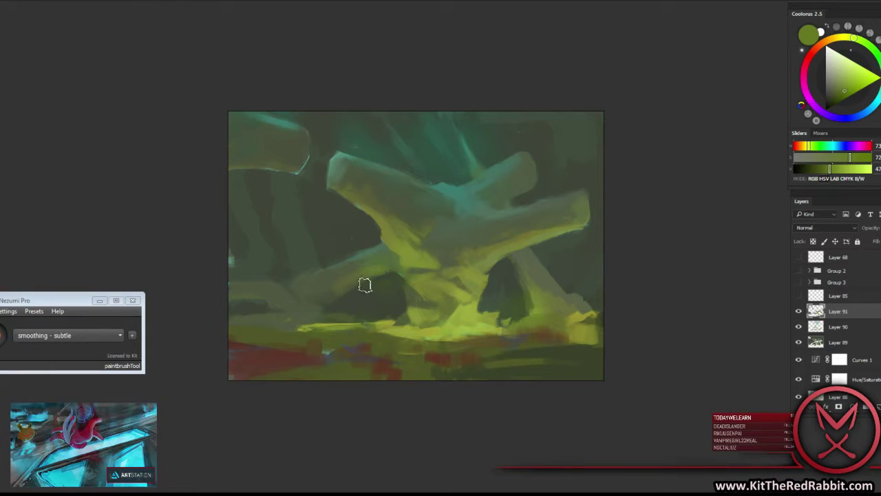
alt+click(388, 282)
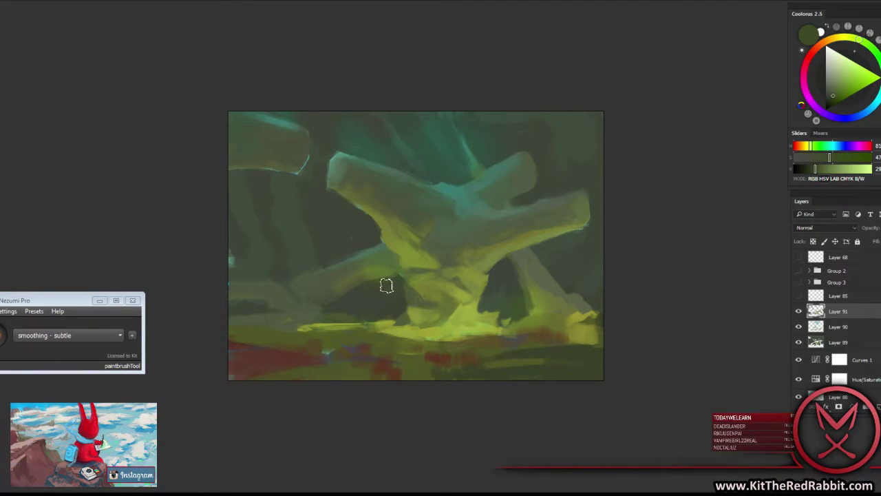
alt+click(552, 223)
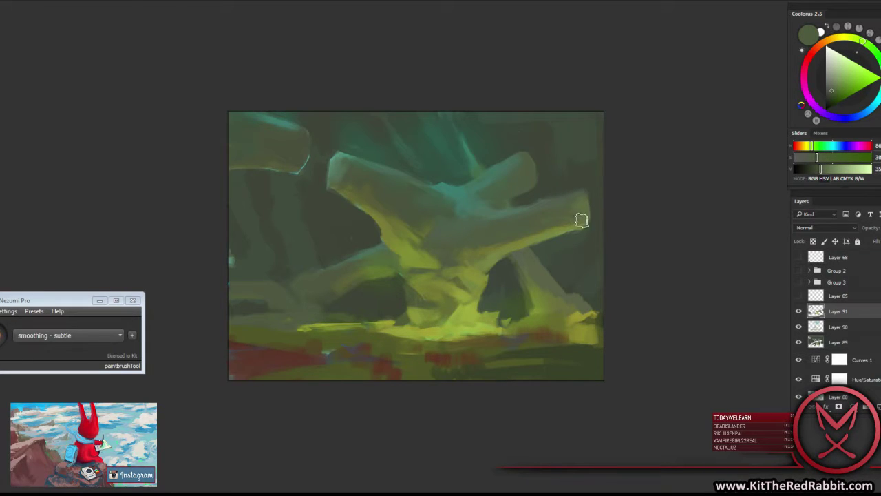
alt+click(504, 216)
Add teal highlights and darker green shading along the top of the arch.
alt+click(449, 187)
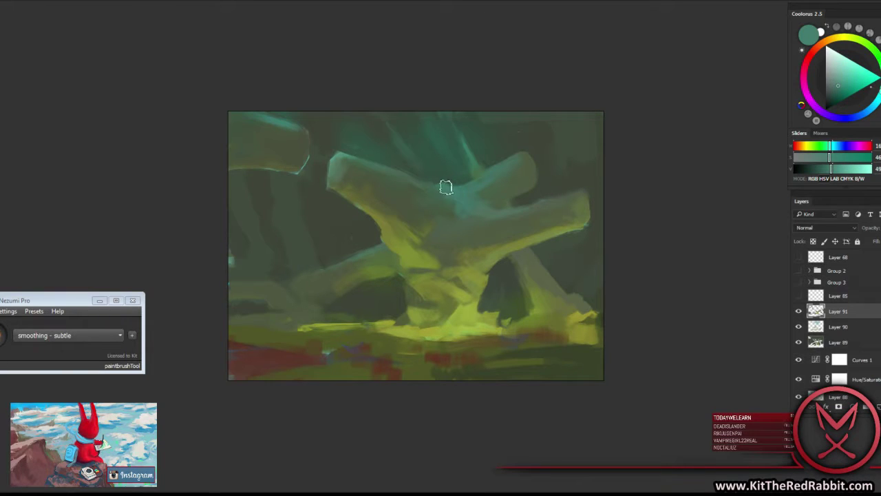
alt+click(447, 184)
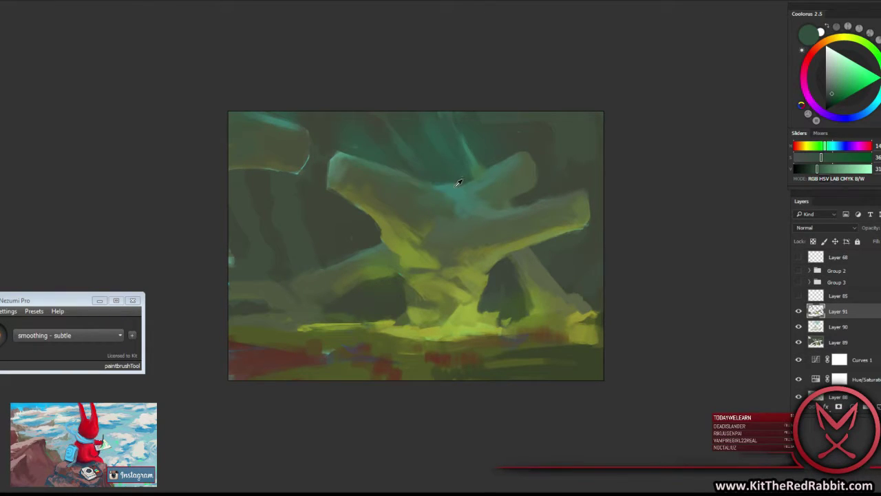
alt+click(456, 185)
alt+click(458, 185)
alt+click(438, 190)
alt+click(452, 190)
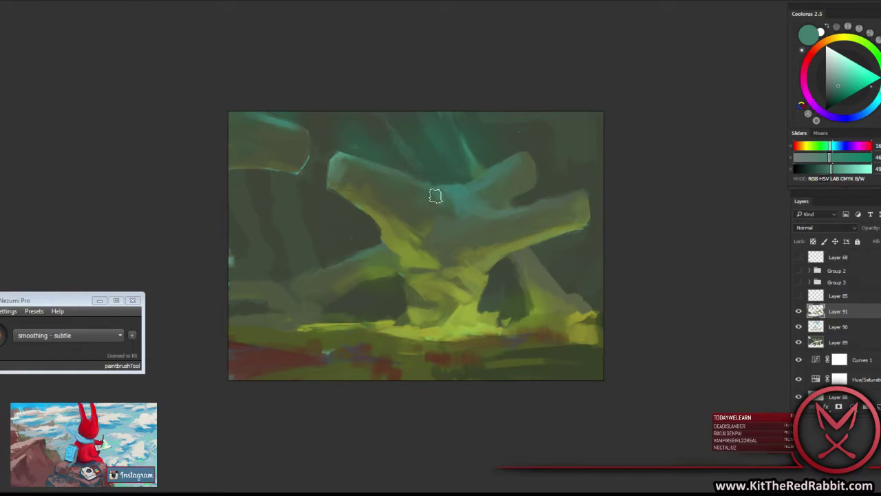
alt+click(434, 193)
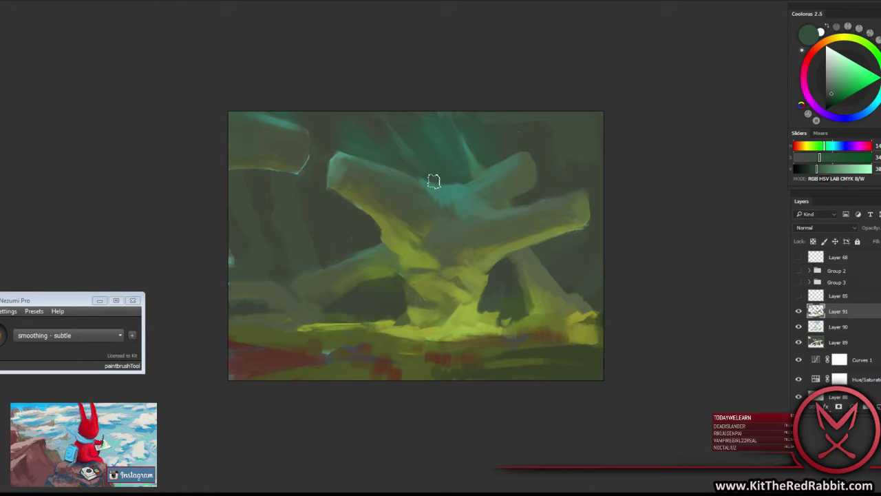
alt+click(474, 172)
alt+click(373, 224)
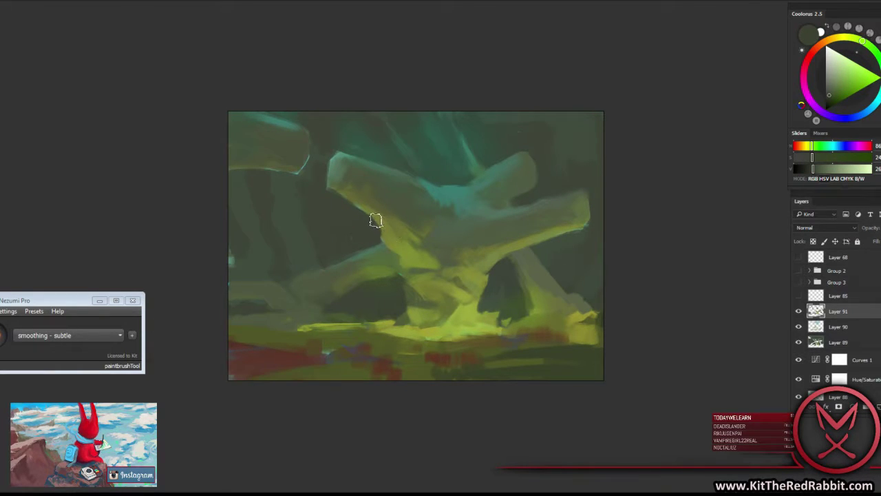
Sample yellow-green and grey-green tones from the arch's left arm.
alt+click(393, 227)
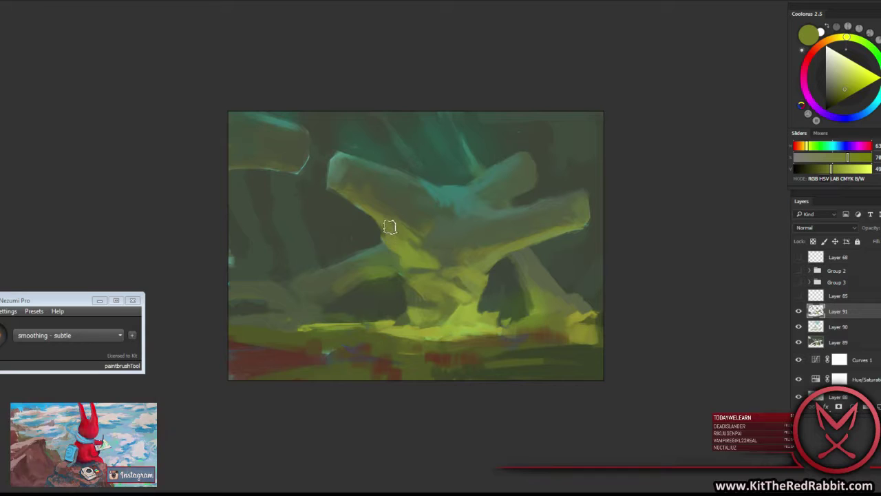
alt+click(372, 209)
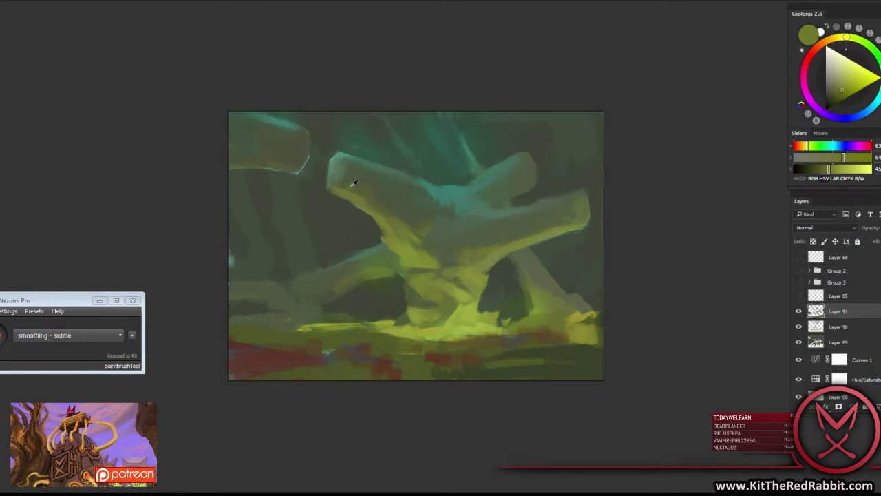
alt+click(351, 183)
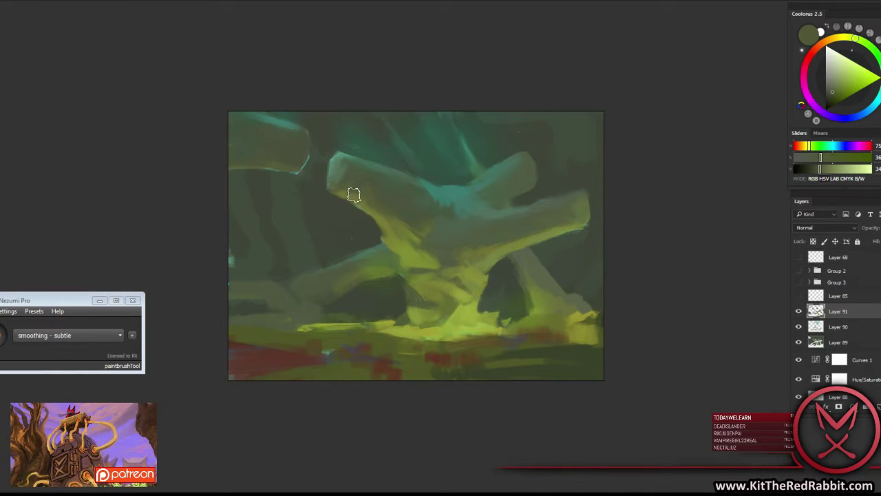
alt+click(363, 196)
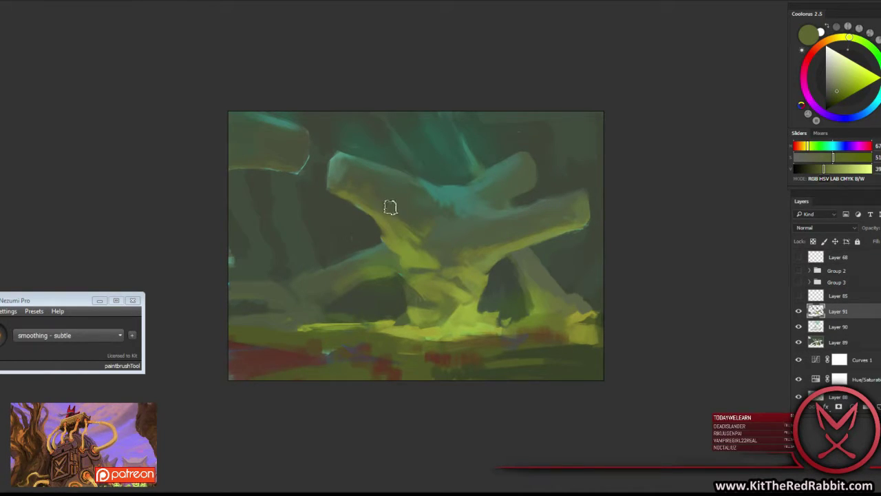
alt+click(361, 184)
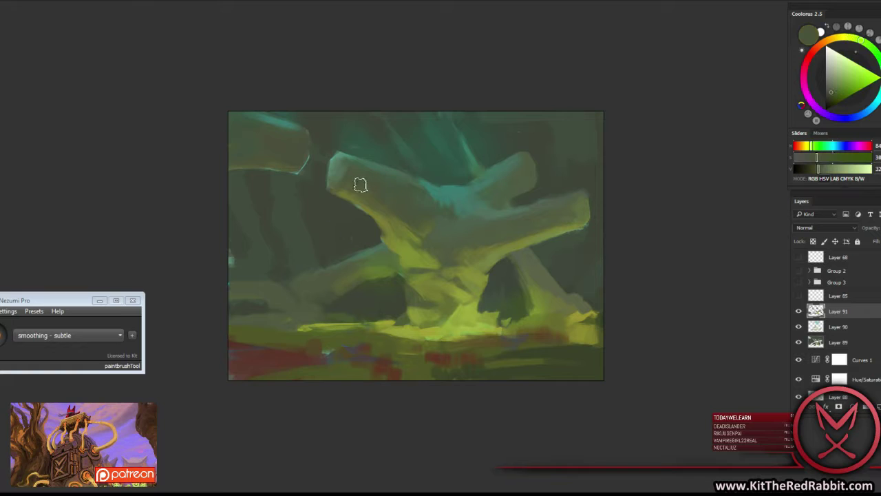
Extend the teal highlight where the branches meet and shade it with darker greens.
alt+click(419, 187)
alt+click(417, 179)
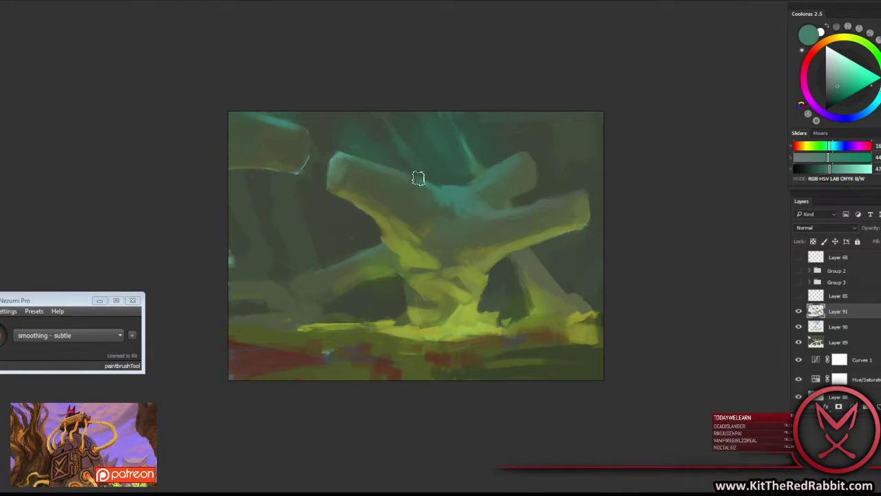
drag(418, 178, 426, 191)
alt+click(425, 196)
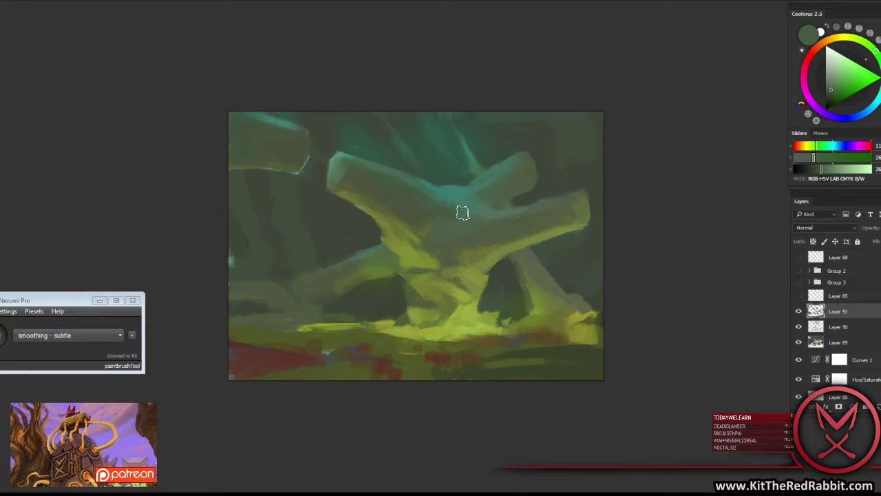
alt+click(457, 195)
alt+click(450, 205)
alt+click(441, 200)
alt+click(454, 181)
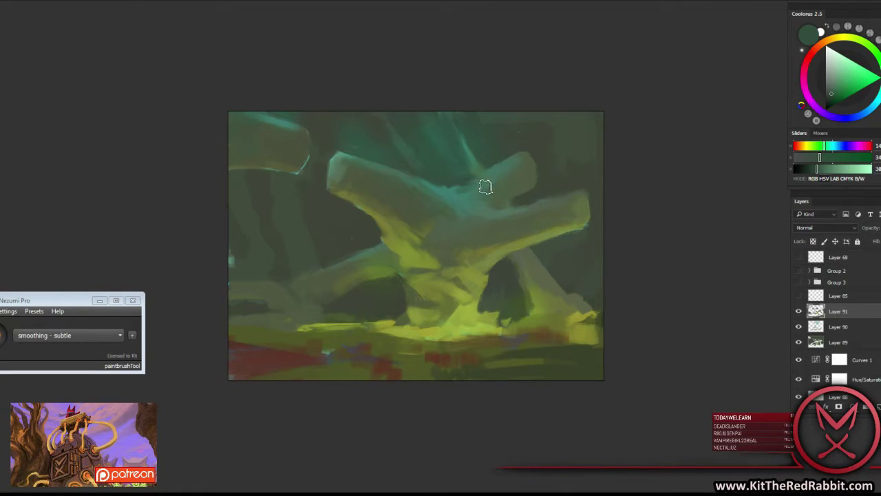
Shade the arch top and upper branch with darker greens and muted teal.
alt+click(452, 194)
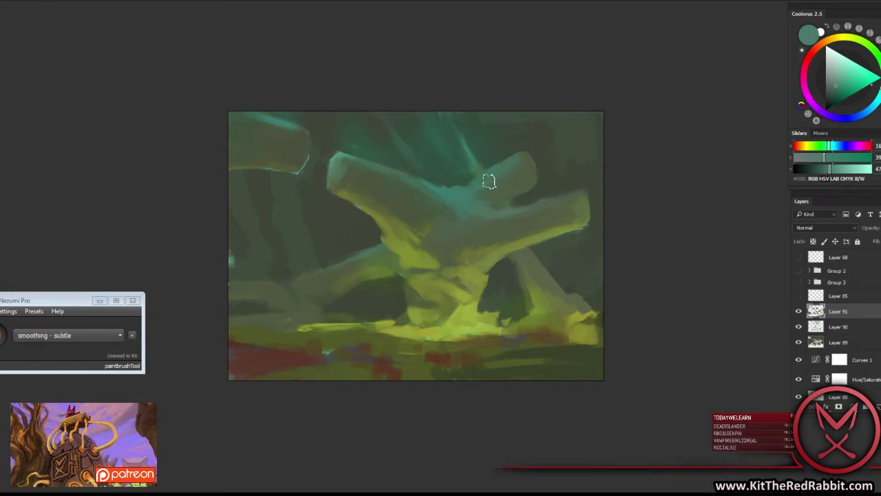
alt+click(468, 182)
alt+click(473, 170)
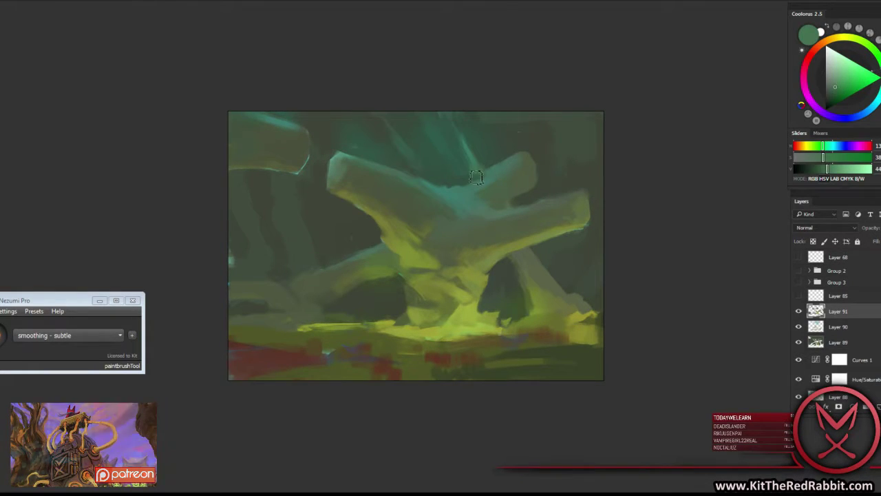
alt+click(511, 150)
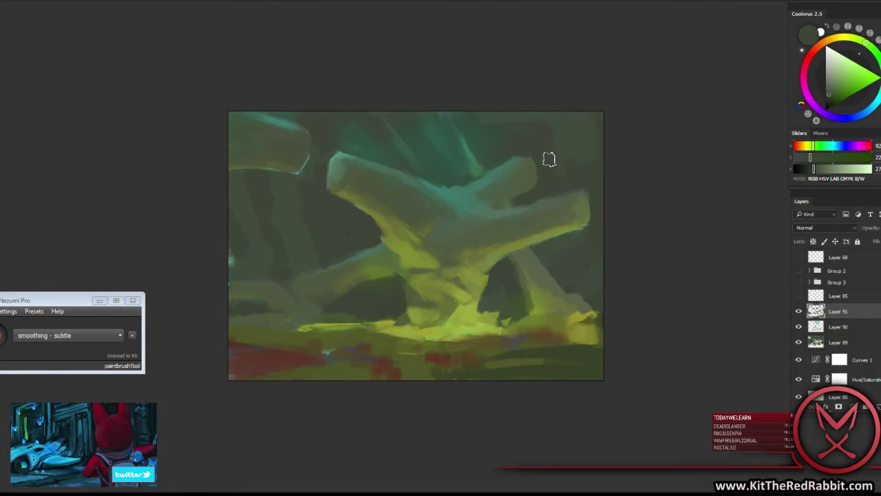
alt+click(503, 174)
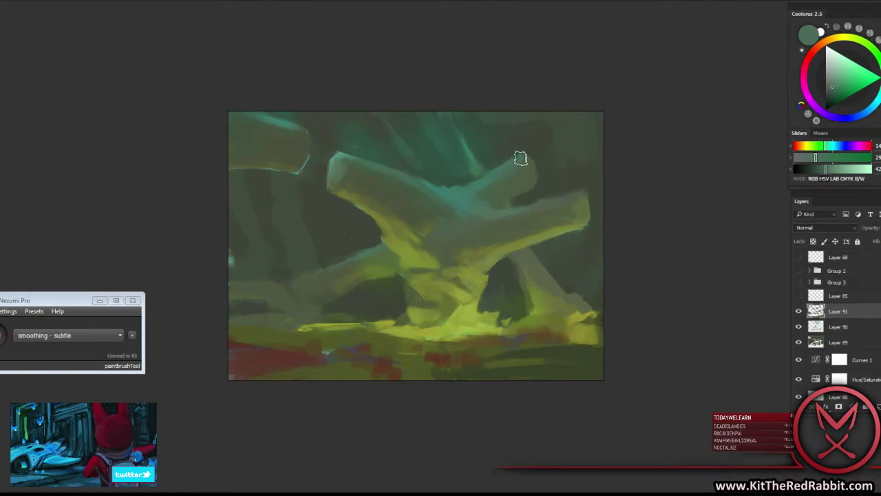
alt+click(521, 152)
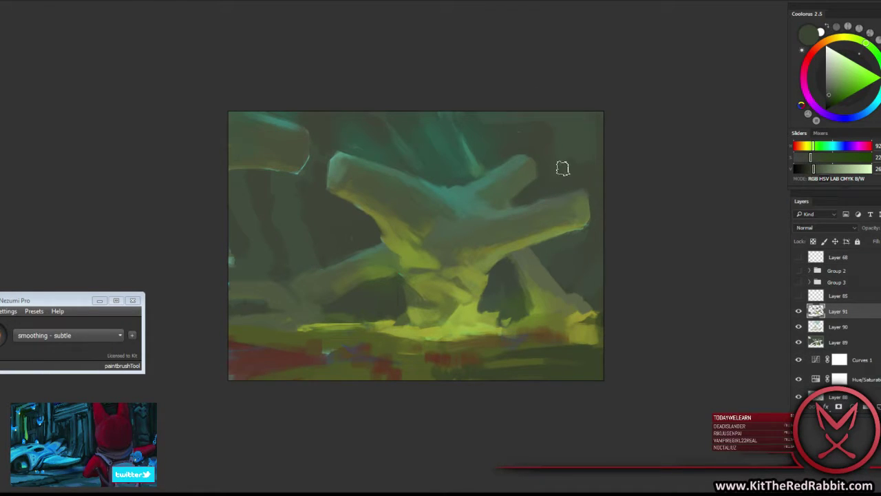
Refine the right limb with grey-greens of varying saturation and sample the centre green.
alt+click(492, 200)
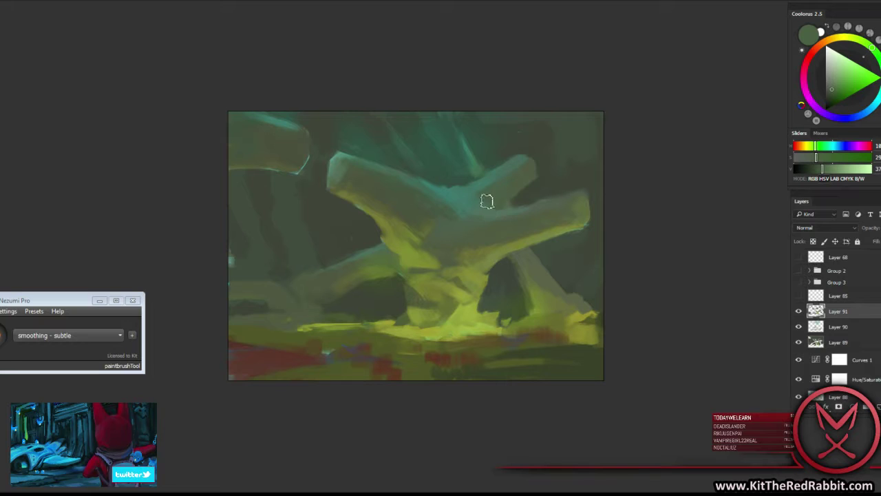
alt+click(475, 199)
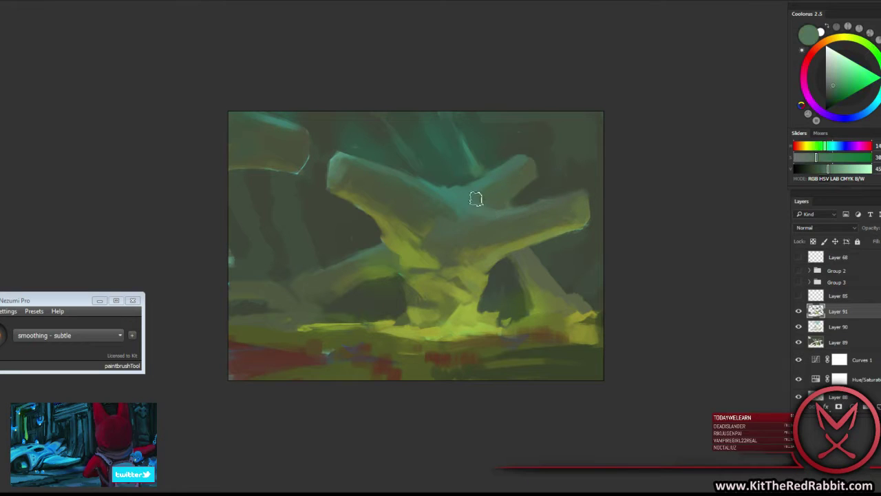
alt+click(520, 208)
alt+click(561, 191)
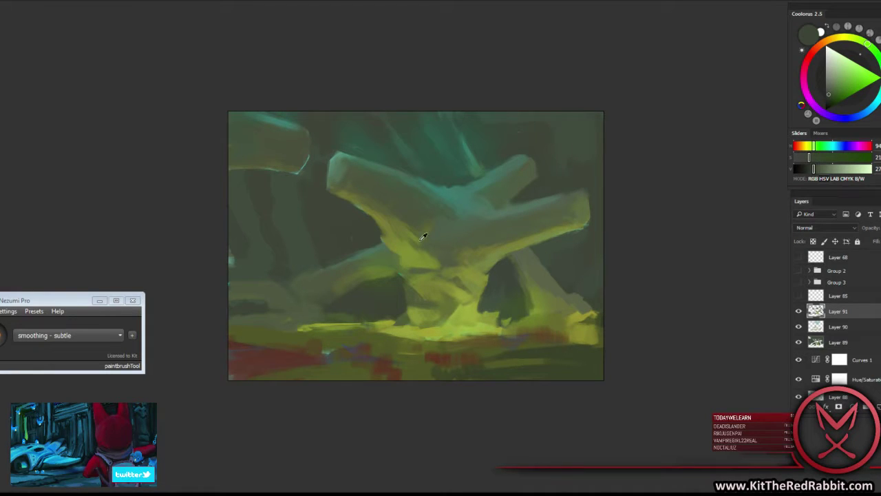
alt+click(393, 247)
alt+click(385, 241)
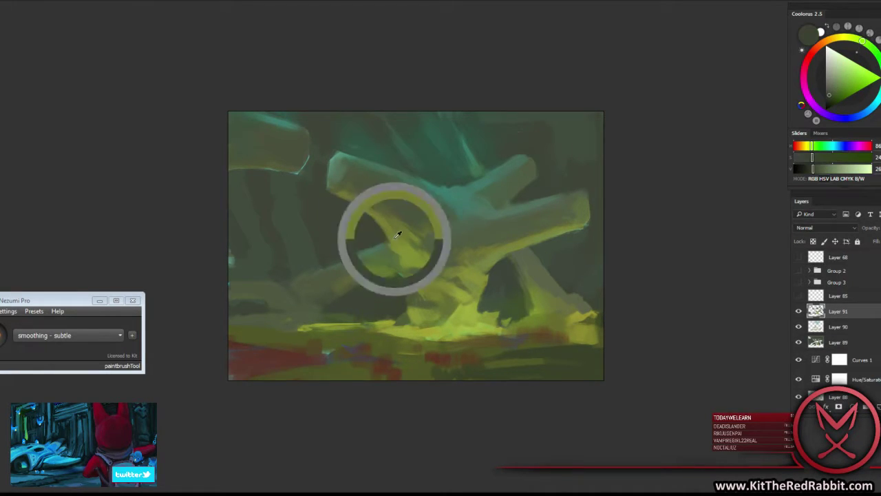
Paint a dark grey-green shadow under the arch's right side.
alt+click(383, 250)
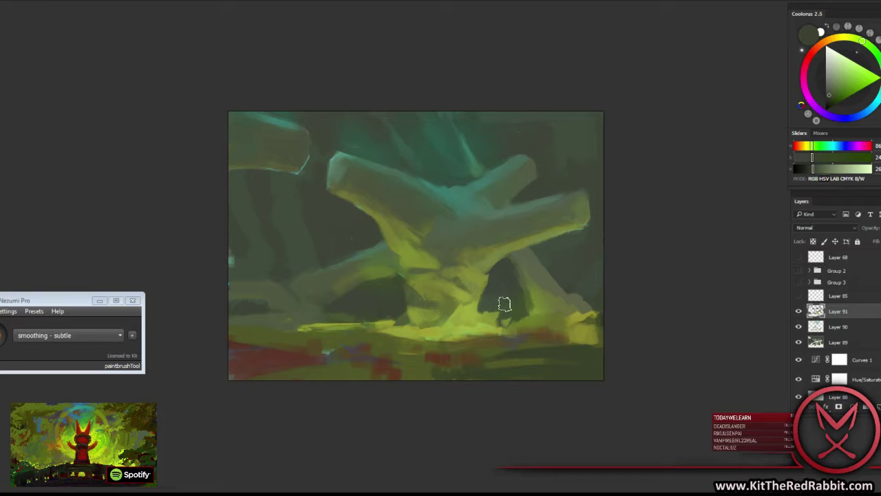
alt+click(531, 136)
alt+click(495, 281)
click(829, 98)
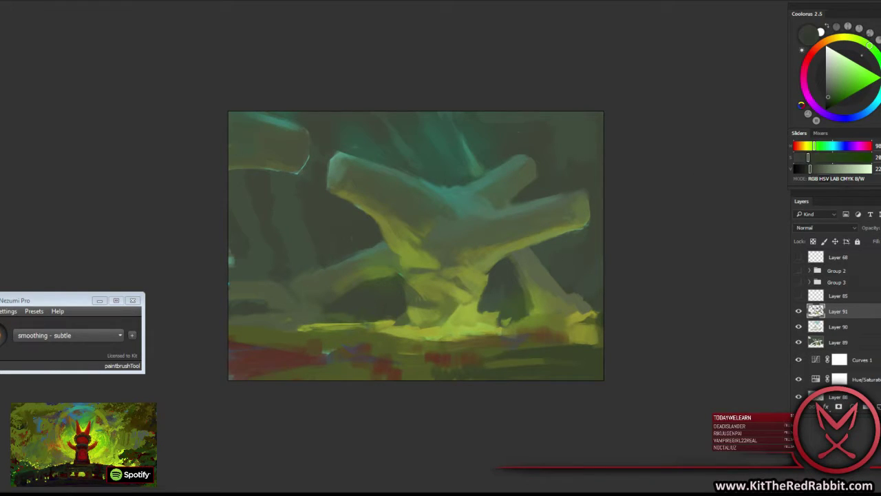
alt+click(499, 267)
drag(497, 275, 492, 292)
Alternate between the dark shadow green and olive tones beside the shadow.
alt+click(502, 266)
alt+click(495, 297)
alt+click(525, 280)
alt+click(509, 265)
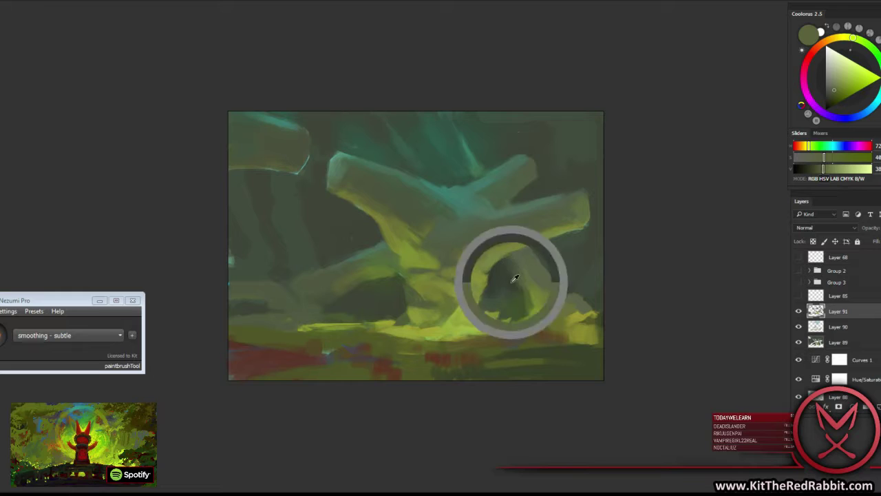
alt+click(509, 262)
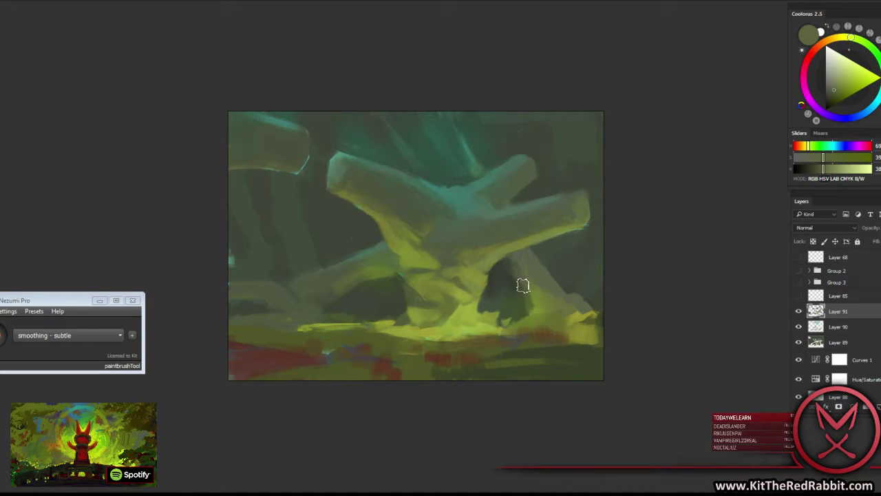
alt+click(516, 280)
alt+click(523, 295)
alt+click(511, 291)
Darken the area below the arch's trunk with a saturated dark green.
alt+click(508, 294)
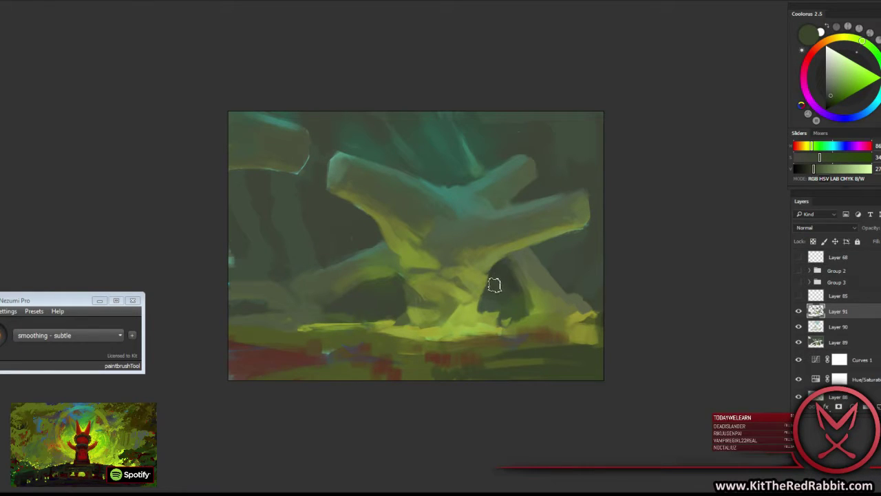
alt+click(509, 278)
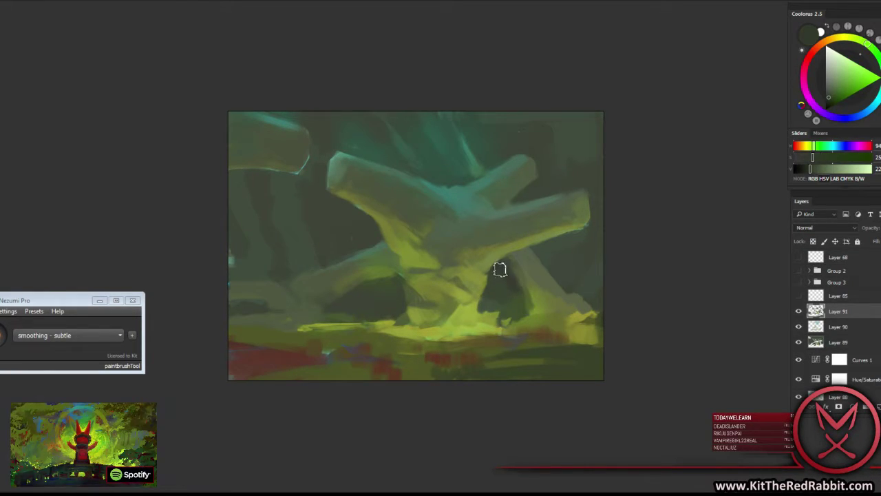
alt+click(503, 282)
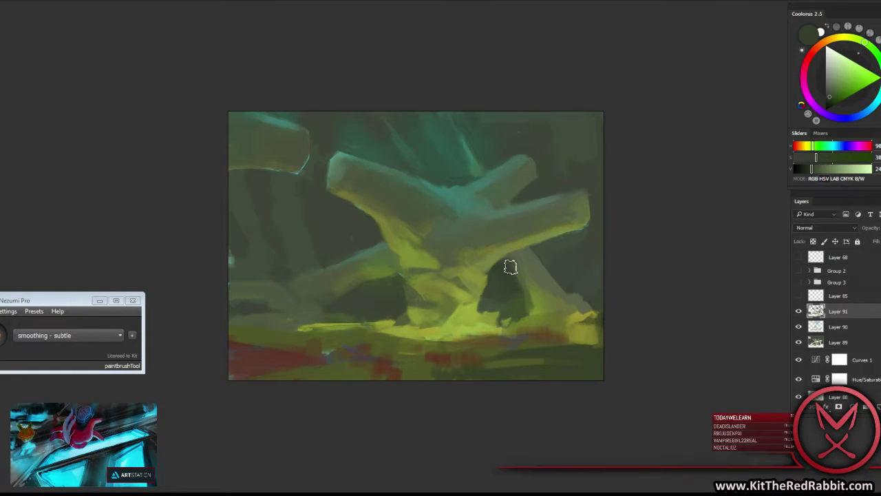
alt+click(520, 267)
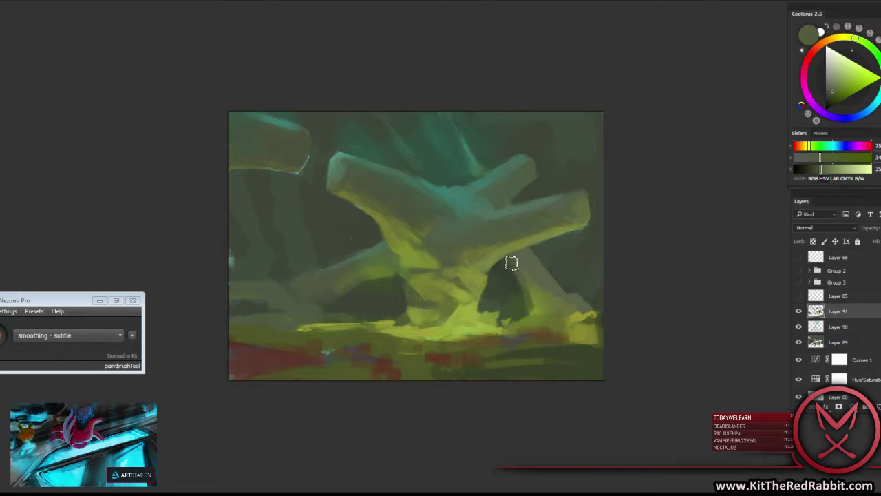
alt+click(512, 271)
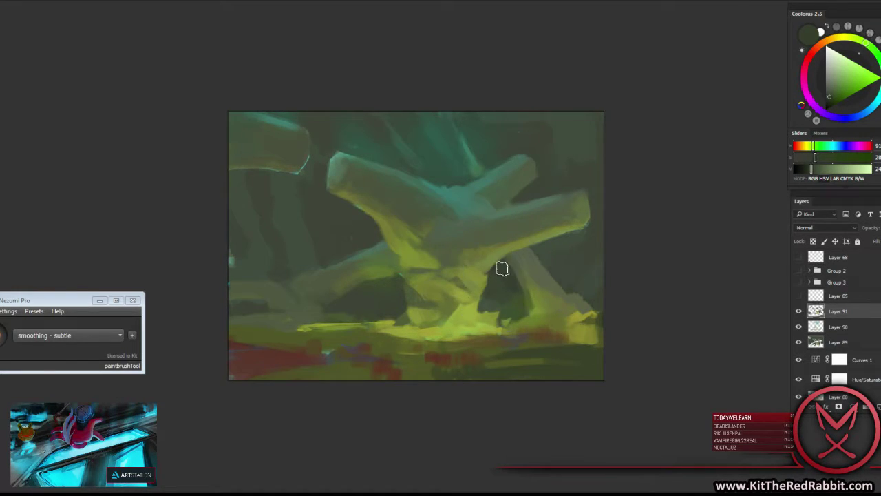
alt+click(503, 268)
drag(393, 289, 368, 294)
Mute the yellow glow with an olive stroke, then sample darker muted greens.
alt+click(367, 272)
drag(337, 298, 390, 272)
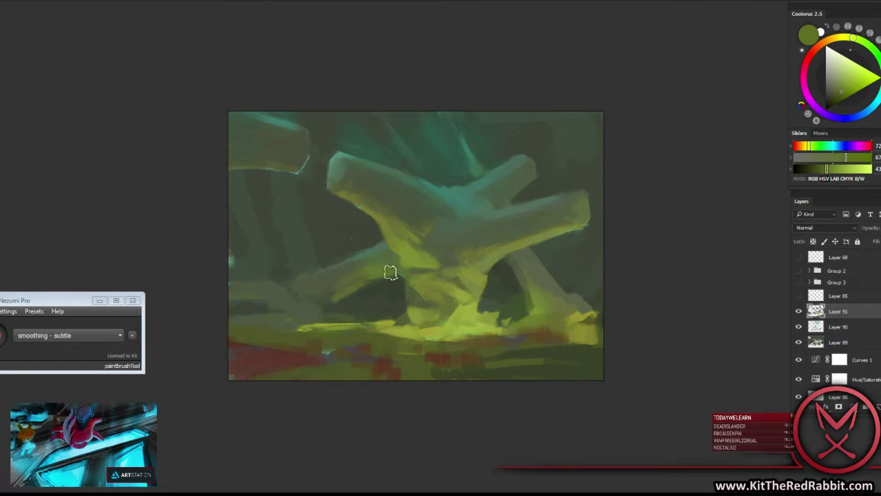
alt+click(346, 270)
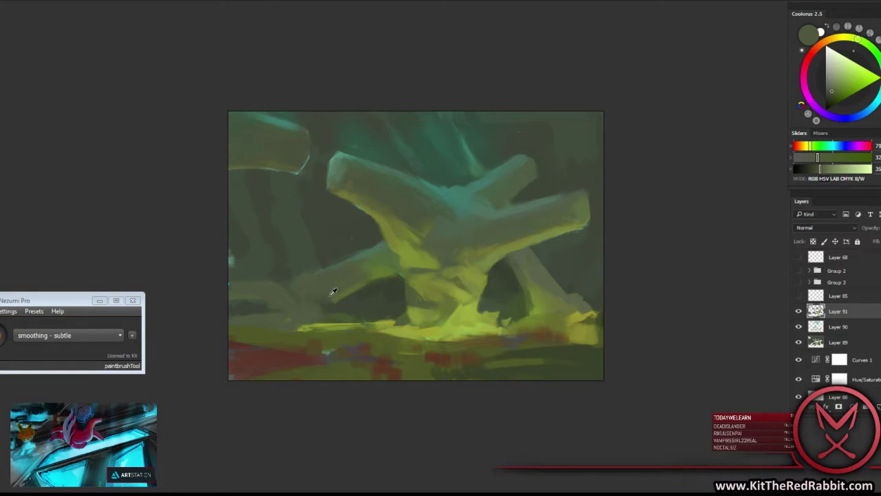
alt+click(349, 301)
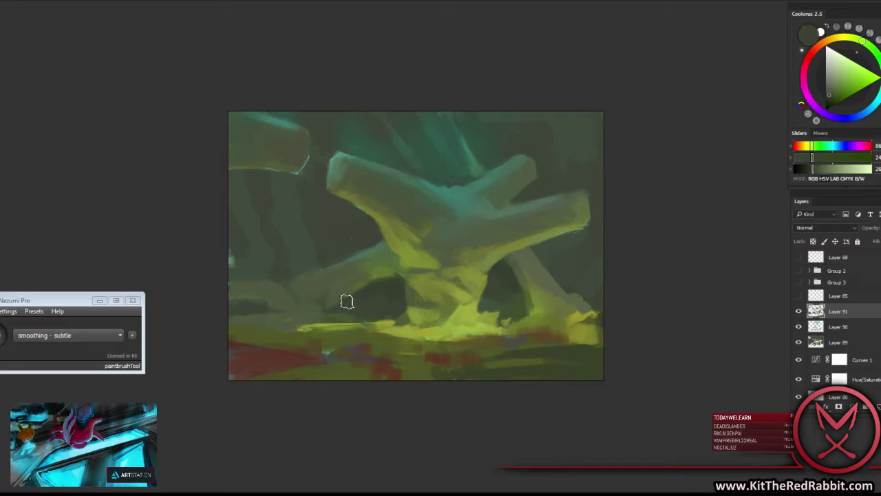
alt+click(375, 291)
alt+click(545, 249)
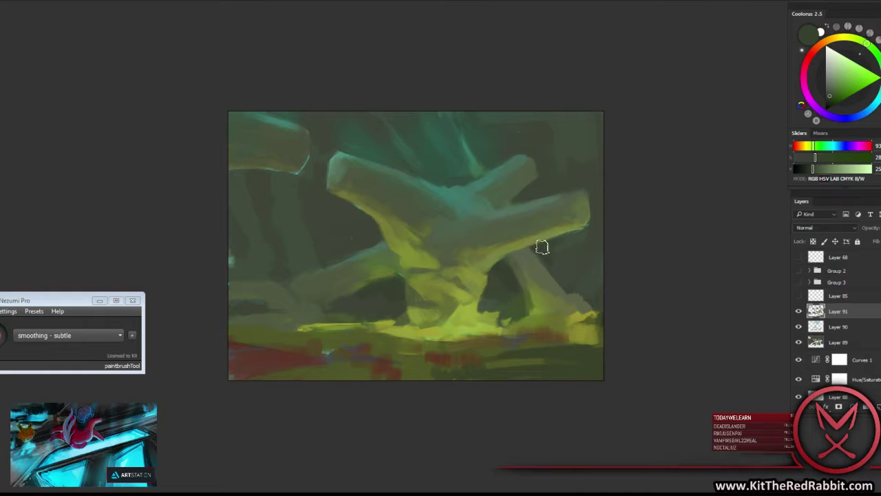
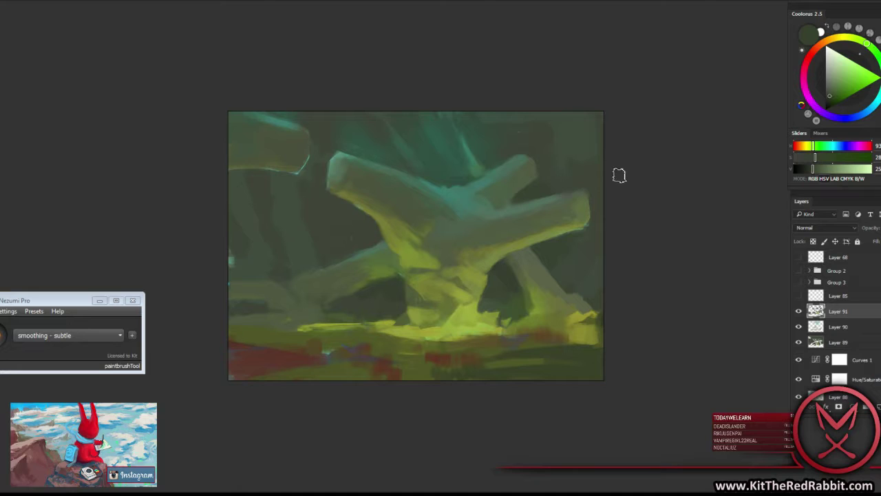
Sample darker and muted greens to brush shadows beneath the right branch's arms.
alt+click(365, 258)
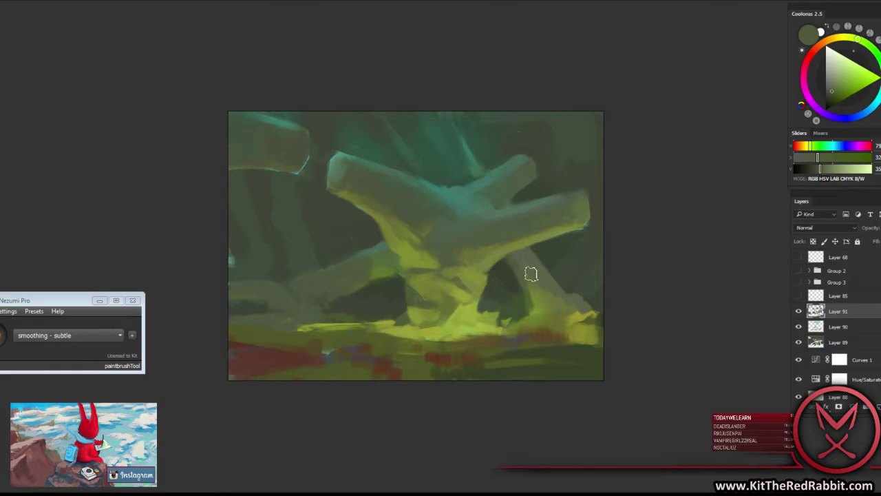
alt+click(539, 246)
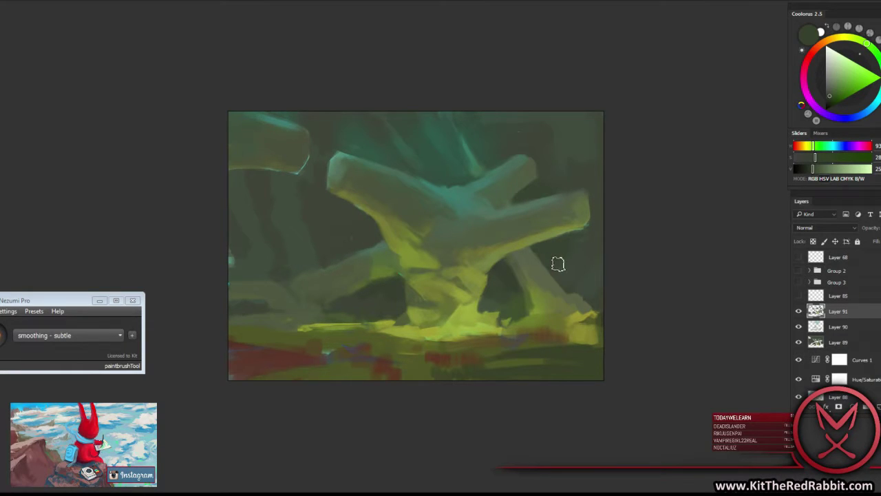
key(ctrl+y)
alt+click(491, 305)
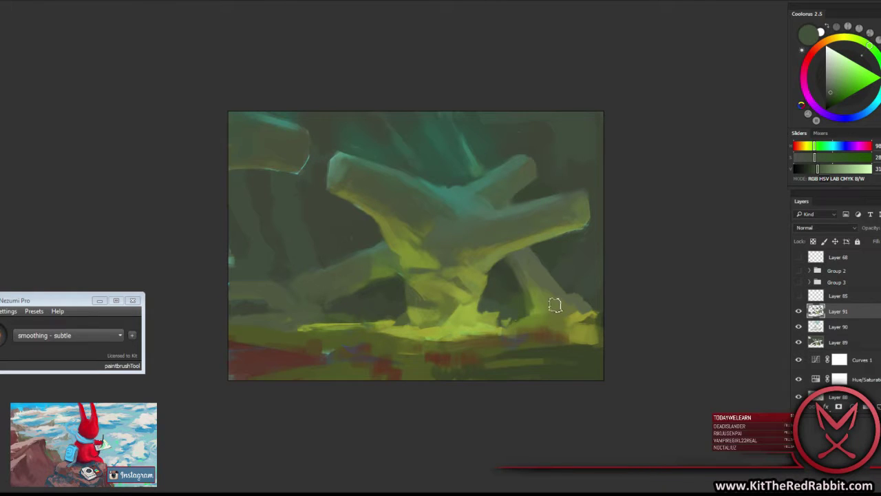
alt+click(581, 306)
alt+click(571, 314)
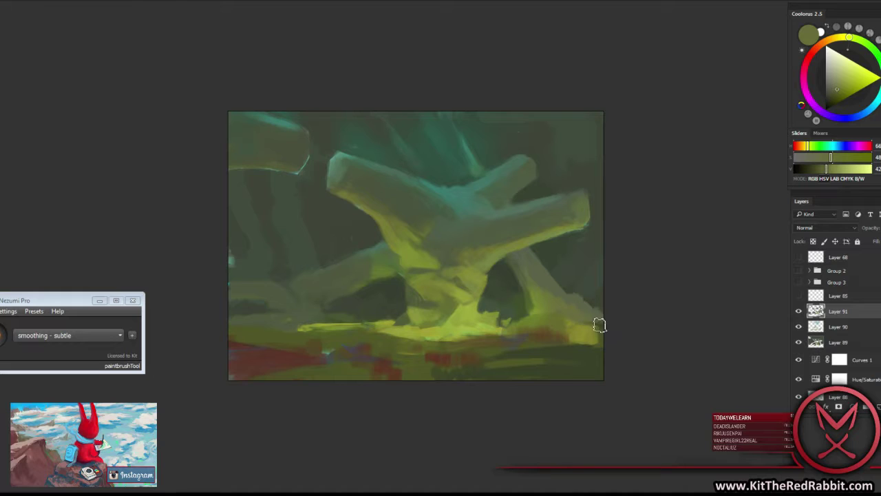
alt+click(581, 306)
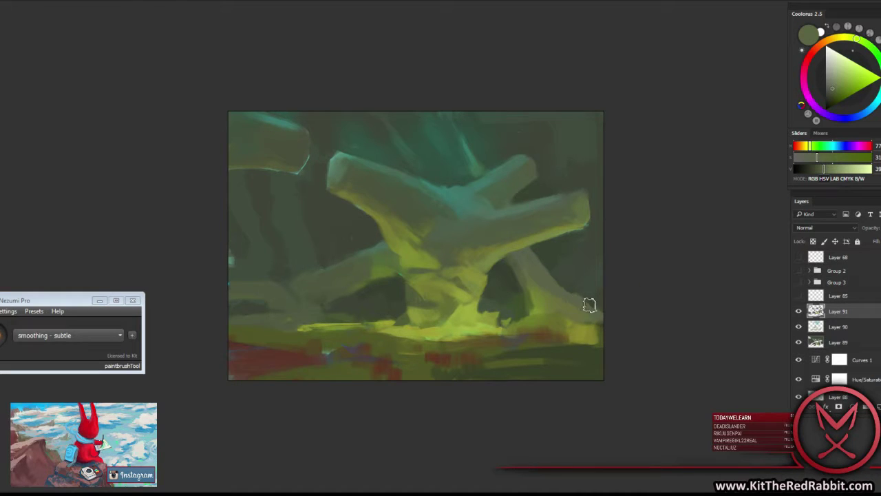
alt+click(571, 289)
Deepen the shadowed root hollows with dark olive, teal mist and yellow-green samples.
alt+click(487, 207)
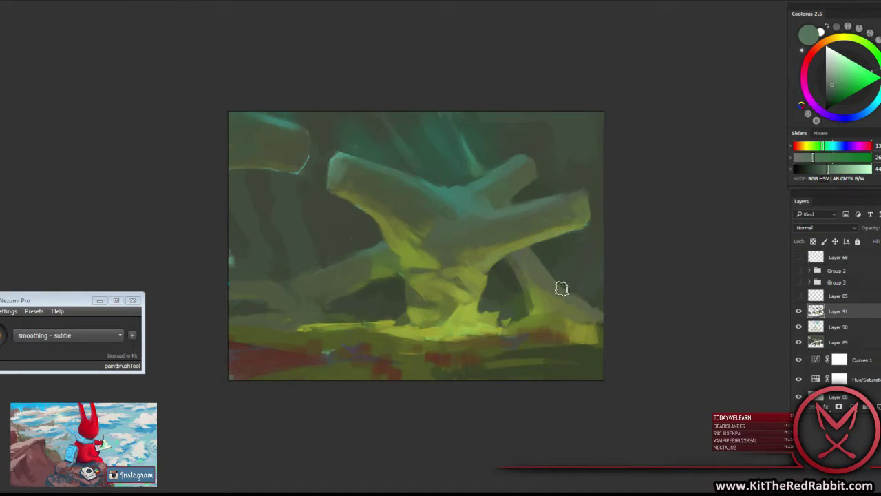
alt+click(602, 308)
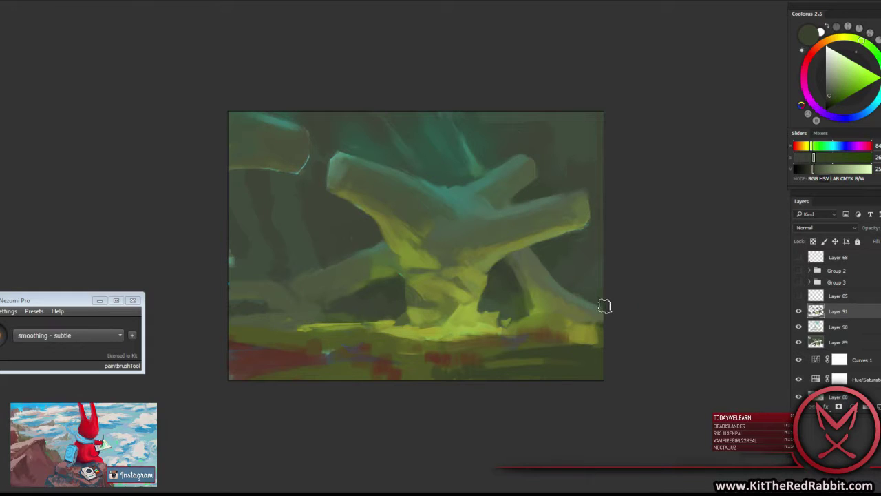
alt+click(303, 282)
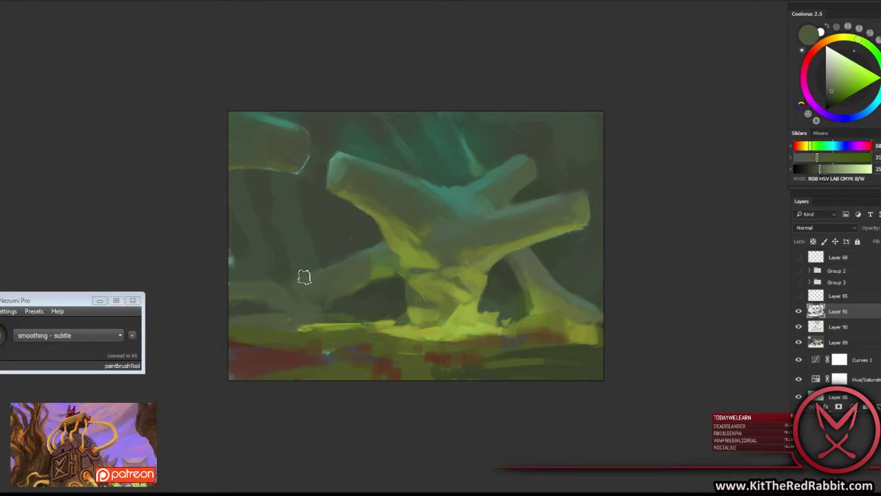
alt+click(451, 188)
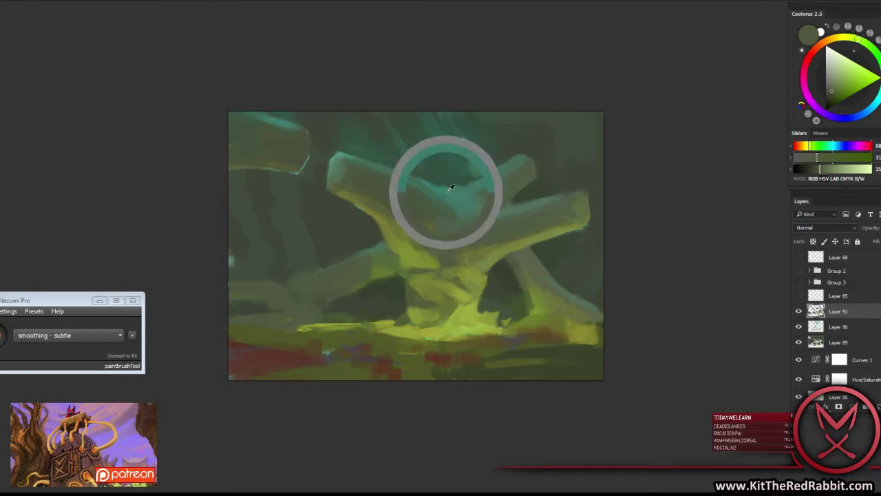
alt+click(320, 277)
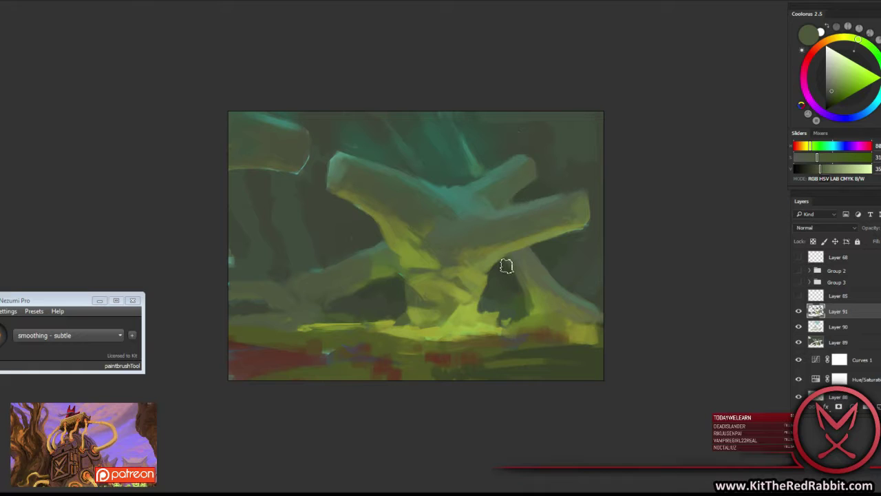
click(499, 294)
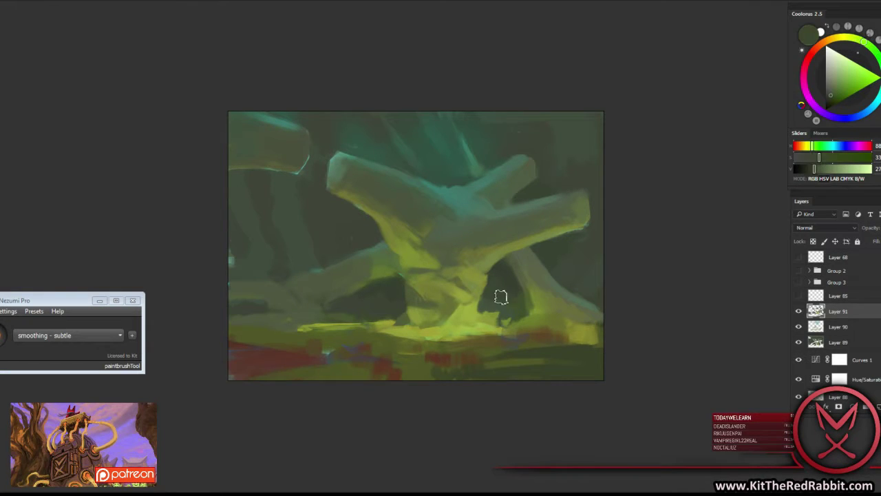
drag(492, 292, 485, 282)
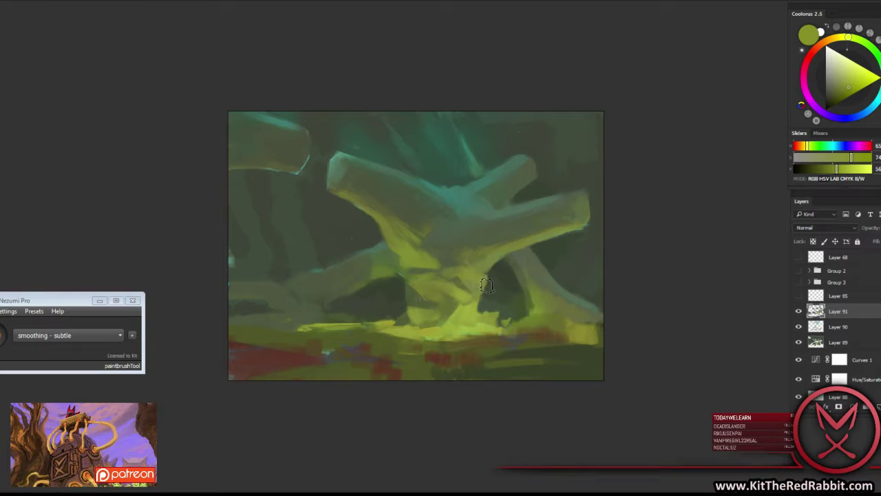
Alternate dark grey-green and bright yellow-green strokes at the lit trunk base.
alt+click(487, 282)
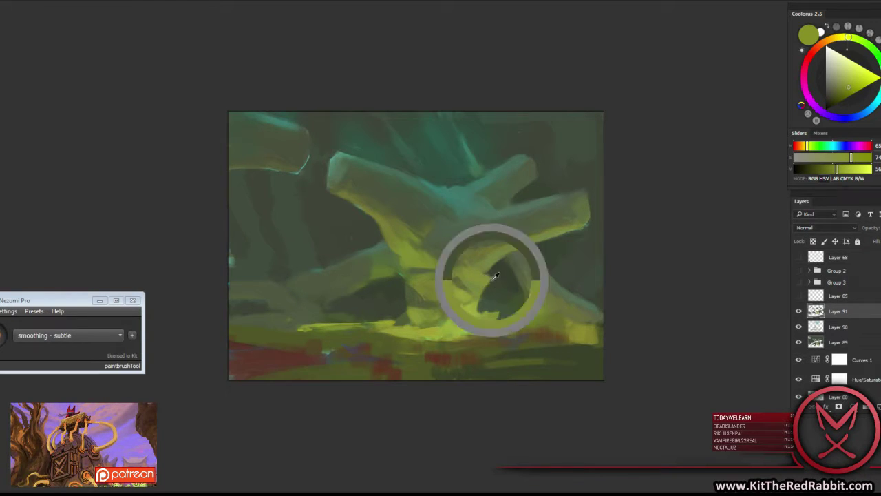
alt+click(465, 283)
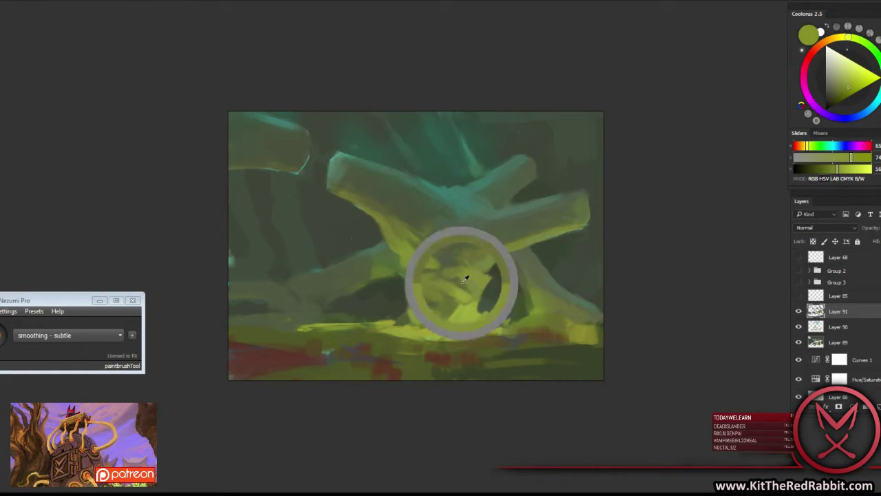
alt+click(469, 270)
alt+click(459, 279)
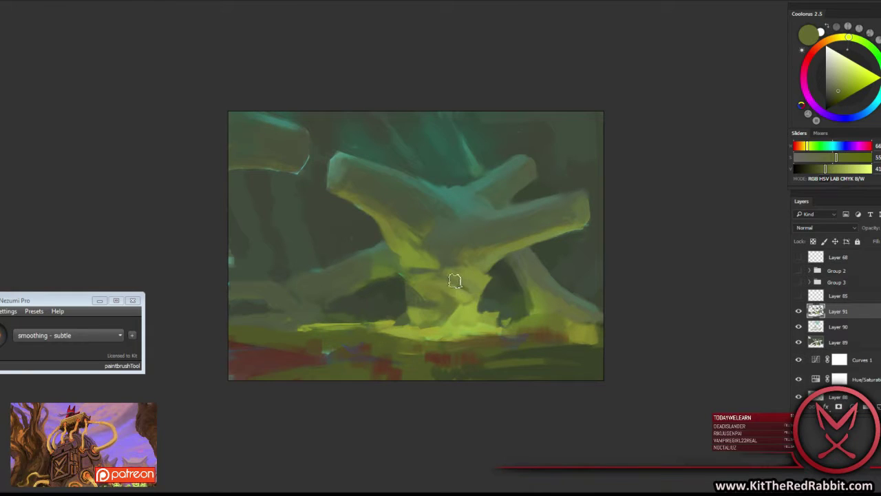
alt+click(451, 276)
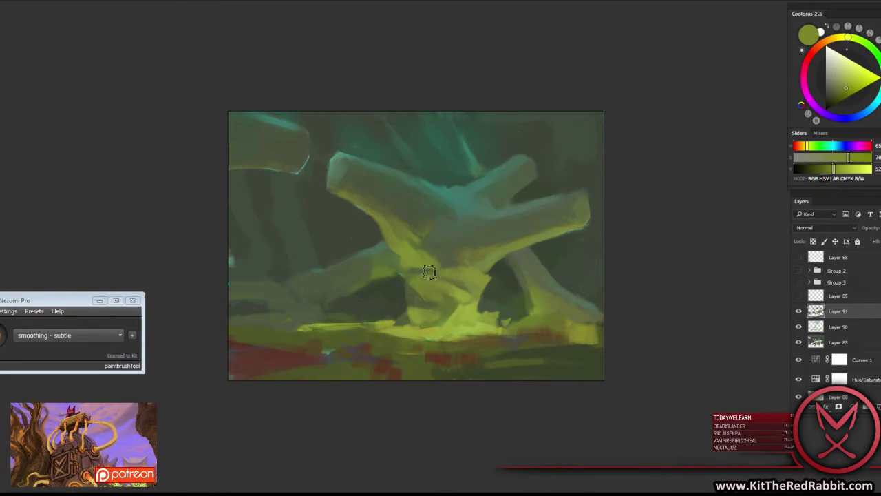
alt+click(442, 265)
alt+click(448, 269)
alt+click(484, 267)
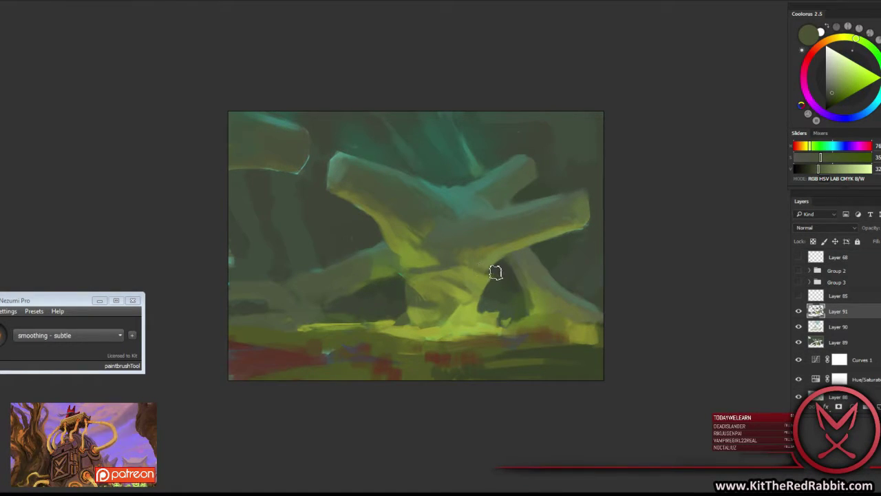
Paint olive and olive-yellow tones into the roots near the ground.
alt+click(481, 263)
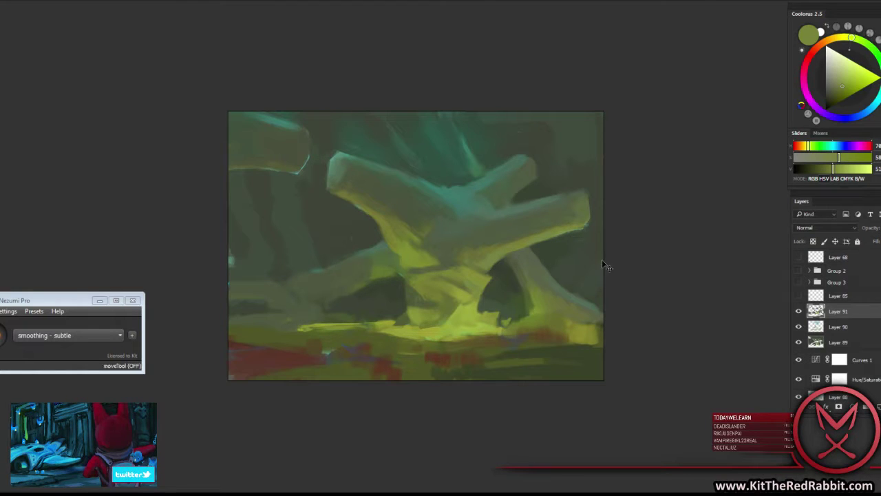
alt+click(434, 245)
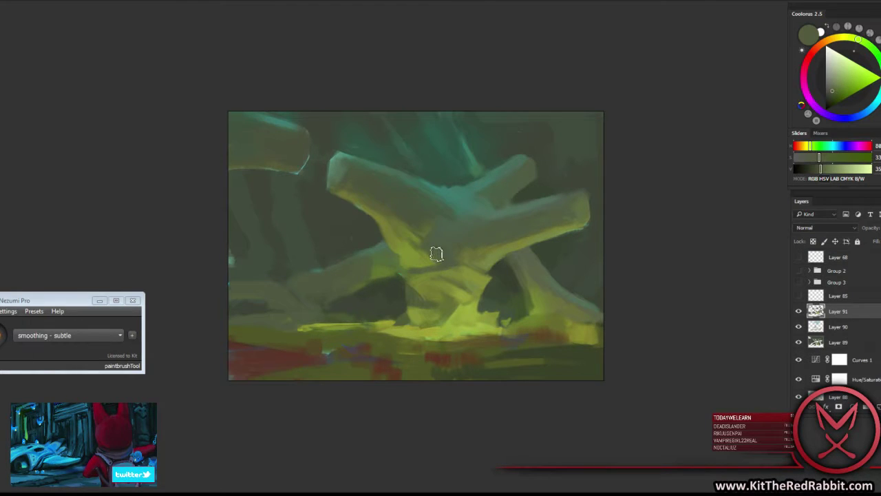
alt+click(442, 205)
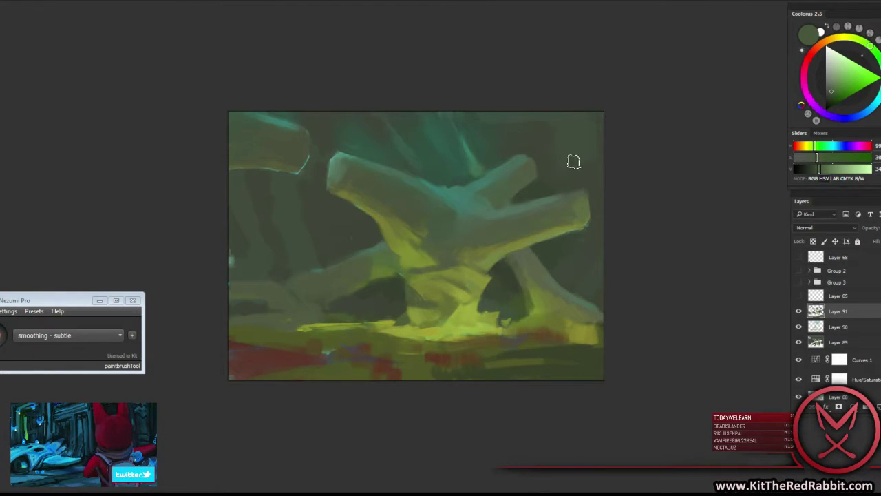
alt+click(238, 369)
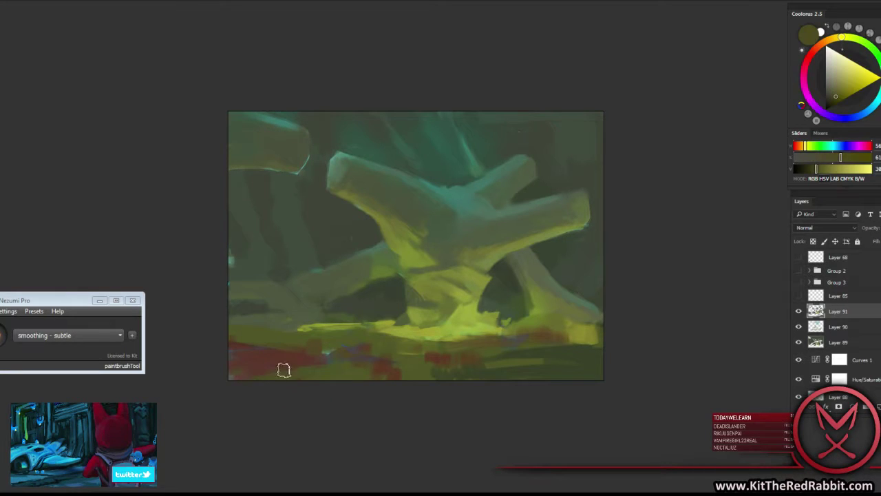
alt+click(279, 364)
alt+click(561, 365)
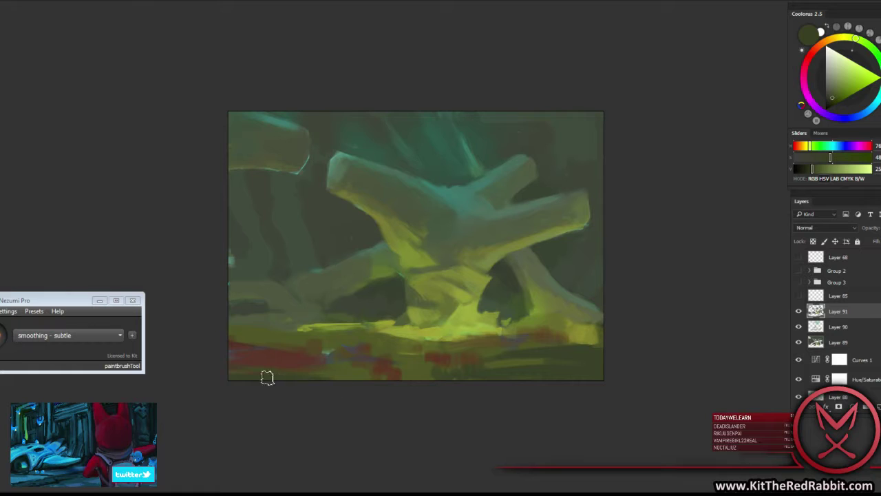
Check values in greyscale and compare the painting with Layer 91 hidden and shown.
key(ctrl+y)
click(798, 314)
click(799, 312)
Shape lit yellow-green root strokes under the trunk with darker olive accents.
alt+click(393, 284)
alt+click(404, 252)
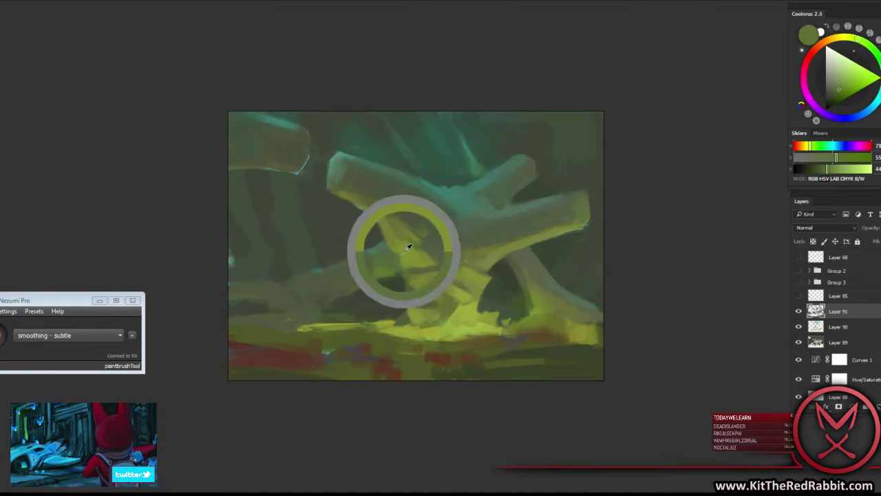
alt+click(439, 332)
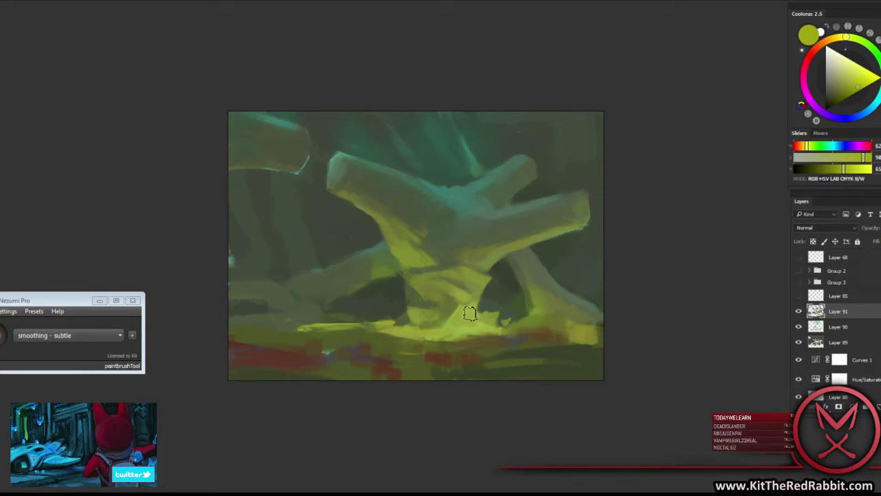
alt+click(431, 323)
alt+click(434, 325)
alt+click(427, 306)
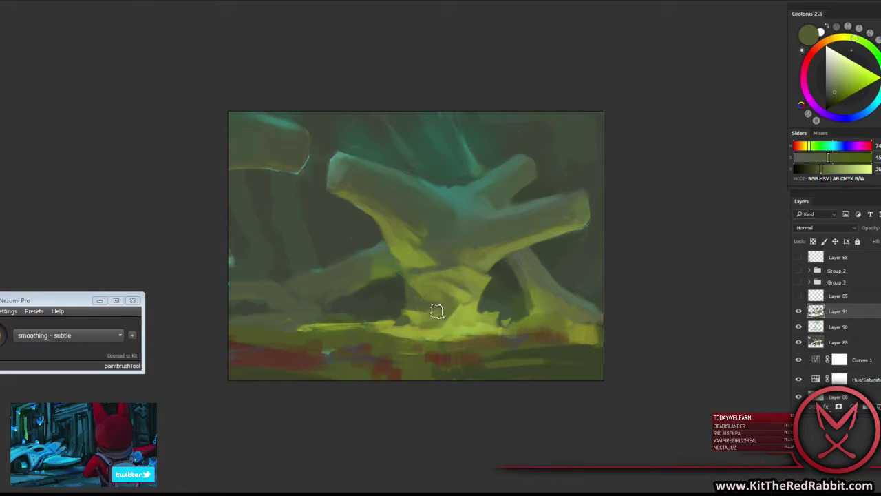
alt+click(435, 309)
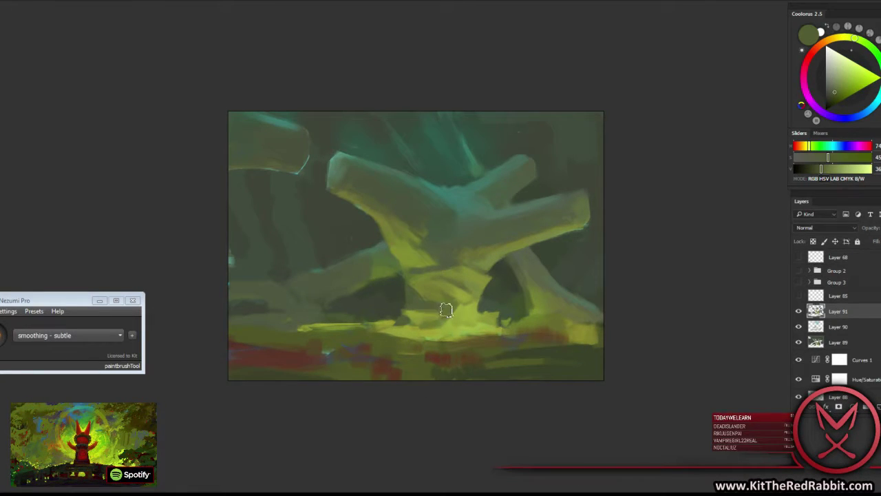
Carve dark gaps between the roots with duller olive and hollow greens.
alt+click(437, 289)
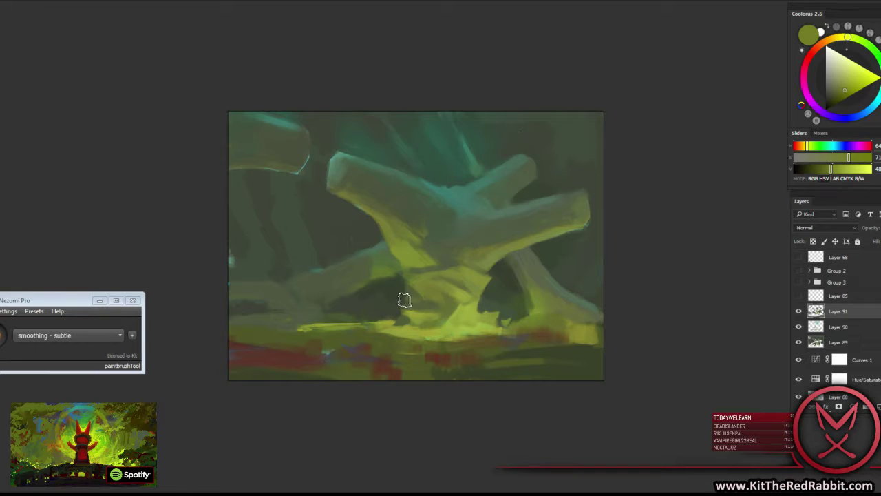
alt+click(437, 299)
alt+click(409, 294)
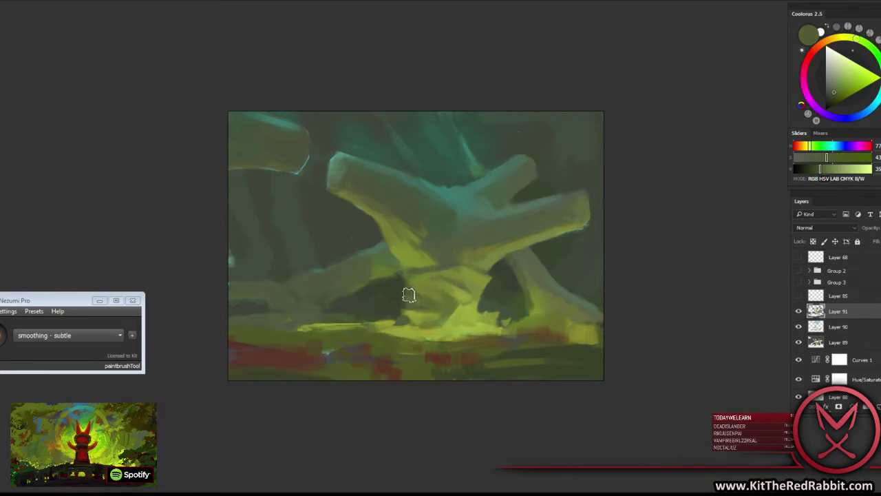
alt+click(434, 287)
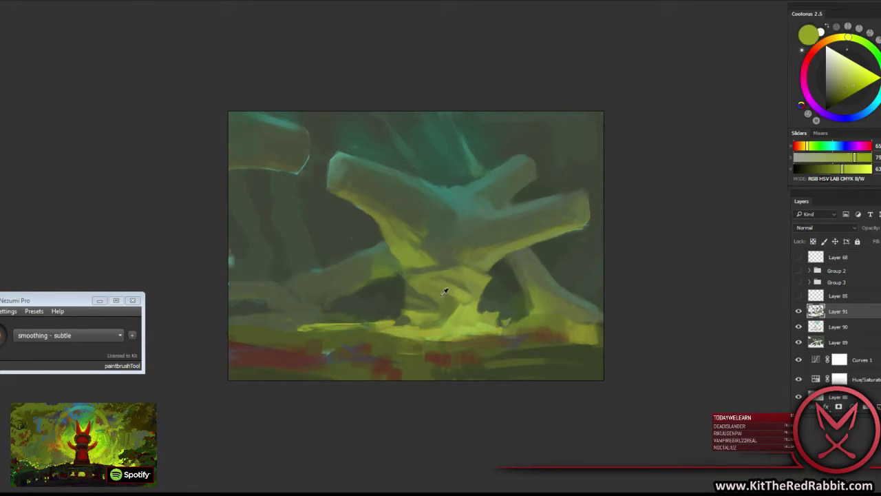
alt+click(430, 299)
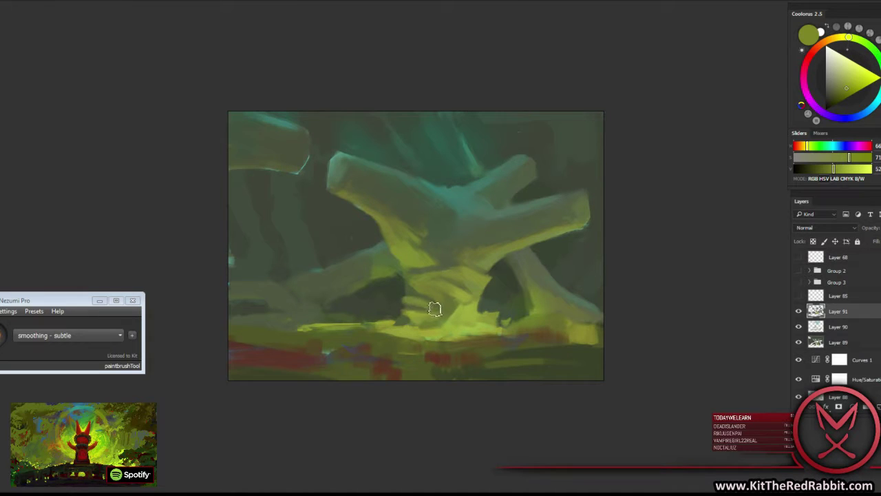
alt+click(397, 296)
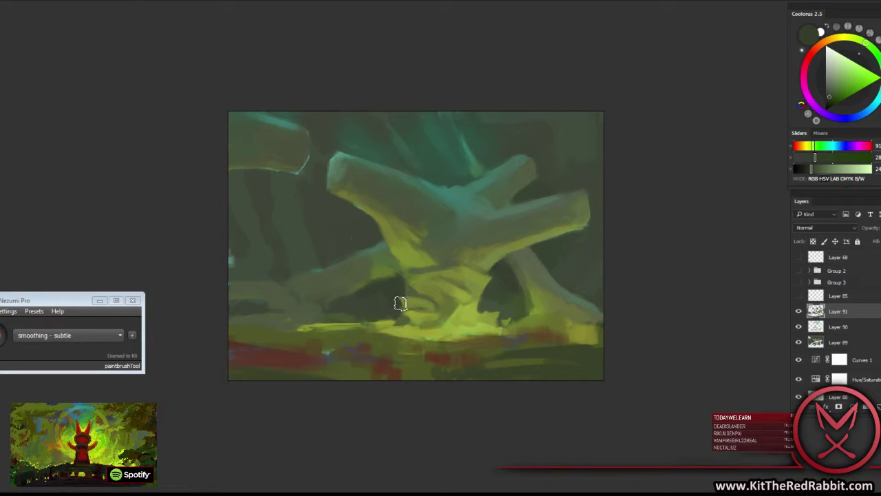
alt+click(424, 302)
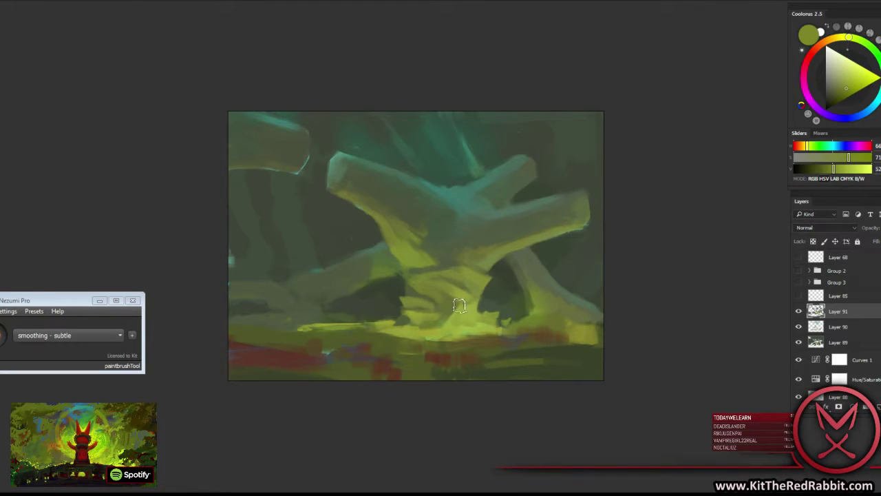
Adjust the brush and darken a patch of the lit roots with desaturated green.
right_click(459, 305)
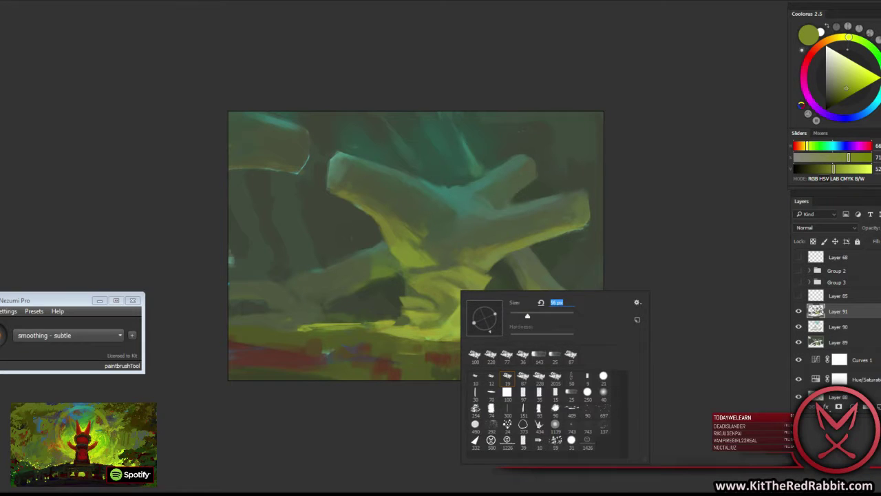
alt+click(412, 322)
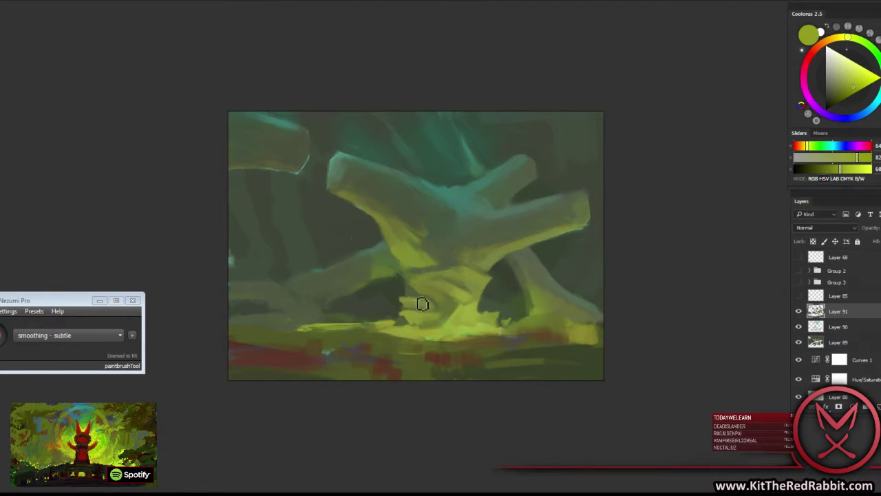
alt+click(403, 304)
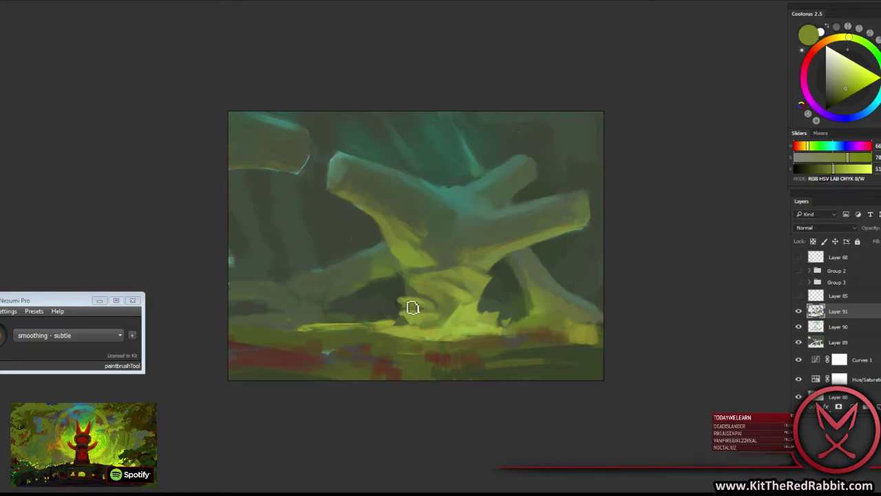
alt+click(404, 303)
alt+click(406, 310)
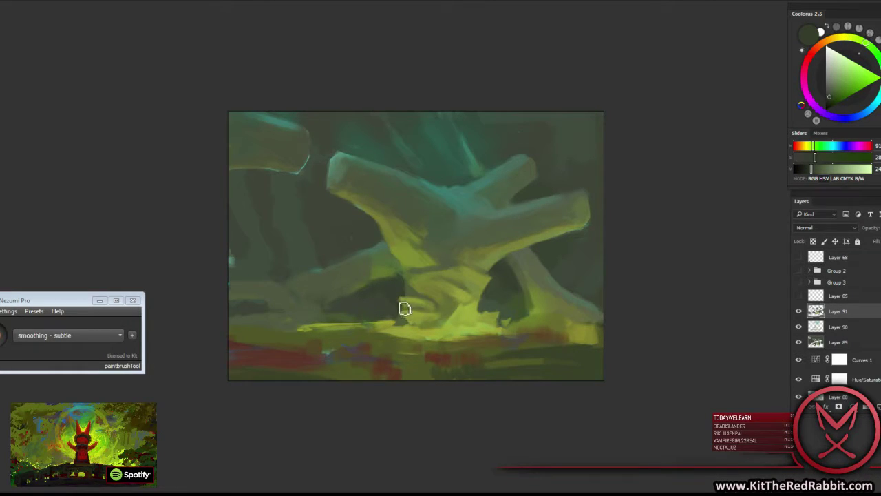
alt+click(404, 308)
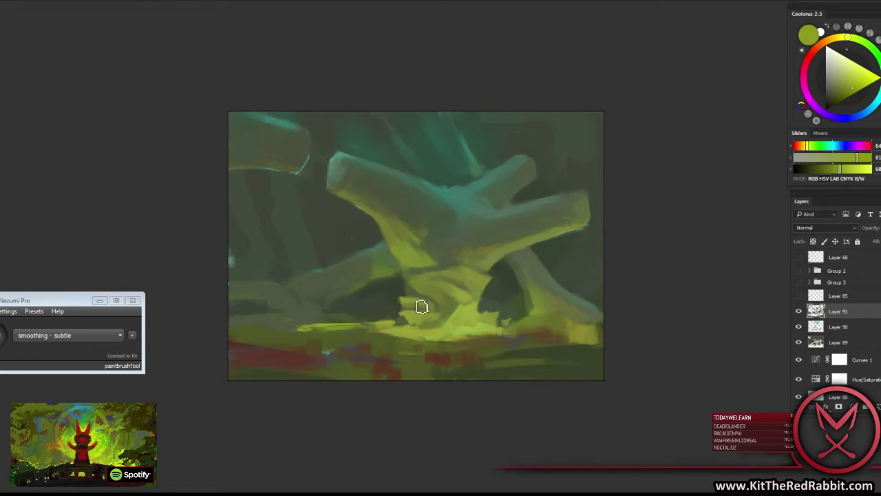
alt+click(400, 305)
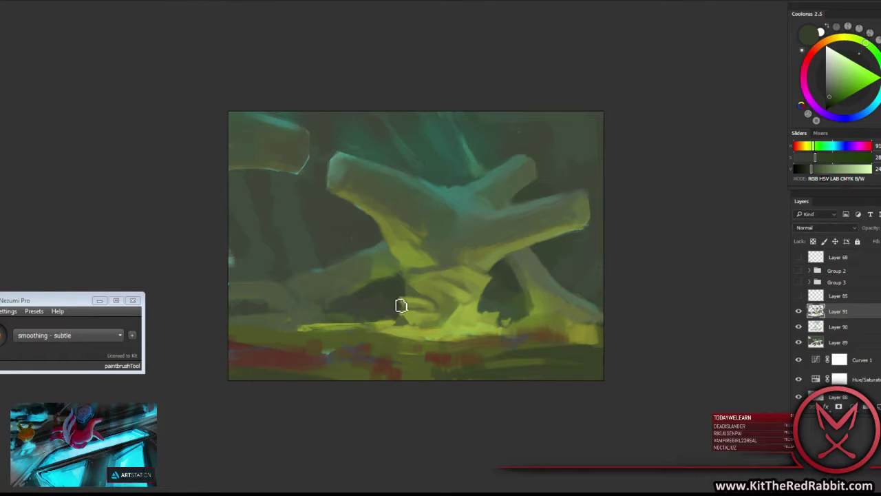
mouse_move(401, 303)
mouse_down()
mouse_move(391, 309)
mouse_move(401, 303)
mouse_up()
Alternate lighter and darker olive strokes along the root ridges.
alt+click(403, 315)
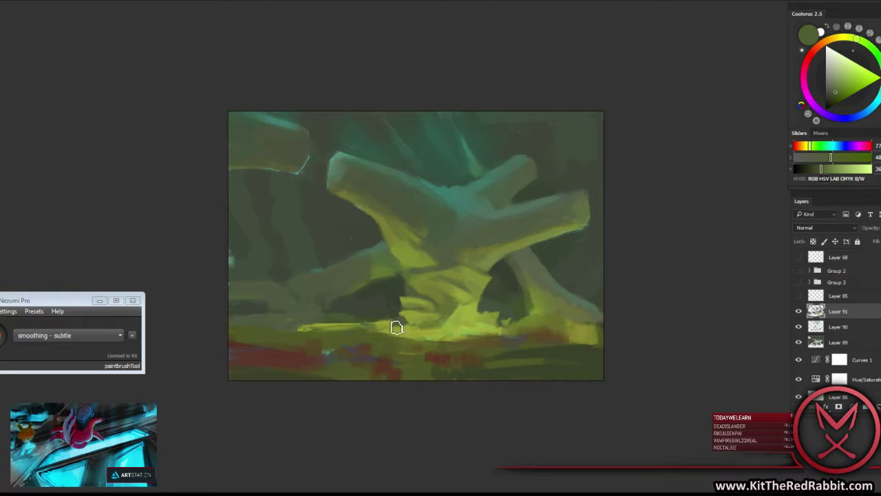
alt+click(417, 329)
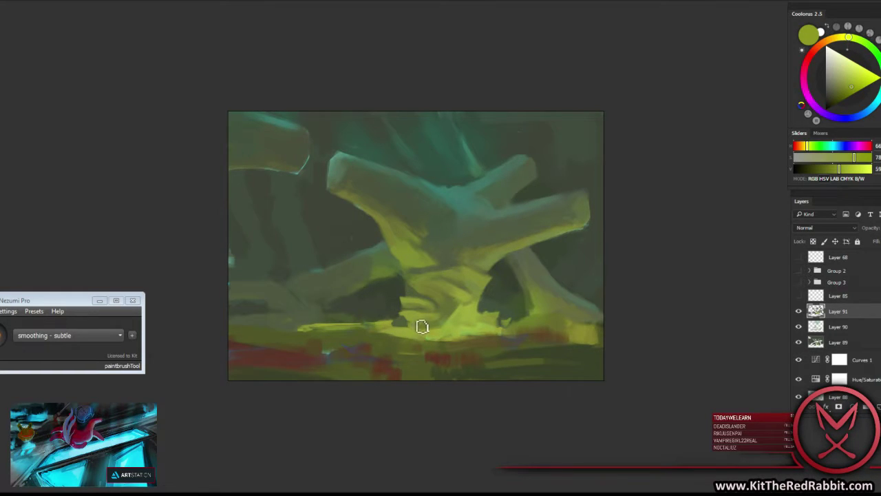
alt+click(406, 321)
alt+click(415, 325)
alt+click(405, 317)
alt+click(407, 324)
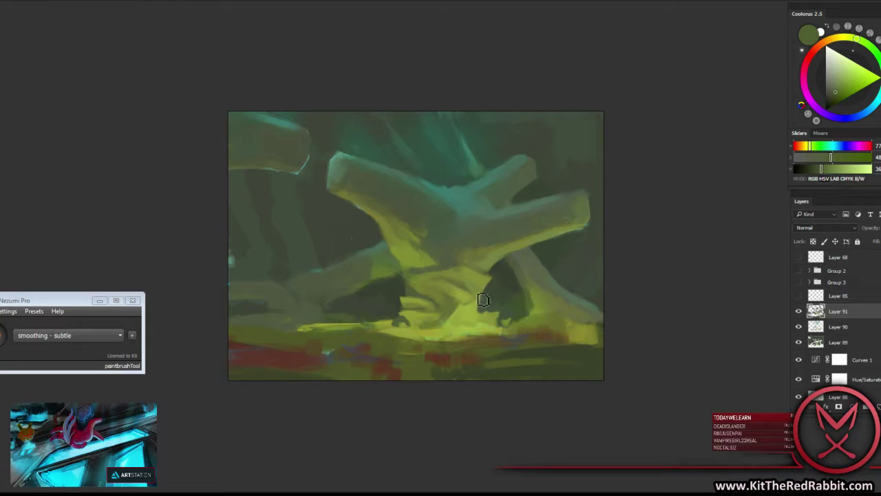
Paint a dark green stroke into the root hollows beside the bright yellow-green base.
alt+click(448, 318)
alt+click(470, 312)
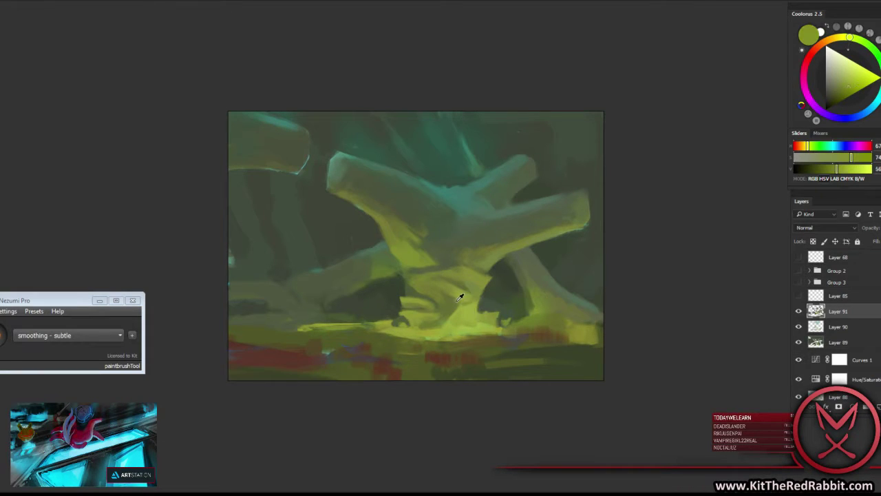
alt+click(478, 307)
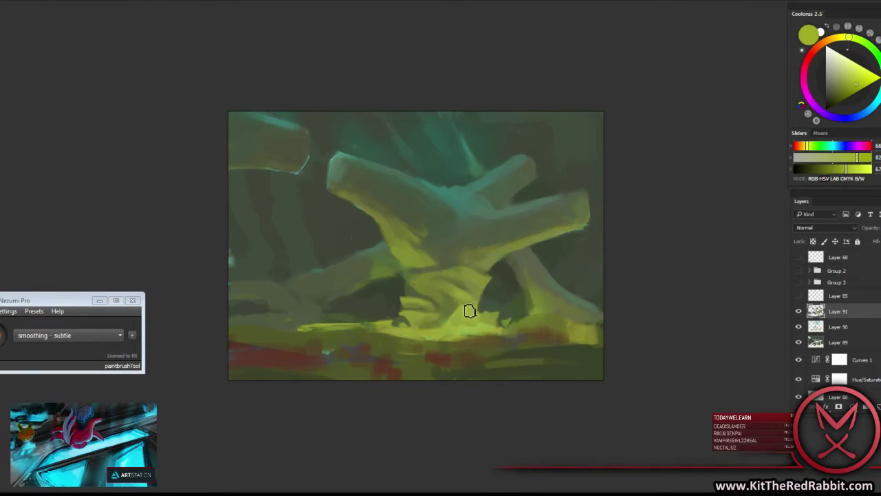
alt+click(480, 308)
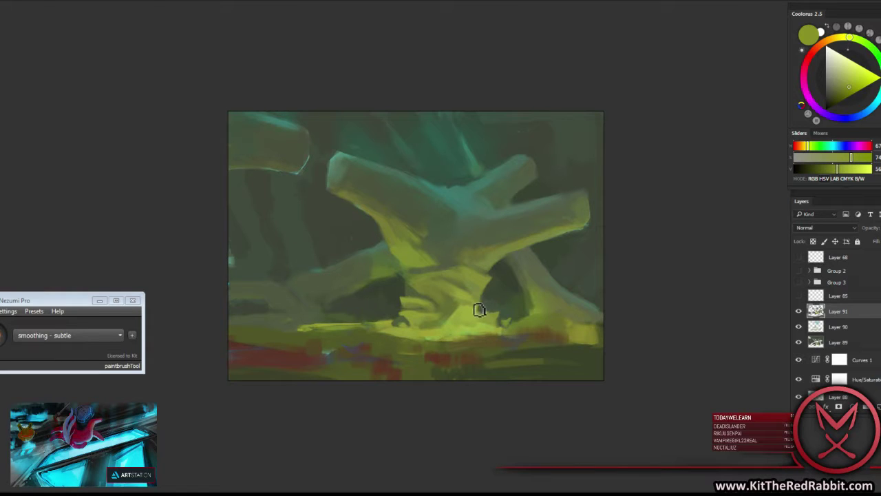
alt+click(478, 311)
alt+click(483, 308)
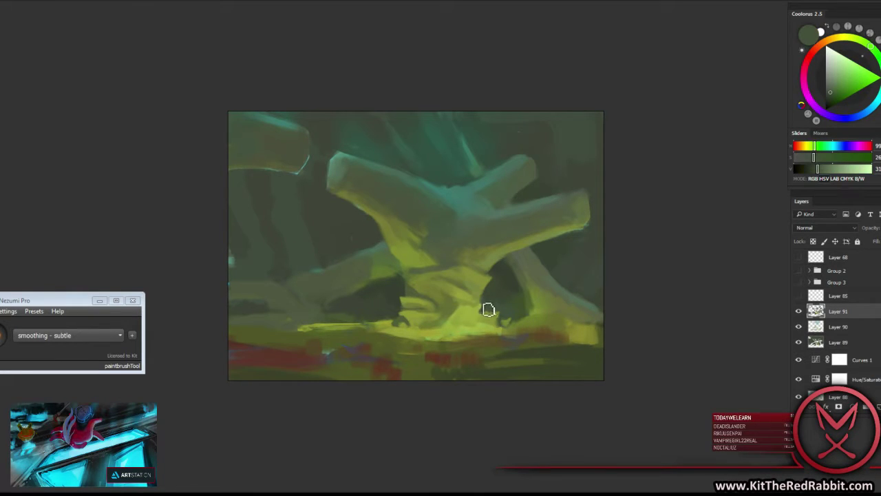
drag(486, 309, 497, 315)
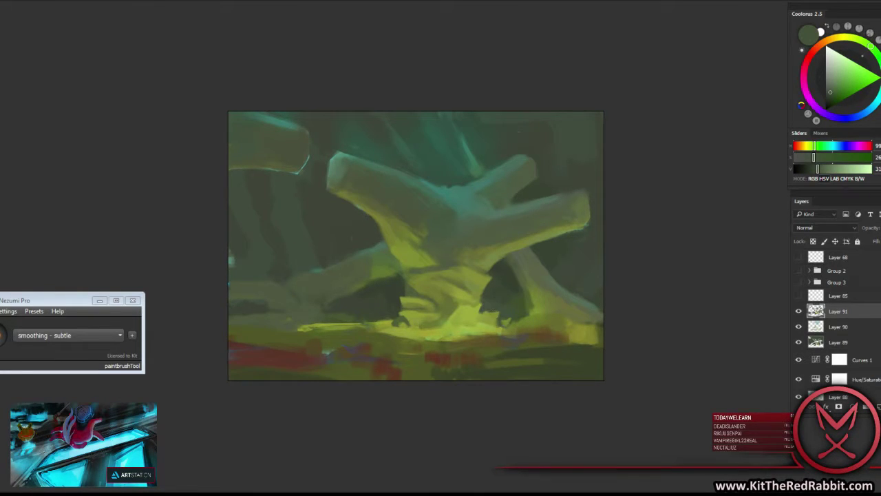
Wash mid and yellow-green light along the ground, zooming out to check the whole painting.
alt+click(456, 324)
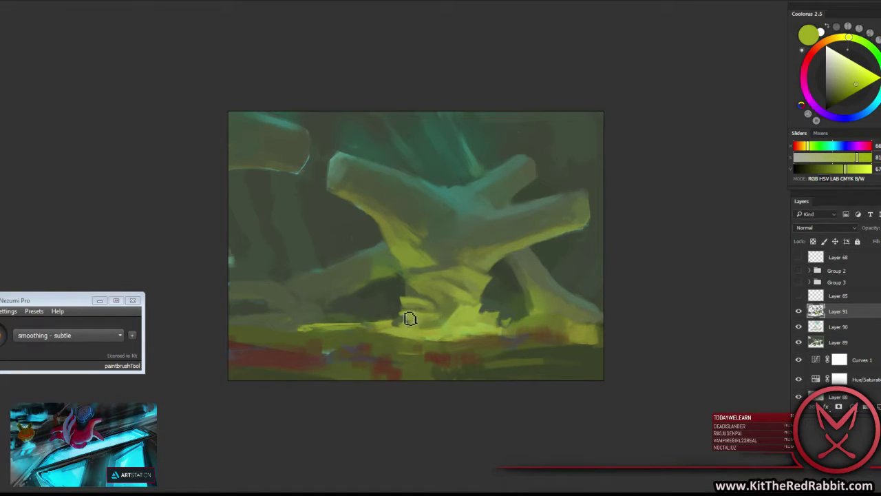
drag(419, 316, 409, 315)
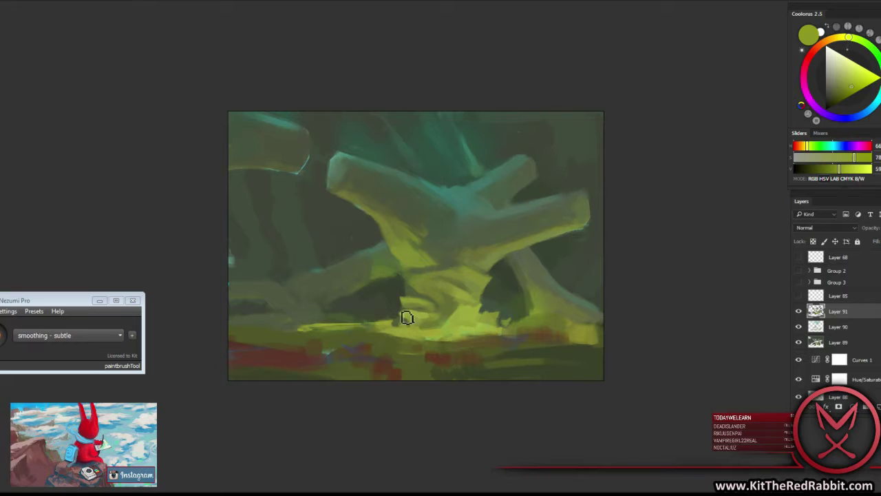
alt+click(413, 315)
alt+click(424, 322)
alt+click(439, 319)
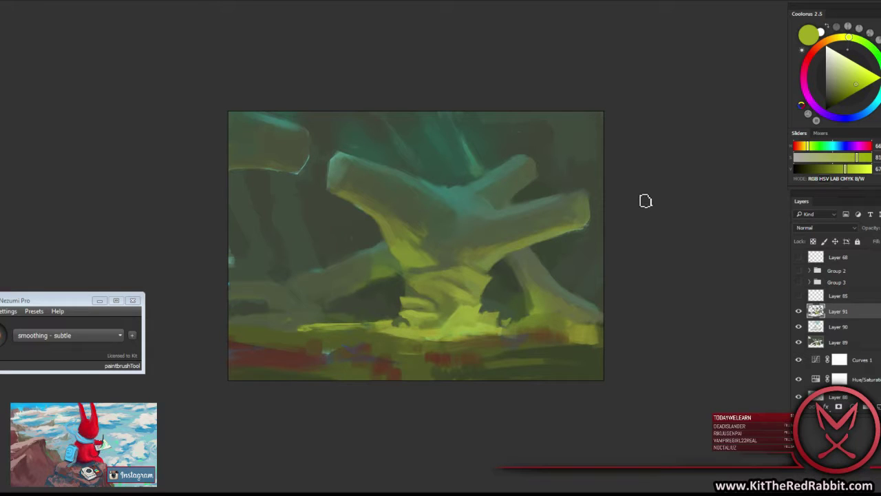
key(ctrl+minus)
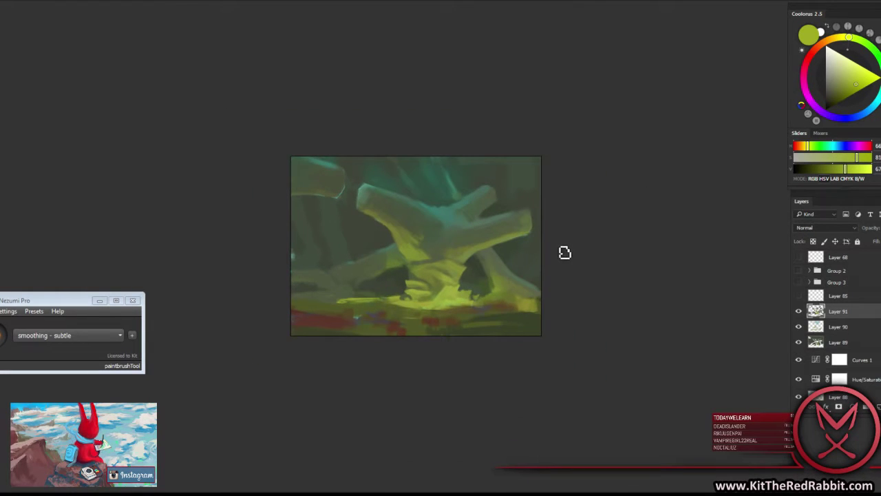
key(ctrl+plus)
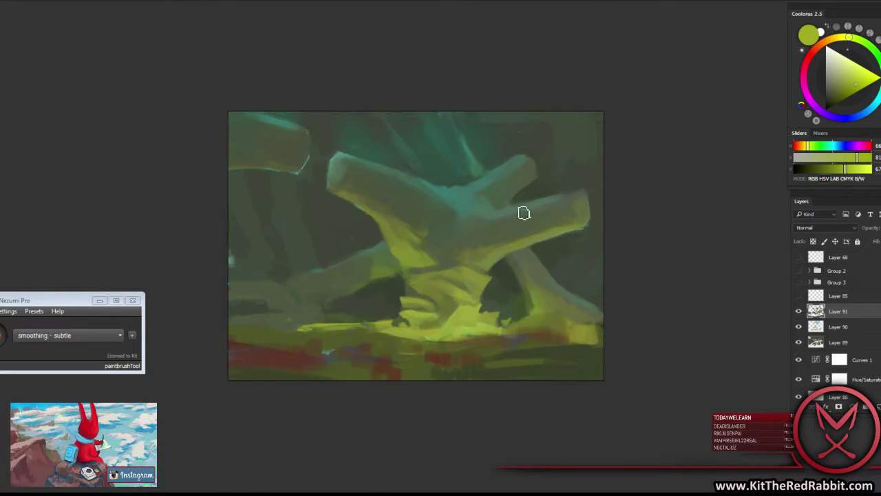
Resize the brush and shade the trunk's left side with darker muted greens.
right_click(529, 228)
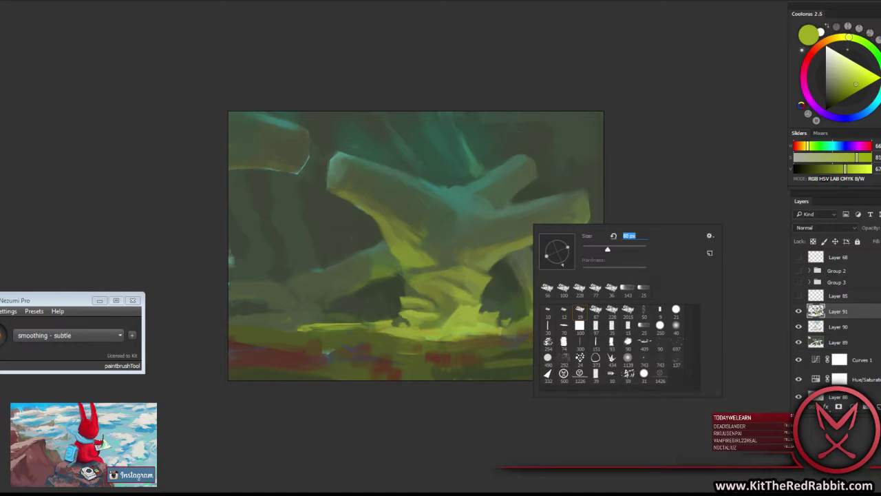
key(Return)
alt+click(372, 234)
alt+click(384, 251)
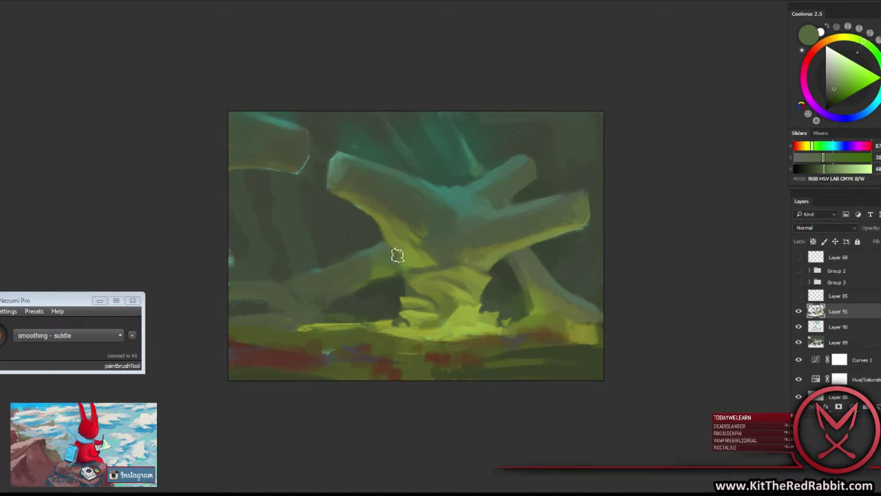
alt+click(408, 261)
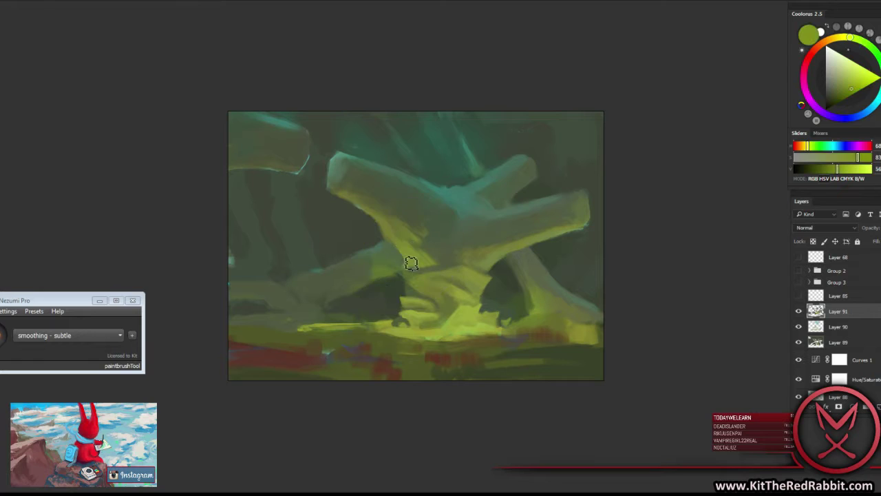
alt+click(395, 252)
alt+click(384, 241)
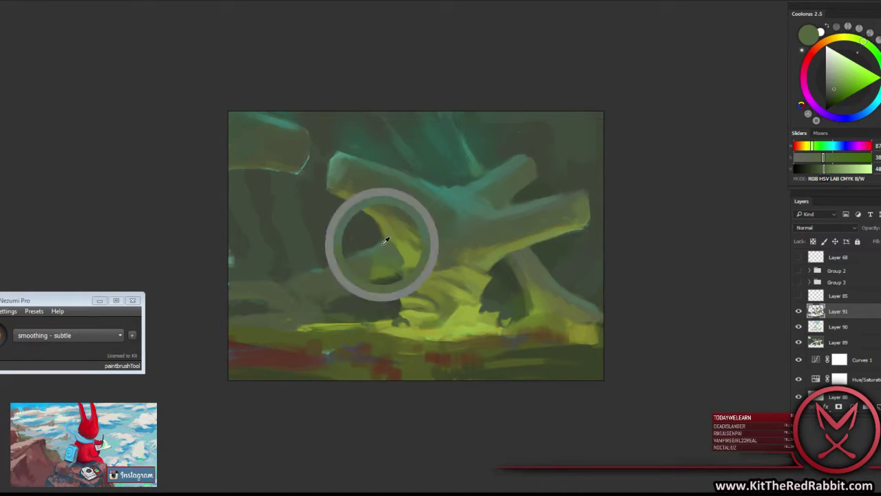
alt+click(387, 239)
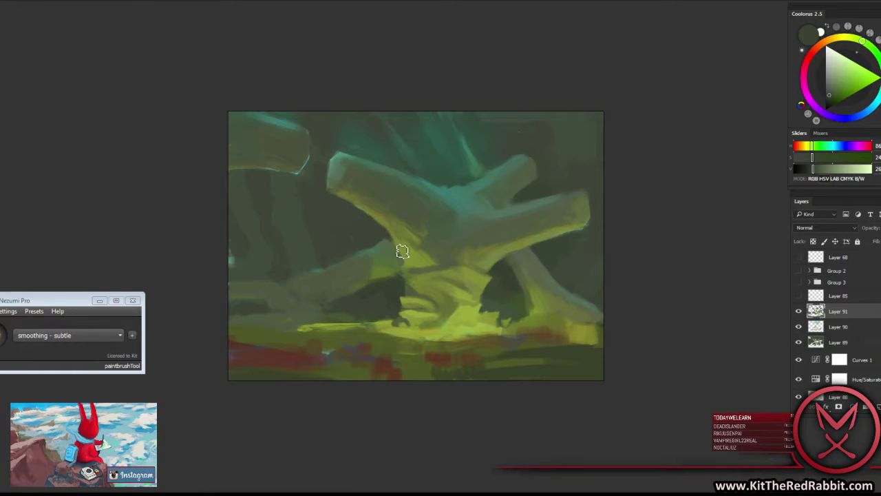
Alternate bright yellow-green glow and dark olive strokes up the left trunk.
alt+click(391, 228)
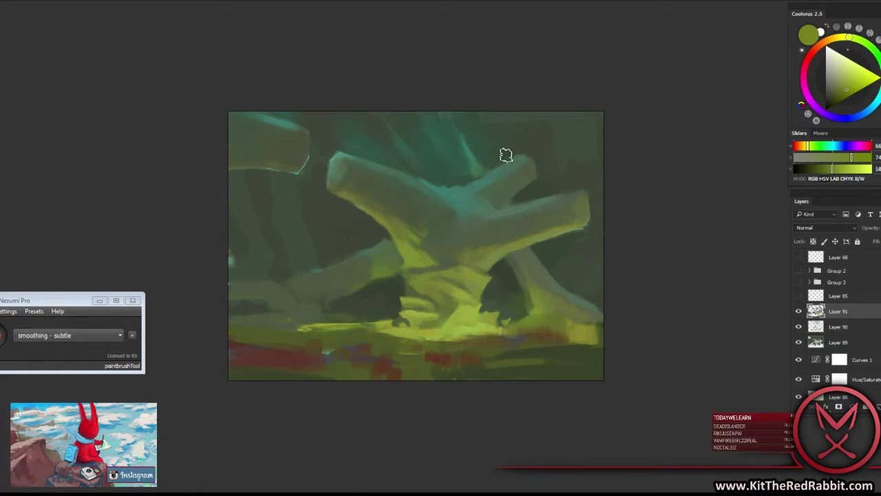
alt+click(428, 246)
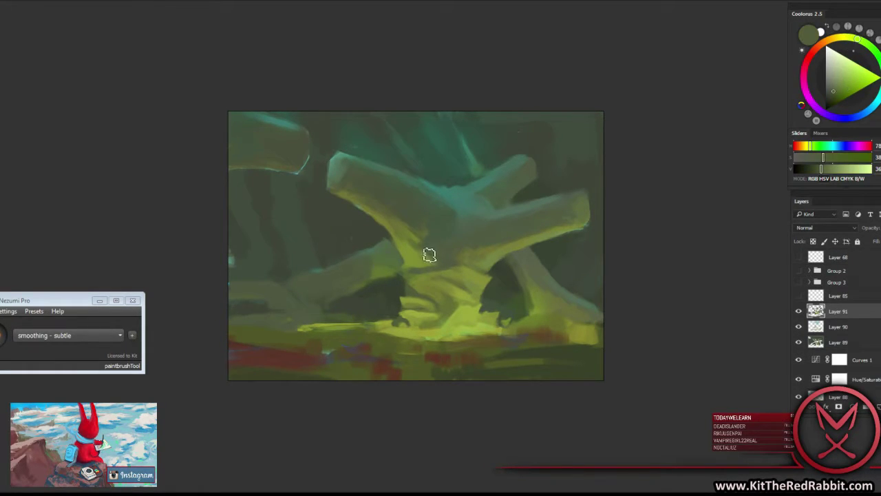
alt+click(426, 261)
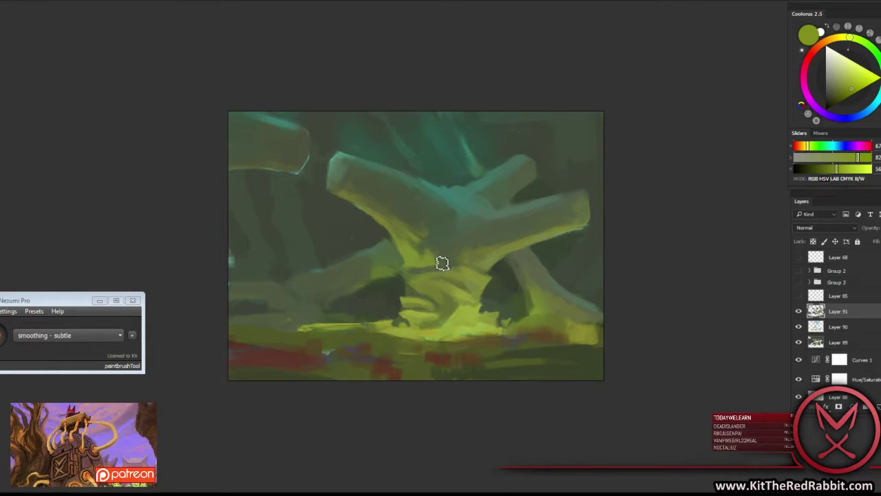
alt+click(439, 239)
alt+click(434, 258)
alt+click(422, 240)
alt+click(421, 229)
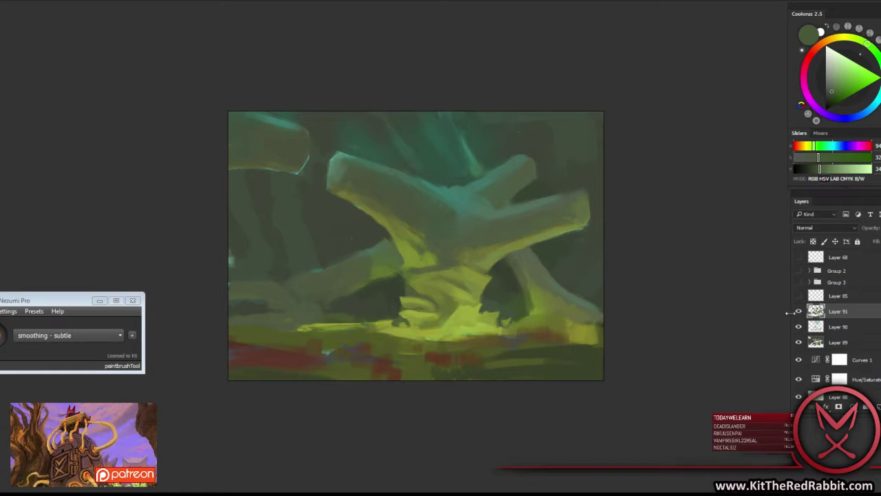
Compare with Layer 91 hidden, then refine the left trunk with olive and grey-greens.
click(797, 312)
alt+click(344, 196)
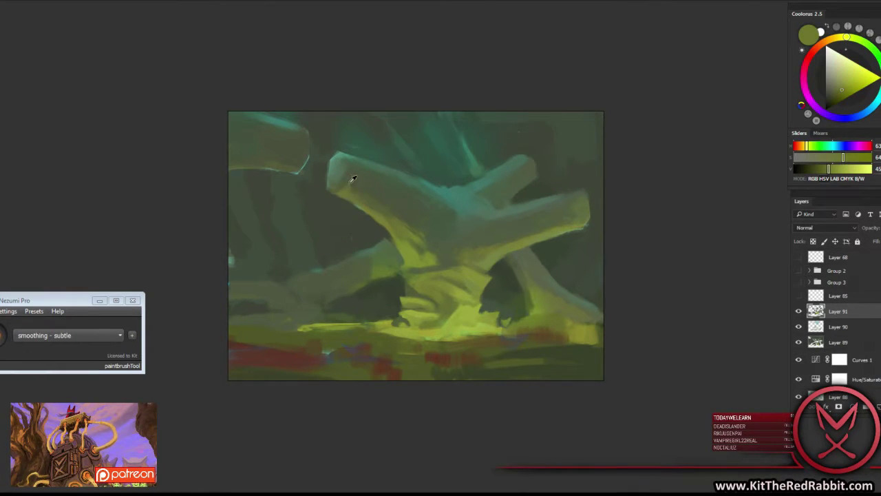
alt+click(351, 182)
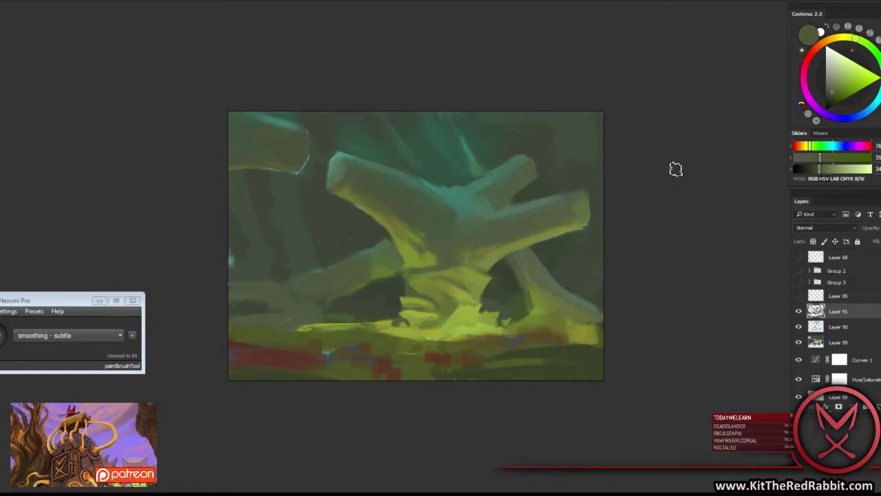
alt+click(377, 241)
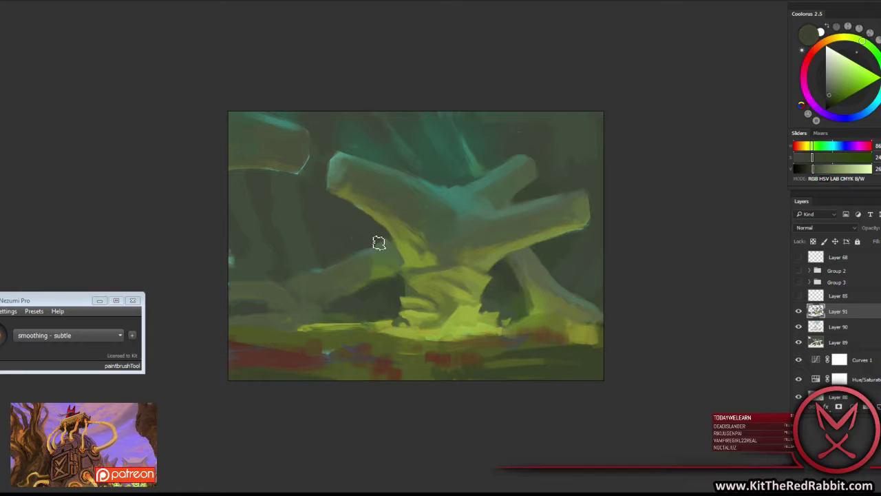
alt+click(393, 245)
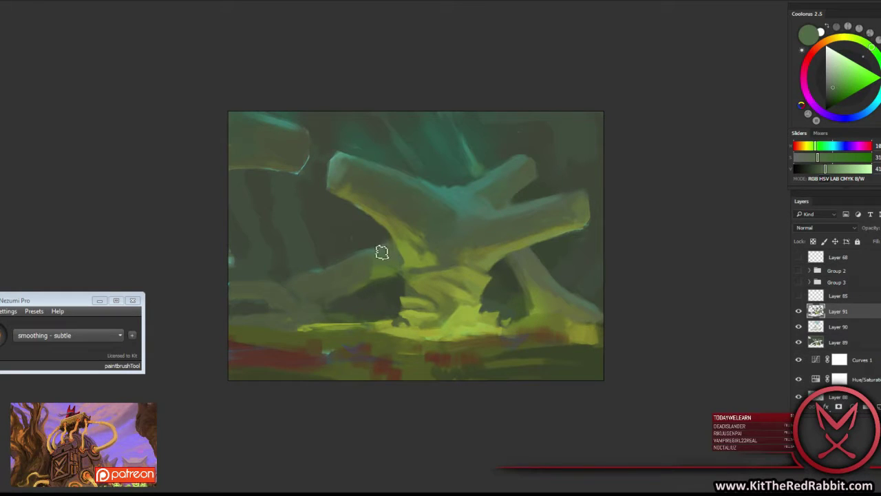
alt+click(474, 209)
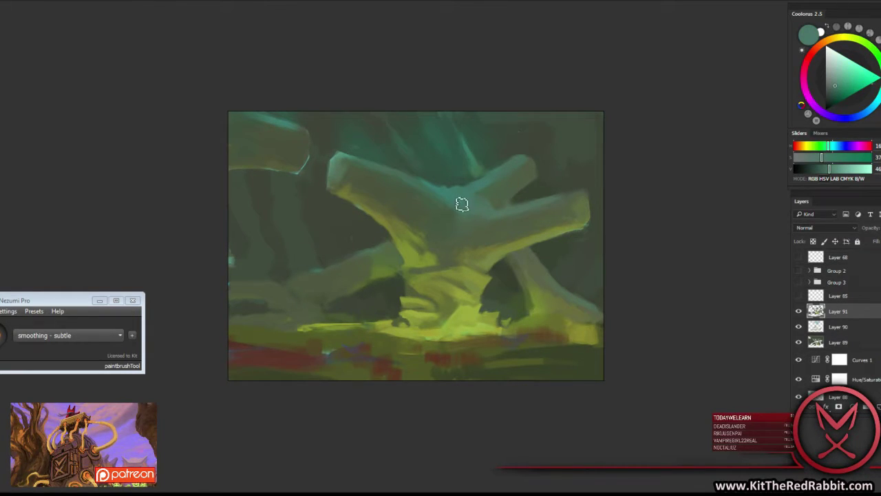
Resize the brush and paint a thin pale teal-green edge along the right branch's top.
right_click(470, 234)
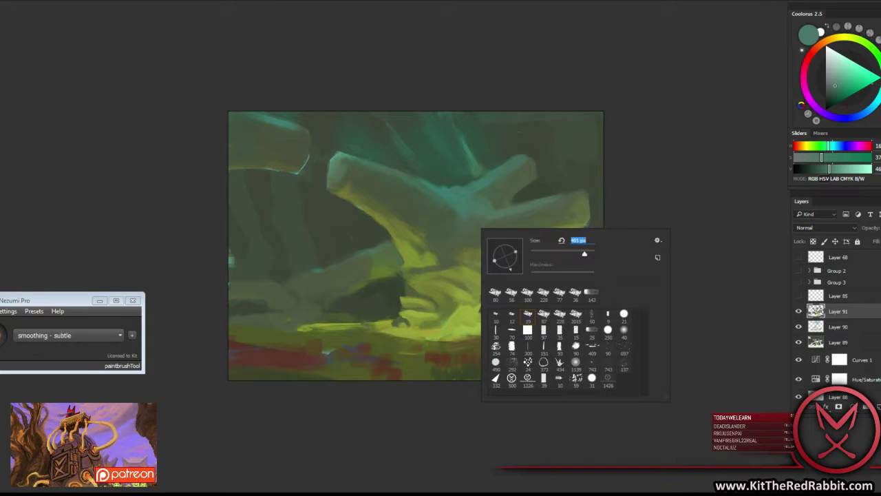
key(Escape)
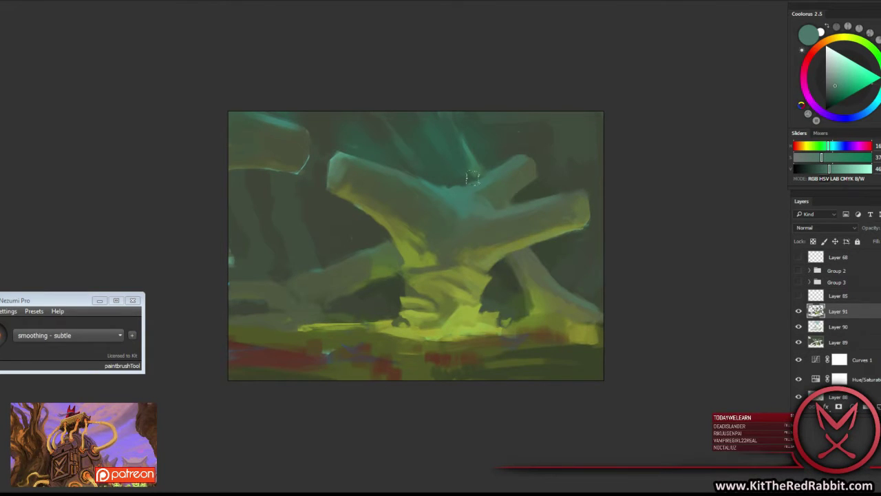
right_click(481, 197)
key(Escape)
alt+click(424, 201)
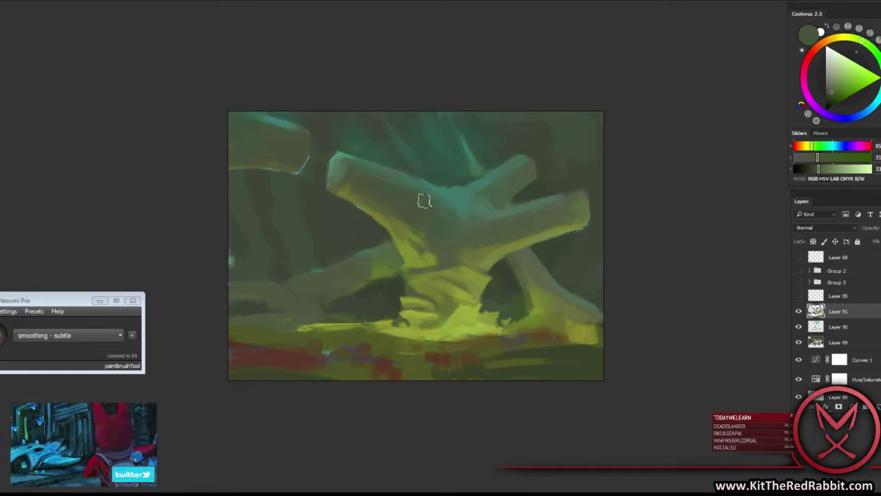
alt+click(478, 199)
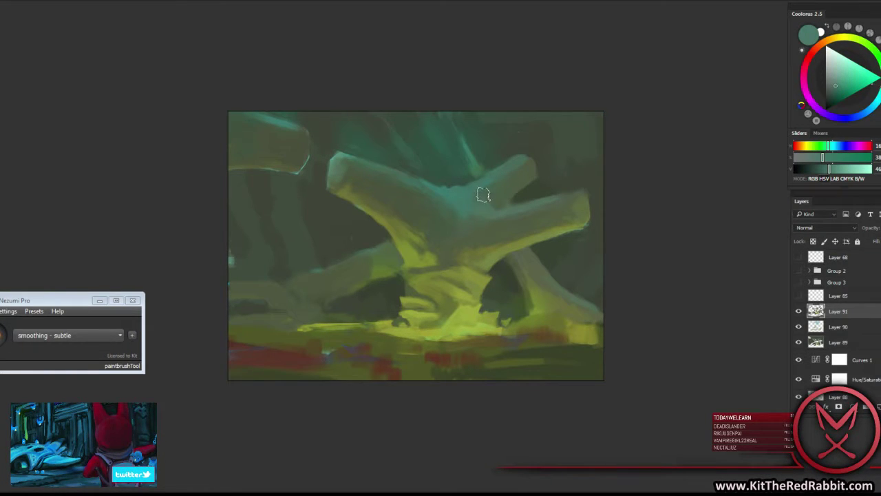
alt+click(392, 272)
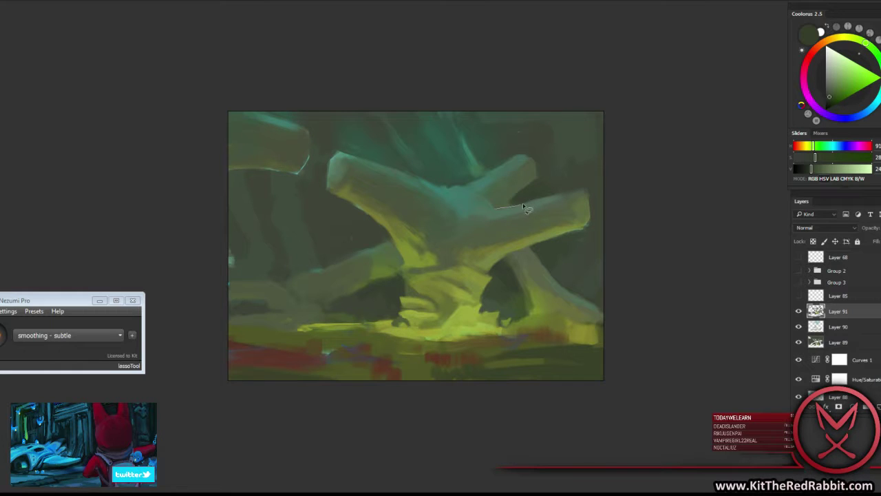
Lasso the right branch's top edge, fill it with lighter green, and deselect.
drag(578, 195, 496, 210)
key(b)
alt+click(497, 210)
key(ctrl+d)
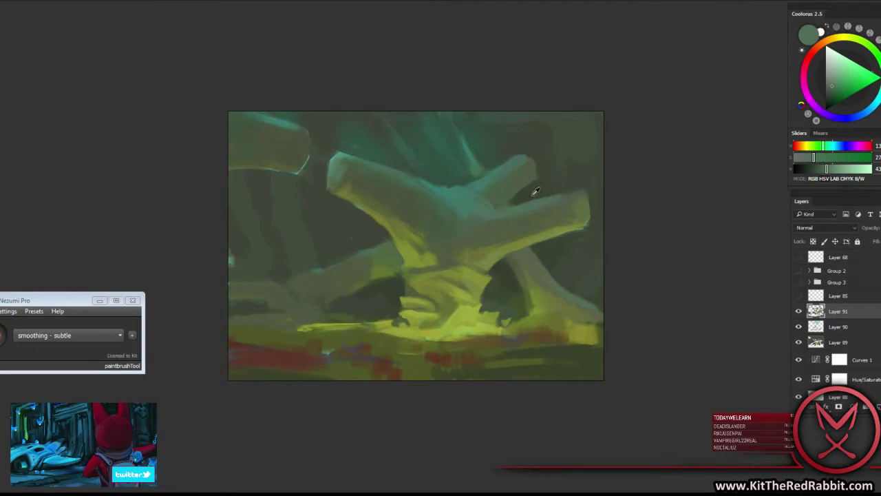
Refine the right branch and trunk edges with darker and paler sampled greens.
alt+click(561, 187)
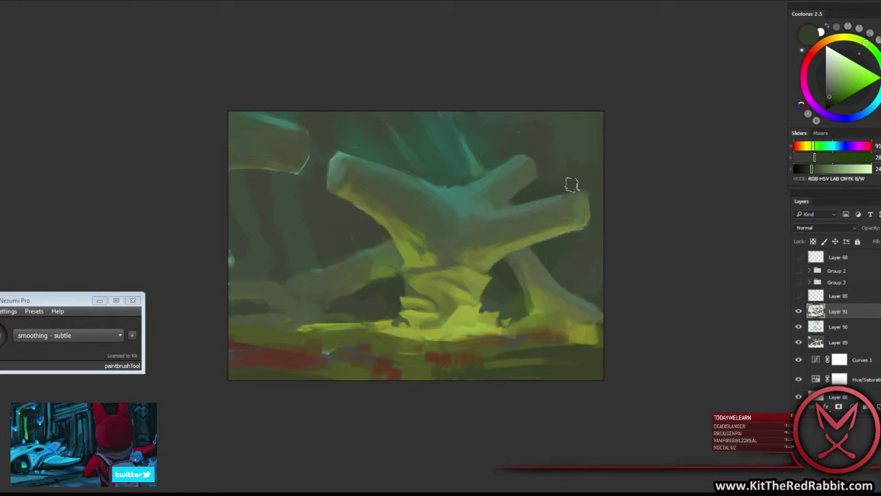
alt+click(561, 181)
alt+click(566, 185)
alt+click(488, 241)
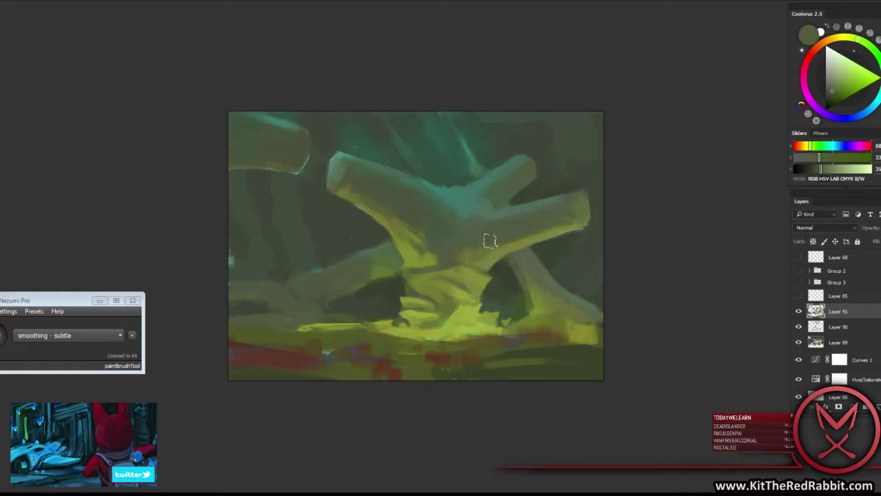
alt+click(474, 250)
alt+click(466, 236)
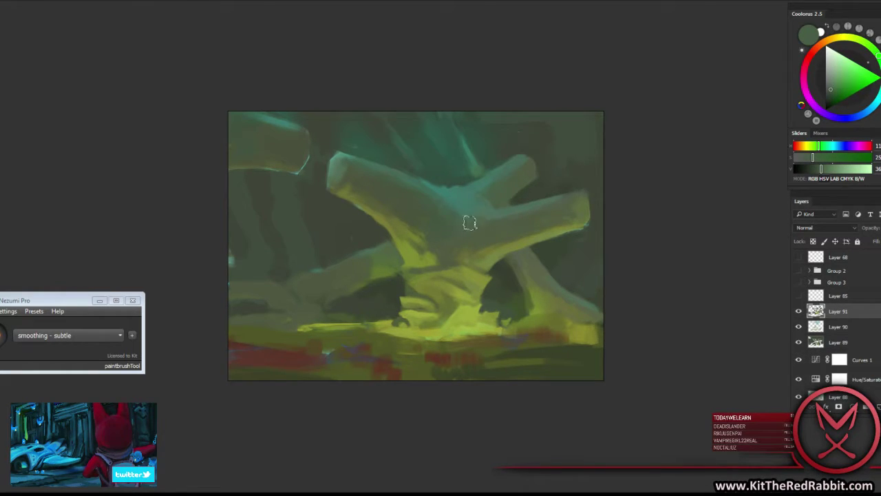
alt+click(455, 211)
alt+click(458, 195)
Crisp the left branch tip with teal and dark background greens.
alt+click(422, 183)
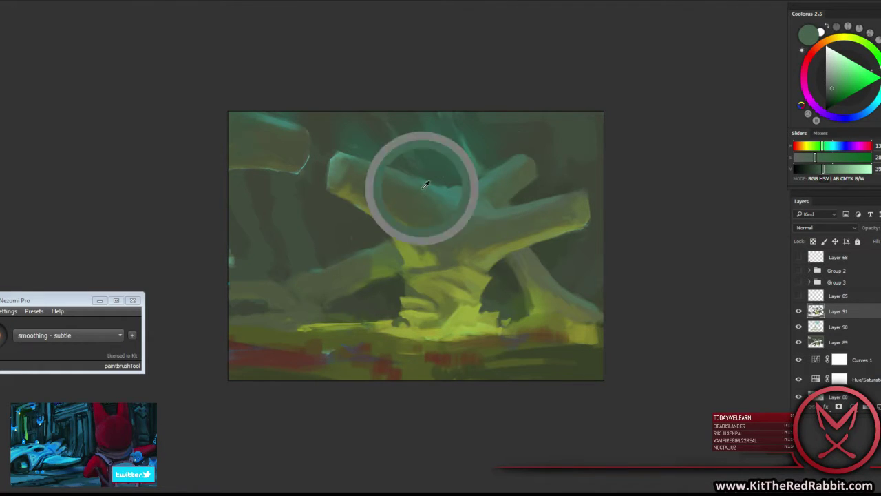
alt+click(397, 186)
drag(396, 186, 380, 176)
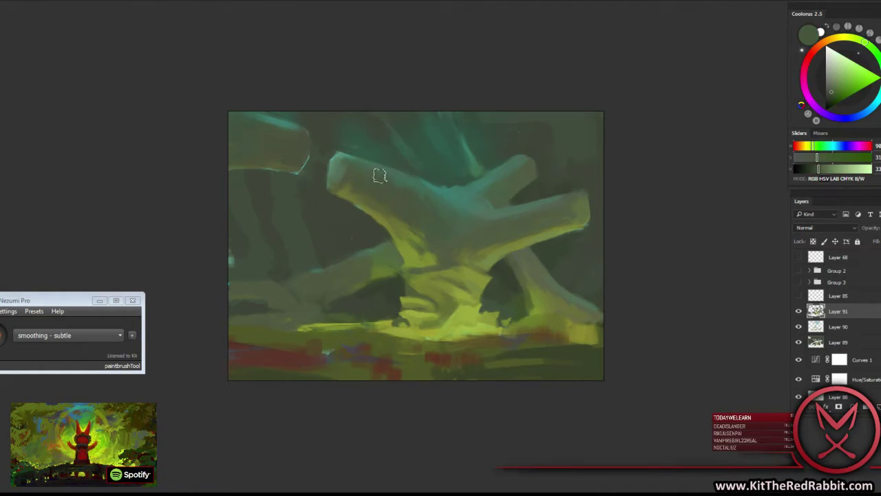
alt+click(404, 179)
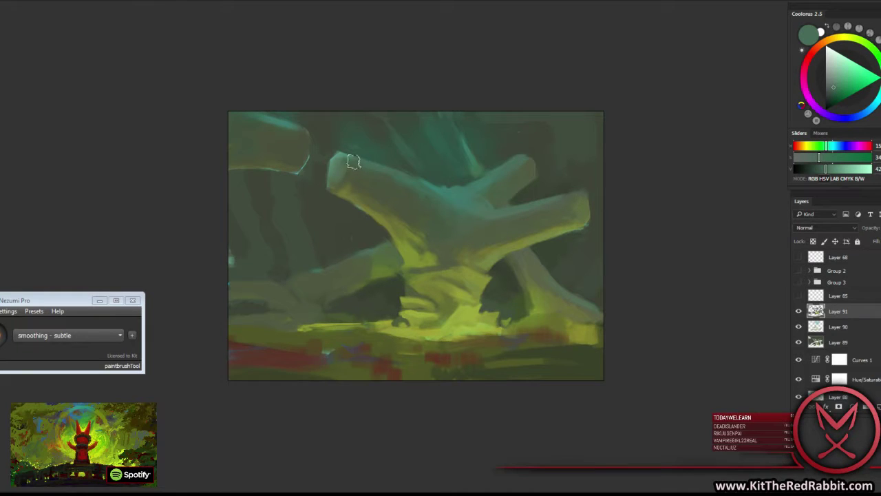
alt+click(368, 172)
alt+click(352, 163)
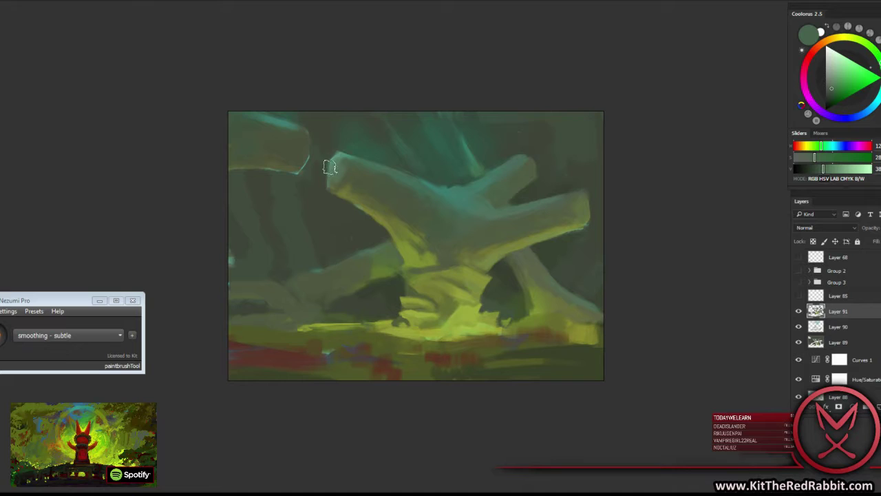
alt+click(330, 168)
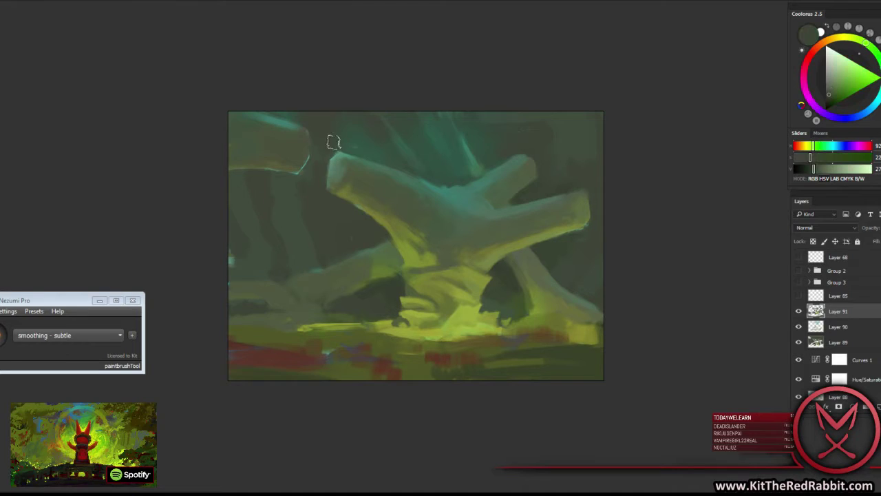
alt+click(308, 172)
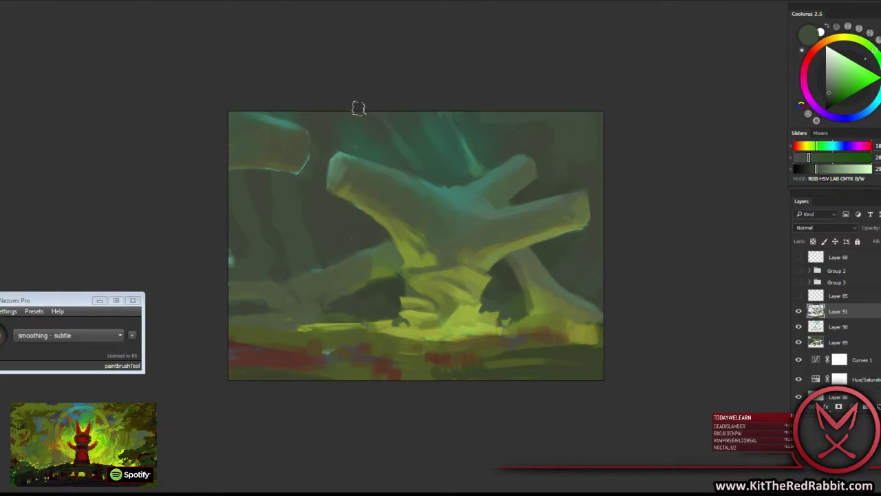
alt+click(329, 127)
Darken the background around the upper right arms with dark muted greens.
alt+click(525, 138)
alt+click(518, 115)
alt+click(519, 136)
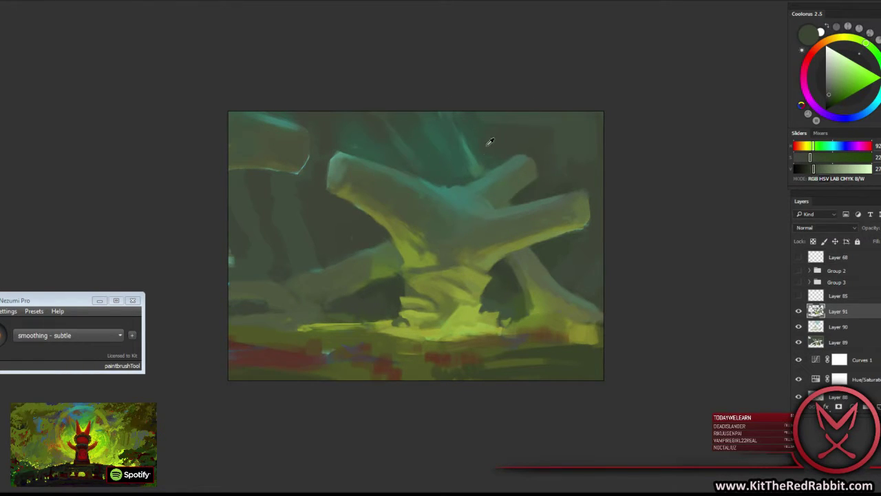
alt+click(547, 131)
alt+click(551, 176)
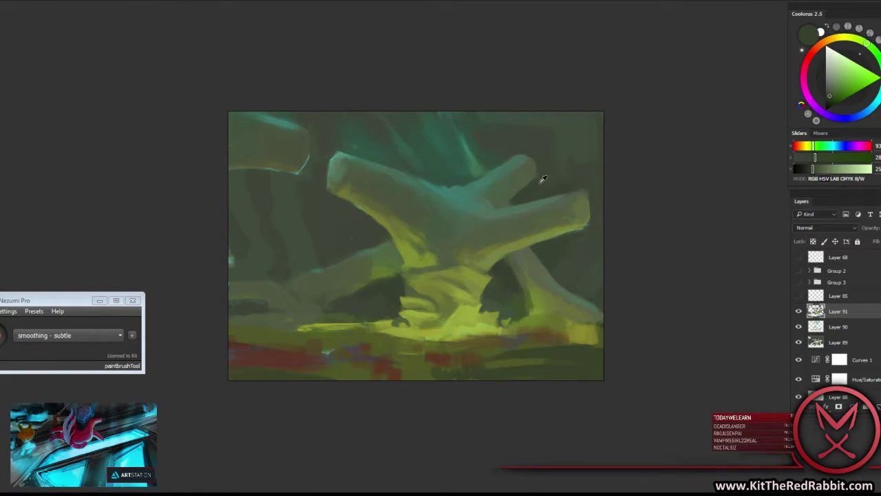
alt+click(547, 173)
alt+click(504, 258)
alt+click(391, 228)
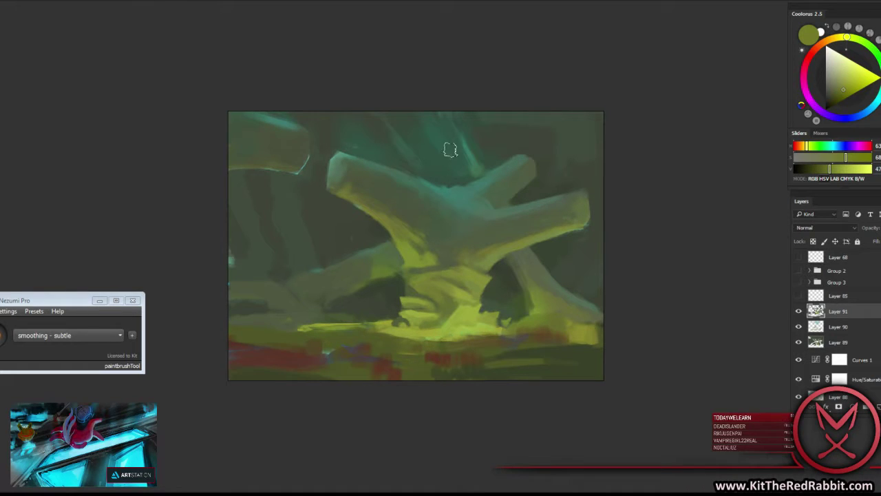
Eyedrop dark greens and yellow-green glow tones from the base and hollows beneath the trunk.
right_click(427, 172)
alt+click(360, 232)
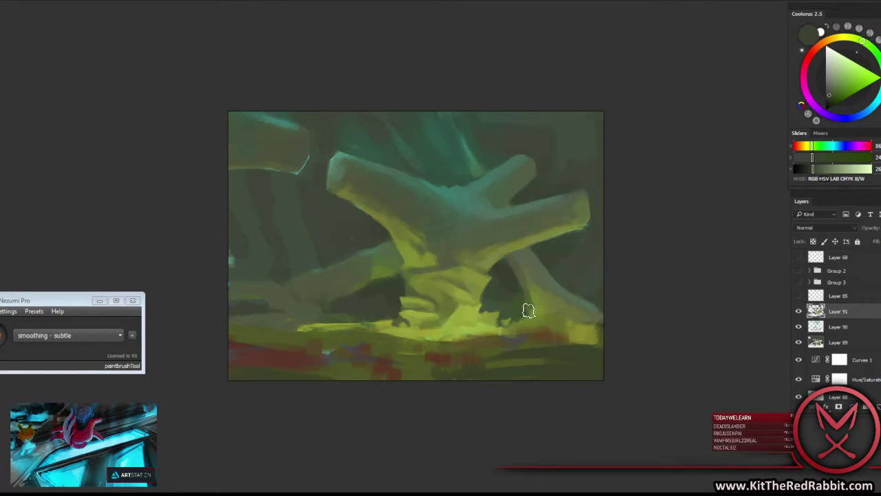
alt+click(407, 301)
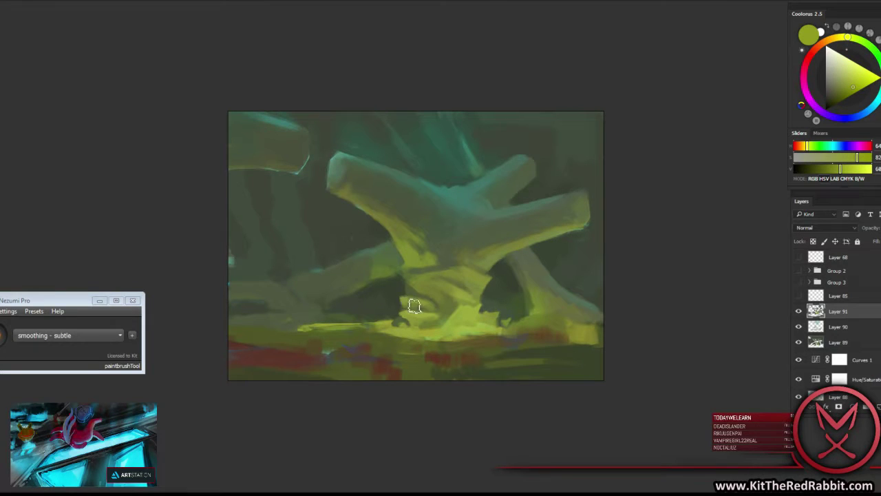
alt+click(408, 296)
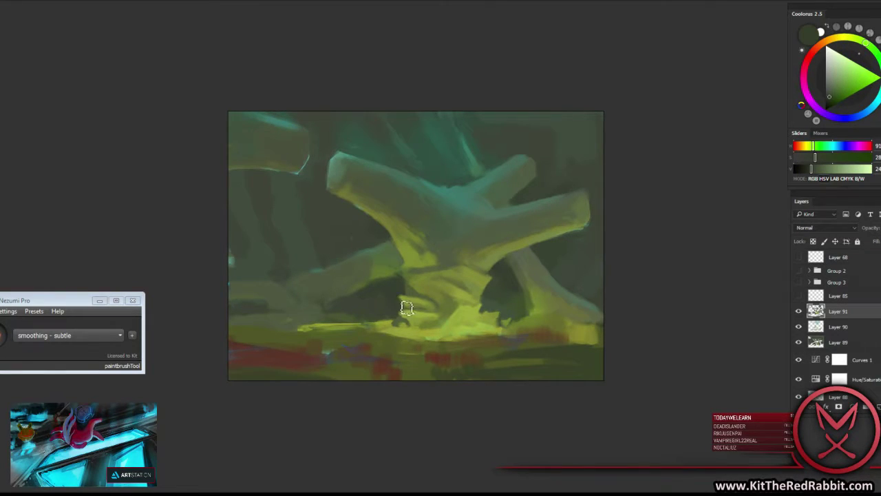
alt+click(439, 322)
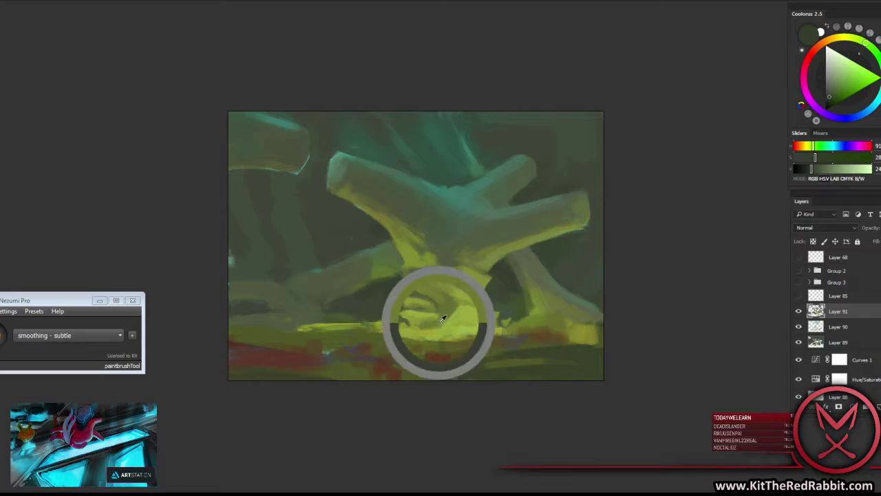
alt+click(444, 331)
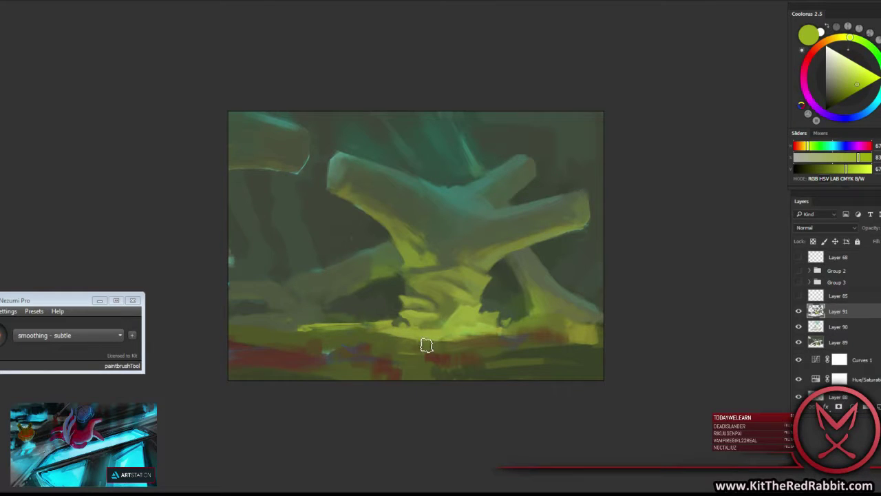
alt+click(551, 328)
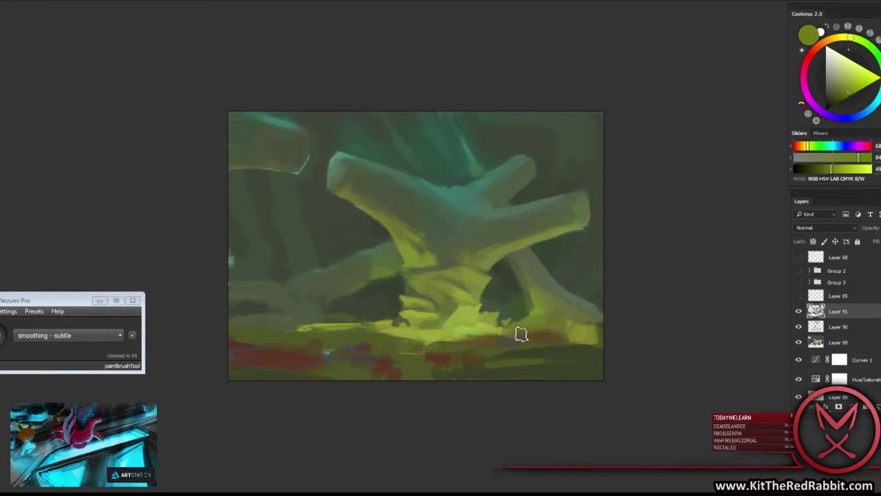
alt+click(534, 316)
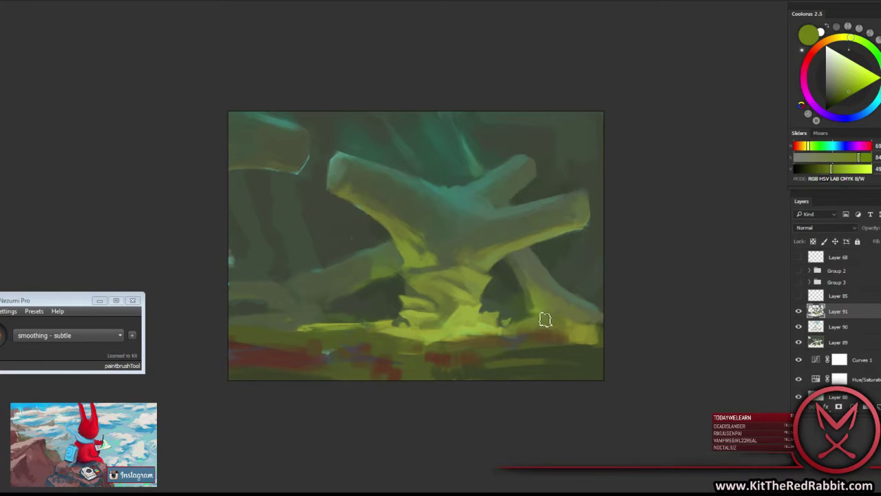
alt+click(513, 320)
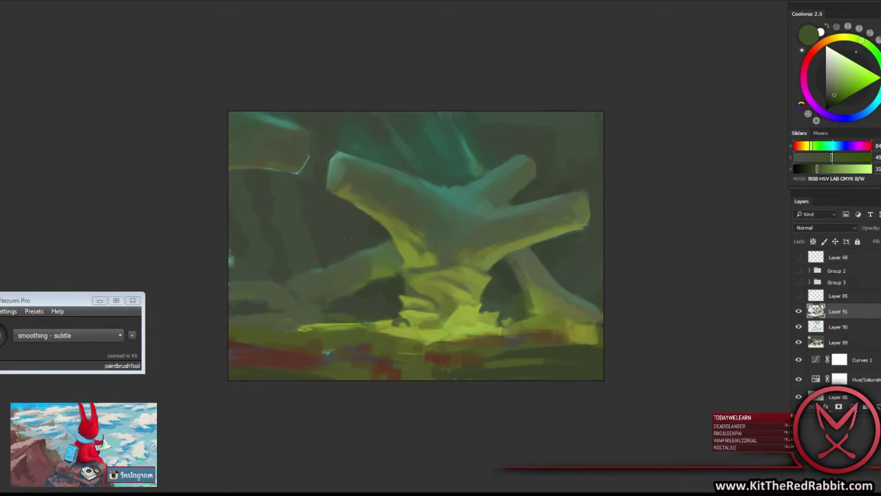
alt+click(526, 316)
alt+click(538, 307)
alt+click(533, 306)
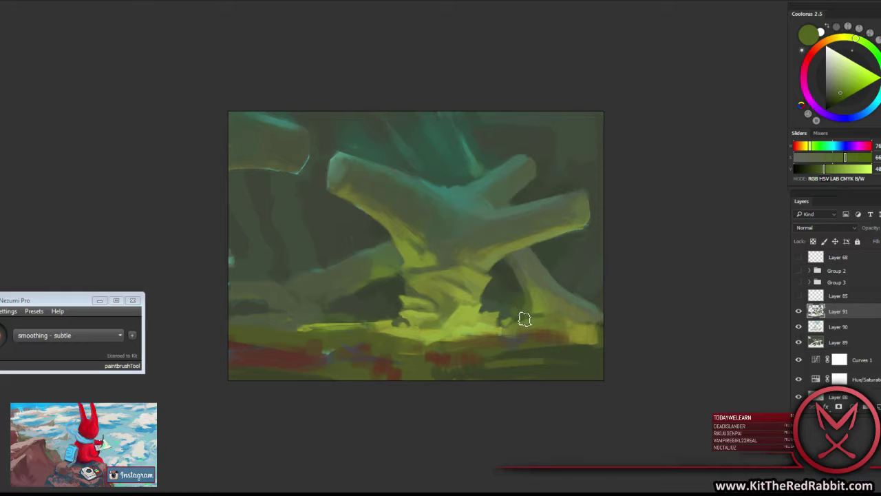
Sample very dark shadow greens from the hollows, then an olive and a bright yellow-green.
alt+click(525, 311)
alt+click(511, 296)
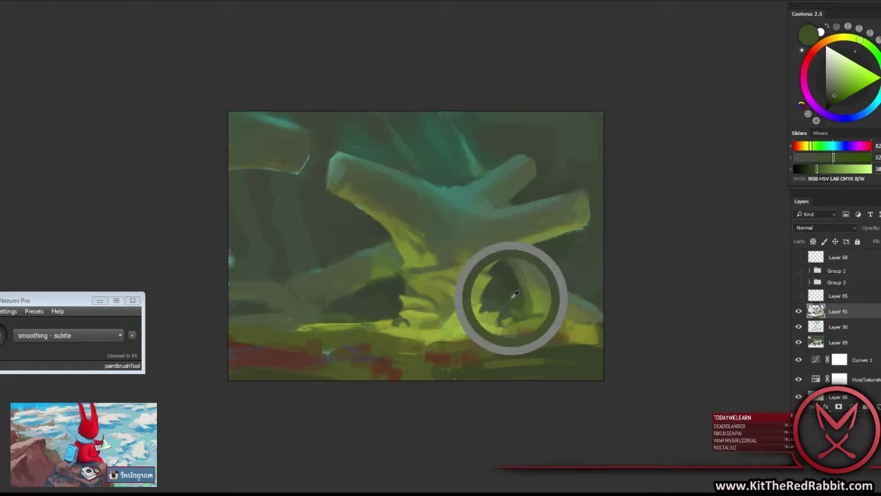
alt+click(503, 292)
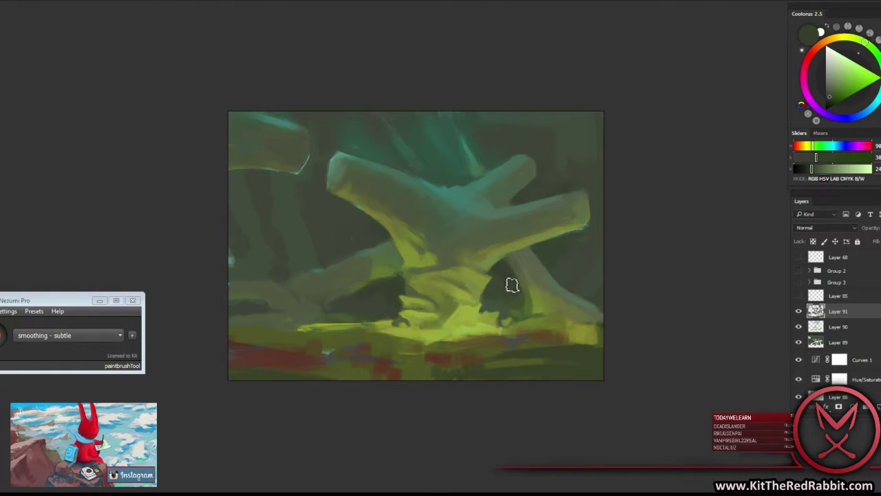
alt+click(511, 289)
alt+click(501, 264)
alt+click(511, 289)
alt+click(363, 208)
alt+click(385, 228)
alt+click(373, 232)
alt+click(452, 307)
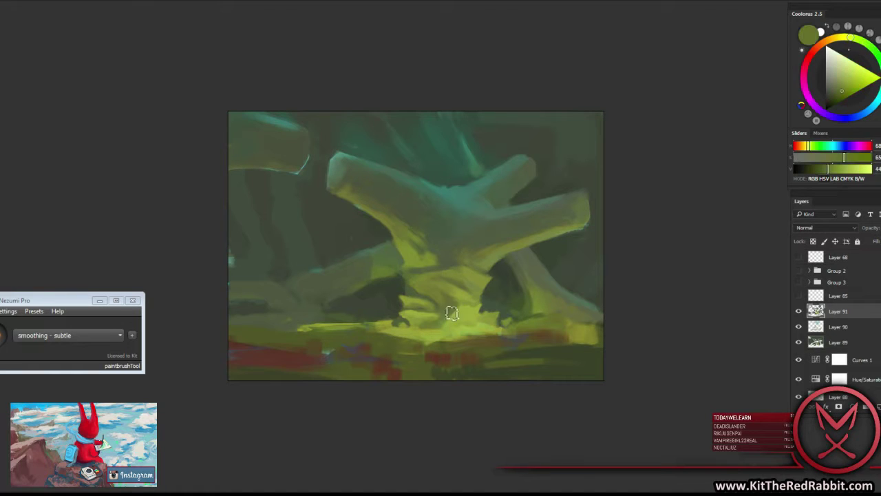
alt+click(382, 311)
Check the brush presets and sample olive and muted greens left of the trunk.
right_click(399, 293)
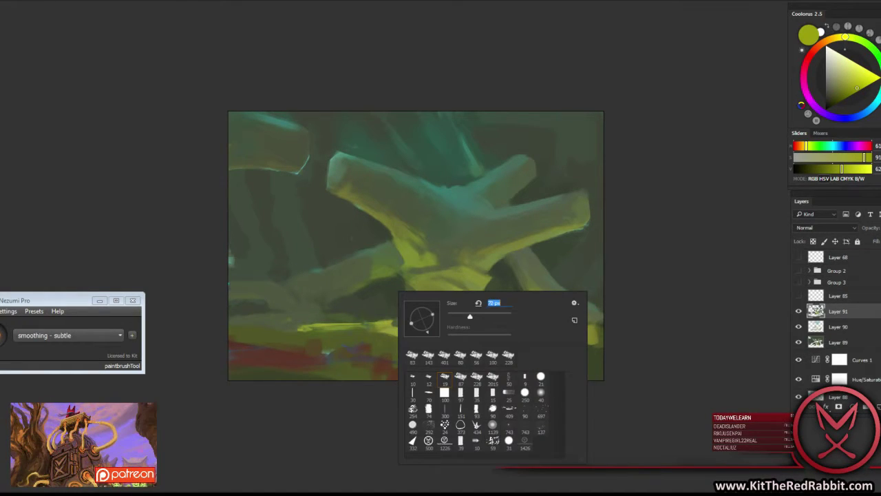
click(384, 301)
alt+click(379, 256)
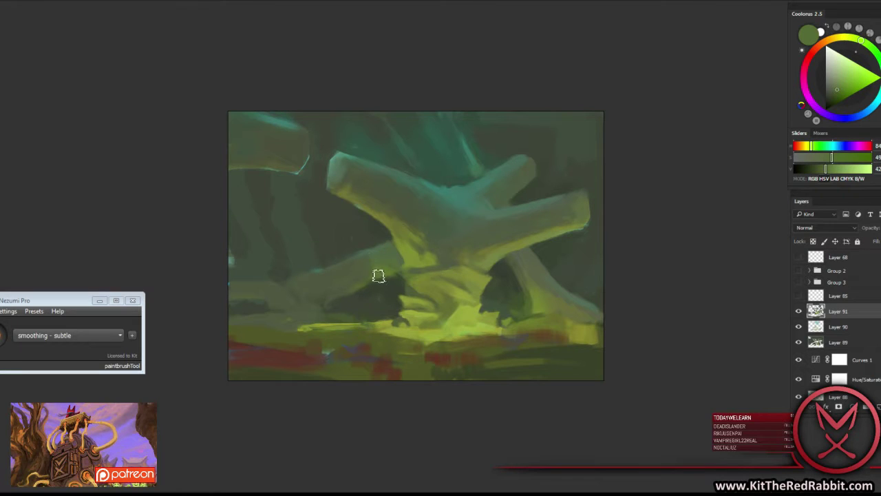
alt+click(368, 270)
alt+click(376, 278)
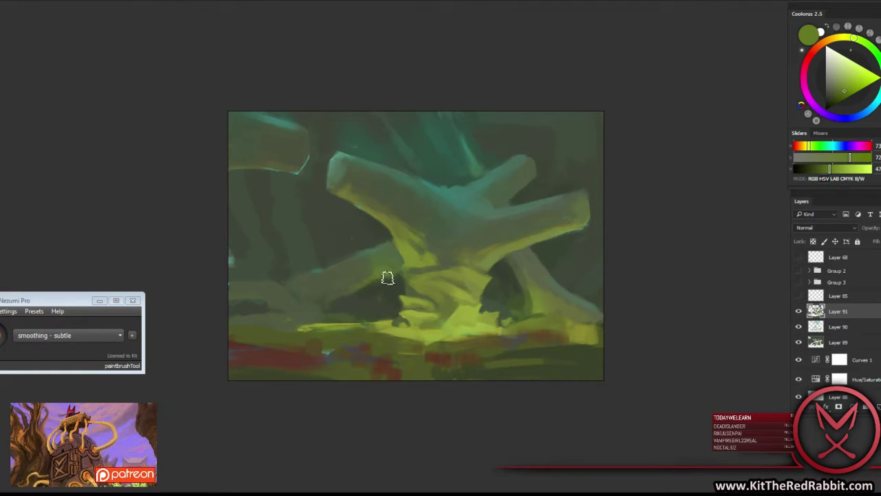
alt+click(354, 287)
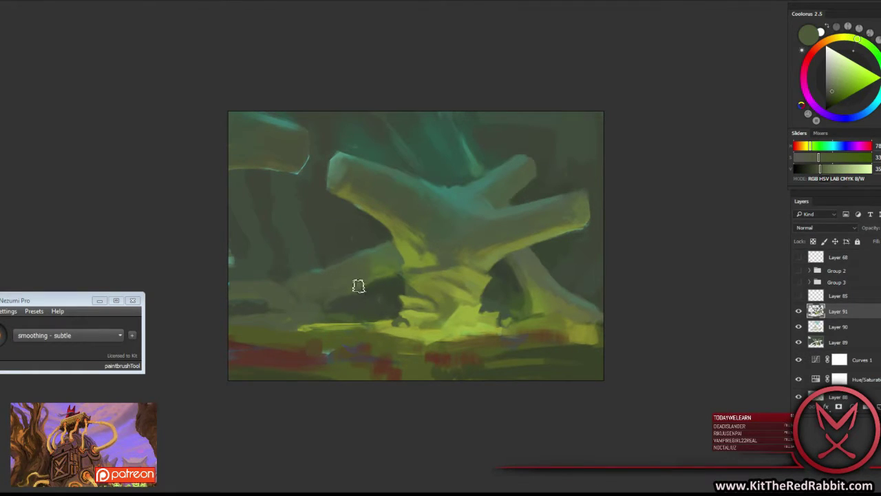
alt+click(377, 273)
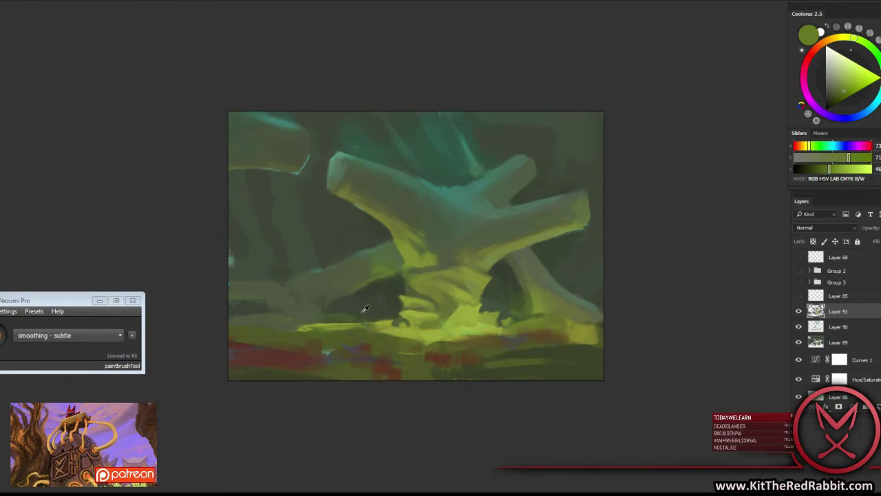
alt+click(343, 316)
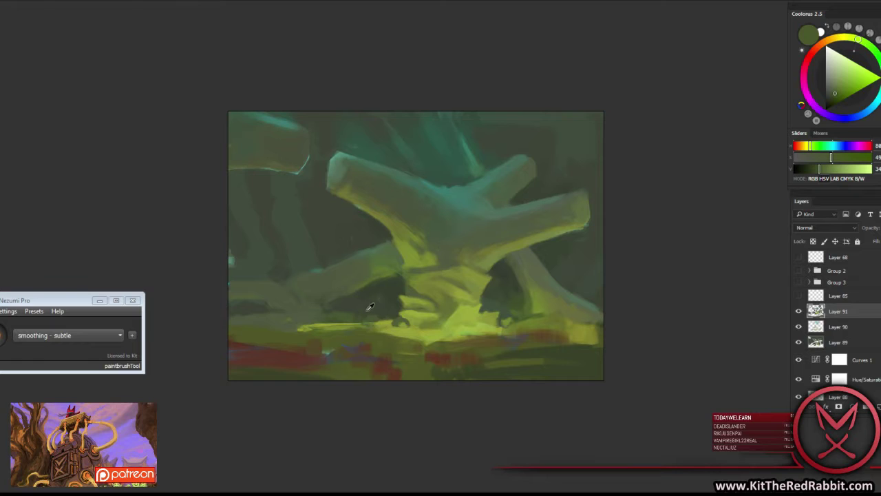
alt+click(368, 308)
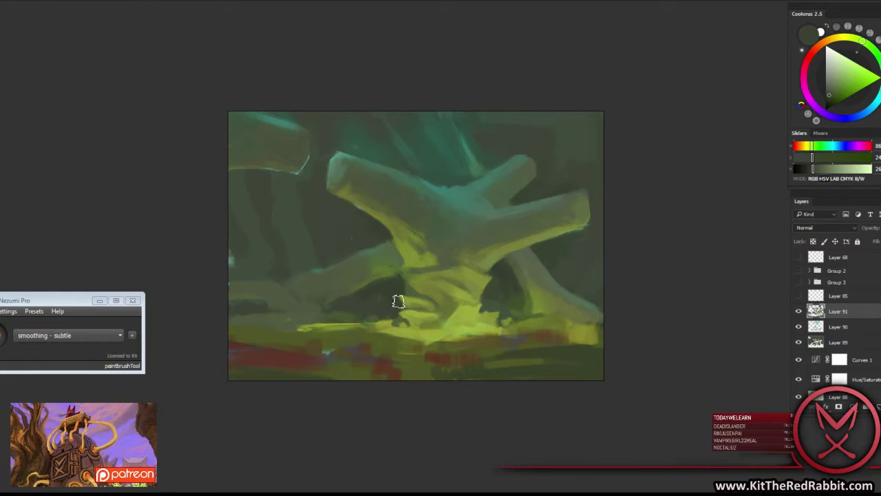
Pick a lighter green and brighten the dark area below the trunk with a yellow-green stroke.
alt+click(510, 275)
alt+click(510, 310)
alt+click(498, 300)
alt+click(510, 306)
alt+click(385, 308)
alt+click(394, 307)
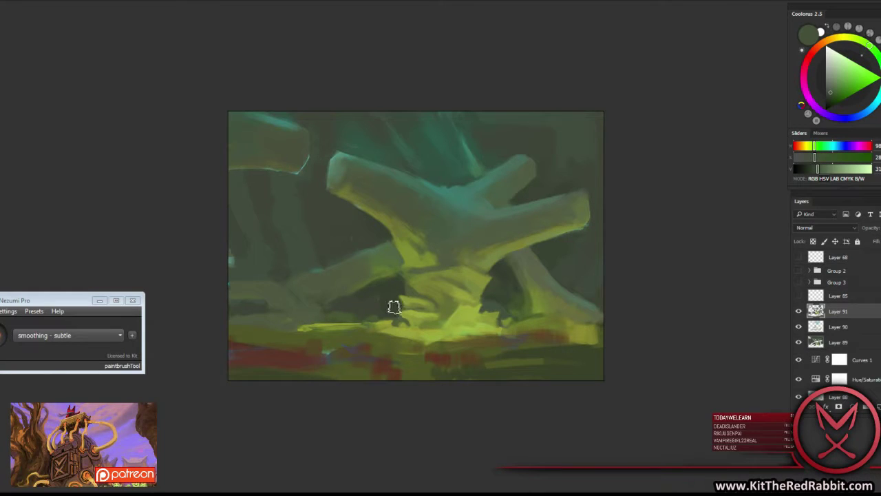
drag(402, 307, 397, 313)
Resample hollow greens and glowing yellow-greens from the ground under the trunk.
alt+click(397, 304)
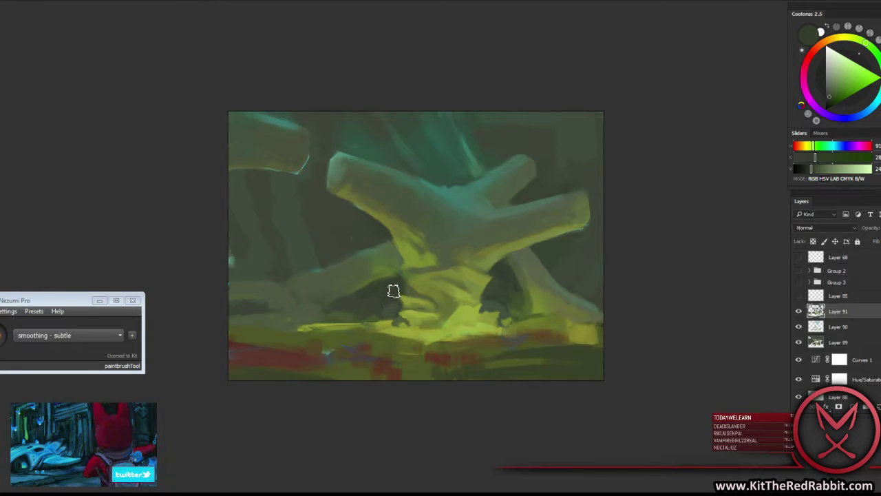
alt+click(406, 287)
alt+click(416, 296)
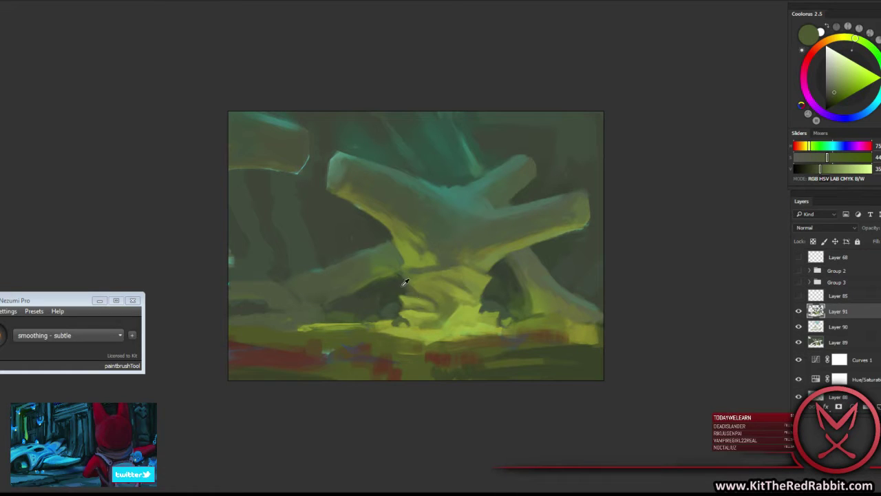
alt+click(404, 282)
alt+click(401, 294)
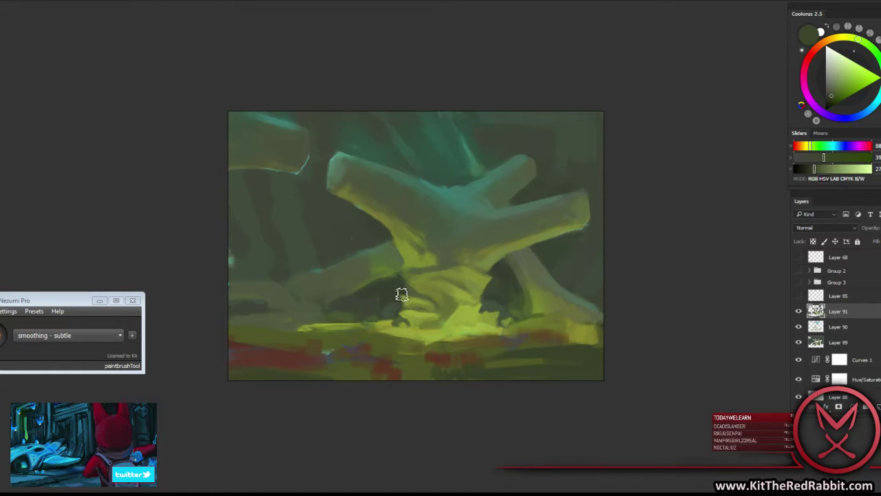
alt+click(413, 304)
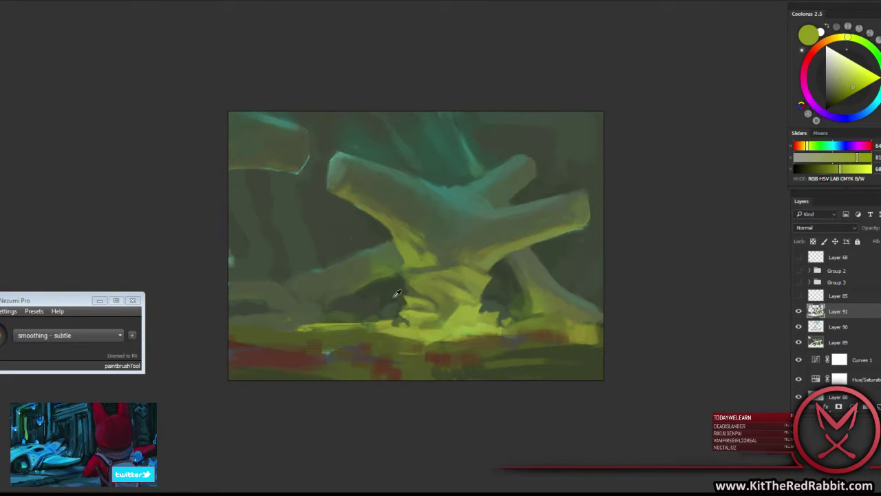
alt+click(395, 296)
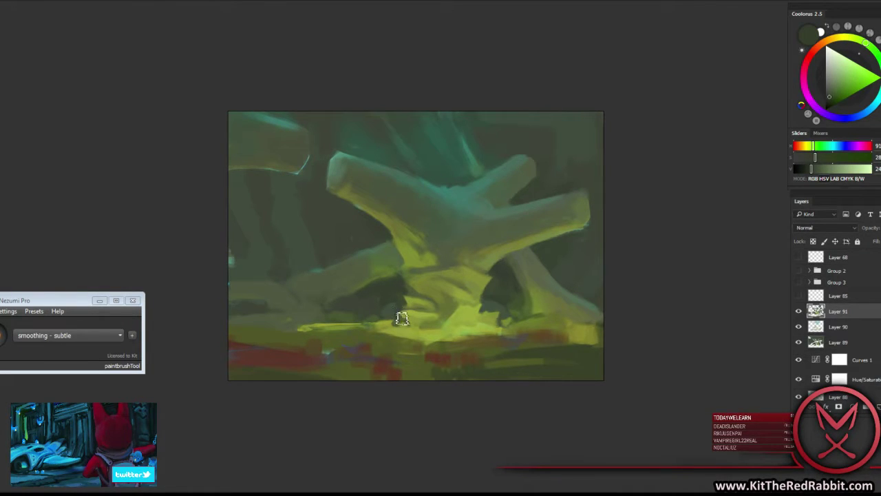
alt+click(411, 312)
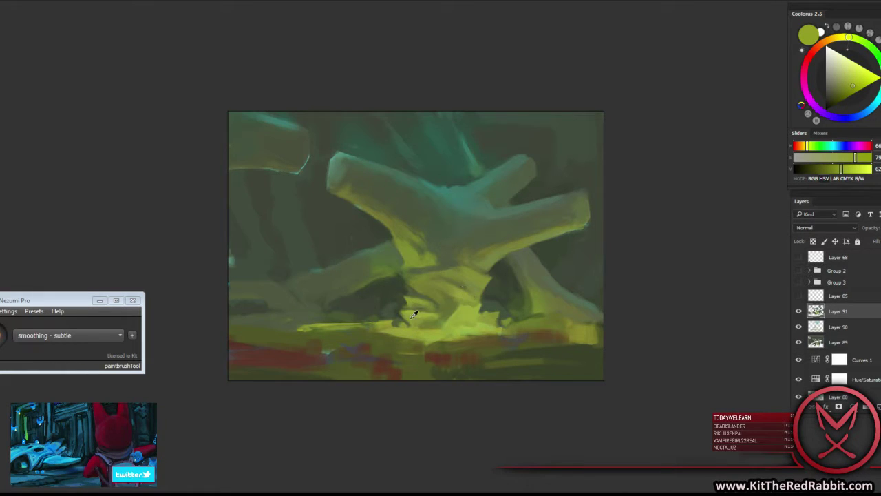
alt+click(412, 312)
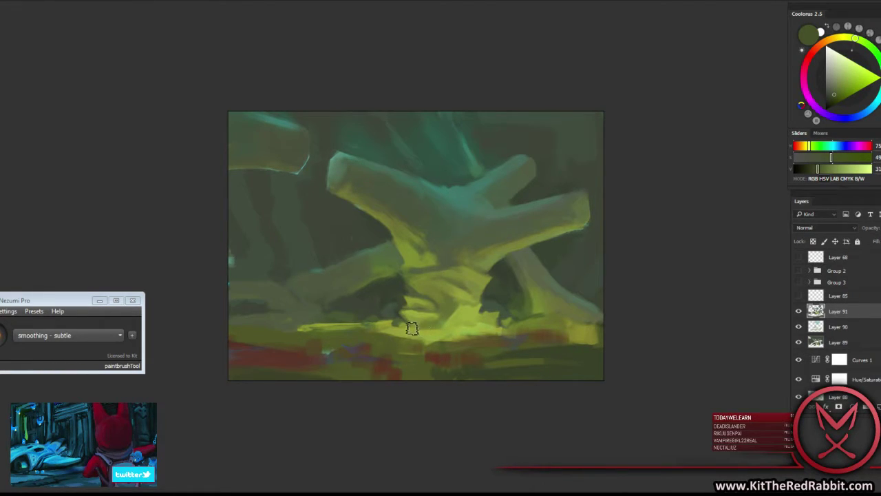
alt+click(413, 334)
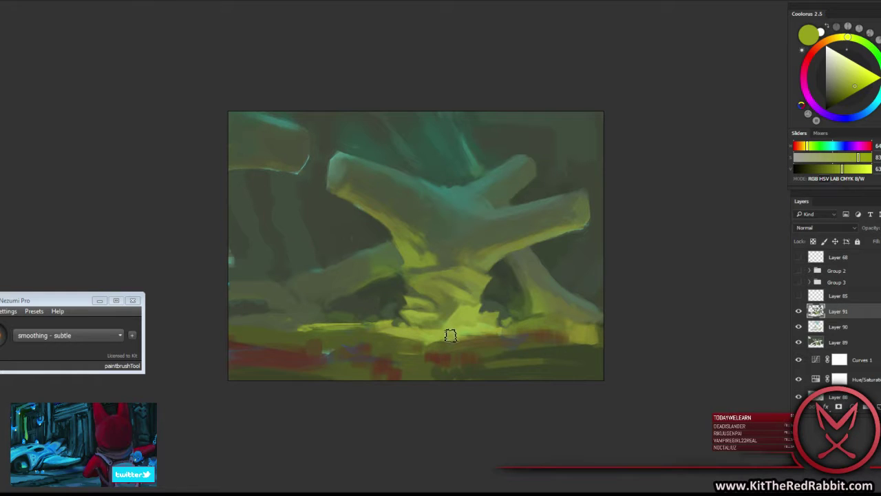
Toggle Layer 91 off and on to compare, then add new blank Layer 92.
click(799, 312)
click(799, 311)
key(ctrl+shift+alt+n)
Paint a dark grey-green hollow right of the trunk, swapping foreground and background colours.
alt+click(455, 260)
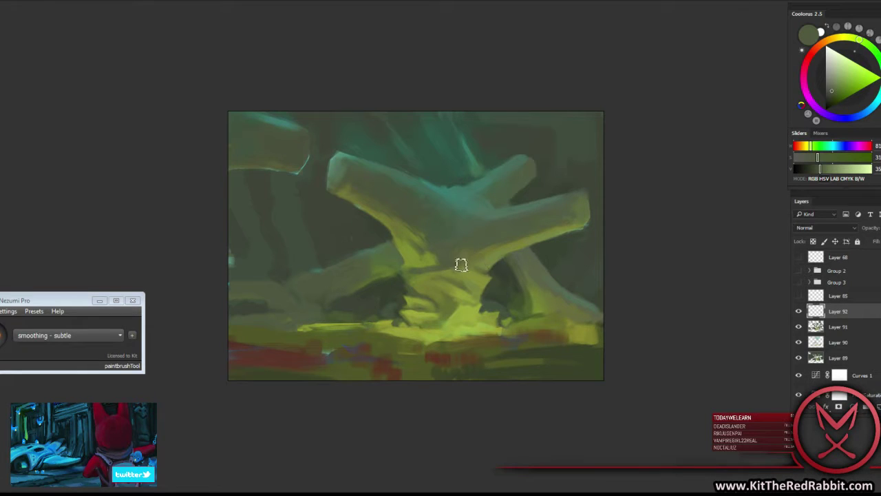
drag(461, 265, 504, 276)
key(x)
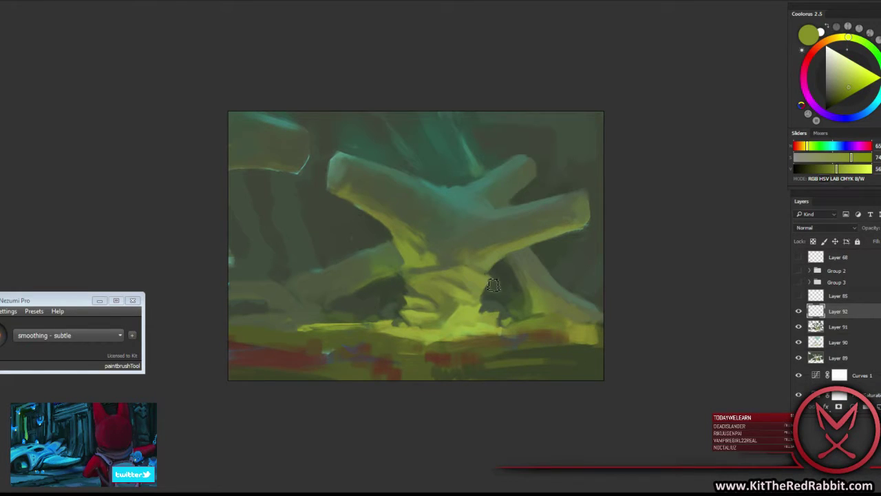
key(x)
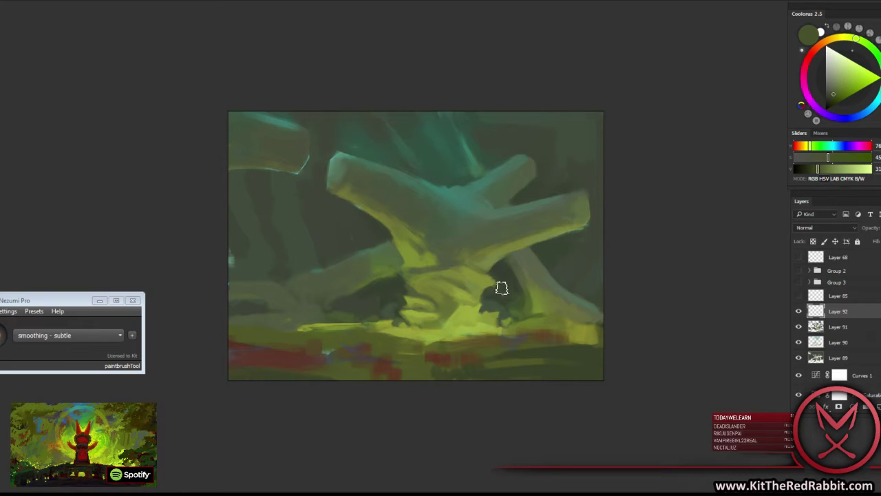
Eyedrop darker grey-greens and olive yellow-greens around the hollow and trunk.
alt+click(497, 292)
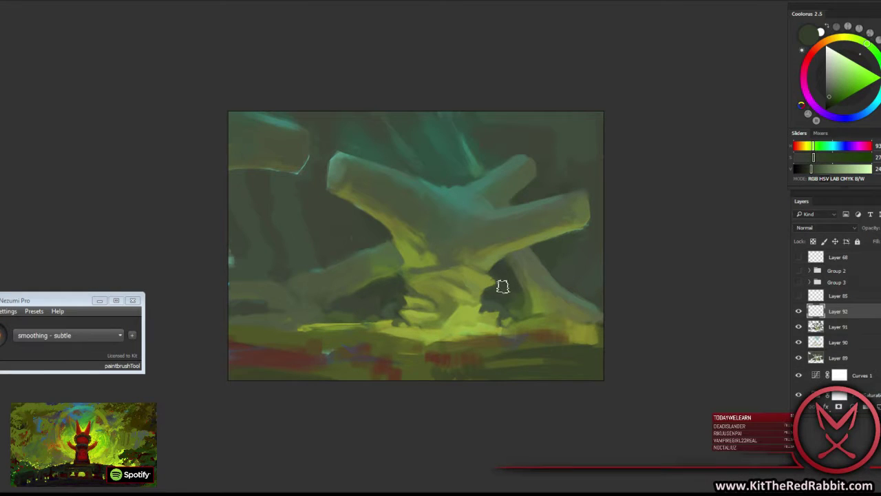
alt+click(460, 309)
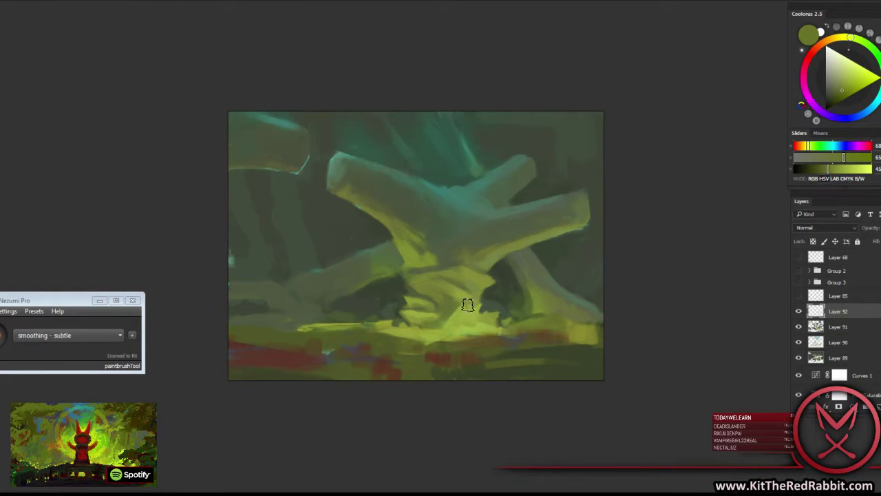
alt+click(465, 310)
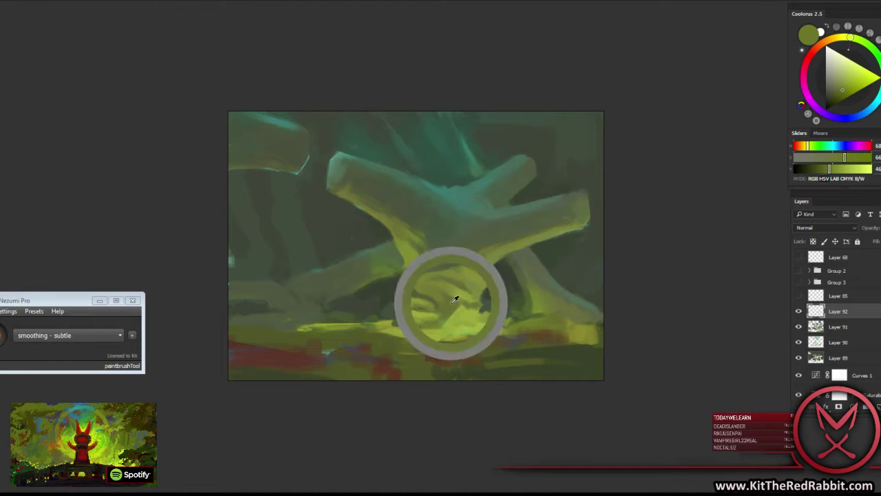
alt+click(472, 291)
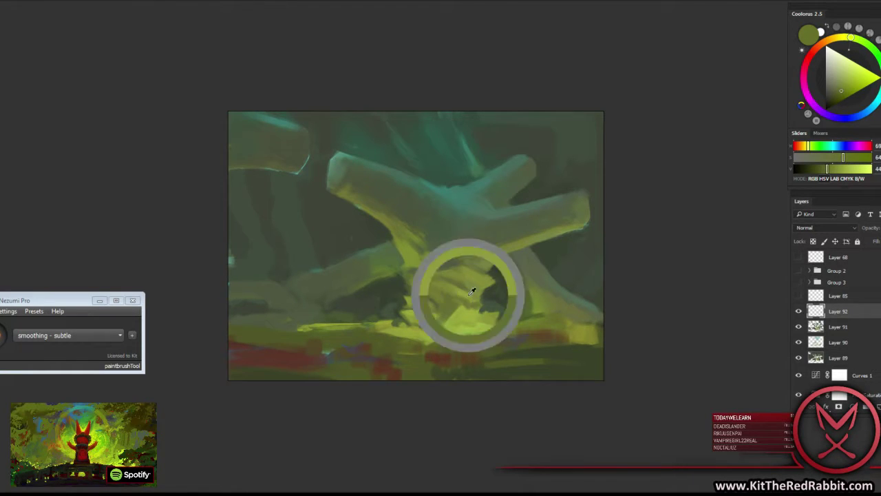
alt+click(456, 300)
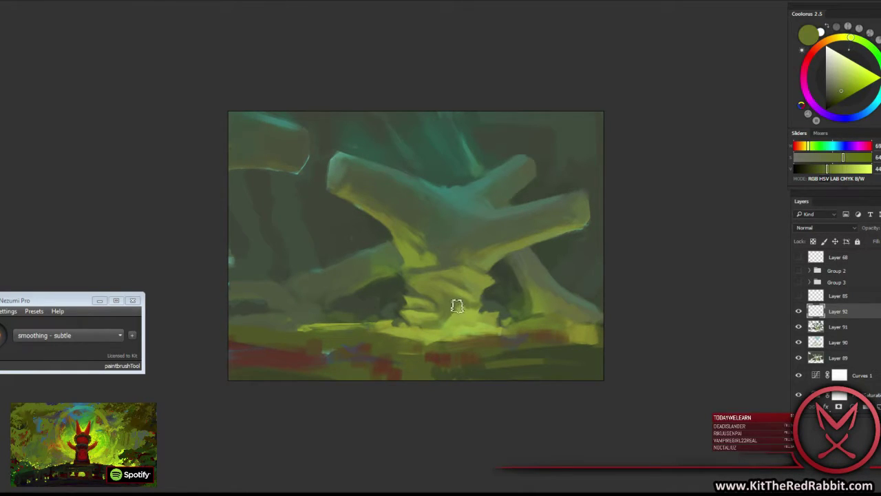
alt+click(426, 290)
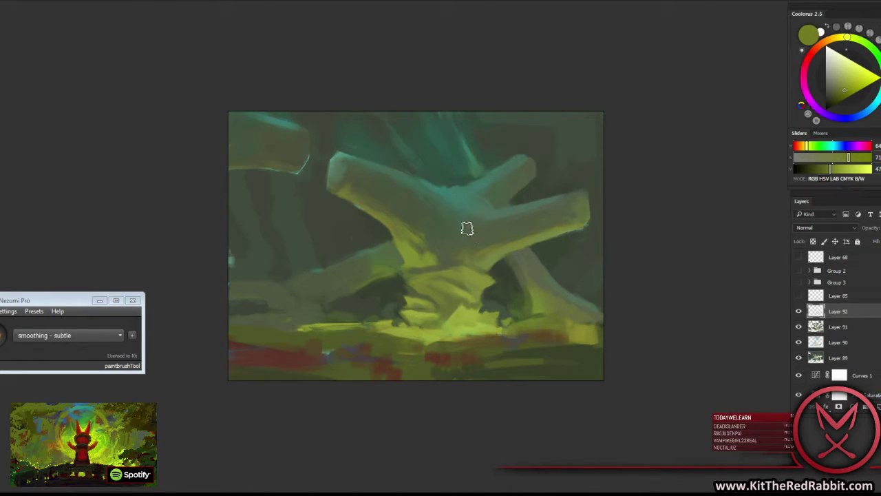
alt+click(453, 277)
alt+click(459, 284)
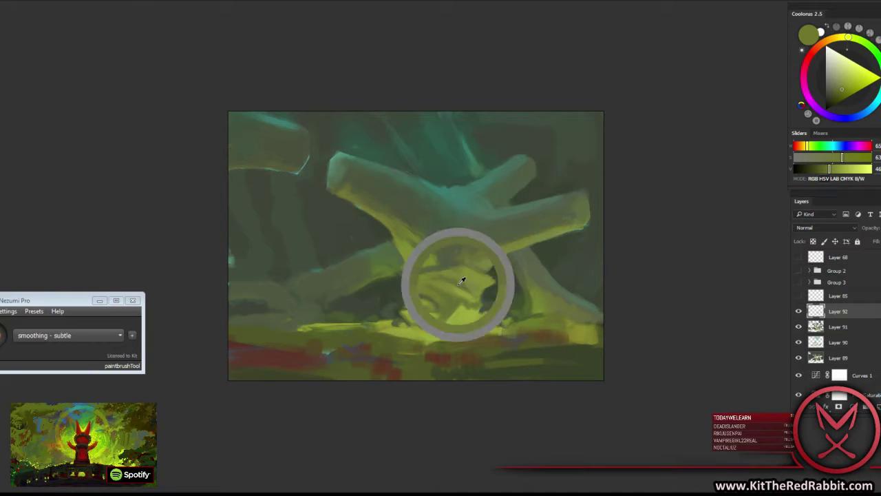
alt+click(452, 289)
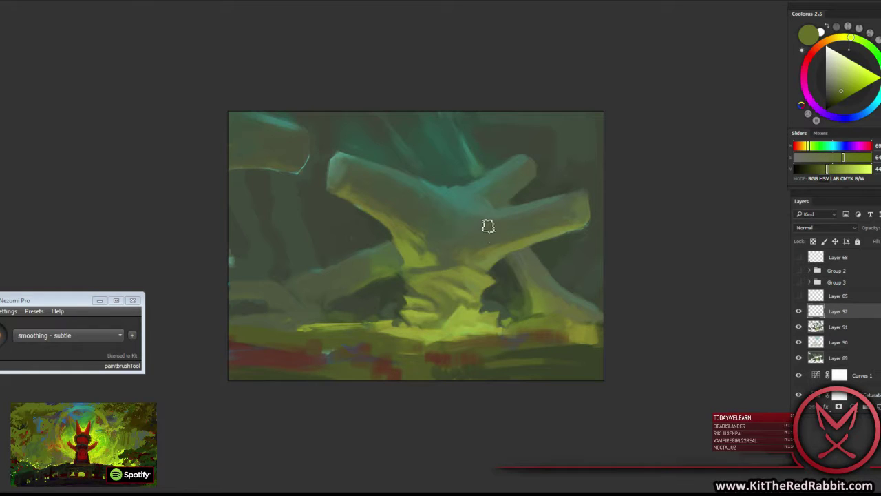
Sample brighter and darker olive greens from the trunk.
alt+click(419, 262)
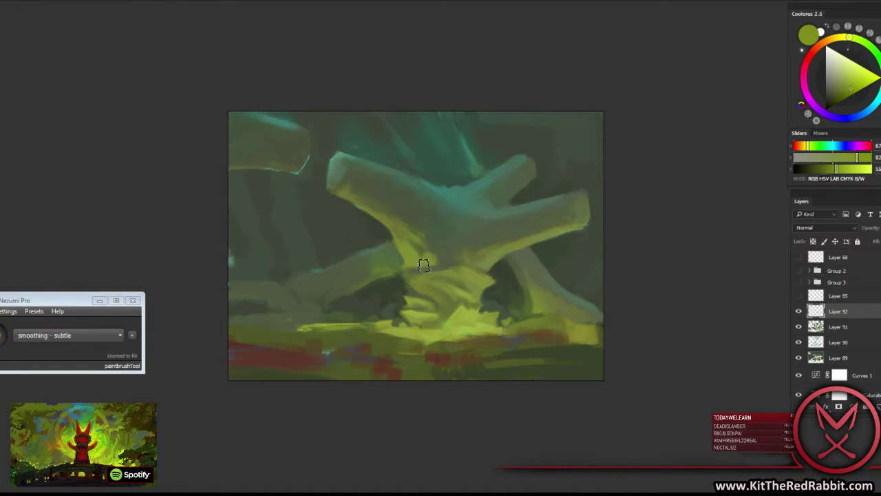
alt+click(399, 254)
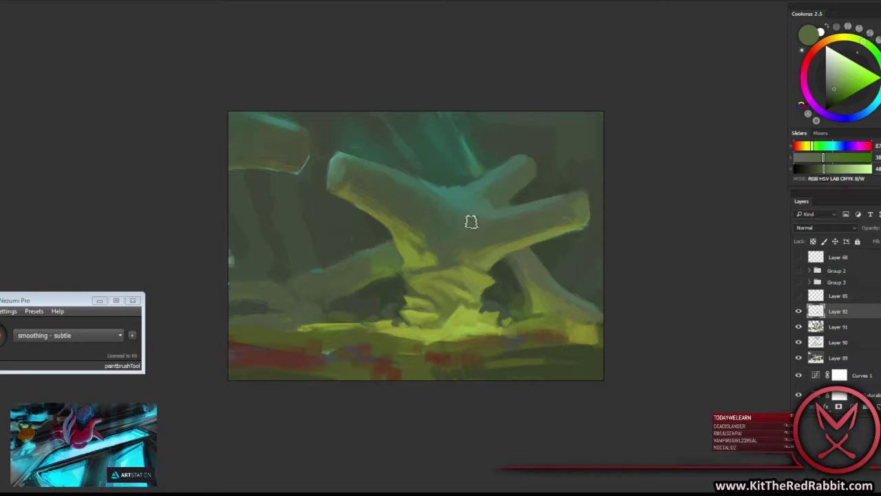
alt+click(398, 253)
alt+click(391, 240)
alt+click(393, 247)
alt+click(373, 220)
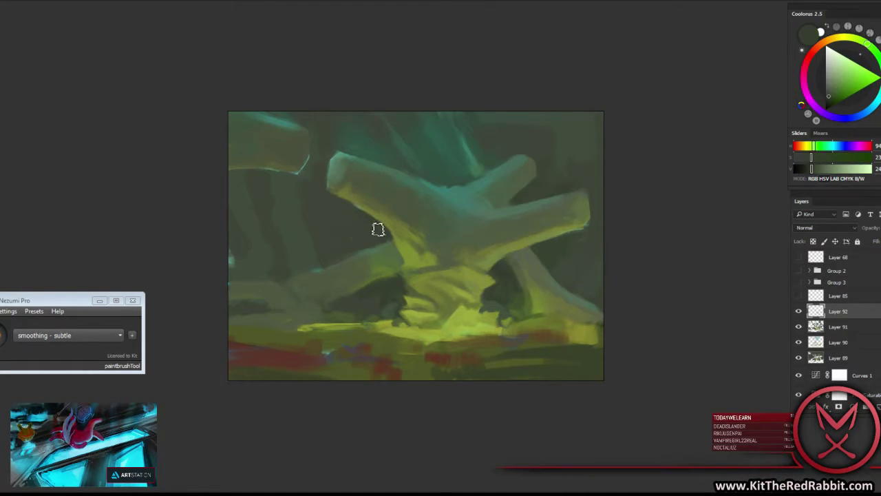
alt+click(376, 220)
Pick up the yellow-green of the glowing roots and a muted green near the trunk.
alt+click(413, 247)
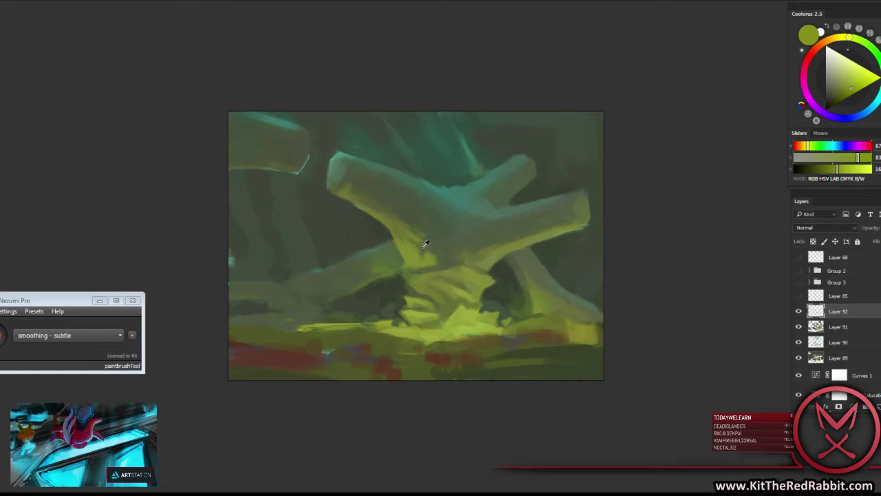
alt+click(414, 245)
alt+click(410, 245)
alt+click(397, 254)
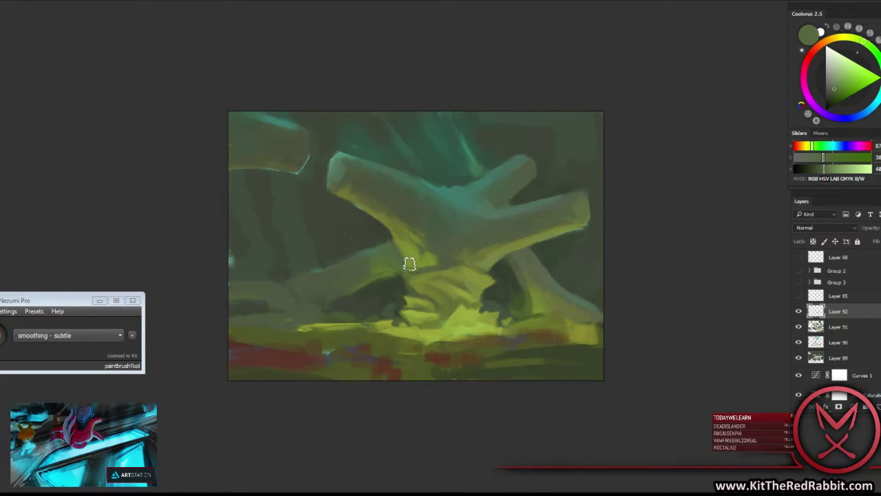
alt+click(468, 269)
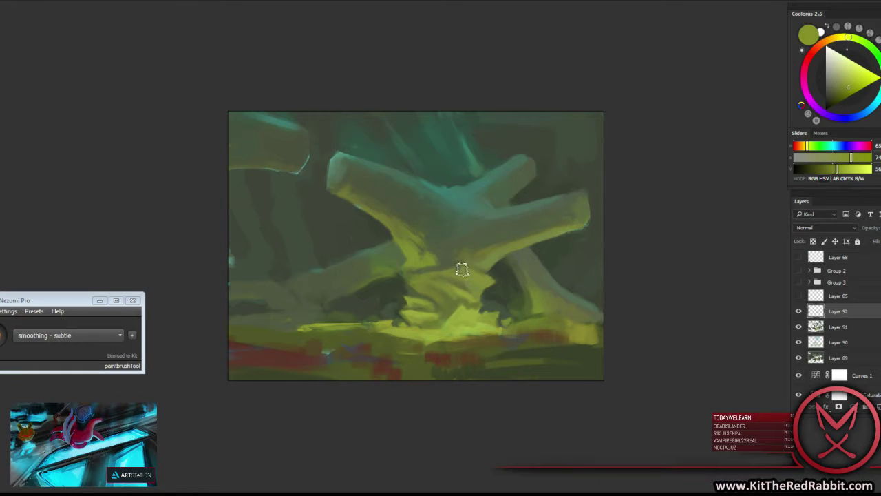
Sample muted root greens, ending on an olive-yellow from the painting.
alt+click(389, 297)
alt+click(394, 311)
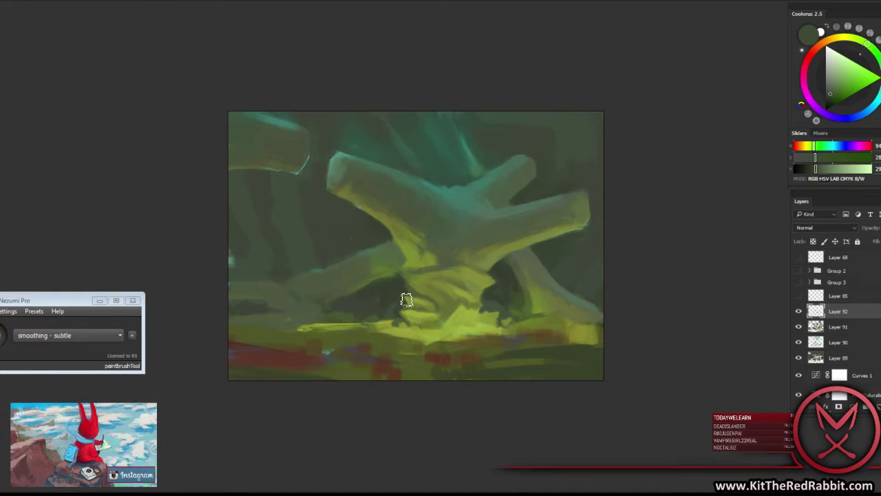
alt+click(391, 307)
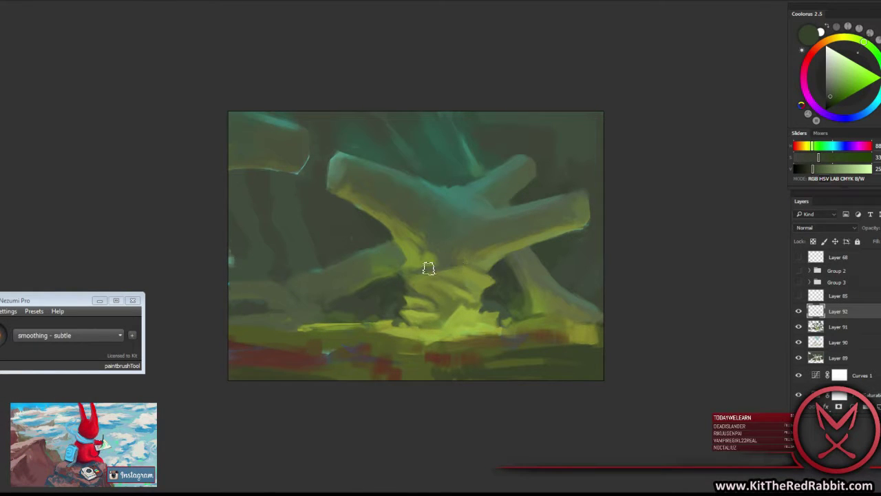
alt+click(335, 299)
alt+click(323, 303)
alt+click(331, 305)
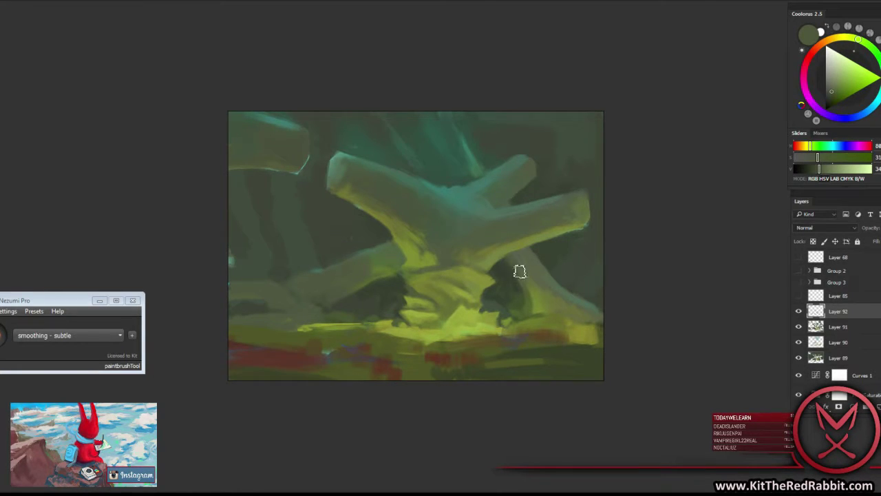
alt+click(534, 255)
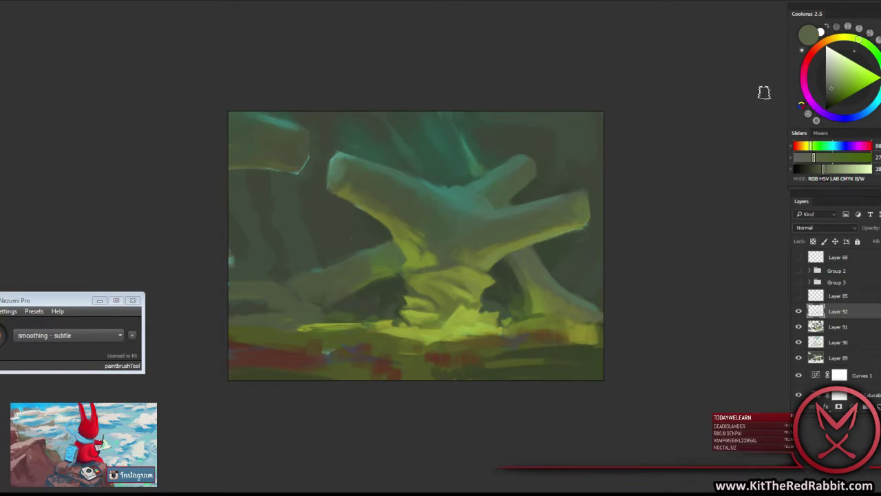
alt+click(522, 245)
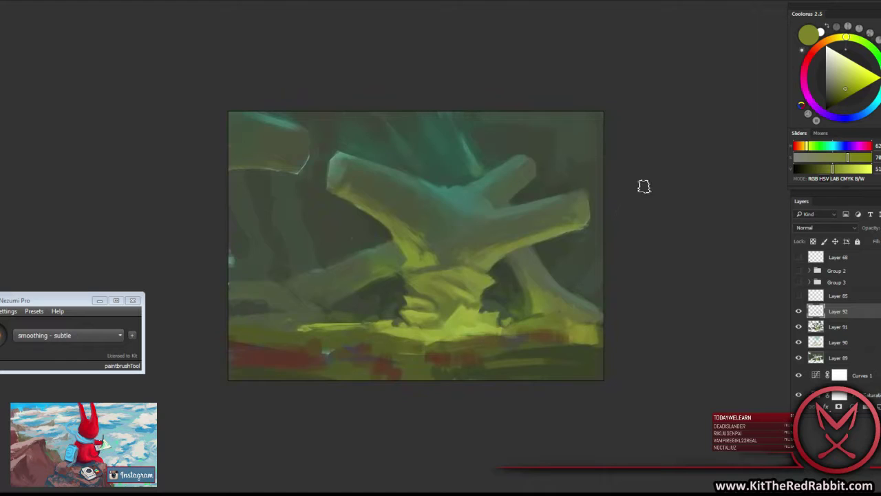
Zoom out to check the whole painting small, then zoom back in one step.
alt+click(546, 234)
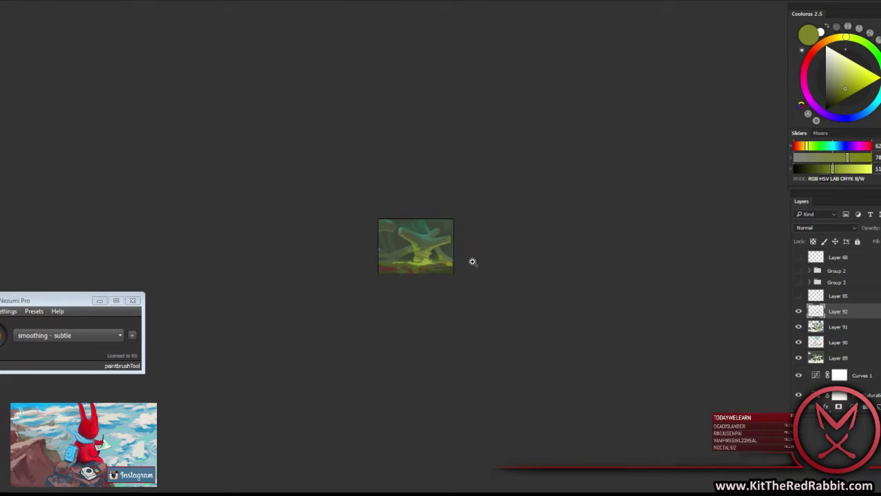
click(472, 260)
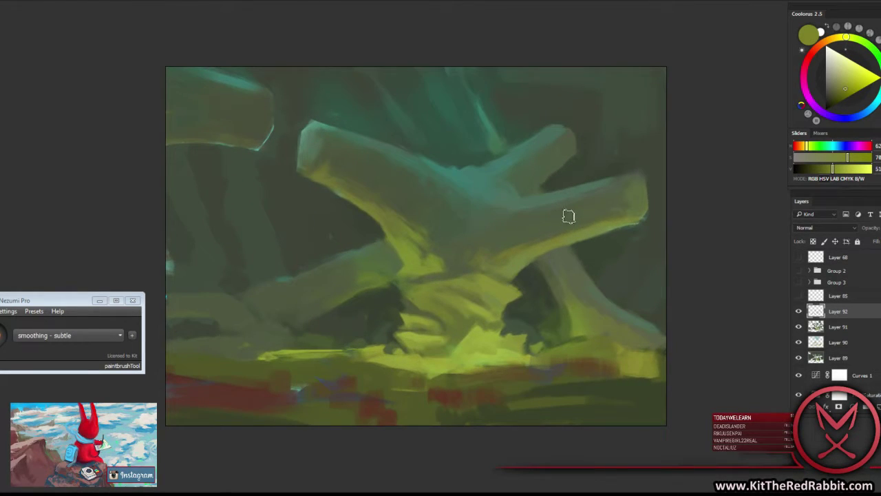
alt+click(562, 218)
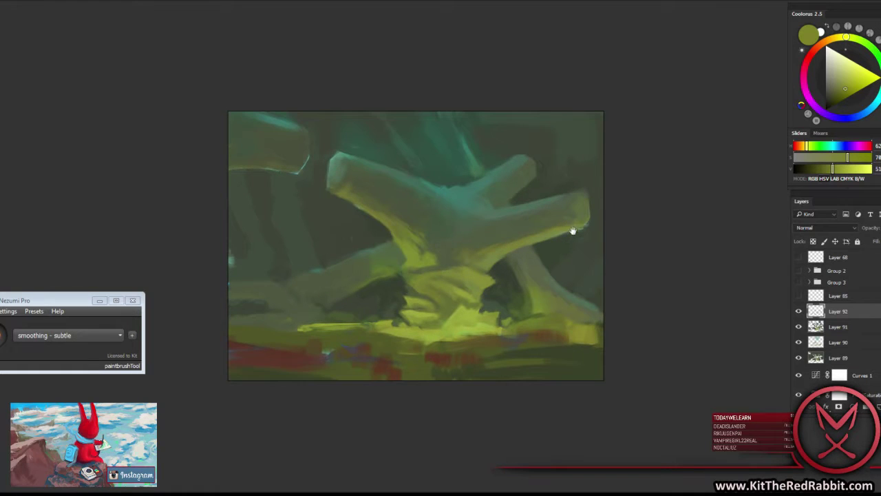
drag(573, 231, 578, 219)
click(564, 234)
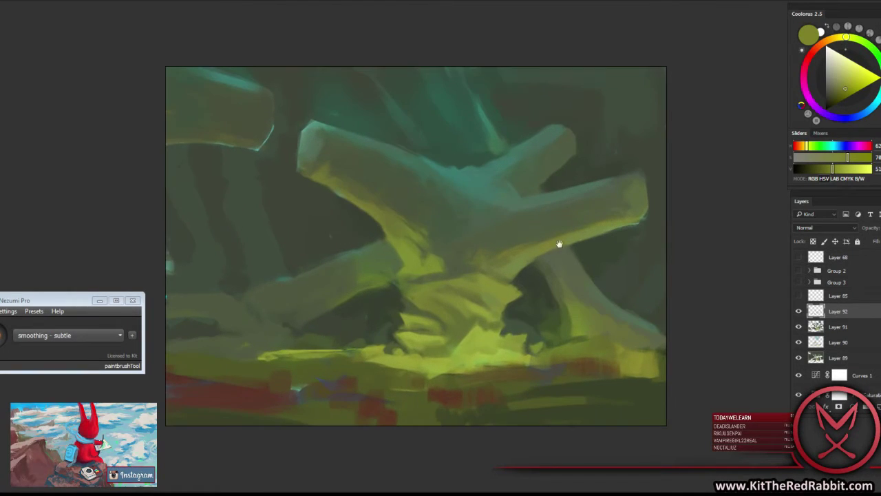
Sample dark teal and olive greens, then darken the yellow-green beside the right root.
right_click(385, 146)
alt+click(358, 125)
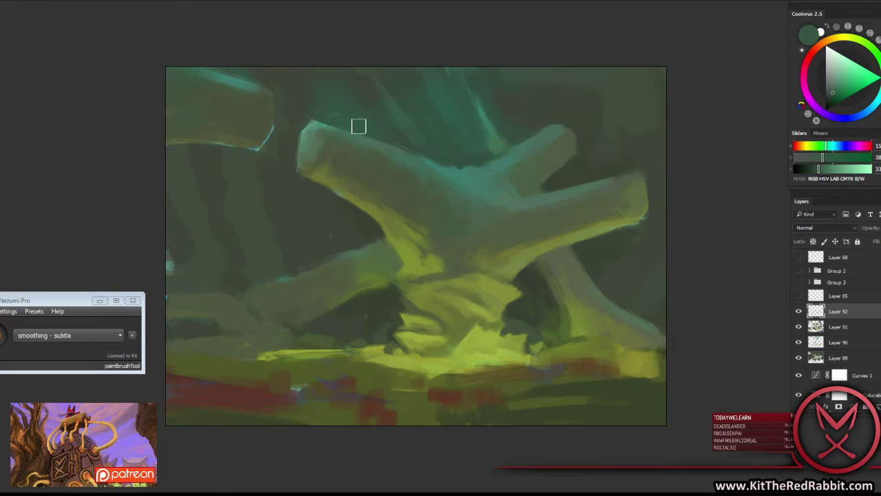
alt+click(396, 130)
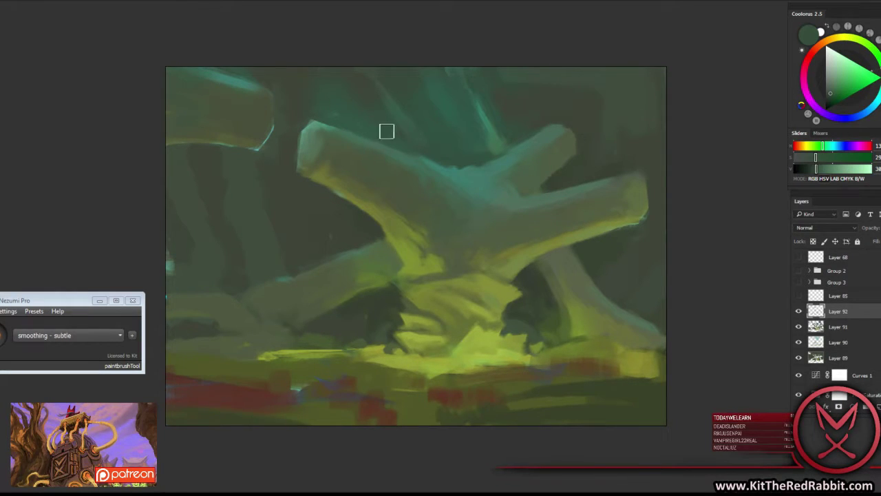
alt+click(329, 195)
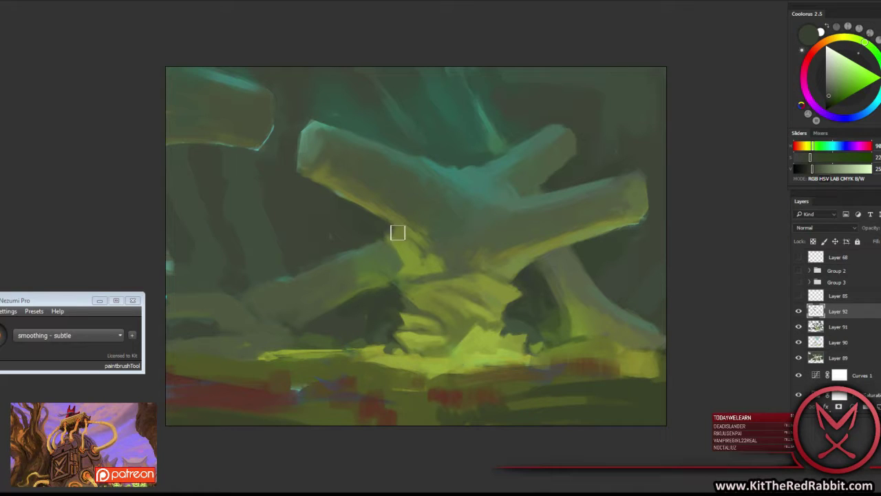
alt+click(391, 218)
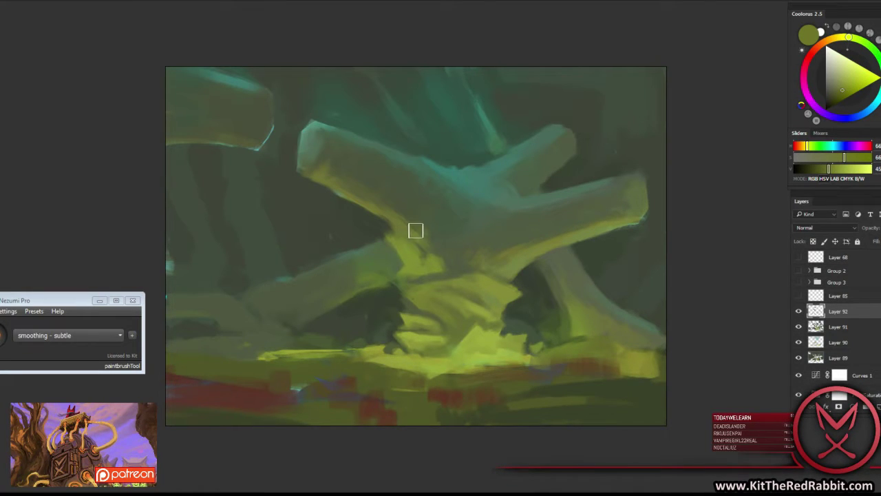
drag(423, 216, 442, 232)
Eyedrop muted and brighter greens from the trunk and branches.
alt+click(450, 263)
alt+click(441, 256)
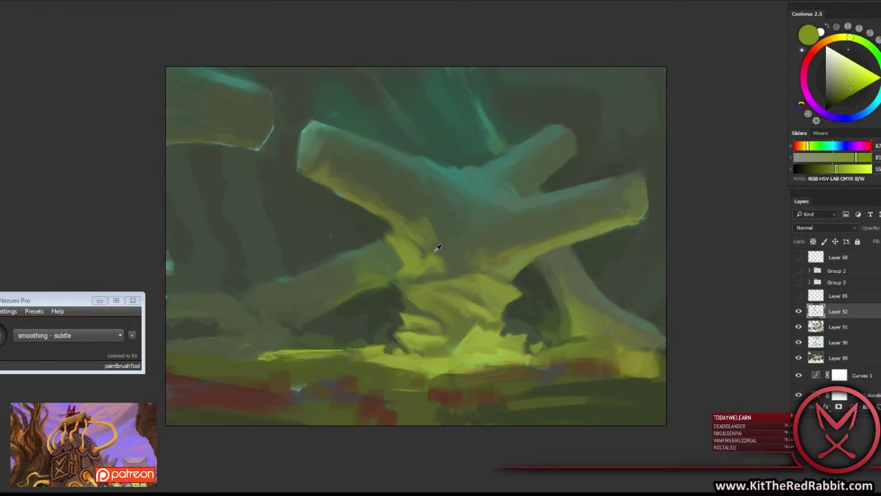
alt+click(433, 251)
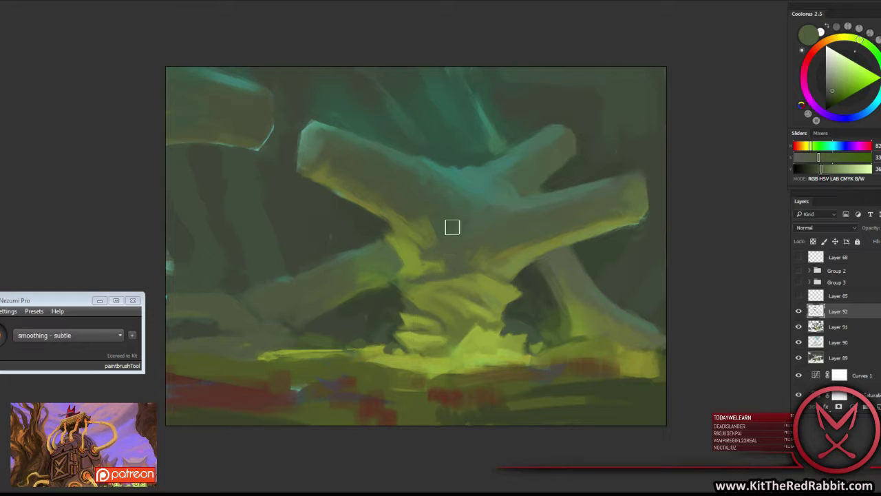
alt+click(406, 289)
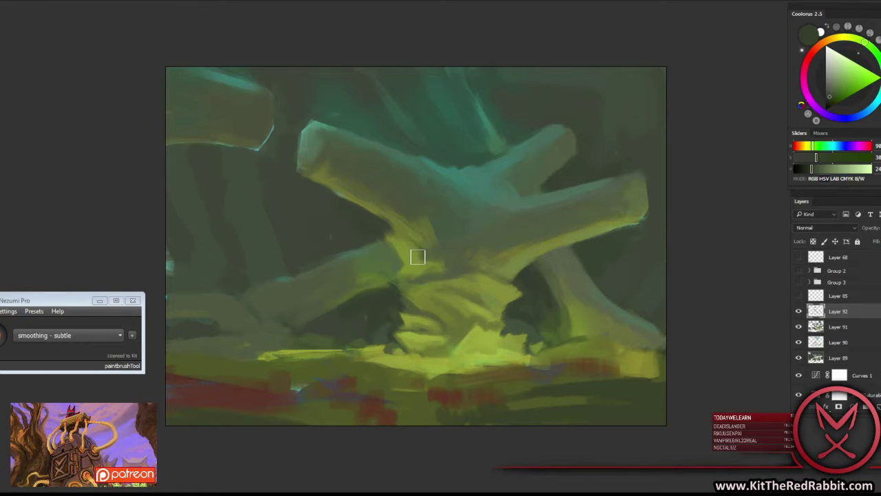
alt+click(435, 257)
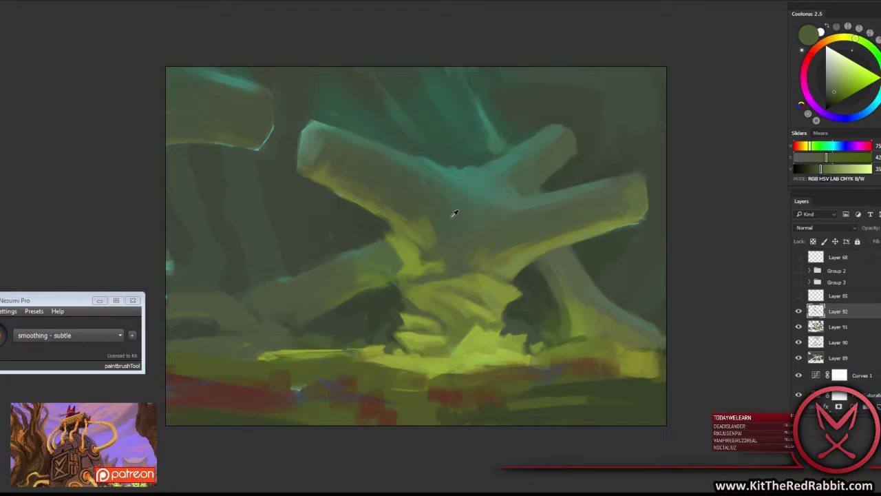
alt+click(436, 240)
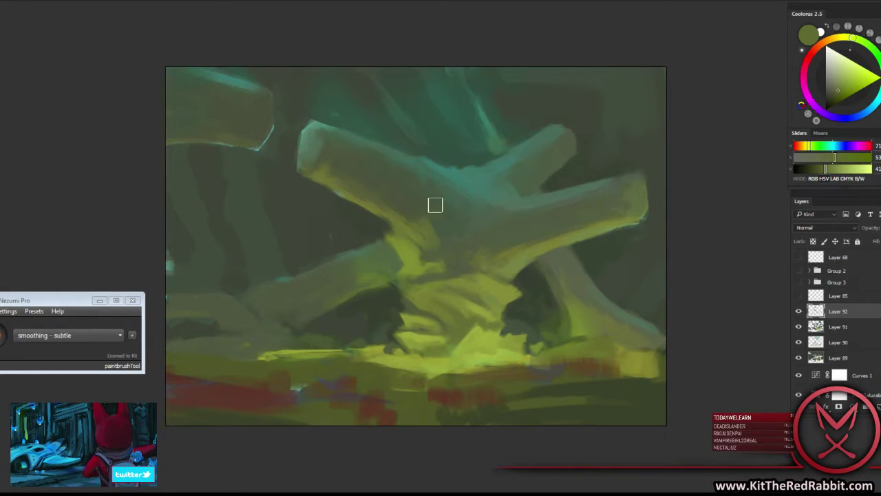
alt+click(432, 206)
alt+click(427, 233)
alt+click(424, 248)
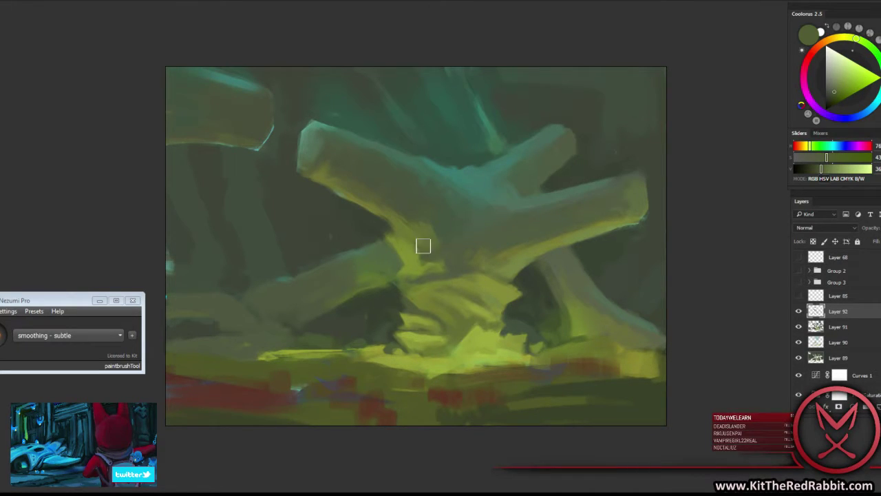
Sample lit-trunk yellow-greens, finishing on a dark green from the branch shadows.
alt+click(425, 249)
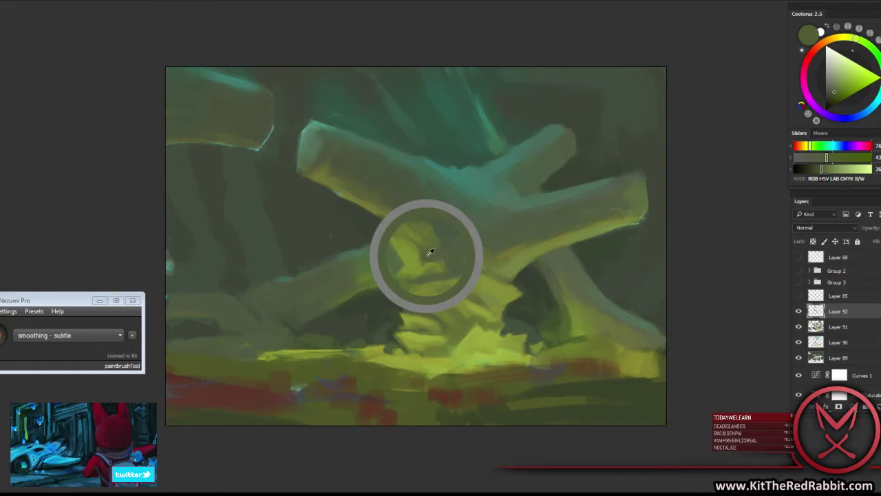
alt+click(433, 207)
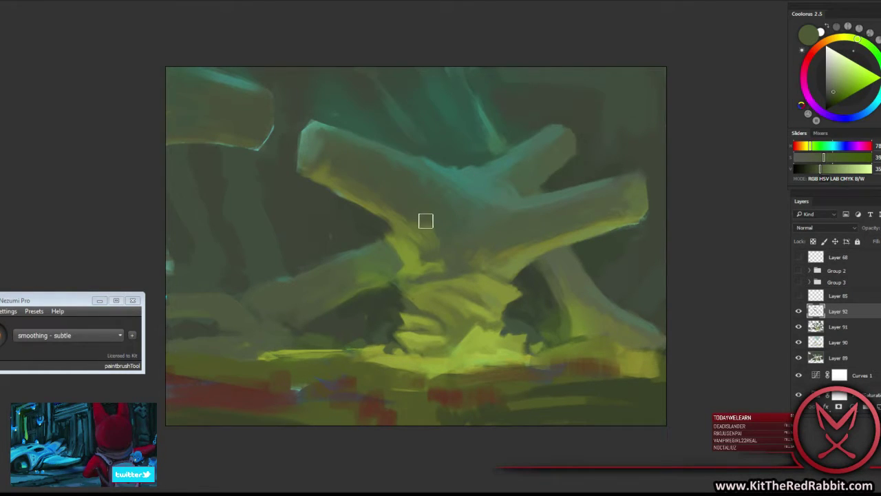
alt+click(432, 228)
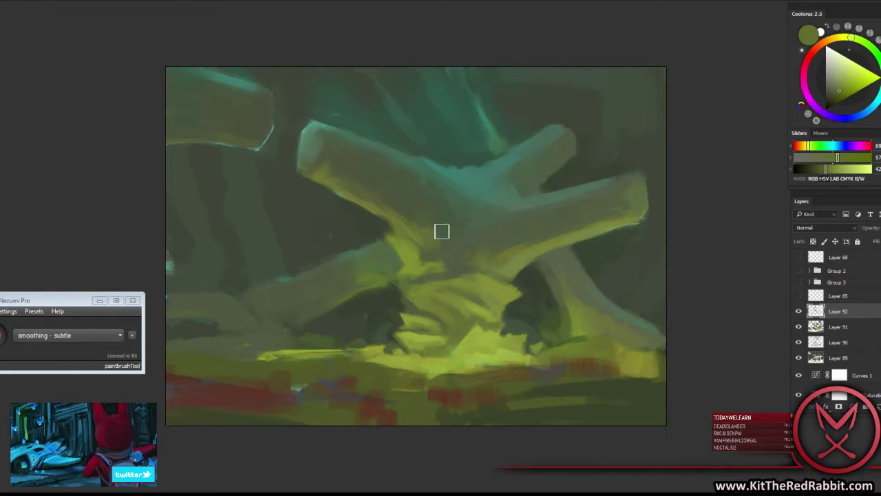
alt+click(444, 232)
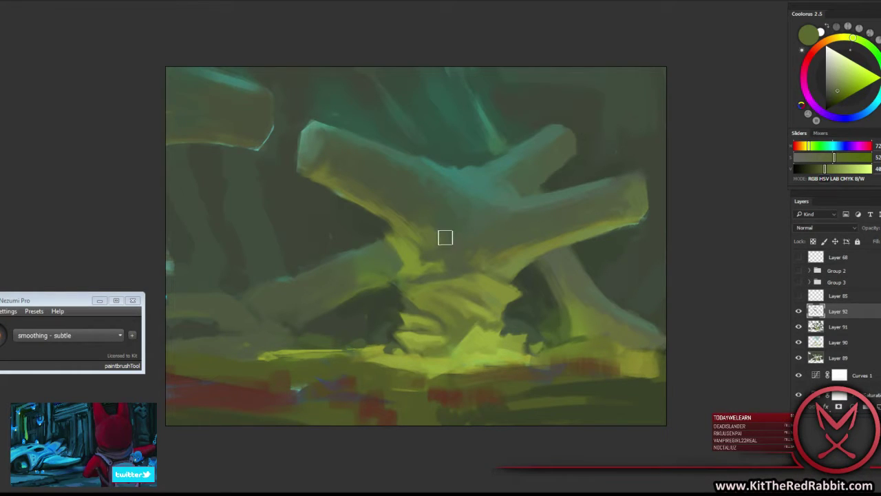
alt+click(341, 202)
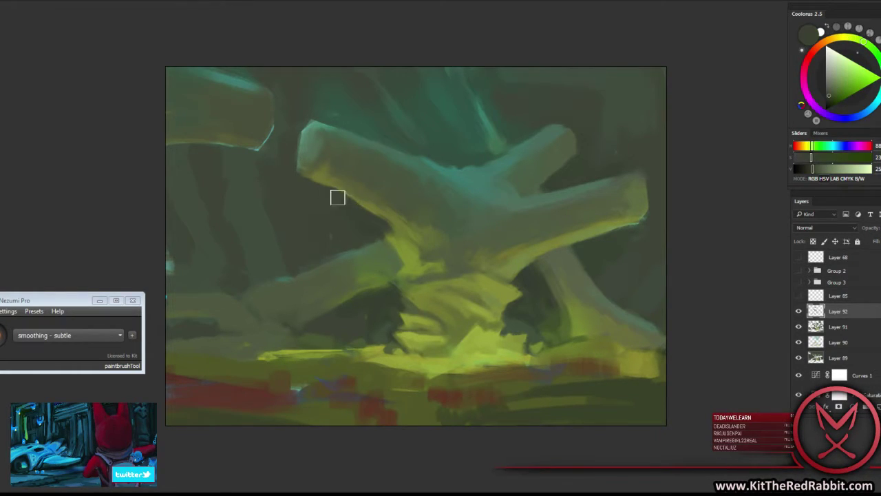
alt+click(374, 199)
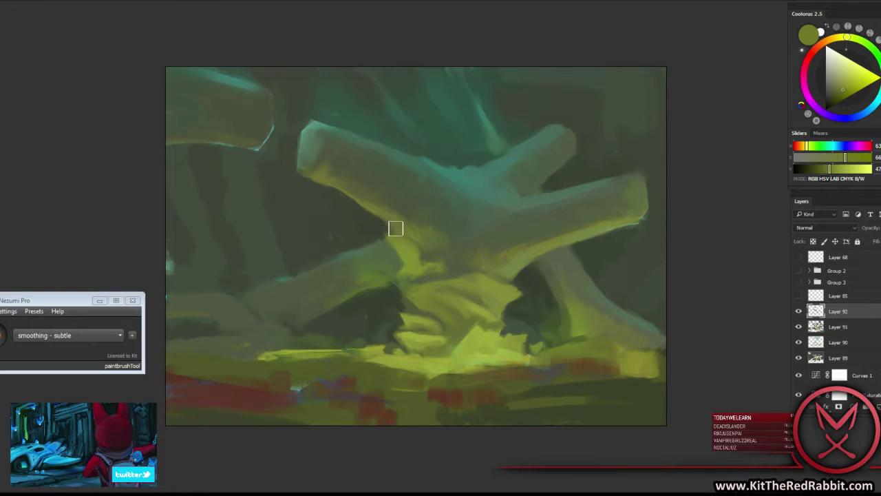
alt+click(353, 206)
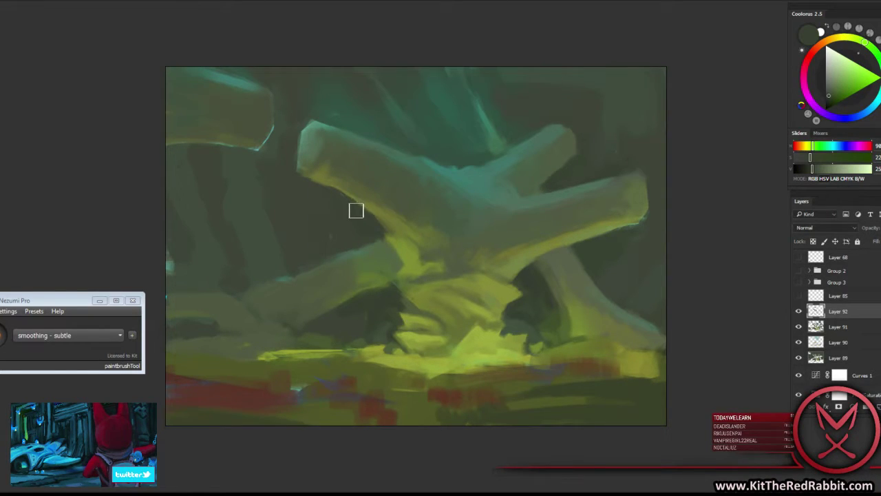
Check the brush presets and sample olive and bright yellow-green from the trunk.
right_click(378, 225)
key(Return)
alt+click(399, 228)
alt+click(397, 246)
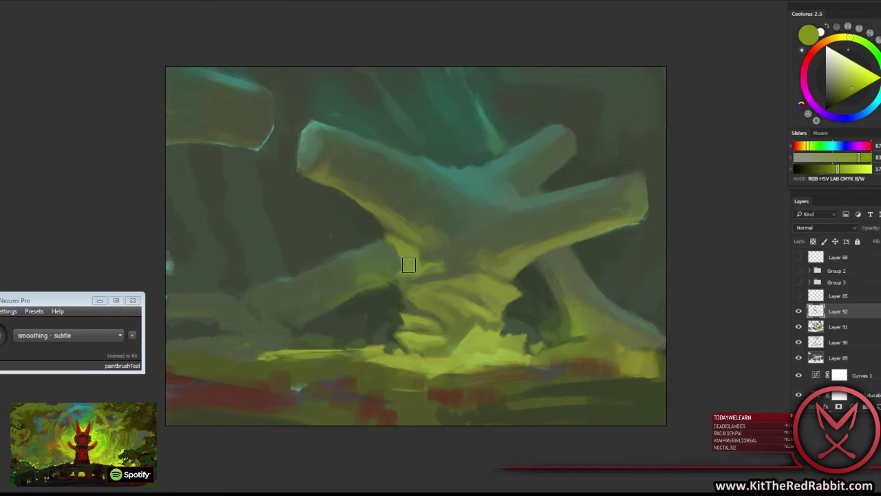
alt+click(389, 266)
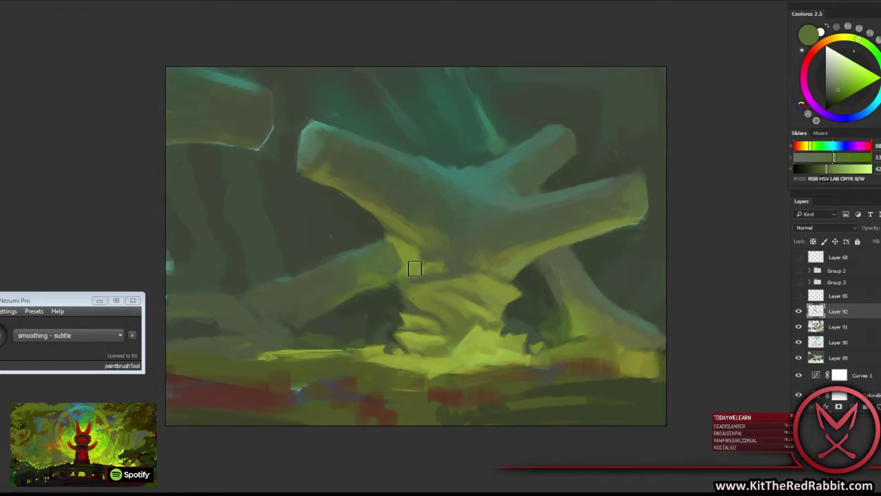
Alternate between trunk-base yellow-greens and muted, greyer olives.
alt+click(412, 267)
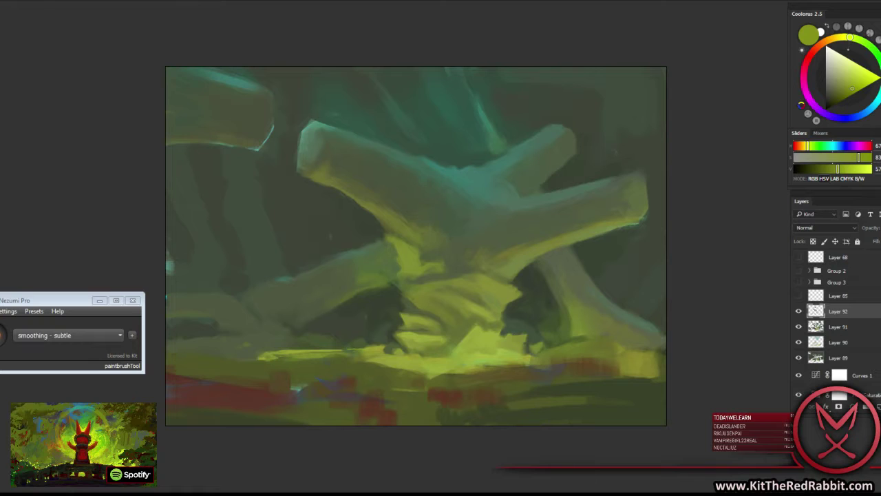
alt+click(398, 258)
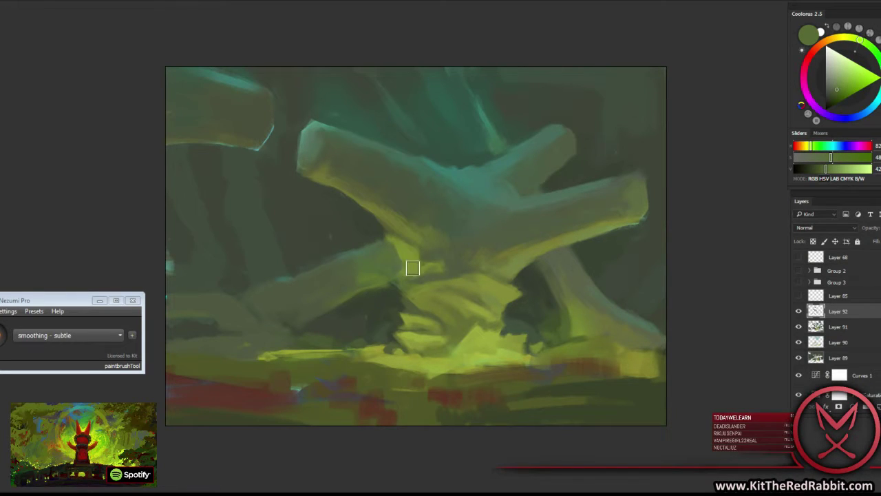
alt+click(412, 256)
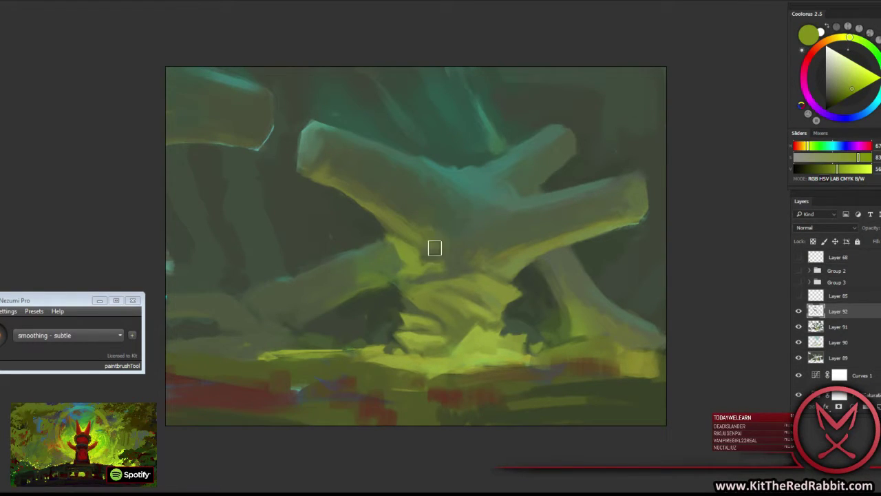
alt+click(434, 245)
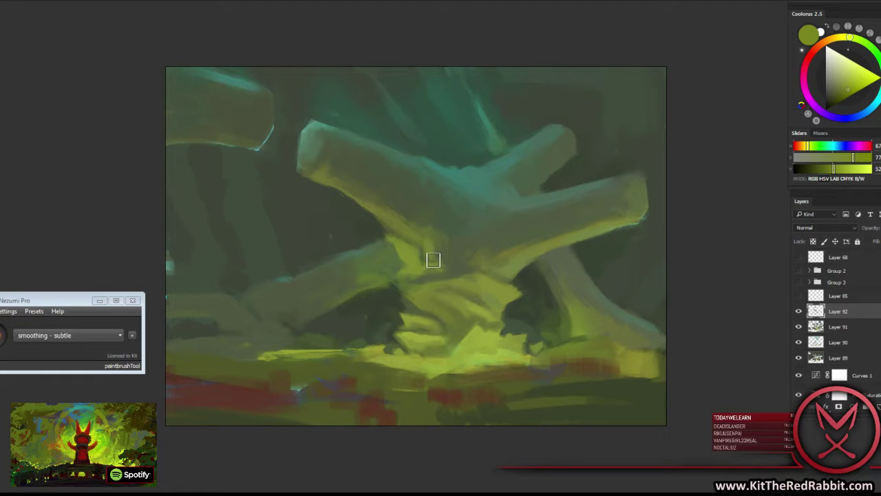
alt+click(443, 254)
alt+click(424, 243)
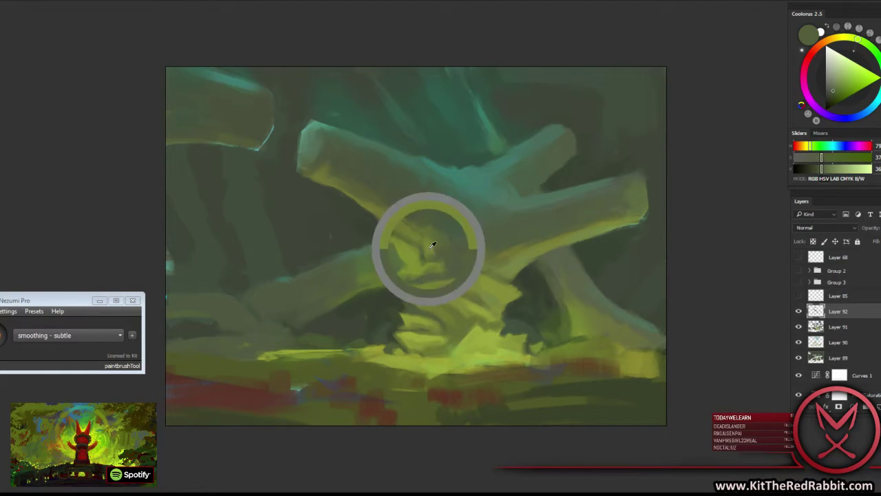
alt+click(425, 248)
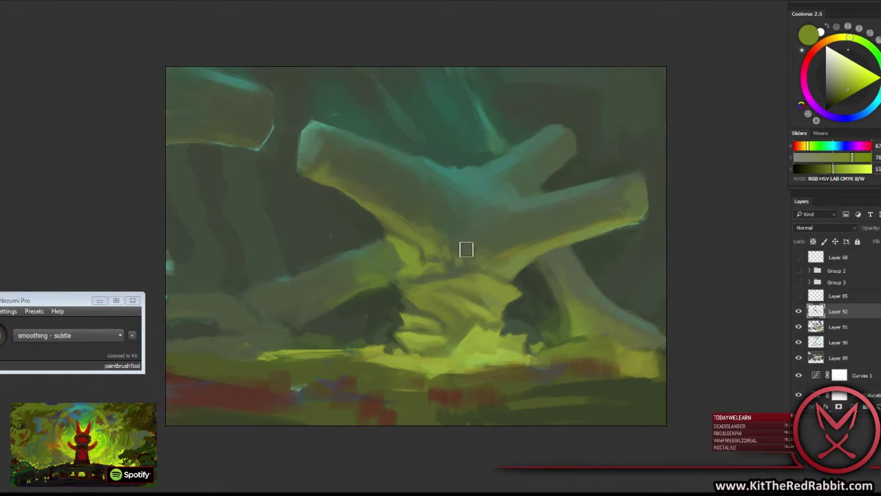
Sample dark grey-greens from the branch and bright yellow-green from the glow.
alt+click(459, 262)
alt+click(466, 239)
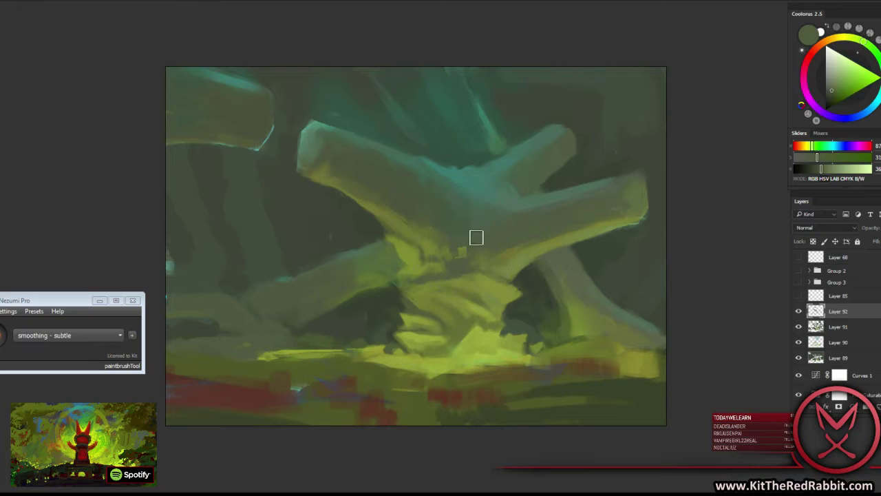
alt+click(428, 241)
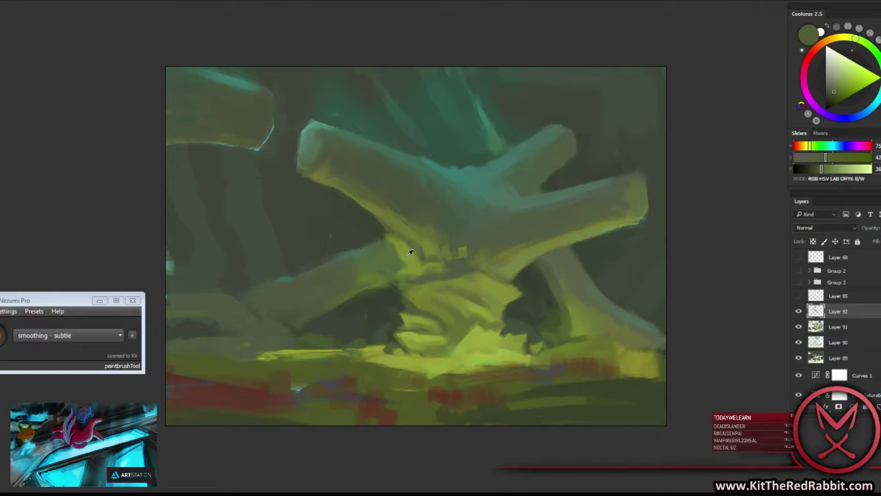
alt+click(409, 253)
alt+click(406, 251)
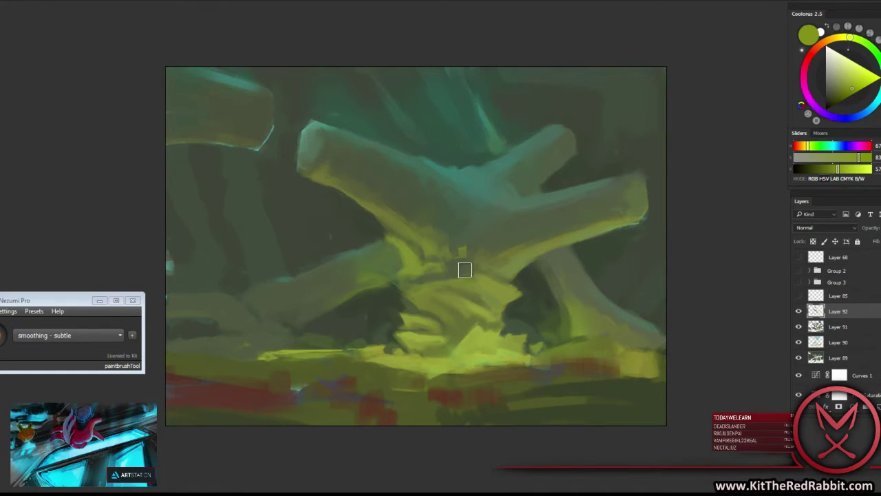
alt+click(468, 256)
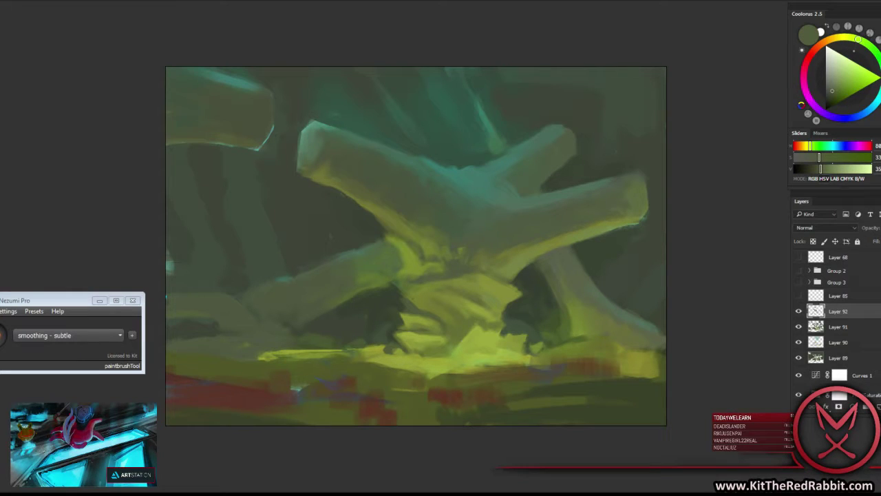
alt+click(431, 267)
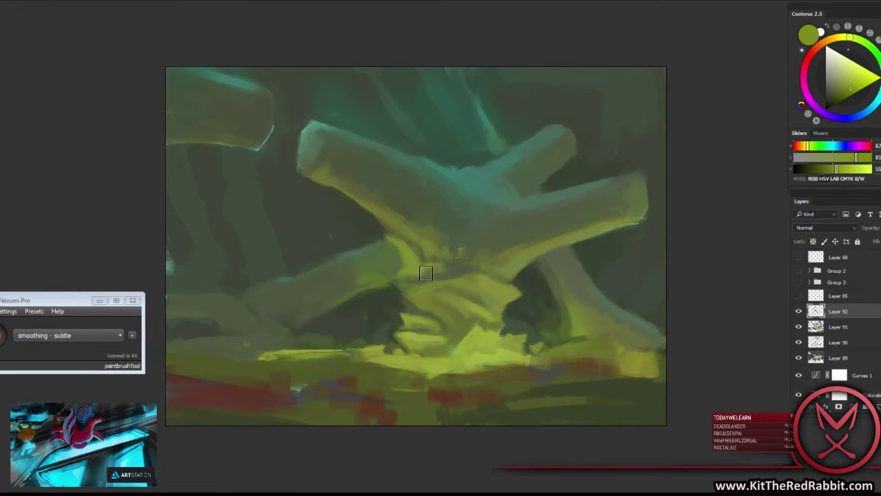
Switch between dull olives and bright yellow-green from the glowing trunk base.
alt+click(450, 270)
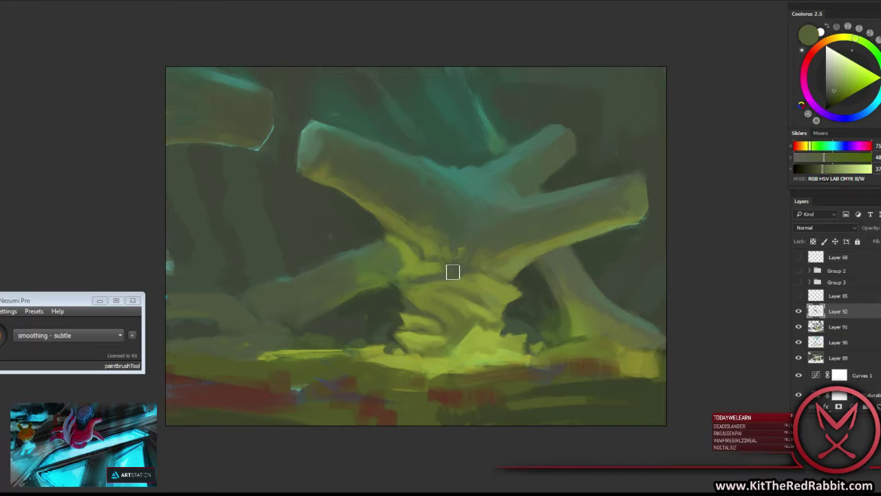
alt+click(436, 271)
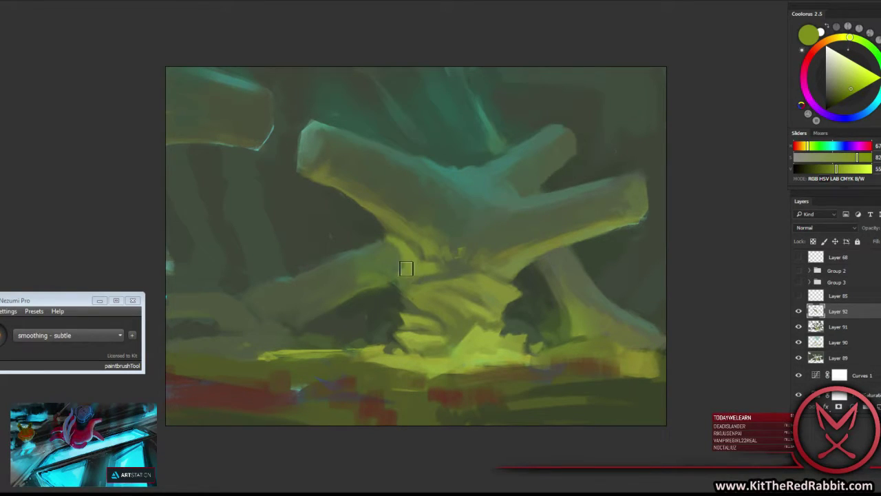
alt+click(398, 265)
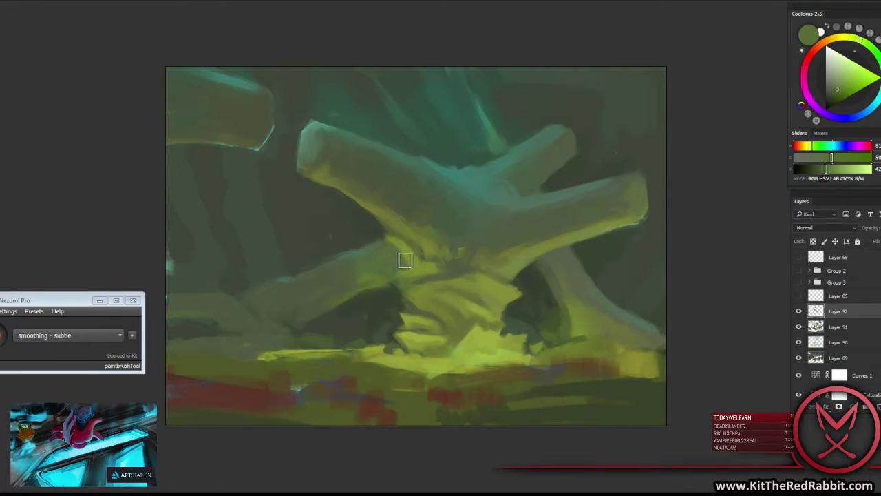
alt+click(416, 268)
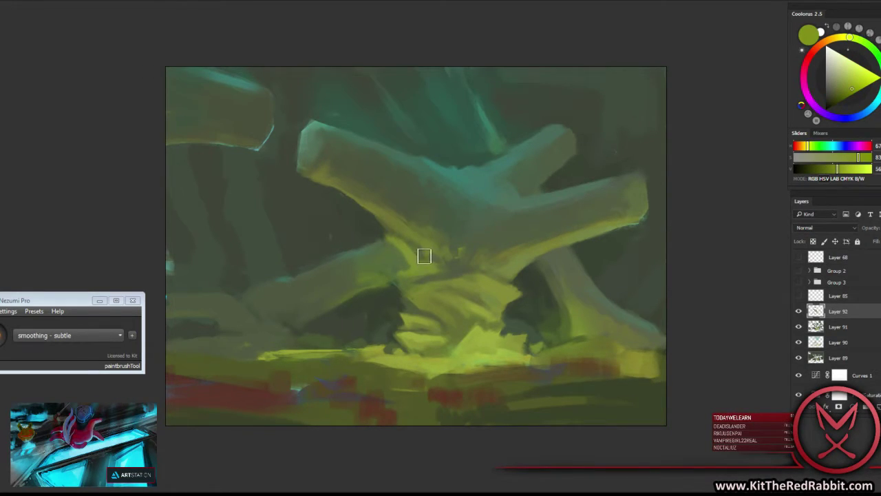
alt+click(406, 261)
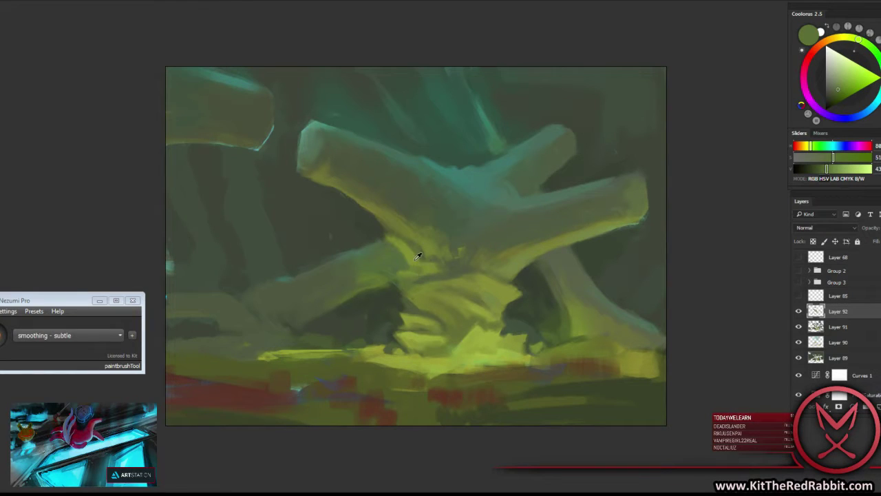
alt+click(415, 261)
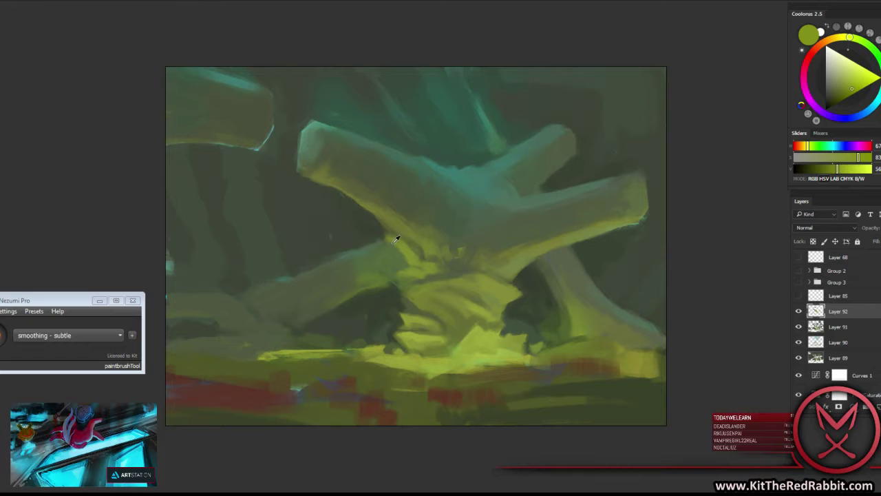
alt+click(403, 257)
Switch to a different brush and paint yellow and light-yellow strokes into the glowing ground under the roots.
right_click(422, 257)
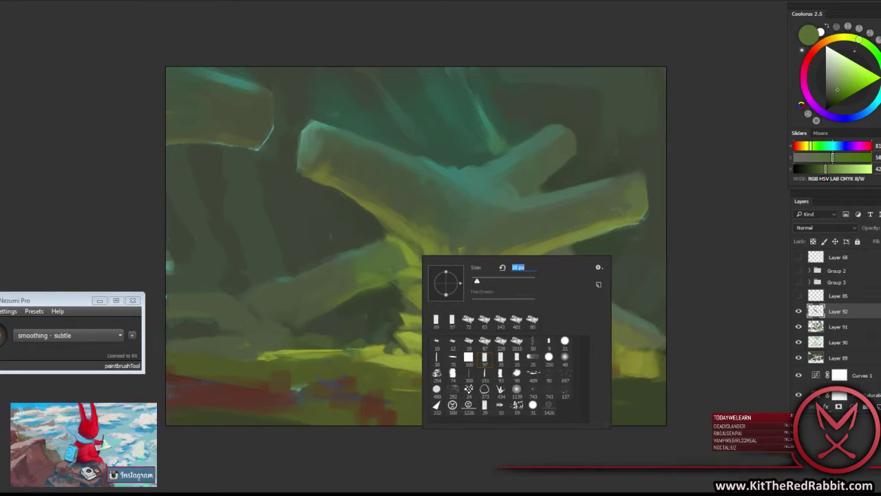
alt+click(385, 324)
drag(376, 338, 449, 300)
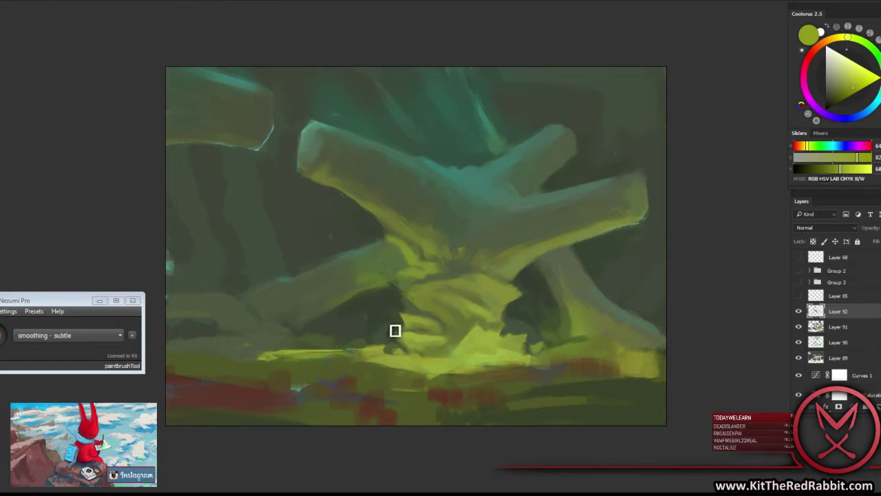
mouse_move(398, 328)
mouse_down()
mouse_move(386, 323)
mouse_move(433, 337)
mouse_up()
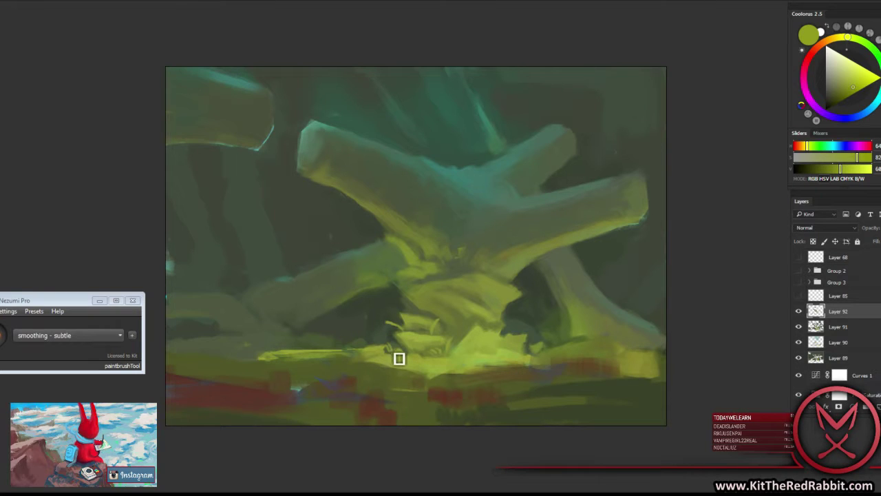
Sample yellow-green to brighten the lower-right ground, then sample darker and brighter greens nearby.
alt+click(393, 328)
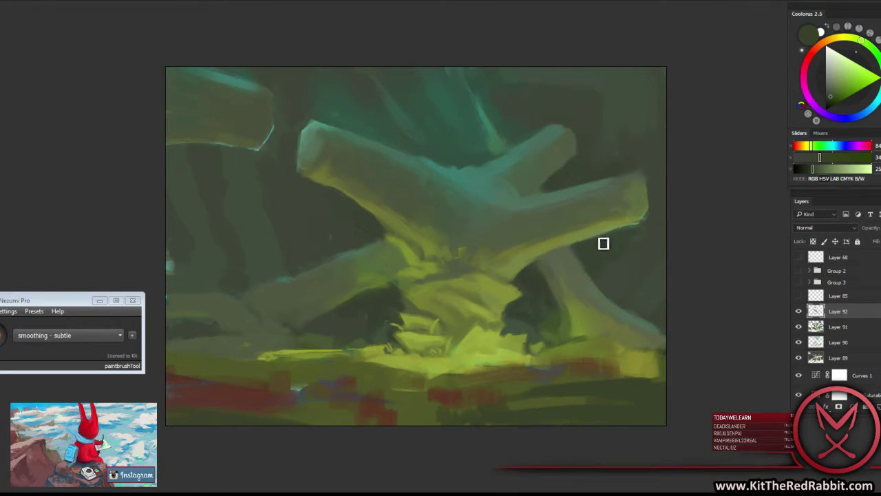
alt+click(505, 350)
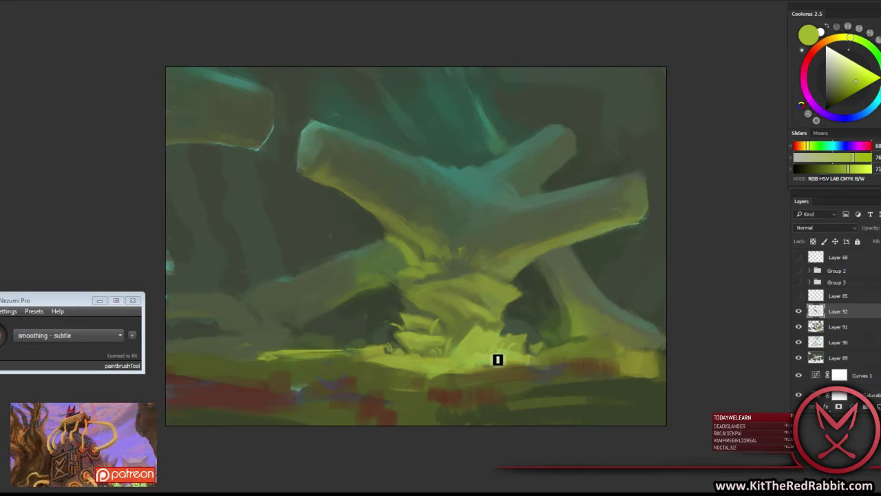
drag(482, 356, 531, 356)
alt+click(527, 344)
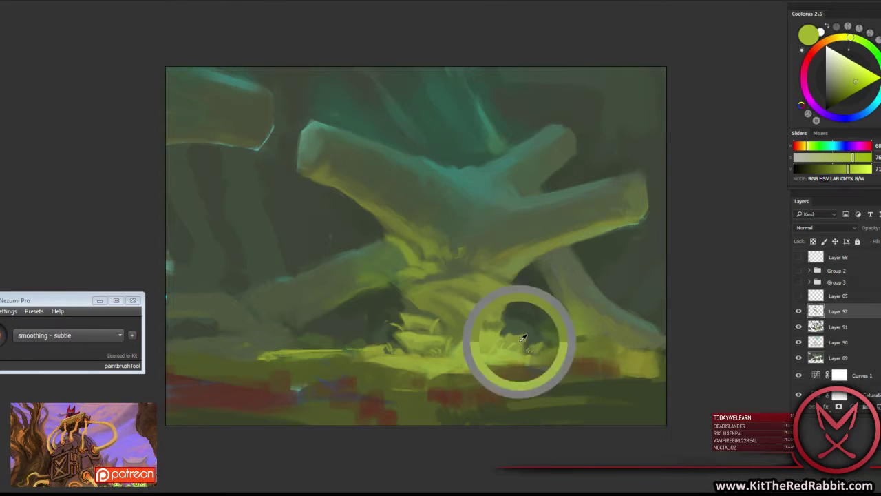
alt+click(521, 315)
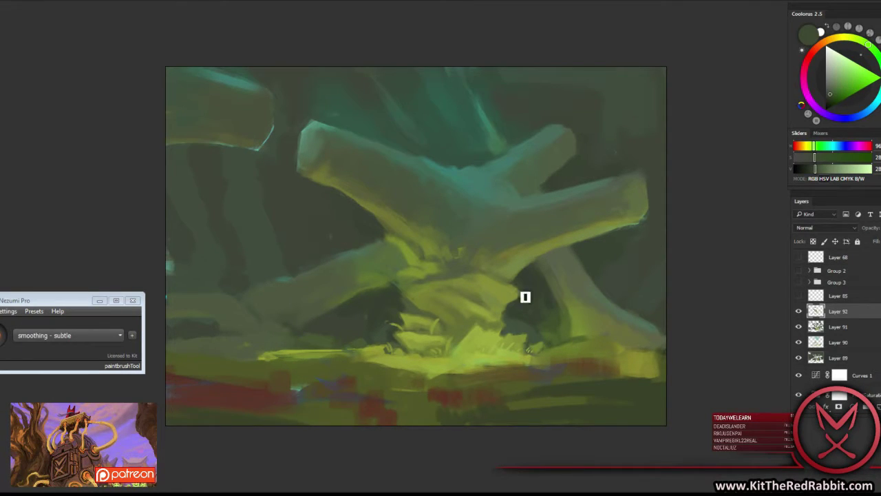
alt+click(473, 340)
alt+click(462, 356)
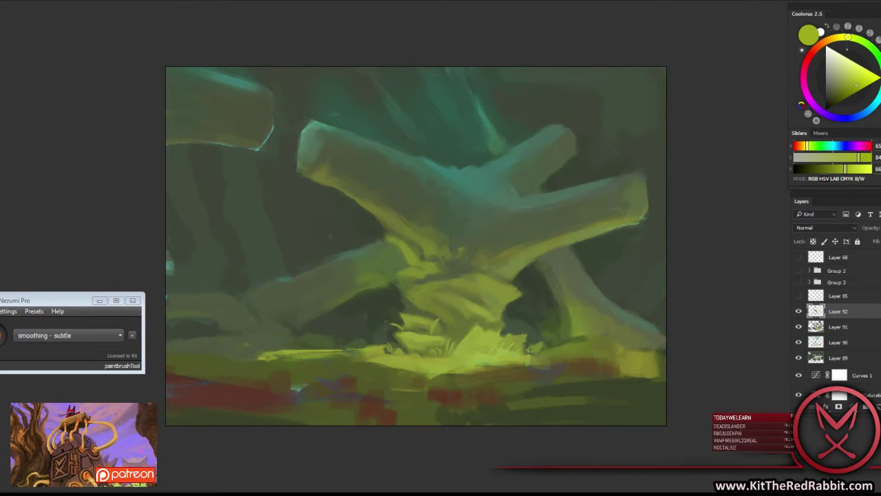
Sample root greens and paint dark green into the shadow between the trunks.
right_click(512, 289)
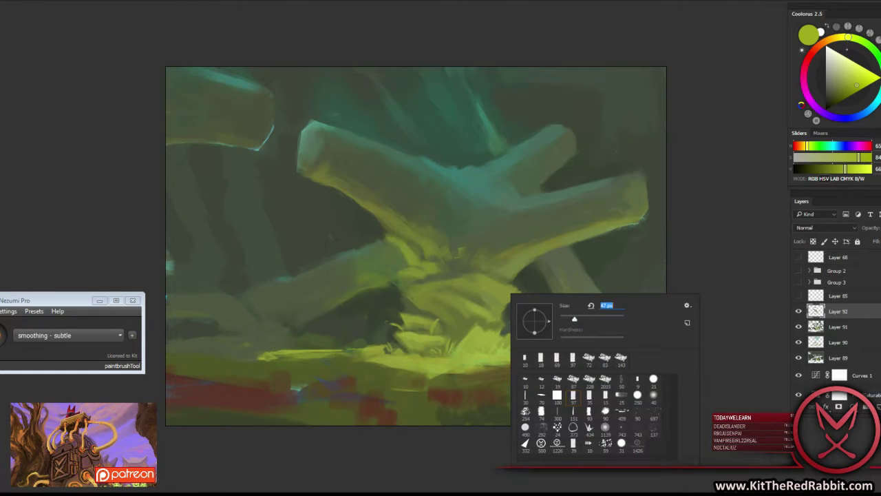
key(Escape)
alt+click(502, 310)
alt+click(511, 300)
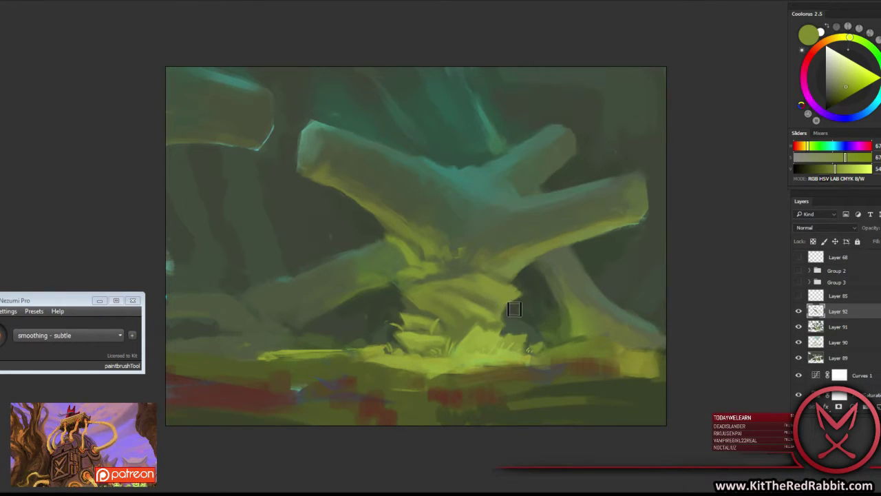
alt+click(472, 275)
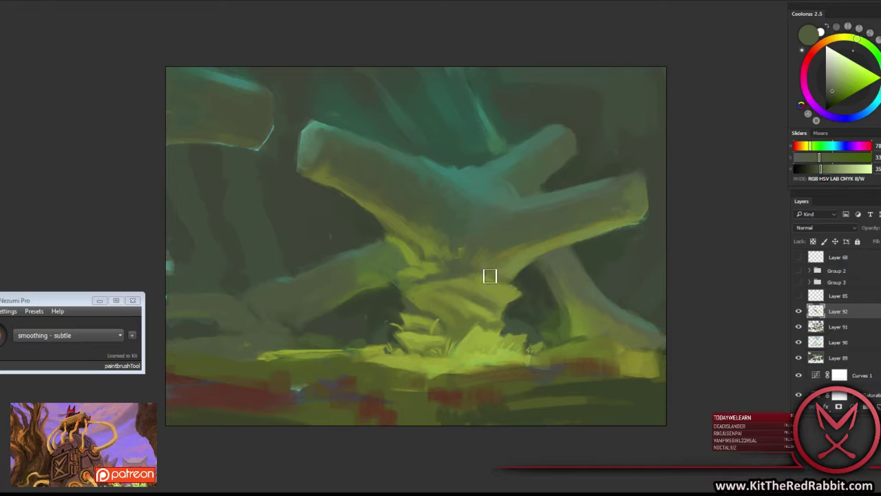
alt+click(488, 275)
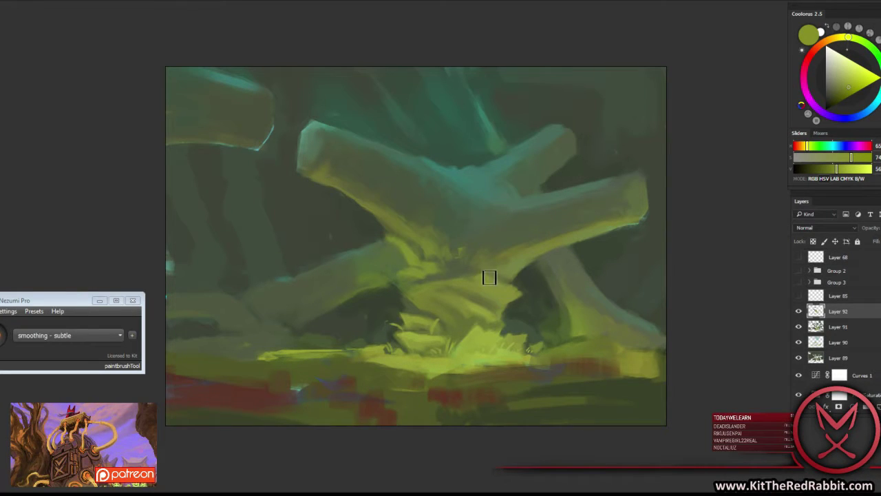
alt+click(476, 269)
alt+click(518, 276)
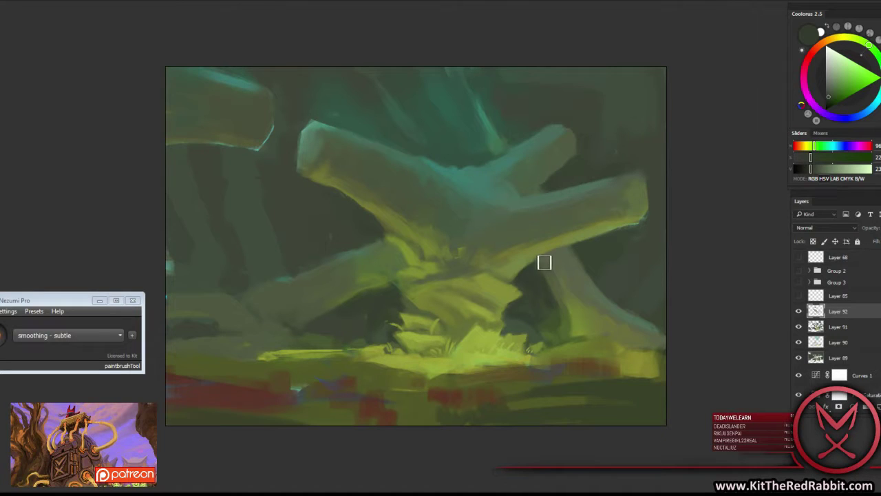
alt+click(542, 261)
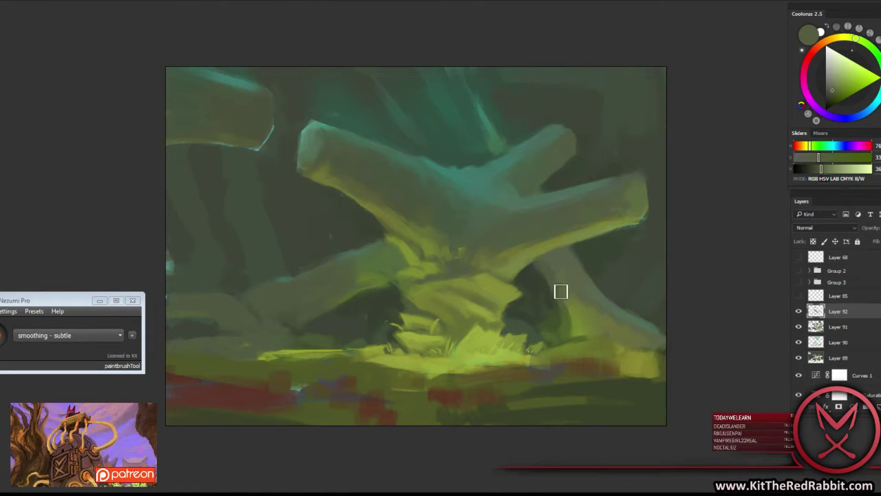
alt+click(540, 278)
mouse_move(534, 270)
mouse_down()
mouse_move(557, 299)
mouse_move(566, 264)
mouse_up()
Sample dark, olive and yellow-green tones from the left hollow and lit root.
alt+click(546, 270)
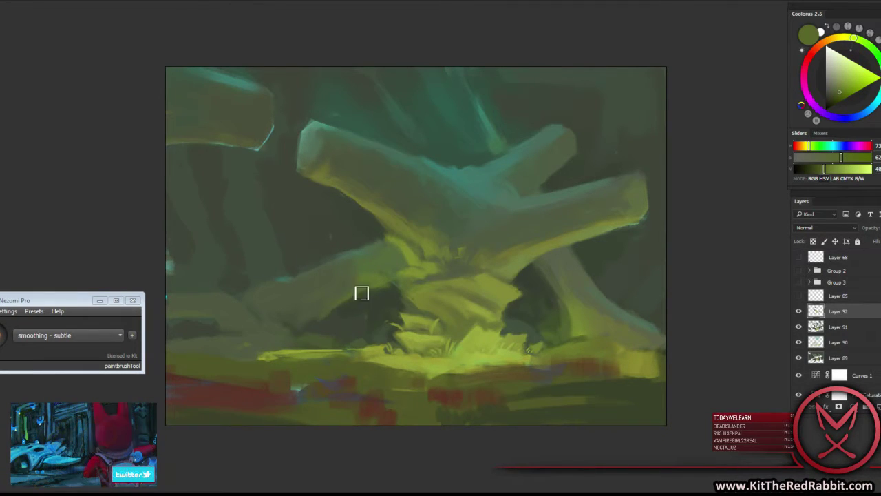
alt+click(321, 324)
alt+click(309, 329)
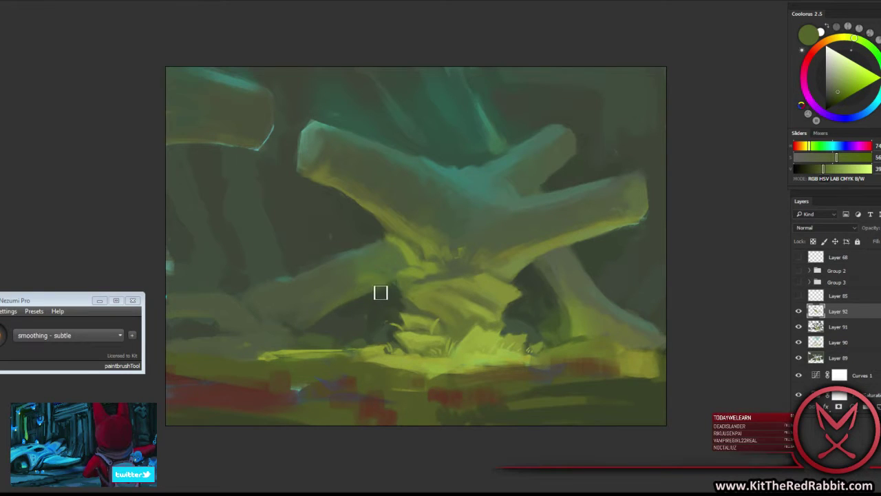
alt+click(328, 306)
alt+click(323, 313)
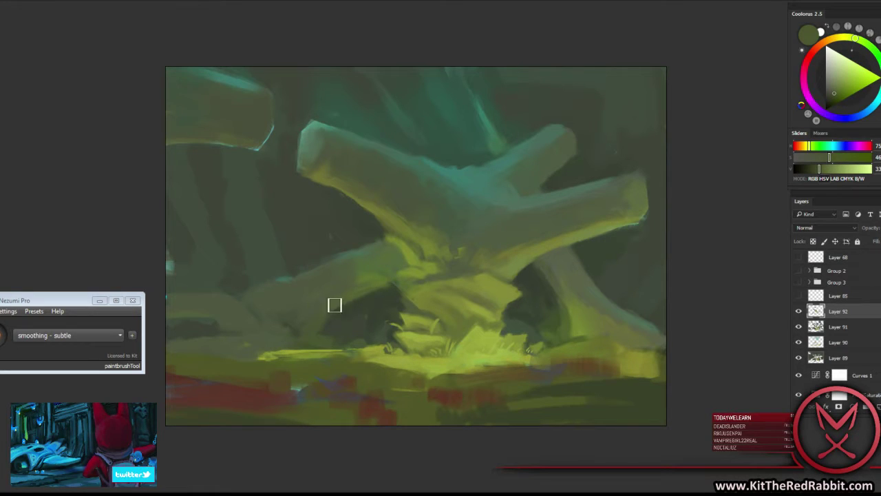
alt+click(338, 303)
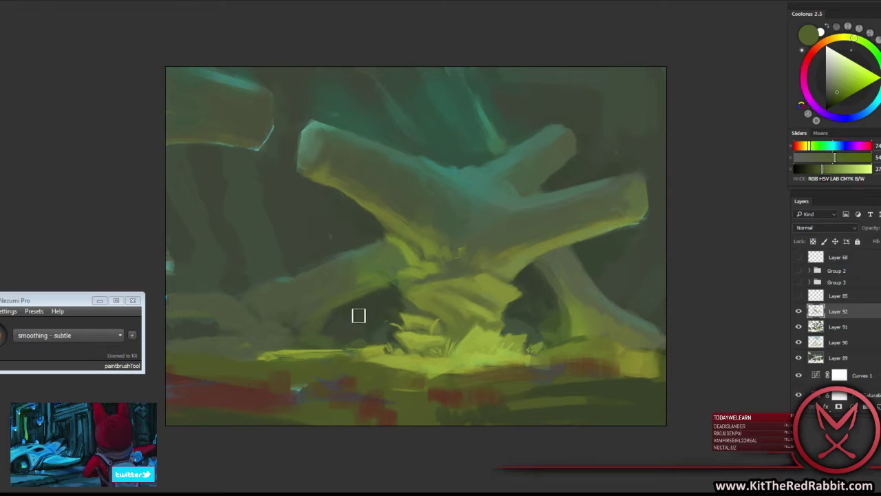
alt+click(405, 271)
alt+click(372, 288)
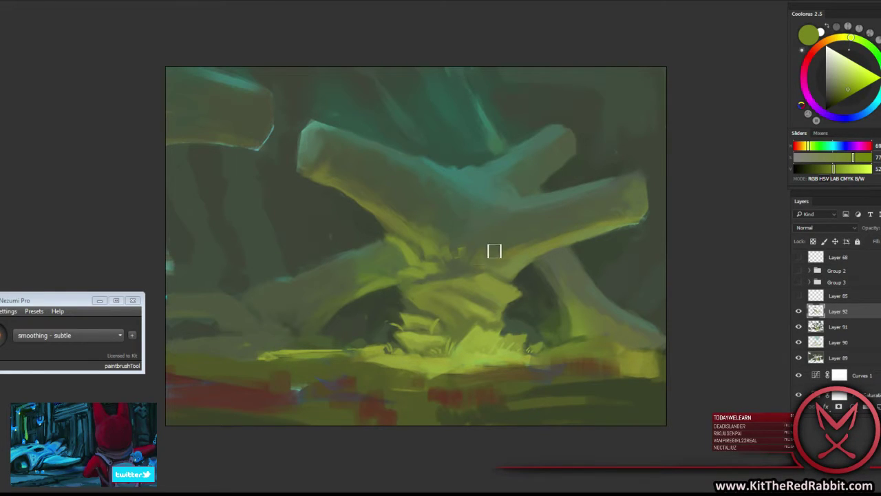
Sample grey-greens and olive greens around the right root and hollow.
alt+click(552, 271)
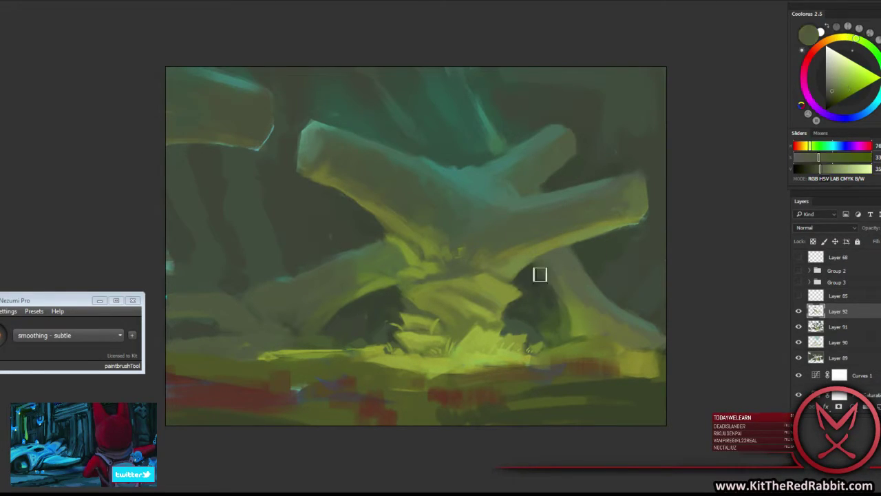
alt+click(585, 262)
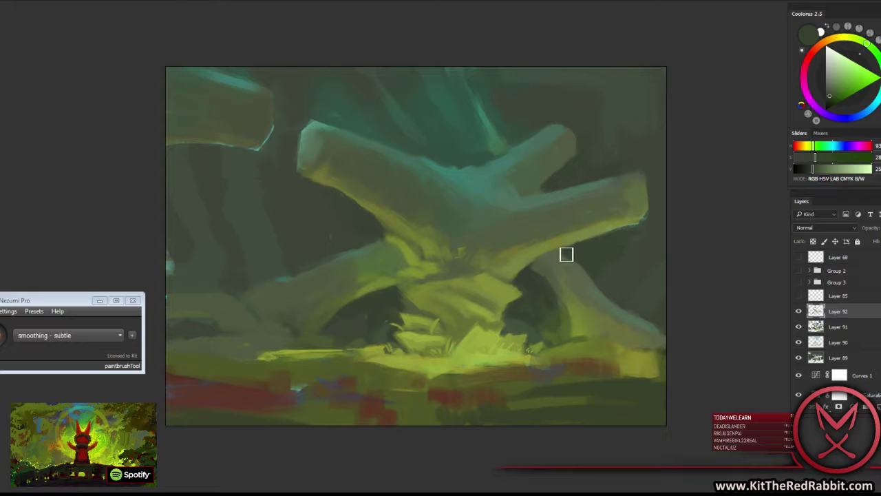
alt+click(575, 261)
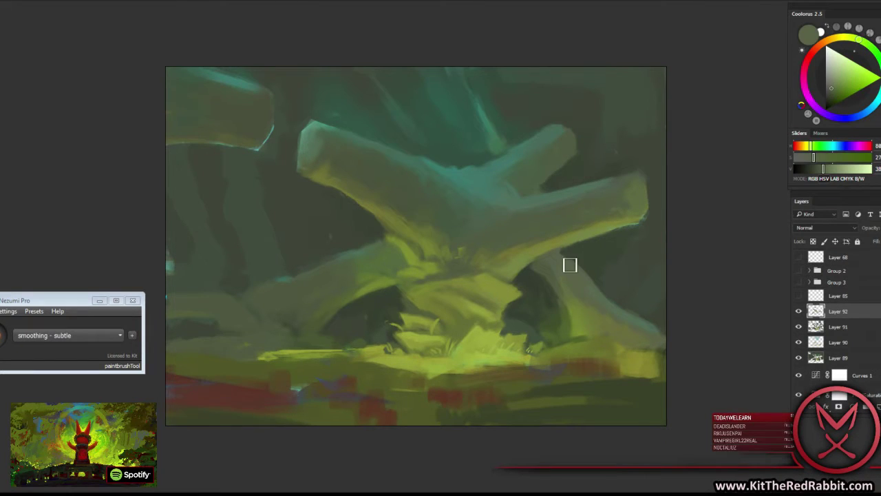
alt+click(572, 255)
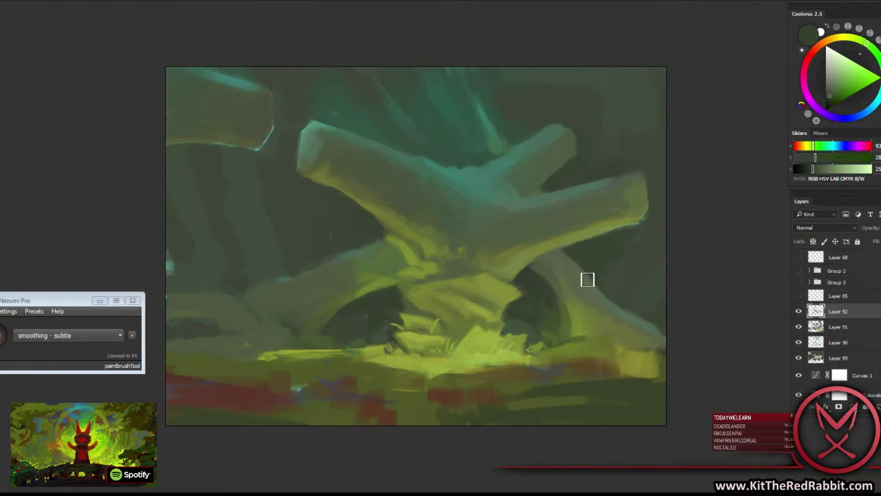
alt+click(572, 307)
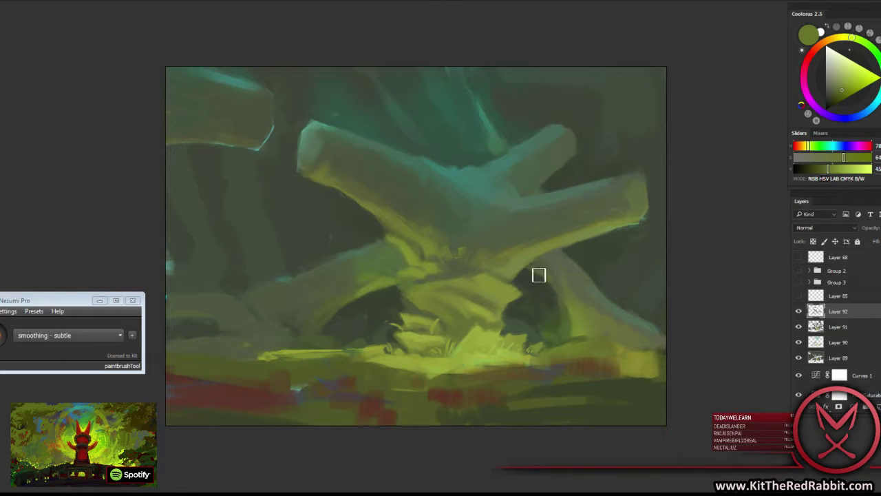
alt+click(554, 274)
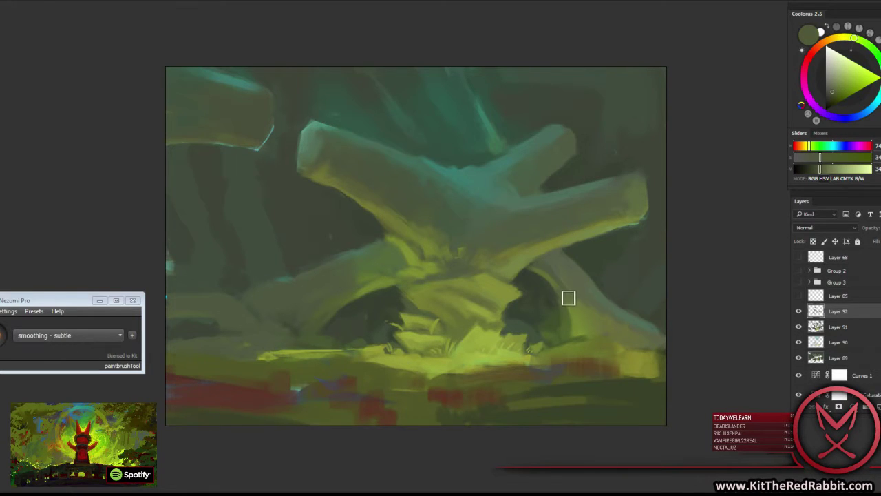
alt+click(542, 273)
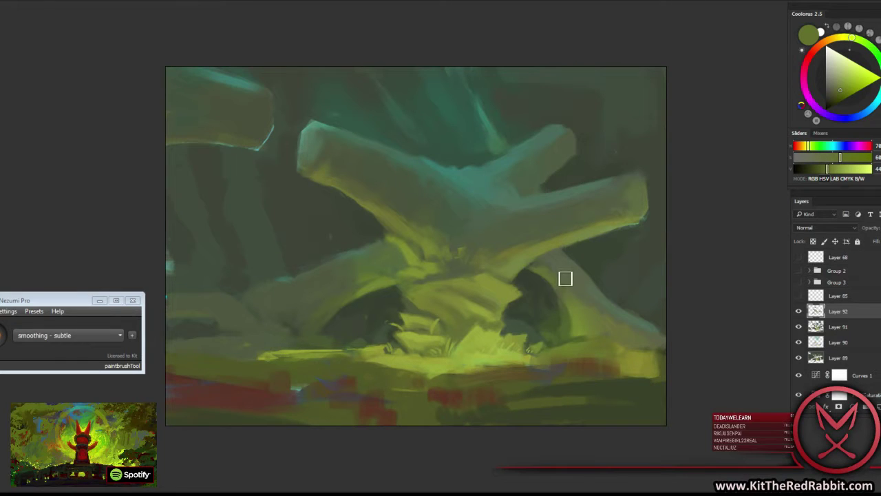
alt+click(554, 282)
Sample dark teal and grey greens from the mist around the branch crossing and upper-left branch.
alt+click(462, 153)
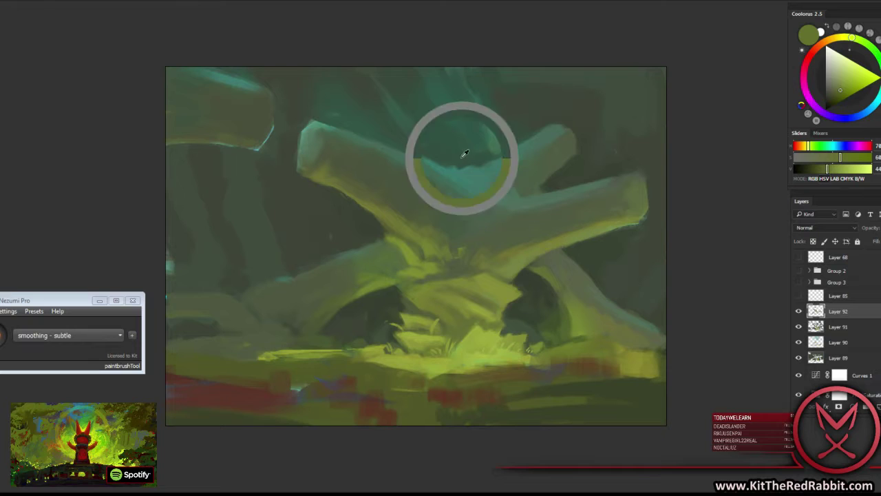
alt+click(497, 147)
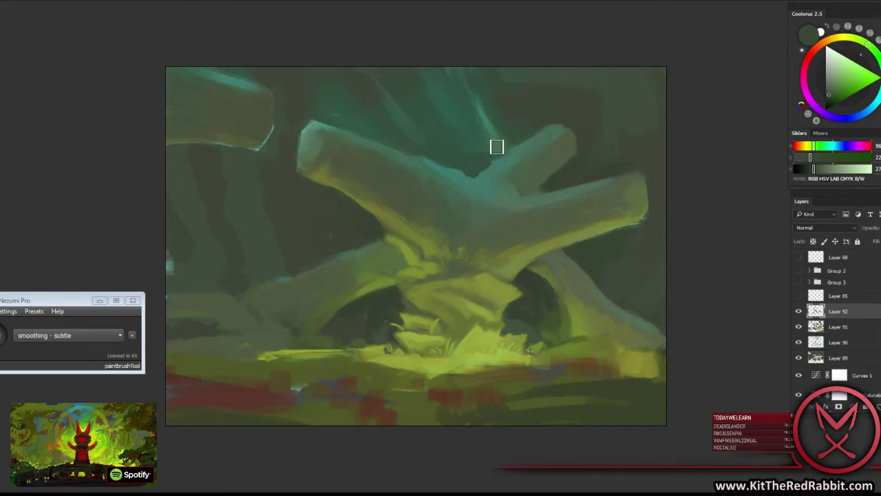
alt+click(475, 172)
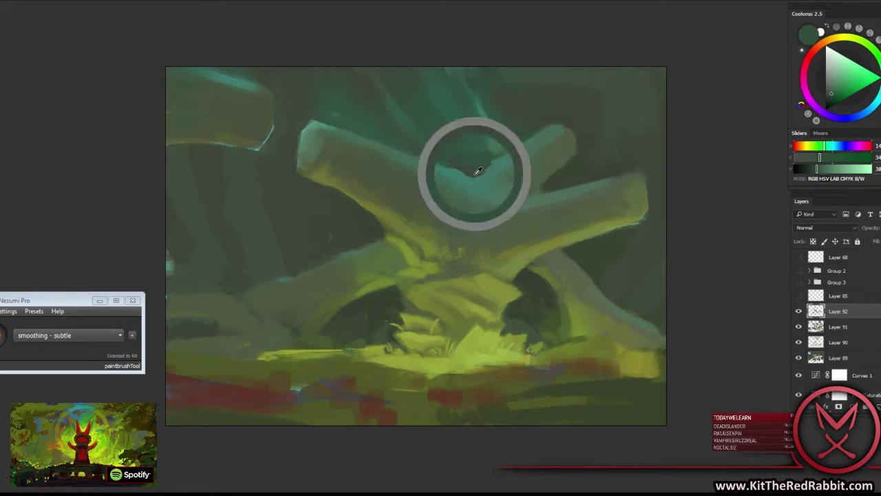
alt+click(518, 179)
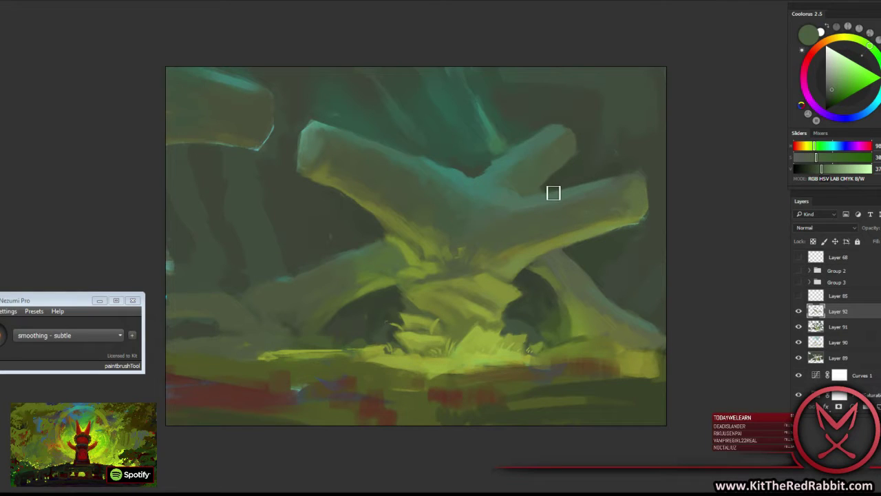
alt+click(519, 195)
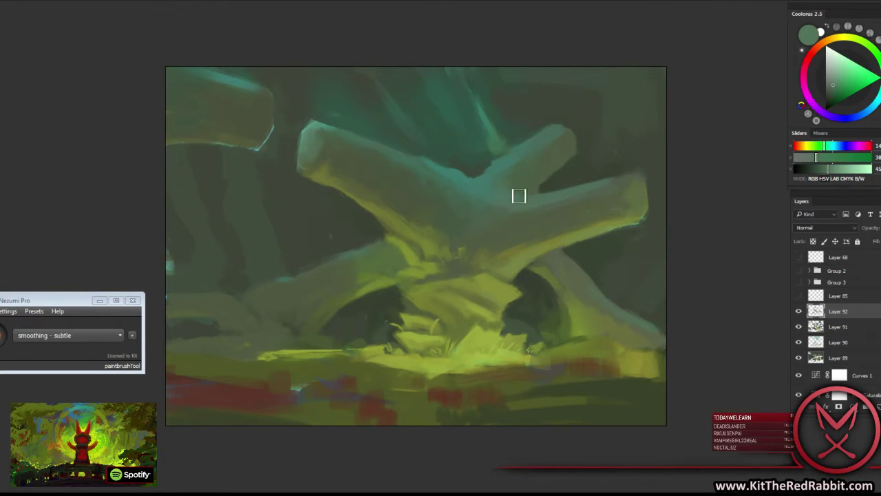
alt+click(491, 167)
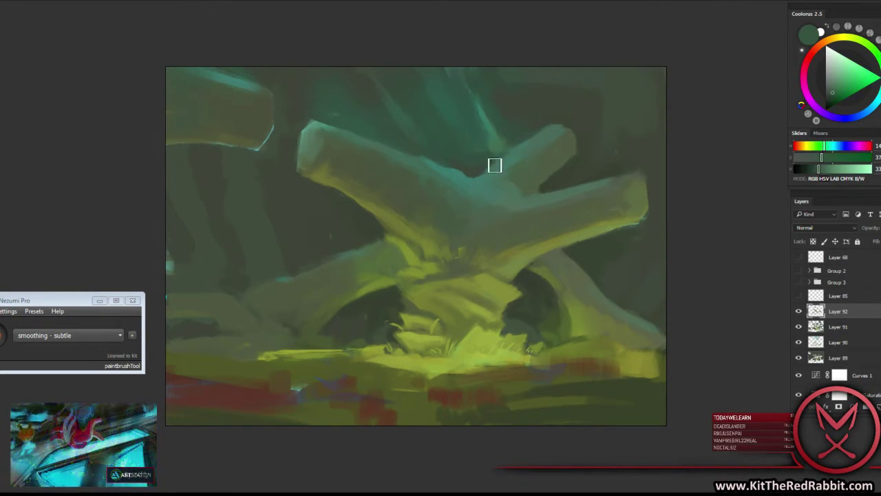
alt+click(525, 143)
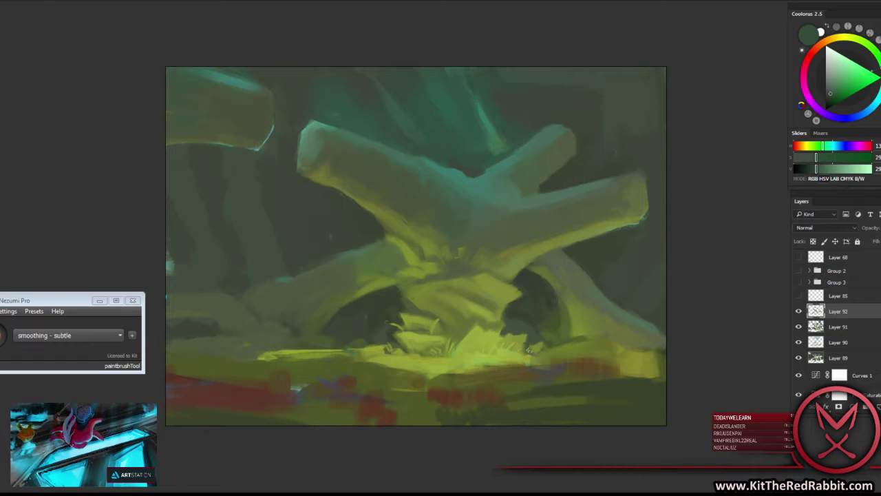
alt+click(199, 150)
alt+click(183, 146)
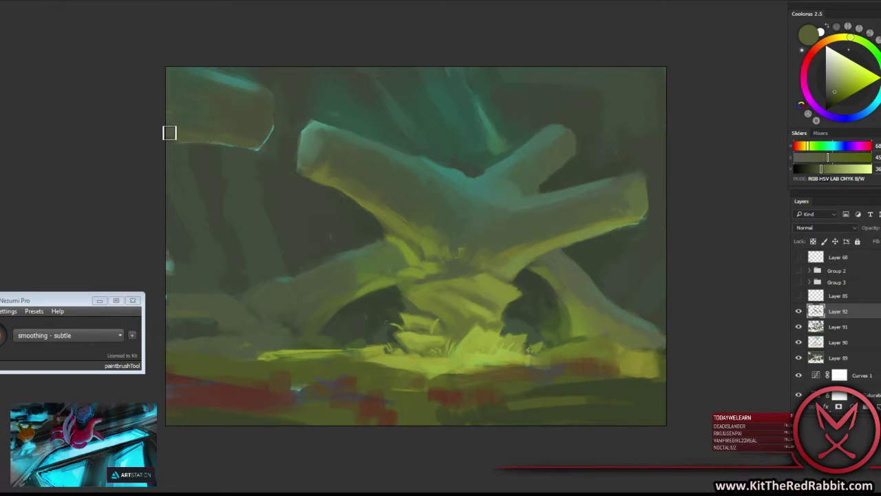
Sample greens from the upper-left mist and the dark left background.
alt+click(173, 144)
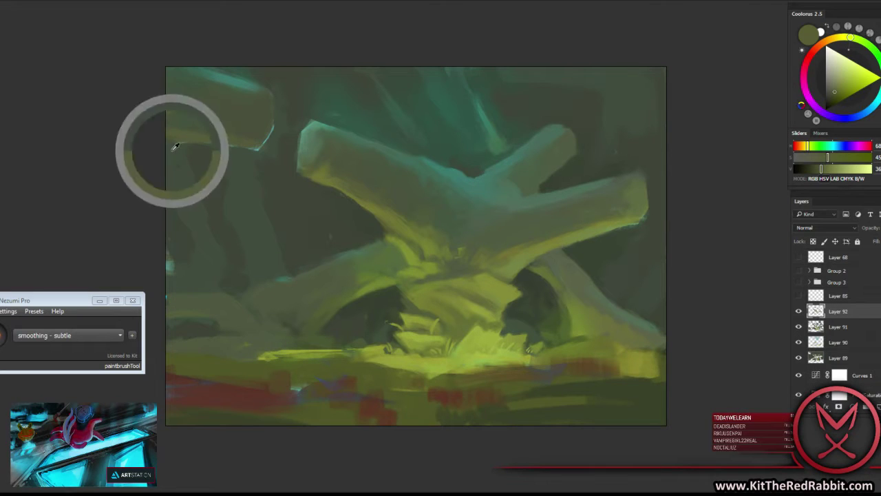
alt+click(189, 148)
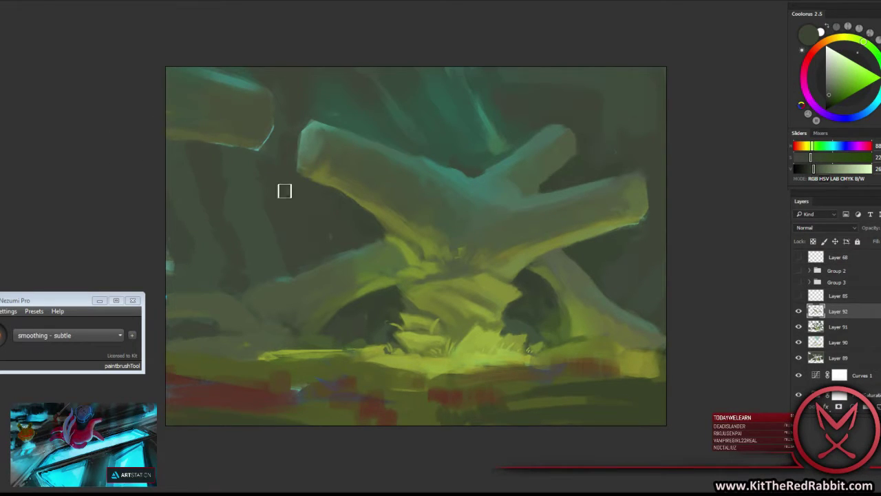
alt+click(264, 269)
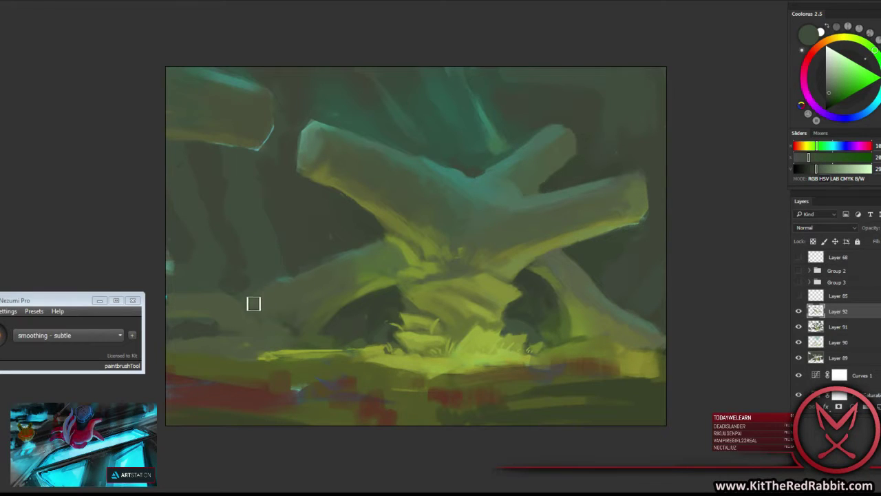
alt+click(290, 275)
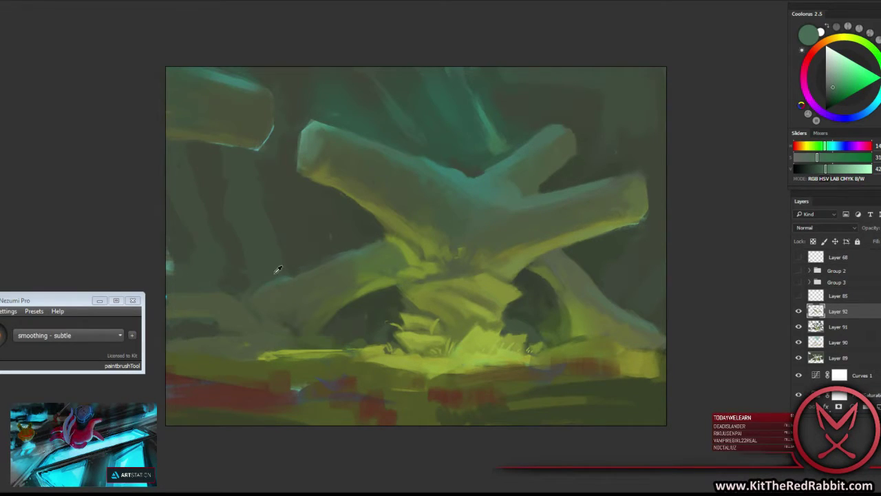
alt+click(276, 271)
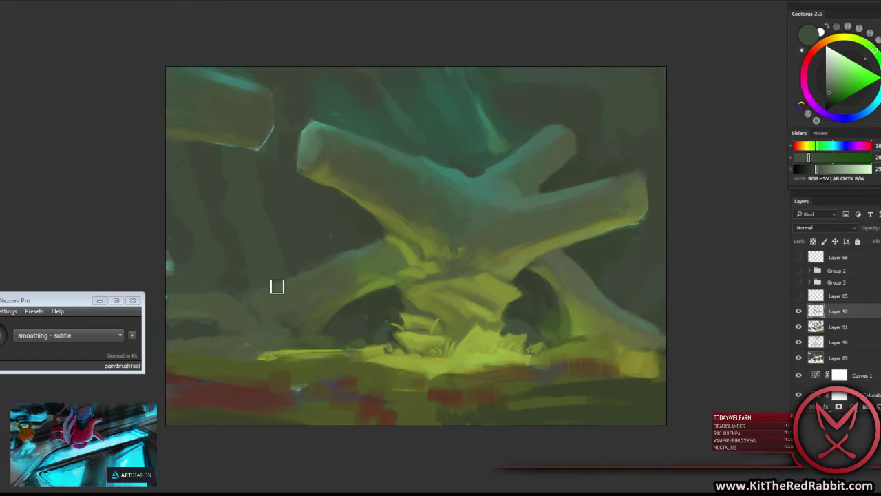
alt+click(258, 277)
Sample dark greens near the left root and left edge for the background trunks.
alt+click(197, 298)
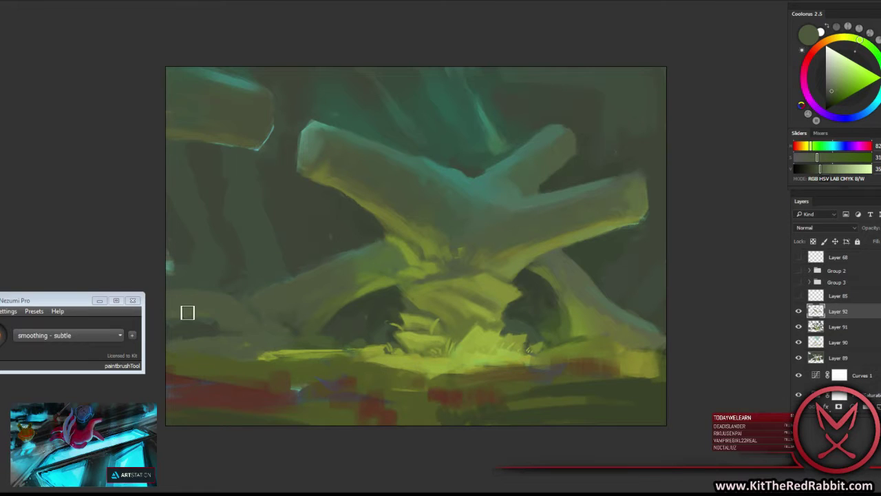
alt+click(188, 314)
alt+click(236, 310)
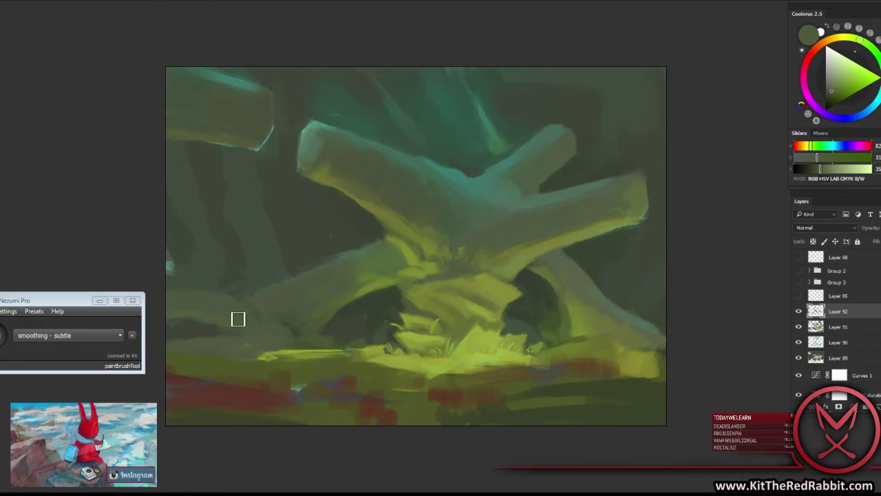
alt+click(237, 294)
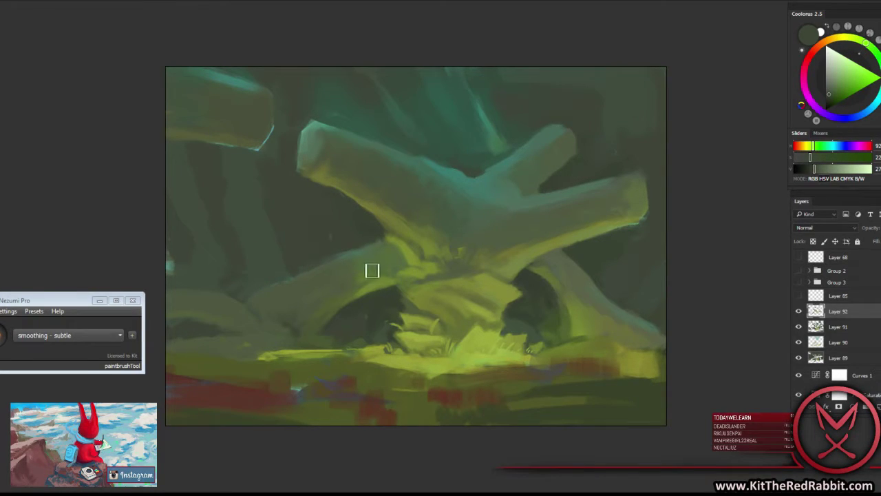
alt+click(201, 253)
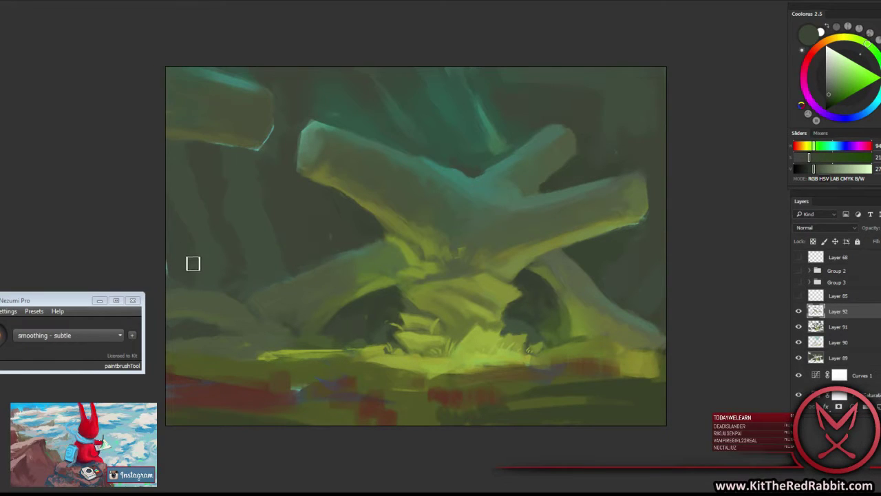
alt+click(194, 260)
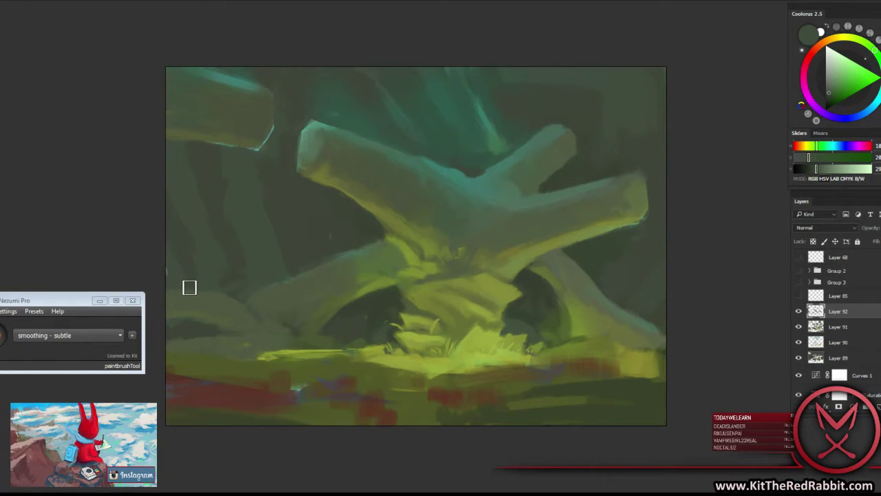
alt+click(181, 265)
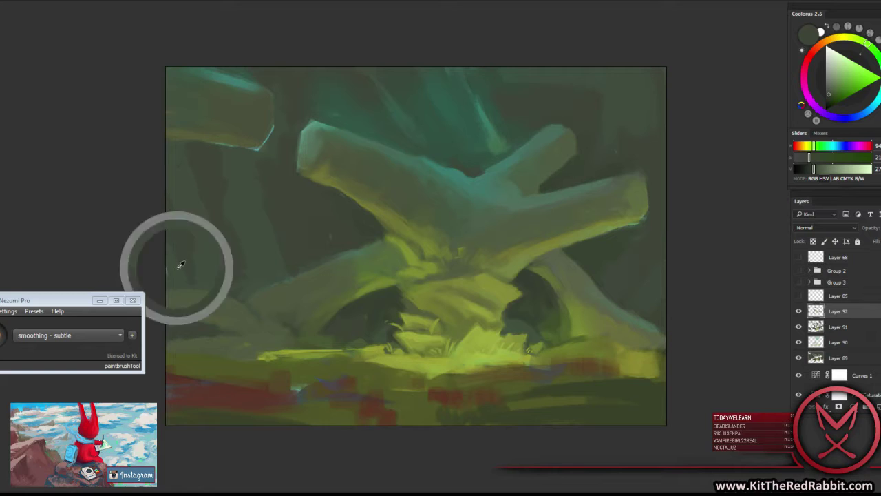
Sample dark greens from the upper-left background.
alt+click(256, 218)
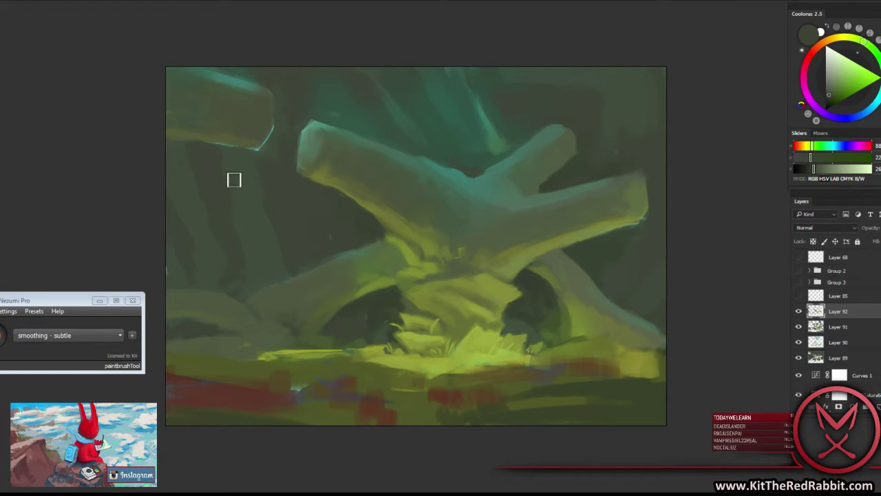
alt+click(247, 201)
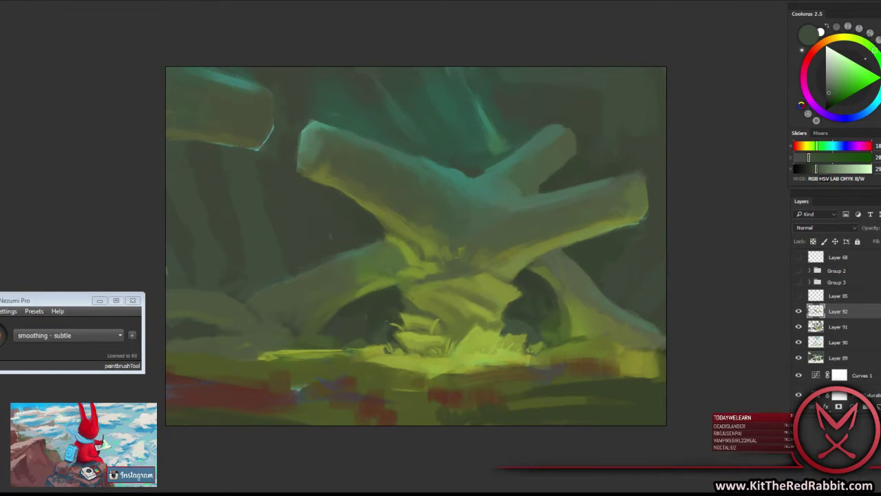
alt+click(230, 249)
alt+click(206, 213)
Check the brush presets and sample dark olive colours from the upper-right mist.
right_click(410, 217)
key(Escape)
alt+click(535, 91)
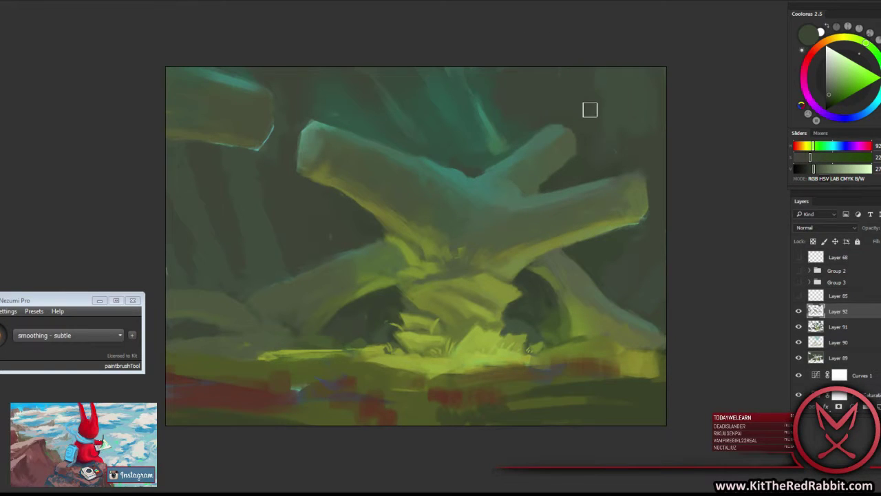
alt+click(613, 103)
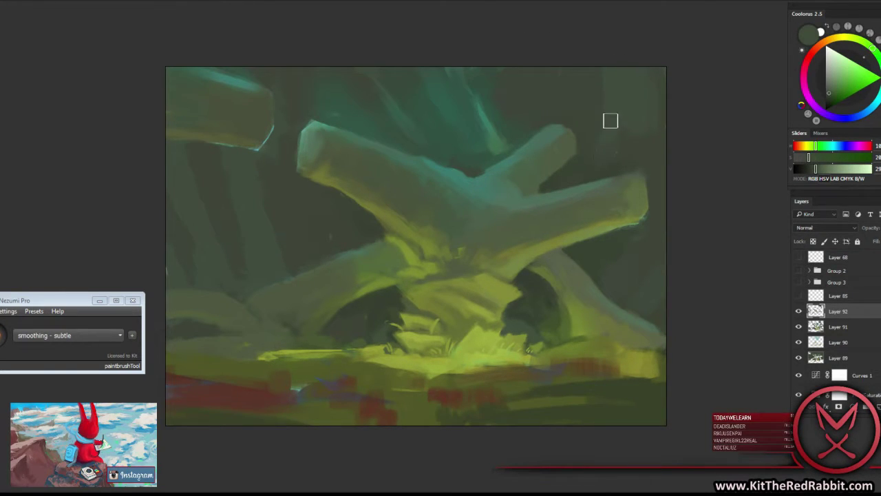
alt+click(624, 147)
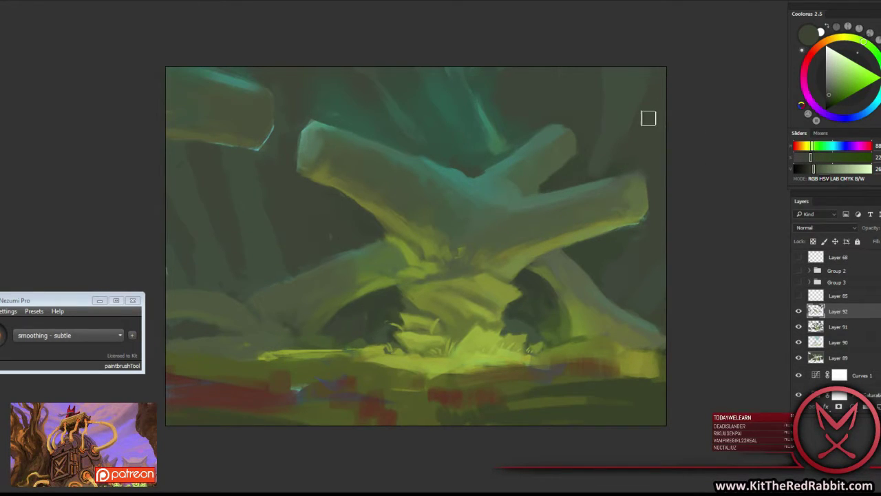
alt+click(633, 92)
Toggle a layer to compare, then sample greens around the right hollow.
click(798, 311)
click(798, 311)
click(798, 311)
right_click(728, 292)
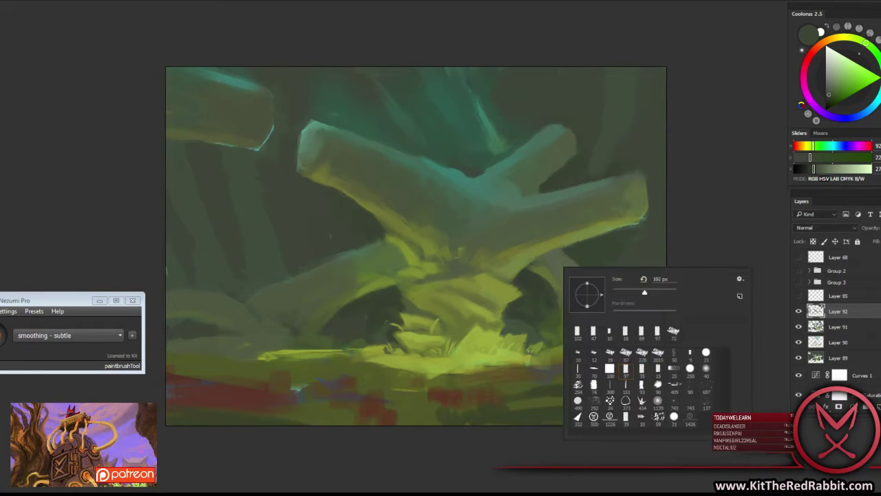
key(Return)
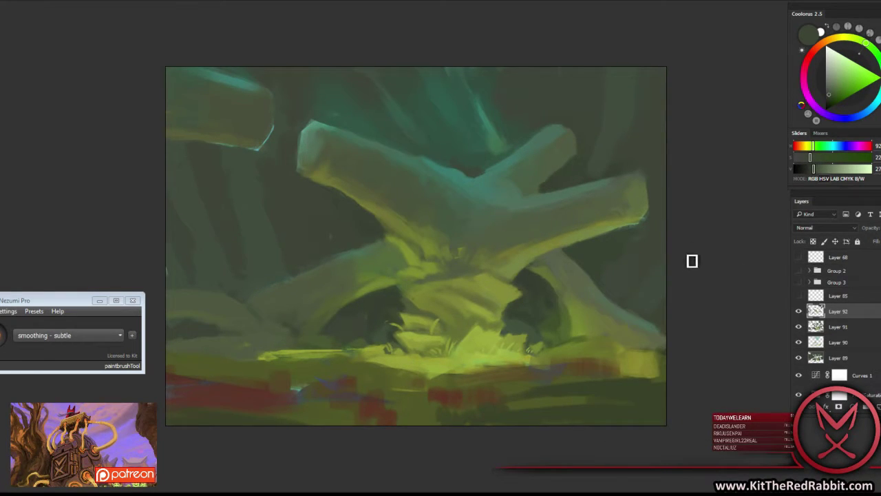
alt+click(544, 271)
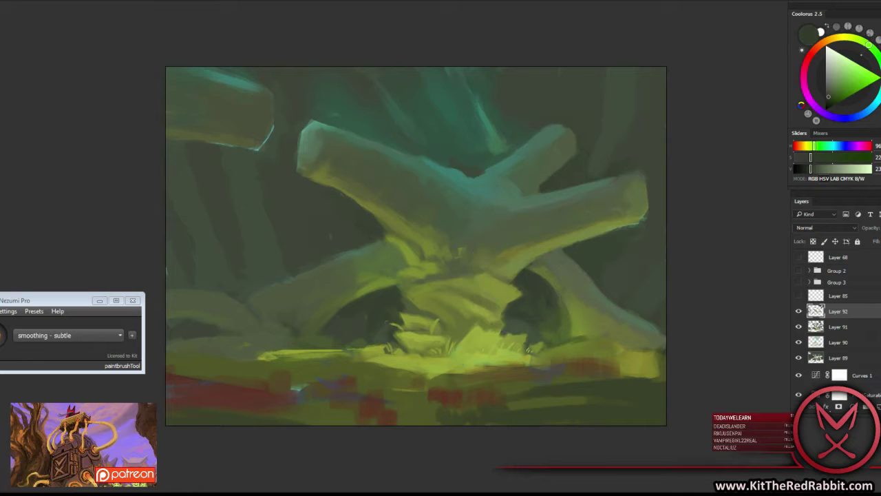
alt+click(536, 269)
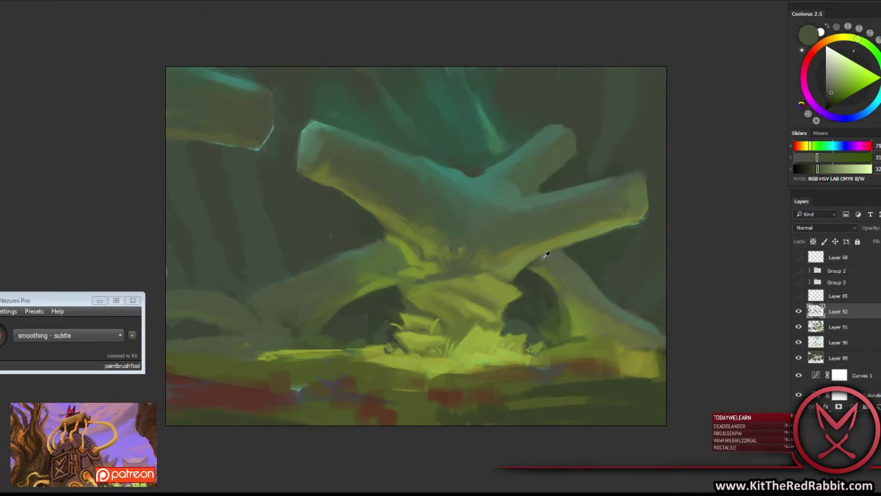
alt+click(543, 266)
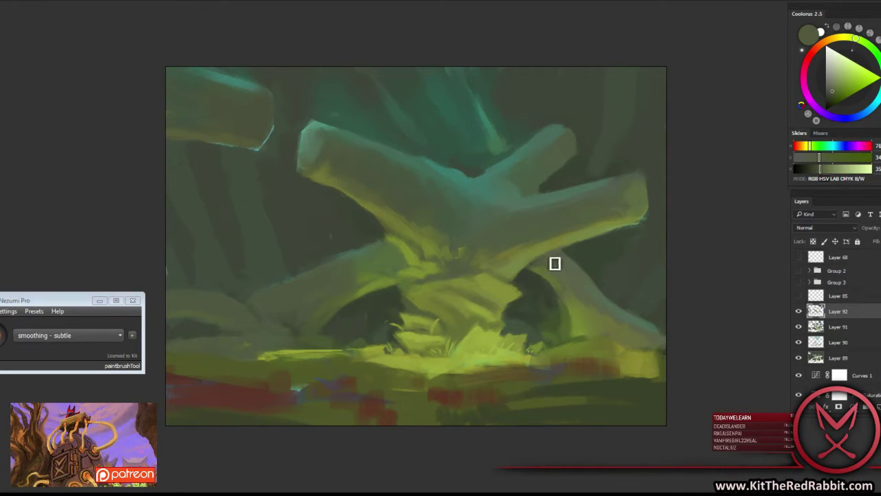
alt+click(547, 258)
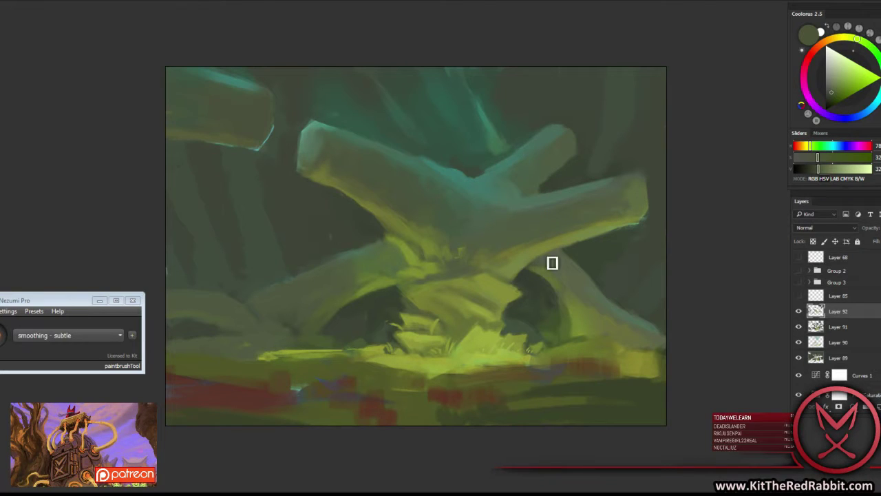
Sample yellow-greens from the trunk centre and lit roots to brighten the central glow.
alt+click(376, 227)
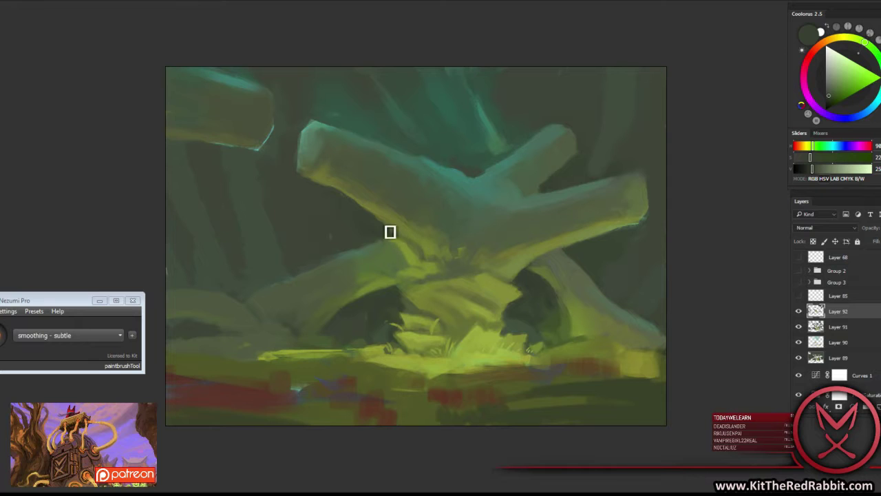
alt+click(394, 241)
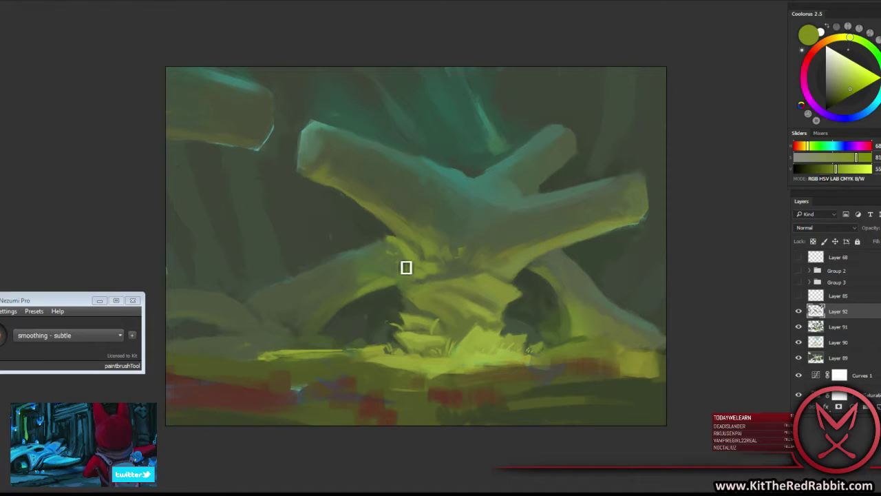
alt+click(404, 265)
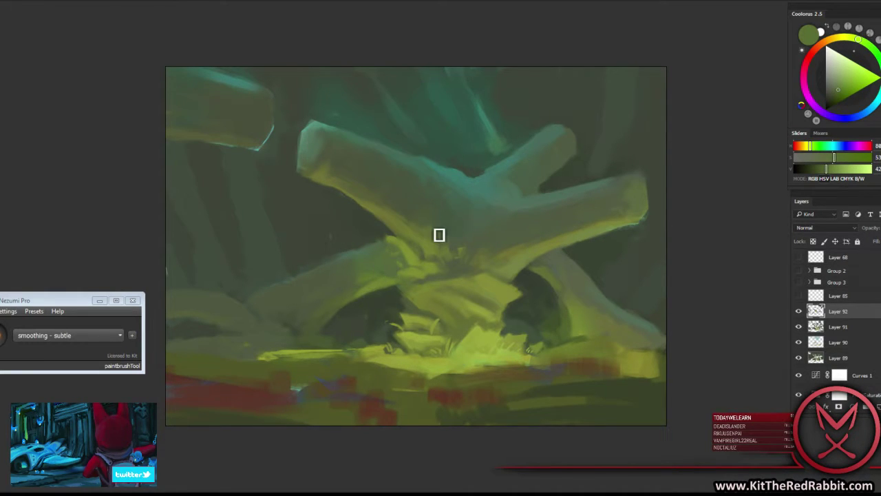
alt+click(517, 290)
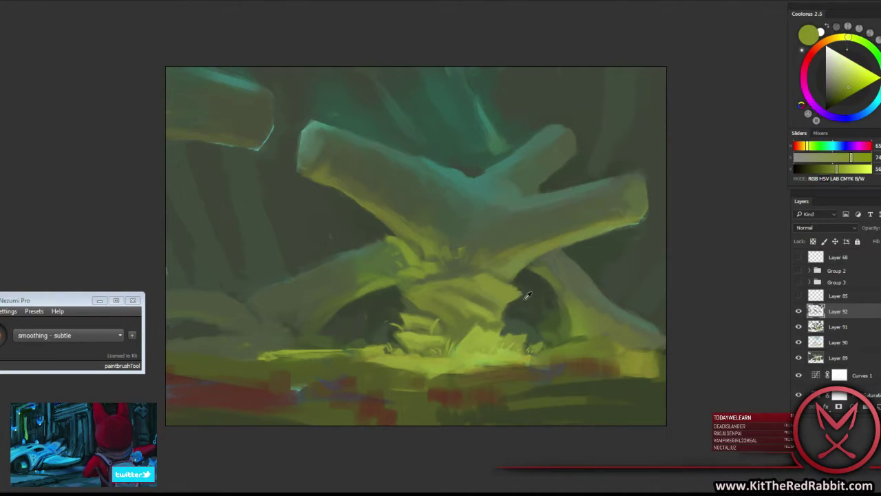
alt+click(521, 302)
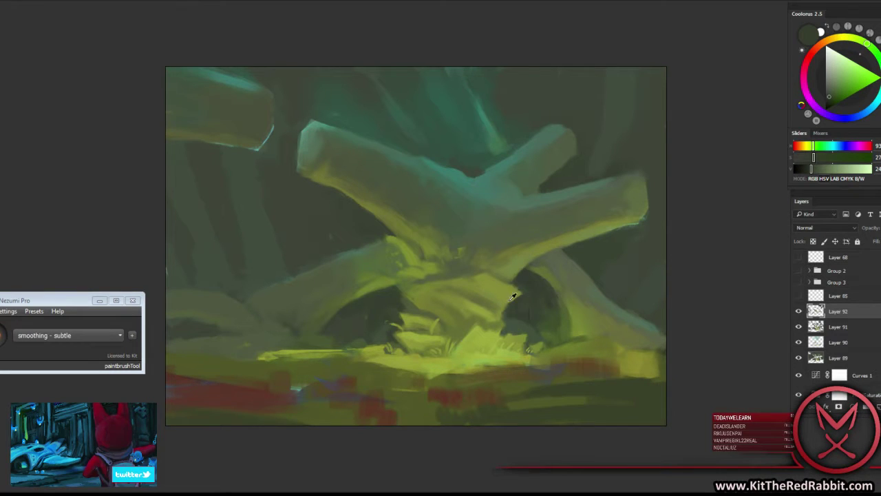
alt+click(483, 314)
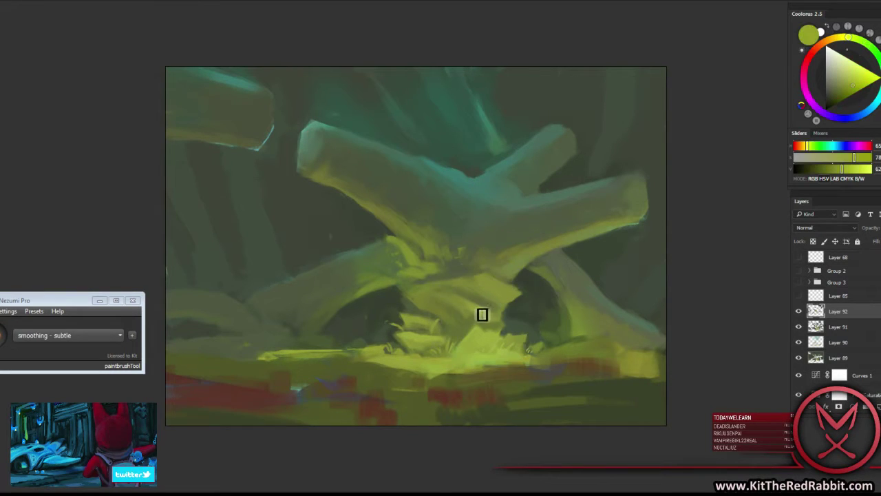
alt+click(516, 296)
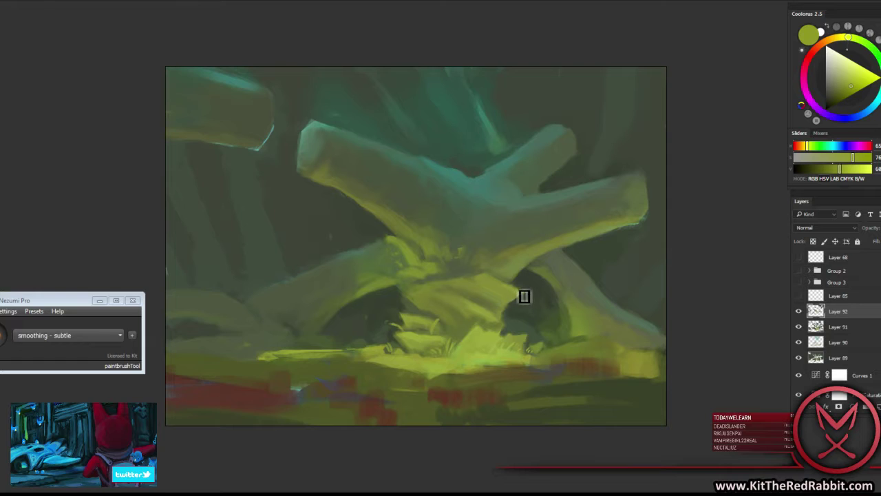
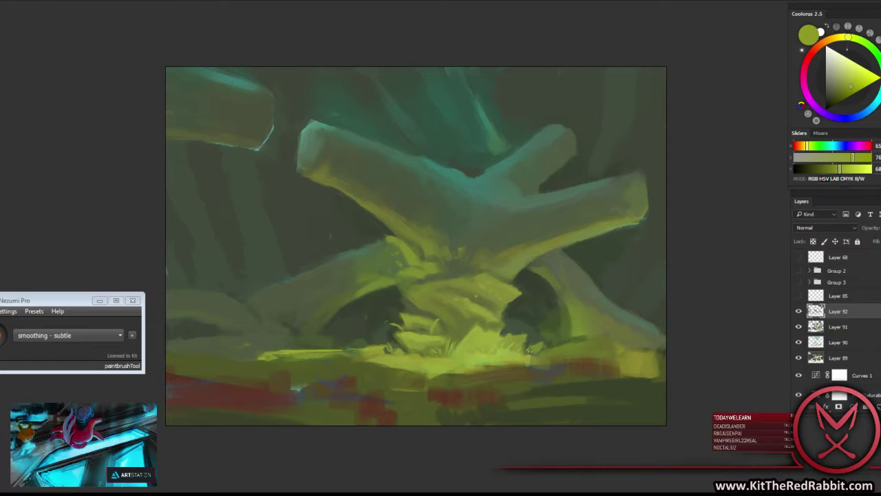
Sample a dark green and paint a shadow under the log junction with a square brush.
alt+click(461, 167)
right_click(461, 167)
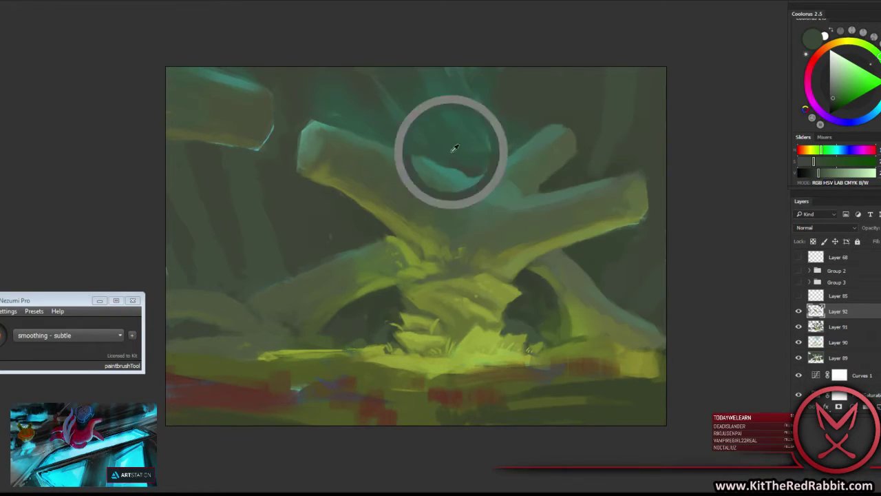
drag(472, 171, 491, 164)
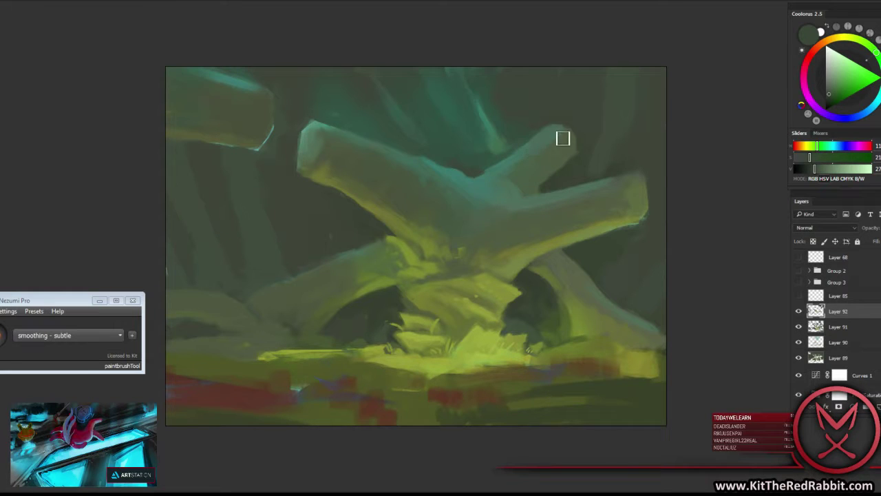
alt+click(470, 170)
Pick a darker log green and deepen the shadow where the logs cross.
alt+click(553, 182)
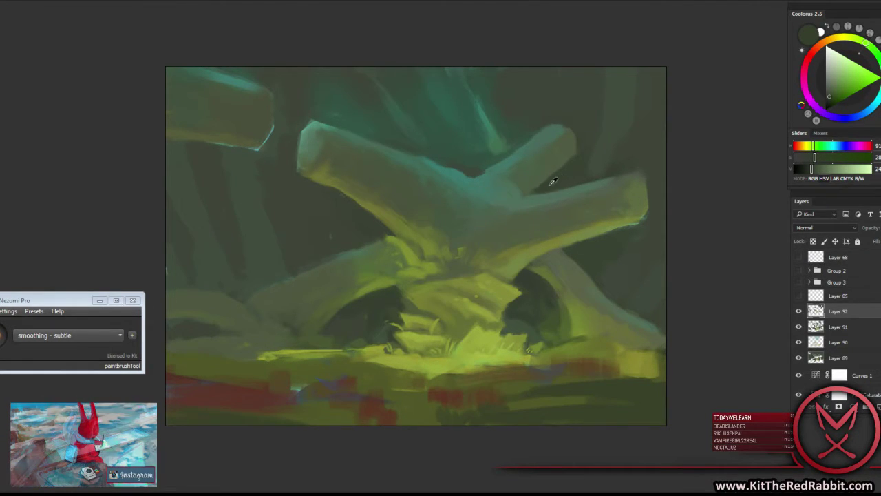
alt+click(516, 188)
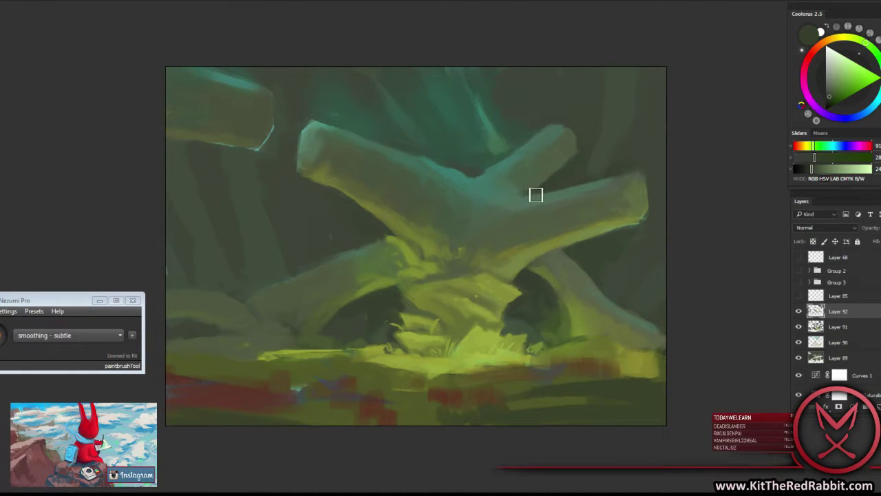
alt+click(530, 192)
alt+click(528, 181)
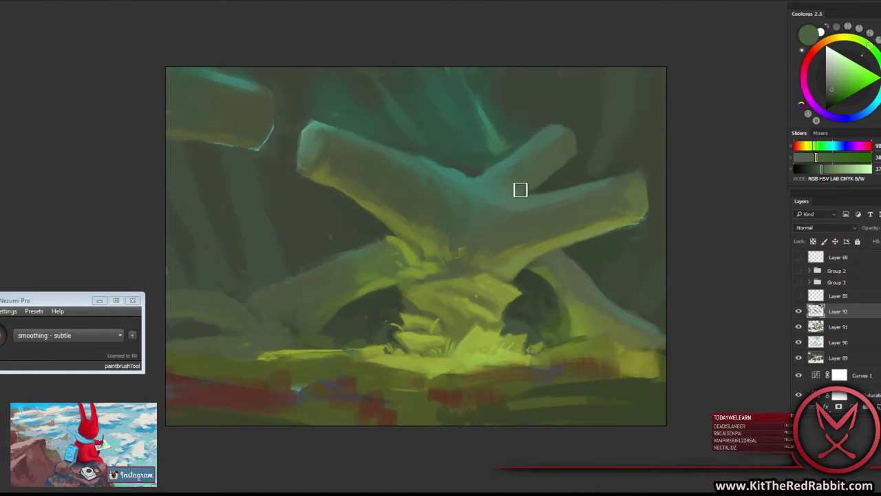
alt+click(535, 194)
mouse_move(535, 195)
mouse_down()
mouse_move(562, 181)
mouse_move(541, 192)
mouse_move(568, 160)
mouse_up()
Lighten and sharpen the upper-right log's tip with a lighter green, then zoom out.
alt+click(568, 160)
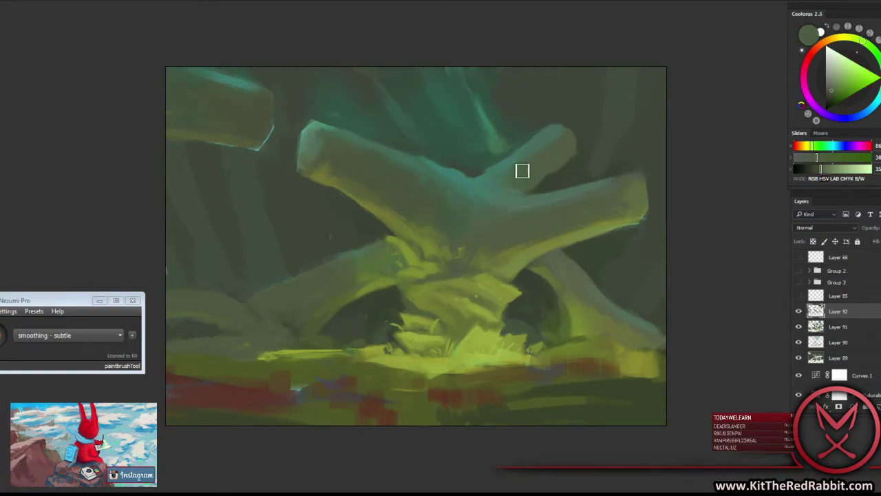
drag(549, 148, 550, 133)
key(ctrl+minus)
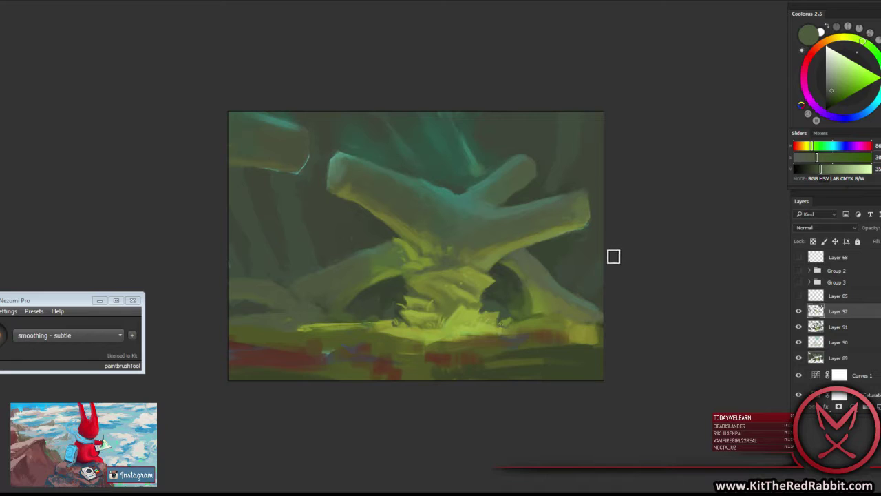
Add Curves 2 with the top point at Input 218 / Output 220, plus an empty layer above.
click(866, 408)
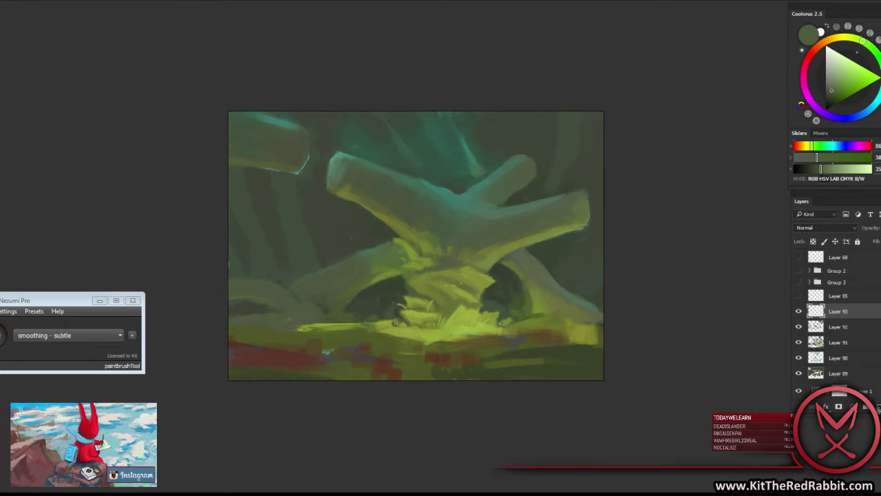
click(852, 406)
click(845, 250)
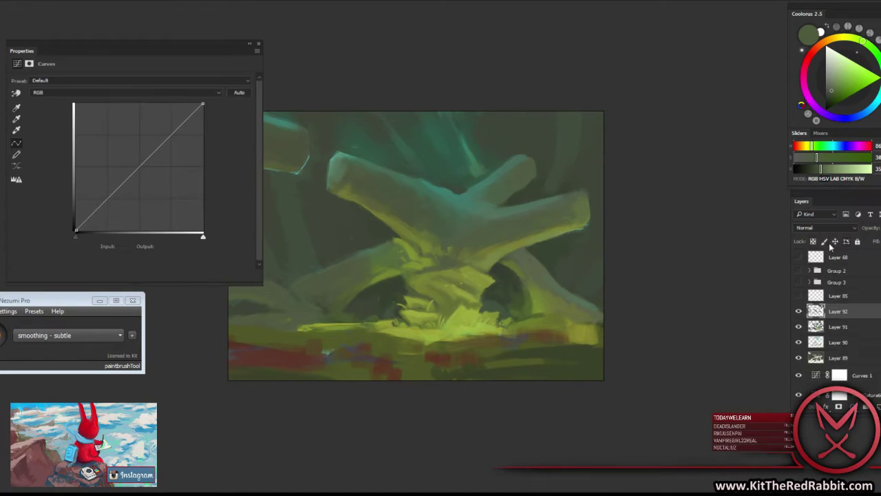
mouse_move(202, 236)
mouse_down()
mouse_move(173, 237)
mouse_move(219, 237)
mouse_move(183, 236)
mouse_up()
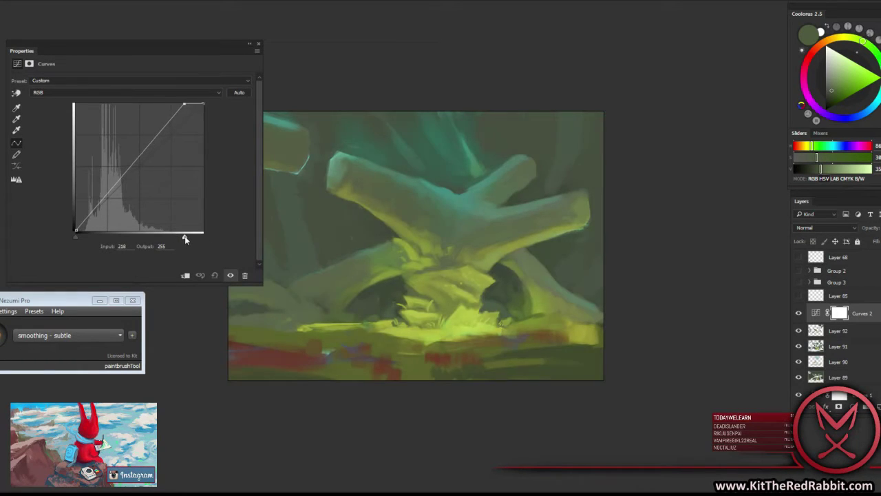
drag(76, 236, 80, 238)
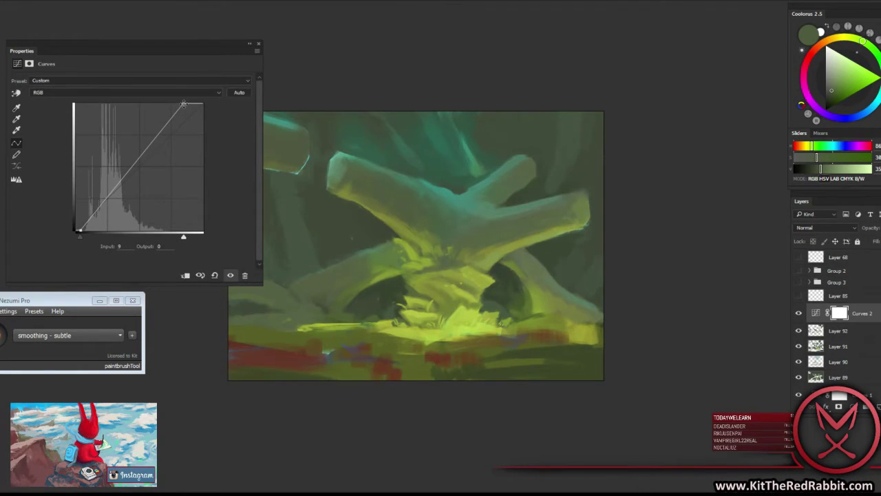
drag(183, 104, 185, 119)
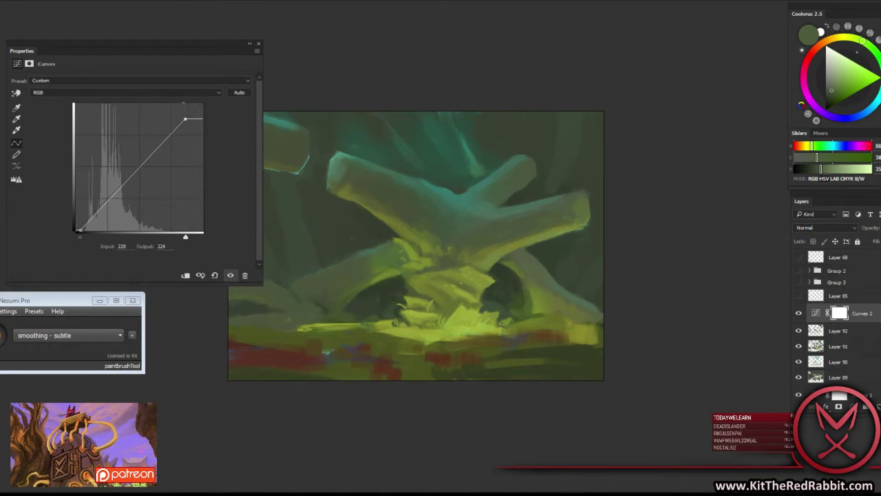
click(250, 43)
key(x)
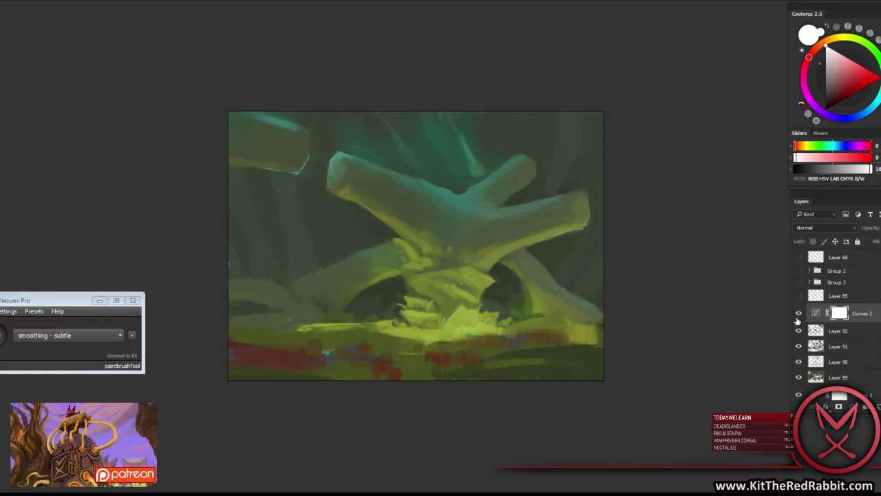
click(878, 405)
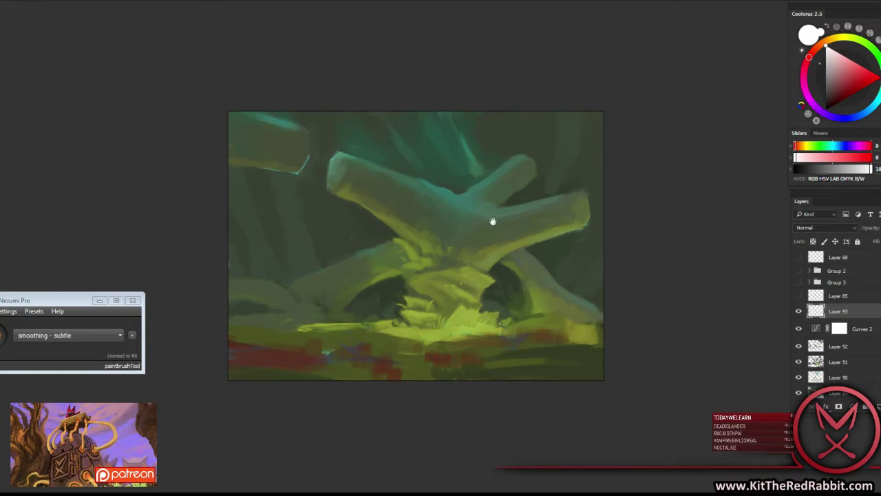
alt+click(453, 354)
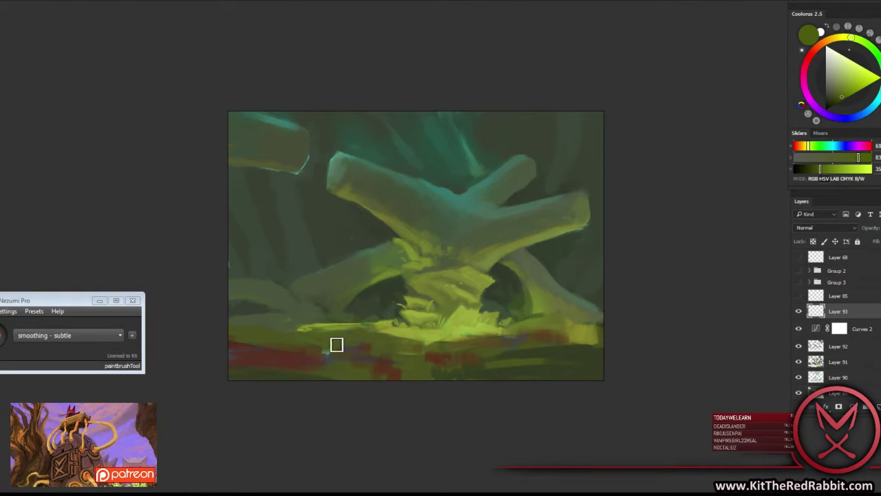
alt+click(337, 345)
right_click(544, 284)
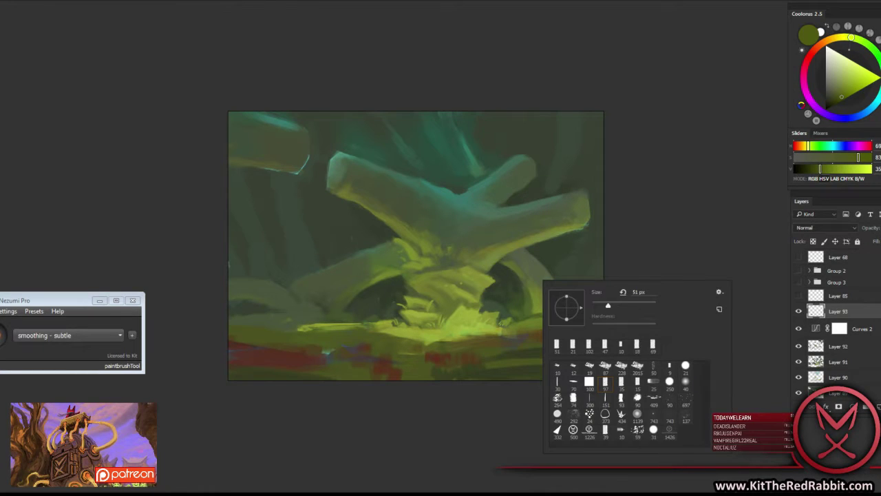
click(653, 180)
alt+click(268, 253)
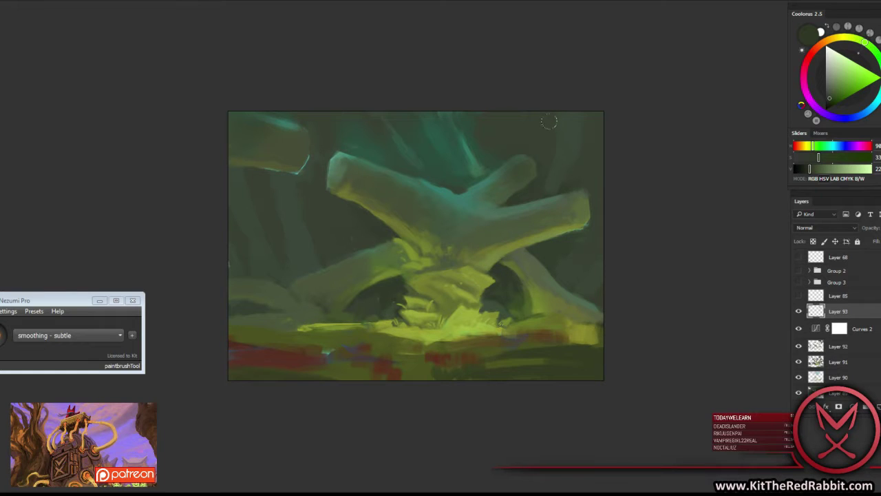
alt+click(504, 132)
alt+click(559, 160)
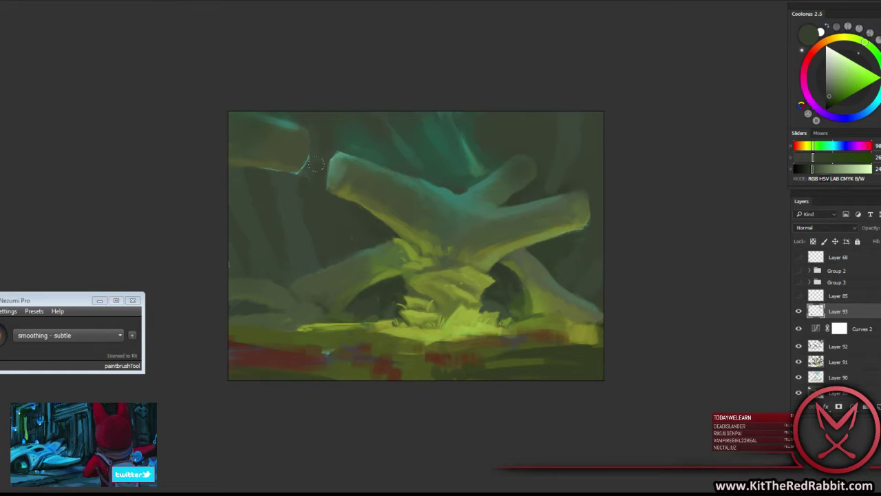
alt+click(448, 187)
click(846, 66)
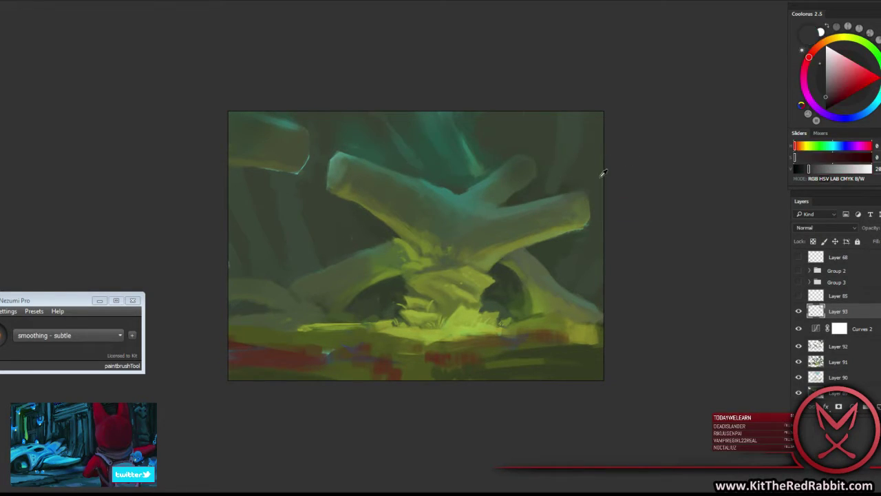
alt+click(531, 189)
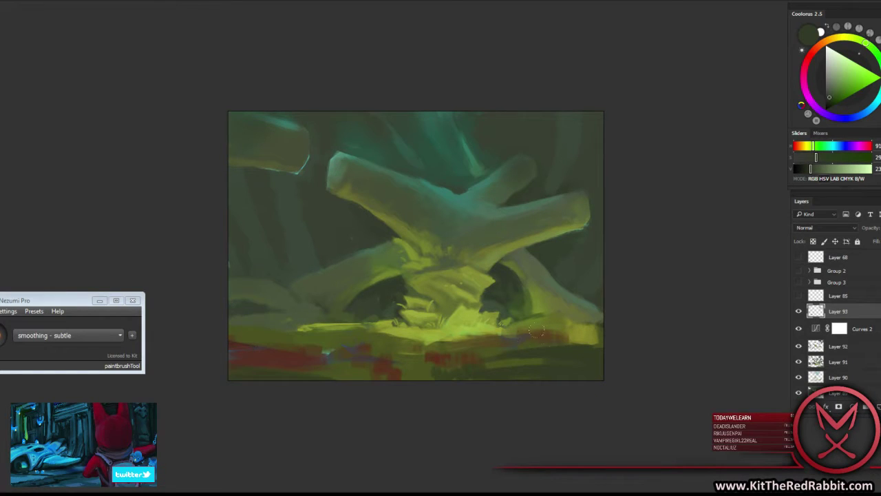
alt+click(537, 354)
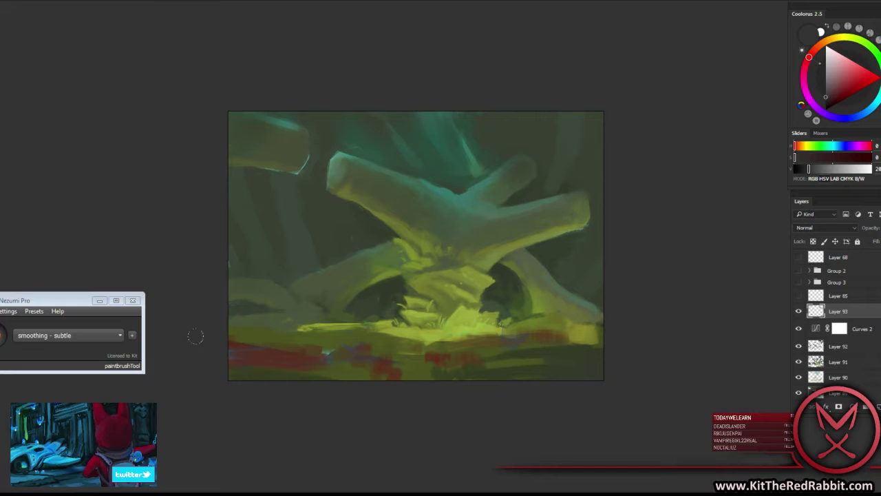
alt+click(271, 351)
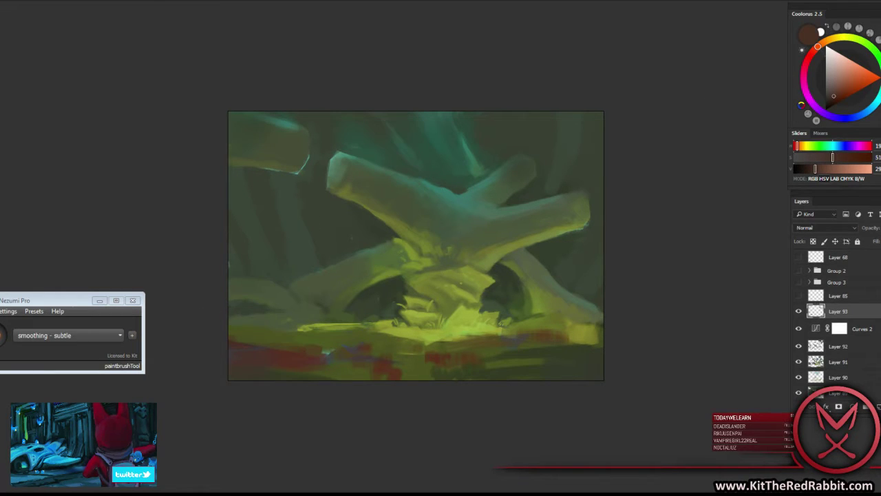
drag(847, 103, 833, 106)
drag(247, 356, 214, 333)
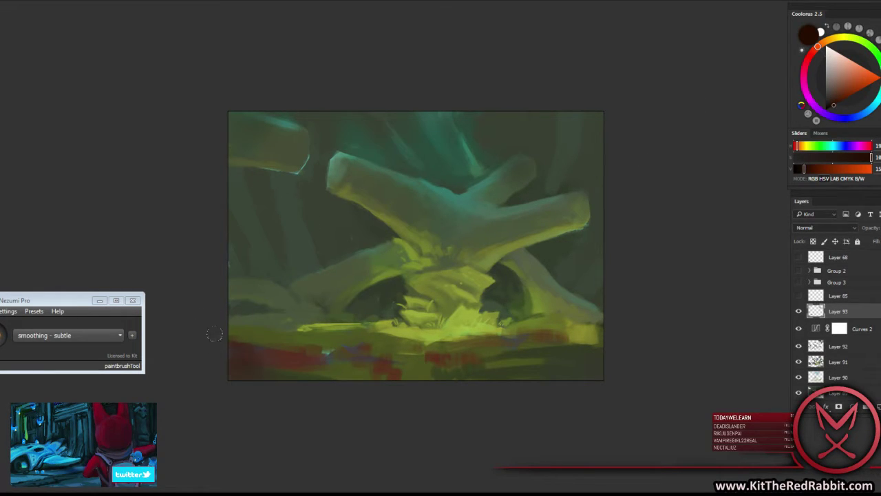
key(ctrl+z)
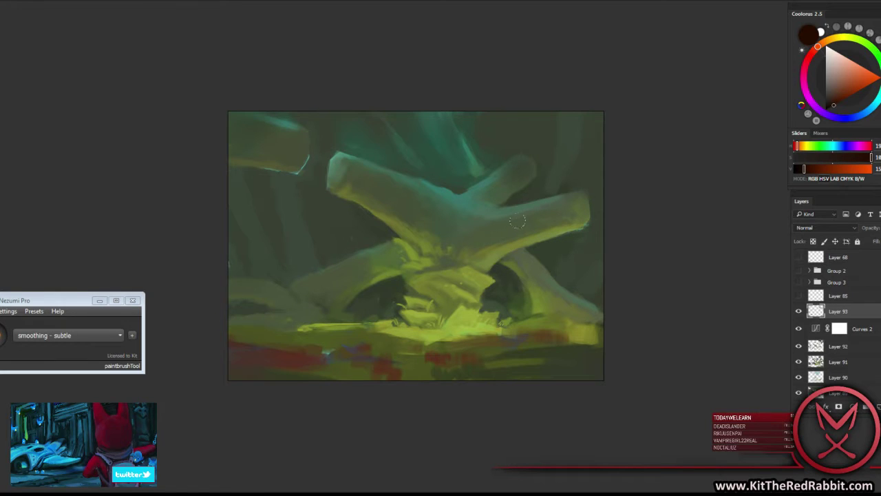
right_click(526, 307)
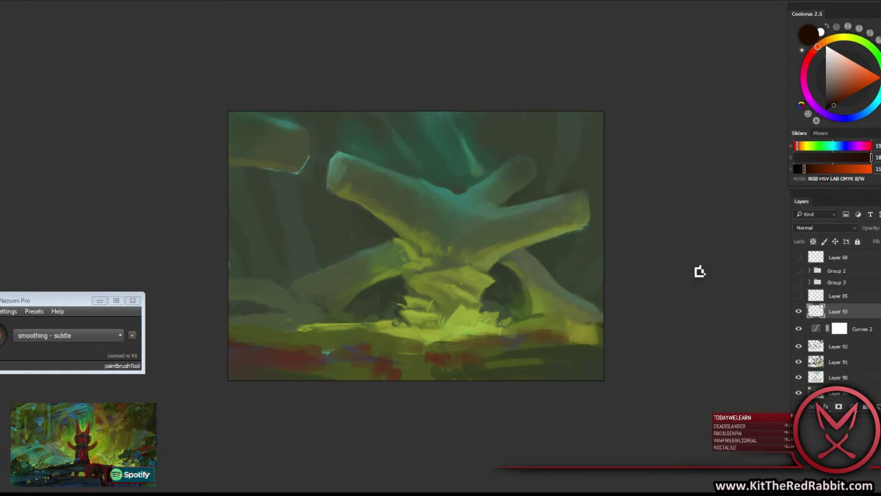
right_click(516, 200)
alt+click(446, 183)
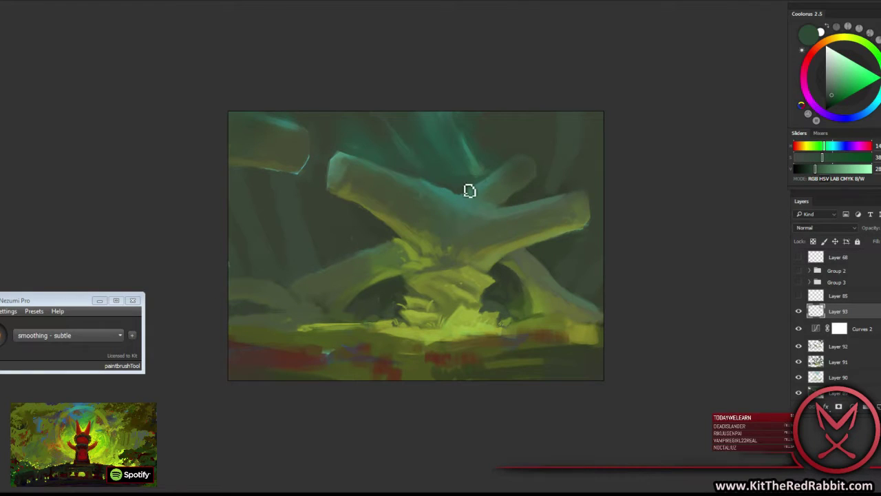
key(ctrl+plus)
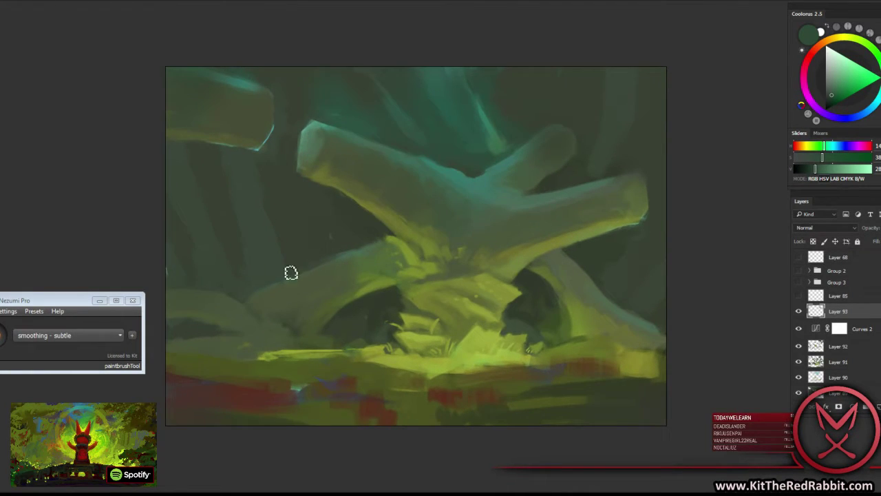
Minimize the Nezumi Pro window and zoom in on the logs, then back out.
click(100, 300)
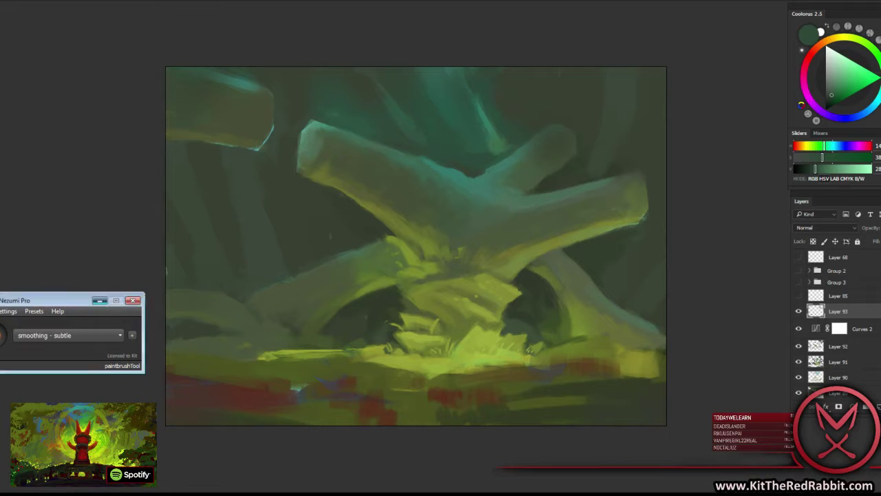
key(ctrl+plus)
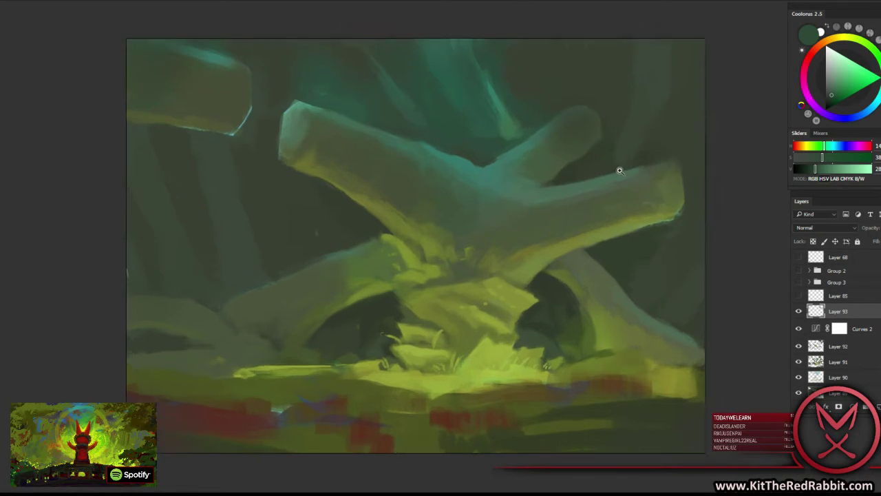
key(ctrl+plus)
mouse_move(570, 189)
mouse_down()
mouse_move(643, 179)
mouse_move(635, 172)
mouse_up()
key(ctrl+minus)
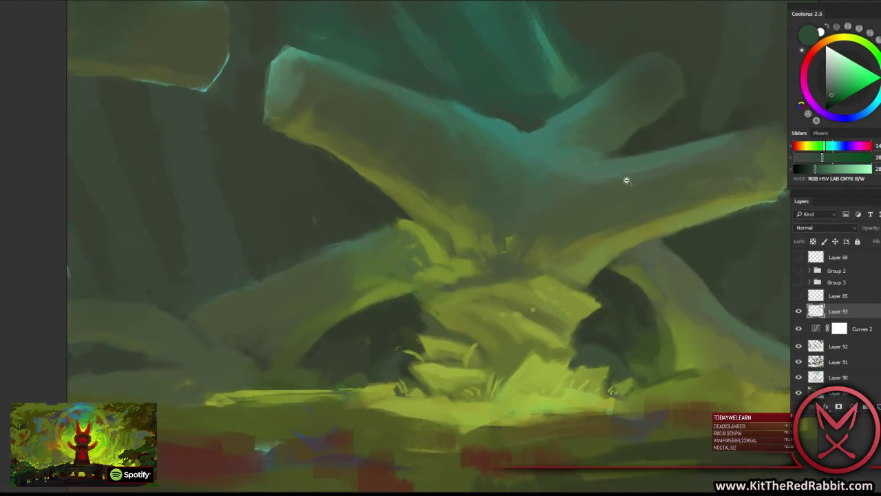
key(ctrl+minus)
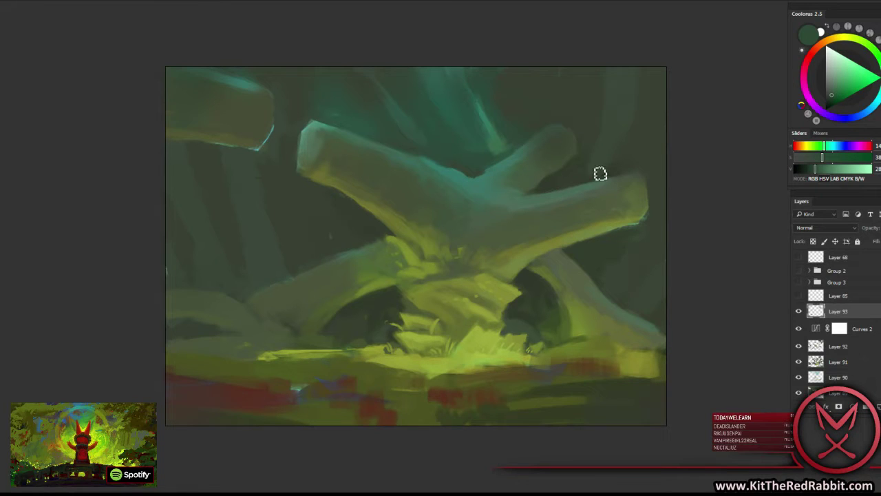
Sample a dark green and darken the shadow under the right log.
alt+click(380, 292)
alt+click(371, 276)
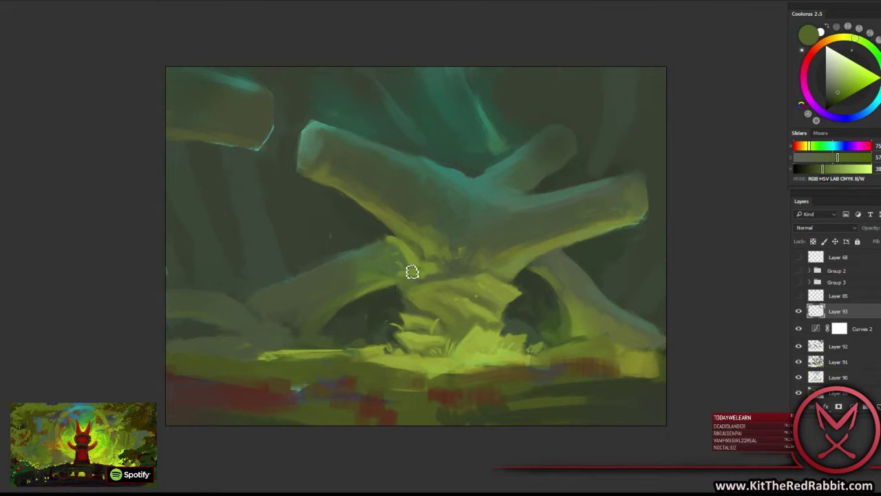
alt+click(531, 280)
drag(530, 276, 537, 265)
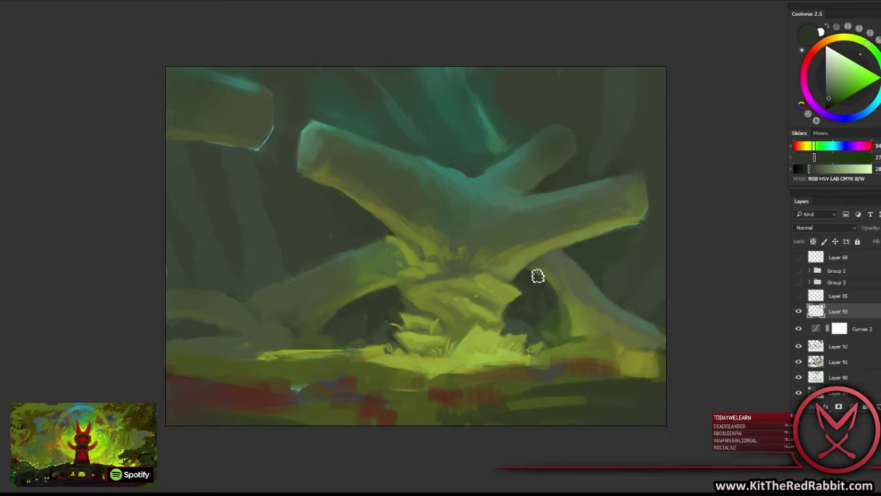
Try a red dab on the mound, undo it, and toggle Layer 93 to compare.
alt+click(496, 341)
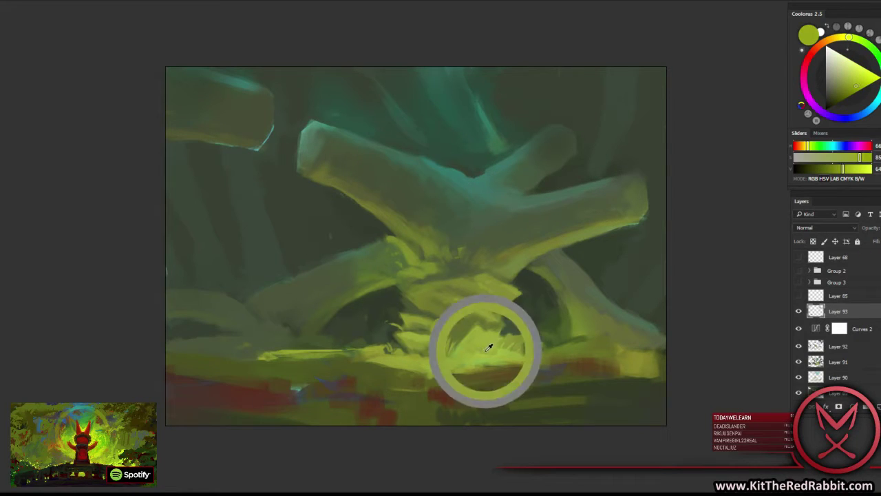
alt+click(497, 355)
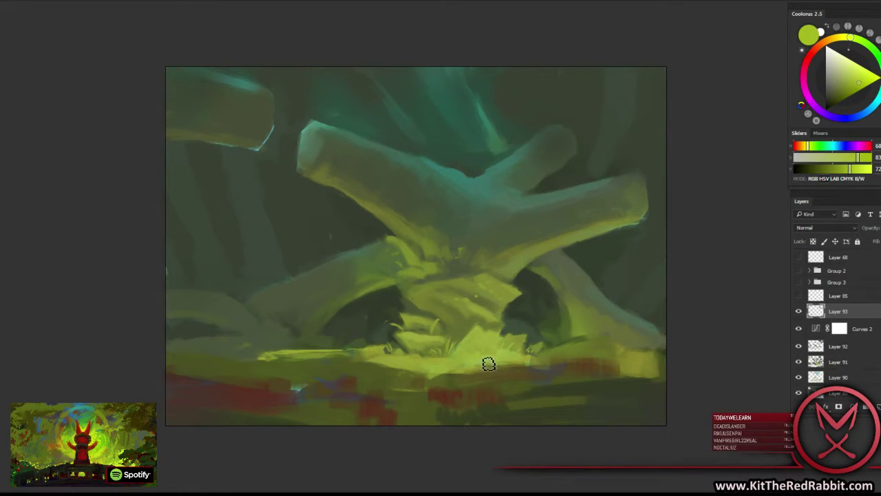
click(808, 59)
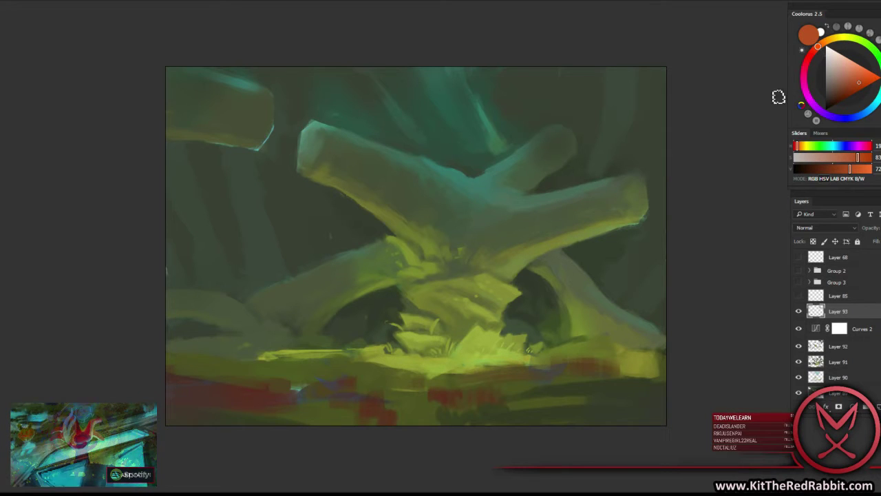
click(468, 349)
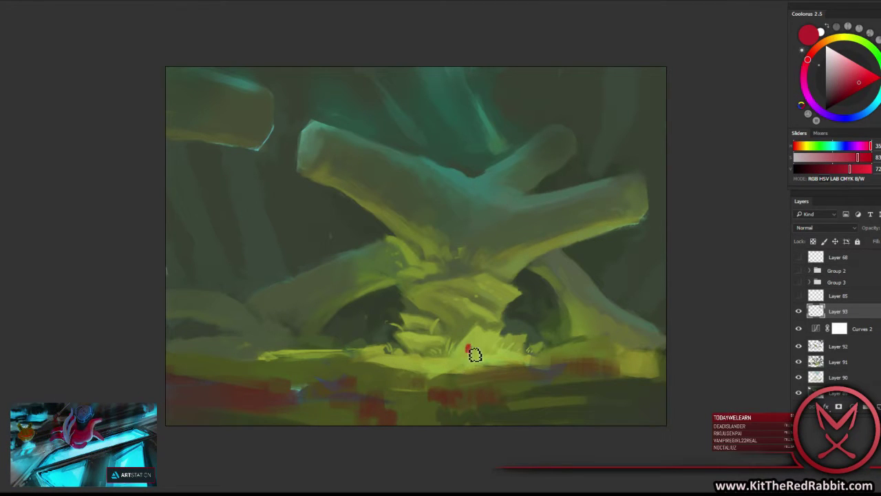
key(ctrl+z)
click(798, 312)
click(798, 312)
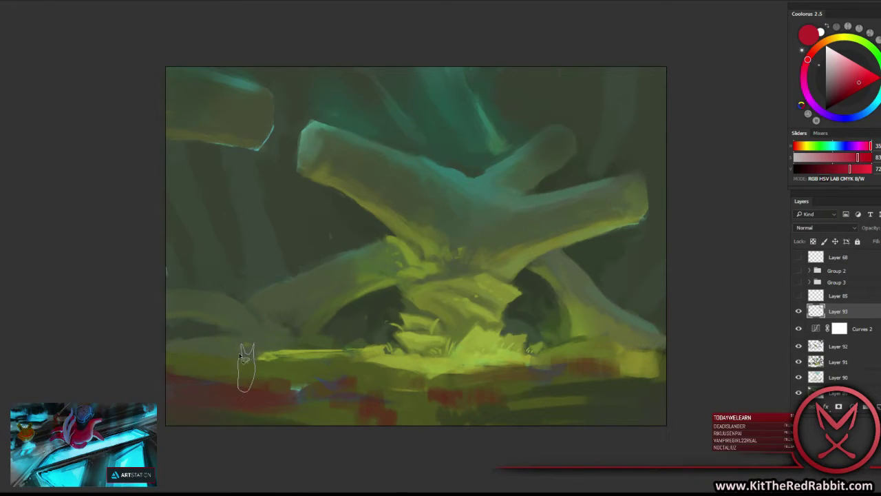
Lasso a small figure at lower left, fill it red-brown, and deselect.
drag(253, 390, 242, 346)
alt+click(222, 390)
right_click(249, 329)
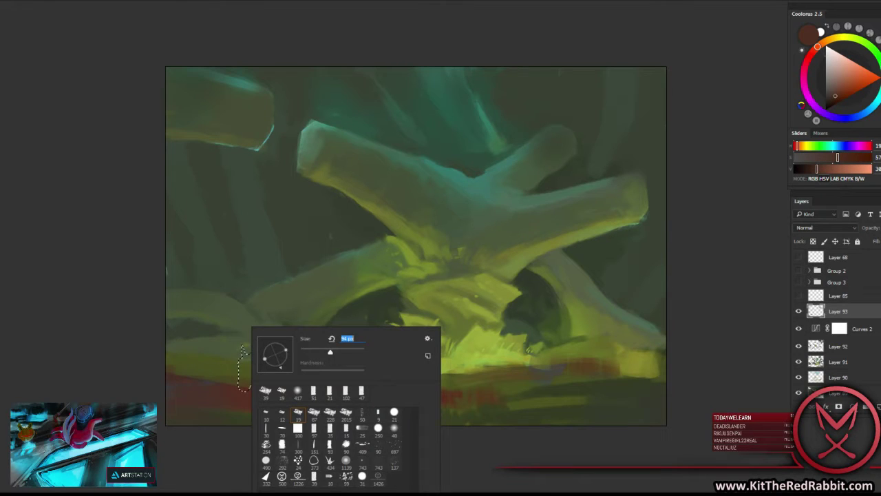
key(Escape)
alt+click(246, 360)
mouse_move(246, 355)
mouse_down()
mouse_move(248, 379)
mouse_move(249, 348)
mouse_up()
alt+click(251, 385)
alt+click(248, 348)
key(ctrl+d)
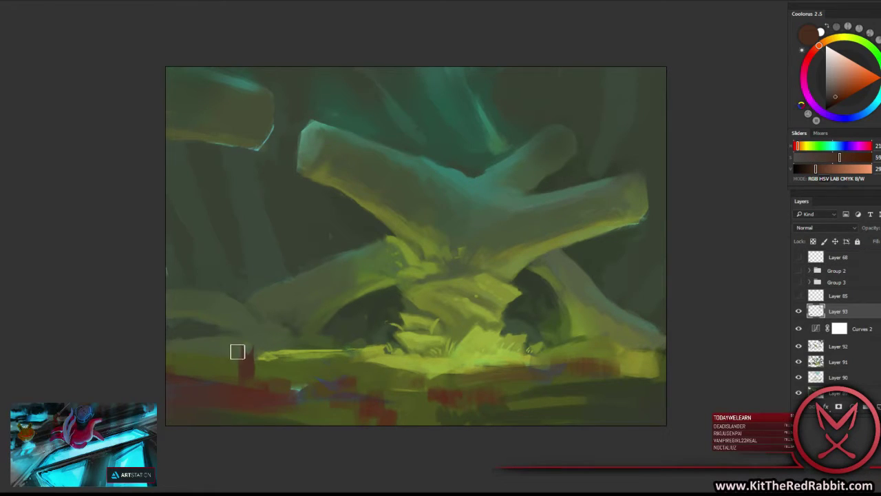
Darken and reshape the red figure using 32 px and 87 px brushes.
drag(239, 353, 239, 365)
right_click(273, 355)
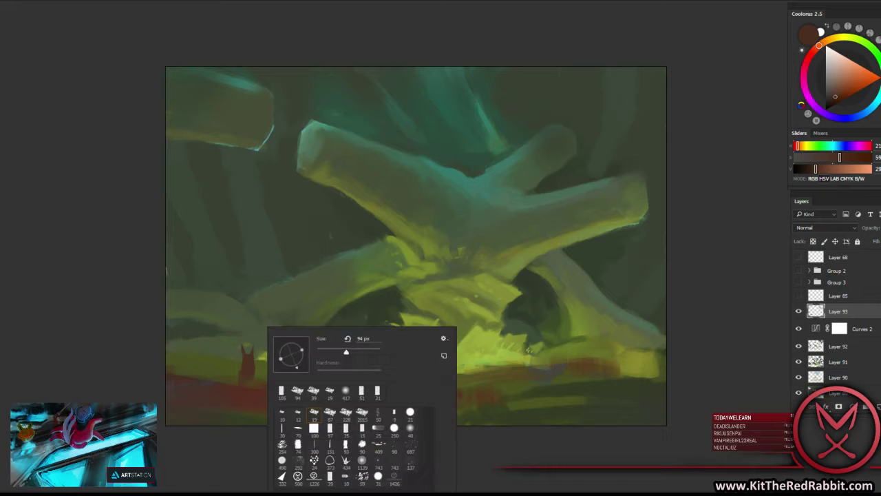
key(Return)
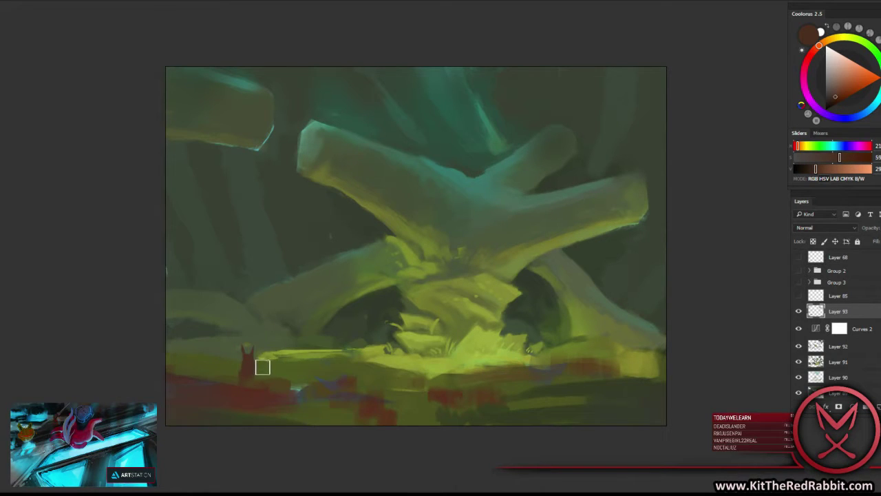
right_click(262, 367)
key(Return)
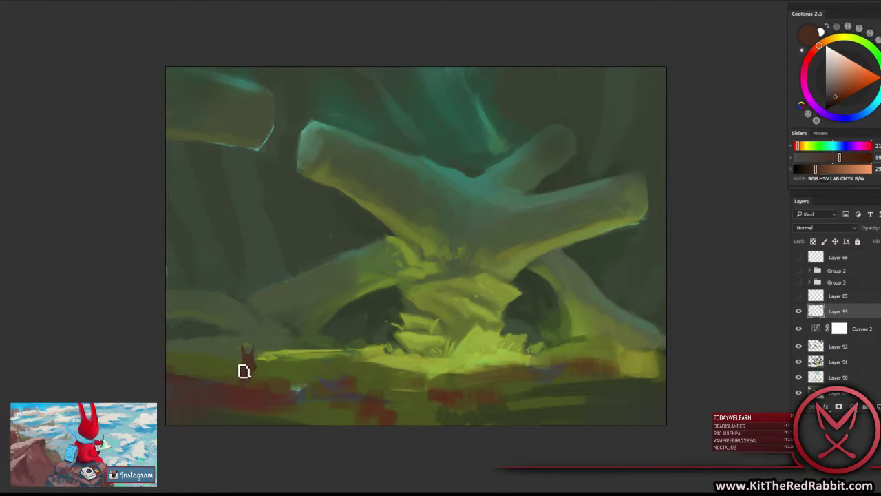
Sample bluish grey, greyish purple, olive and reddish-brown tones around the figure.
alt+click(313, 383)
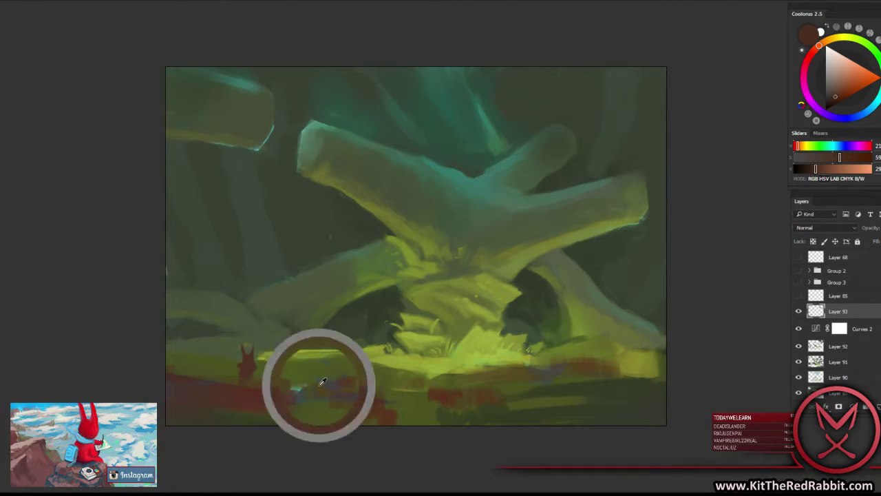
alt+click(247, 365)
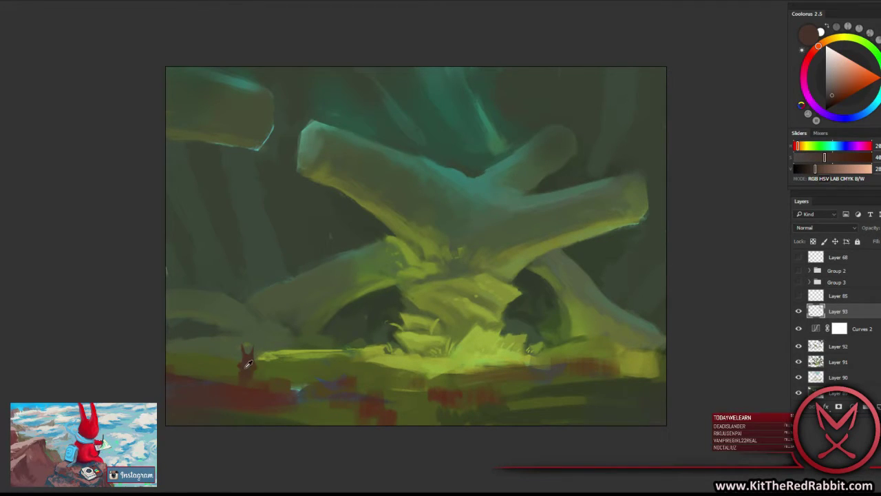
alt+click(246, 375)
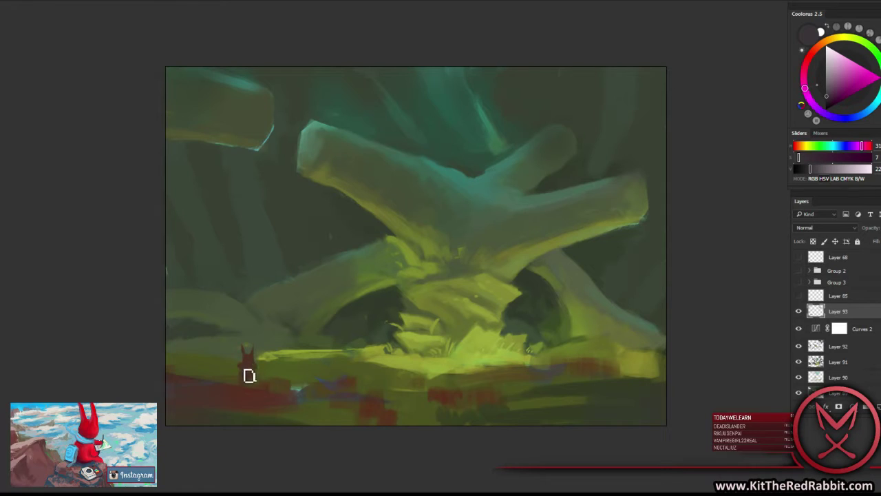
alt+click(247, 360)
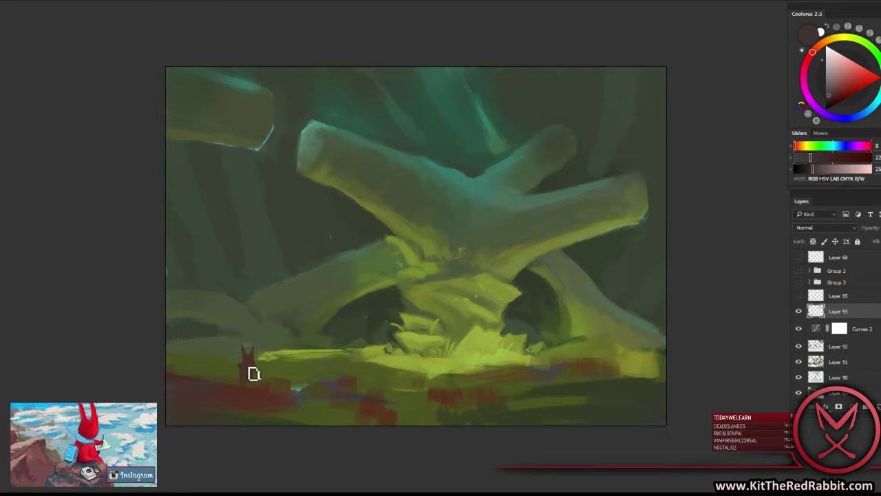
alt+click(238, 366)
alt+click(246, 366)
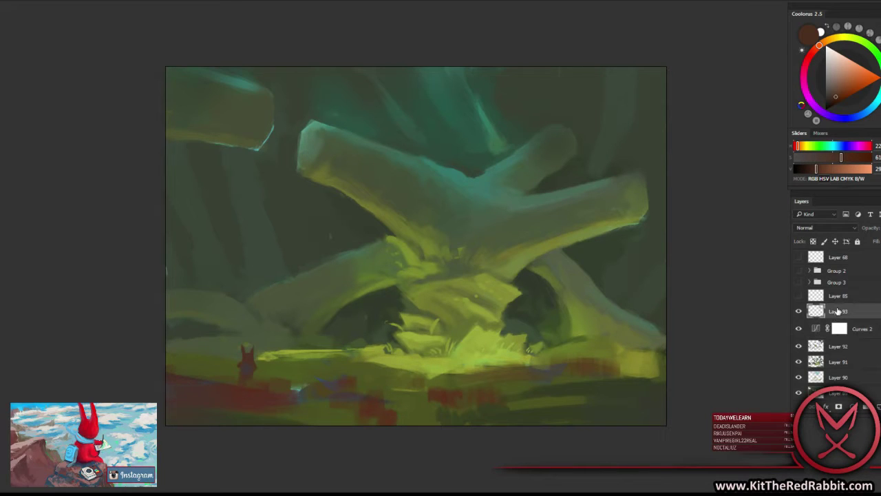
Sample dark greens along the lower logs for touch-ups.
right_click(435, 303)
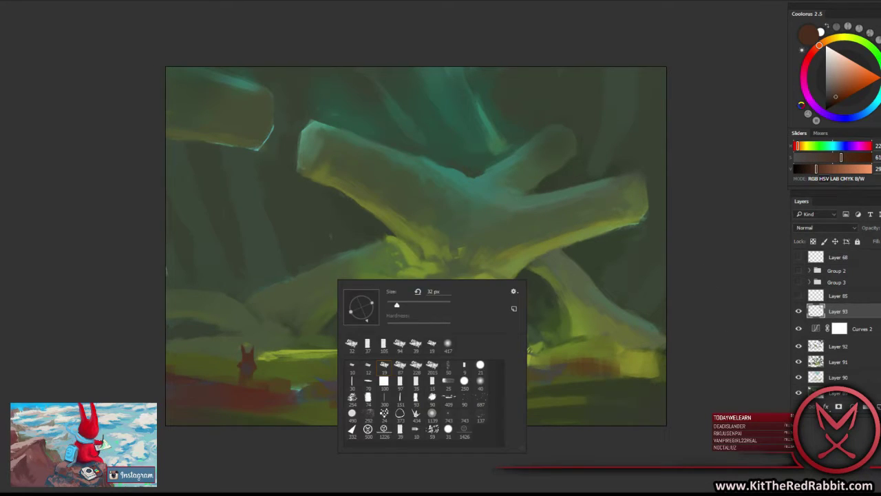
alt+click(275, 288)
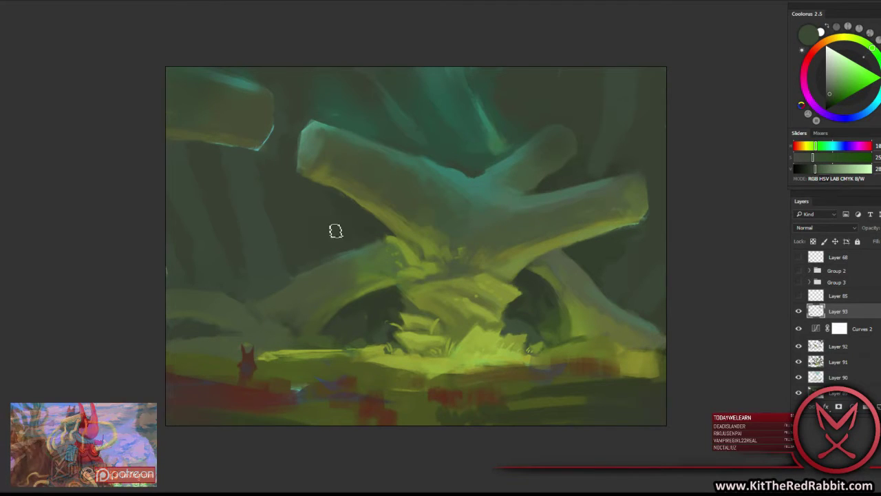
alt+click(314, 265)
alt+click(376, 241)
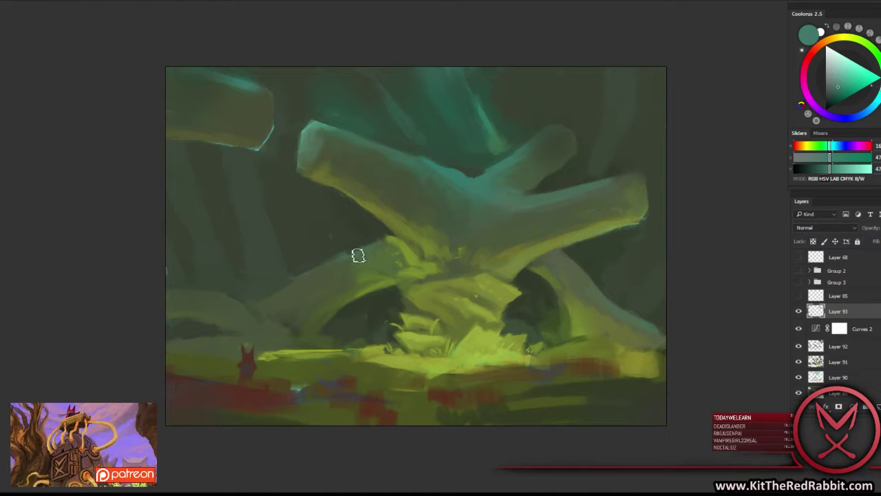
alt+click(385, 242)
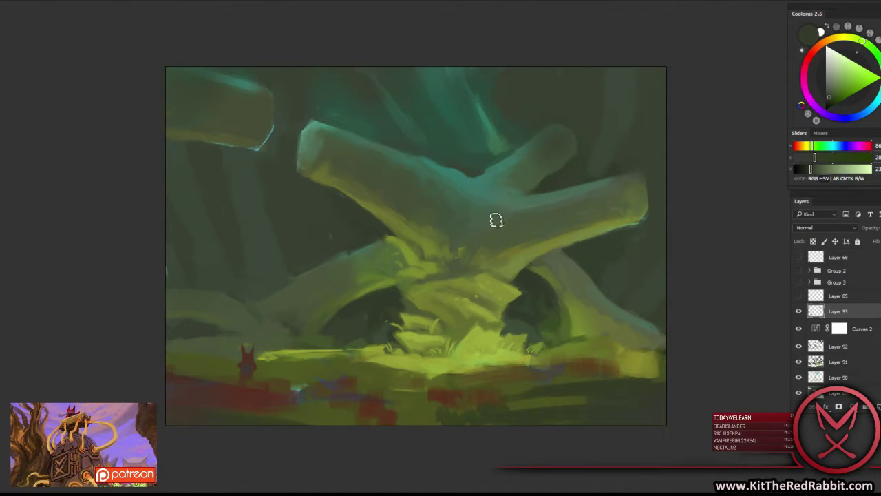
Sample light yellow-greens and dark greens in and around the right hollow.
alt+click(554, 300)
alt+click(571, 318)
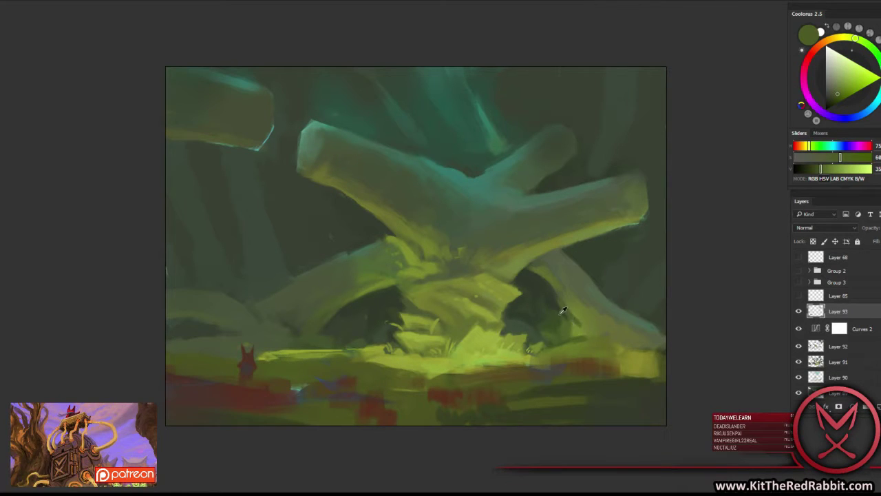
alt+click(561, 313)
alt+click(563, 303)
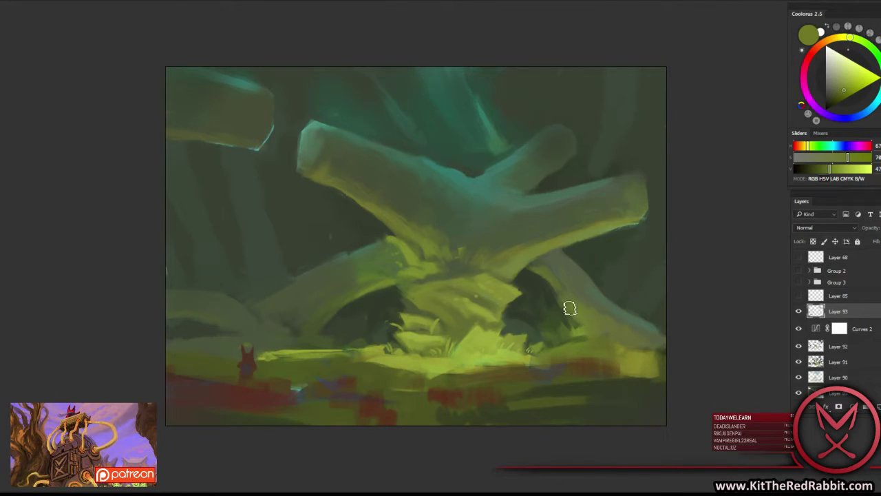
alt+click(552, 296)
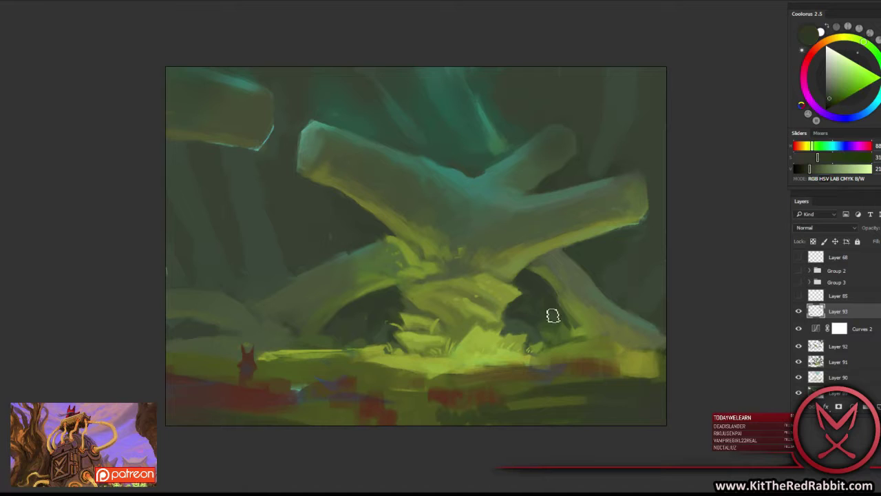
alt+click(532, 314)
alt+click(417, 300)
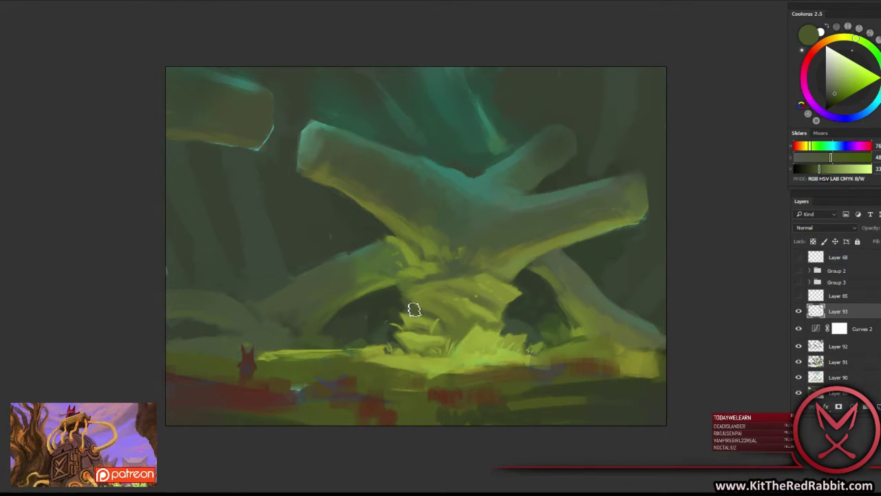
Sample teal-grey and dark greens from the upper log and the canopy background.
alt+click(474, 179)
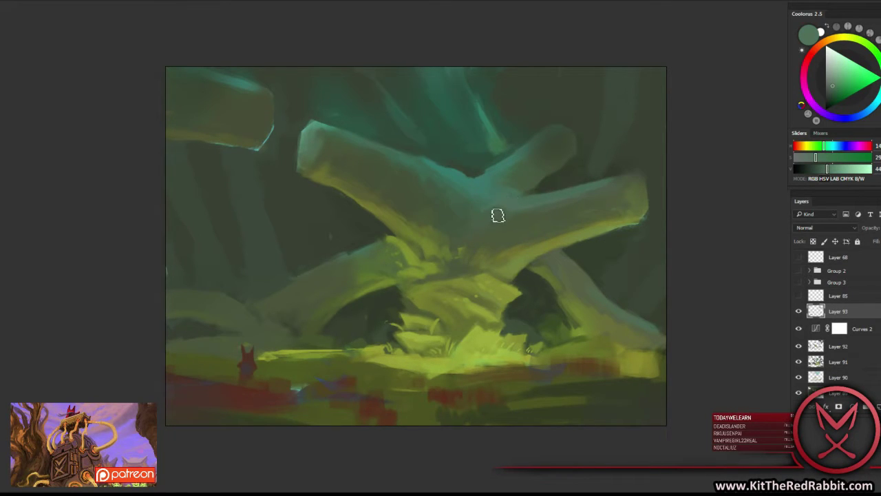
alt+click(487, 202)
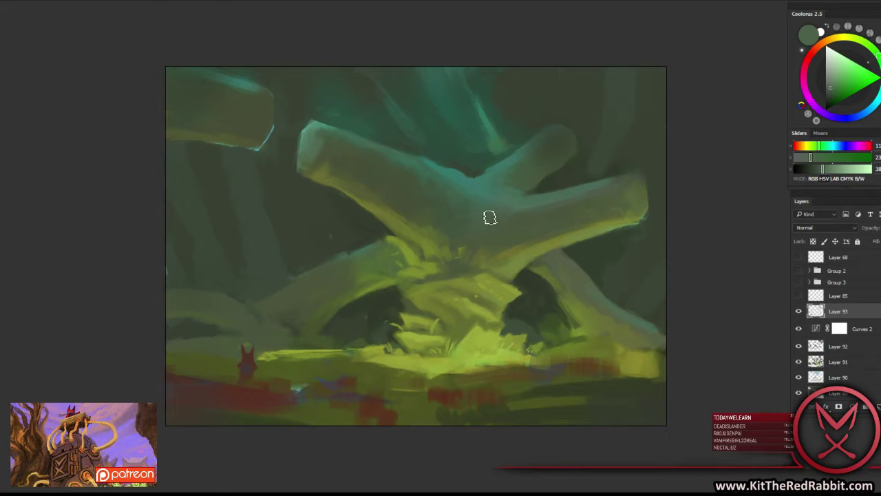
alt+click(435, 179)
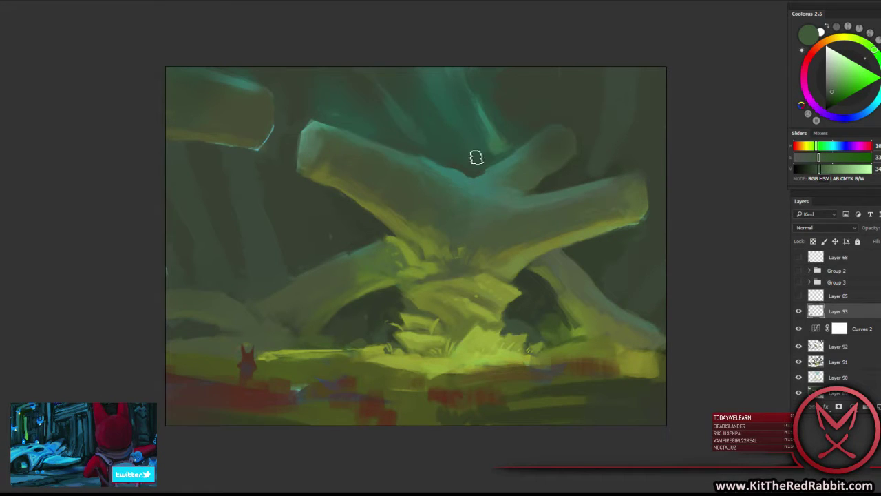
alt+click(451, 158)
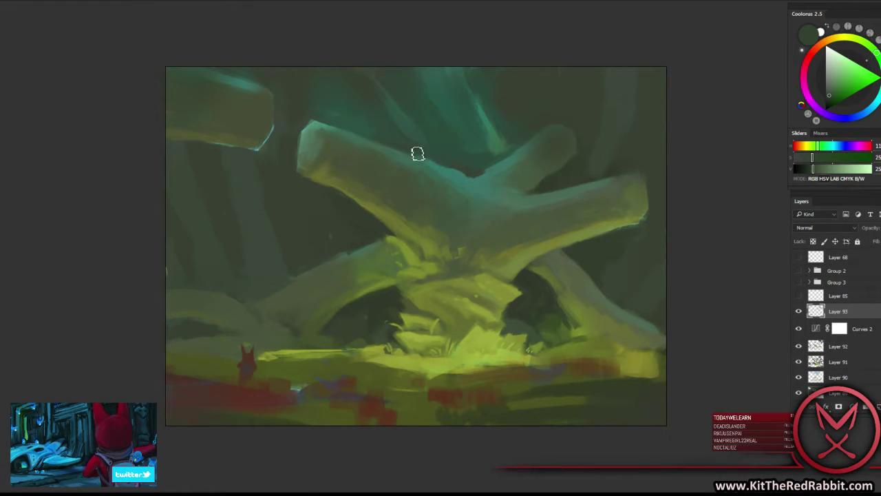
alt+click(454, 162)
alt+click(370, 90)
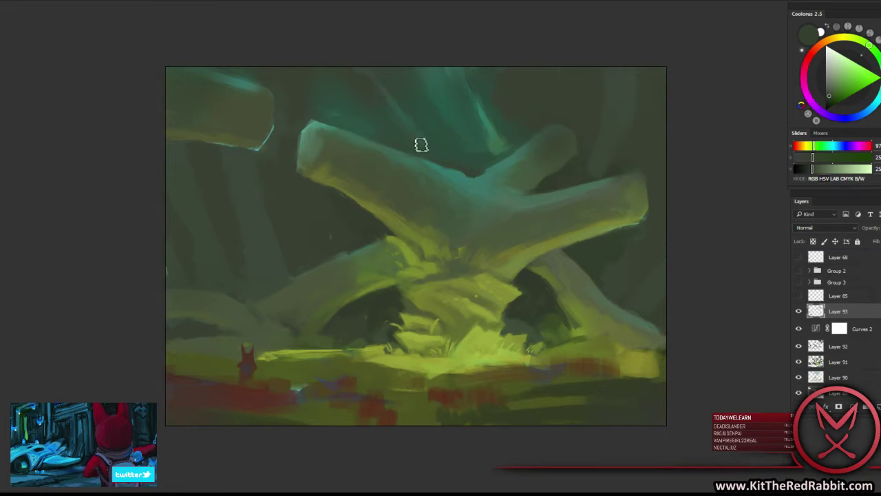
alt+click(403, 115)
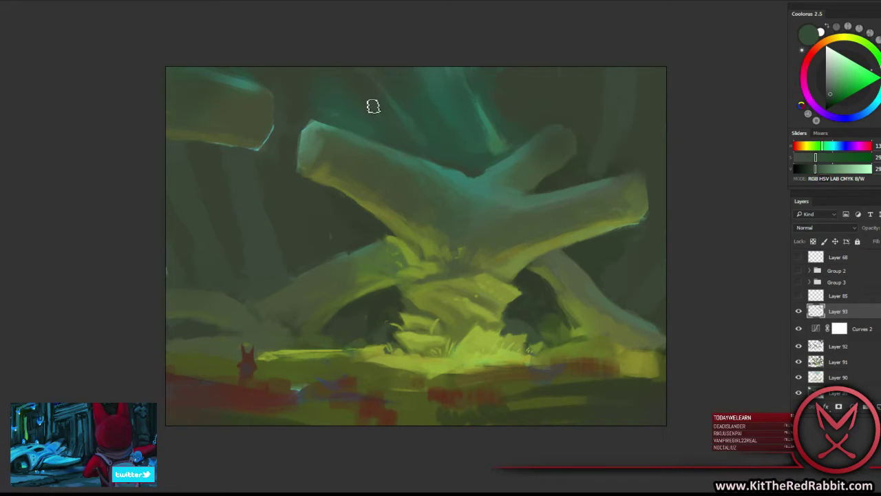
alt+click(370, 92)
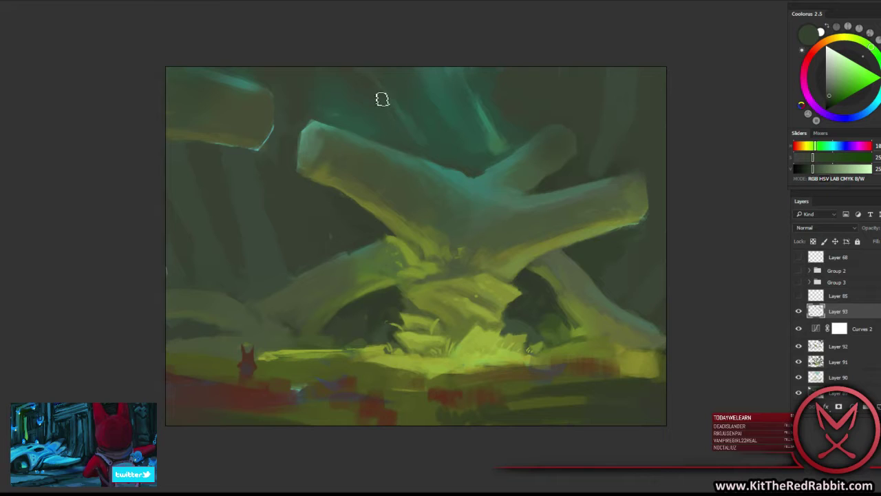
Paint darker olive over the upper-left log's bright corner rim.
alt+click(265, 158)
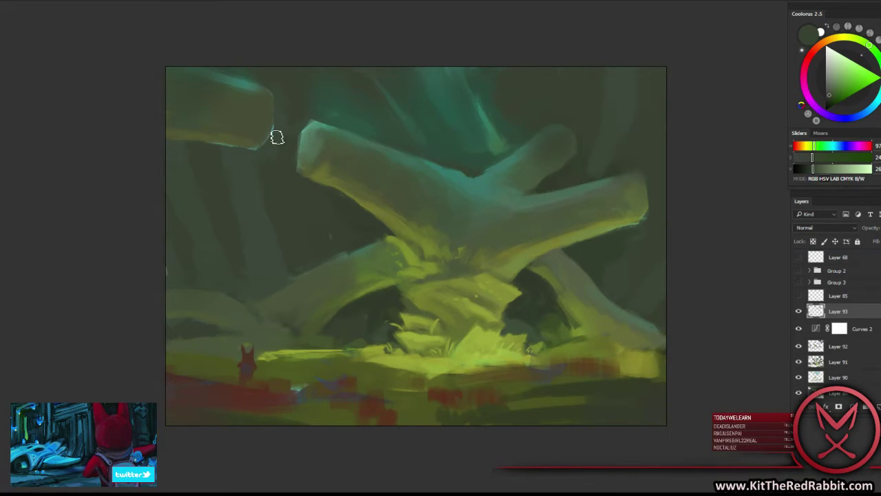
alt+click(281, 128)
drag(281, 128, 261, 155)
alt+click(231, 132)
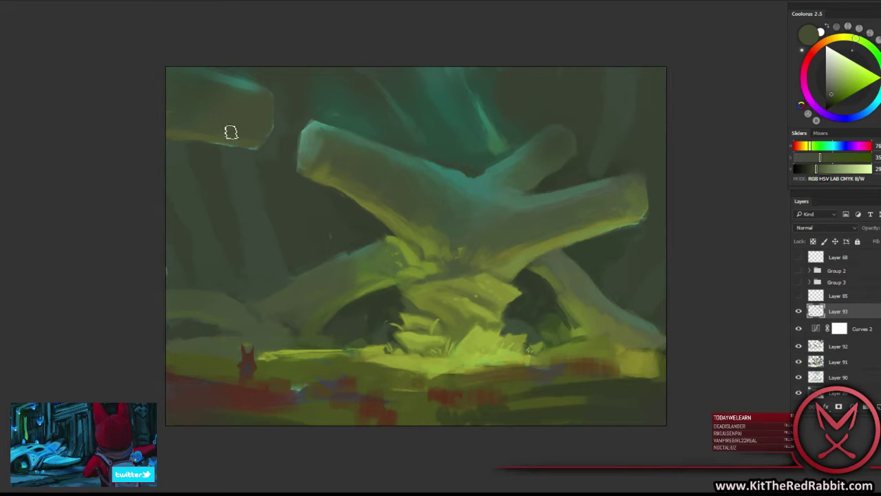
alt+click(241, 142)
alt+click(238, 151)
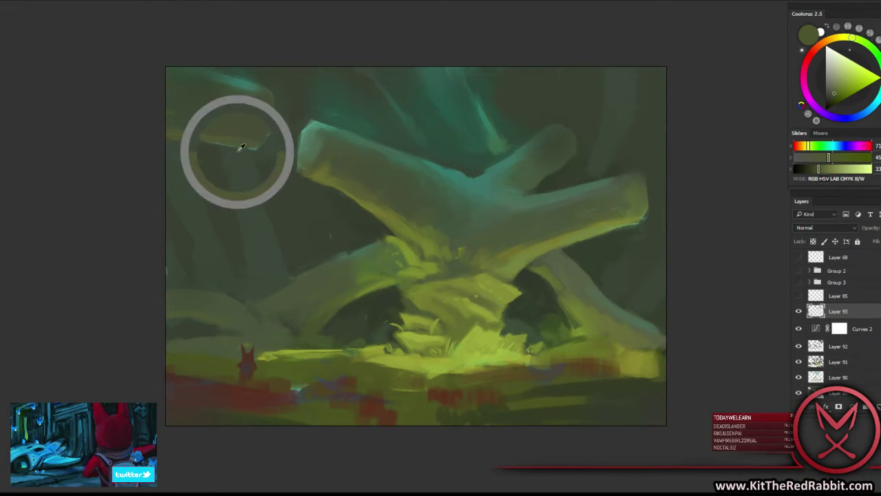
drag(250, 147, 254, 140)
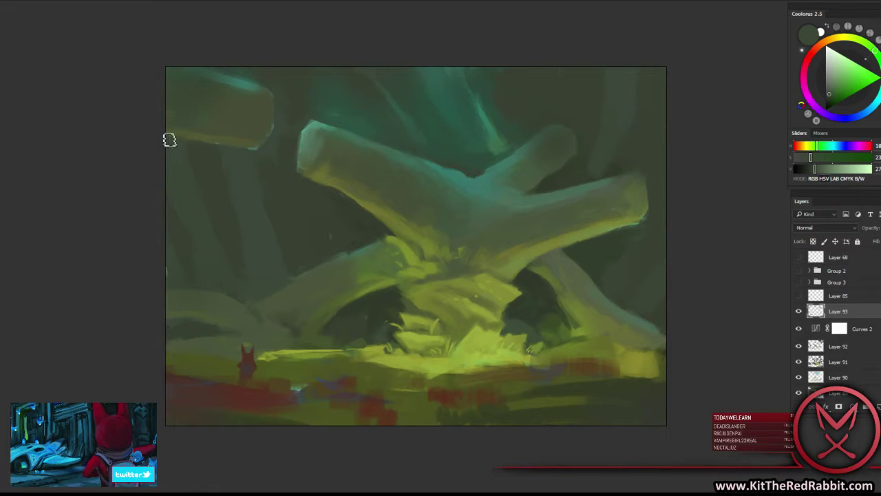
Sample more greens, then toggle Layer 93's visibility to compare before and after.
alt+click(196, 134)
alt+click(184, 254)
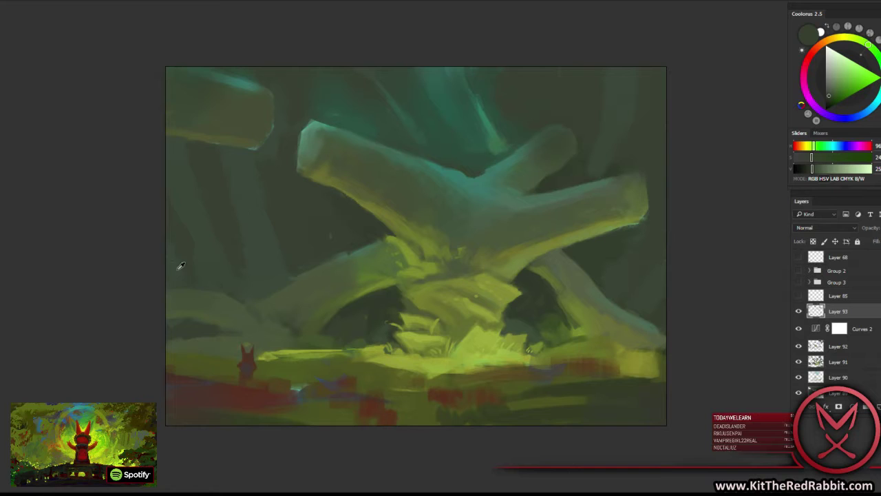
alt+click(174, 262)
click(799, 313)
click(799, 312)
click(799, 312)
click(799, 313)
click(799, 312)
Paint dark green and teal shading around the upper branch where the logs cross.
alt+click(541, 162)
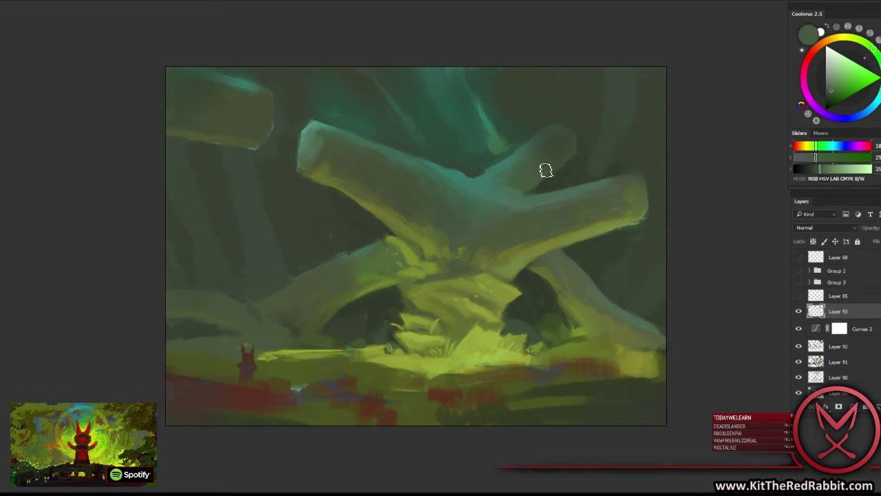
alt+click(550, 169)
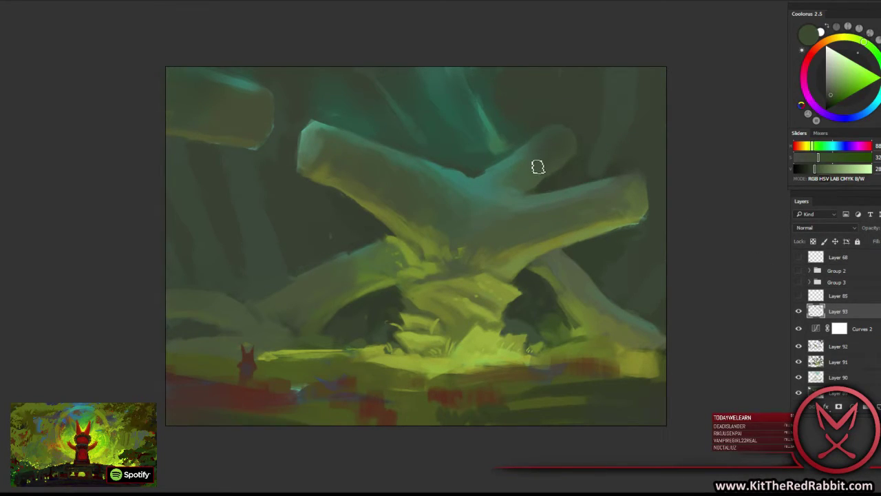
alt+click(545, 162)
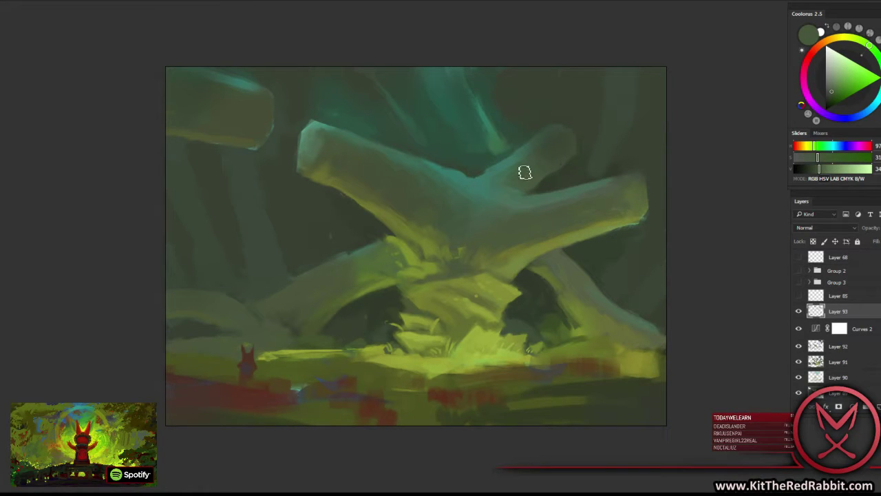
alt+click(525, 172)
alt+click(520, 153)
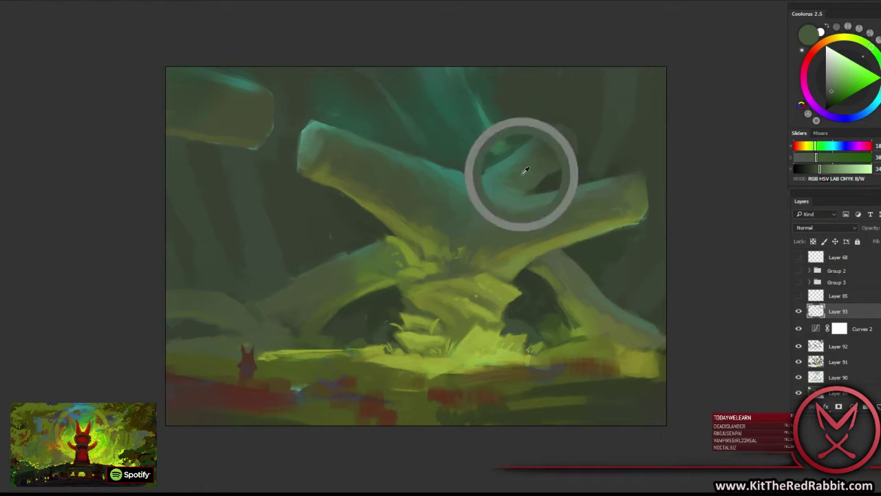
alt+click(486, 149)
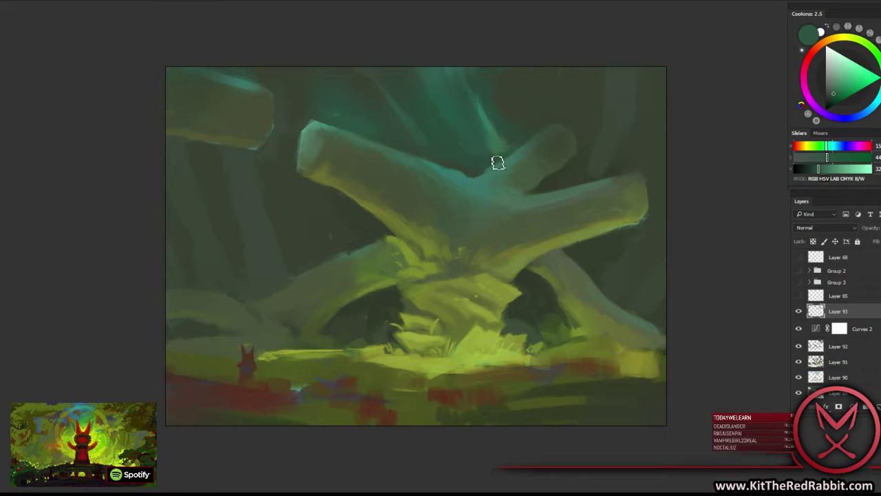
alt+click(501, 155)
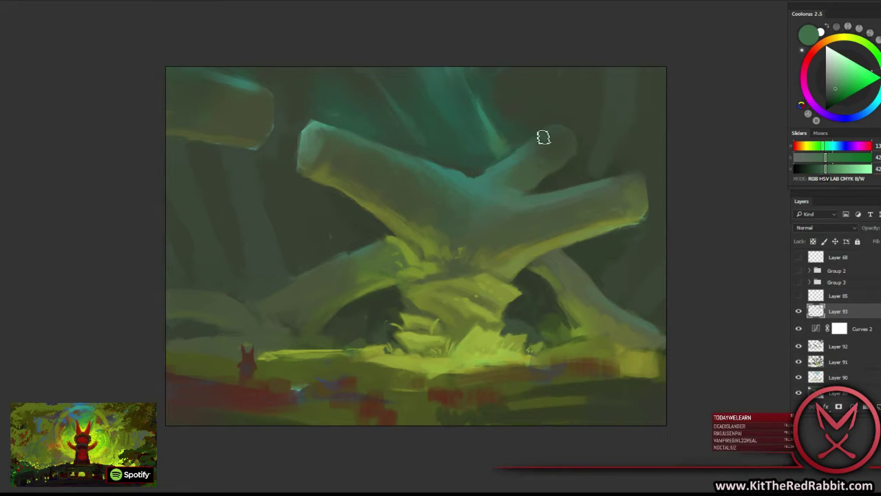
alt+click(479, 111)
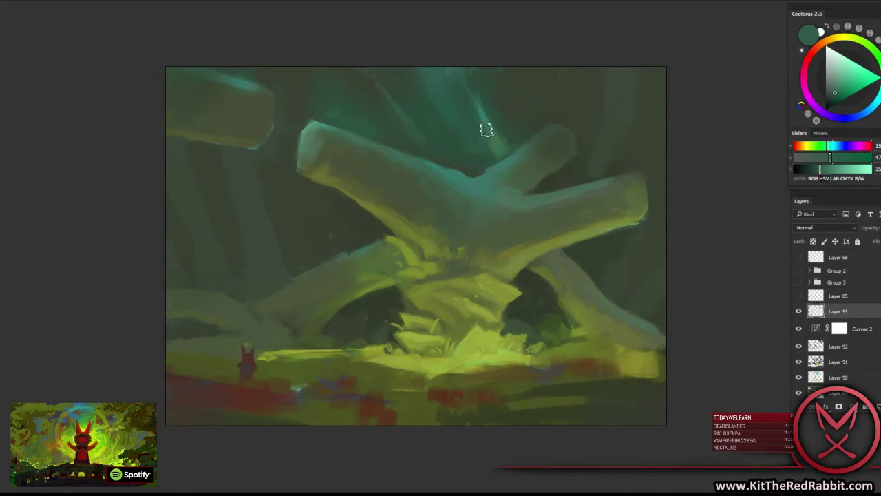
alt+click(486, 103)
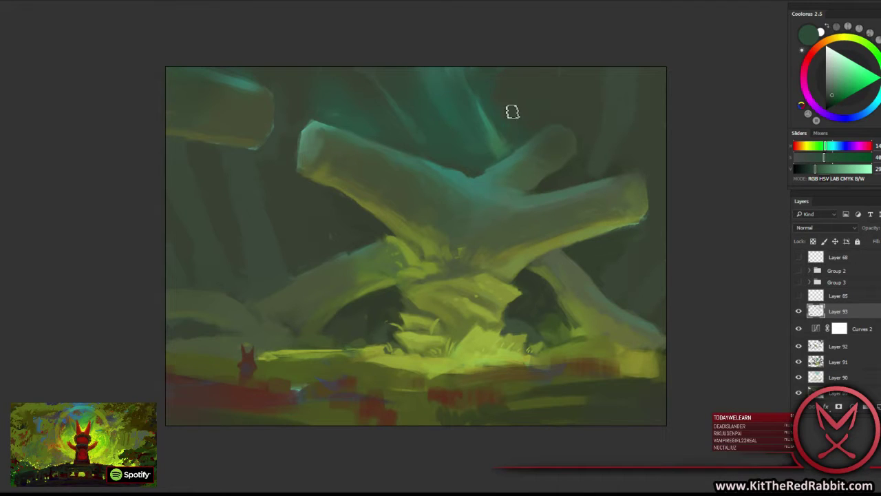
alt+click(490, 89)
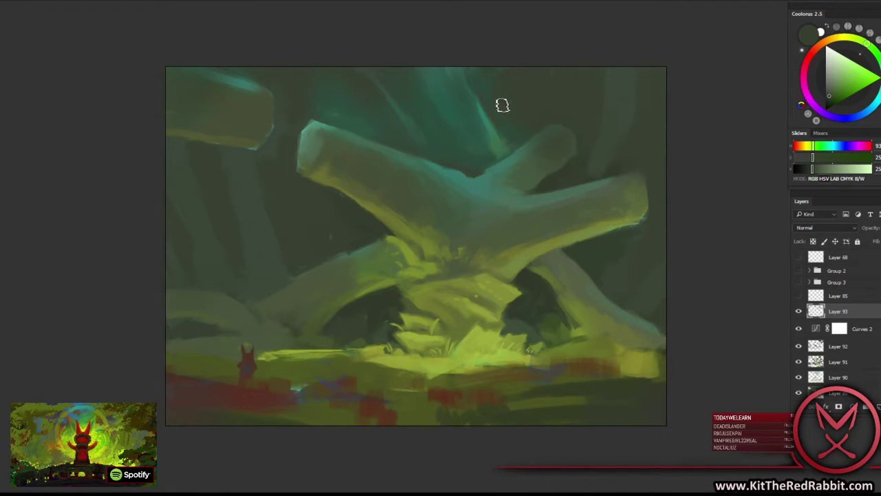
alt+click(489, 140)
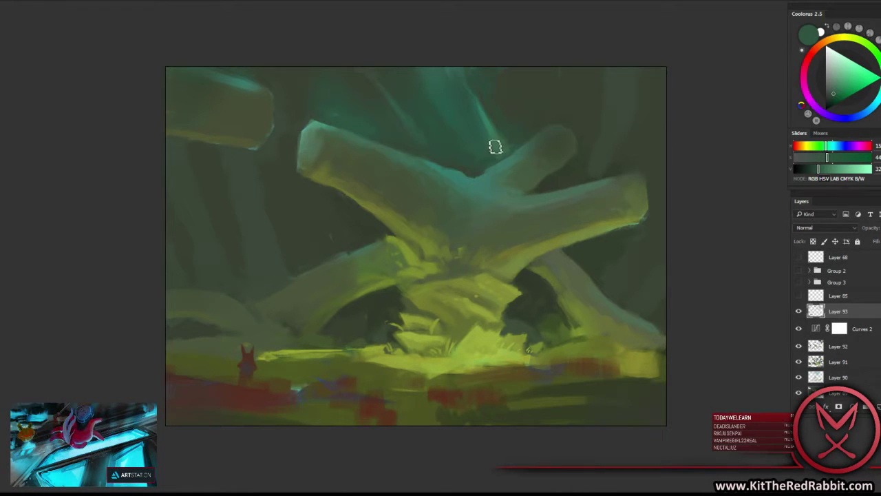
Touch up dark greens along the long log, the right edge and the glowing mound.
alt+click(306, 176)
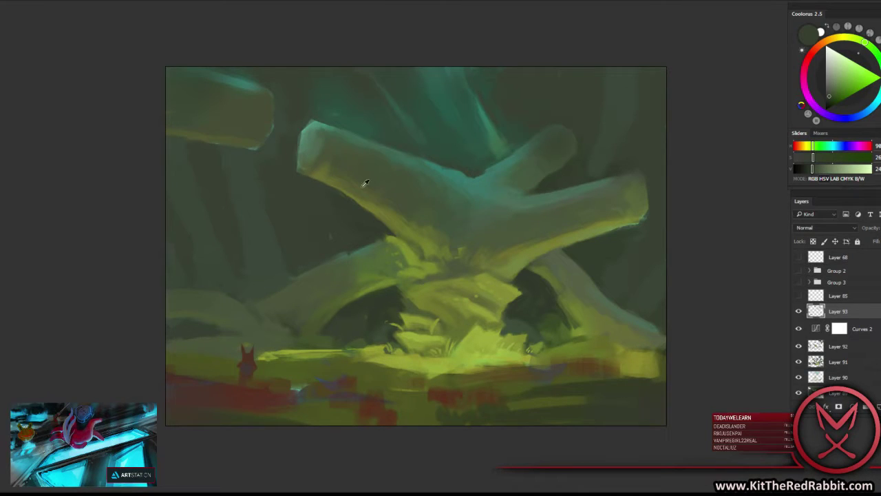
alt+click(343, 198)
alt+click(339, 237)
alt+click(328, 244)
alt+click(528, 279)
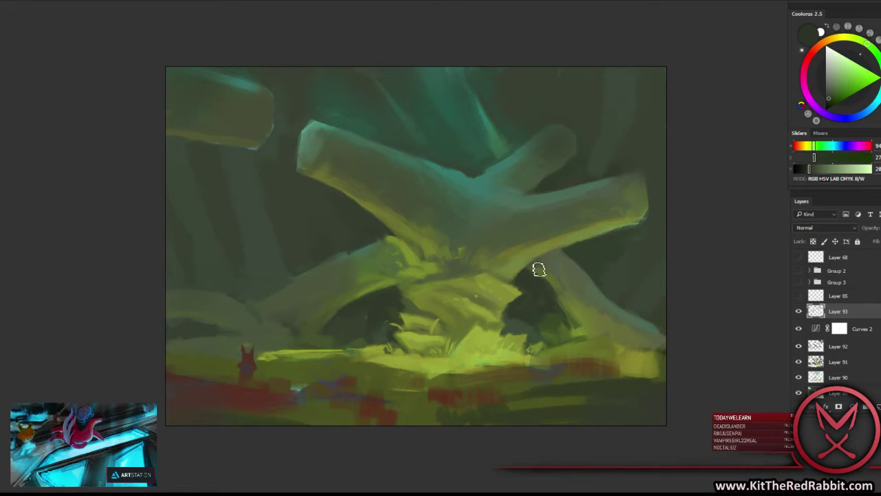
alt+click(551, 259)
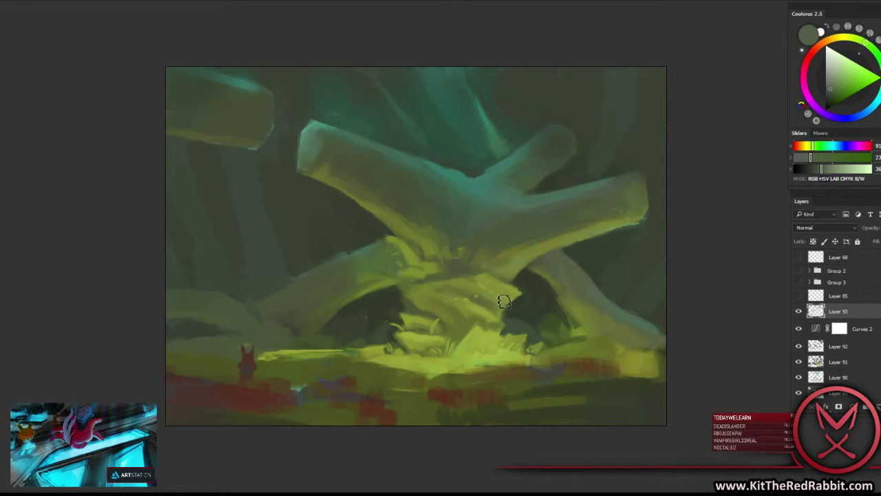
alt+click(473, 332)
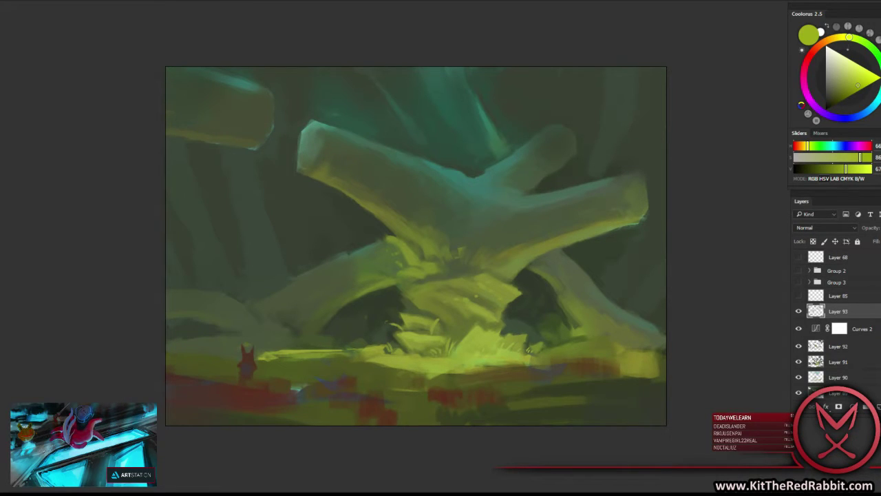
Darken the olive-green background around the upper branch tip.
alt+click(481, 172)
alt+click(543, 124)
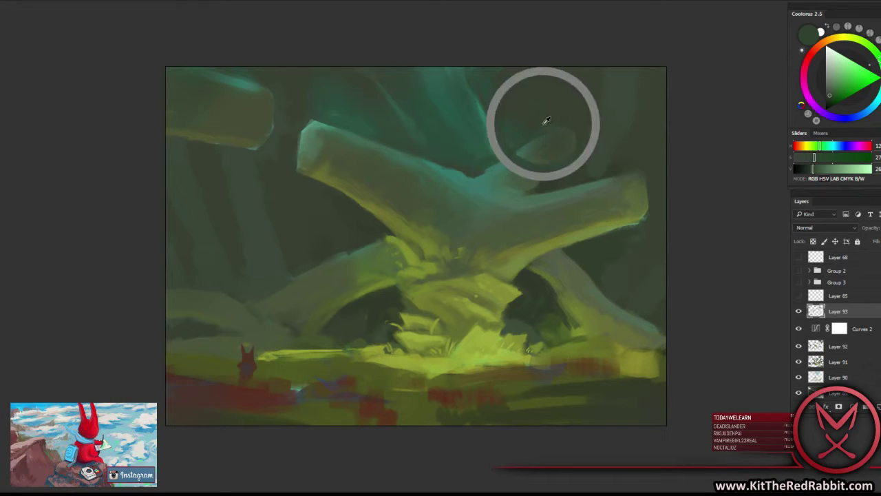
alt+click(578, 132)
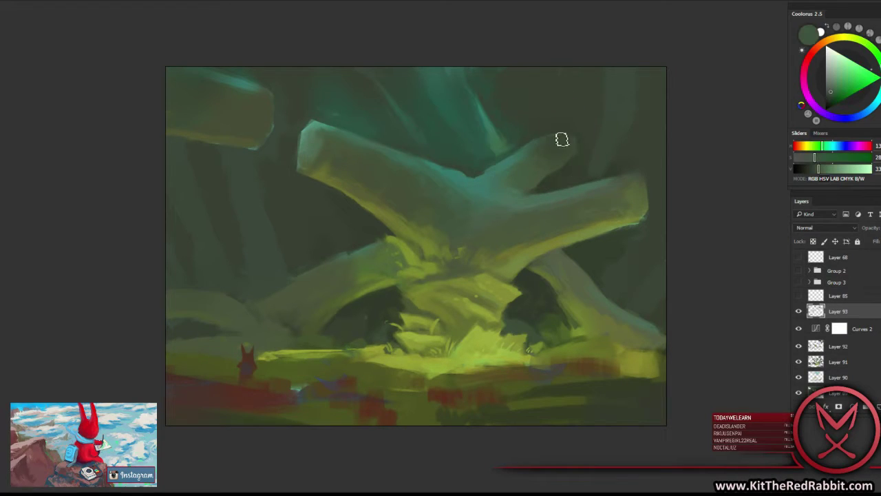
alt+click(561, 139)
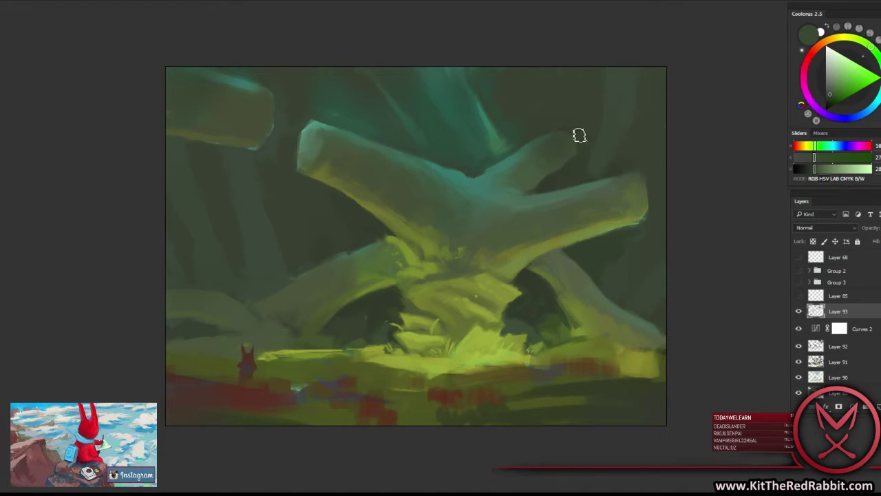
alt+click(564, 128)
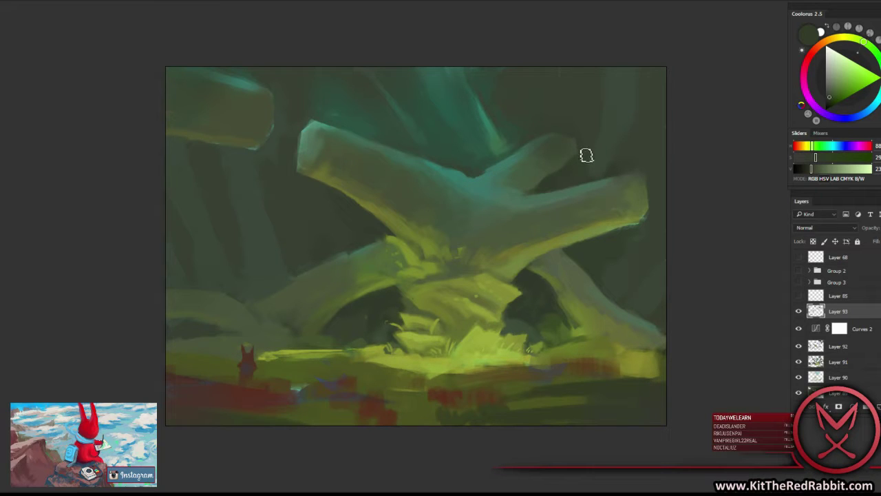
alt+click(579, 115)
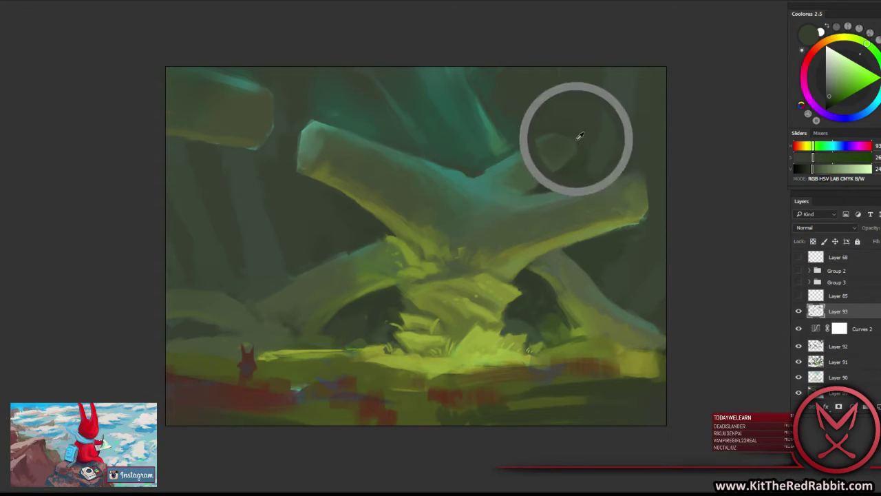
alt+click(568, 168)
Refine lighter and darker greens along the upper branch toward its fork.
alt+click(545, 182)
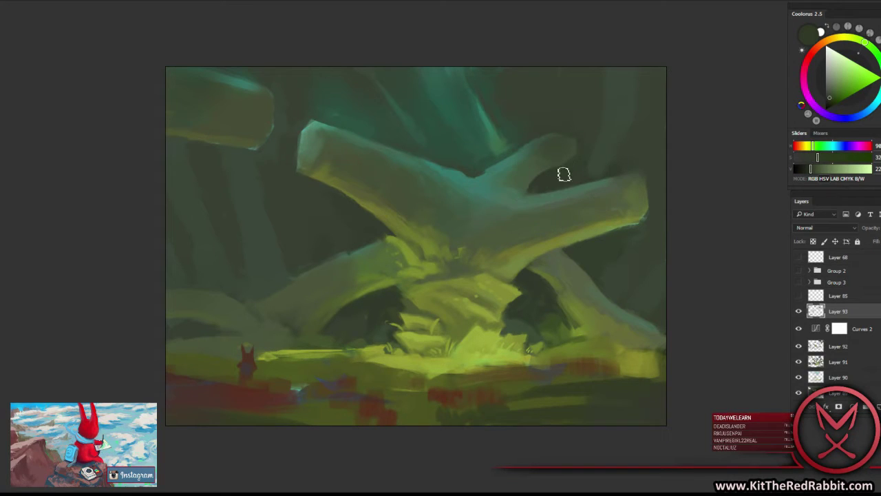
alt+click(521, 186)
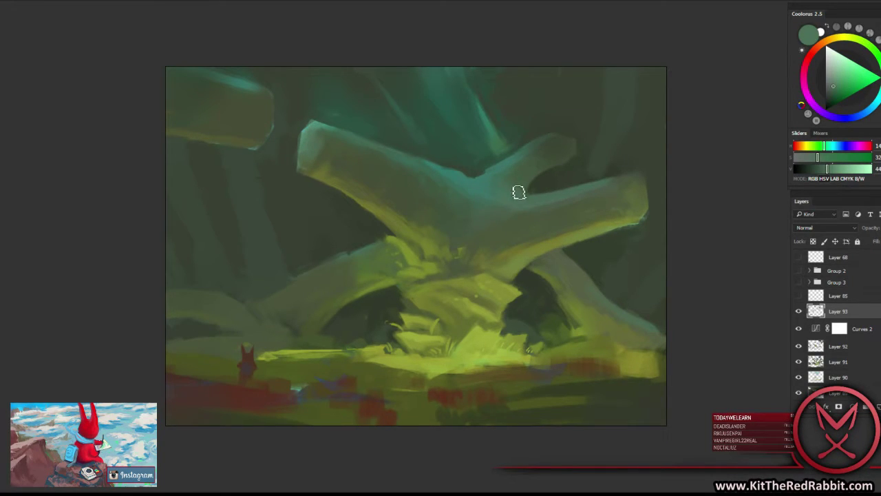
alt+click(526, 188)
alt+click(541, 188)
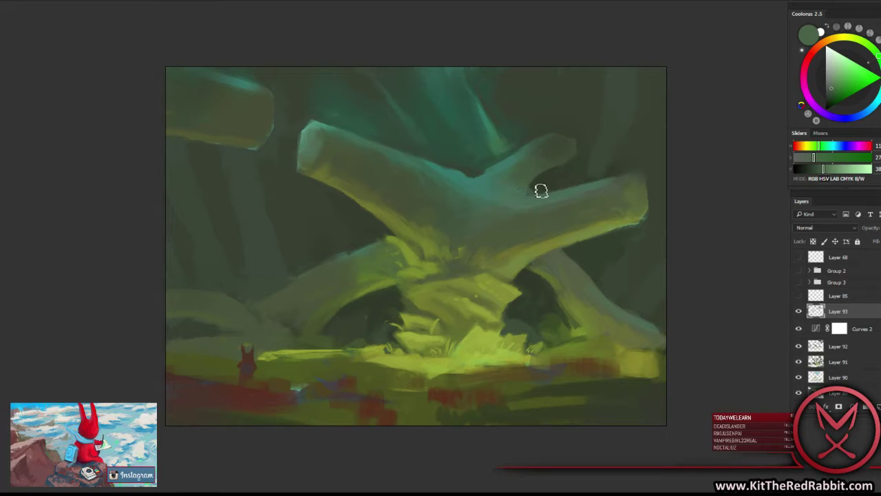
alt+click(563, 169)
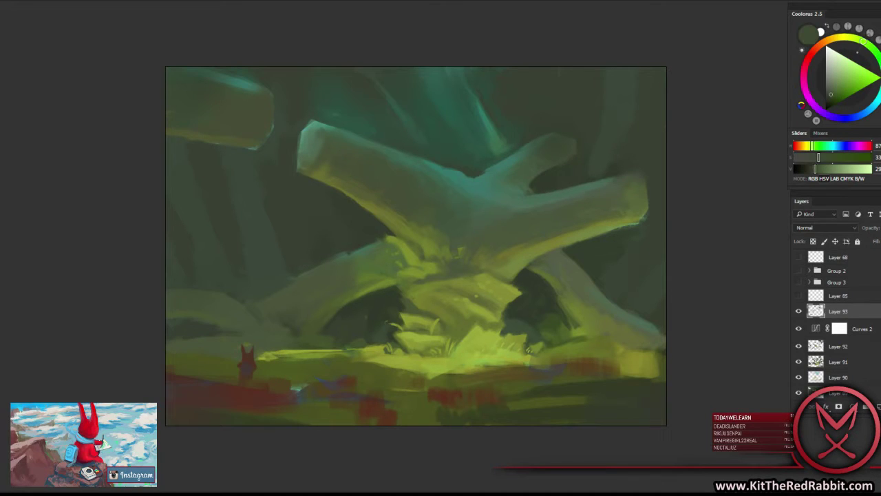
alt+click(556, 173)
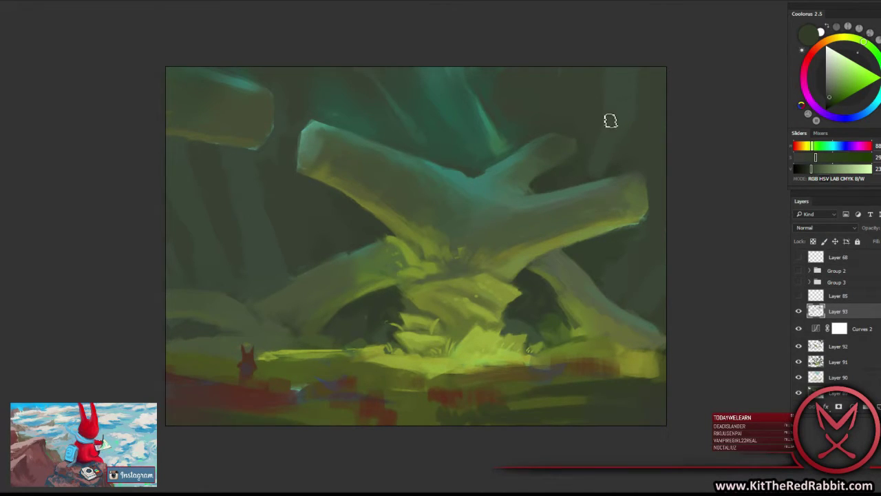
alt+click(499, 161)
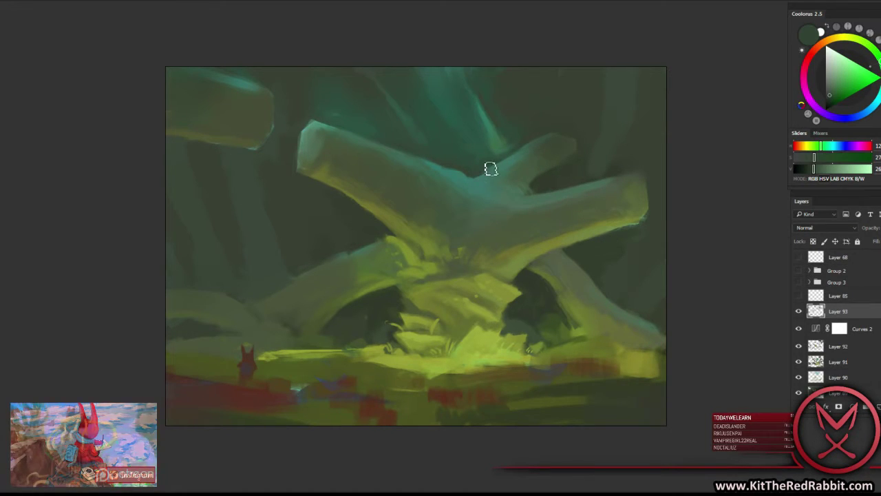
alt+click(525, 154)
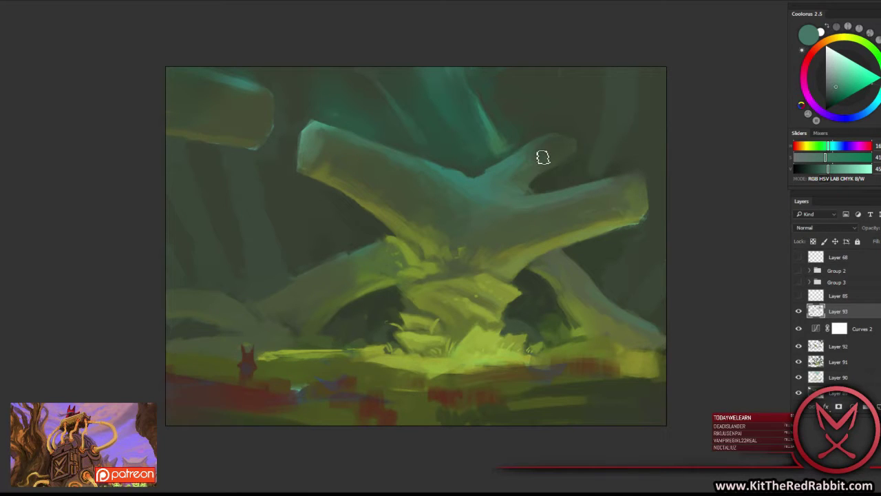
alt+click(534, 164)
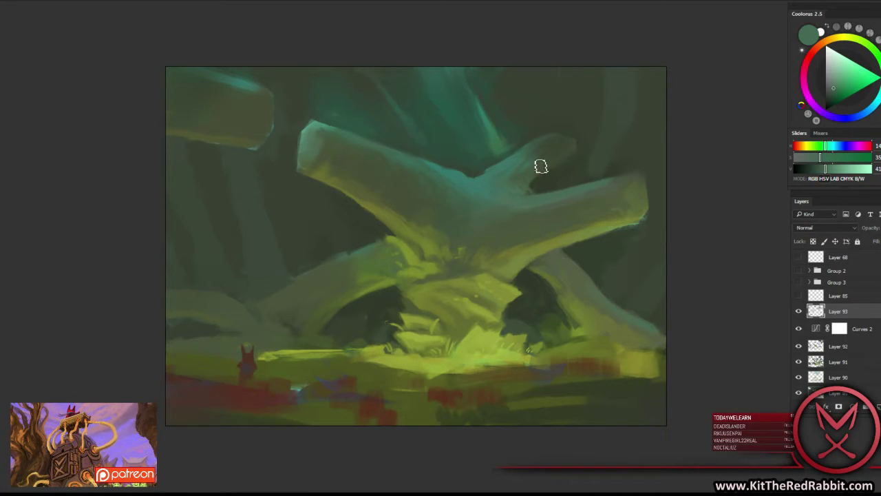
alt+click(538, 156)
alt+click(539, 151)
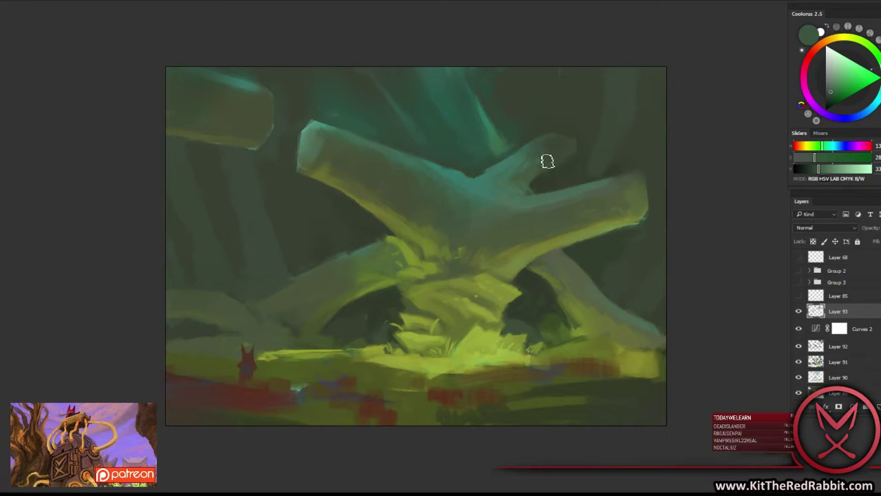
alt+click(568, 135)
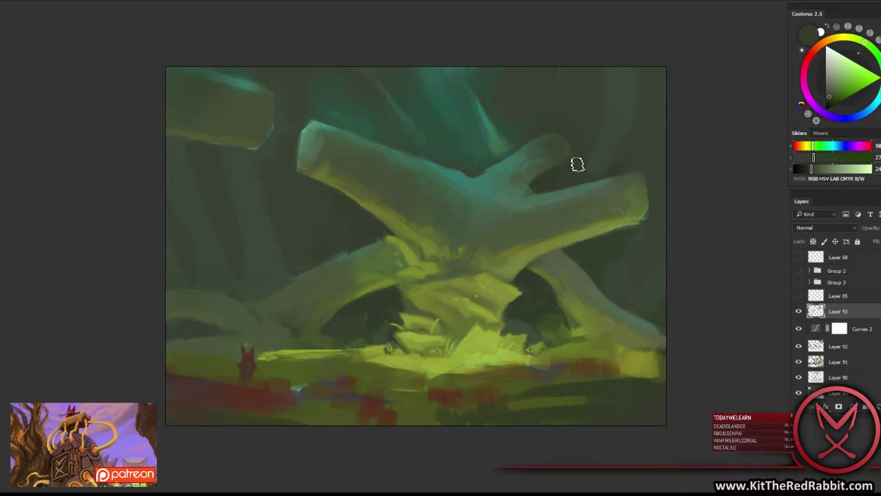
Paint dark teal and olive shadow greens around the branch fork.
alt+click(513, 145)
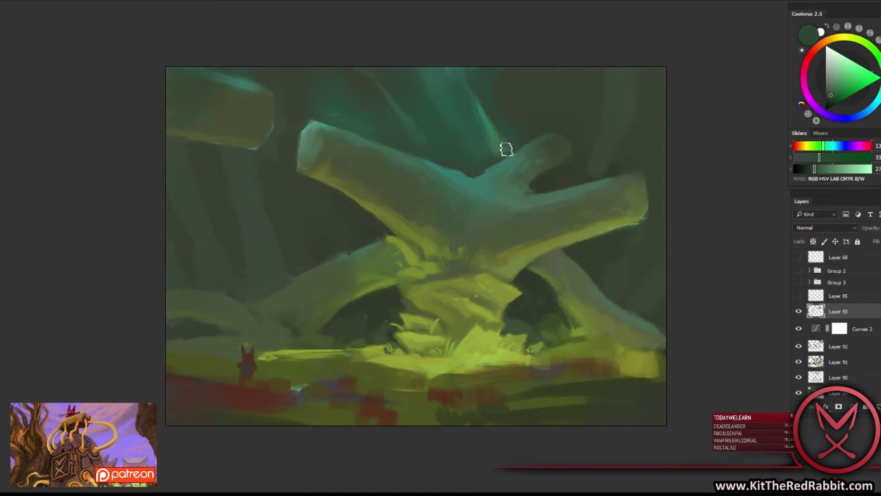
alt+click(512, 142)
alt+click(527, 133)
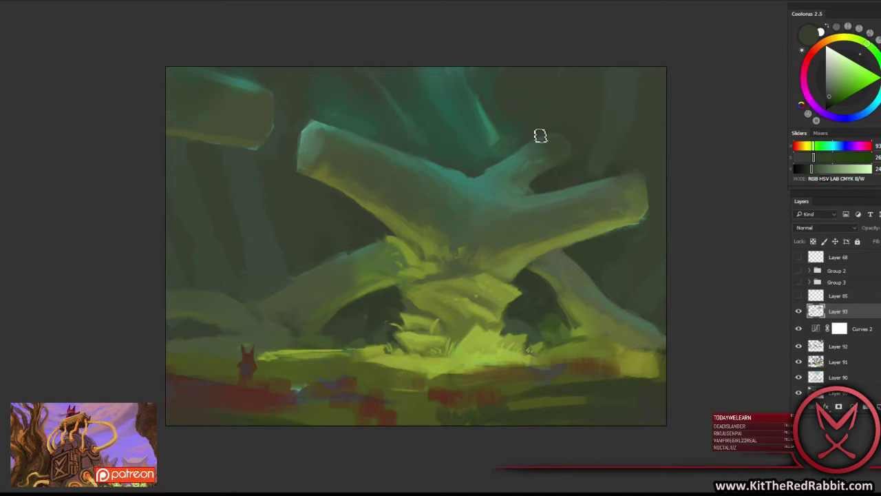
alt+click(516, 141)
alt+click(540, 135)
alt+click(554, 130)
alt+click(578, 143)
alt+click(483, 169)
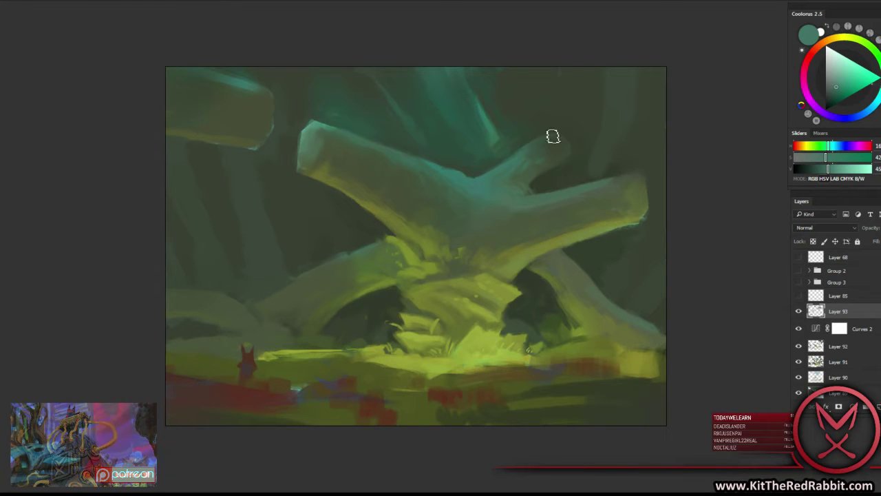
alt+click(516, 147)
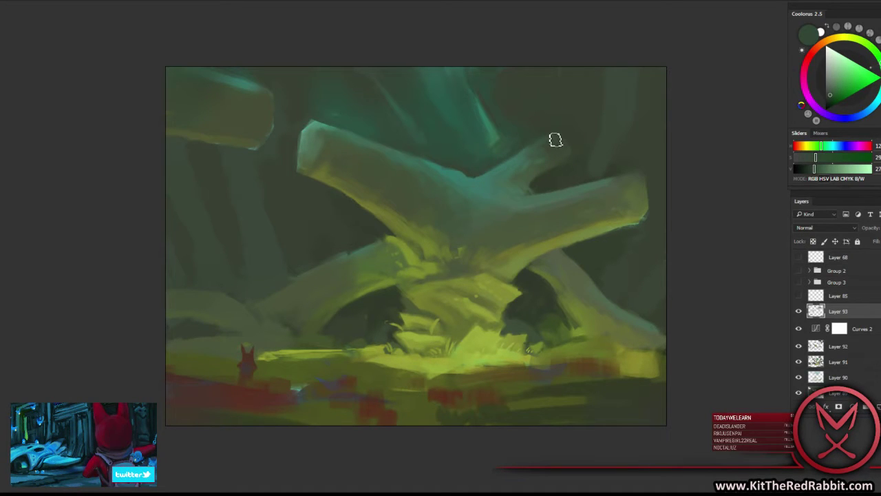
alt+click(550, 131)
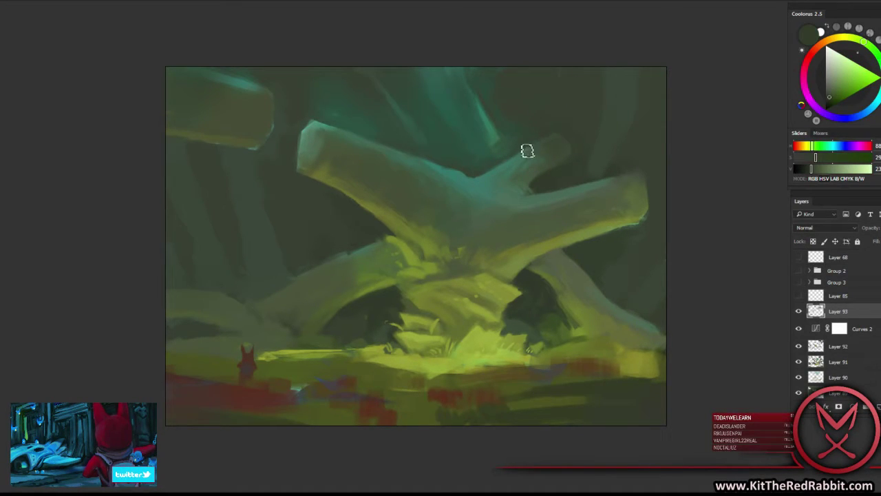
Blend lighter and darker teal-greens along the upper log's edge.
alt+click(543, 140)
alt+click(522, 155)
alt+click(516, 145)
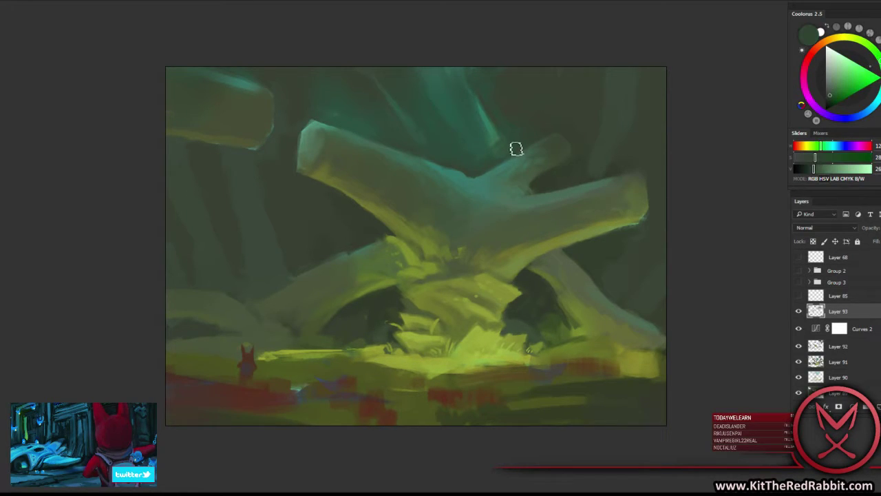
alt+click(508, 143)
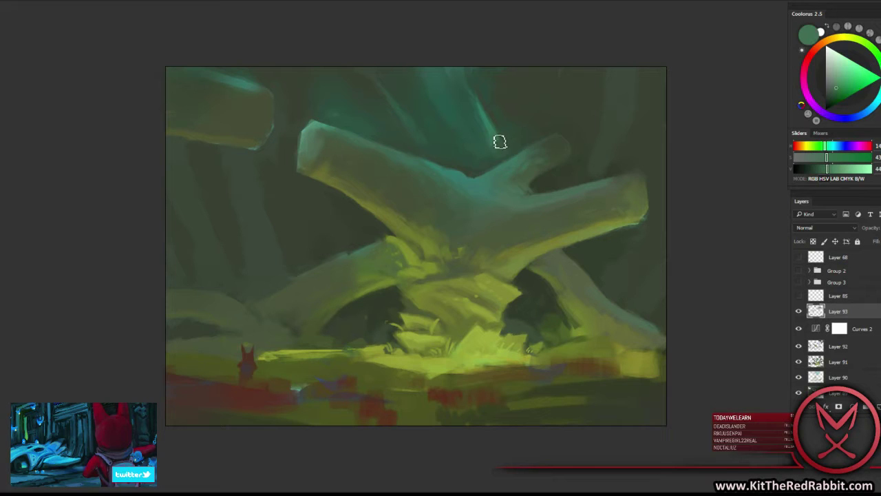
alt+click(507, 145)
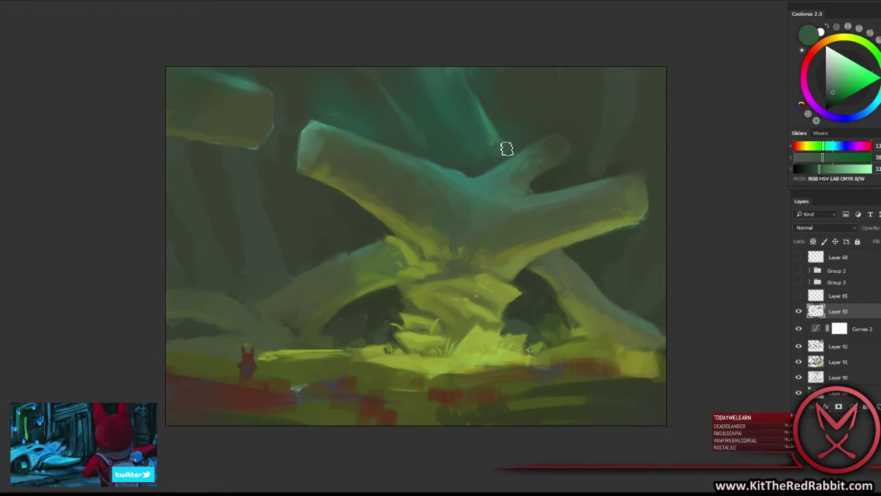
alt+click(525, 143)
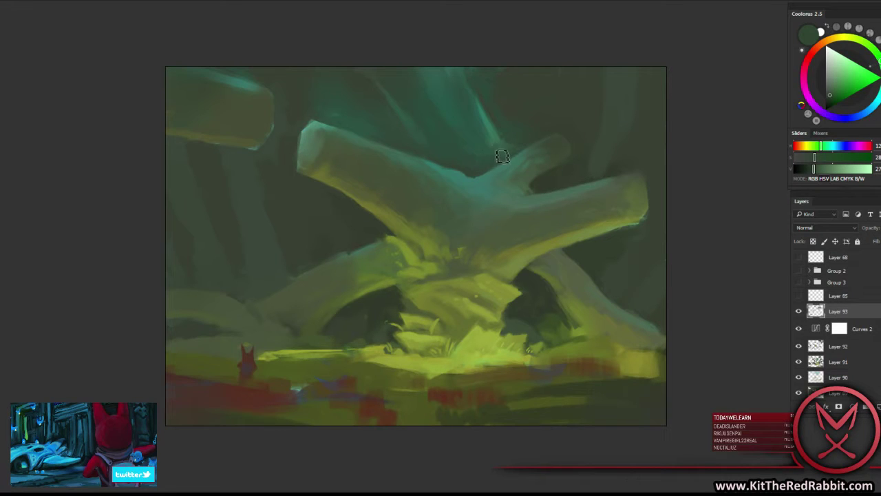
alt+click(503, 145)
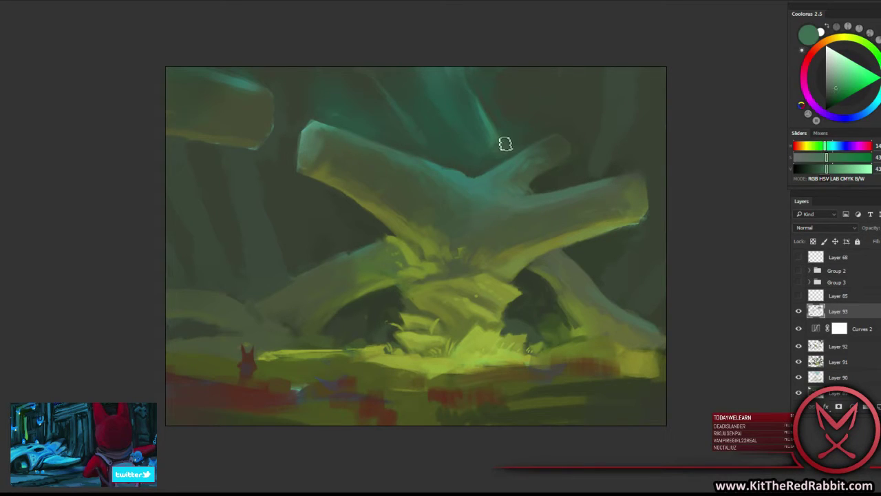
alt+click(503, 137)
Add dark olive tones on the right logs and the long log's shadow.
alt+click(584, 173)
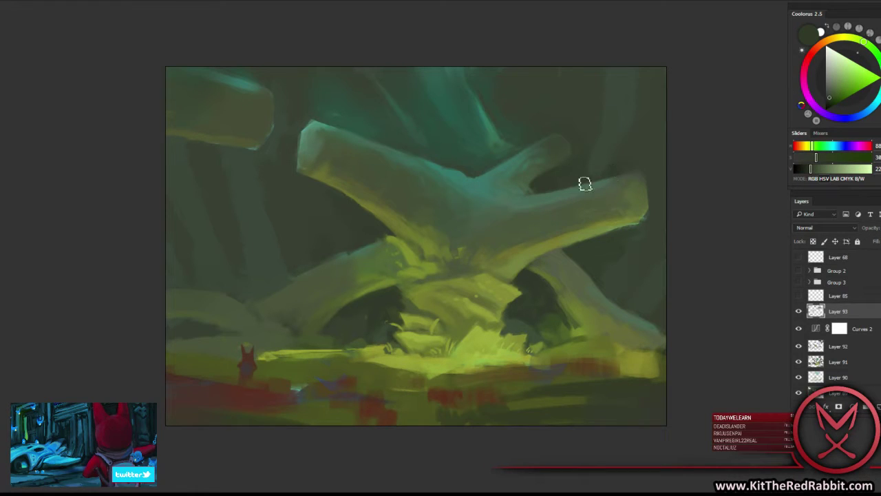
alt+click(607, 168)
alt+click(612, 170)
alt+click(344, 226)
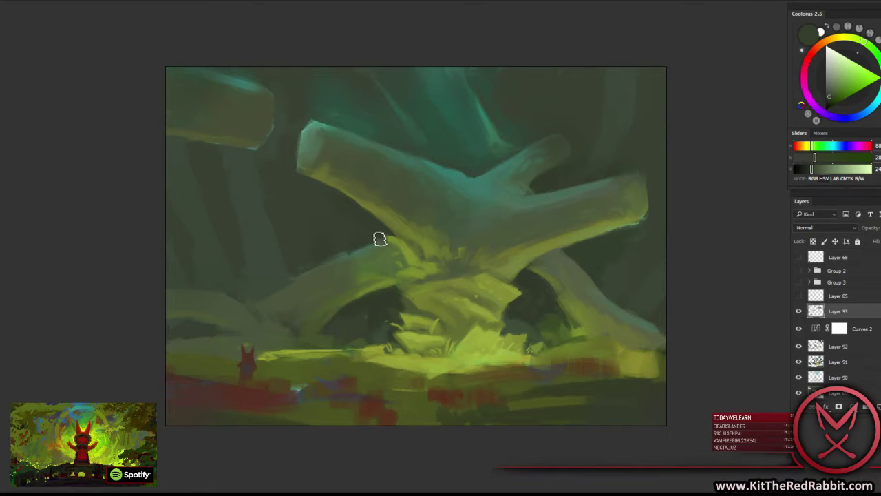
Pick dark olive greens beside the long log and adjust the brush.
alt+click(367, 243)
alt+click(356, 229)
drag(356, 228, 344, 228)
right_click(344, 219)
key(Return)
alt+click(347, 196)
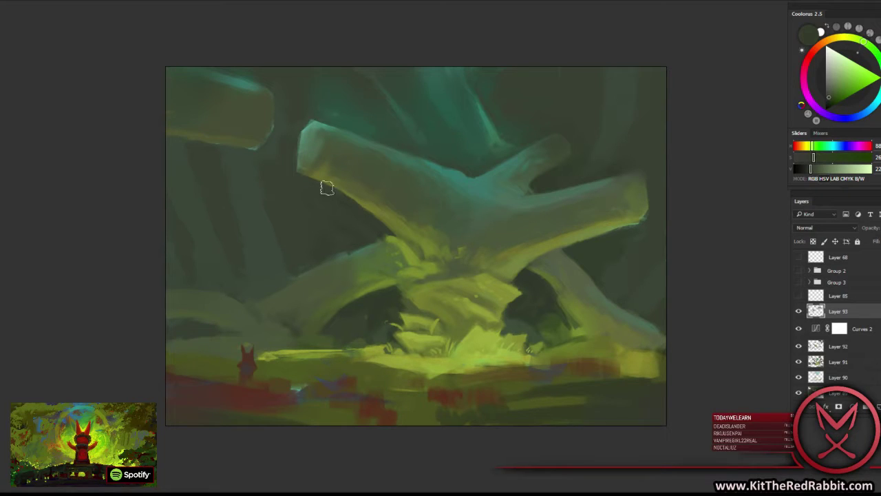
alt+click(271, 163)
alt+click(267, 157)
Paint deep and olive greens in the shadows below the right log.
alt+click(543, 261)
alt+click(539, 267)
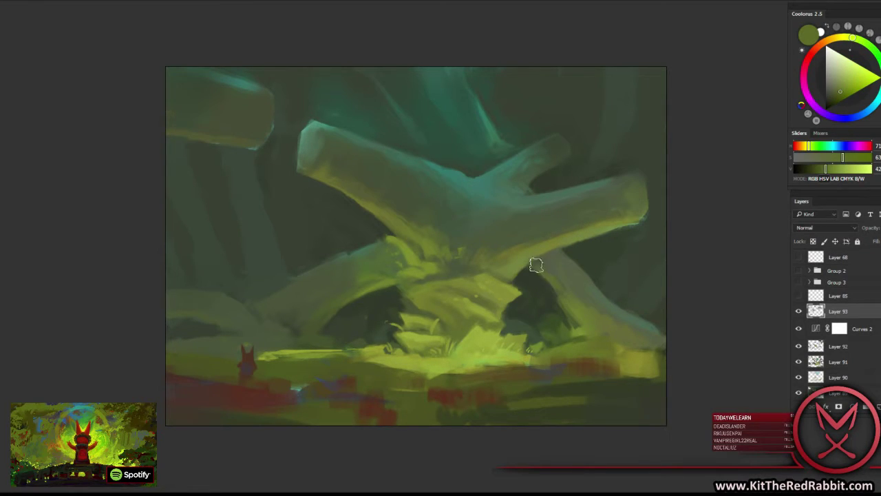
alt+click(582, 252)
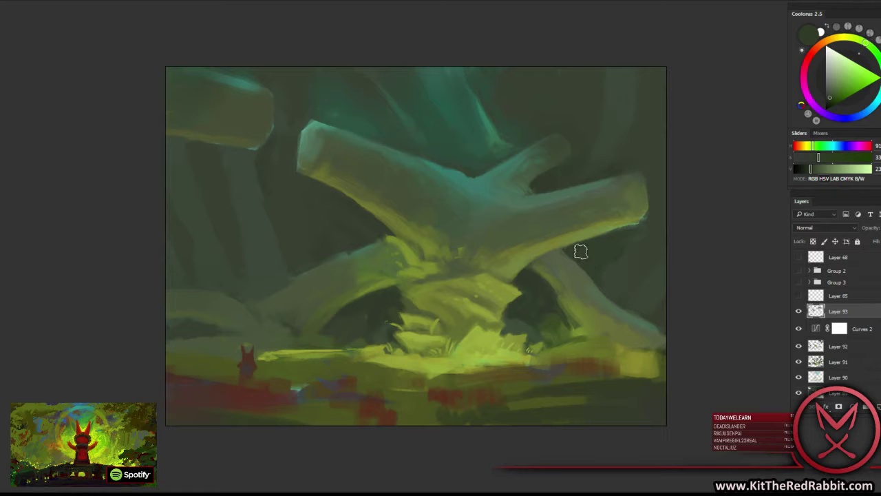
alt+click(594, 223)
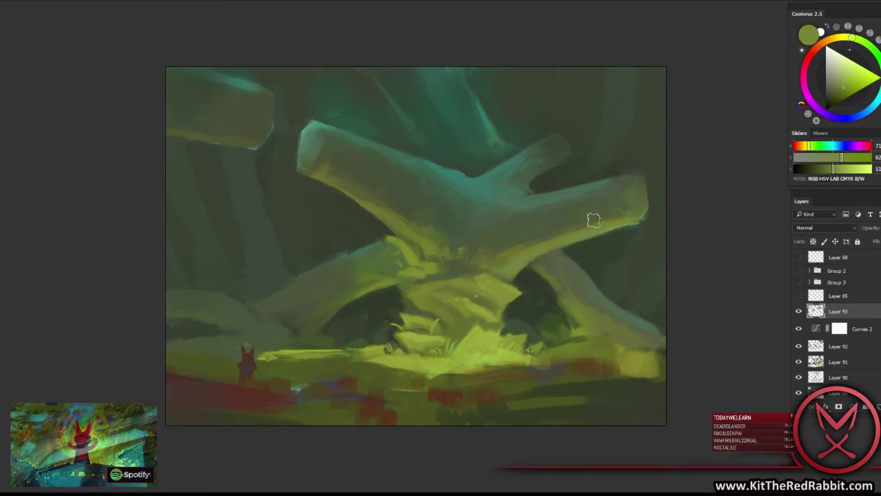
alt+click(558, 230)
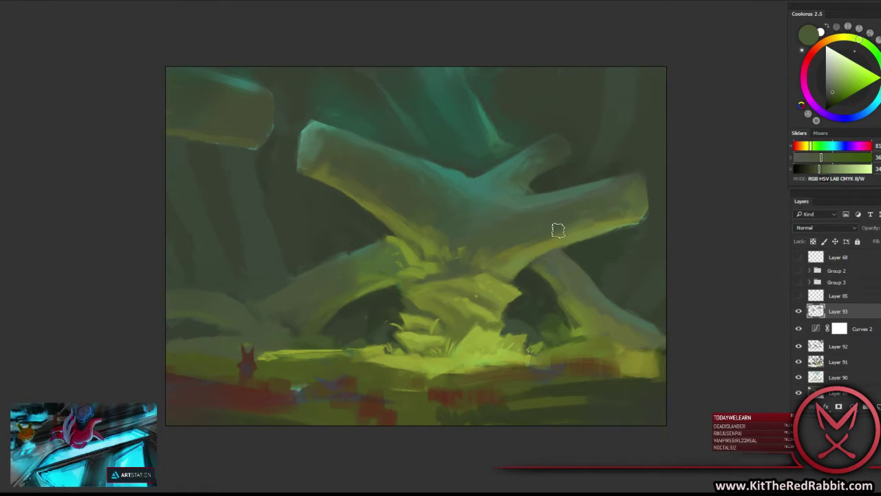
Paint teal and yellow-green light along the right log's lit edge and tip.
alt+click(610, 185)
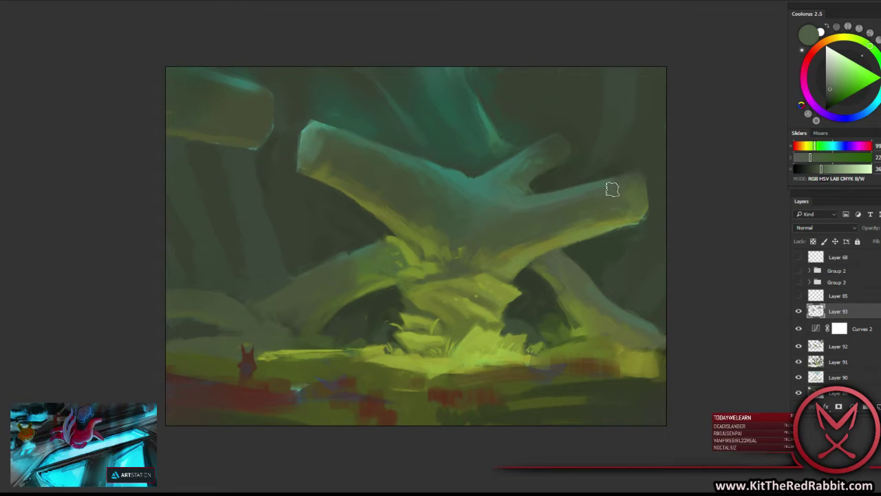
alt+click(584, 195)
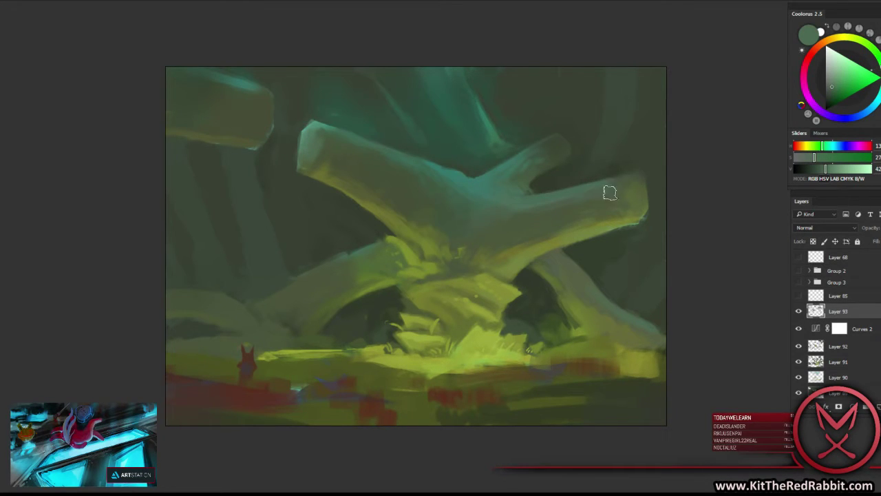
alt+click(635, 185)
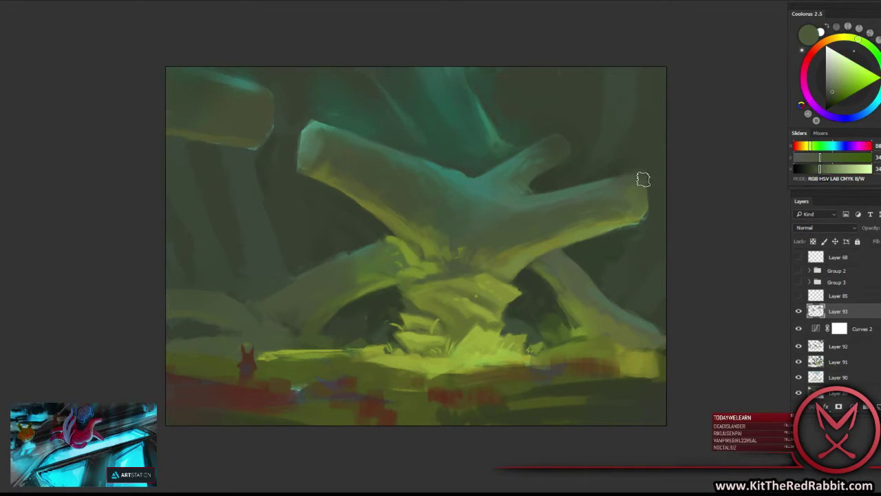
alt+click(615, 198)
alt+click(618, 192)
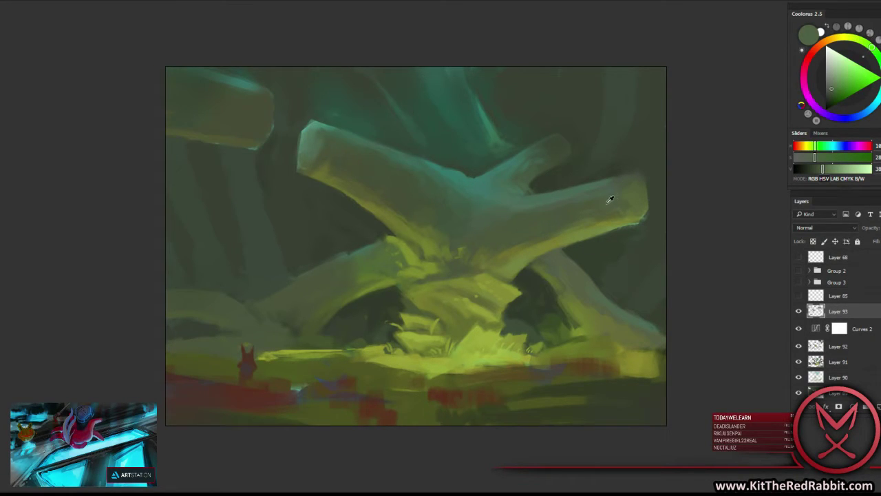
alt+click(609, 199)
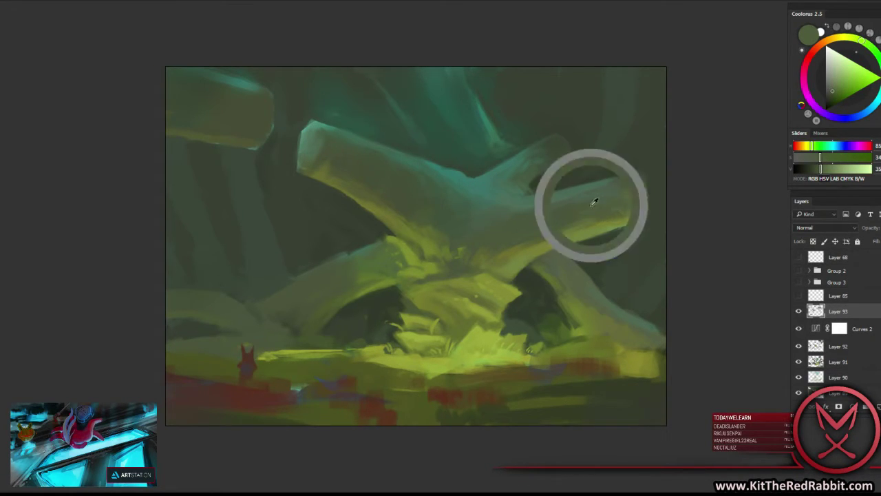
Blend teal-green shading across the upper log's middle near the crossing.
alt+click(539, 214)
alt+click(525, 204)
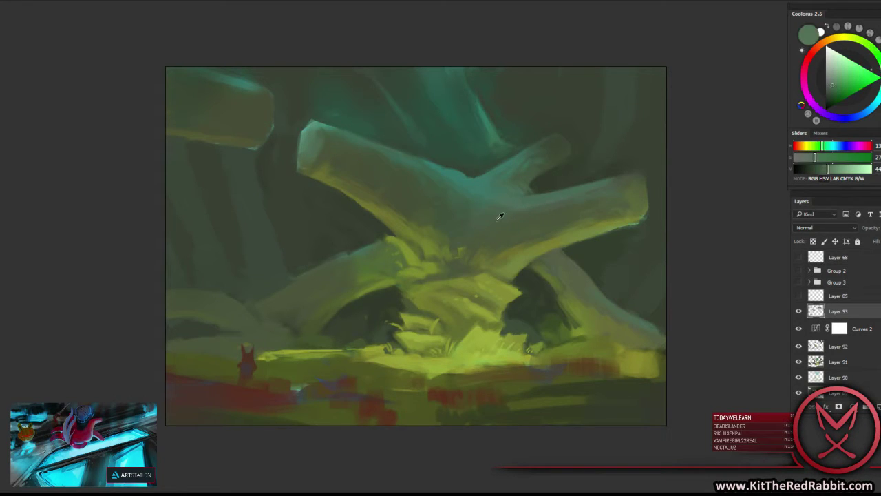
alt+click(504, 213)
alt+click(514, 198)
alt+click(507, 214)
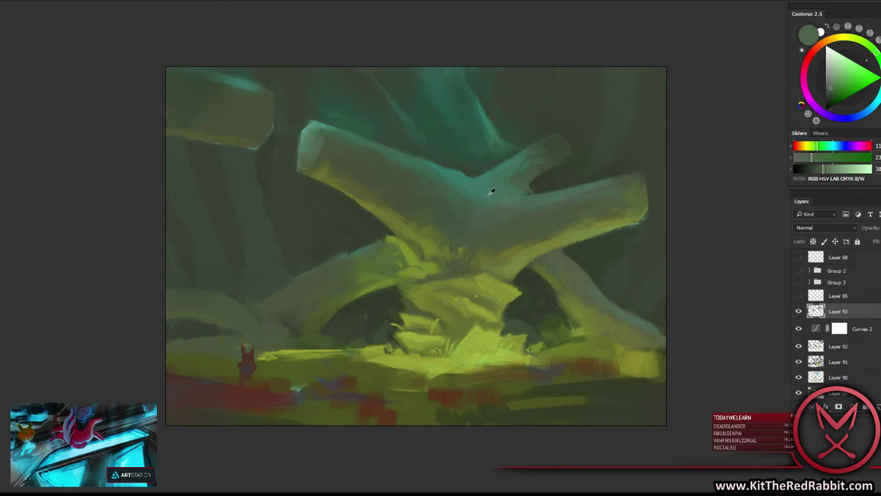
alt+click(489, 193)
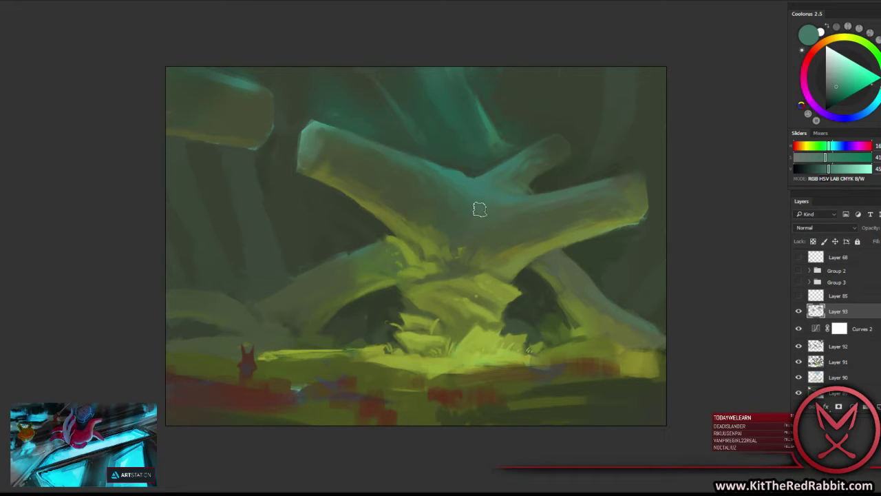
alt+click(487, 195)
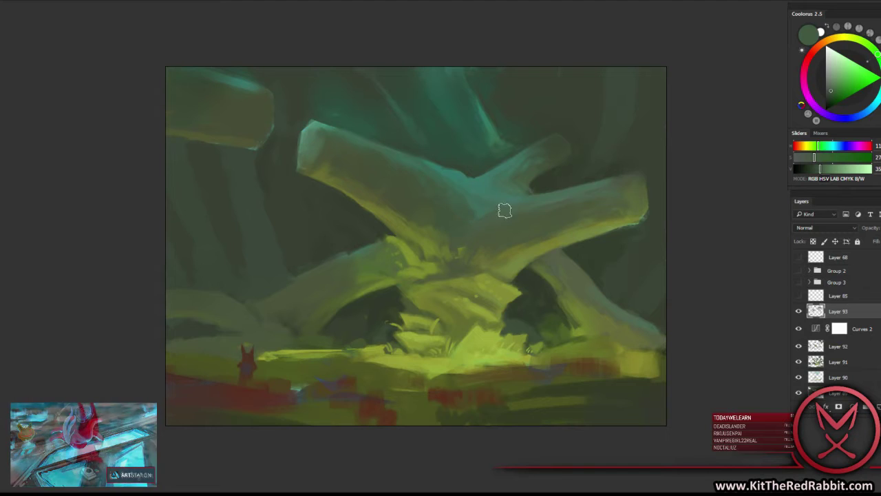
Repaint the background above the upper log with greens sampled from the logs.
alt+click(425, 166)
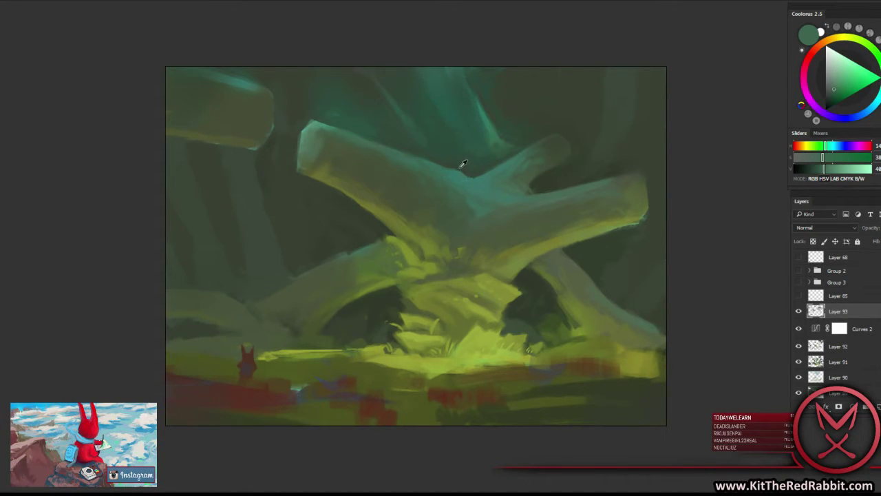
alt+click(462, 165)
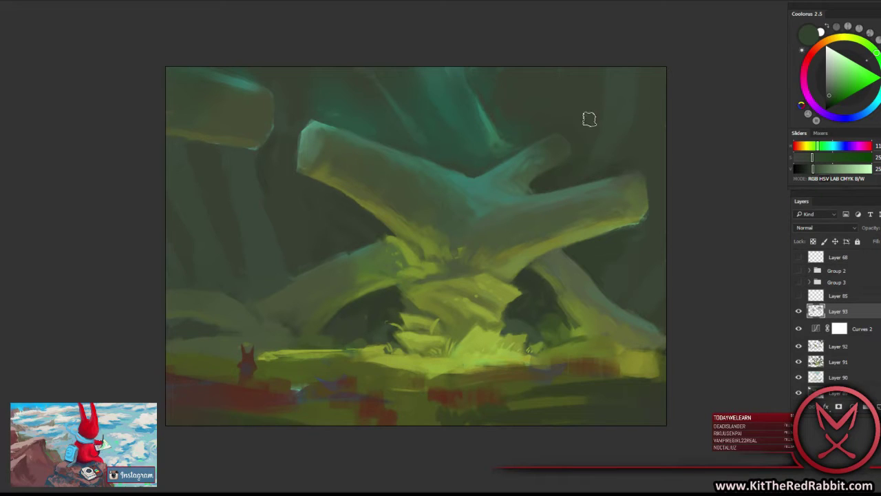
alt+click(483, 141)
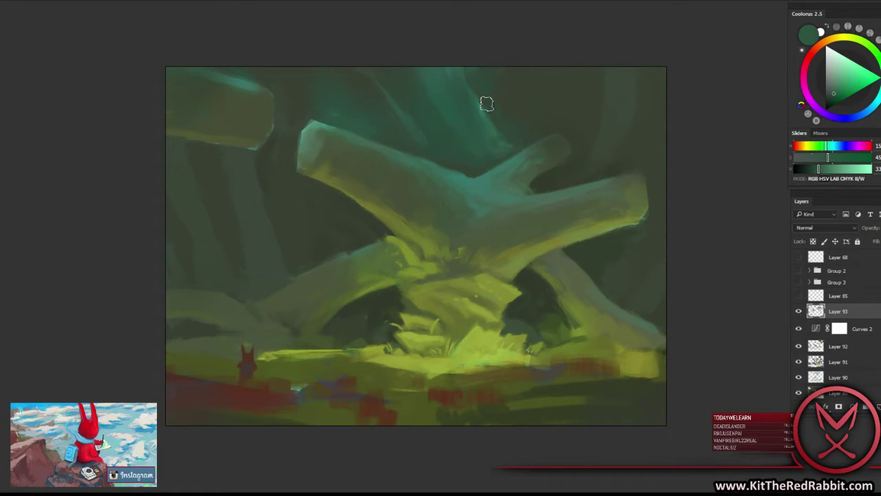
alt+click(486, 103)
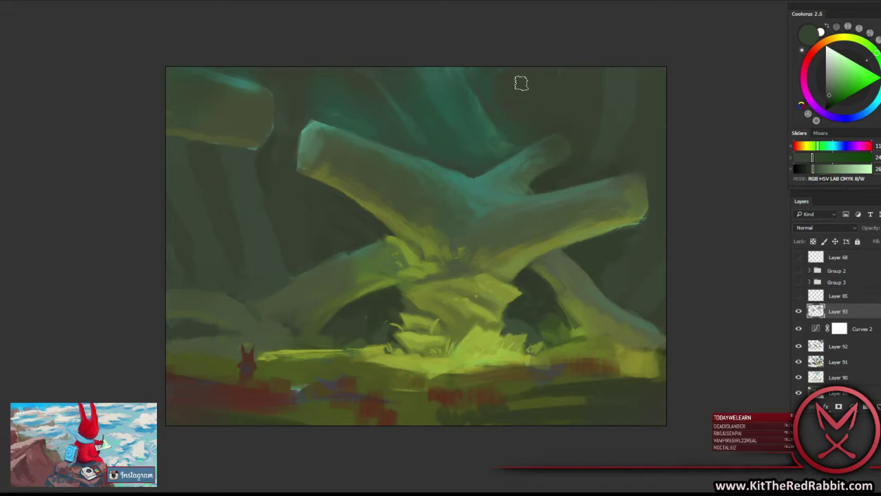
alt+click(533, 173)
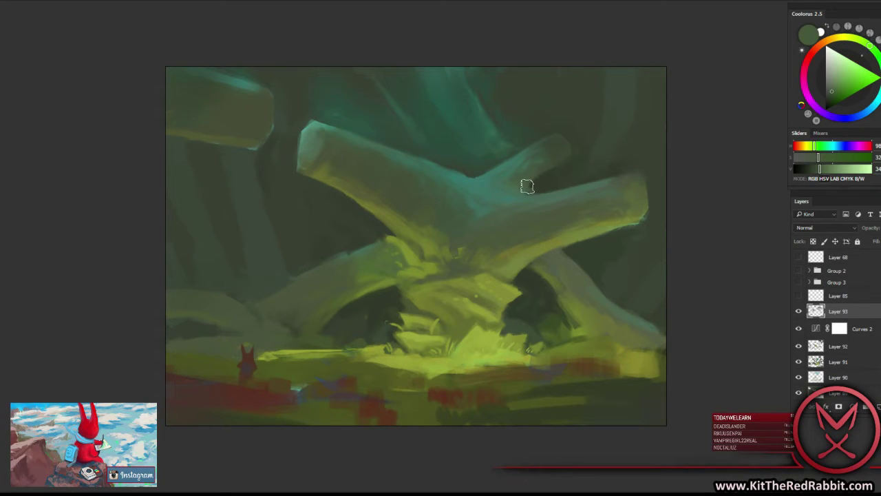
alt+click(543, 179)
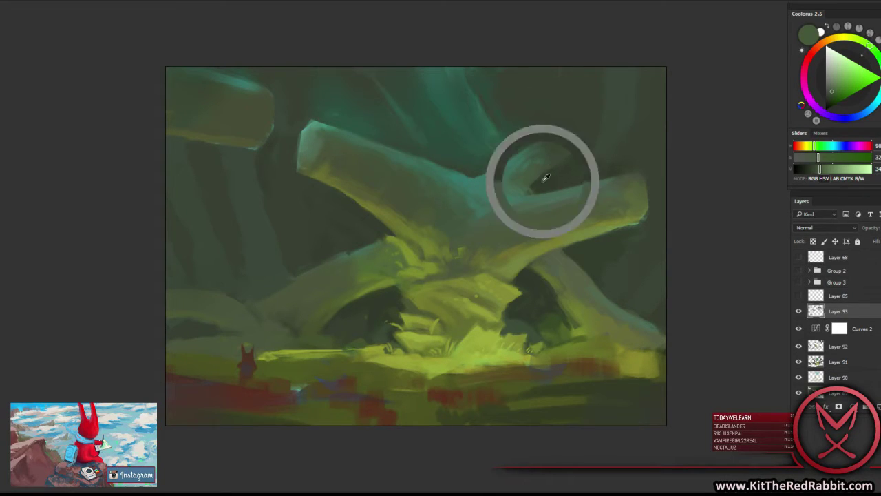
alt+click(486, 159)
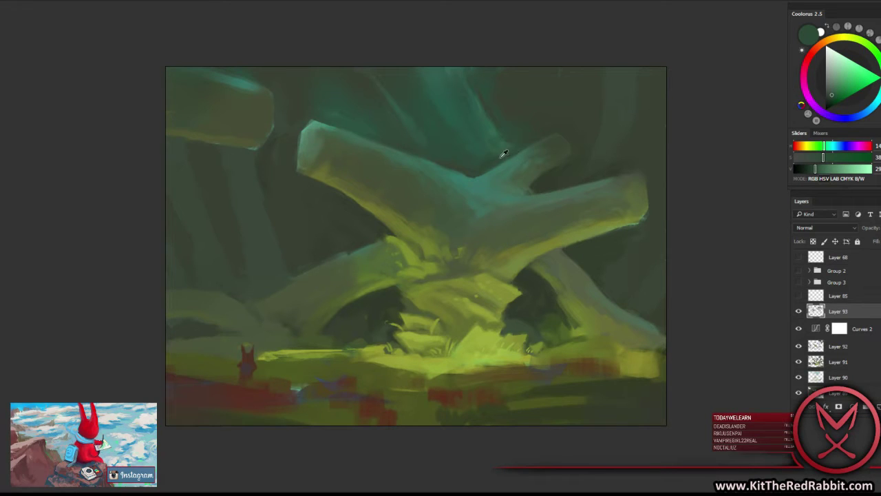
alt+click(503, 154)
Rework the dark background greens to the right of the upper crossed logs.
alt+click(554, 130)
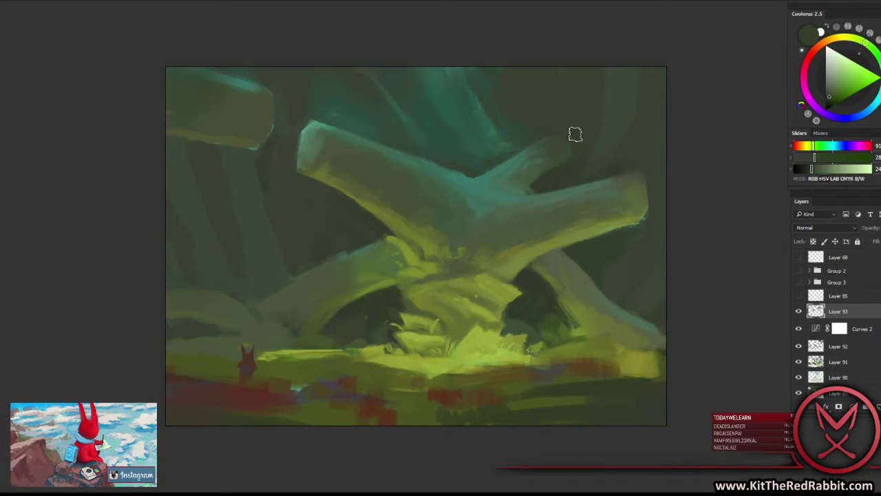
alt+click(577, 155)
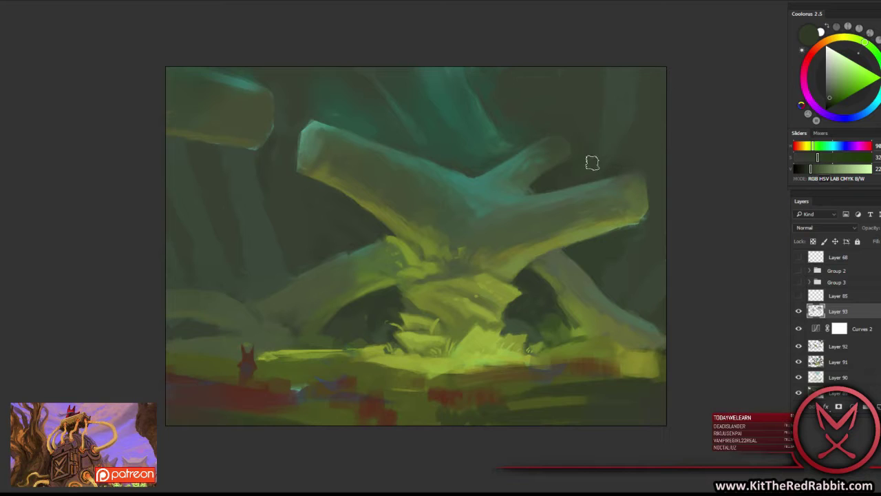
alt+click(600, 155)
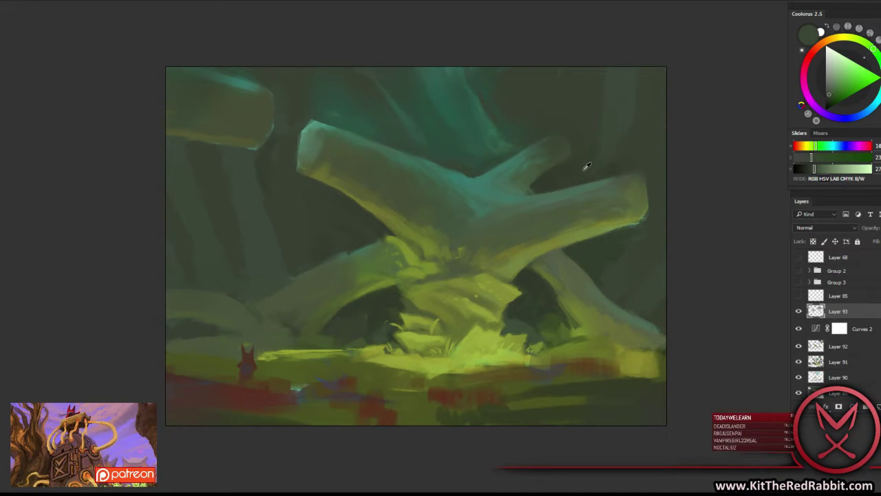
alt+click(587, 160)
alt+click(584, 156)
alt+click(590, 133)
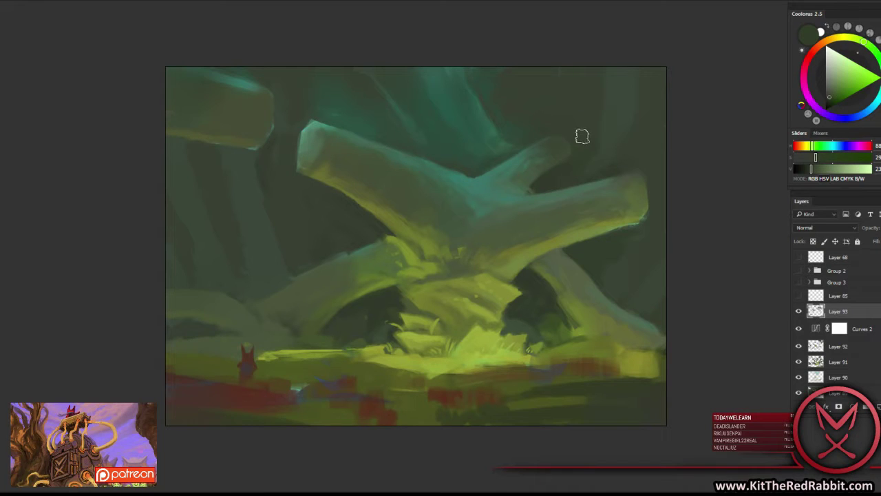
alt+click(587, 123)
alt+click(568, 170)
Add deep green to the left background and lower shadows.
alt+click(296, 190)
alt+click(378, 281)
alt+click(697, 252)
Rotate the canvas view 180° and zoom back in on the painting.
mouse_move(661, 255)
mouse_down()
mouse_move(317, 198)
mouse_move(527, 173)
mouse_up()
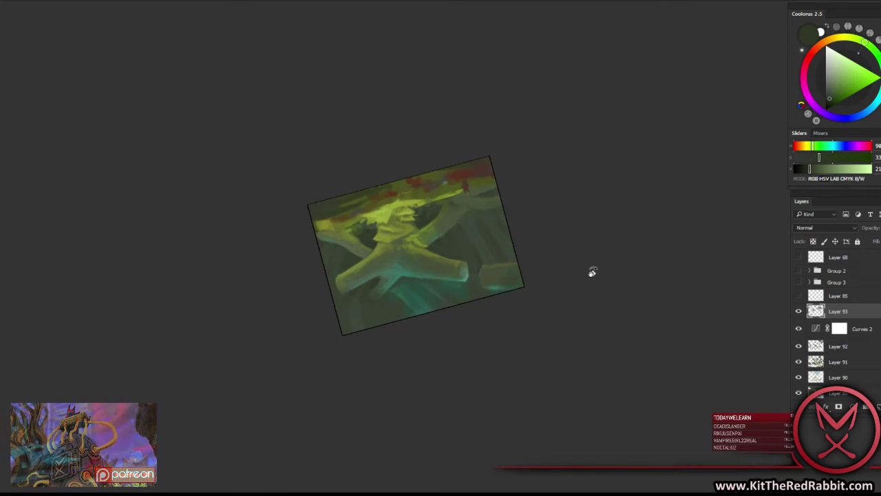
key(Escape)
key(ctrl+plus)
key(ctrl+plus)
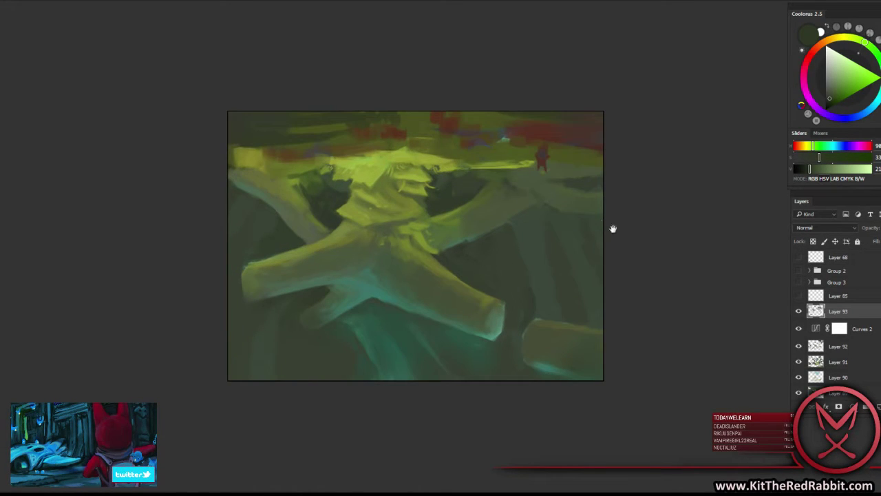
Paint olive-yellow and lighter log greens near the glowing mound.
right_click(363, 245)
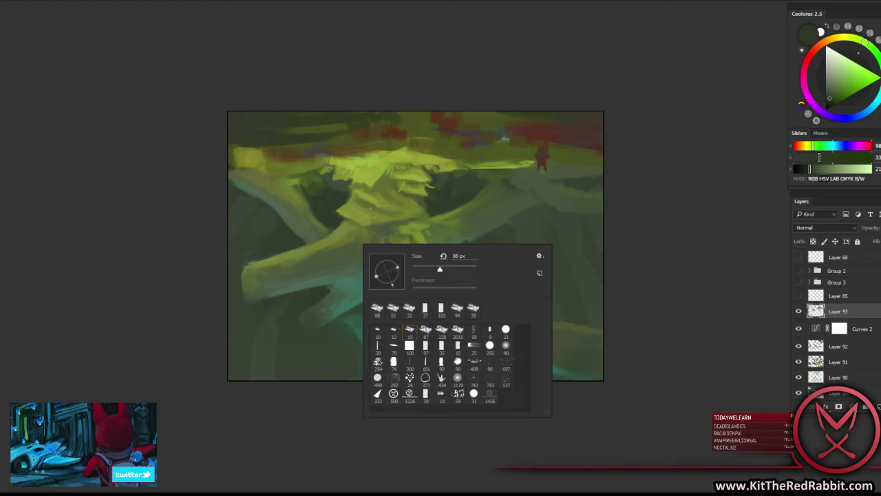
key(Escape)
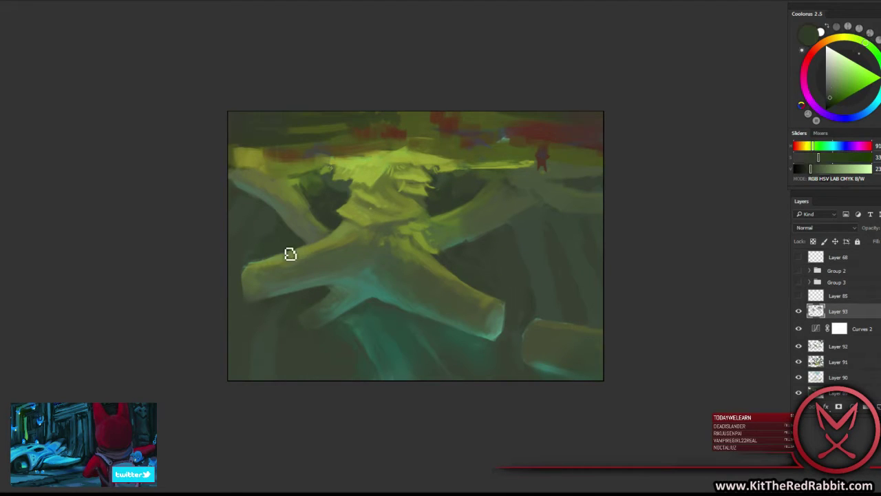
alt+click(323, 248)
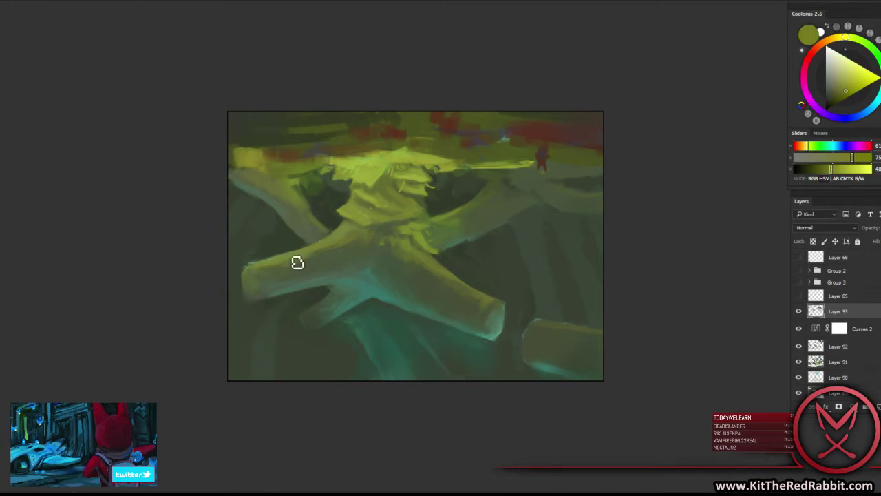
alt+click(338, 234)
alt+click(344, 227)
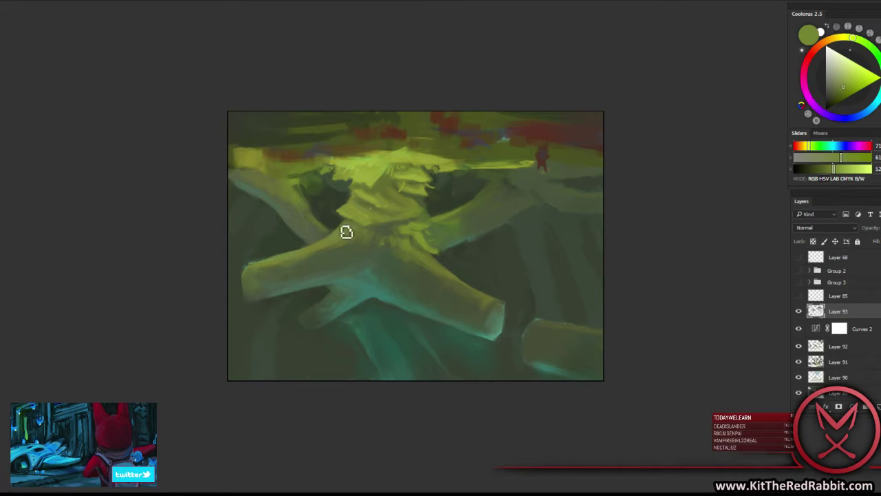
Add teal, dark and yellow-green touches around the lower log and lit mound.
right_click(367, 272)
alt+click(368, 273)
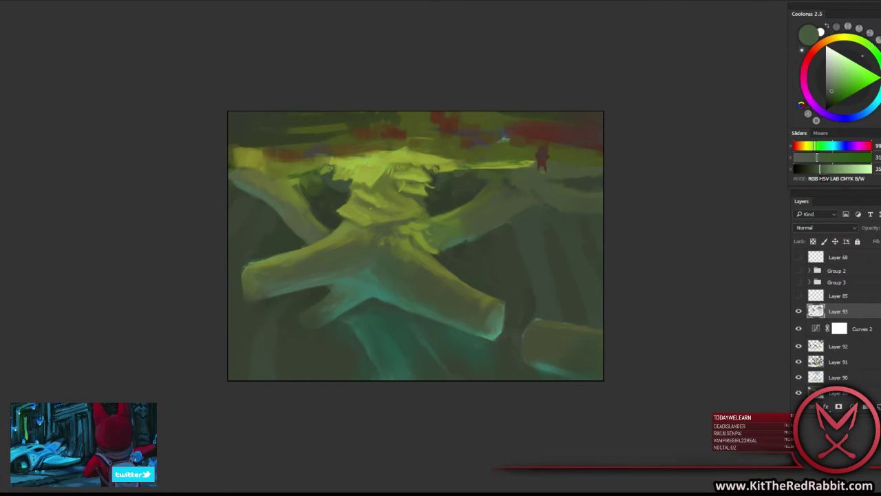
alt+click(361, 281)
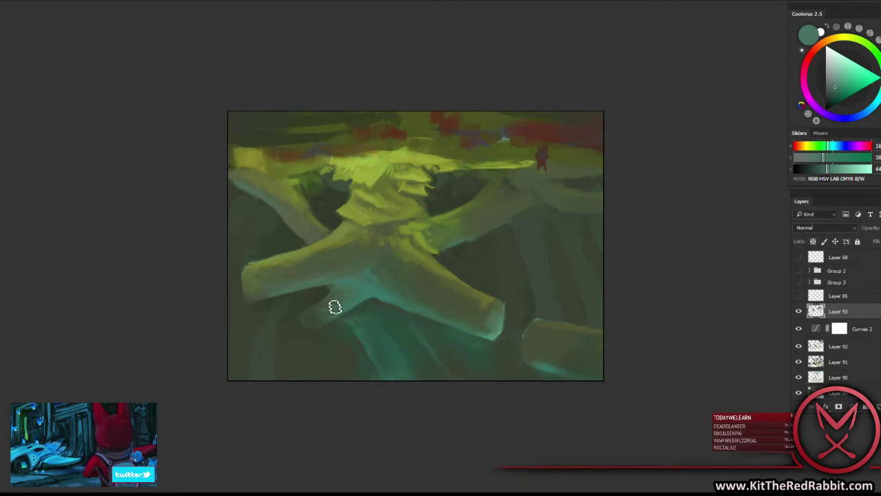
alt+click(344, 297)
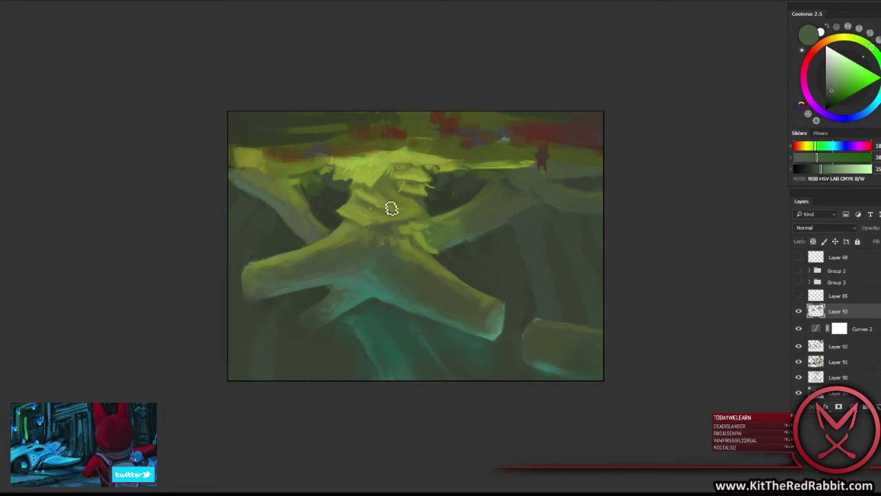
alt+click(353, 207)
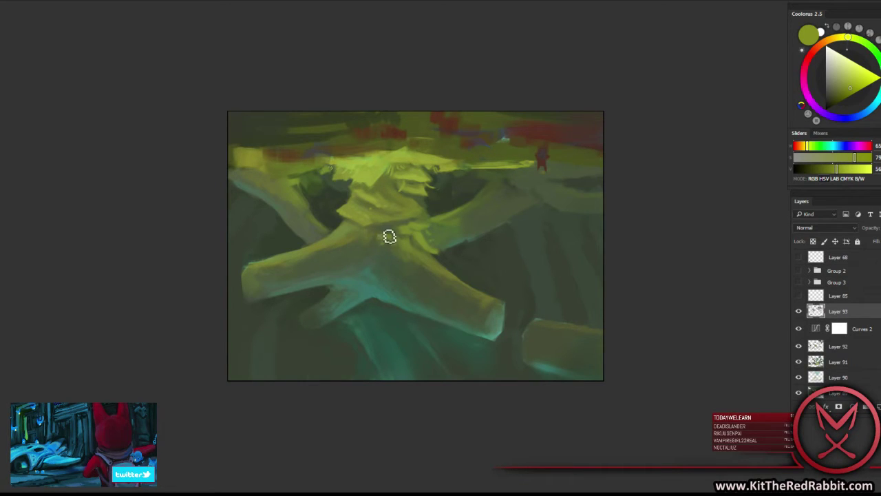
alt+click(387, 238)
alt+click(386, 232)
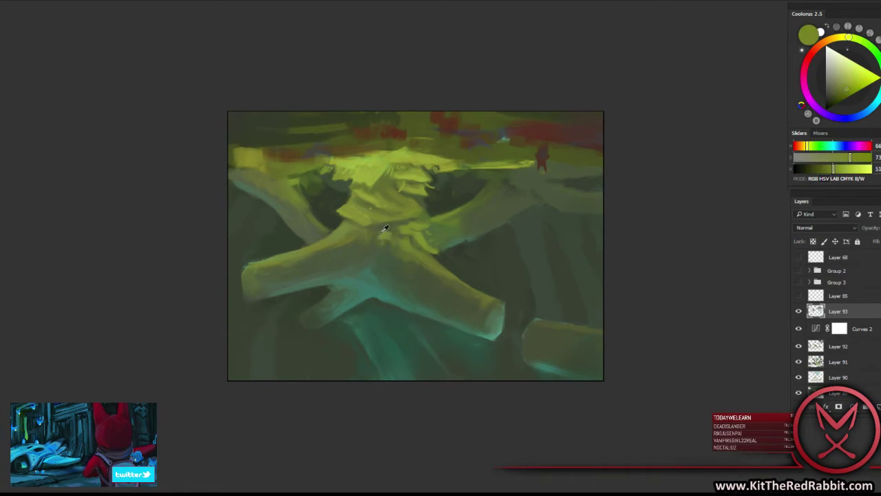
alt+click(387, 233)
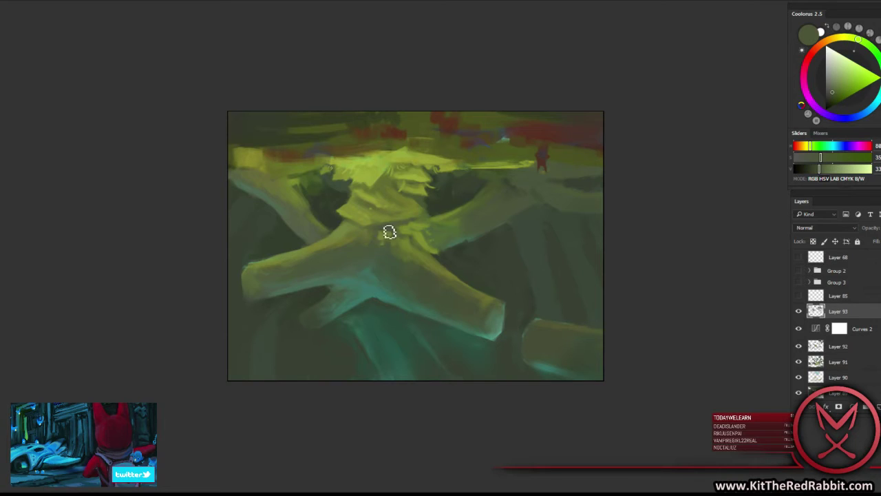
alt+click(446, 263)
alt+click(458, 254)
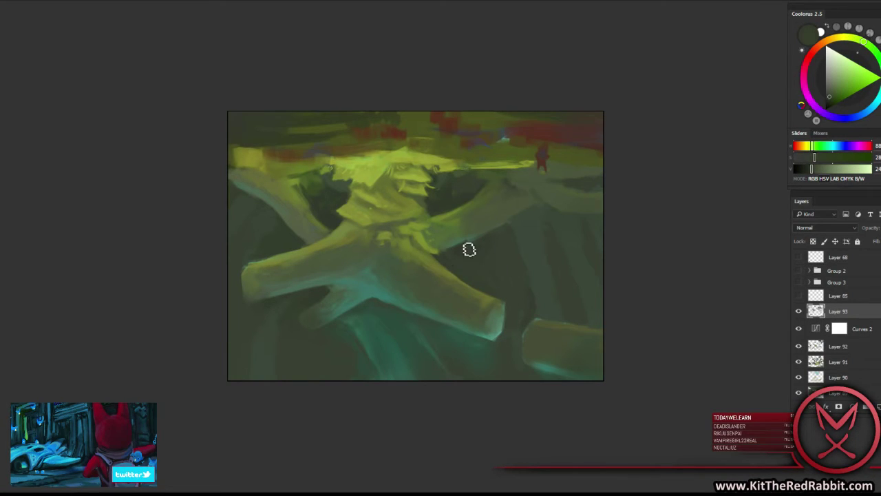
Paint darker log greens along the shaded junction of the logs.
right_click(436, 262)
key(Return)
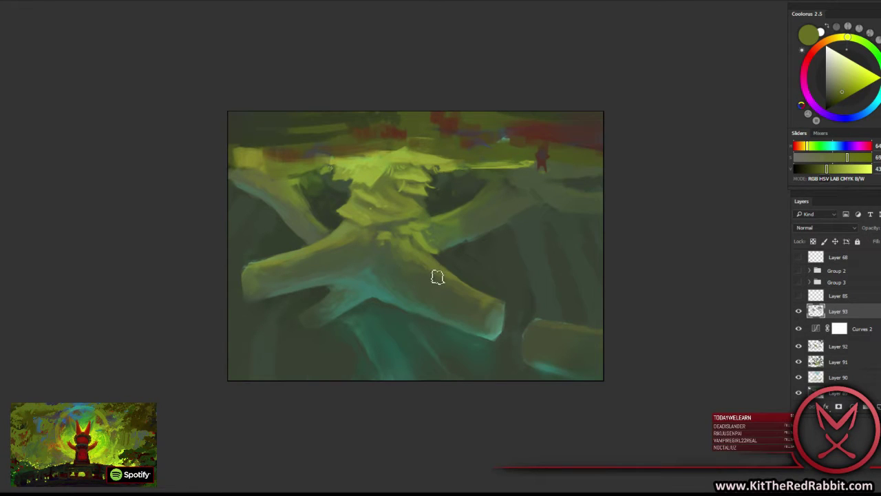
alt+click(441, 273)
alt+click(419, 269)
alt+click(432, 268)
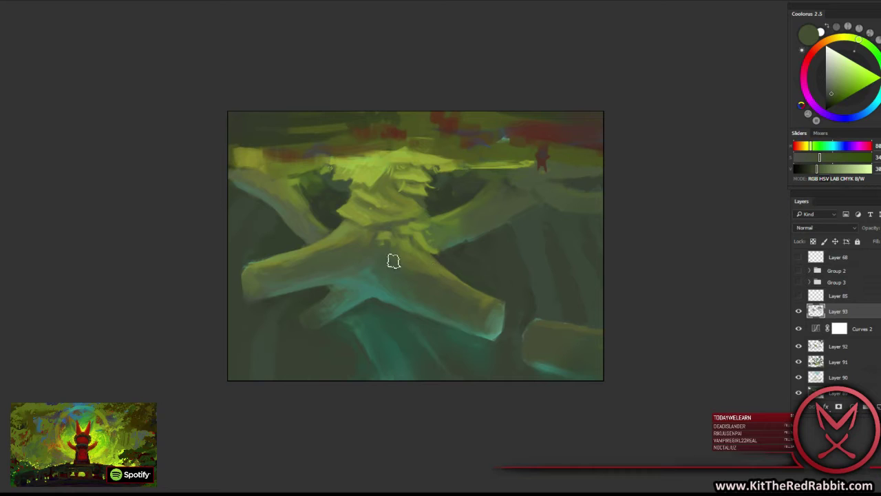
alt+click(408, 269)
Dab olive and deep dark green into the shadow beside the logs.
alt+click(347, 241)
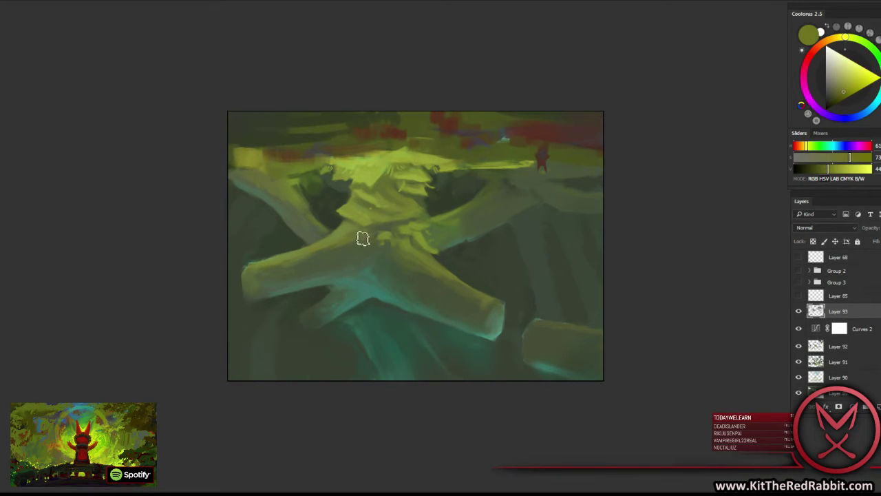
alt+click(355, 227)
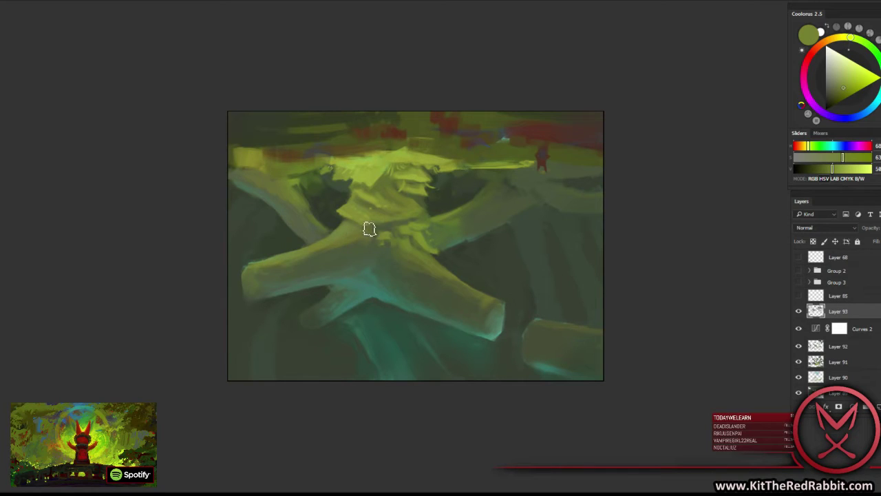
alt+click(371, 228)
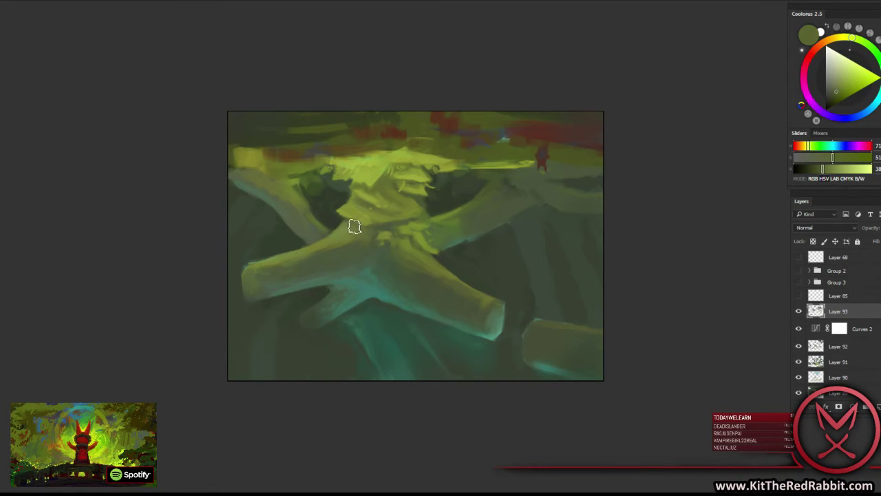
alt+click(357, 226)
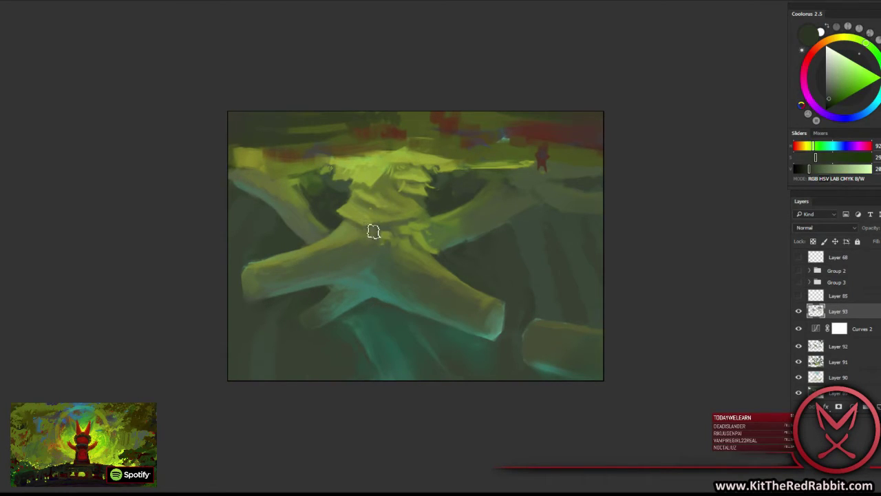
drag(398, 225, 414, 214)
Sample olive, dark shadow and greyish greens from the glowing log and its left end.
alt+click(338, 236)
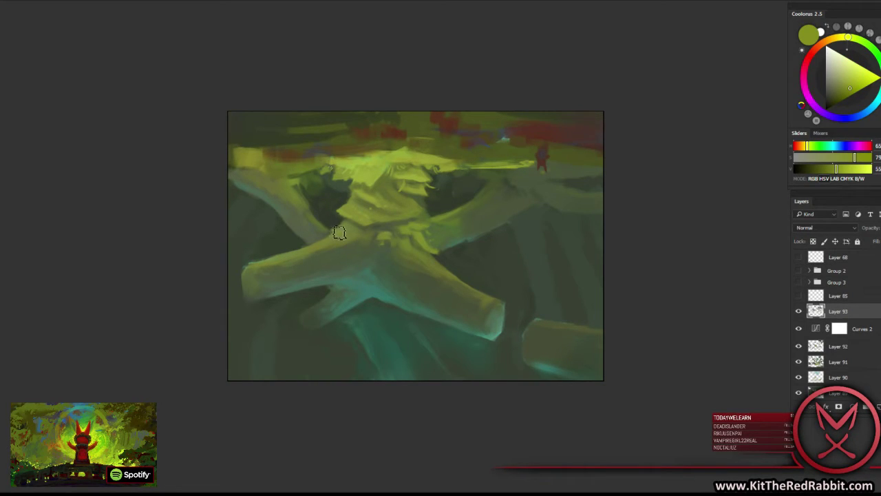
alt+click(341, 236)
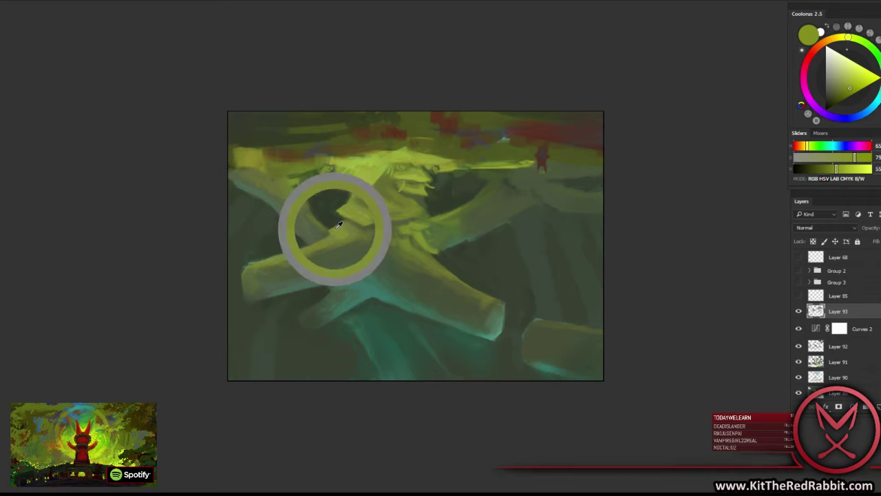
alt+click(346, 232)
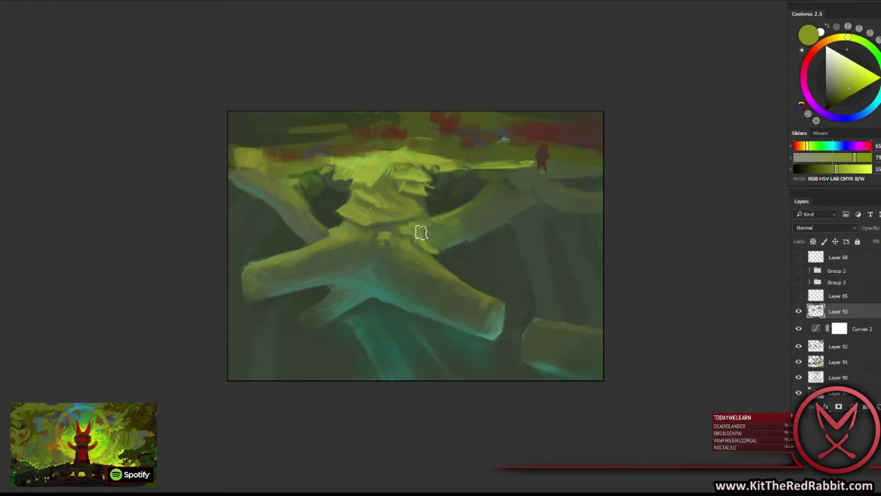
alt+click(321, 198)
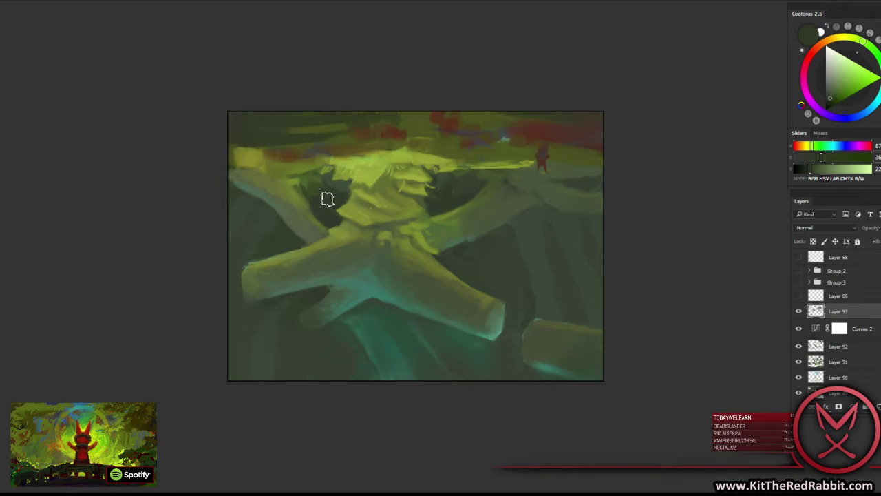
alt+click(319, 187)
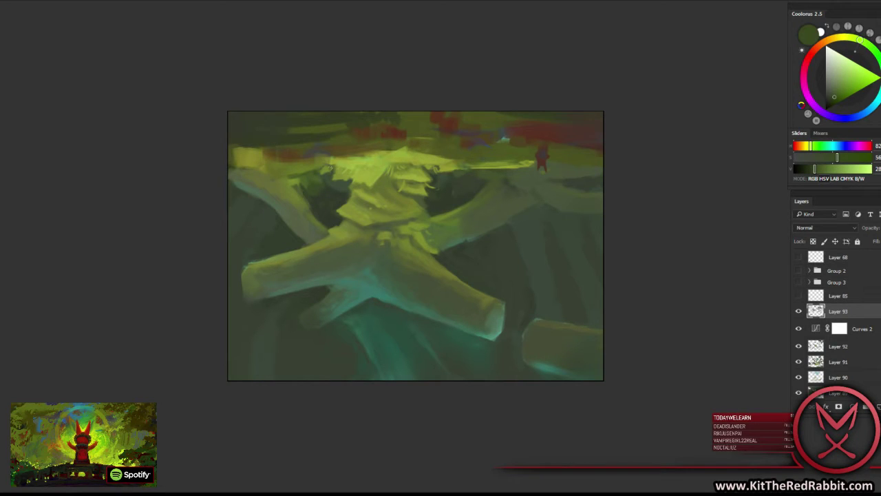
alt+click(251, 198)
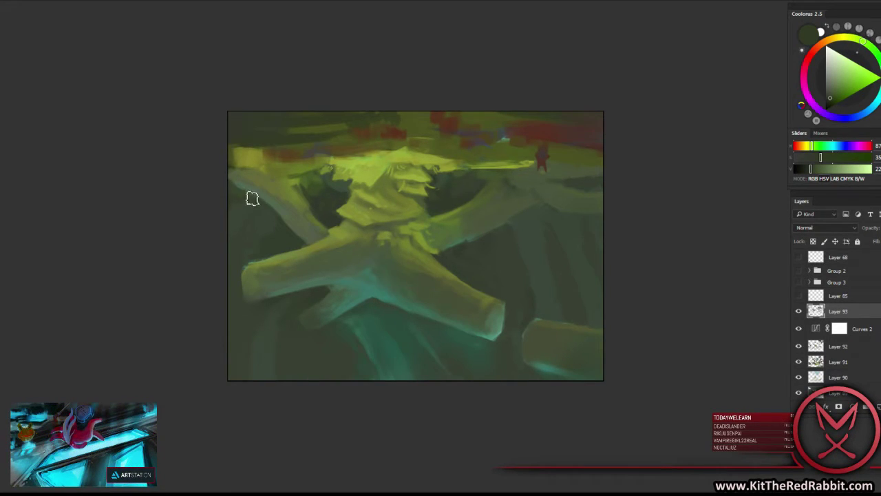
alt+click(243, 196)
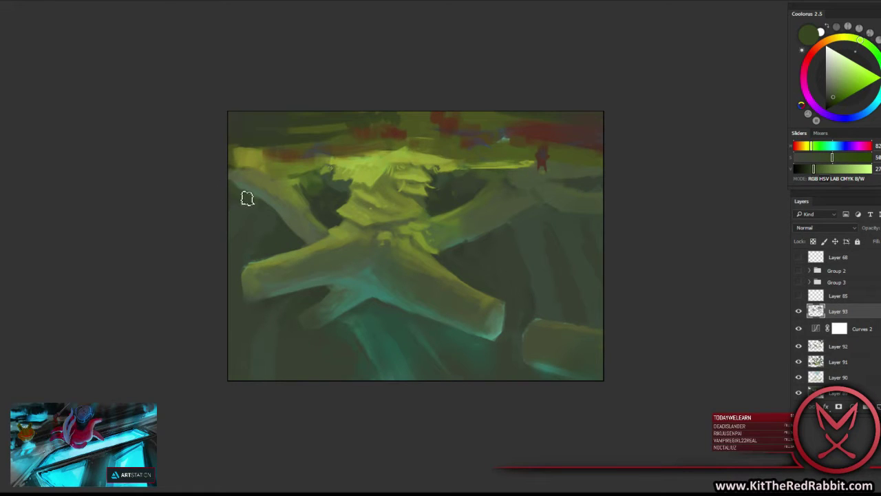
alt+click(250, 188)
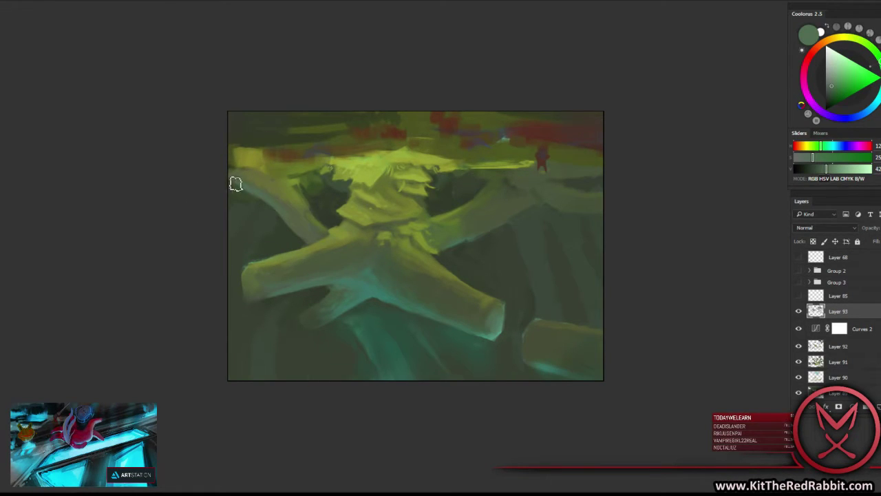
alt+click(240, 183)
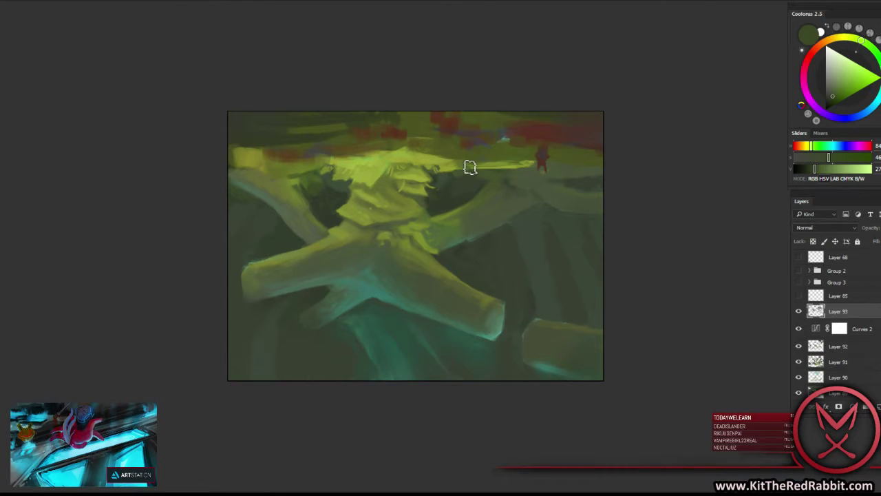
Sample dark shadow greens and grey-olive tones around the log tips and lower log.
alt+click(460, 205)
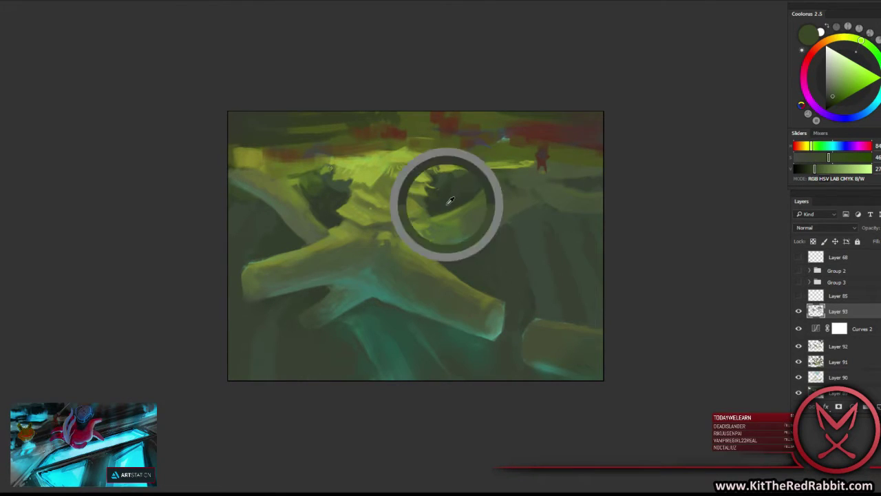
alt+click(501, 173)
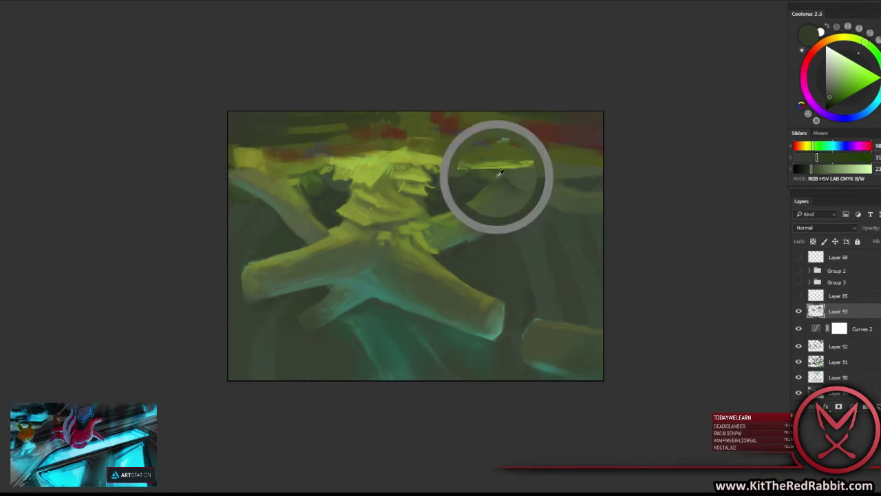
alt+click(300, 195)
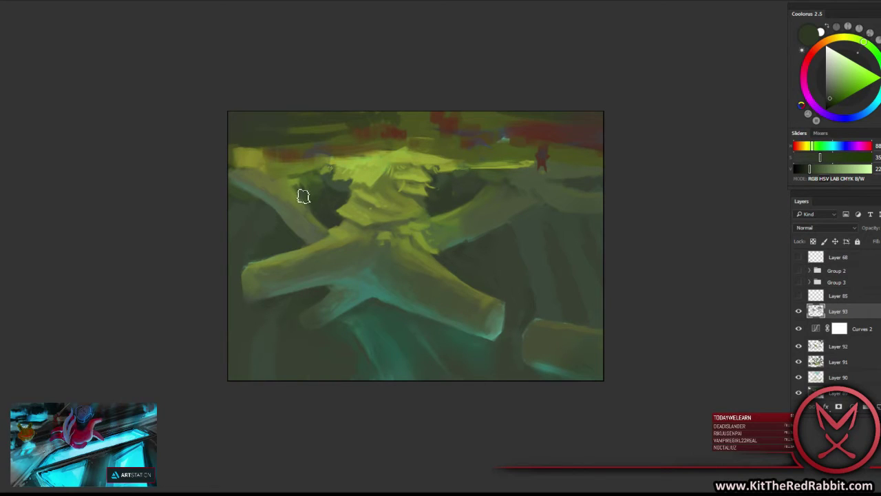
alt+click(308, 199)
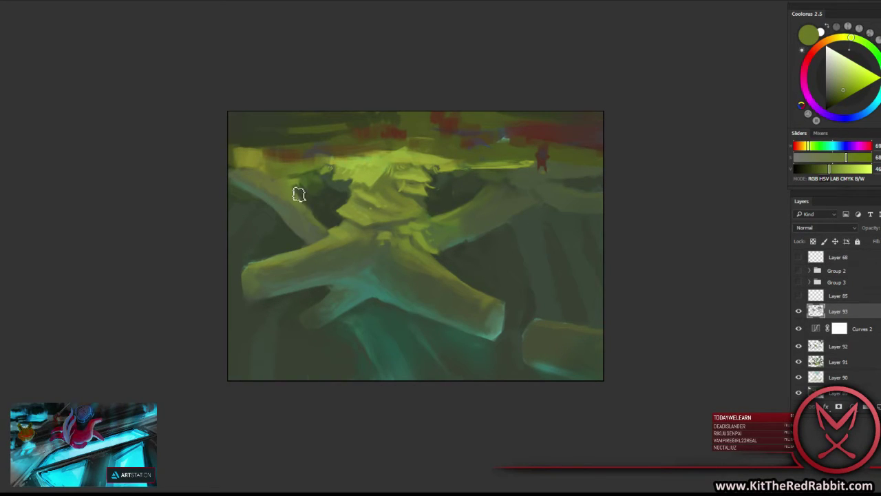
alt+click(321, 205)
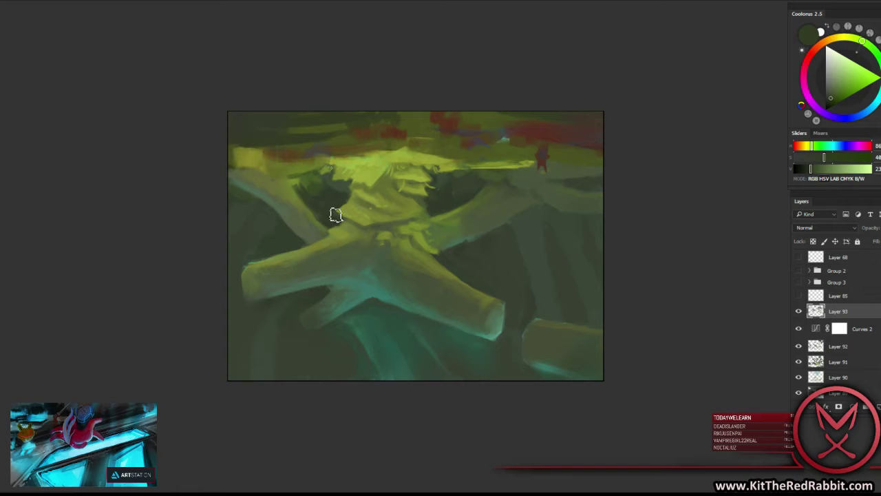
alt+click(317, 214)
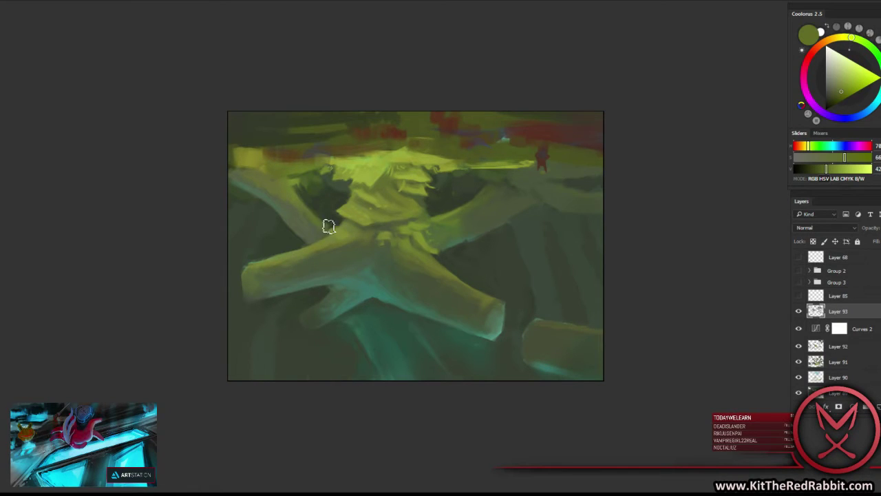
alt+click(337, 219)
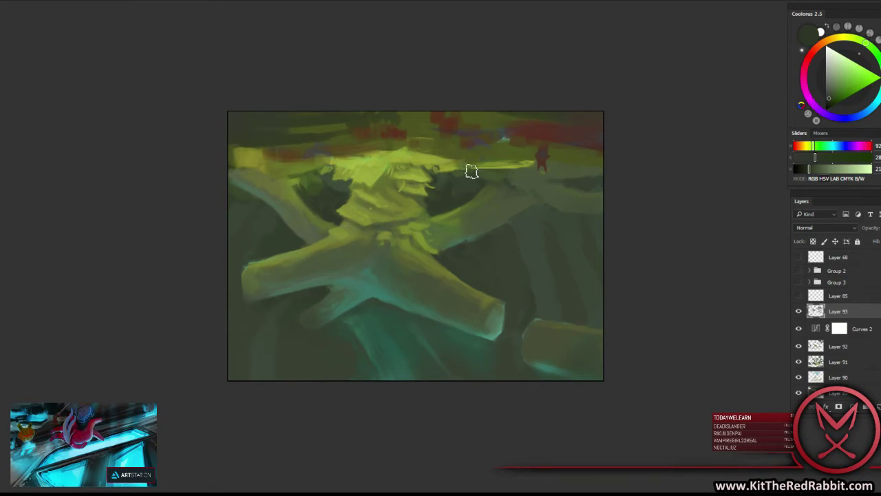
alt+click(307, 245)
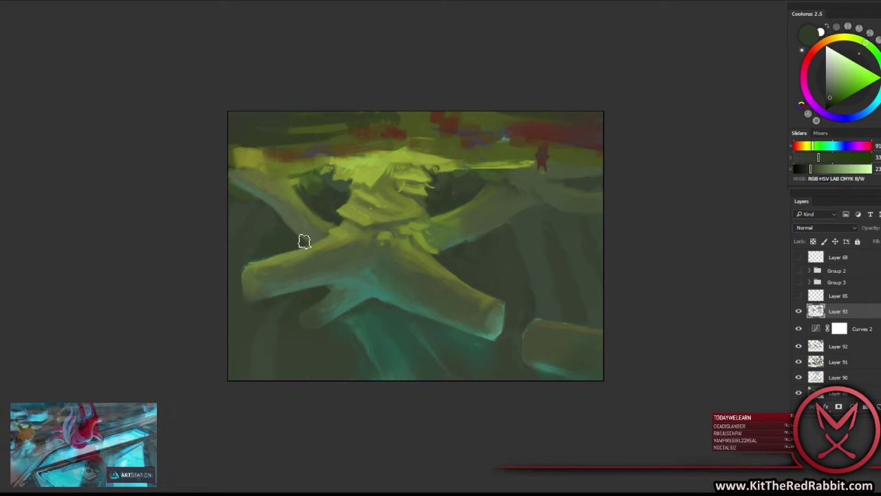
alt+click(318, 243)
alt+click(285, 211)
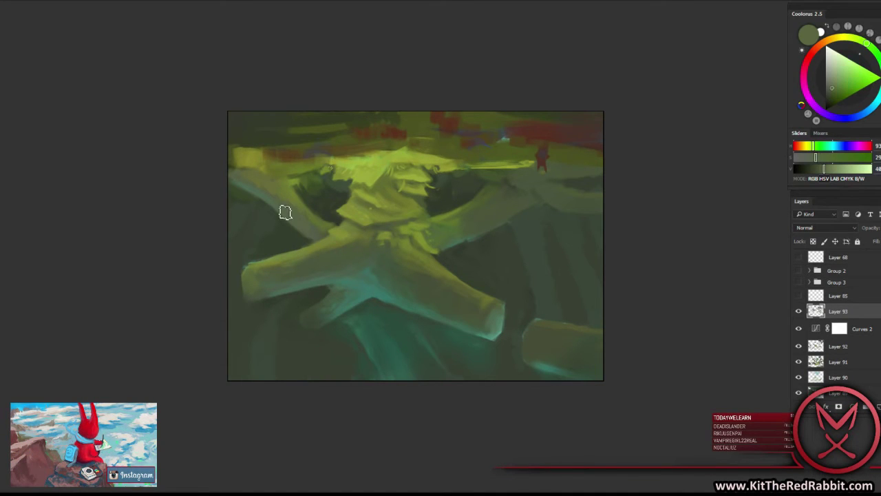
alt+click(282, 211)
Sample teal-green from the central log and olives near the left edge, then open the Image menu.
alt+click(450, 248)
alt+click(461, 241)
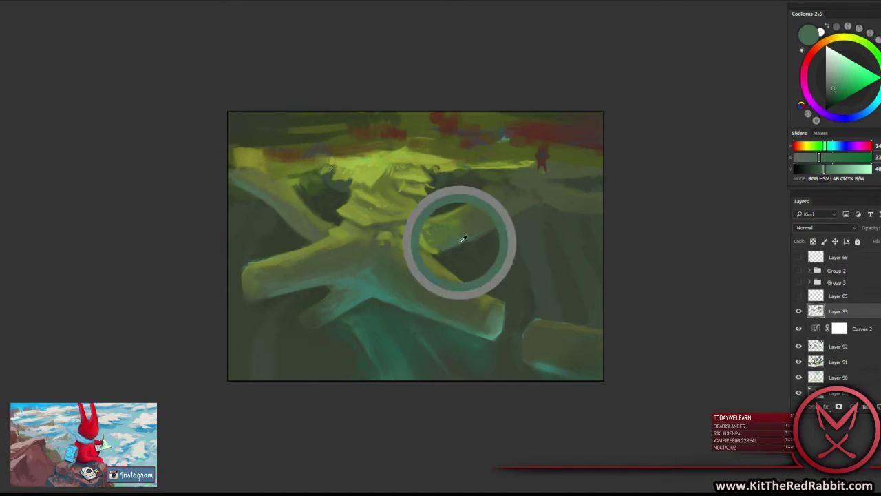
alt+click(305, 231)
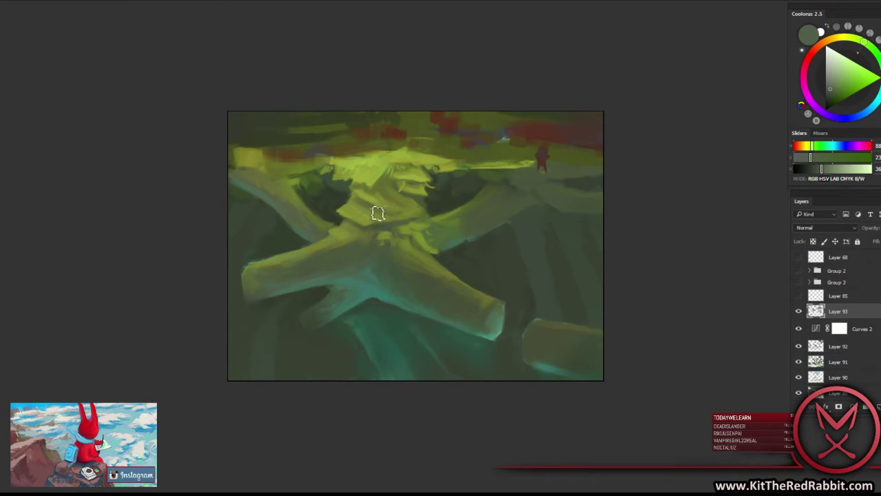
alt+click(237, 187)
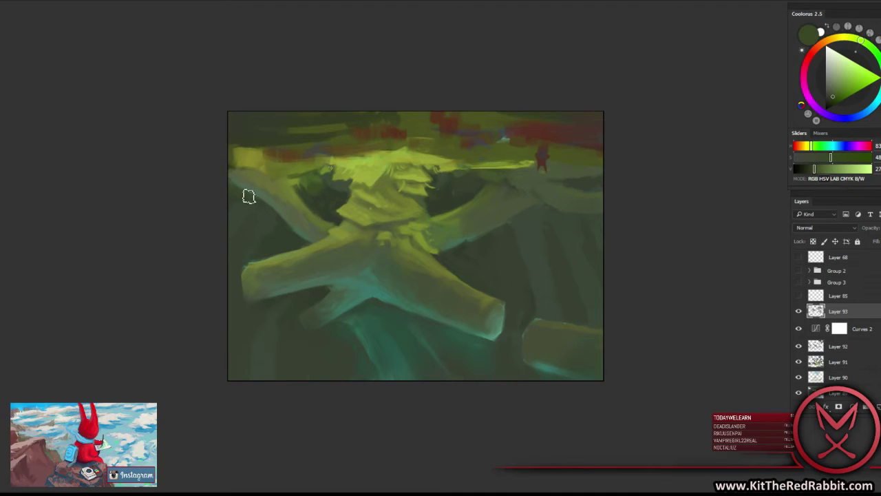
alt+click(236, 160)
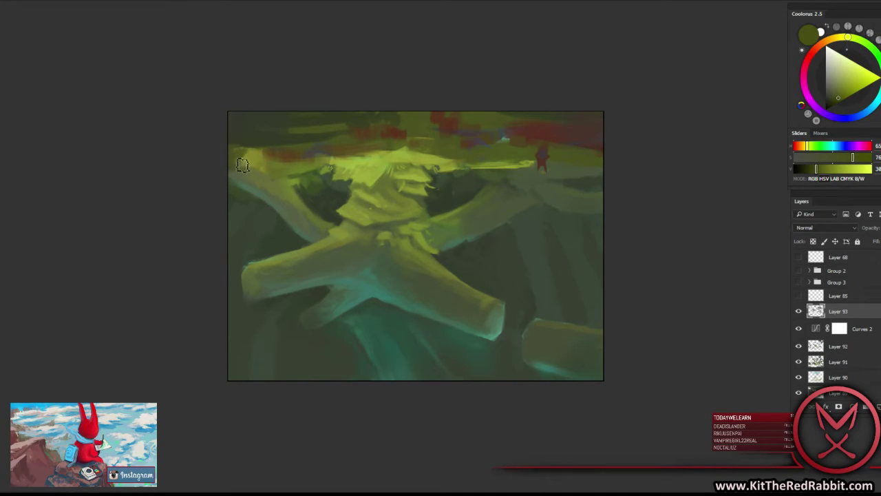
alt+click(249, 164)
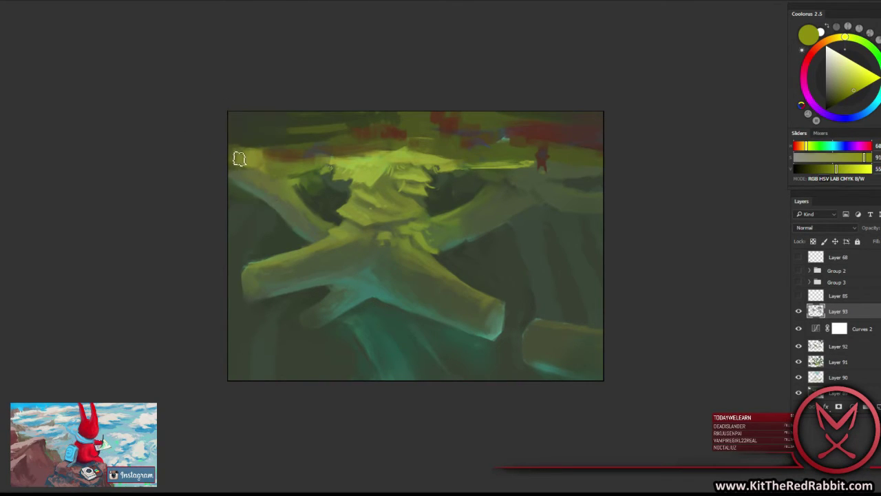
alt+click(241, 156)
alt+click(261, 146)
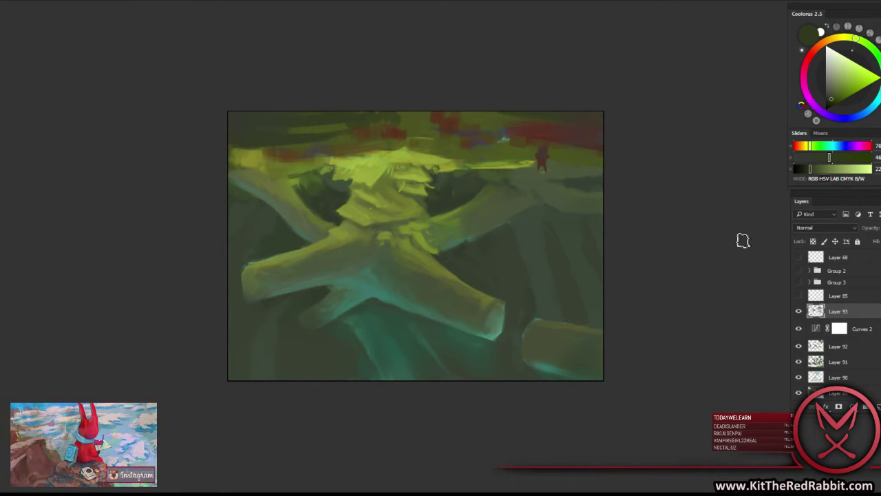
alt+click(452, 191)
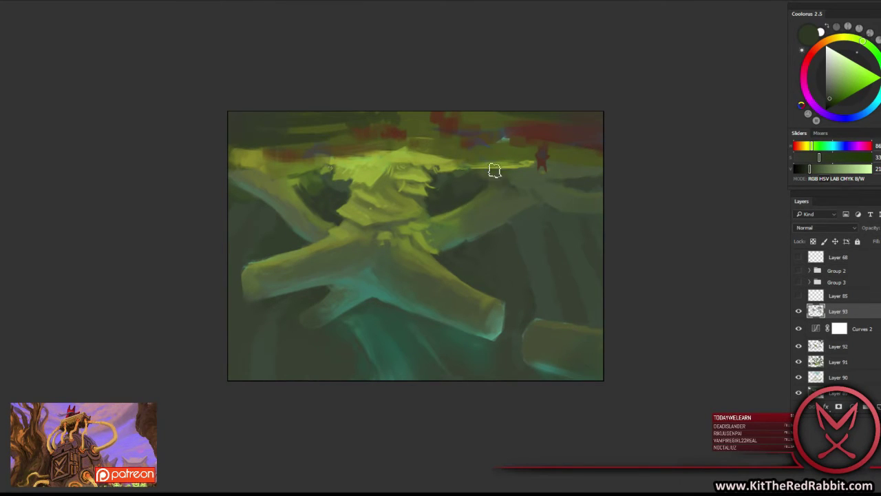
click(18, 0)
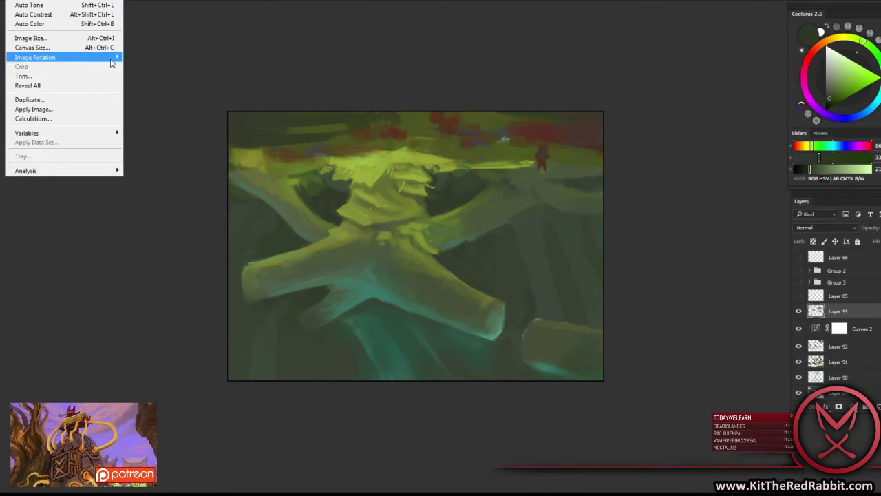
Flip the canvas vertically to upright and sample yellow-green from the glowing mound.
mouse_move(35, 57)
click(148, 111)
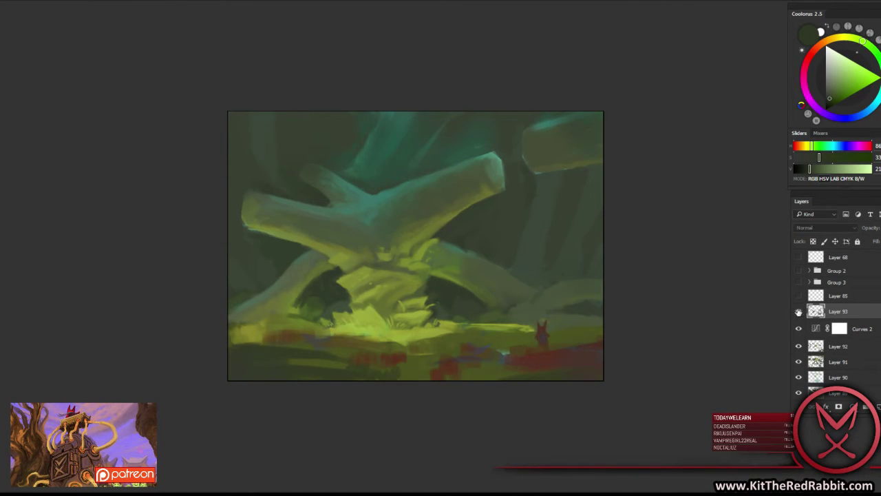
right_click(422, 271)
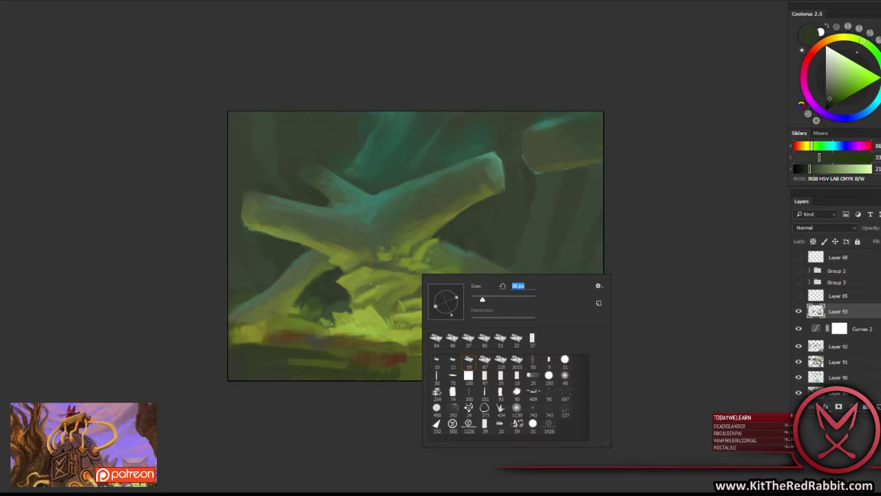
alt+click(364, 256)
alt+click(366, 262)
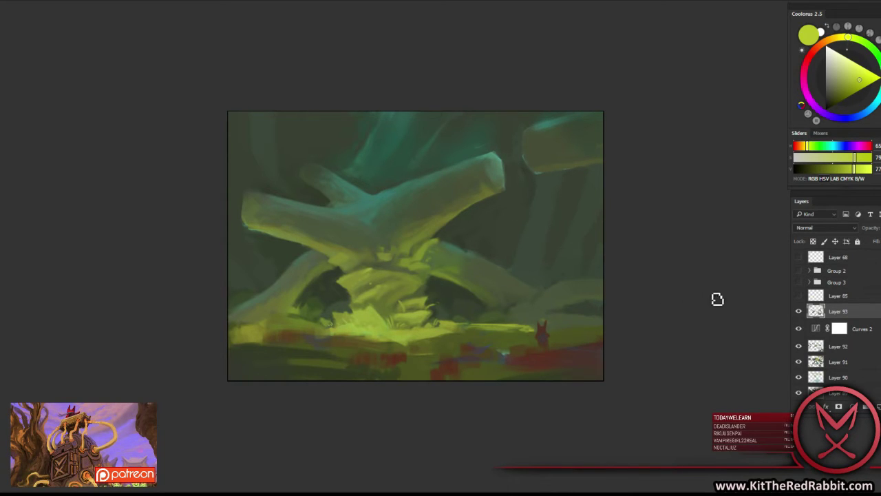
Sample darker yellow-greens and muted olives from the grass beside the rabbit.
alt+click(440, 332)
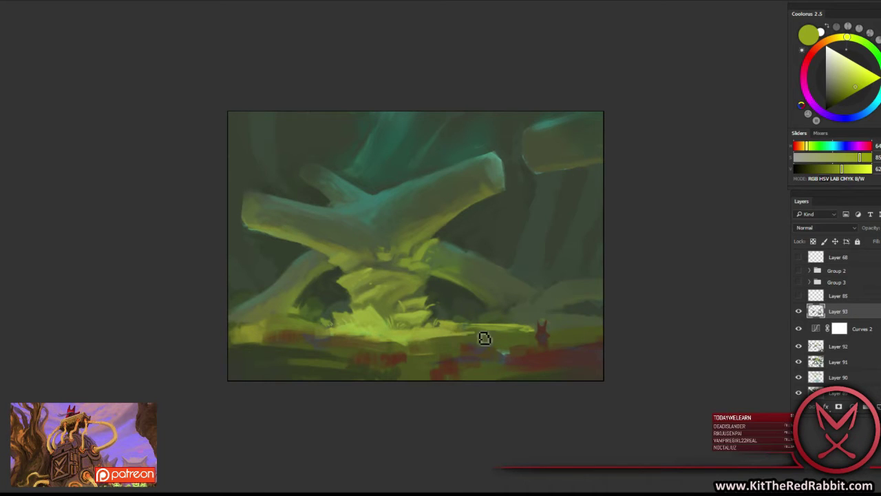
alt+click(451, 344)
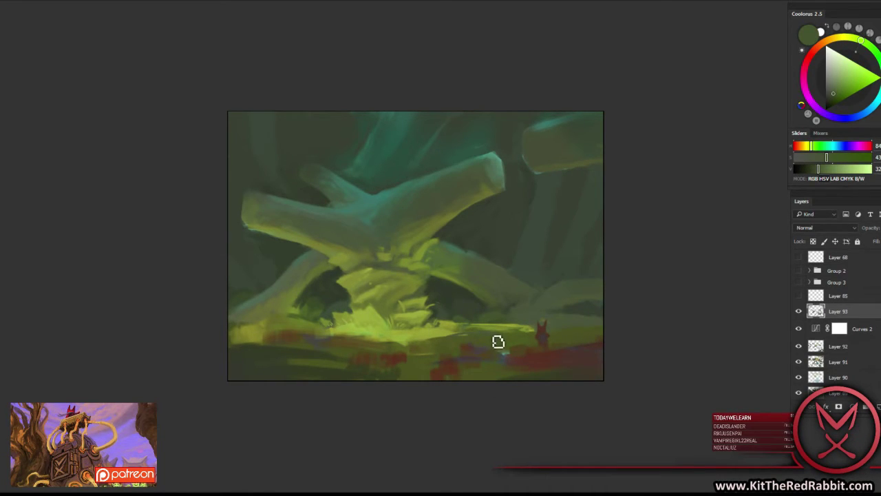
alt+click(466, 346)
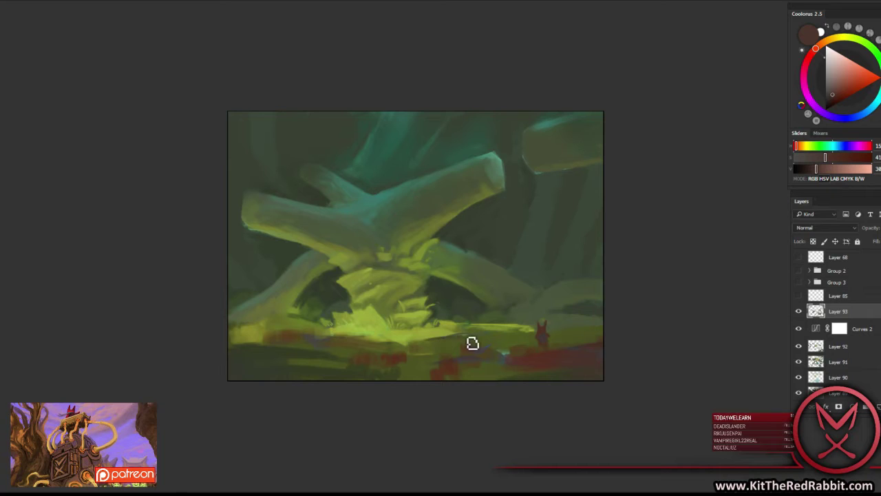
alt+click(437, 345)
alt+click(434, 340)
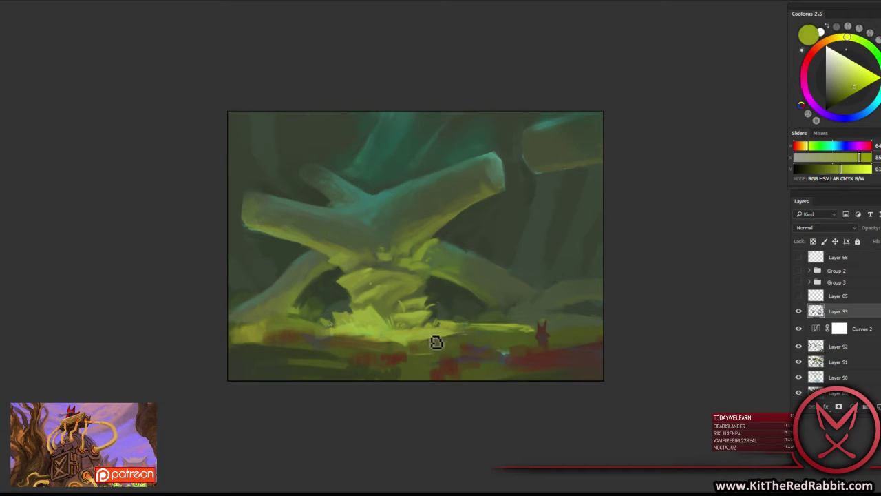
alt+click(484, 345)
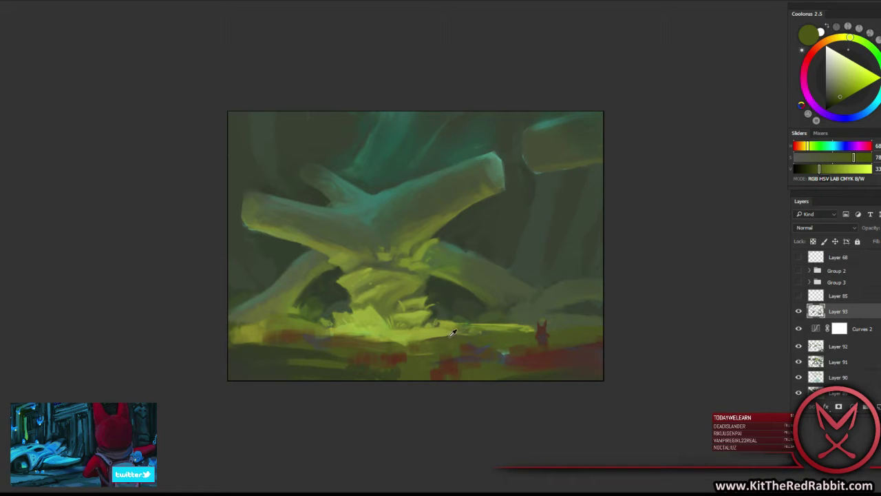
alt+click(452, 333)
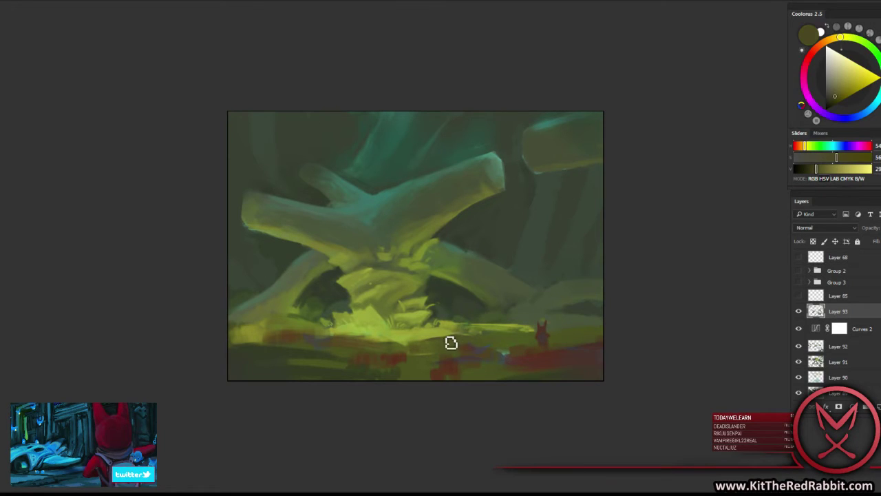
Sample bright lit-grass yellow-green, saturated olive-yellow and a muted teal near the rabbit.
alt+click(531, 327)
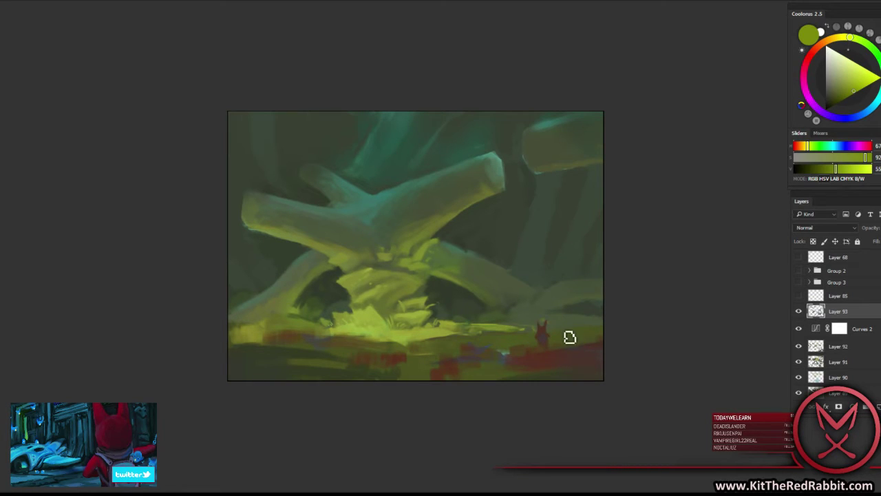
alt+click(518, 330)
alt+click(581, 334)
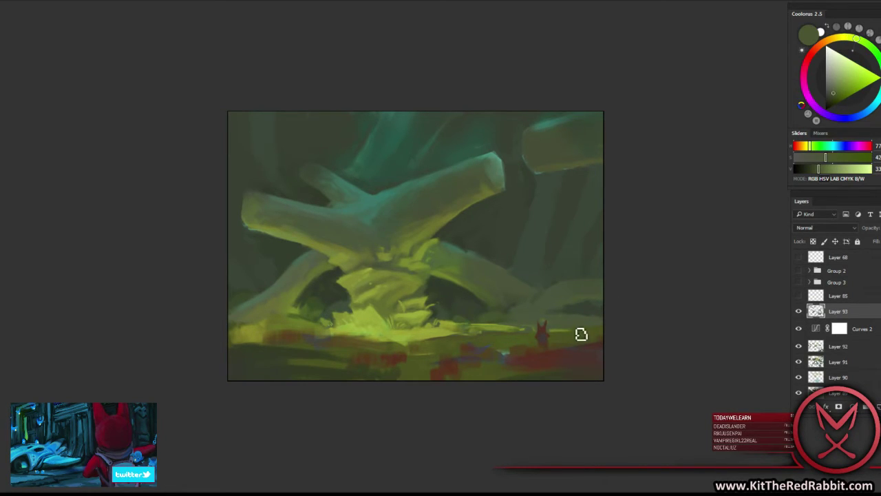
alt+click(571, 341)
alt+click(564, 335)
alt+click(563, 168)
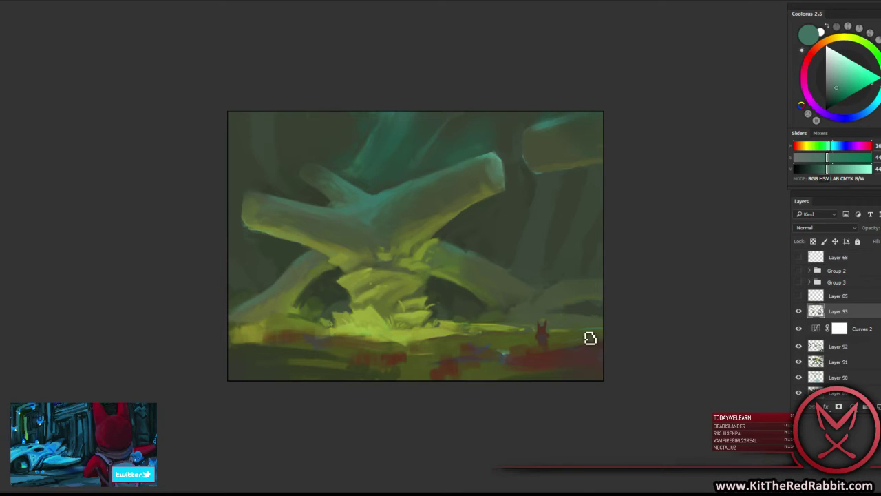
Choose a different brush shape, then sample a saturated olive and bring up brush size presets.
right_click(590, 342)
click(616, 320)
alt+click(598, 328)
alt+click(573, 334)
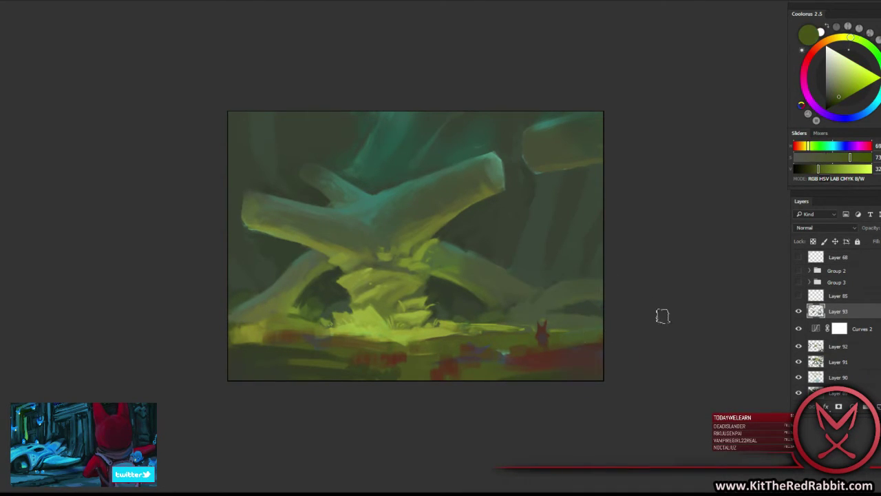
right_click(571, 346)
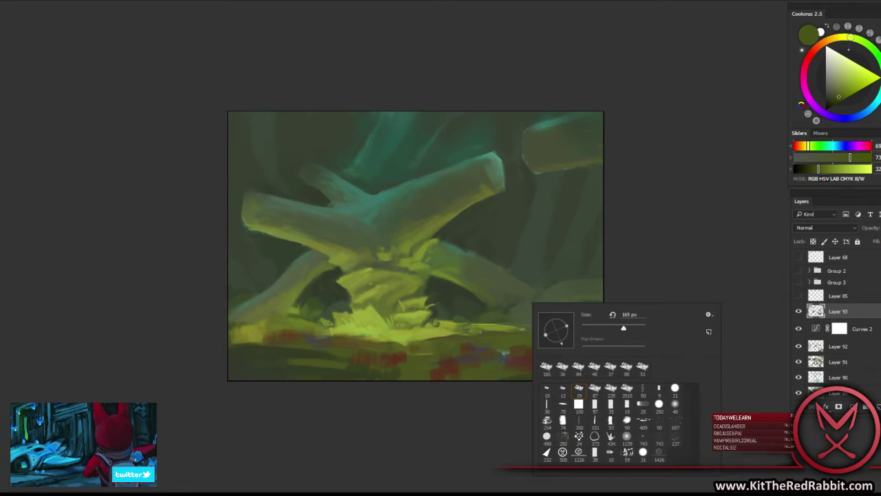
Set the brush size to 62 px.
key(Return)
alt+click(366, 338)
right_click(366, 338)
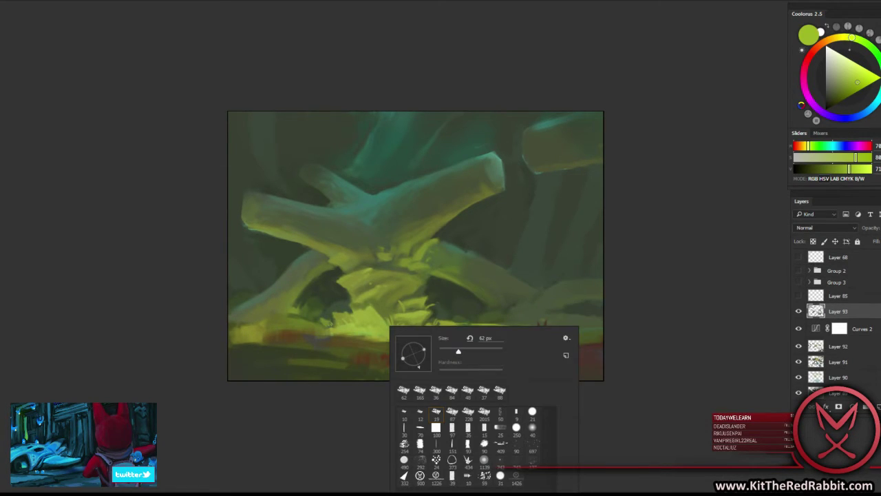
key(Return)
alt+click(347, 339)
right_click(348, 339)
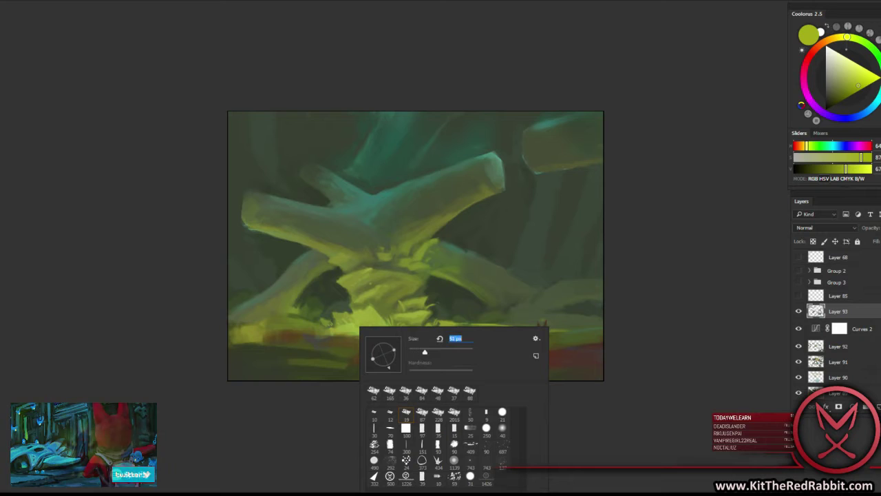
key(Return)
Sample bright lime and darker olive tones across the mound's lower grass.
alt+click(359, 337)
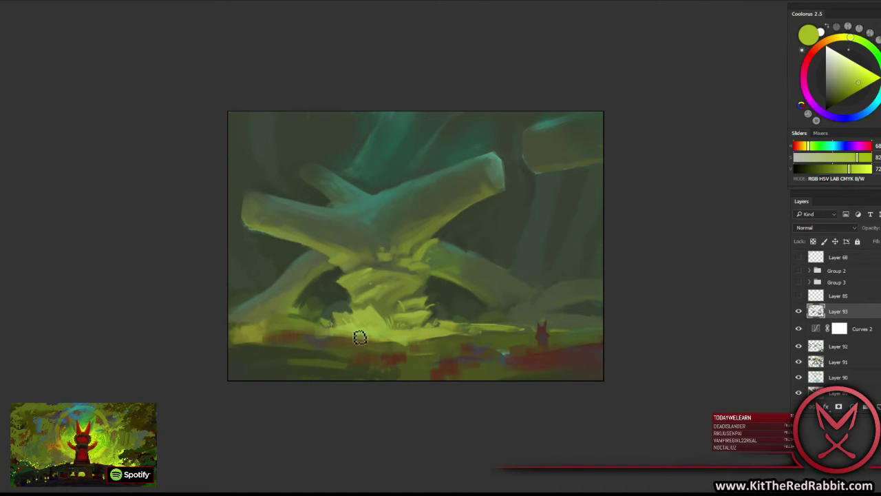
alt+click(458, 339)
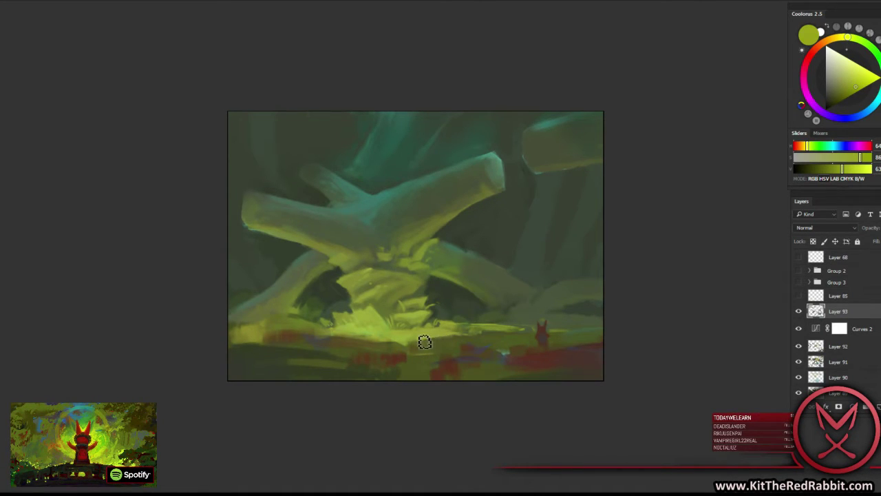
alt+click(358, 337)
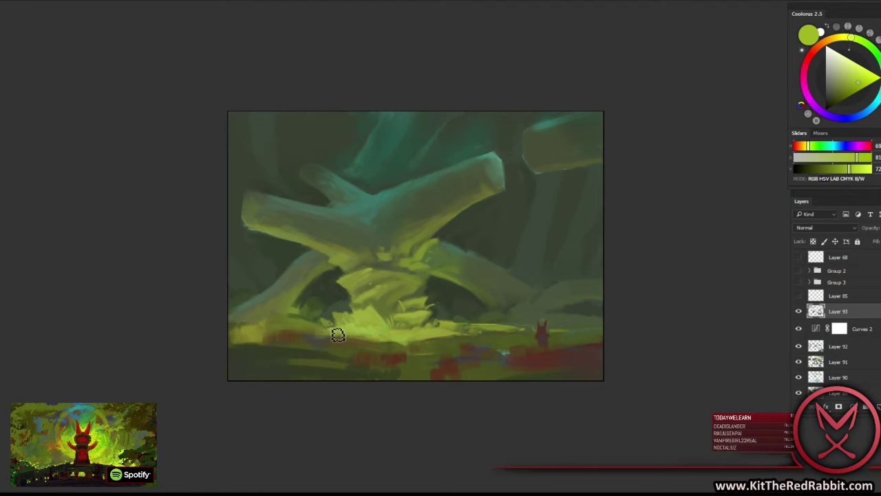
alt+click(317, 334)
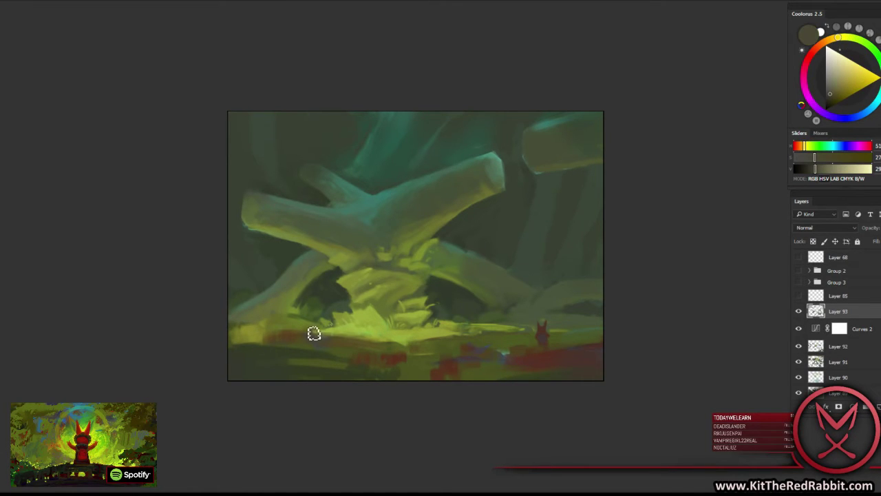
alt+click(318, 335)
alt+click(359, 336)
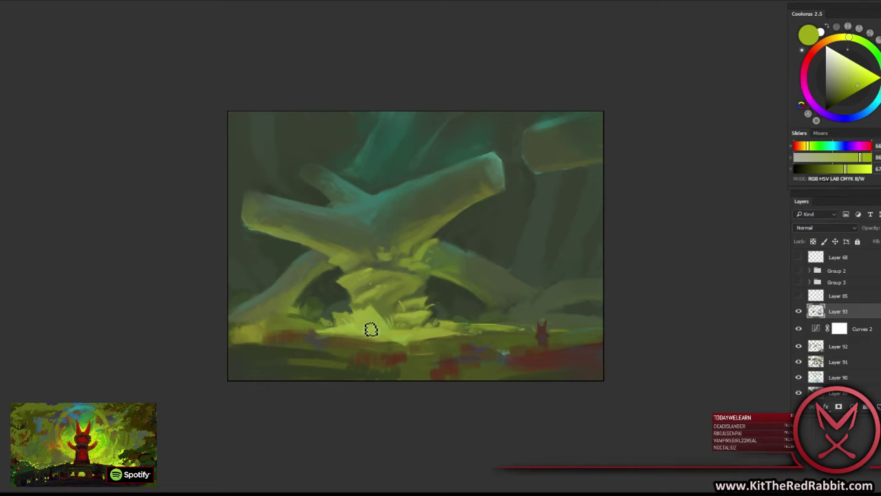
alt+click(364, 330)
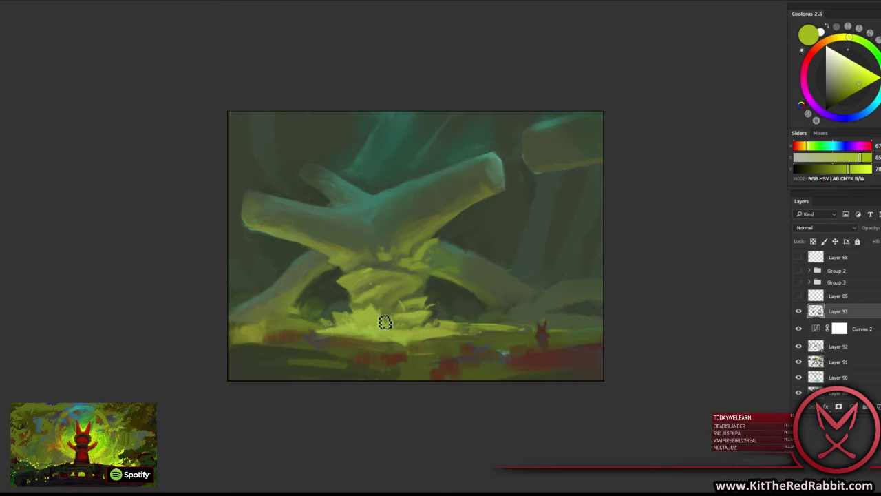
alt+click(388, 314)
alt+click(387, 307)
Sample yellow-green and darker olive tones from the upper mound and shadowed area.
alt+click(384, 316)
alt+click(378, 294)
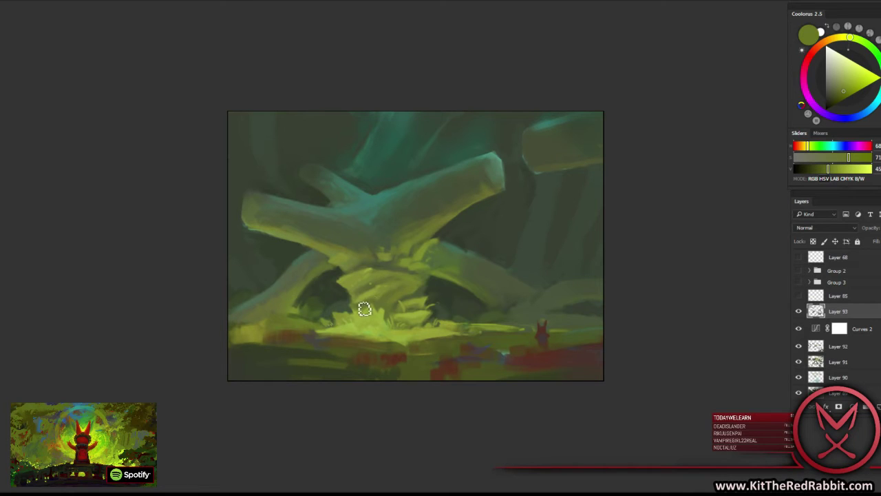
alt+click(383, 289)
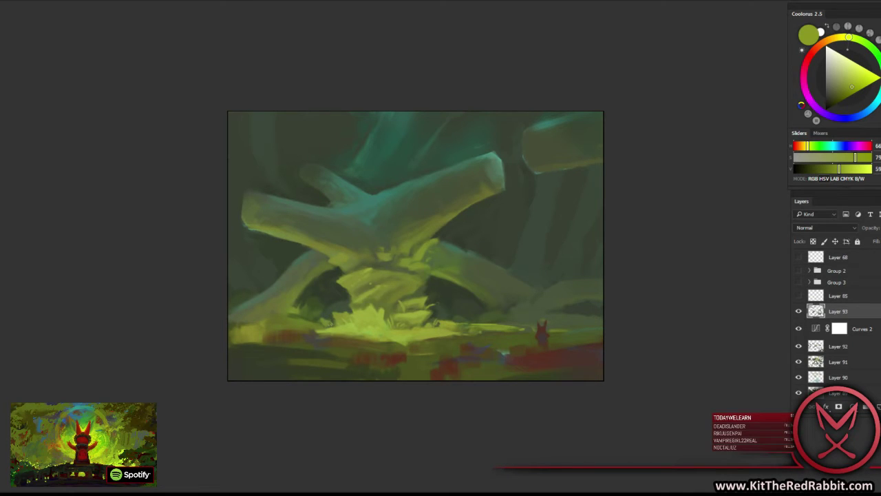
alt+click(376, 295)
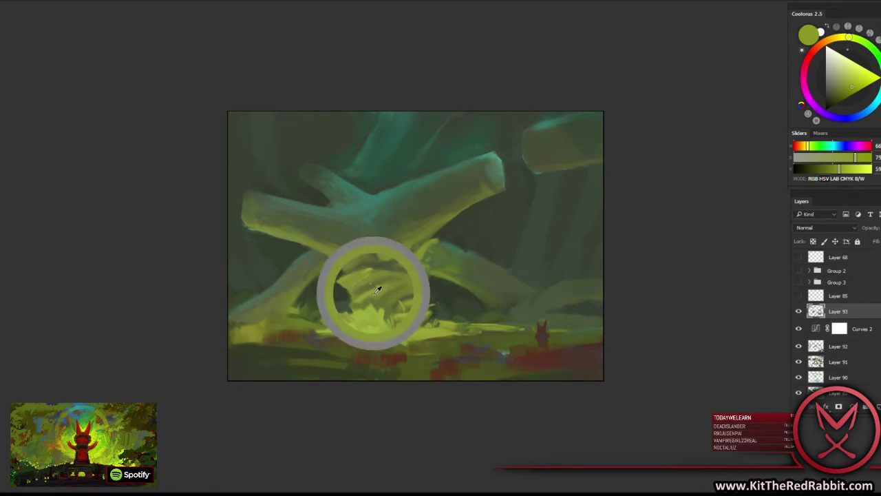
alt+click(427, 281)
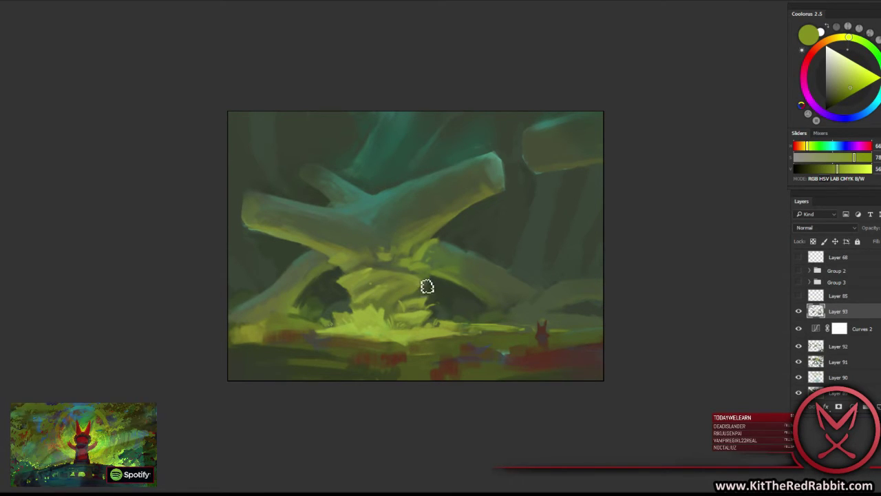
alt+click(429, 293)
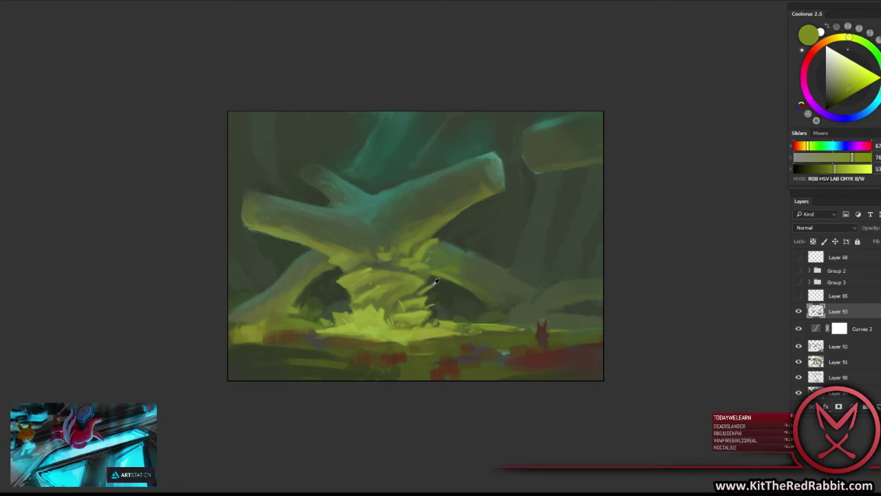
alt+click(424, 296)
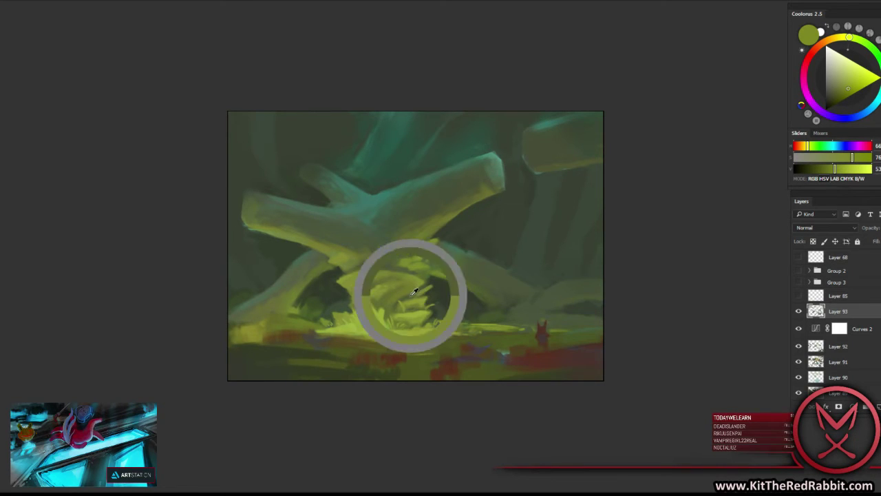
alt+click(435, 289)
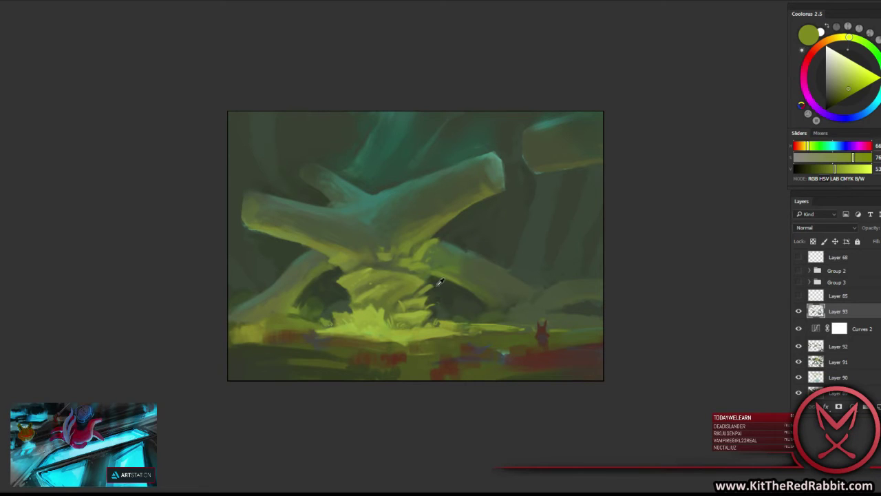
alt+click(439, 282)
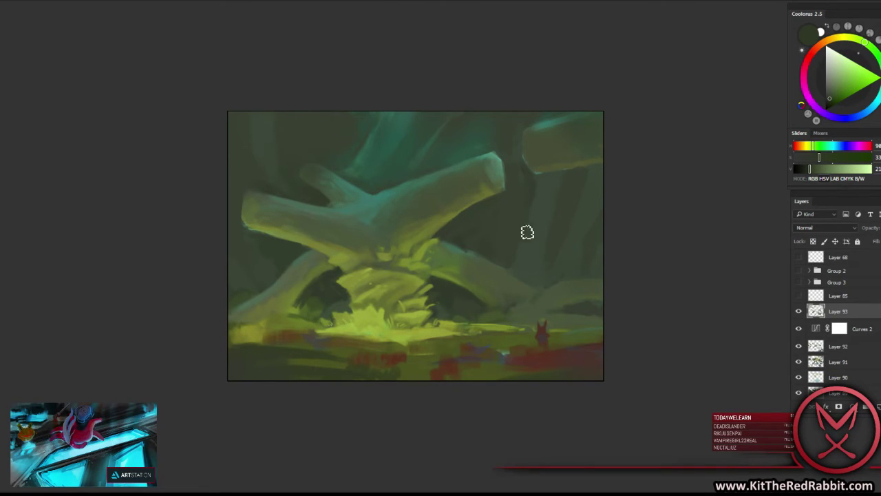
Sample olive yellow-green beside the logs and paint a stroke onto the mound.
alt+click(337, 268)
alt+click(348, 279)
drag(353, 281, 360, 285)
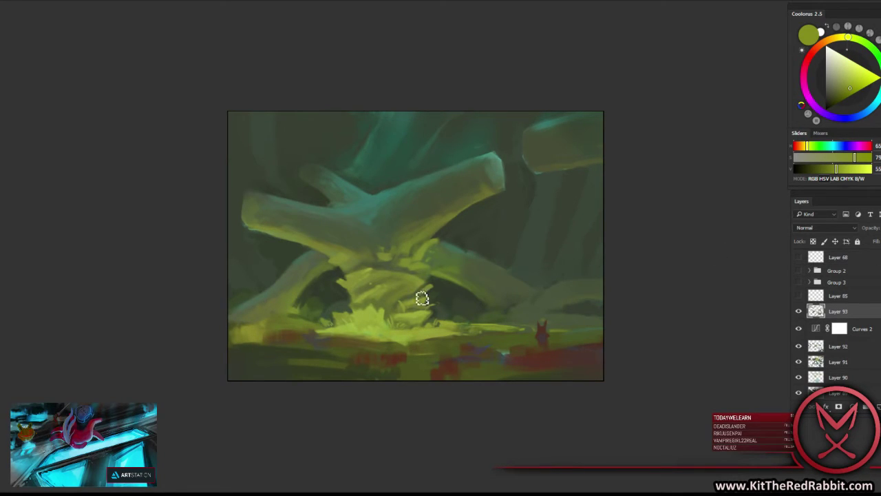
alt+click(341, 261)
alt+click(356, 266)
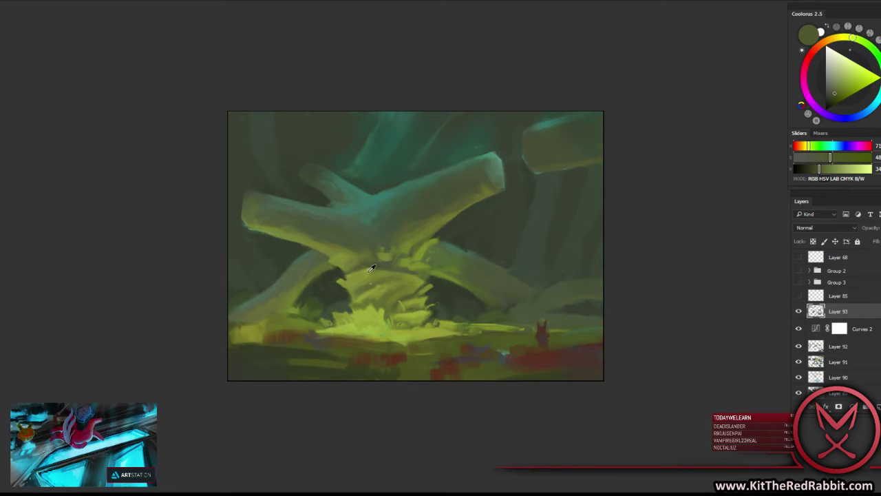
alt+click(368, 269)
alt+click(375, 267)
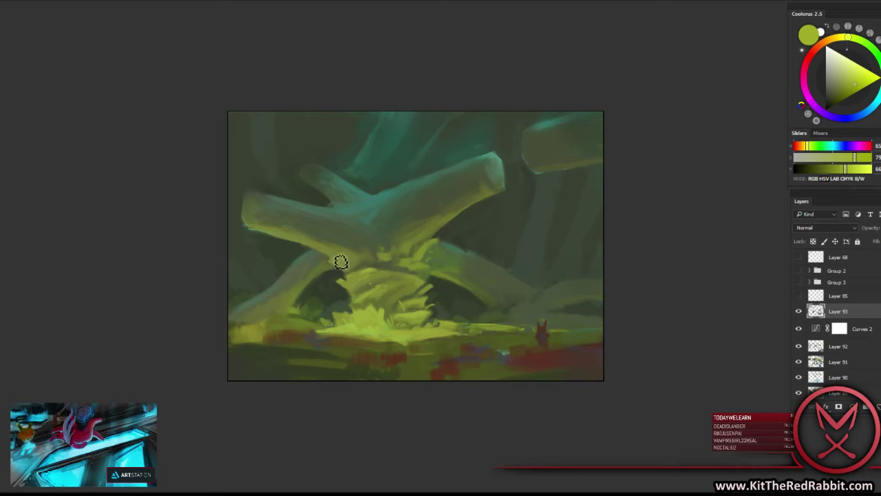
Sample deeper olives under the logs and dark greens from the background.
alt+click(342, 264)
alt+click(337, 256)
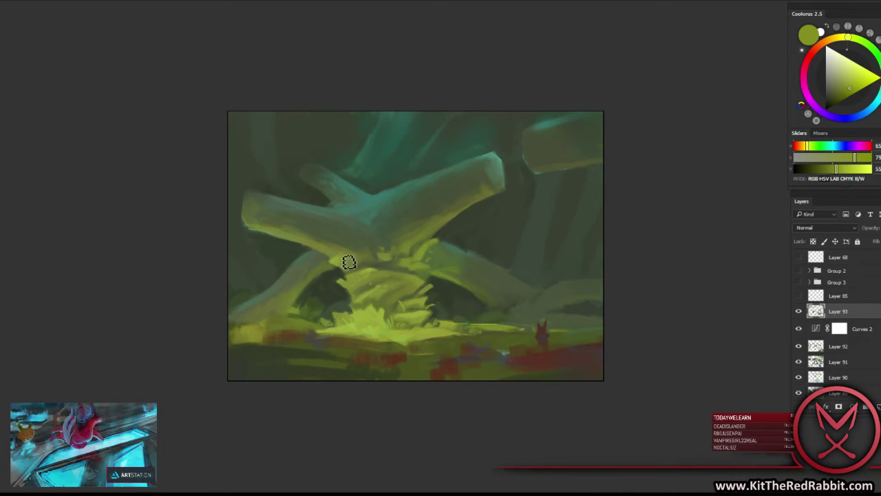
alt+click(366, 263)
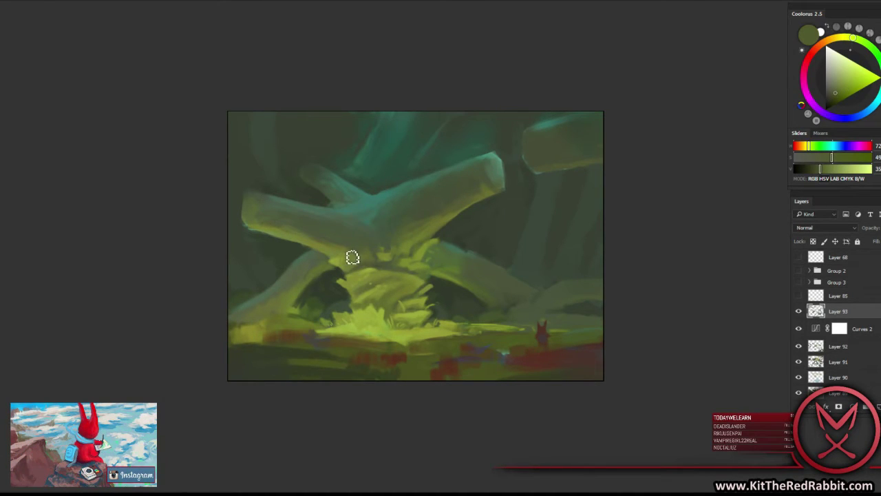
alt+click(338, 255)
alt+click(335, 258)
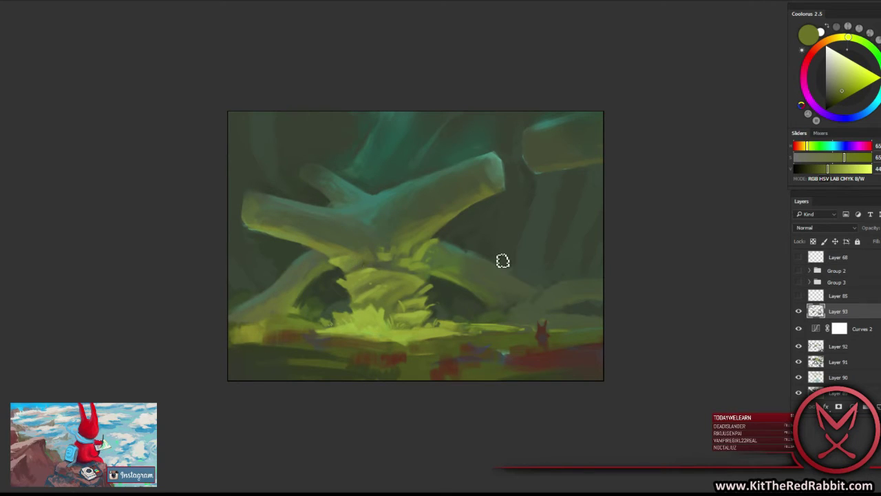
alt+click(428, 252)
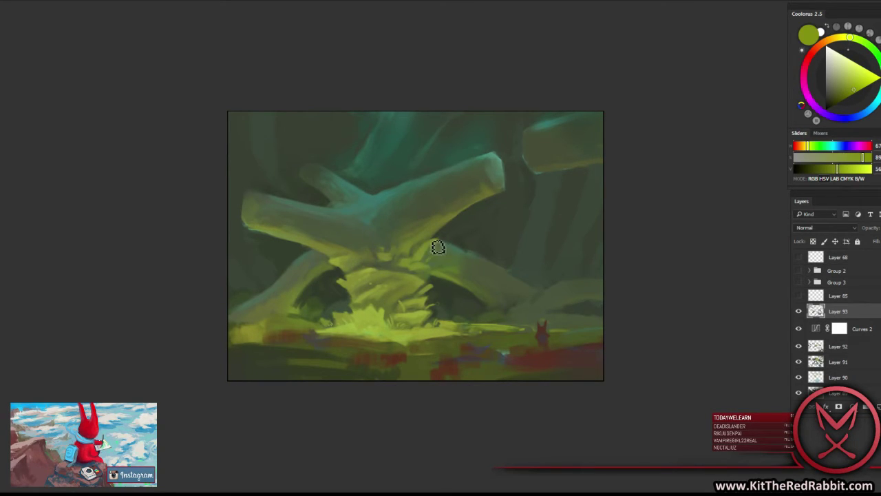
alt+click(432, 237)
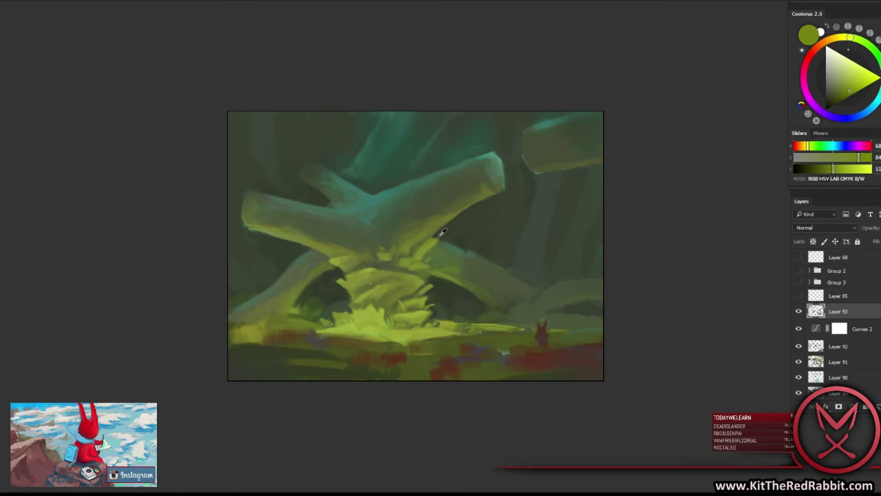
alt+click(449, 242)
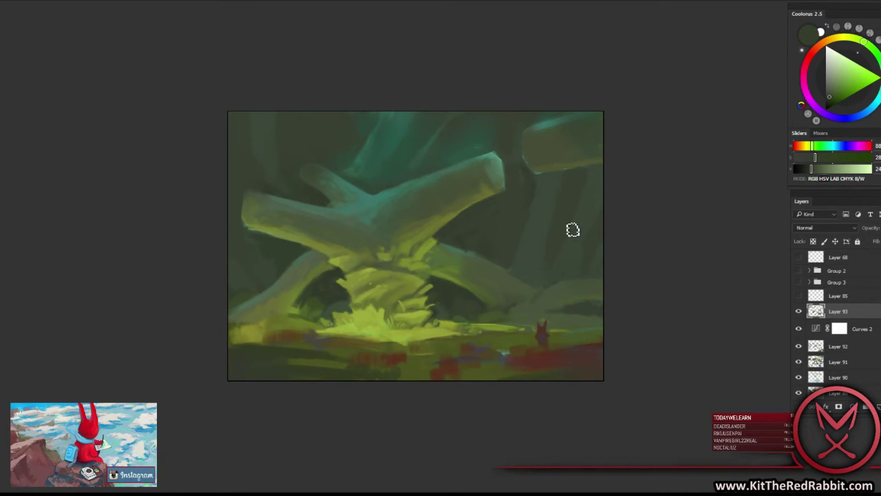
Sample olive midtones from the mound, then pick a warmer, brighter olive.
alt+click(372, 272)
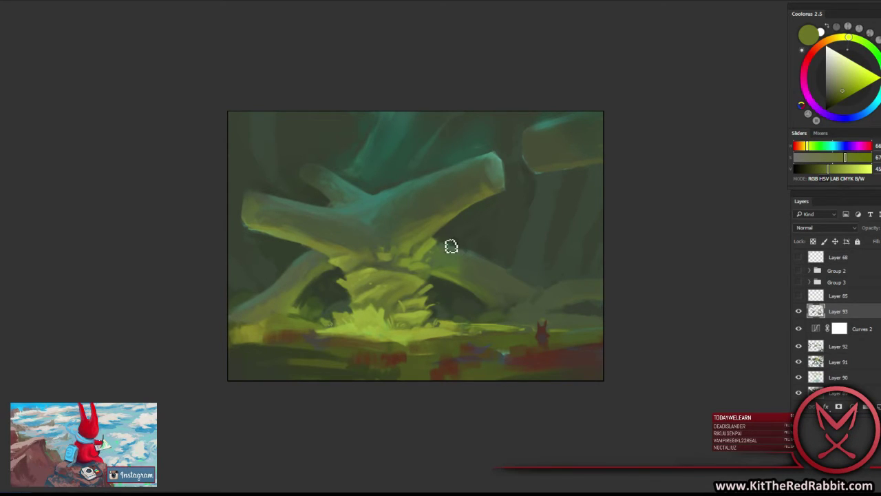
alt+click(369, 271)
alt+click(373, 281)
click(837, 37)
click(849, 84)
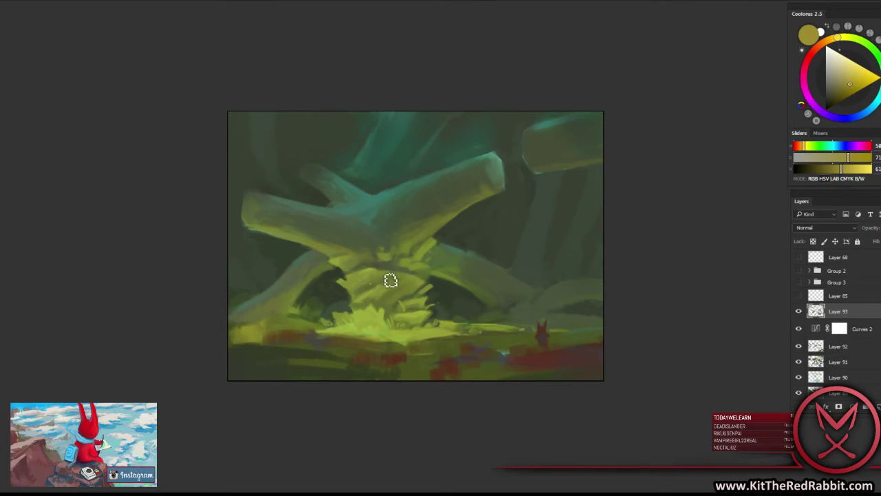
Sample dark olive greens from the mound shadows, then flip the canvas horizontally.
alt+click(386, 325)
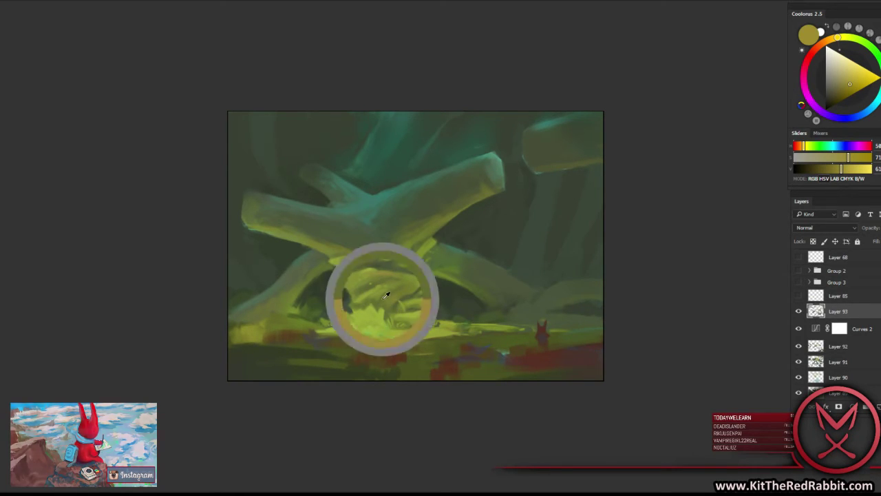
alt+click(339, 305)
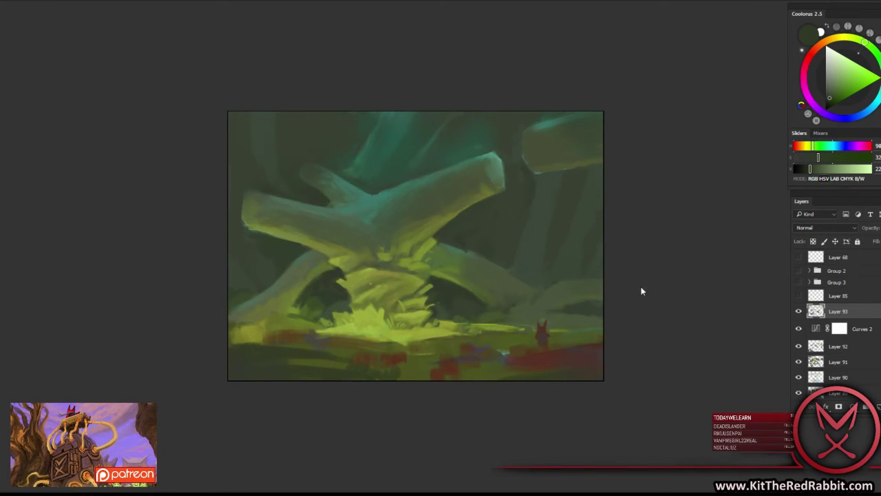
key(h)
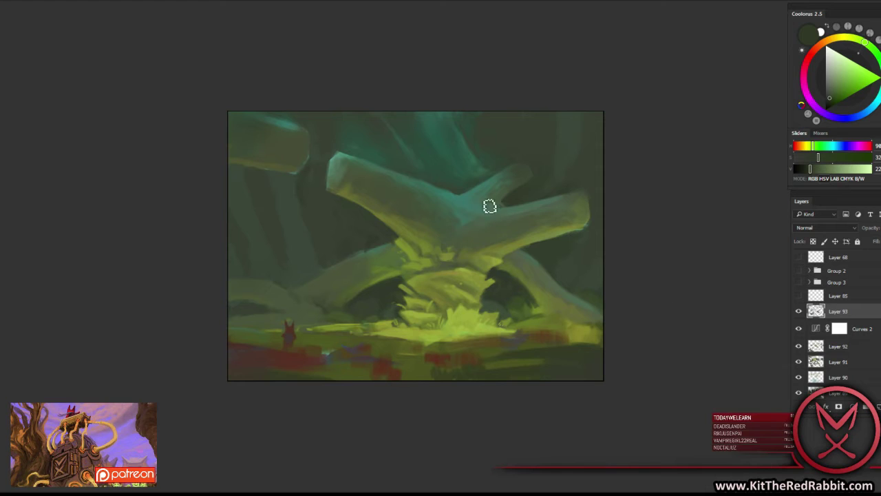
Paint the trunks and mound with sampled yellow-green, olive and dark greens.
alt+click(468, 269)
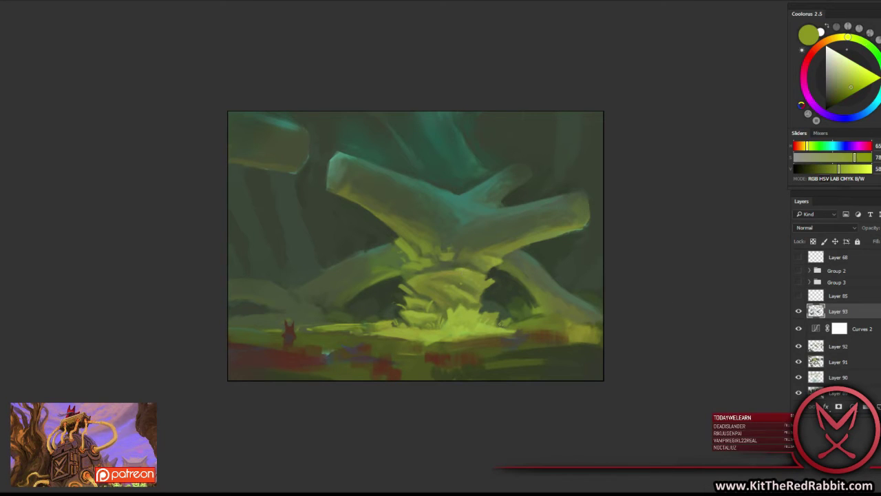
alt+click(455, 265)
alt+click(452, 264)
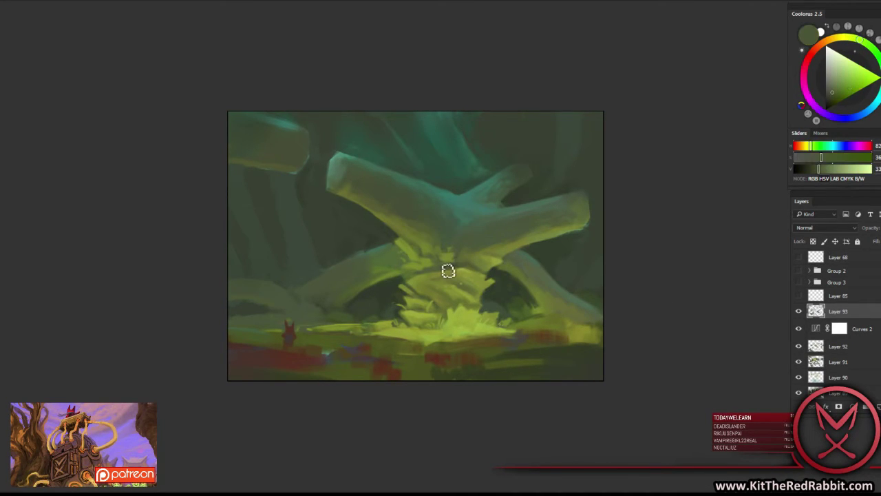
alt+click(412, 252)
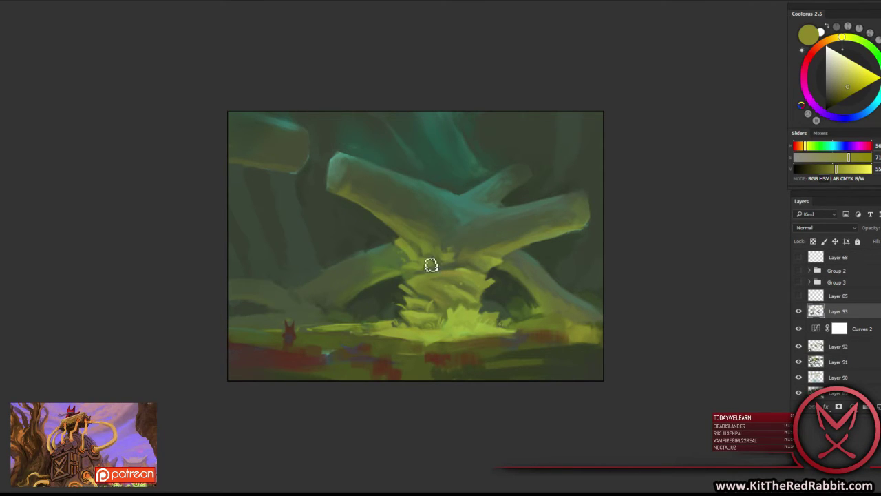
alt+click(393, 315)
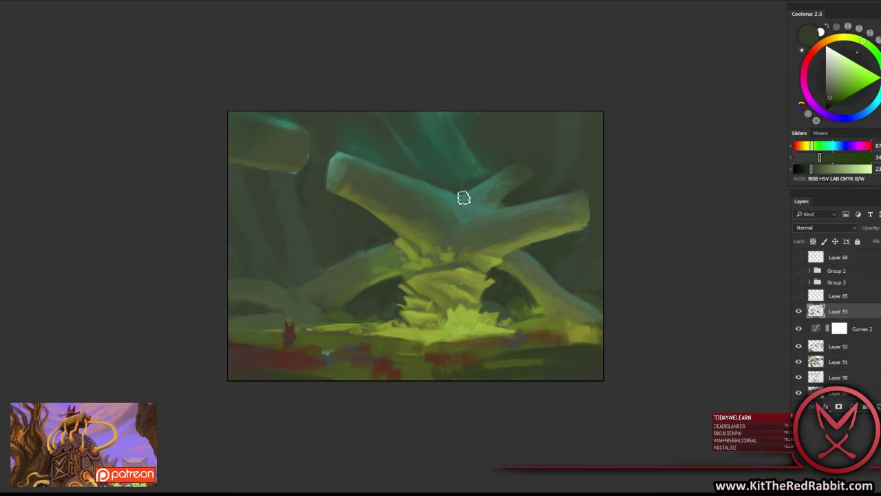
alt+click(428, 183)
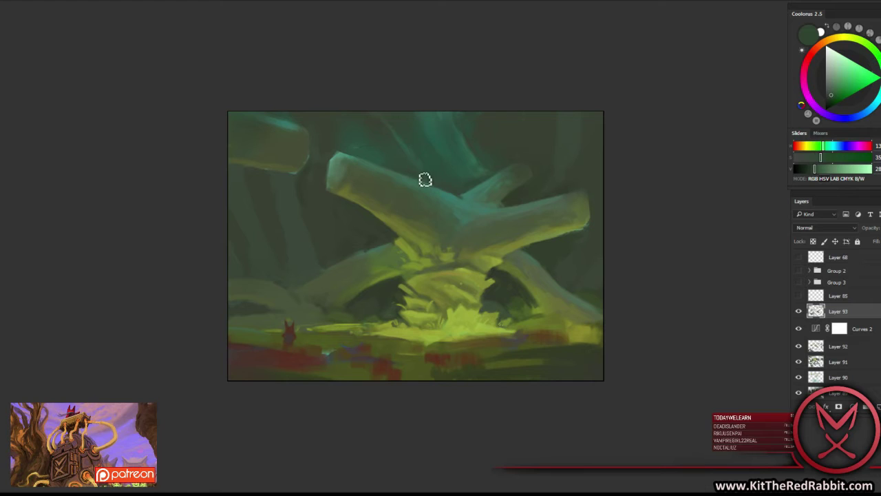
Touch up the crossed trunks and upper background with sampled teal and dark greens.
alt+click(465, 189)
alt+click(474, 192)
alt+click(475, 194)
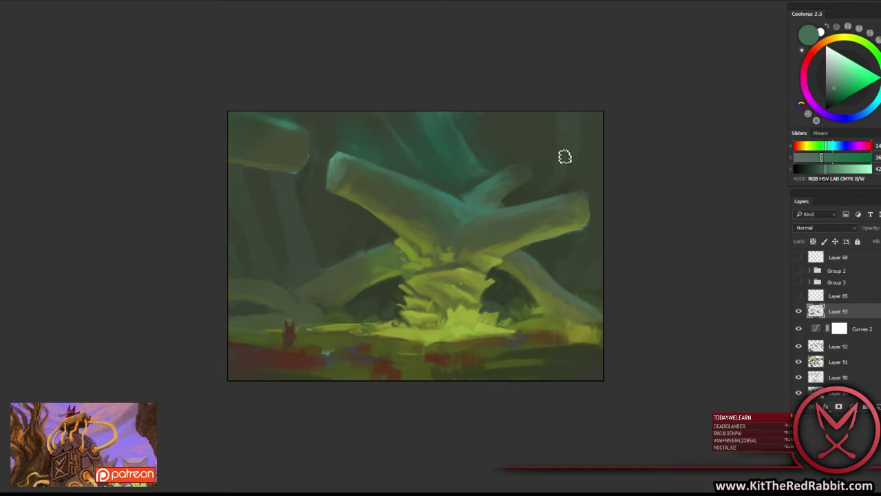
alt+click(344, 194)
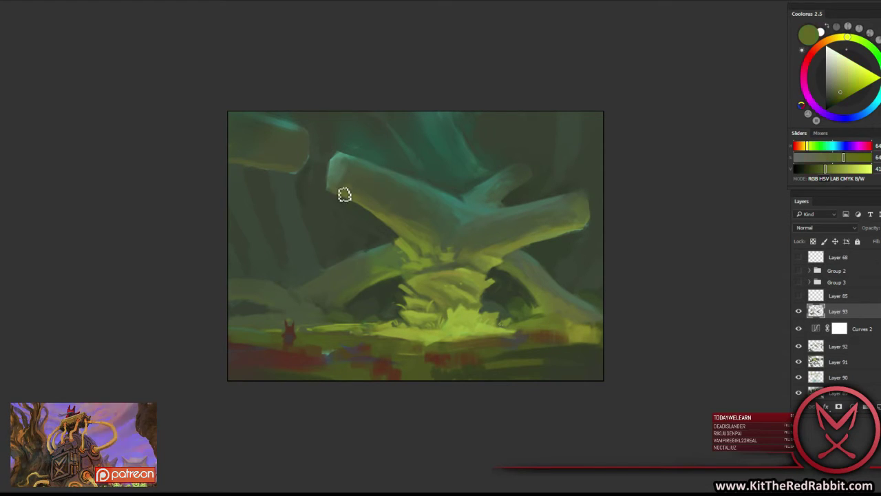
alt+click(344, 200)
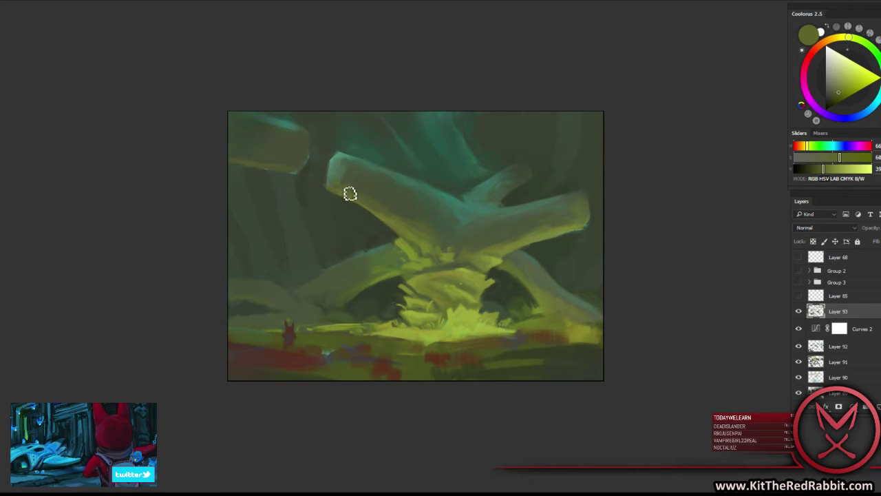
alt+click(346, 188)
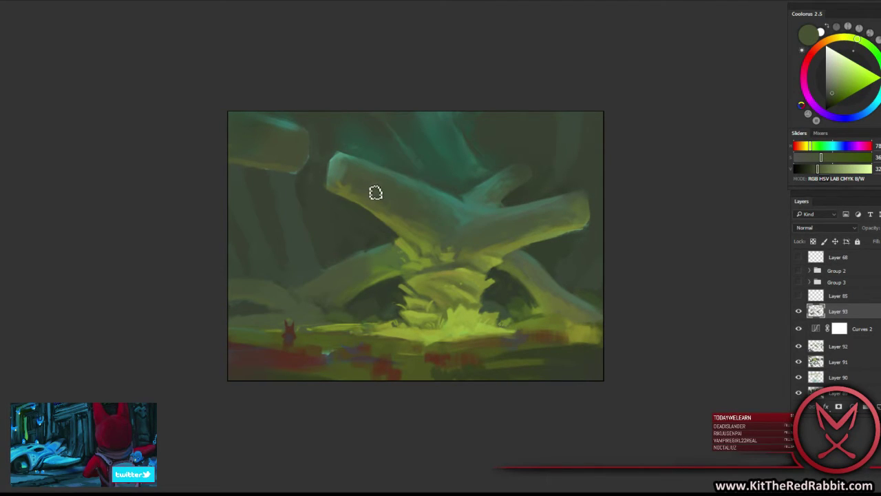
Adjust the brush and paint the upper trunk area with greens sampled from it.
alt+click(372, 188)
right_click(390, 193)
alt+click(351, 171)
alt+click(343, 172)
alt+click(369, 186)
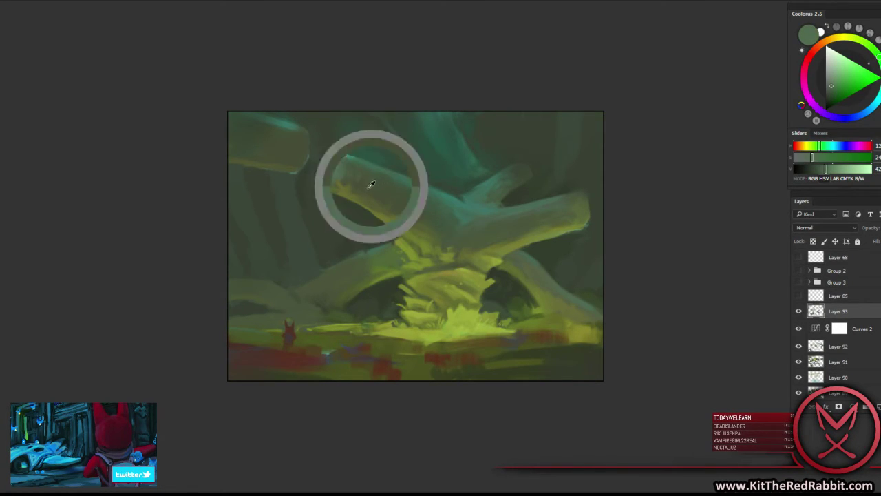
Deepen shadows beside the right trunk and in the upper-right and left background.
alt+click(507, 272)
alt+click(544, 264)
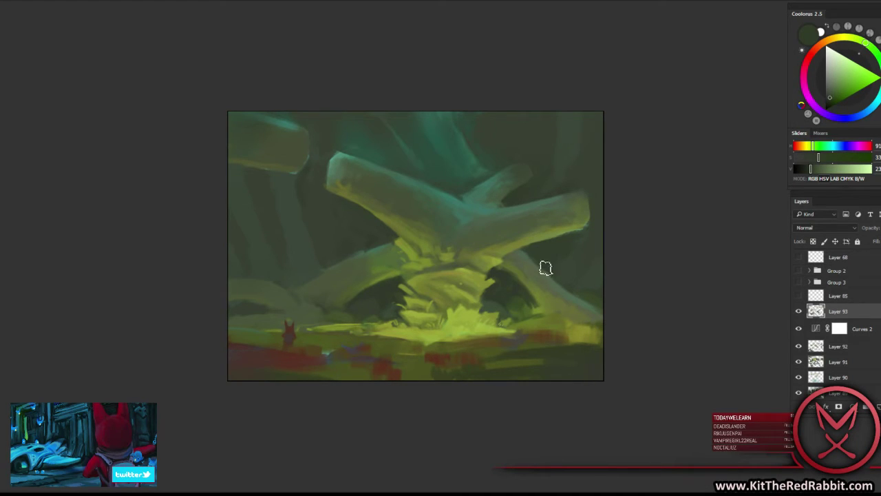
alt+click(530, 261)
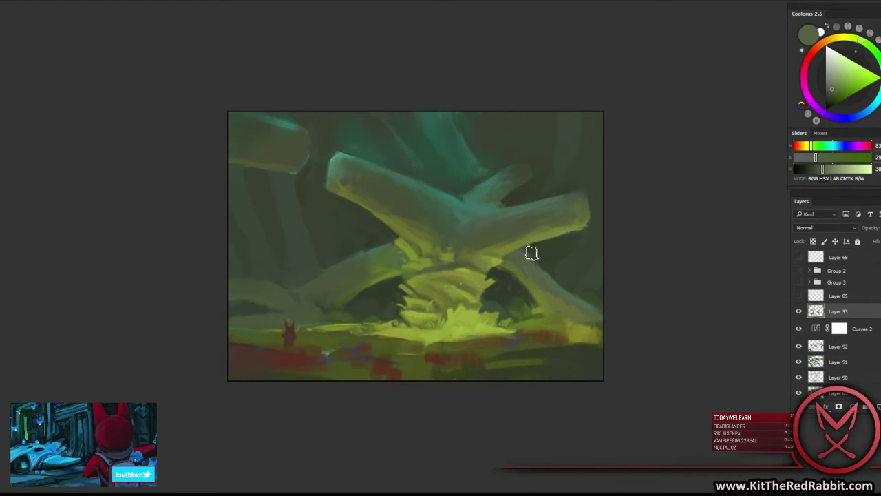
alt+click(551, 265)
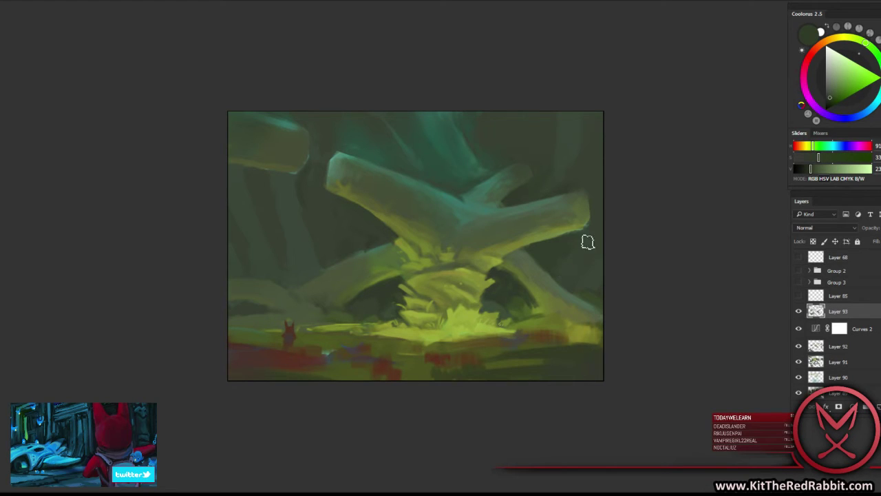
alt+click(553, 165)
alt+click(550, 134)
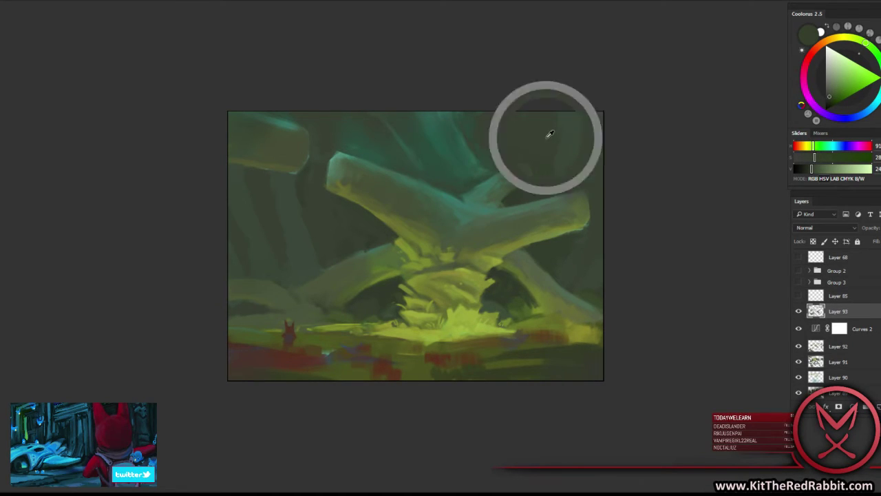
right_click(540, 185)
alt+click(527, 173)
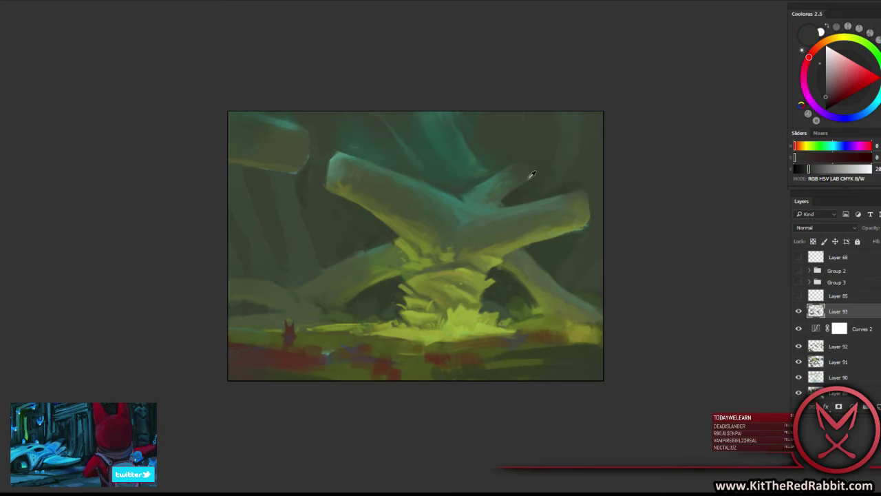
alt+click(556, 138)
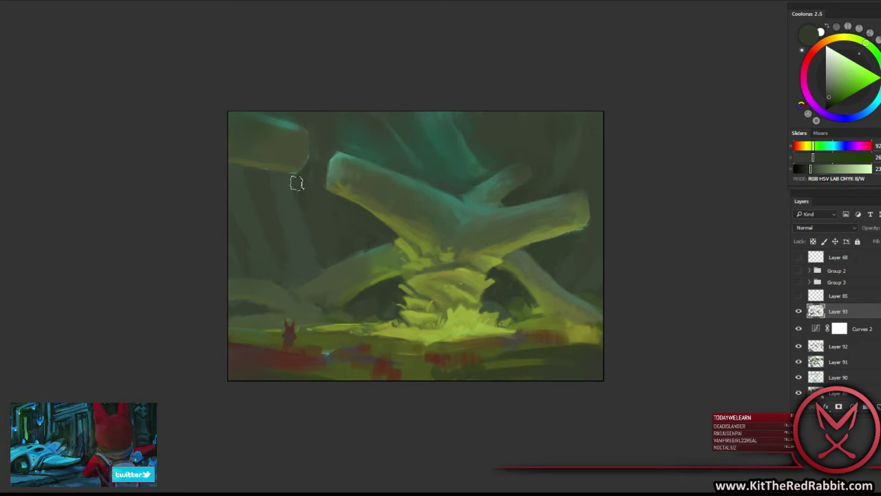
alt+click(324, 229)
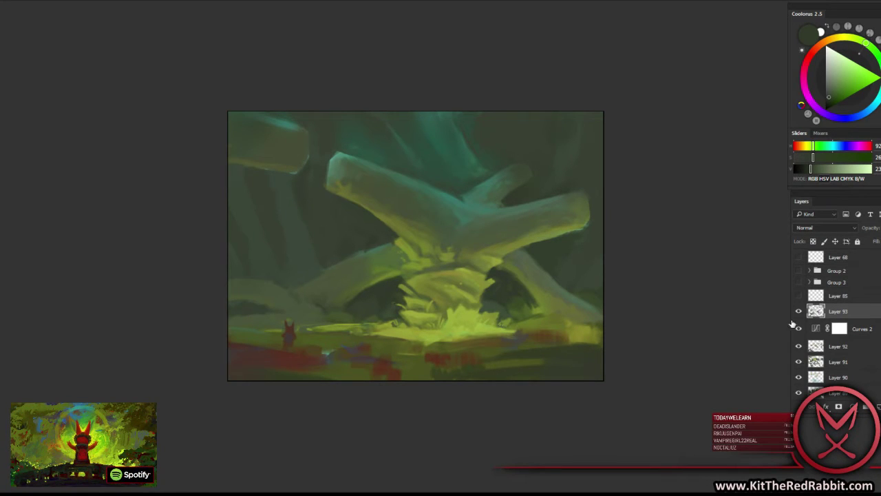
Toggle Layer 93 off and on to compare, pick an olive, and zoom in.
click(798, 311)
click(798, 311)
right_click(468, 259)
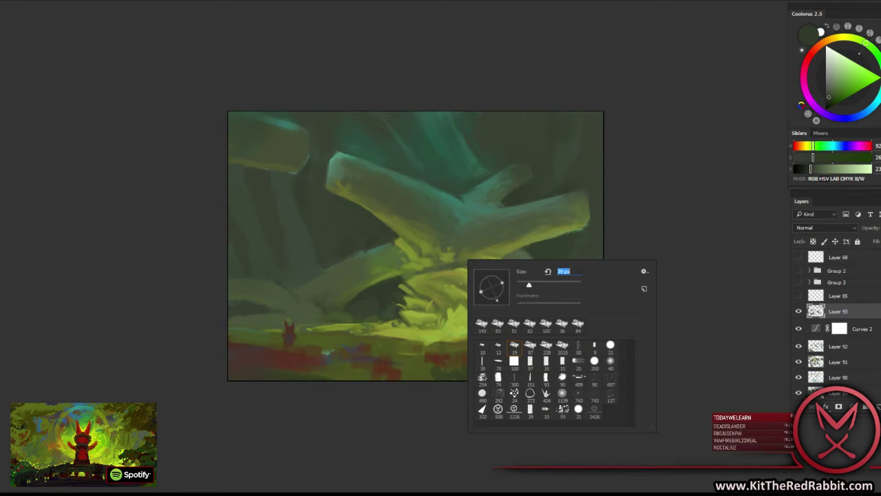
alt+click(450, 288)
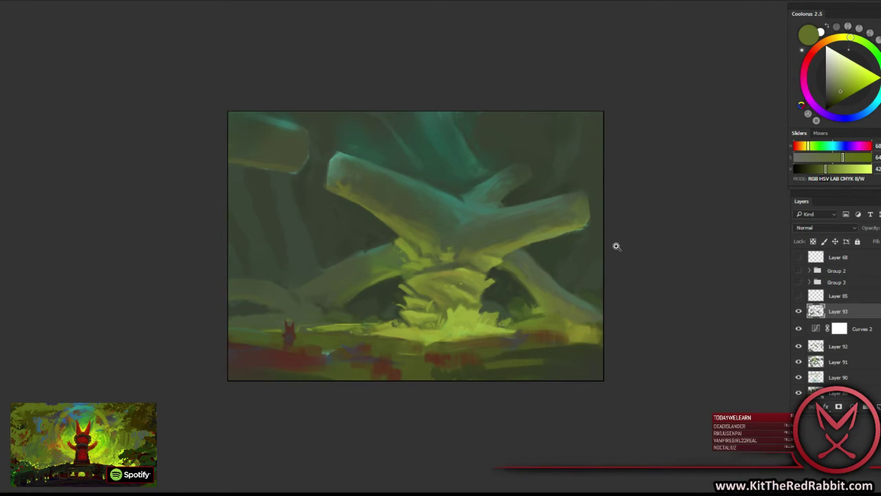
key(ctrl+plus)
Paint the ground and background with olive and dark greens sampled nearby.
right_click(422, 288)
alt+click(291, 397)
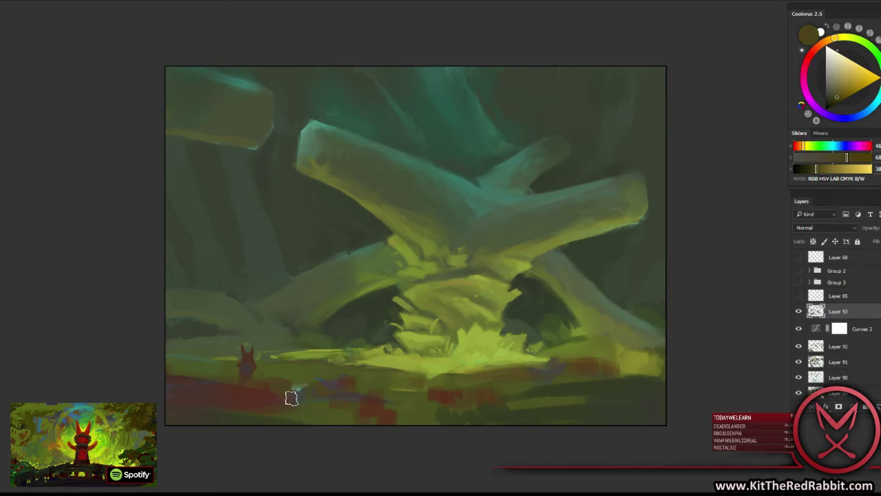
alt+click(296, 379)
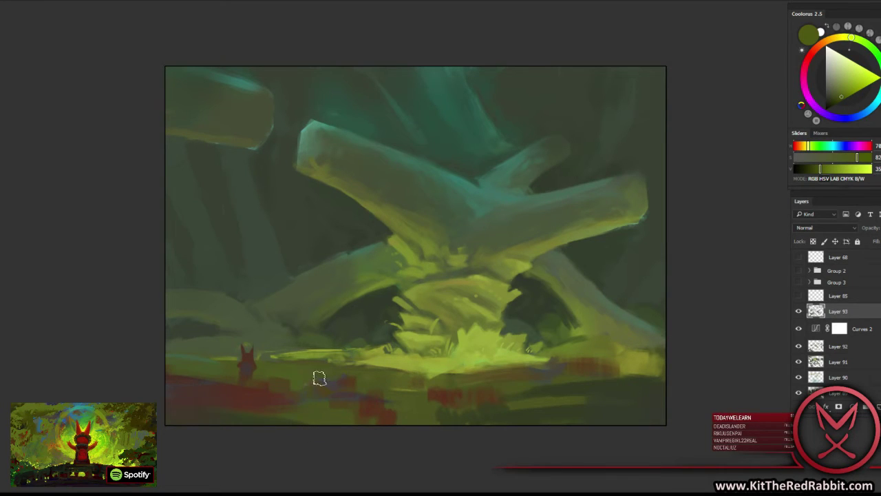
alt+click(361, 371)
alt+click(351, 243)
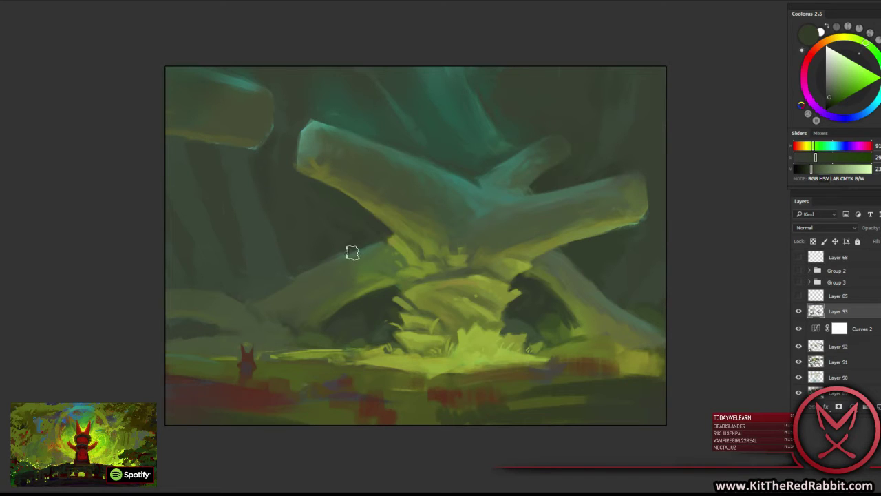
alt+click(387, 231)
alt+click(362, 234)
alt+click(358, 237)
Set the brush to 37 px and paint olive strokes around the central arch.
drag(530, 279, 551, 282)
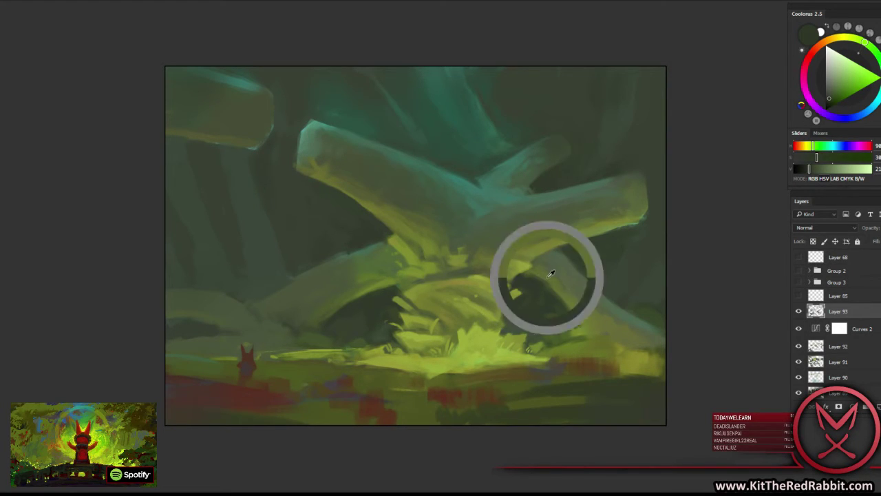
alt+click(556, 294)
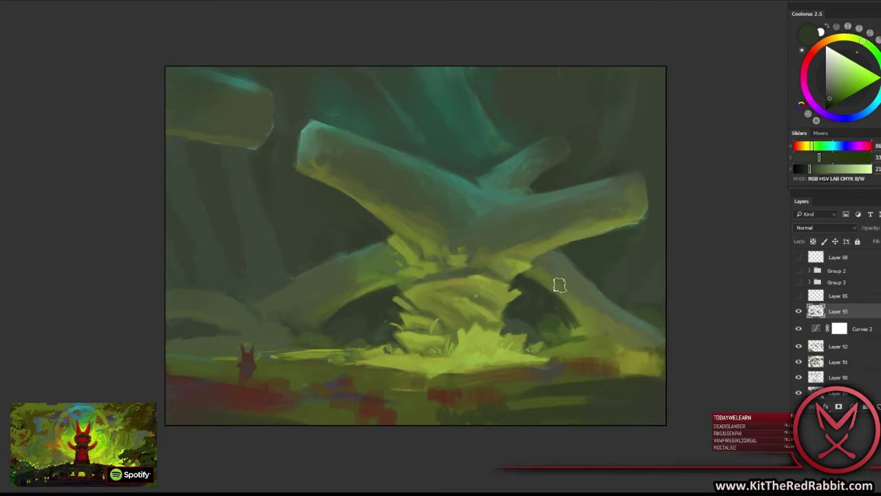
alt+click(551, 280)
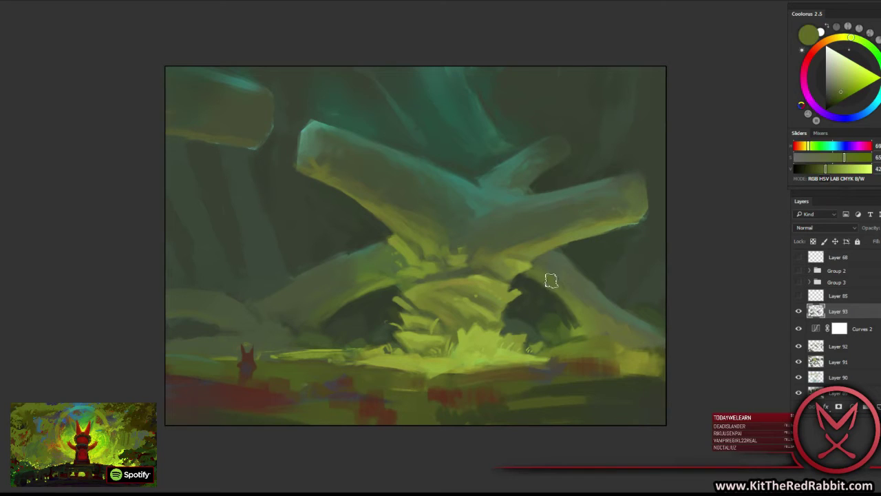
right_click(486, 275)
key(Return)
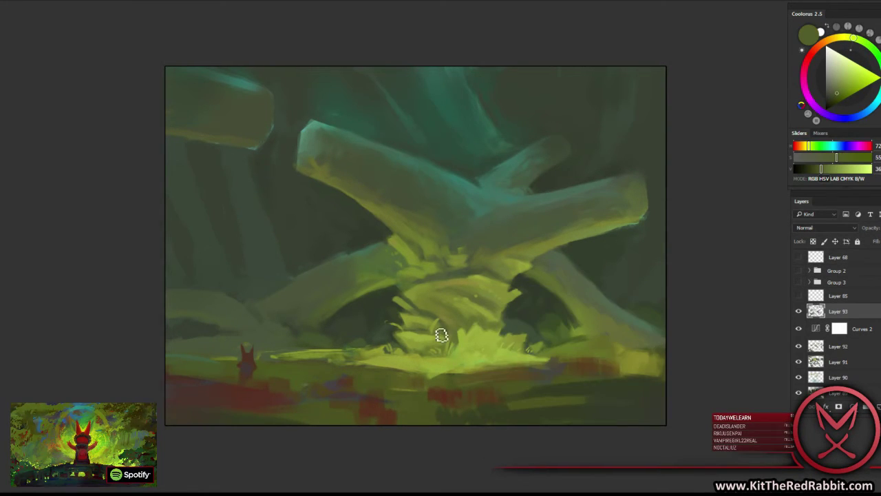
drag(445, 334, 448, 328)
Brighten the trunk junction with a saturated yellow-green sampled from the lit grass.
alt+click(422, 323)
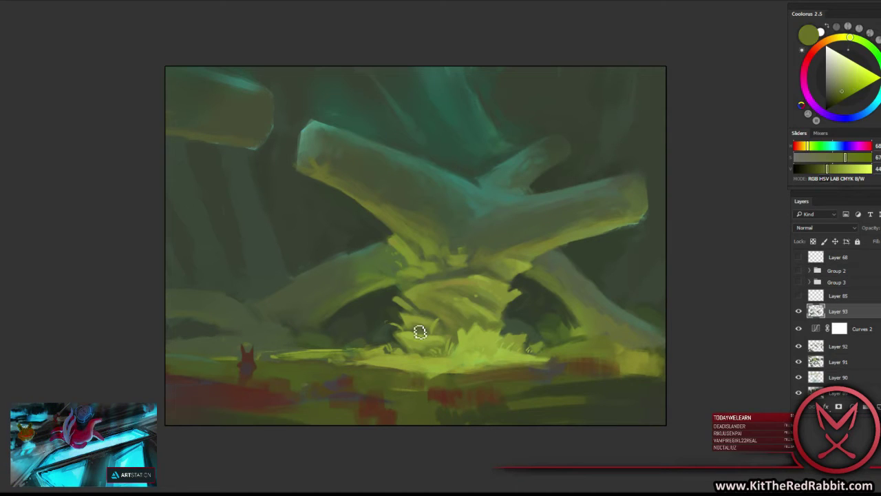
alt+click(406, 247)
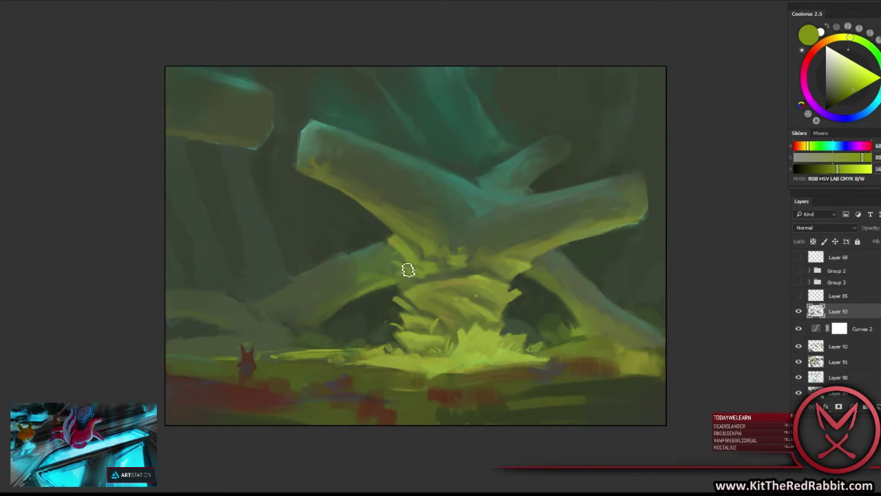
alt+click(391, 264)
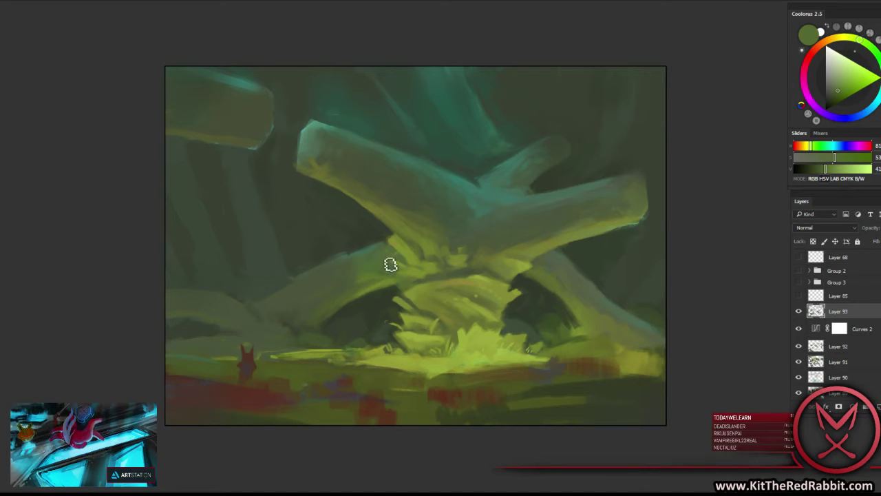
alt+click(426, 276)
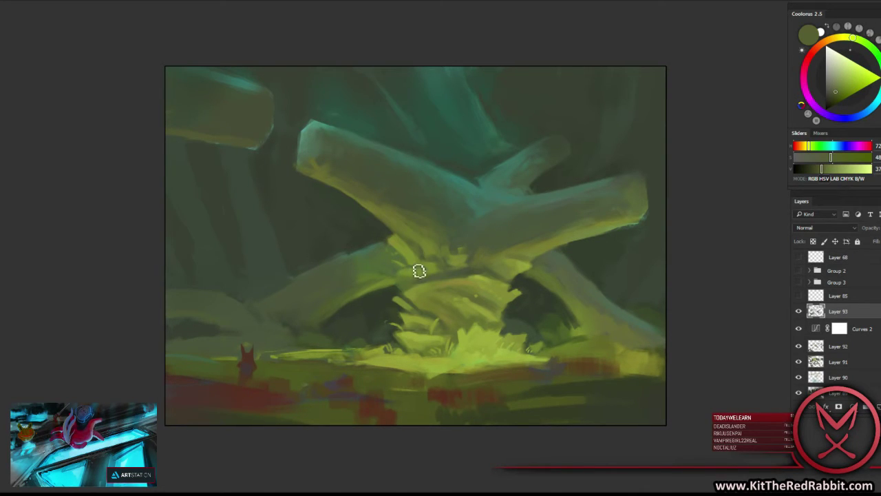
alt+click(418, 272)
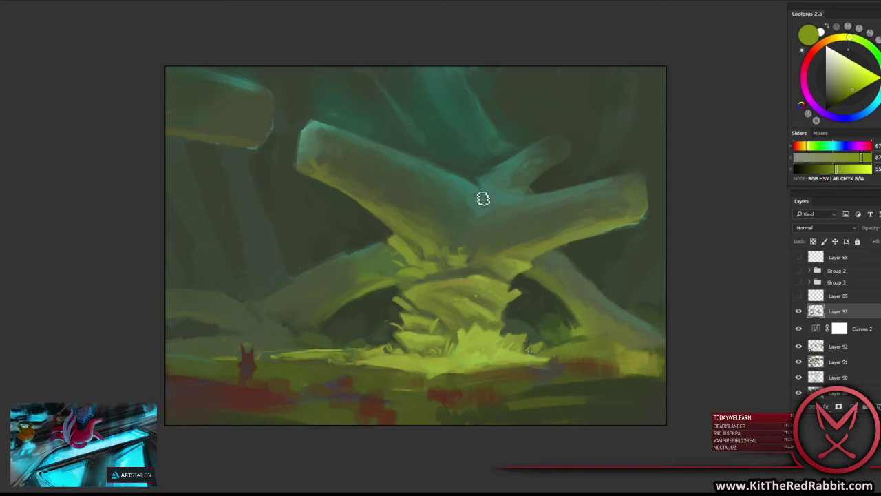
alt+click(400, 257)
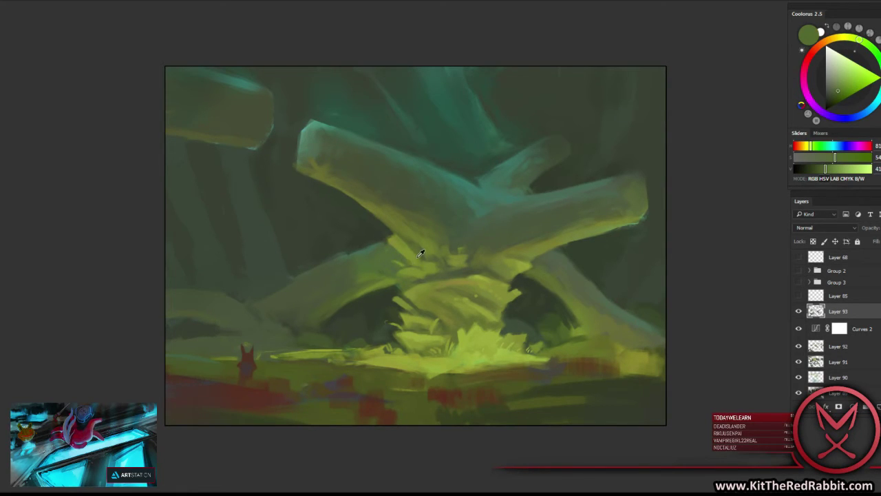
alt+click(420, 254)
Paint grass blades on the mound, alternating bright yellow-green and dark olive.
alt+click(406, 257)
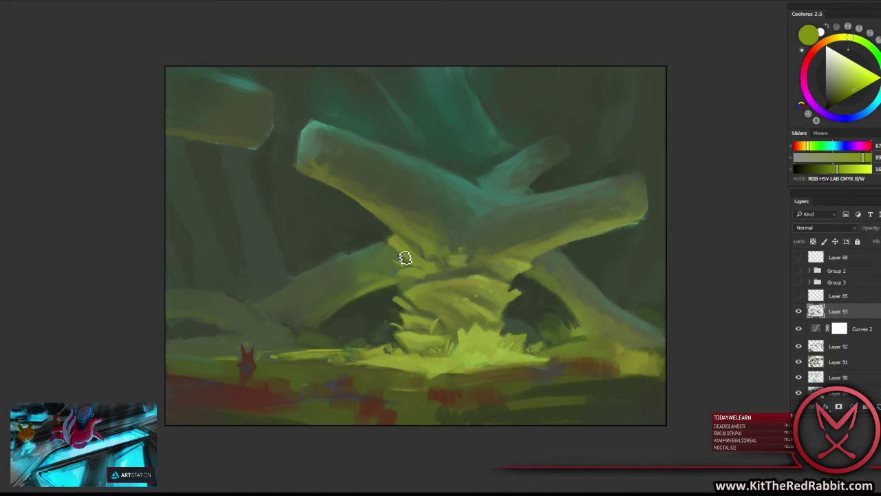
alt+click(396, 249)
alt+click(390, 258)
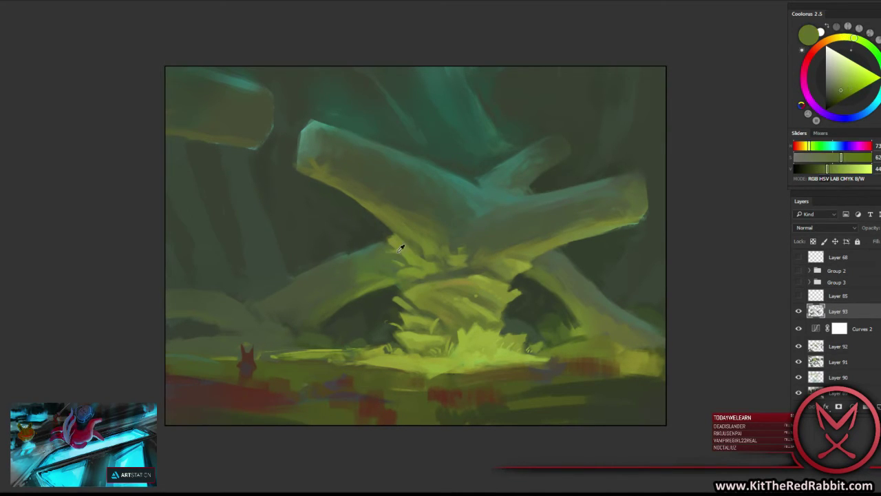
alt+click(406, 257)
alt+click(389, 240)
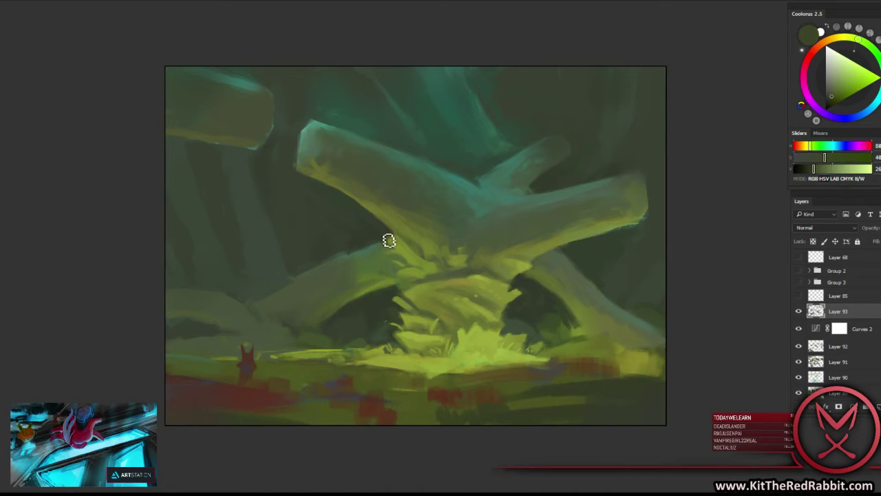
alt+click(405, 242)
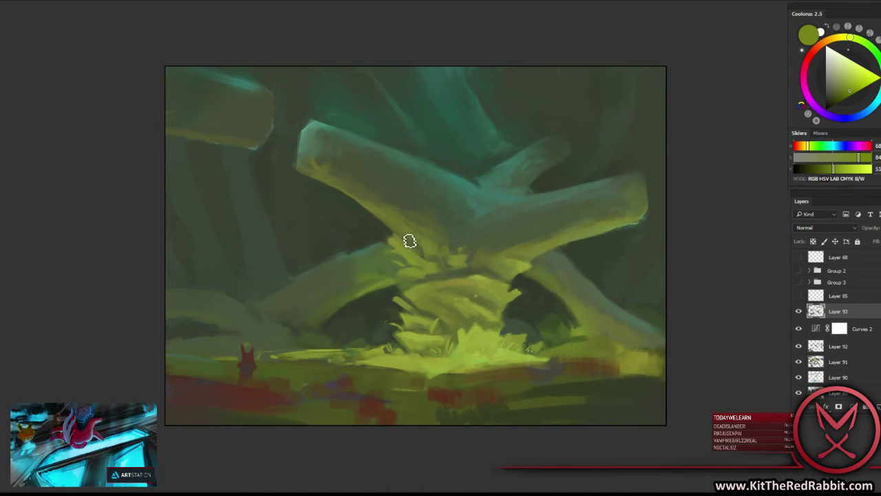
alt+click(411, 238)
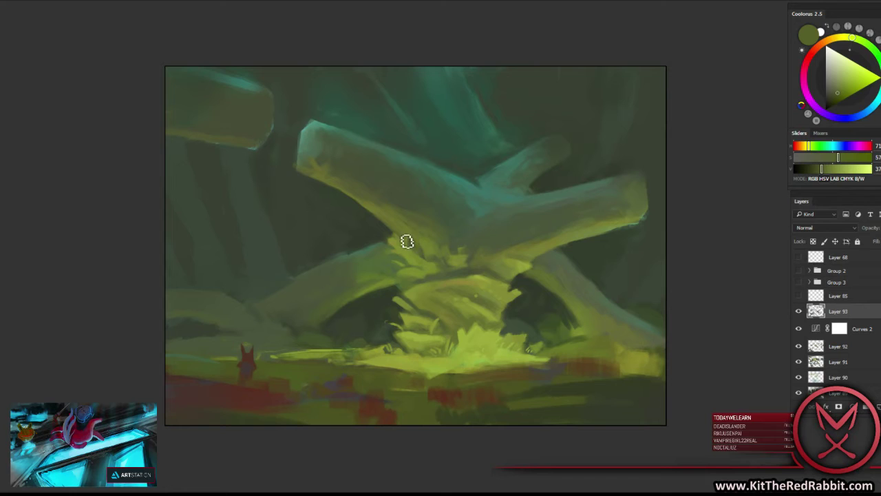
alt+click(412, 248)
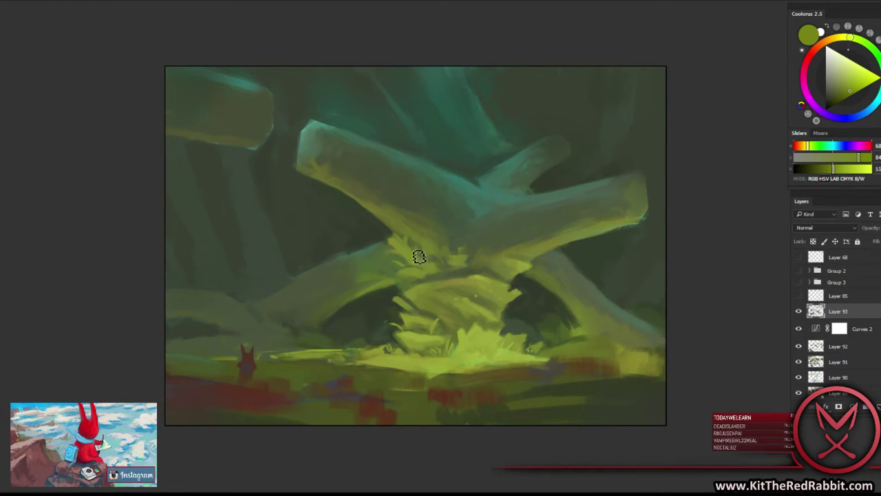
Add darker shadow blades on the mound with deep greens sampled from it.
alt+click(423, 273)
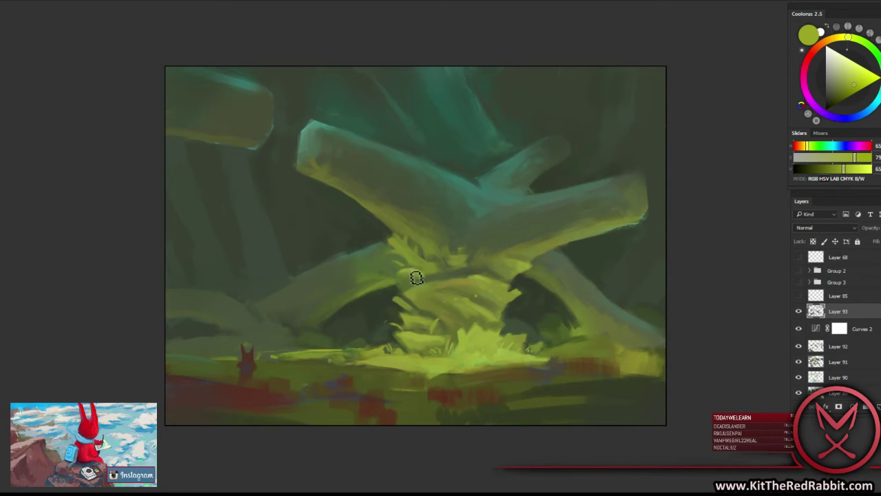
alt+click(417, 276)
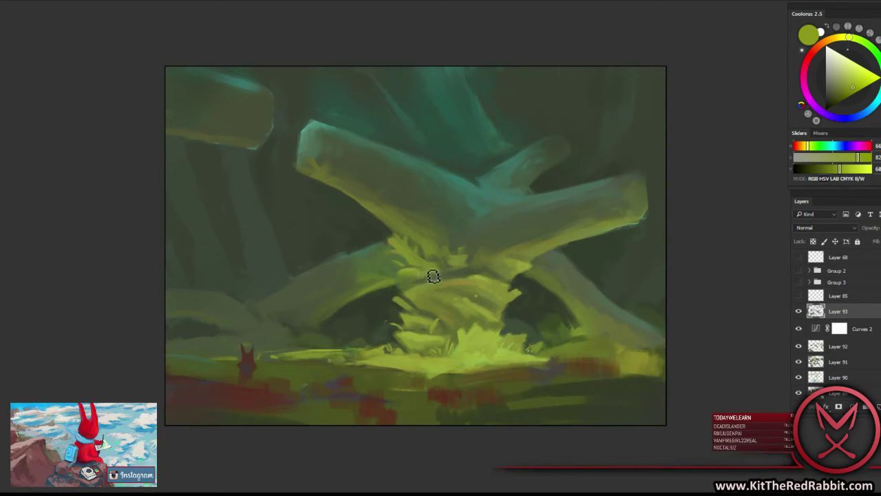
alt+click(398, 269)
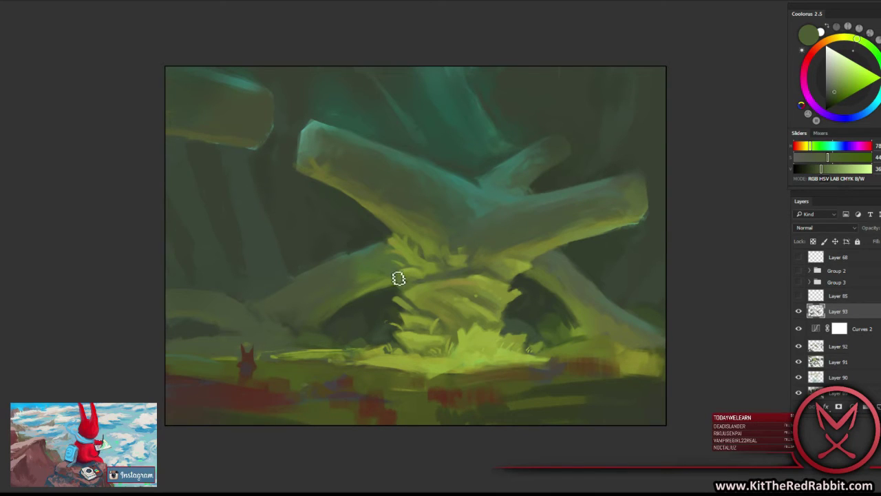
alt+click(398, 274)
right_click(427, 282)
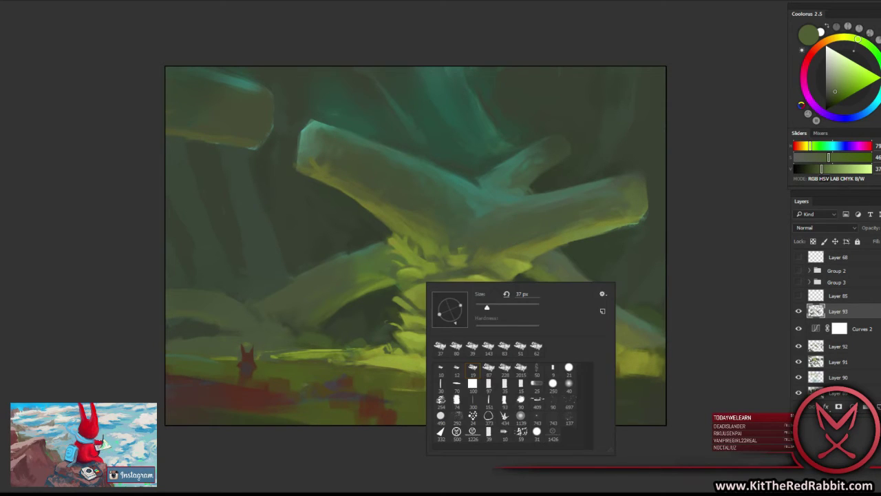
alt+click(391, 256)
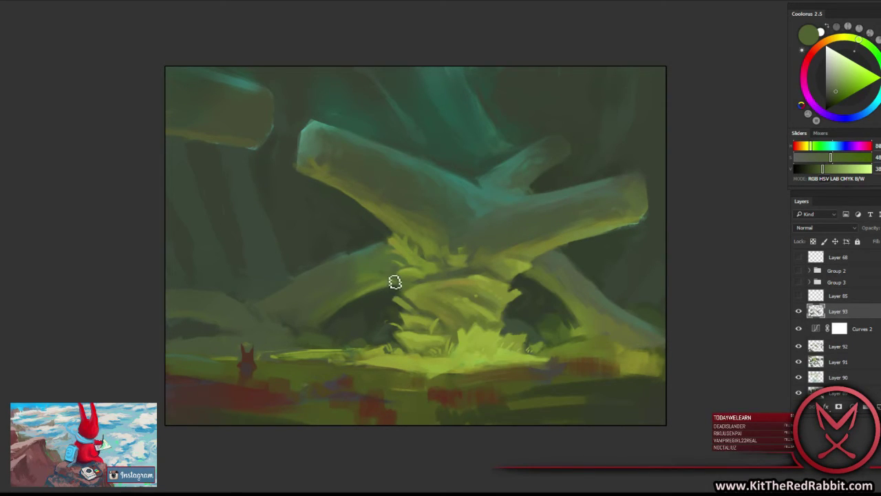
alt+click(396, 276)
alt+click(411, 292)
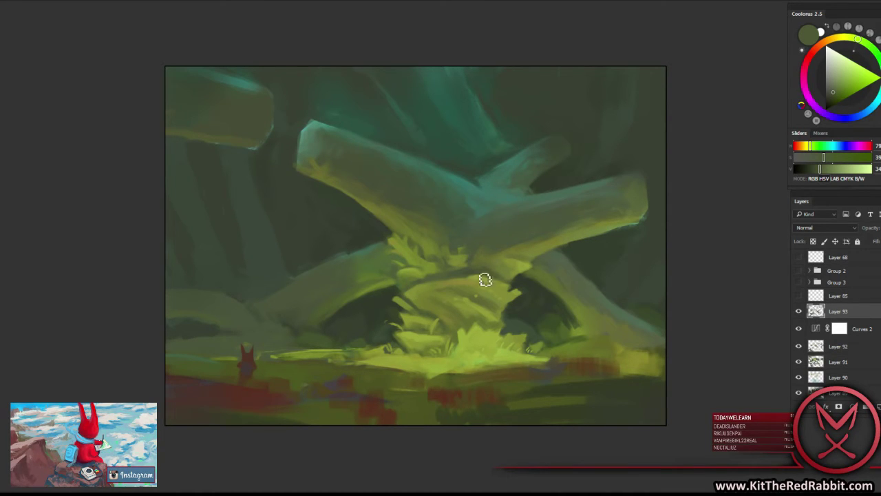
Try a pale highlight stroke on the lower grass, then undo it.
alt+click(413, 302)
alt+click(431, 311)
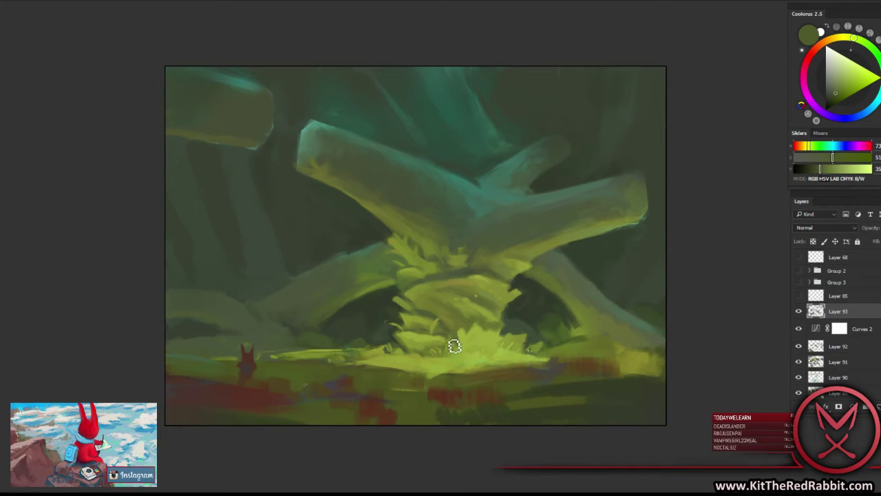
alt+click(435, 348)
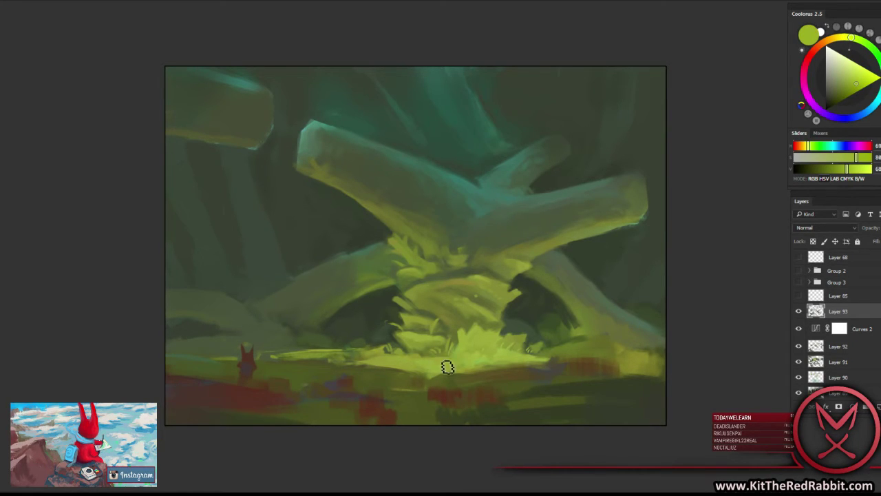
click(859, 72)
drag(406, 360, 429, 362)
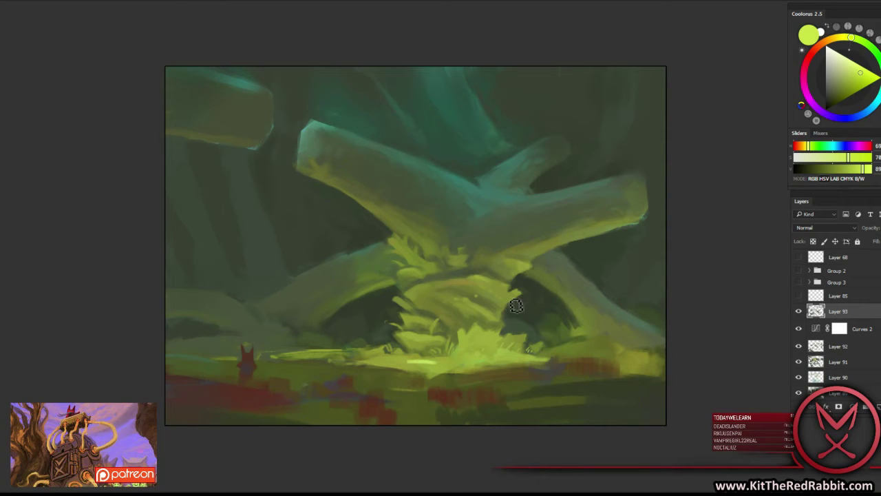
key(ctrl+z)
Paint dark green grass tufts along the mound's right side.
alt+click(430, 313)
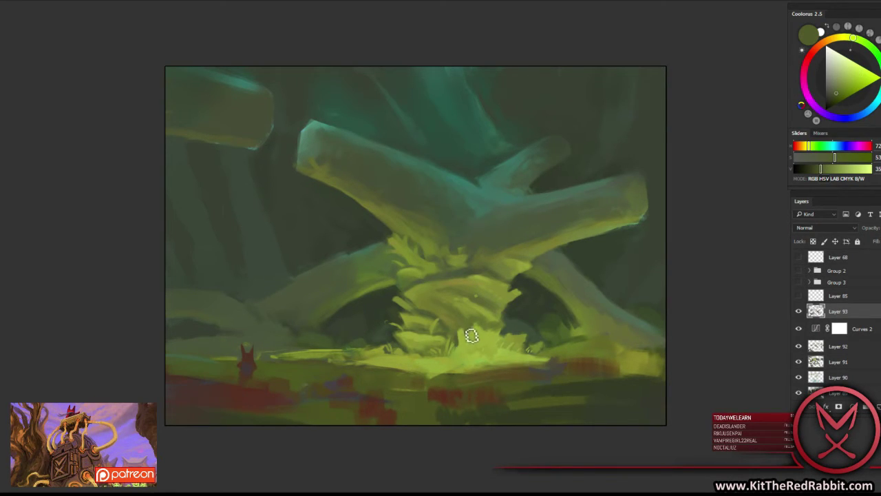
alt+click(471, 331)
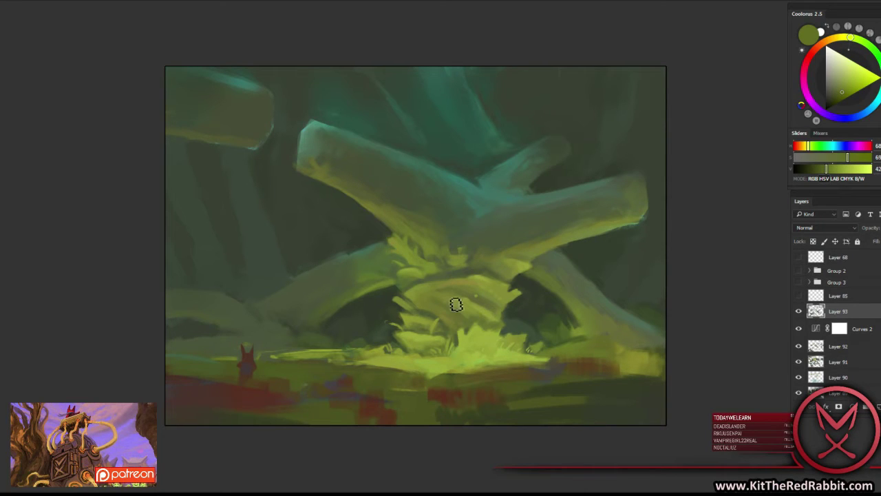
alt+click(493, 331)
alt+click(516, 329)
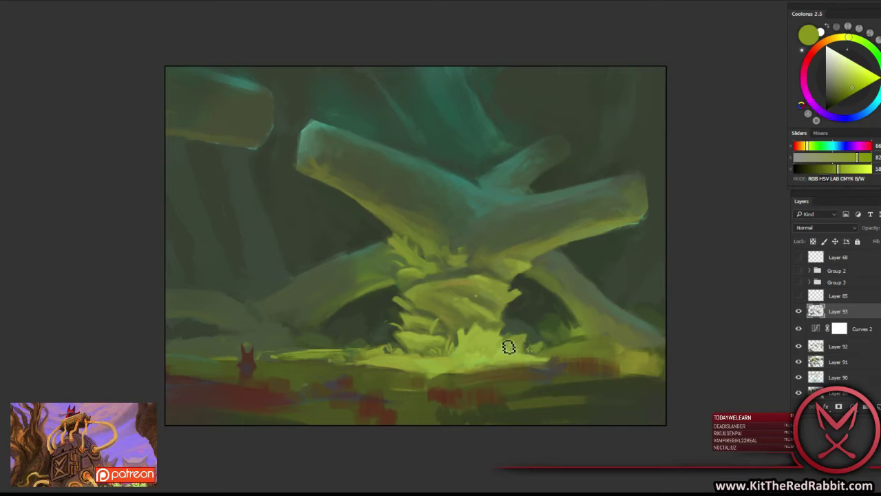
alt+click(529, 339)
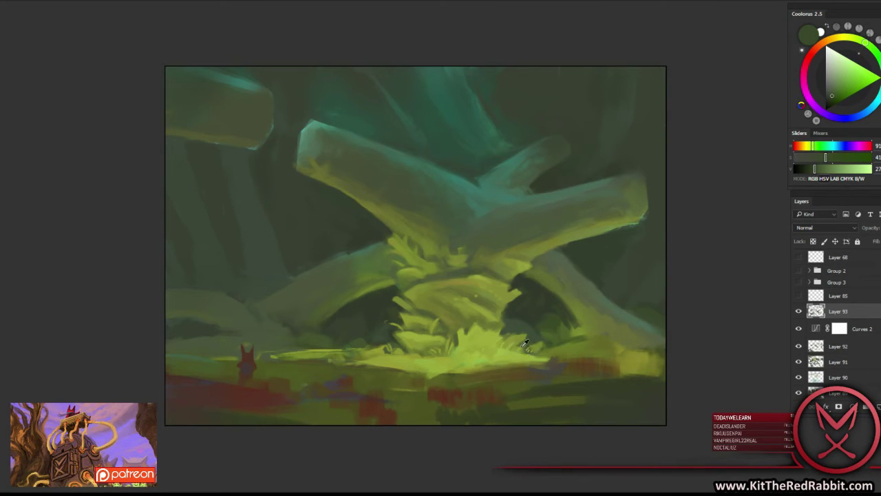
alt+click(525, 342)
alt+click(521, 352)
drag(523, 350, 535, 340)
Refine the lit grass at the mound's foot with small yellow-green and olive touches.
alt+click(360, 358)
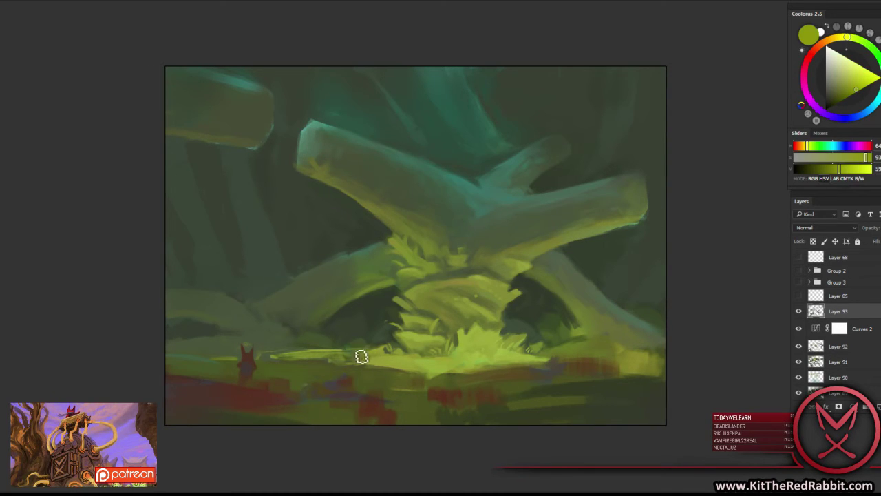
alt+click(351, 350)
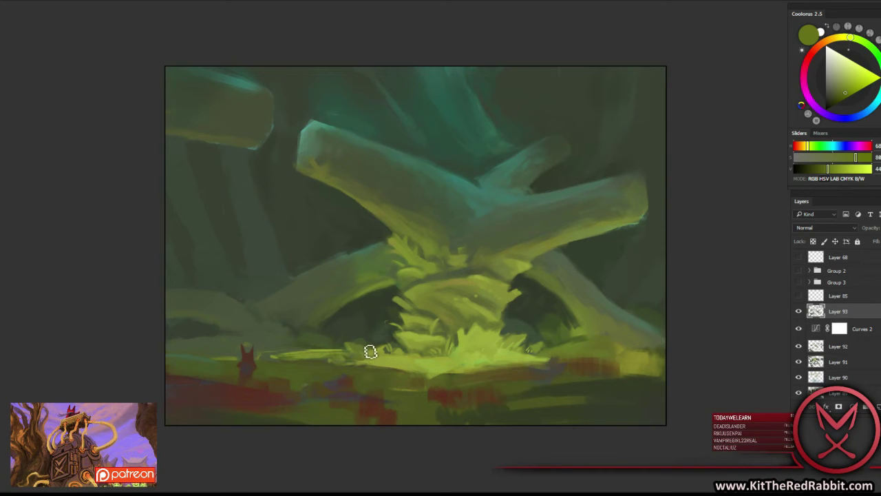
alt+click(371, 351)
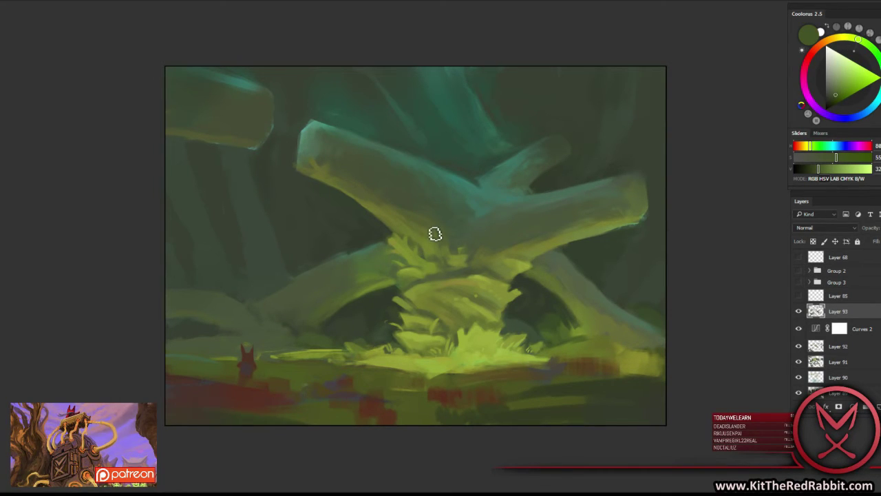
alt+click(359, 348)
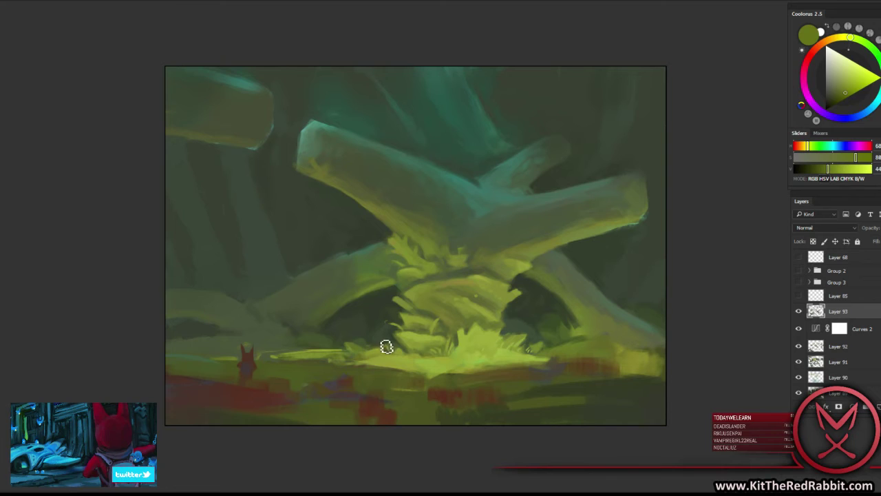
alt+click(380, 343)
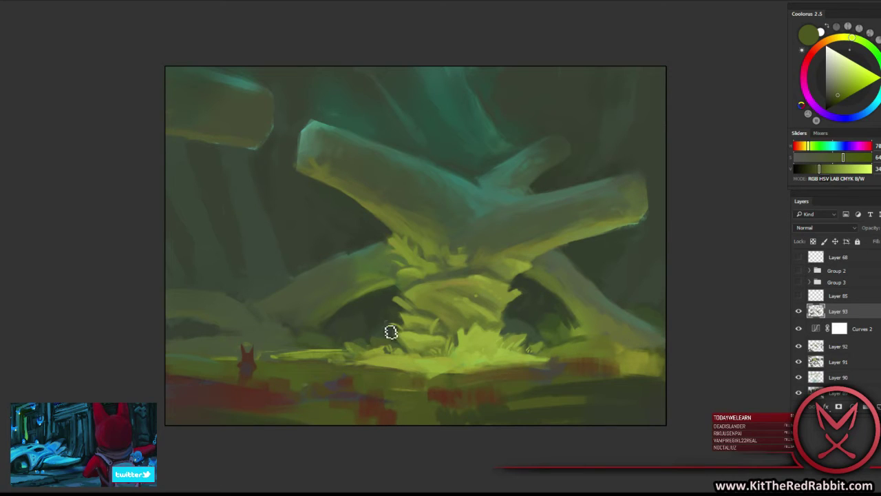
alt+click(384, 344)
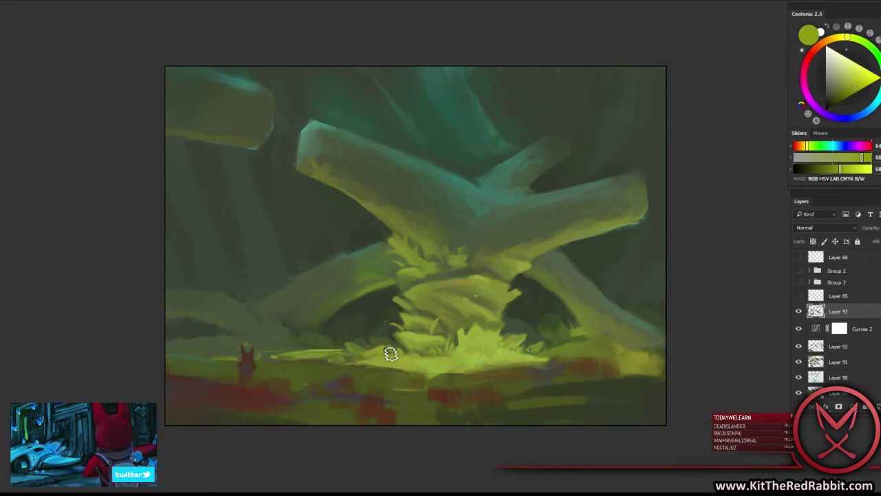
alt+click(382, 351)
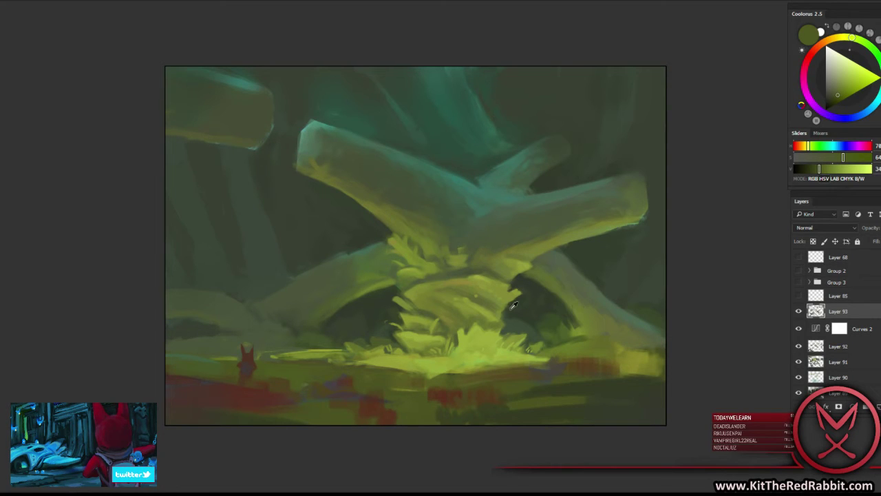
Deepen the shadow on the mound's right side with dark and saturated greens.
alt+click(541, 339)
alt+click(520, 321)
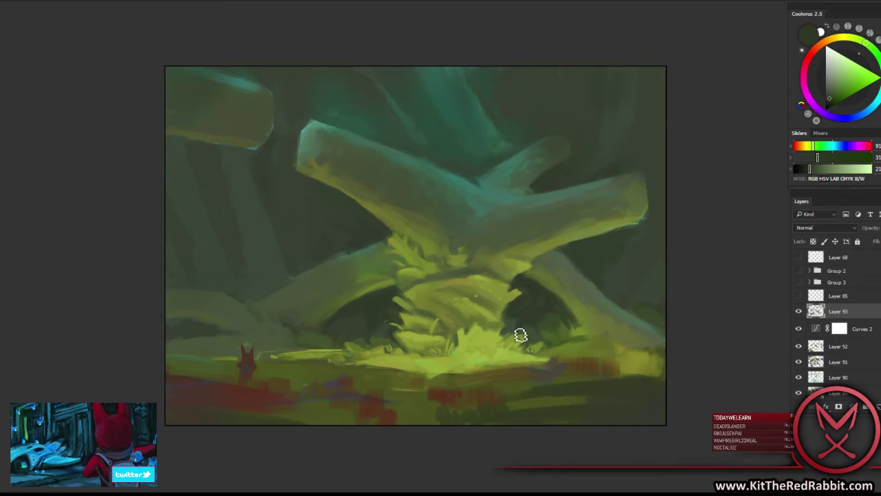
alt+click(536, 330)
alt+click(522, 327)
alt+click(554, 323)
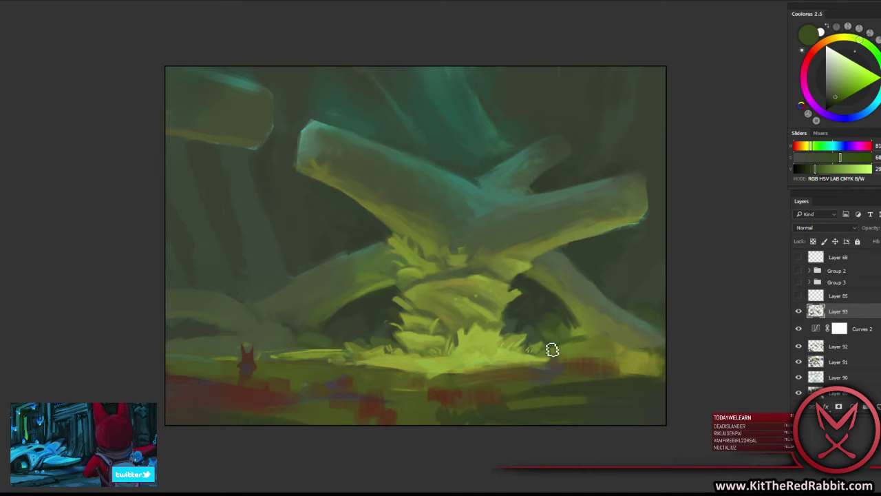
alt+click(551, 340)
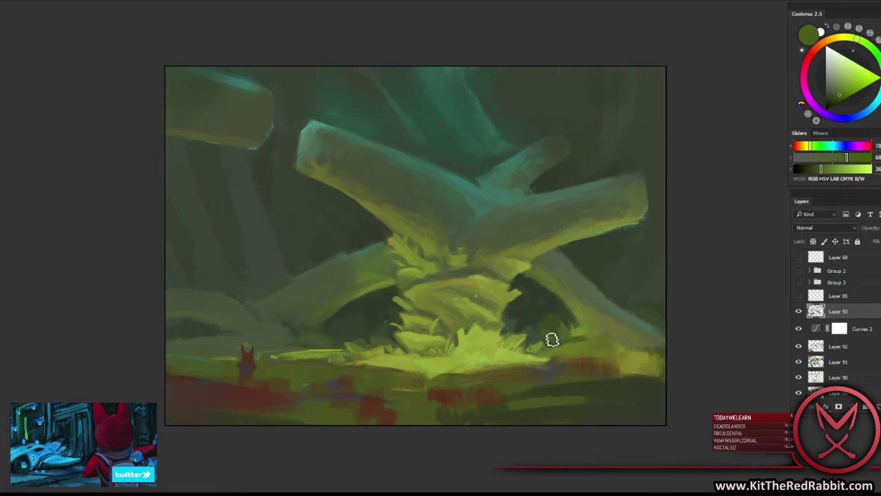
alt+click(524, 298)
alt+click(510, 310)
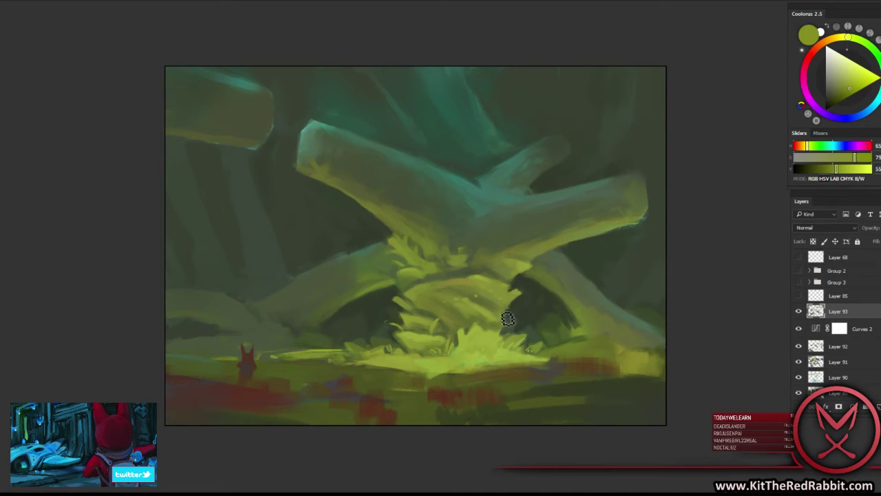
alt+click(529, 299)
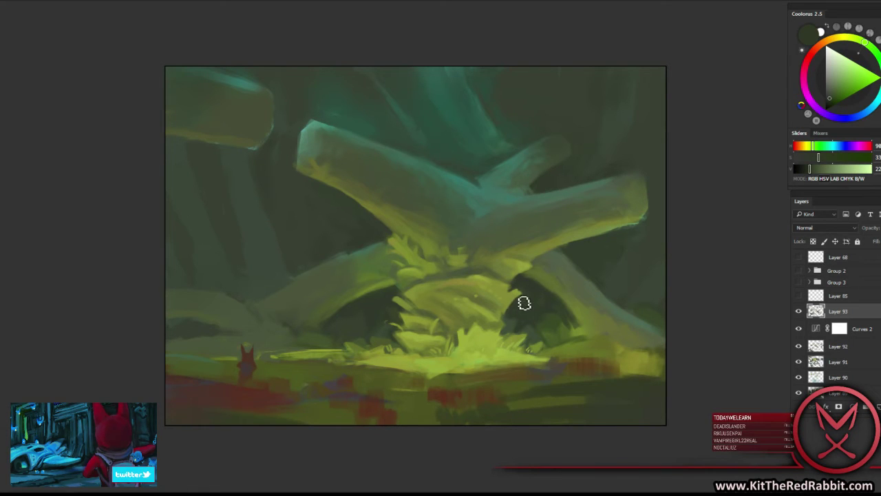
Model the middle of the mound with olive greens sampled nearby.
alt+click(488, 324)
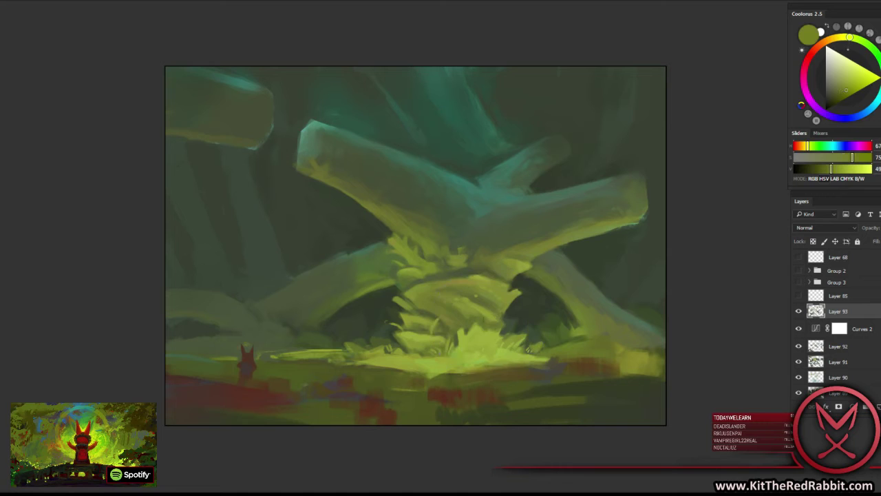
alt+click(495, 320)
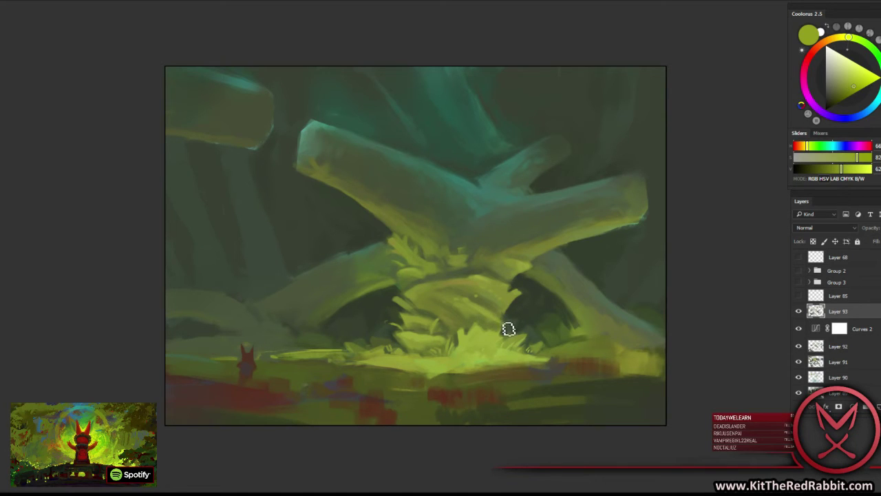
alt+click(491, 323)
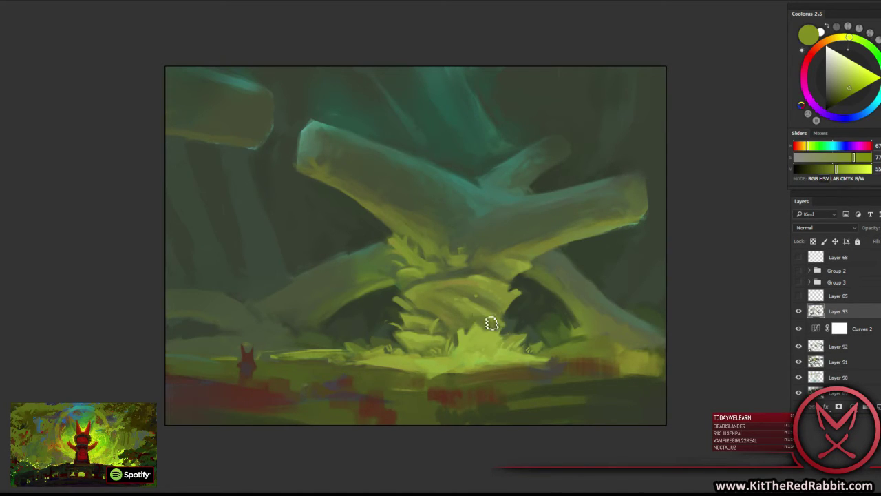
alt+click(482, 321)
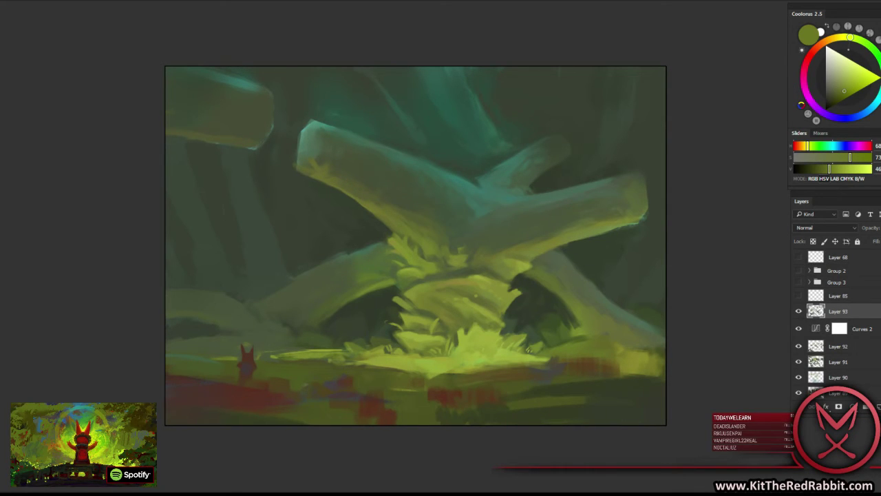
alt+click(470, 278)
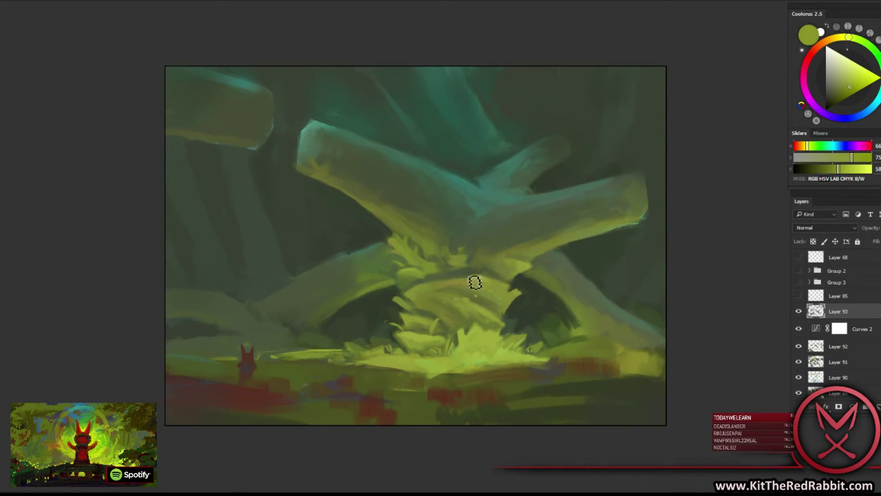
alt+click(481, 276)
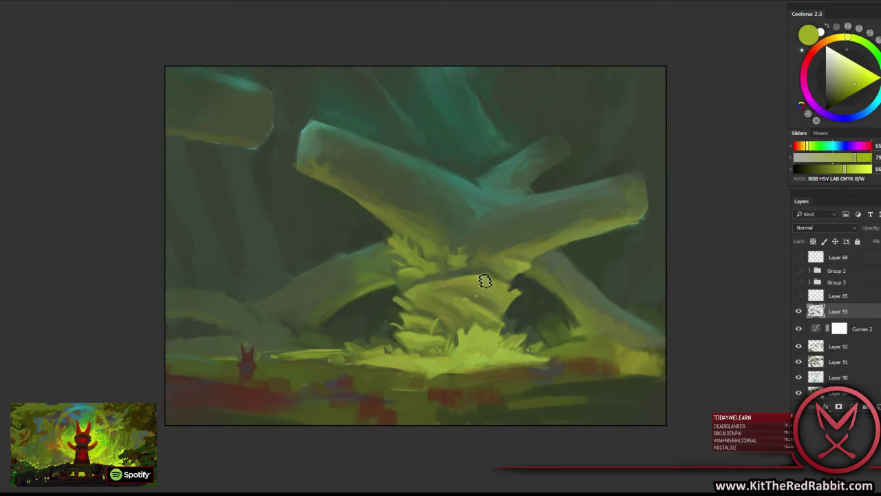
Paint olive strokes on the upper mound where it meets the crossed trunks.
alt+click(426, 287)
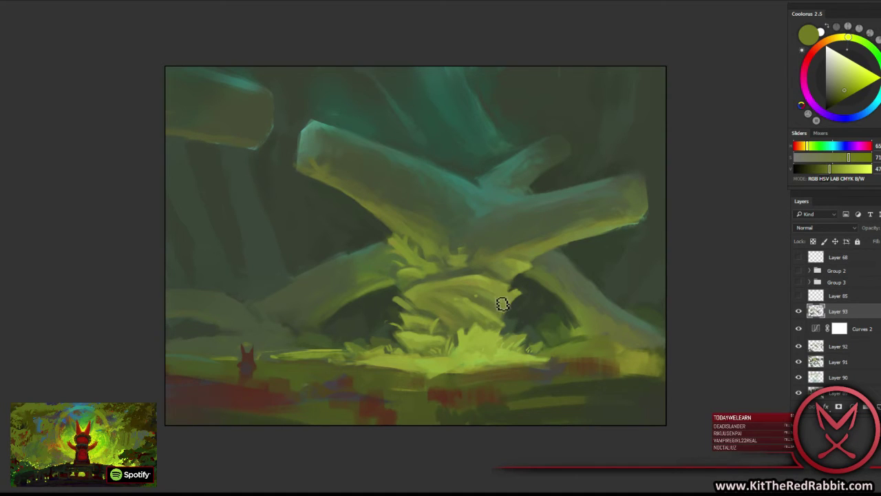
alt+click(490, 276)
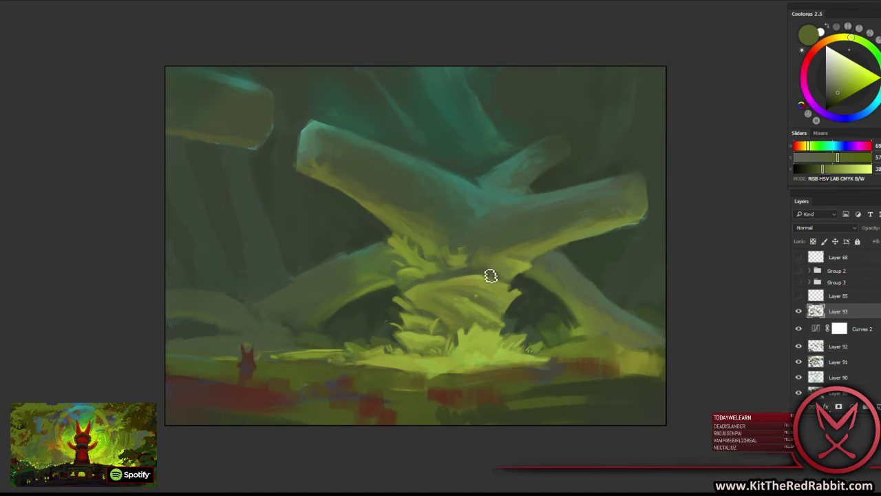
alt+click(497, 275)
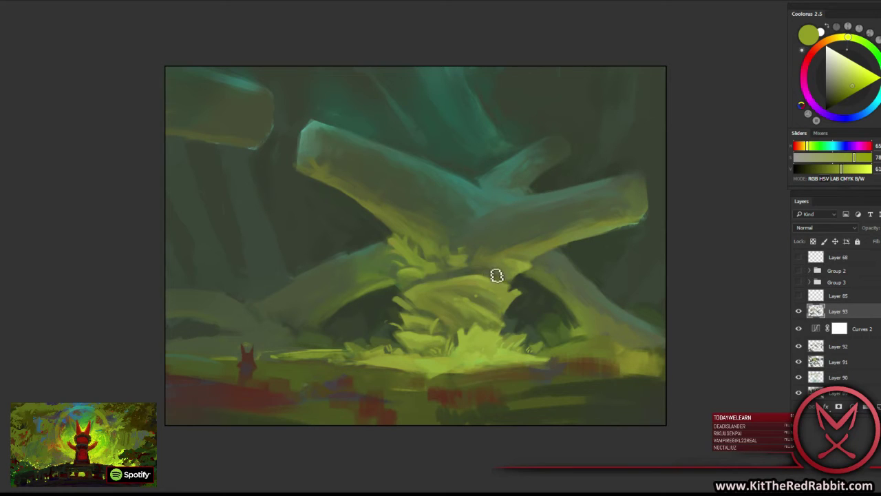
alt+click(494, 280)
alt+click(487, 277)
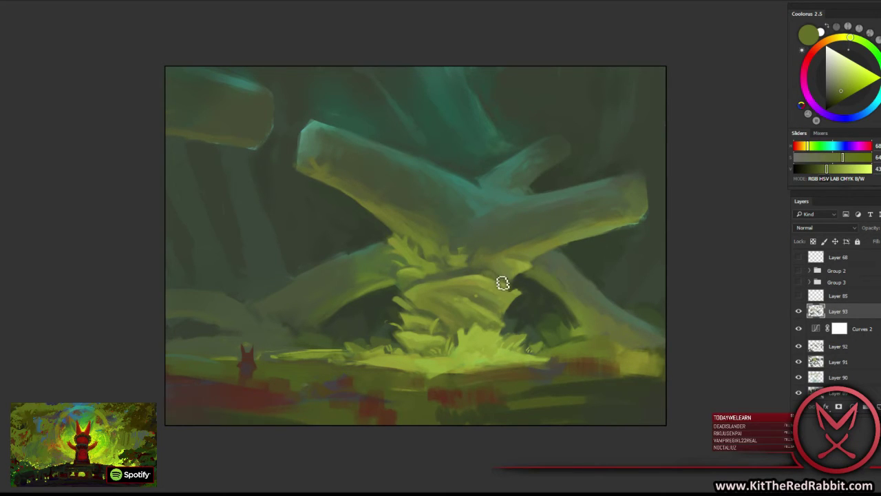
Sample several darker and brighter olive tones from the top of the grassy mound.
alt+click(475, 267)
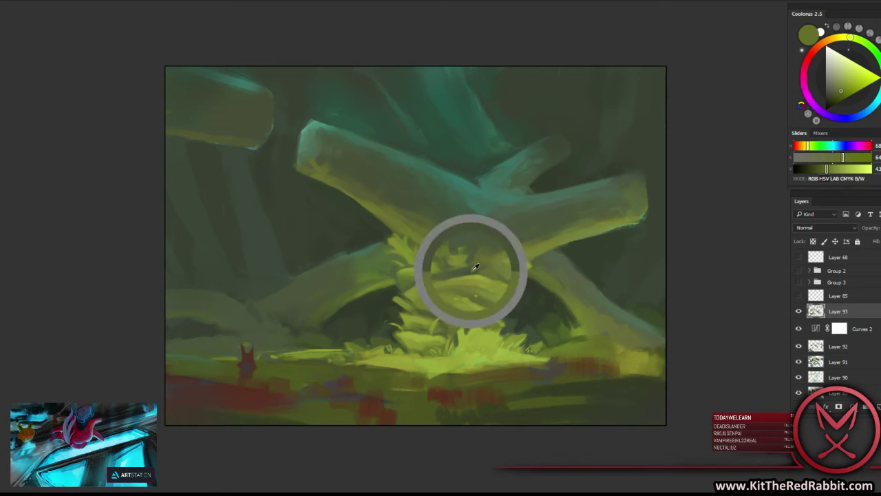
drag(475, 267, 479, 278)
alt+click(485, 277)
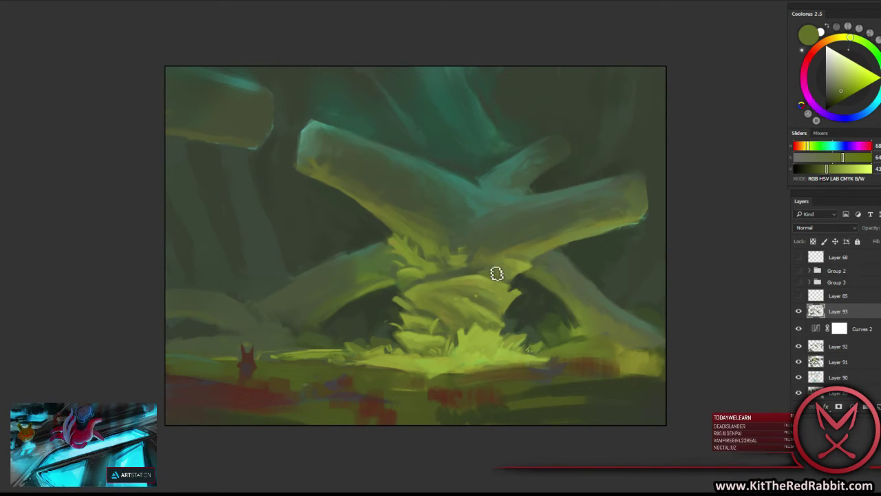
alt+click(482, 267)
alt+click(484, 278)
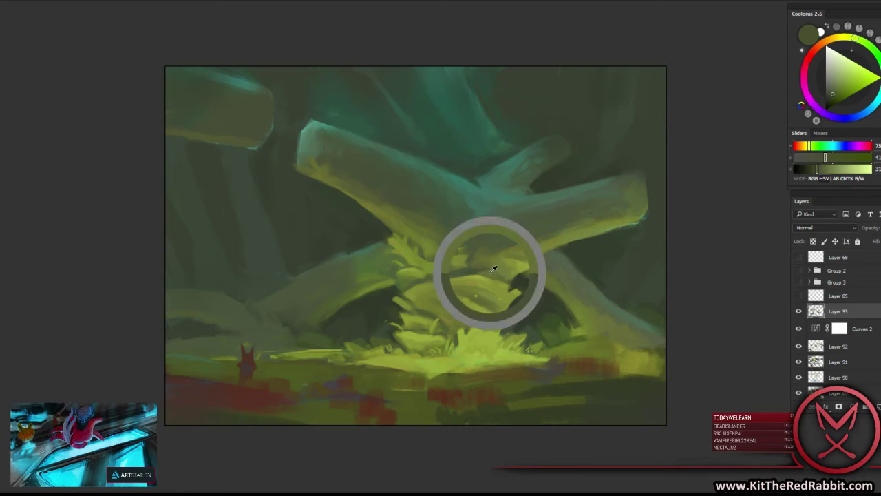
alt+click(501, 277)
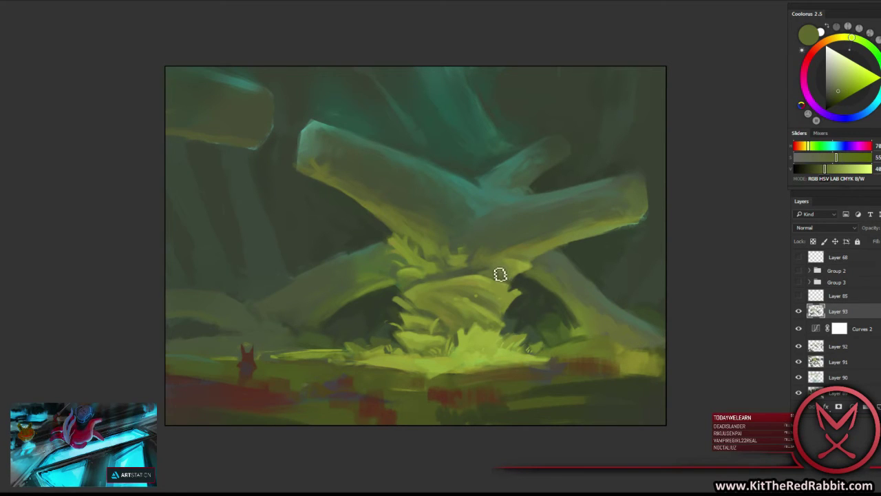
alt+click(507, 275)
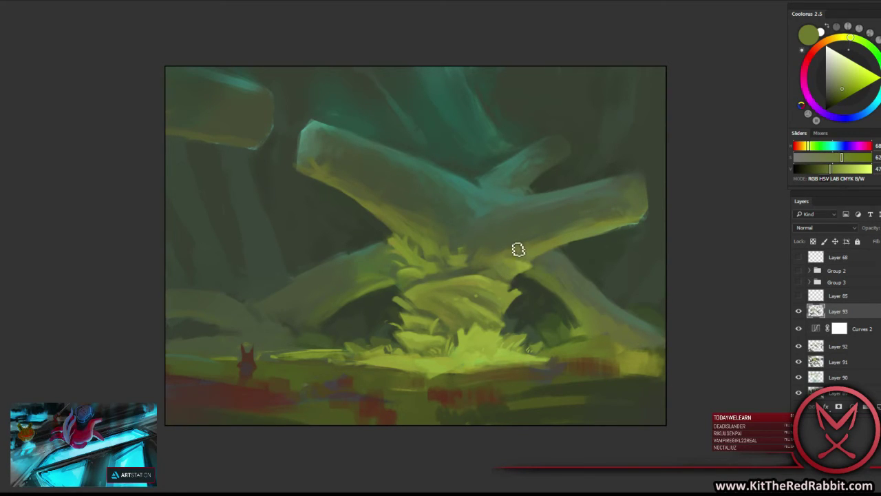
Pick a lighter yellow-green and paint a light stroke on the mound's upper left.
alt+click(423, 254)
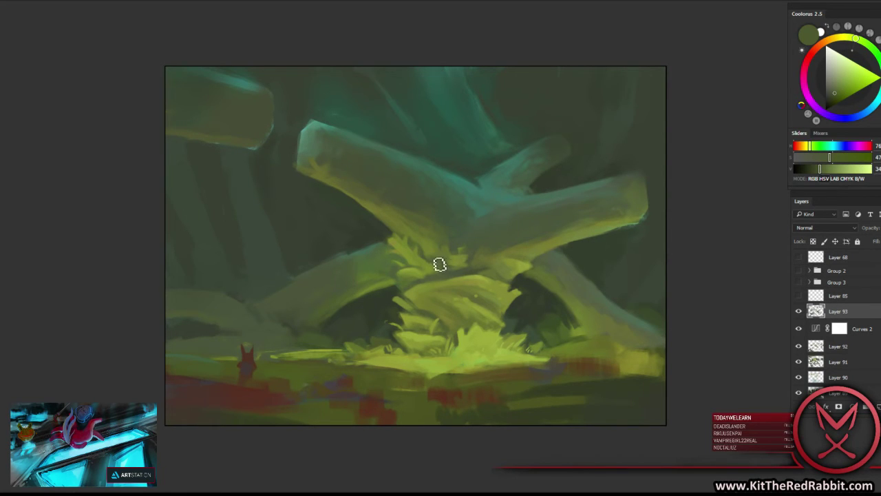
alt+click(430, 264)
alt+click(436, 273)
alt+click(433, 277)
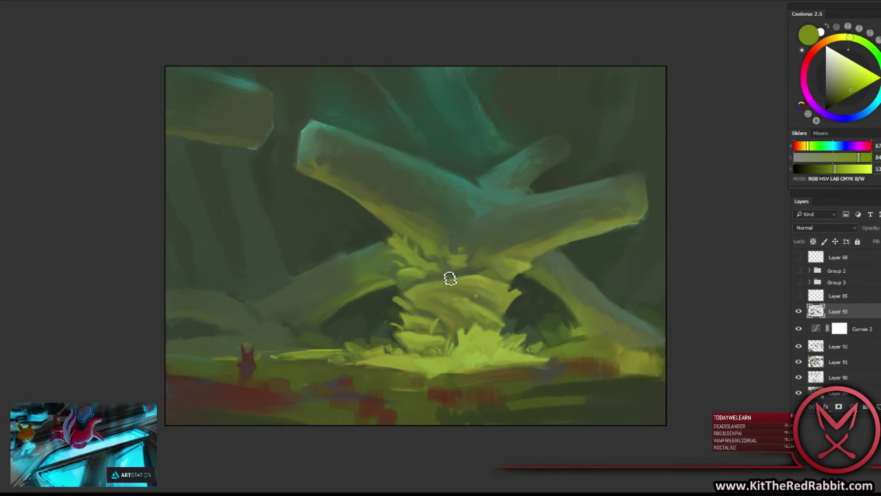
alt+click(409, 272)
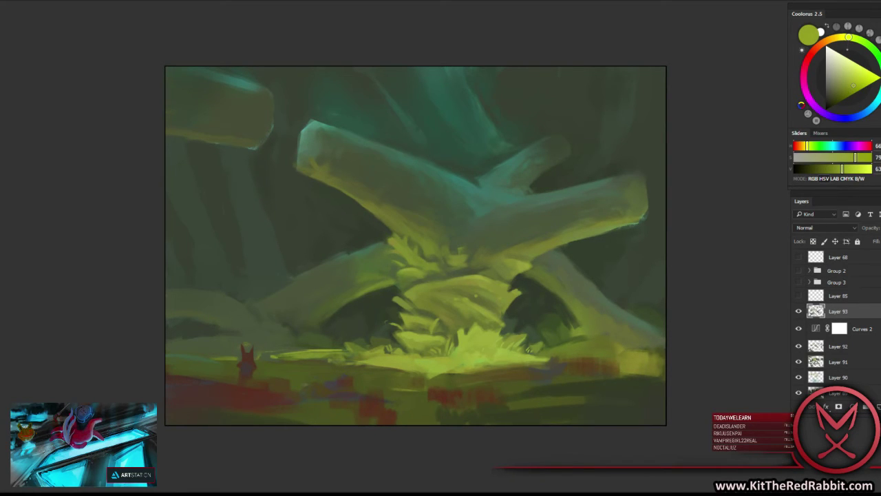
click(860, 83)
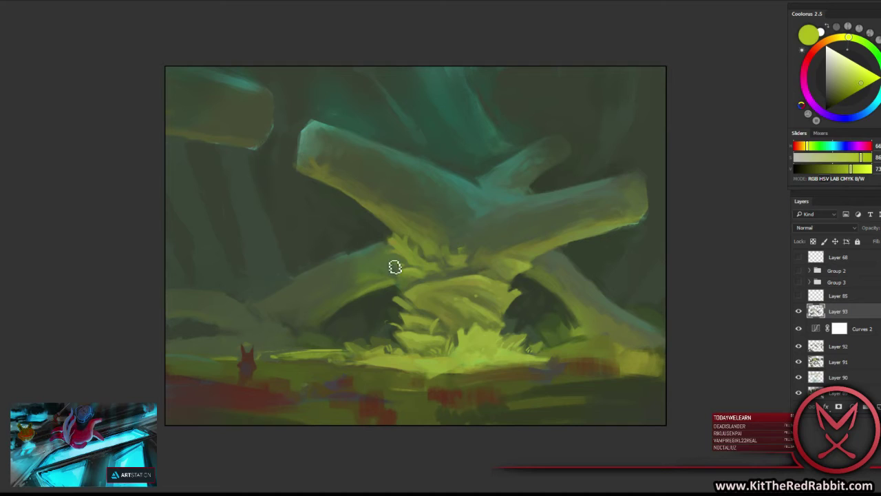
drag(394, 267, 423, 277)
Check the painting's values in grayscale and sample greens from the lower mound.
alt+click(437, 287)
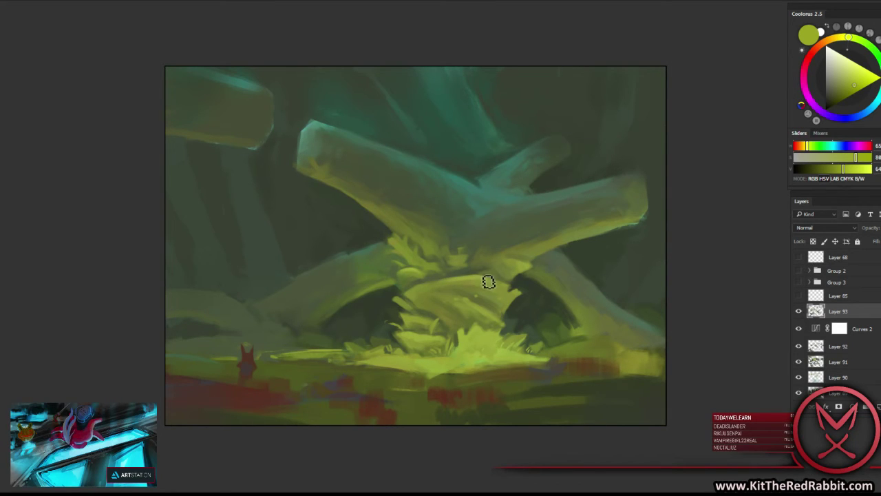
key(ctrl+y)
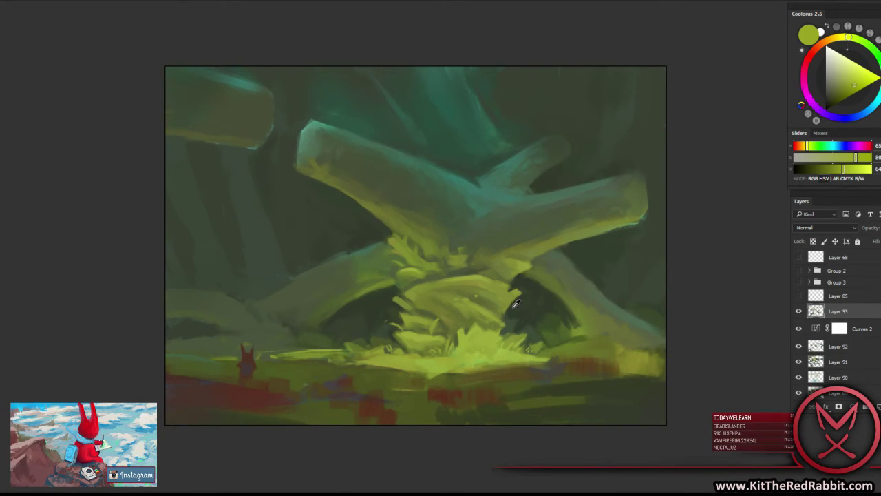
alt+click(503, 307)
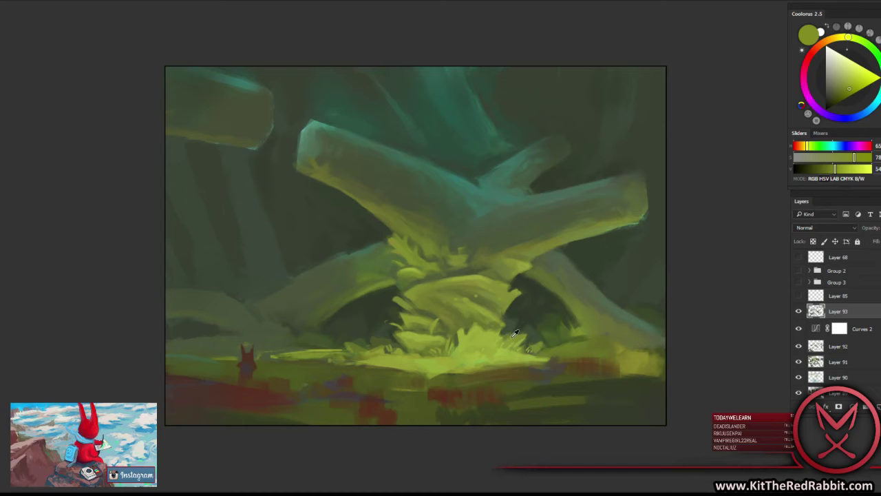
alt+click(515, 333)
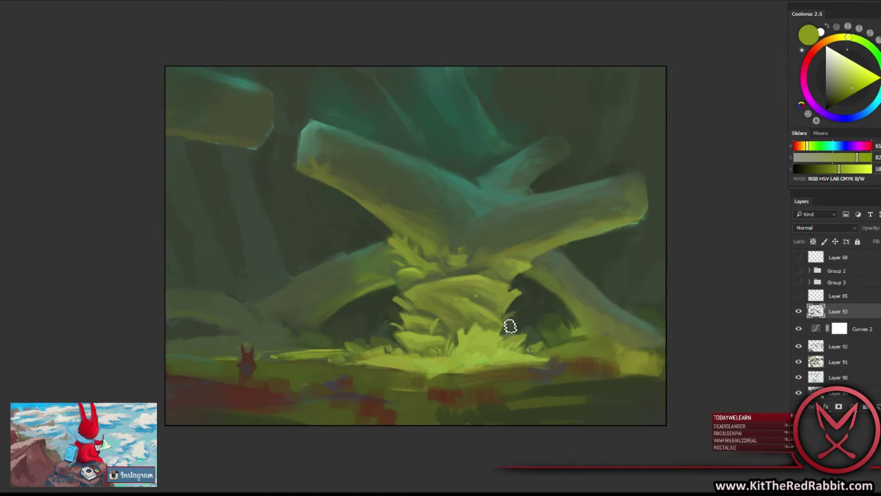
alt+click(510, 320)
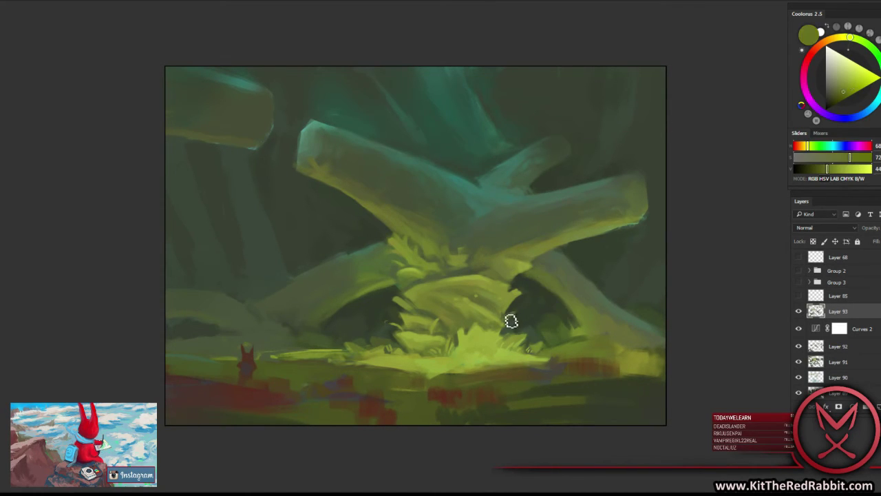
alt+click(509, 316)
alt+click(486, 336)
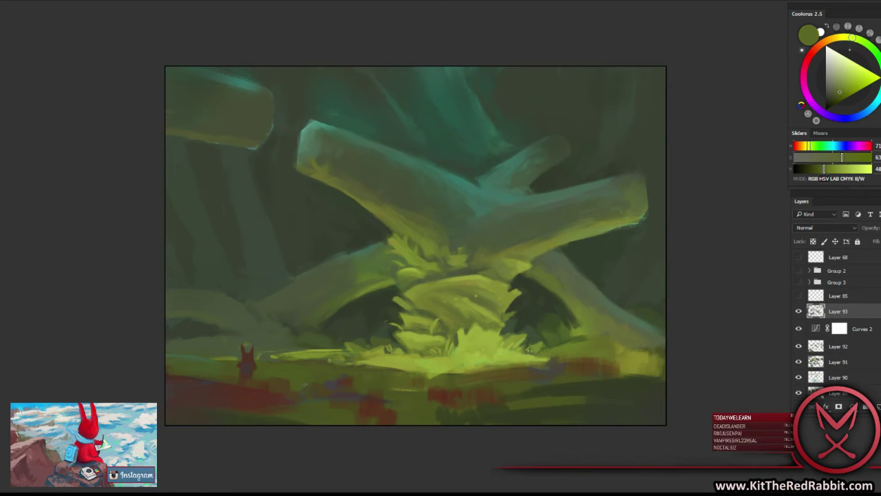
Compare grey-greens and yellow-greens in the grass, ending on a darker yellow-green.
alt+click(501, 334)
alt+click(494, 336)
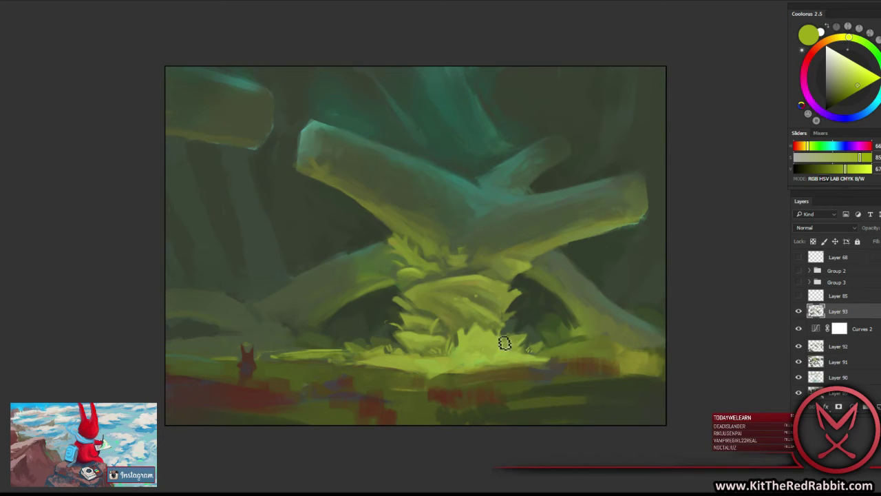
alt+click(475, 351)
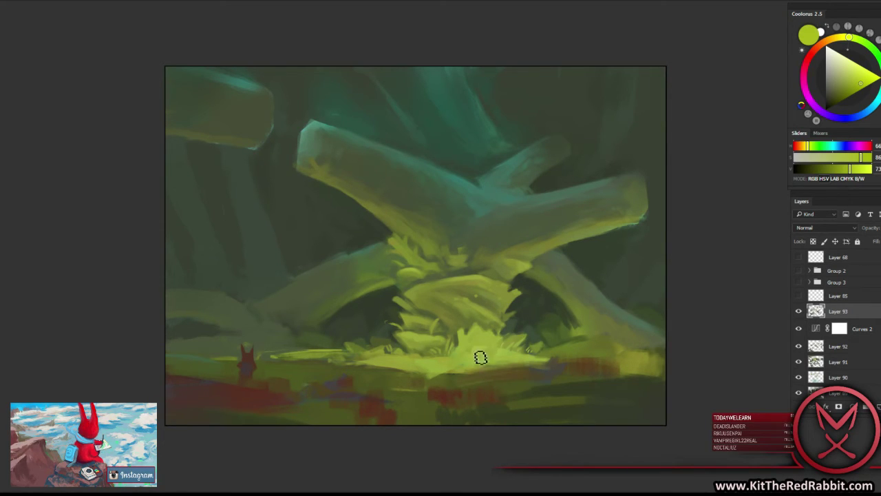
alt+click(496, 349)
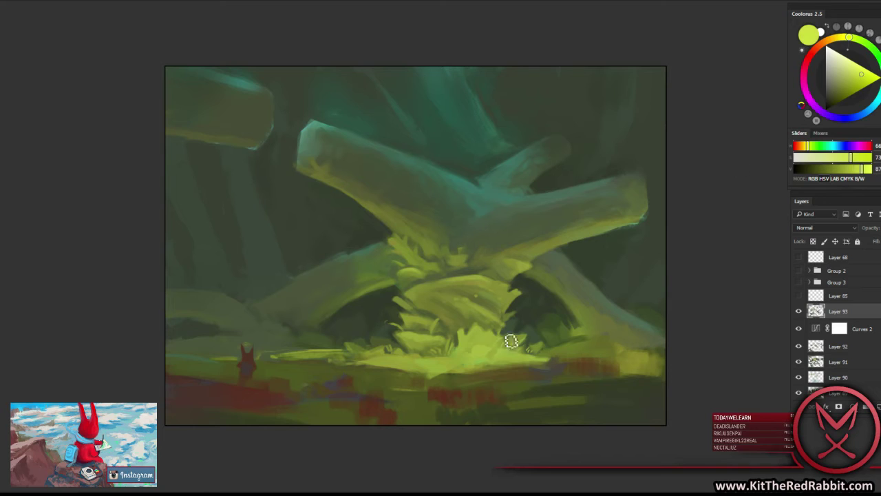
alt+click(483, 355)
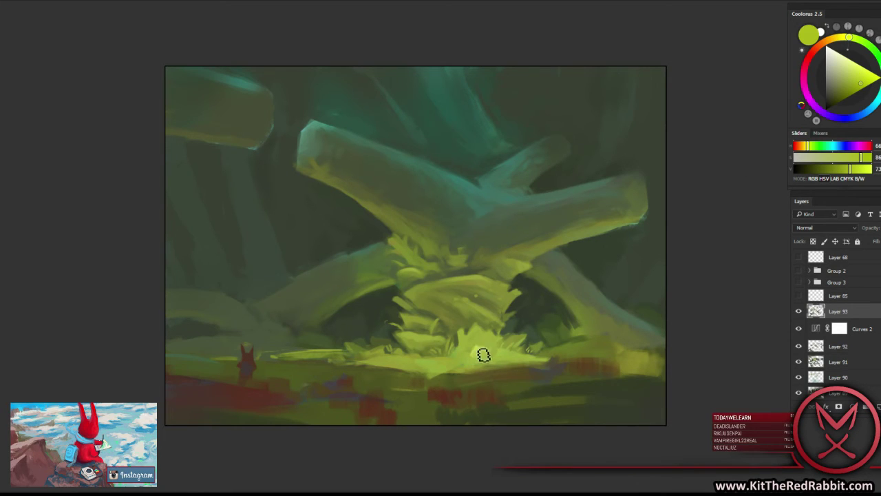
alt+click(479, 352)
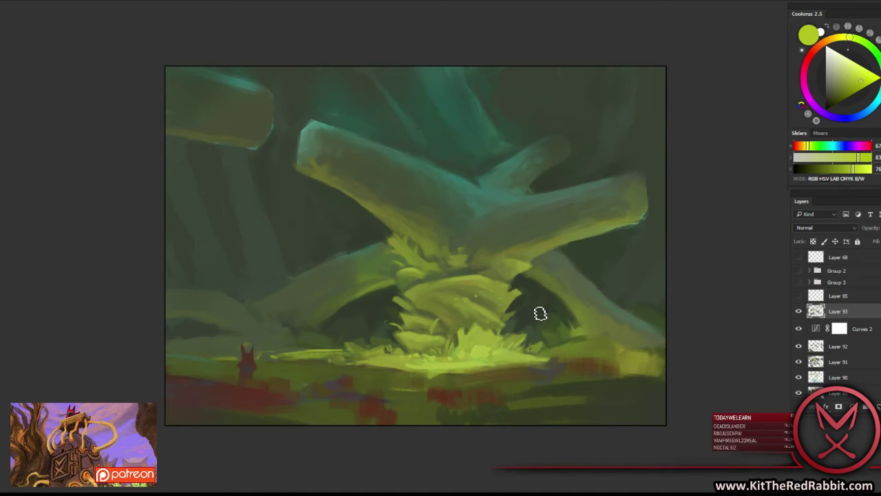
key(ctrl+minus)
key(ctrl+minus)
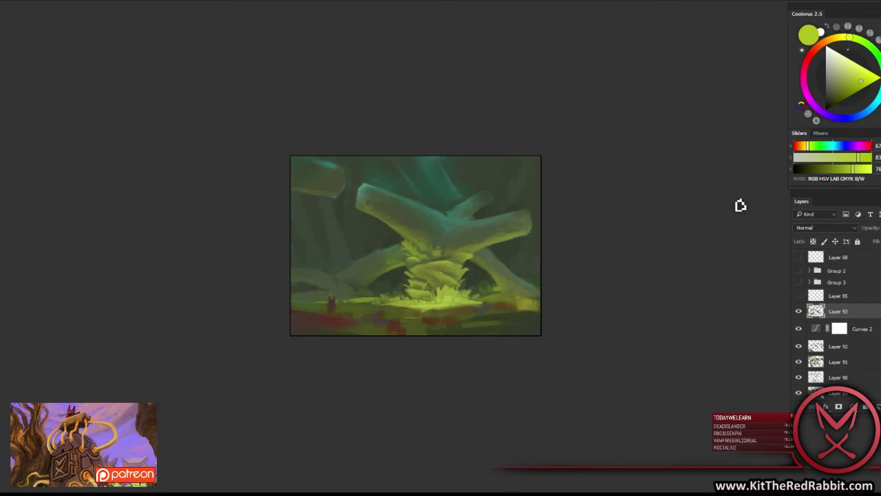
Enlarge the brush to 180 px and set the layer's blend mode to Overlay.
key(ctrl+y)
key(ctrl+y)
right_click(468, 226)
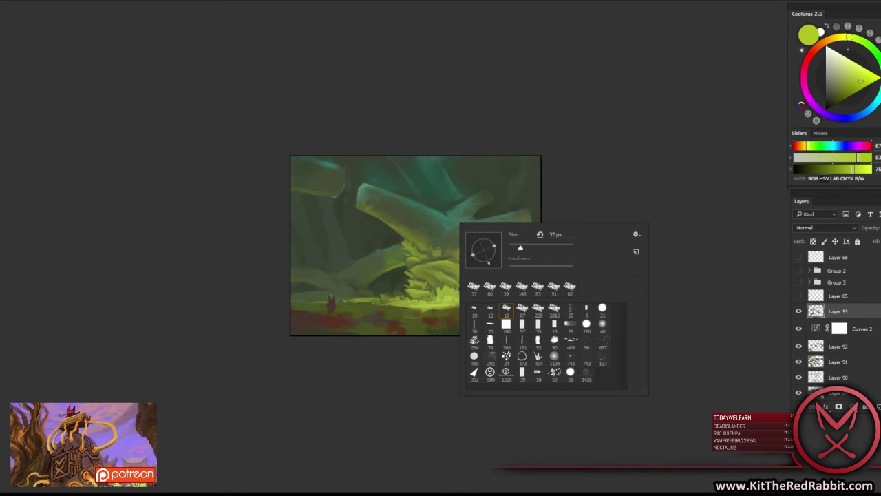
drag(521, 247, 553, 248)
key(Return)
click(851, 117)
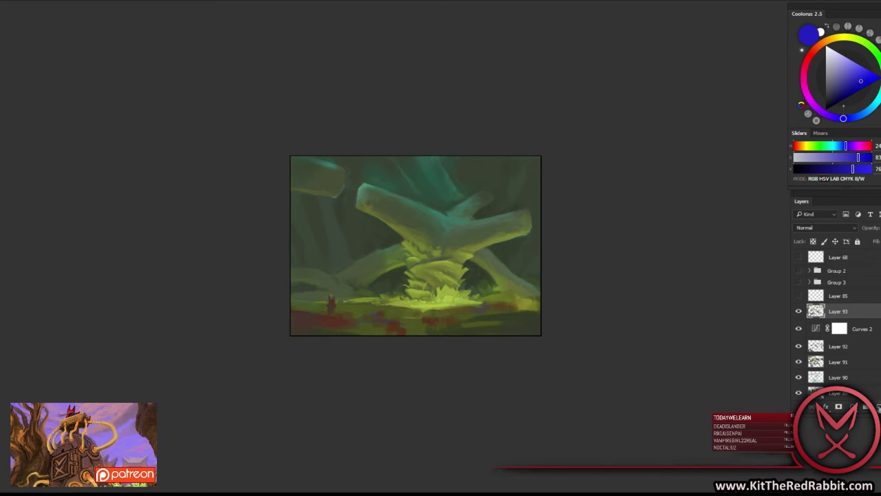
click(826, 227)
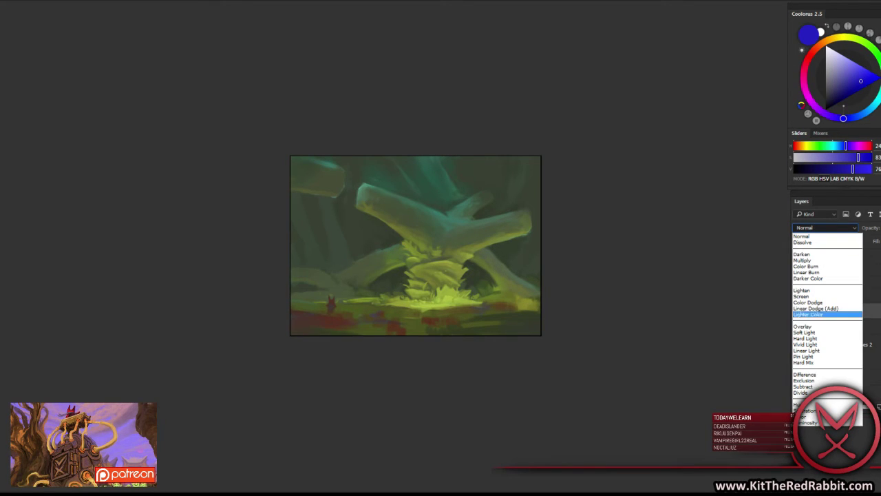
click(805, 326)
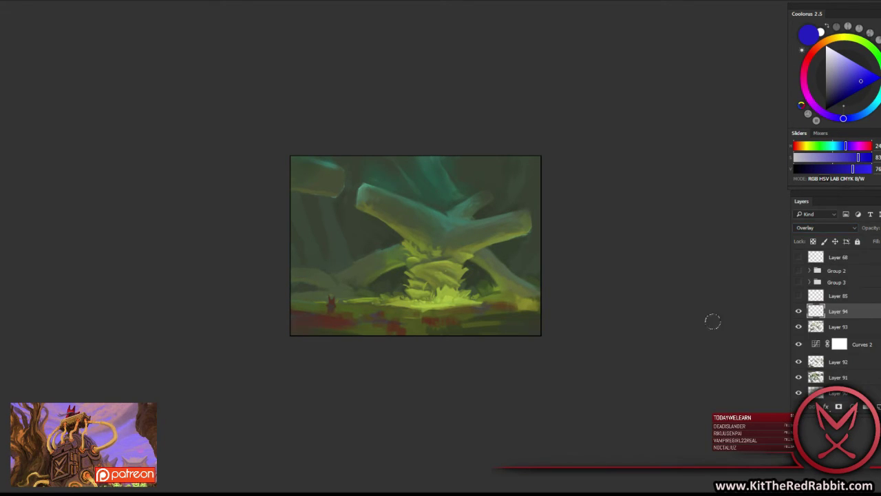
Choose a dark blue-purple paint colour and compare the scene with and without Layer 94.
alt+click(464, 166)
click(839, 120)
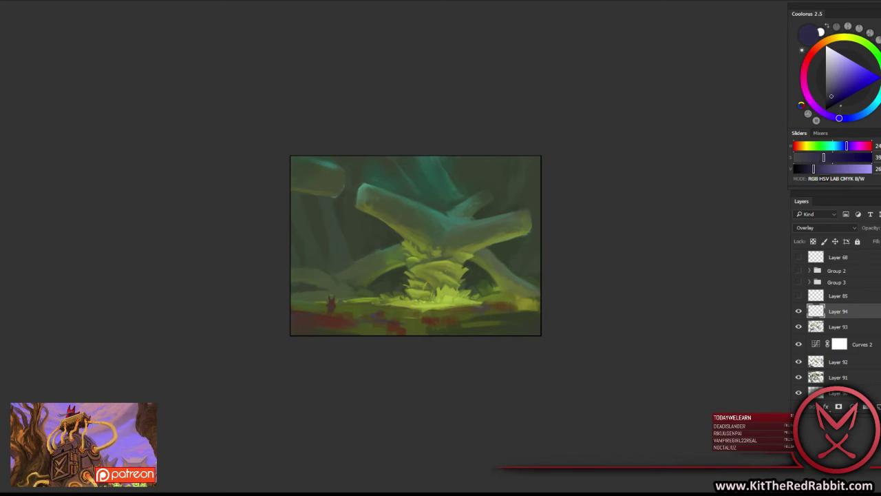
drag(843, 88, 836, 94)
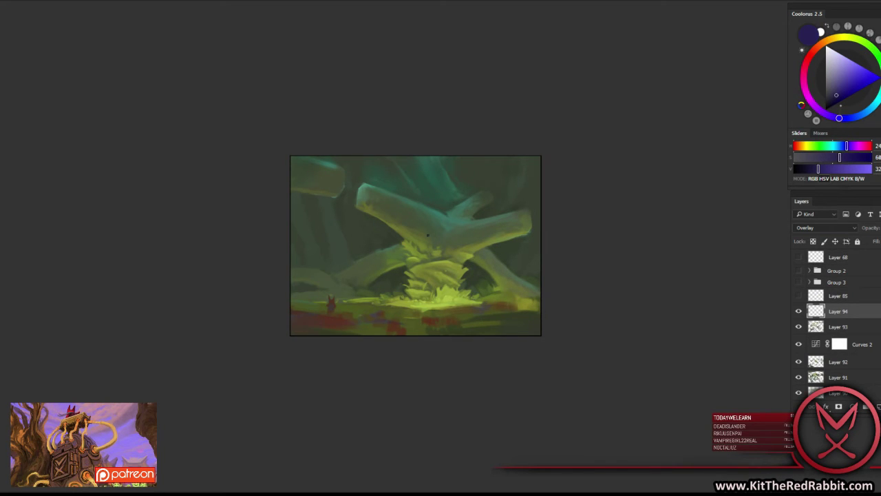
right_click(428, 235)
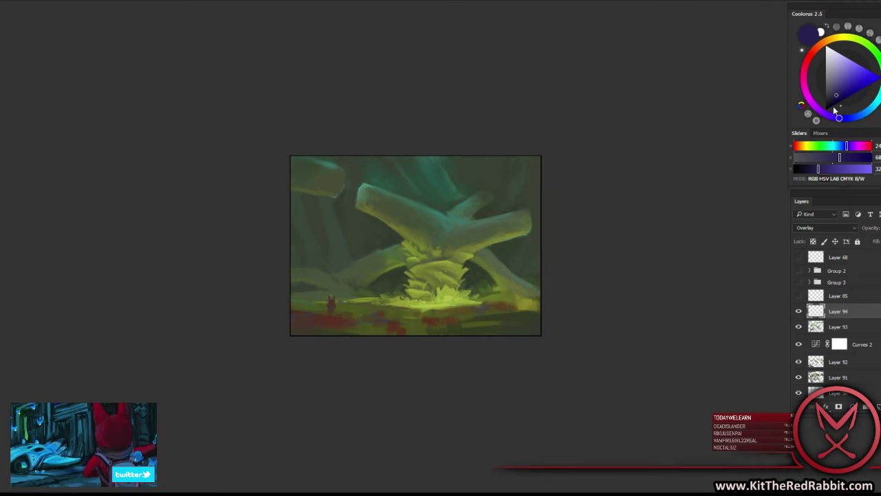
drag(839, 117, 831, 115)
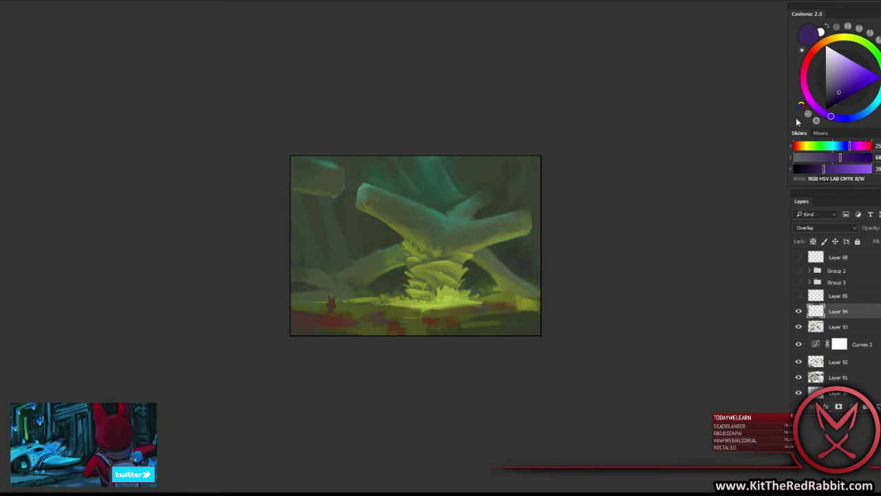
click(799, 311)
key(ctrl+a)
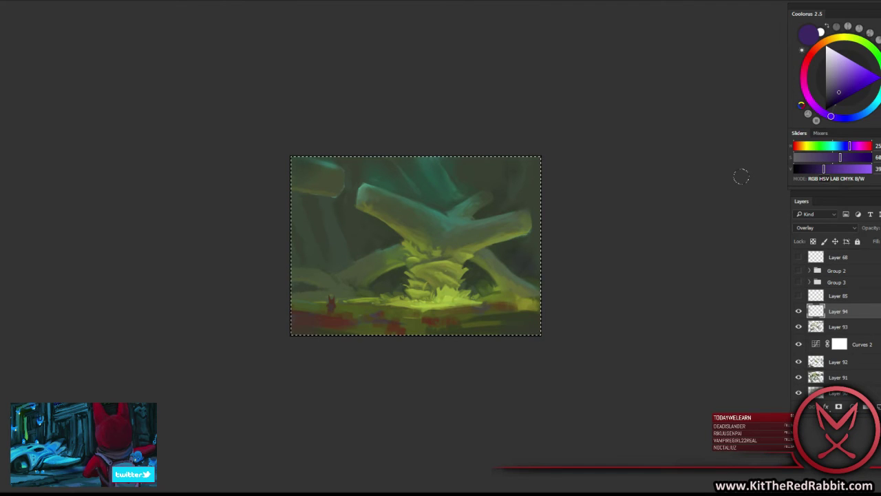
key(ctrl+d)
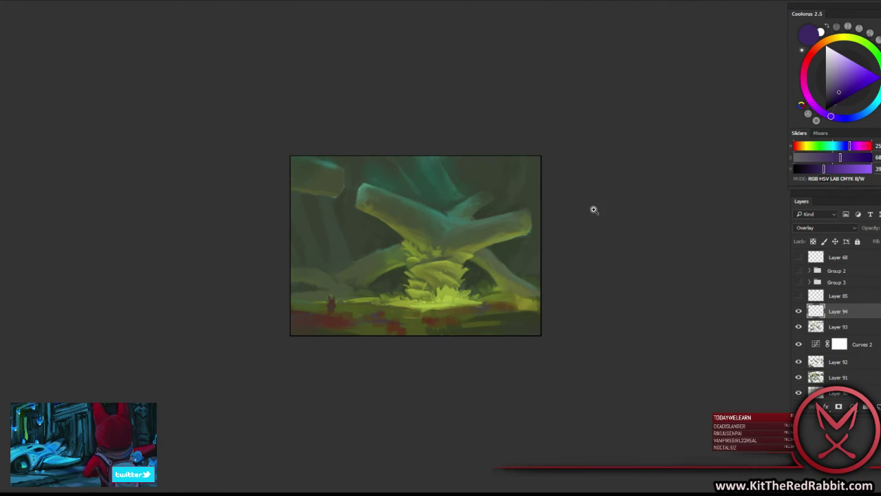
click(593, 209)
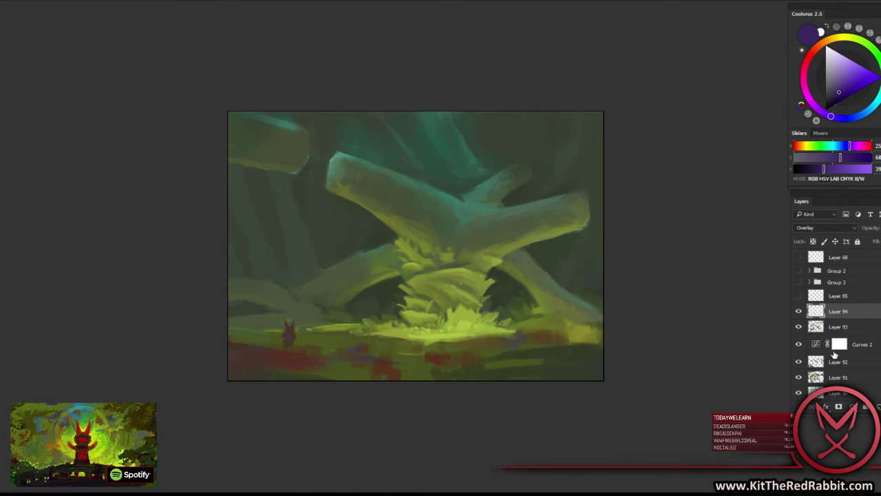
Add Color Balance with Shadows -5 cyan, +12 blue and Highlights +2 red, -14 yellow.
click(862, 407)
click(858, 301)
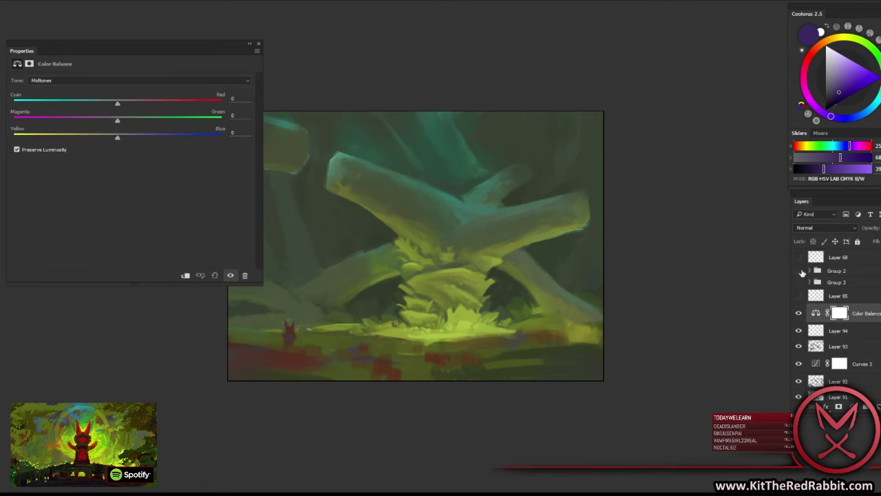
click(68, 80)
click(55, 85)
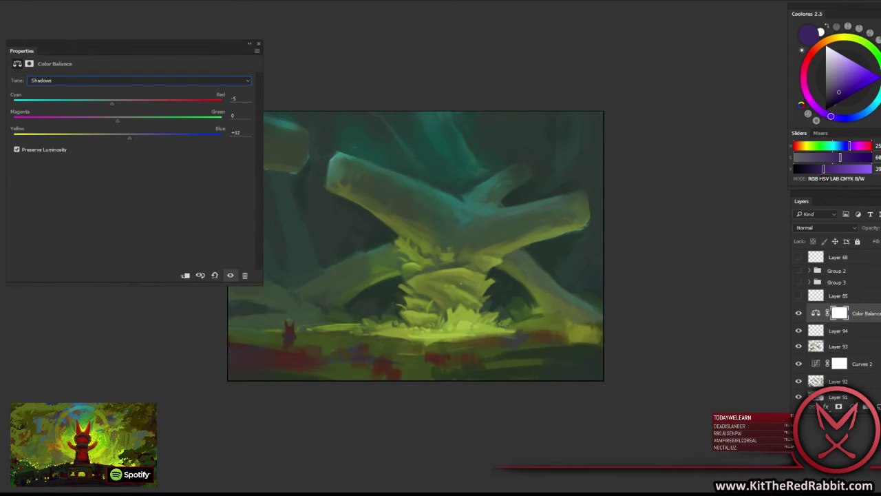
click(138, 80)
click(55, 89)
click(138, 80)
click(55, 97)
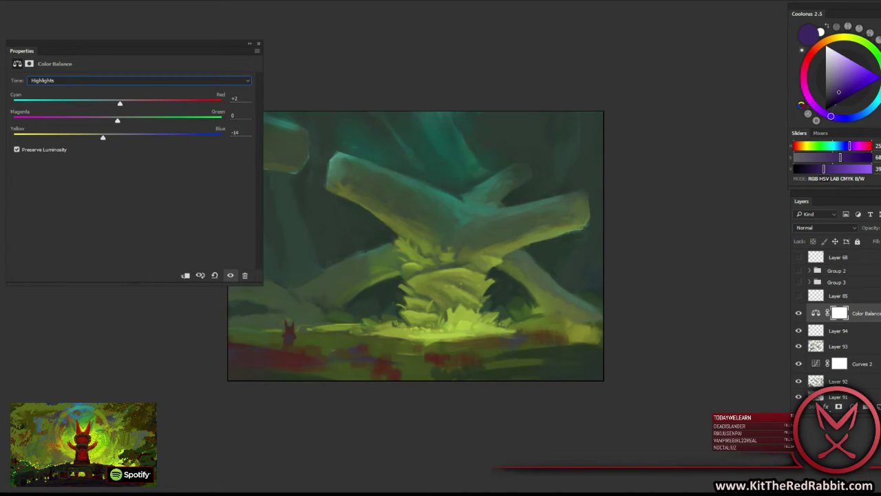
click(258, 44)
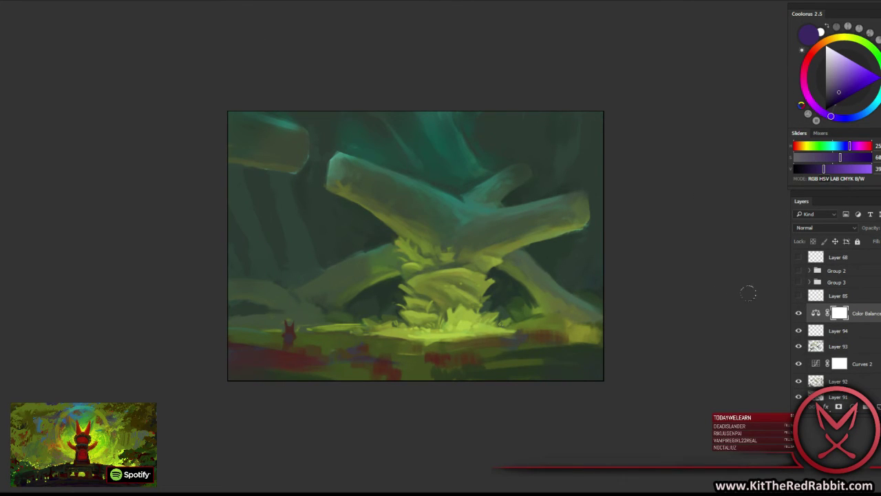
Paint black on the Color Balance mask, compare its effect, and drag Layer 94 above it.
key(x)
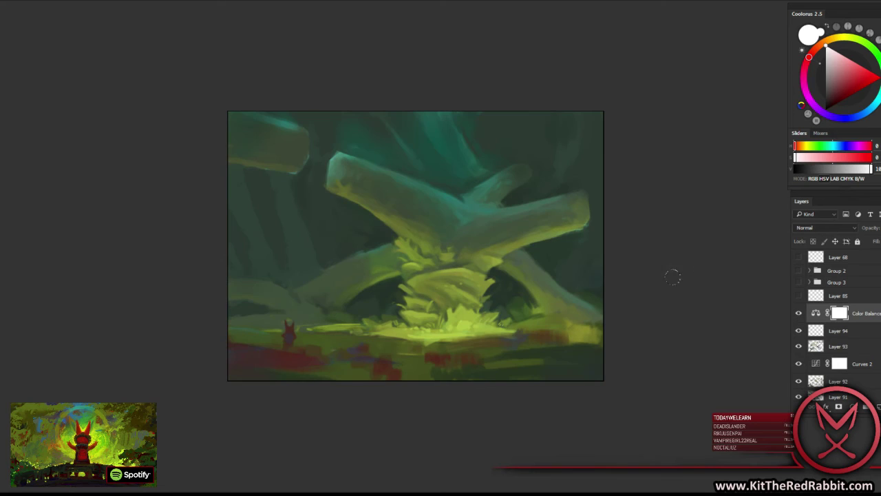
click(799, 313)
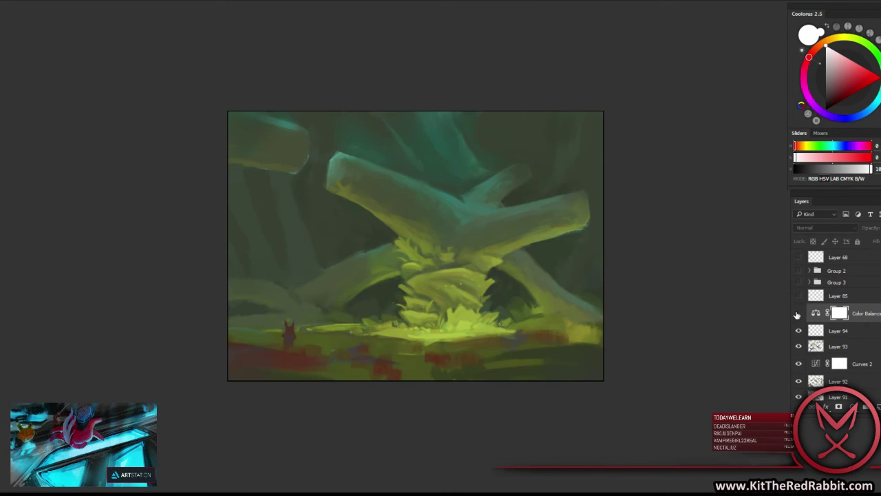
click(799, 313)
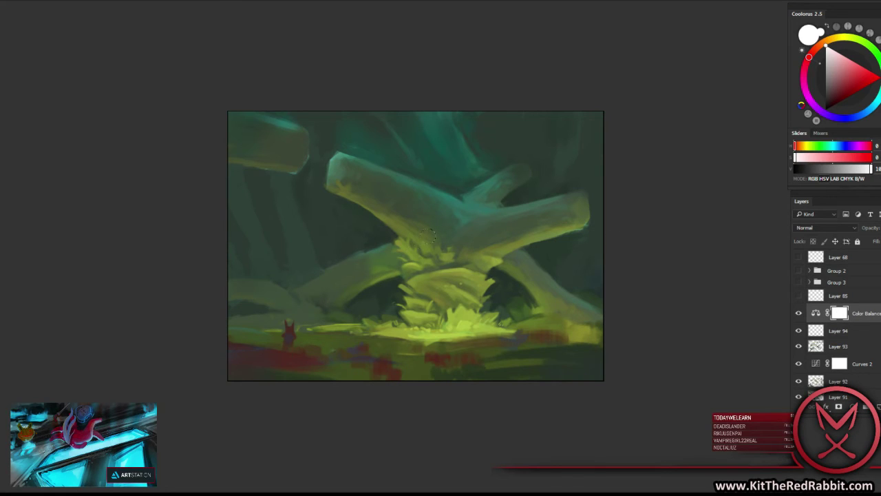
key(x)
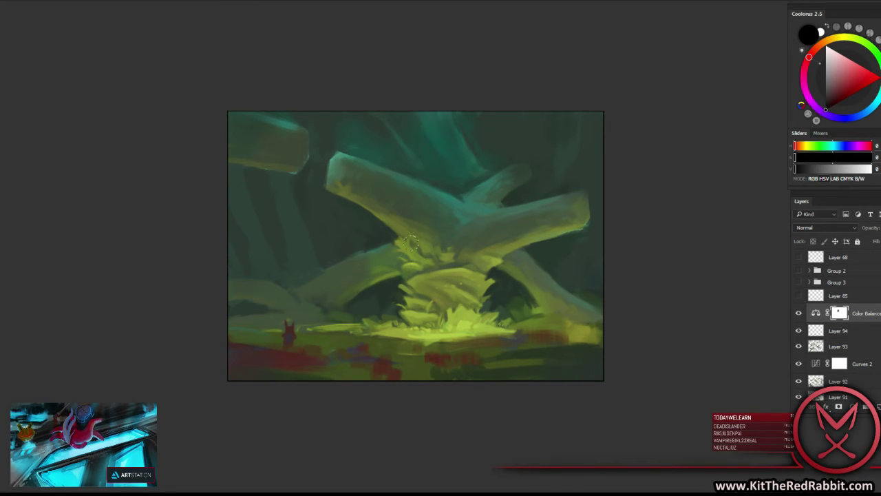
key(x)
key(x)
click(798, 314)
drag(835, 335, 870, 307)
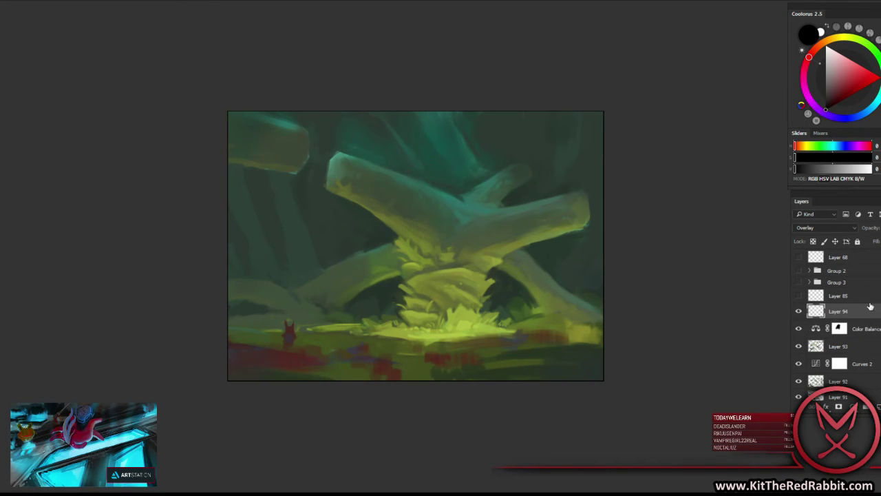
Shift the sampled yellow-green to muted yellow, light the right branch's underside, and add Layer 95.
alt+click(457, 309)
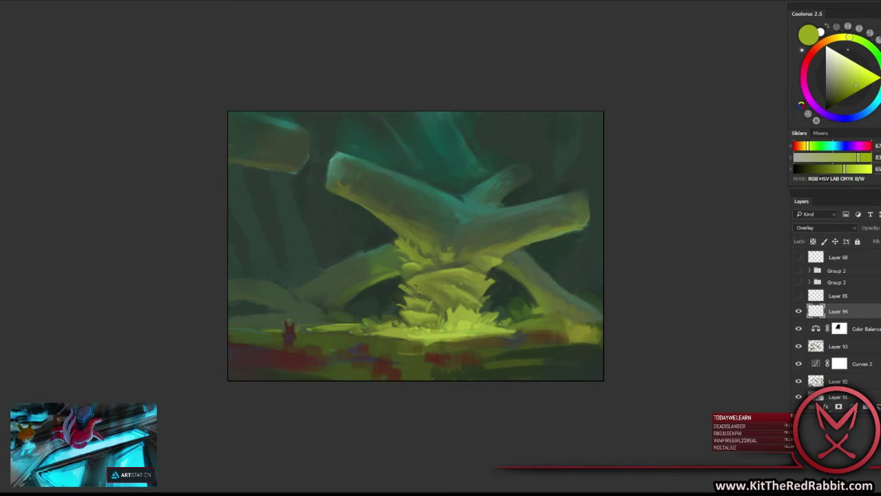
drag(849, 37, 840, 36)
drag(856, 85, 852, 77)
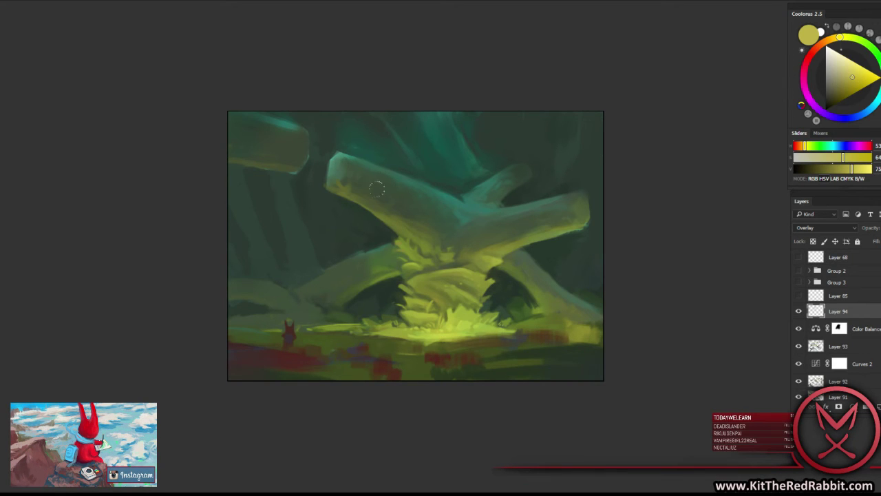
right_click(443, 217)
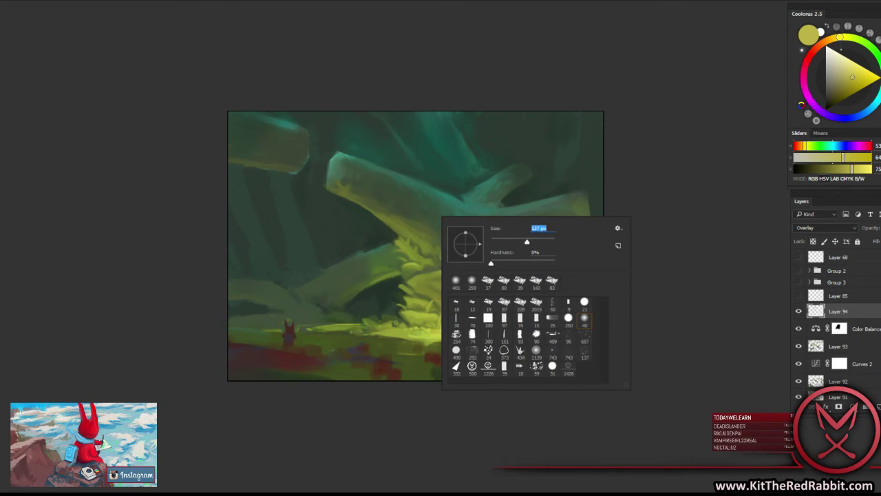
key(Return)
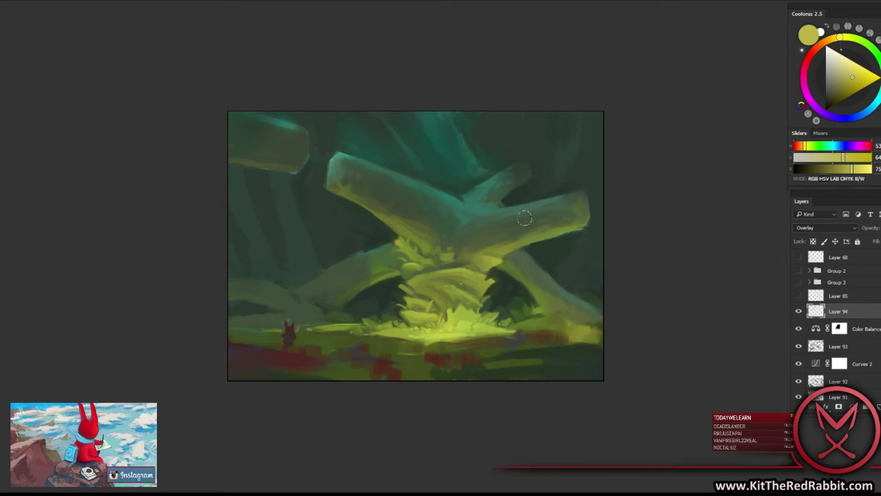
drag(528, 241, 563, 232)
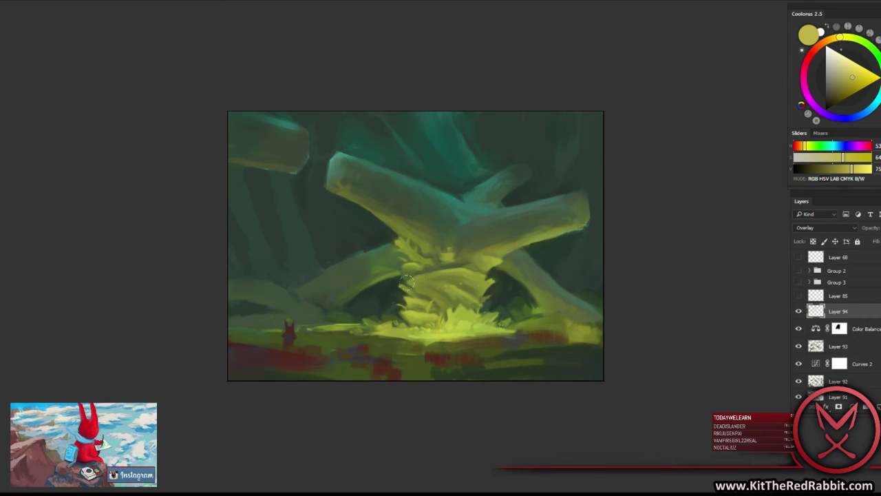
key(ctrl+shift+alt+n)
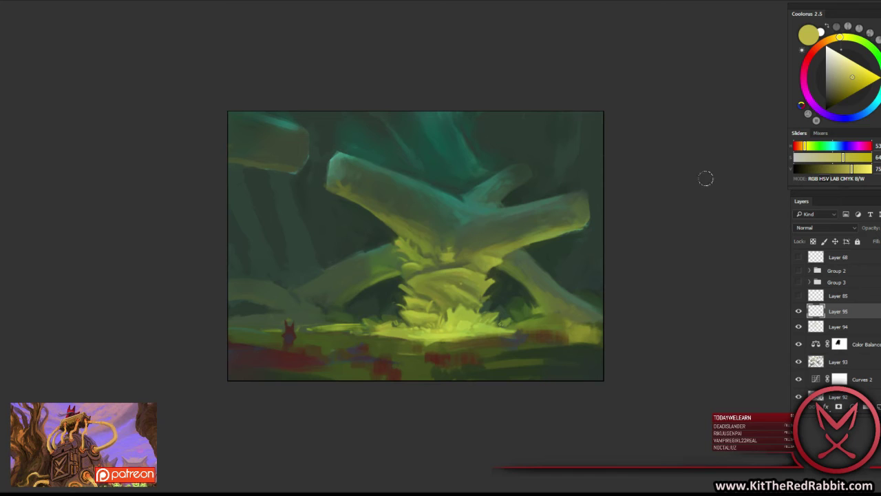
Resize the brush and sample dark and teal greens from the upper background.
right_click(462, 201)
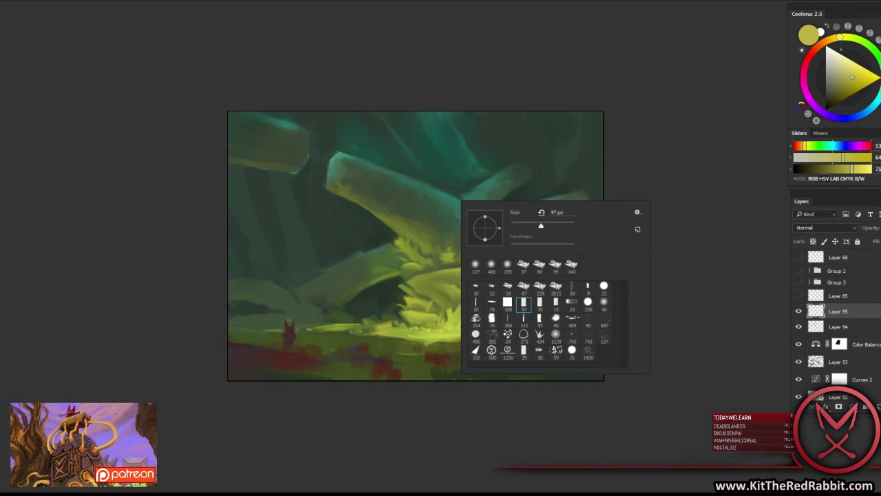
right_click(474, 142)
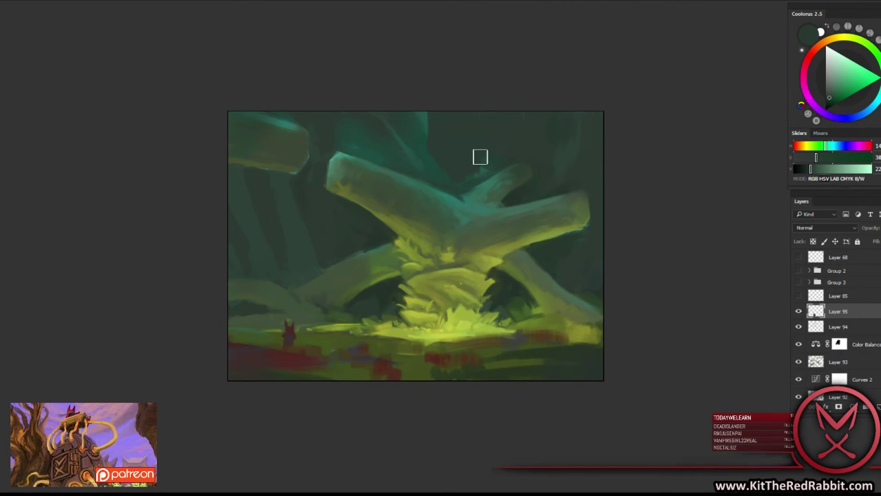
alt+click(419, 136)
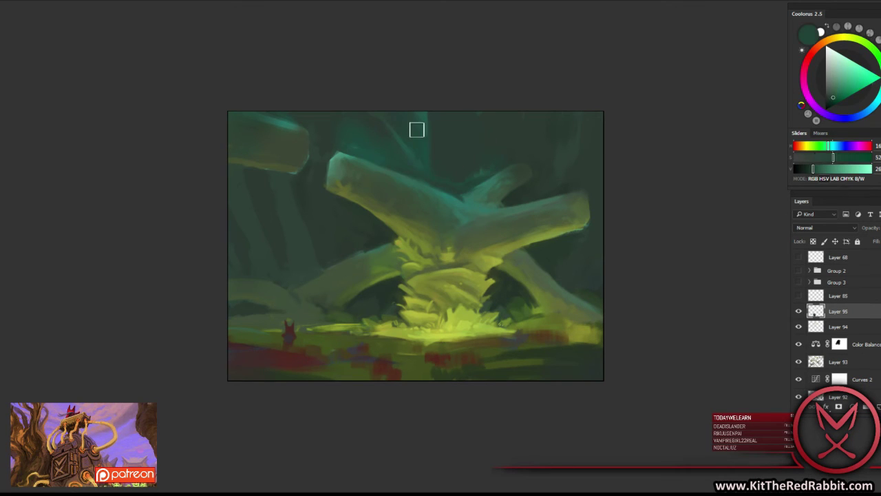
alt+click(406, 142)
alt+click(458, 172)
alt+click(513, 193)
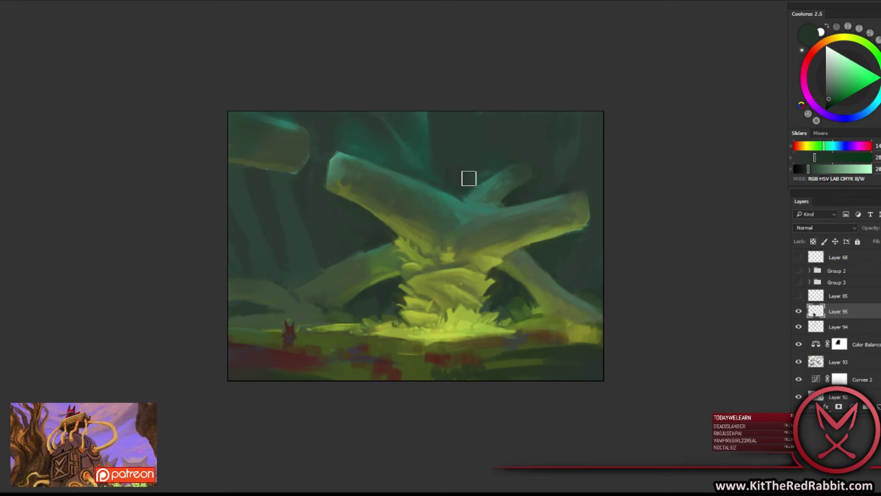
alt+click(468, 190)
alt+click(441, 175)
Sample background greens above and beside the trunks, checking the brush size.
alt+click(425, 131)
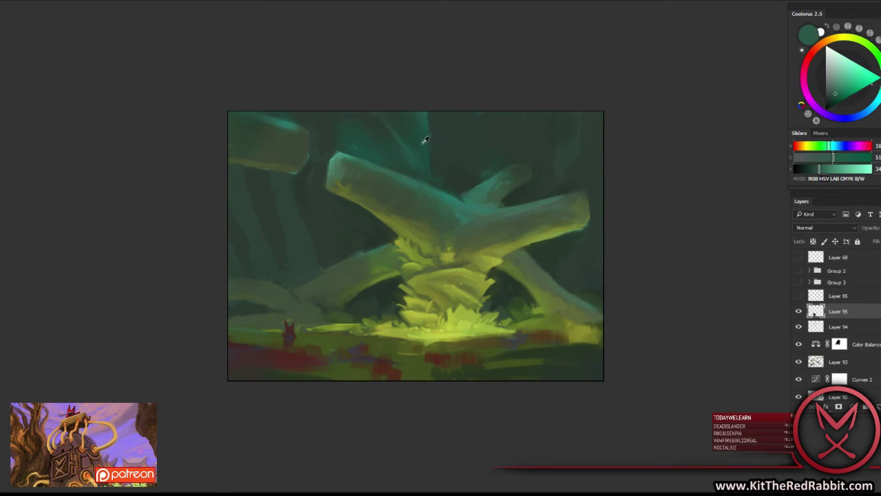
alt+click(440, 124)
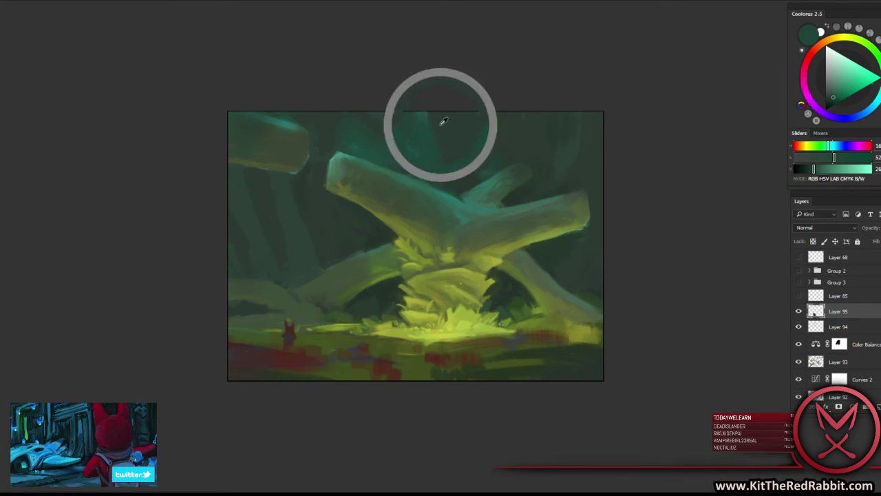
alt+click(433, 152)
alt+click(478, 144)
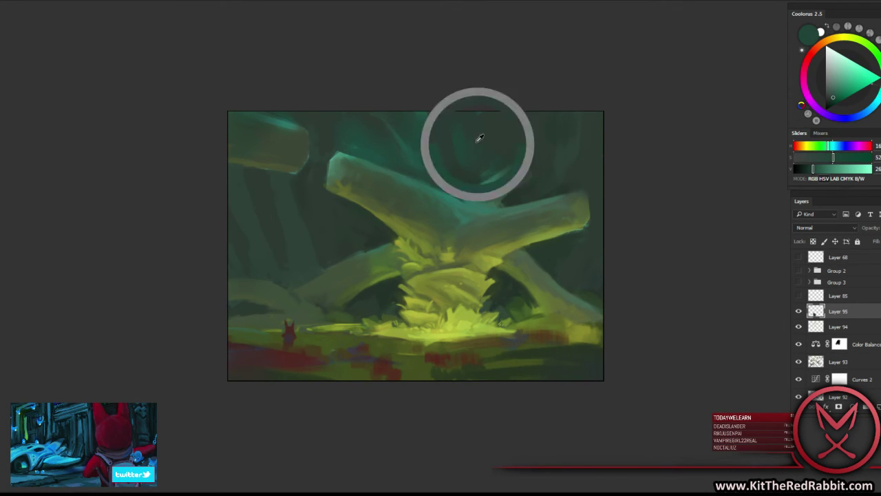
alt+click(458, 172)
alt+click(466, 151)
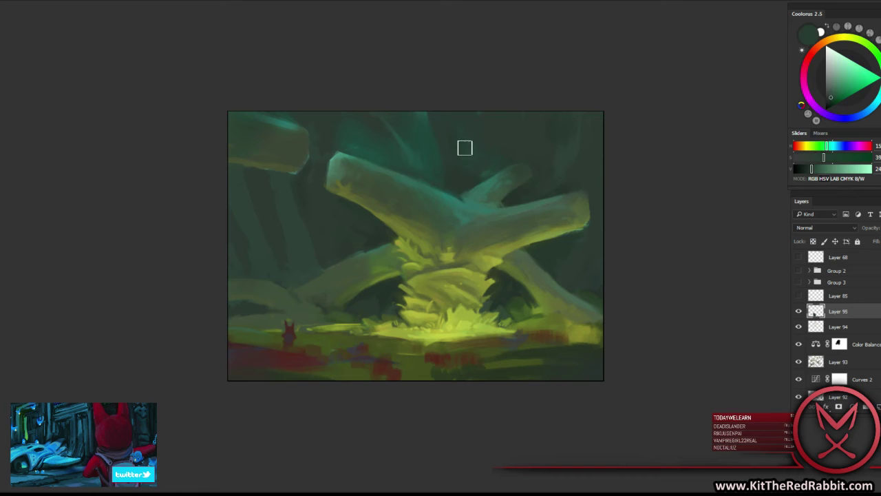
alt+click(459, 141)
right_click(515, 141)
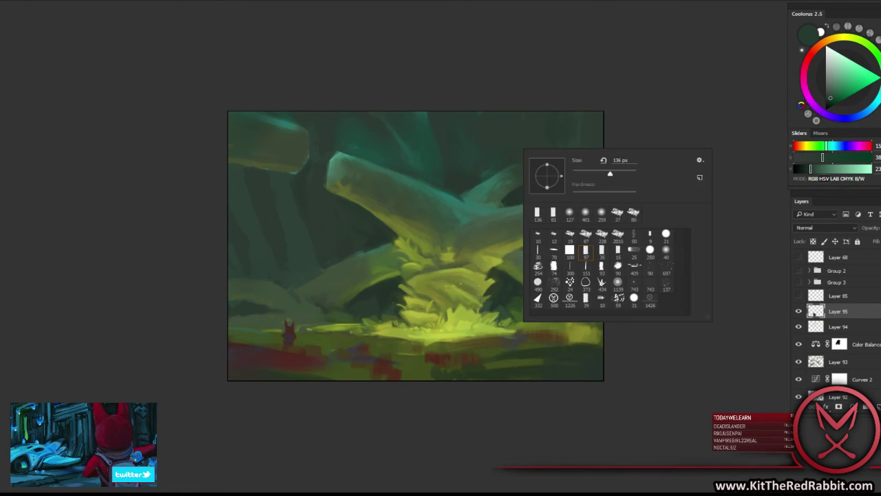
key(Return)
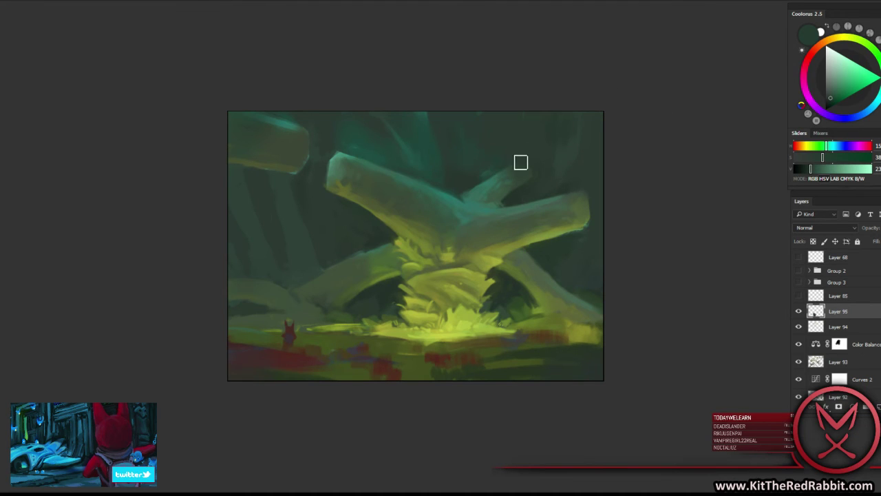
Sample lighter and darker greens along the right branch.
alt+click(477, 180)
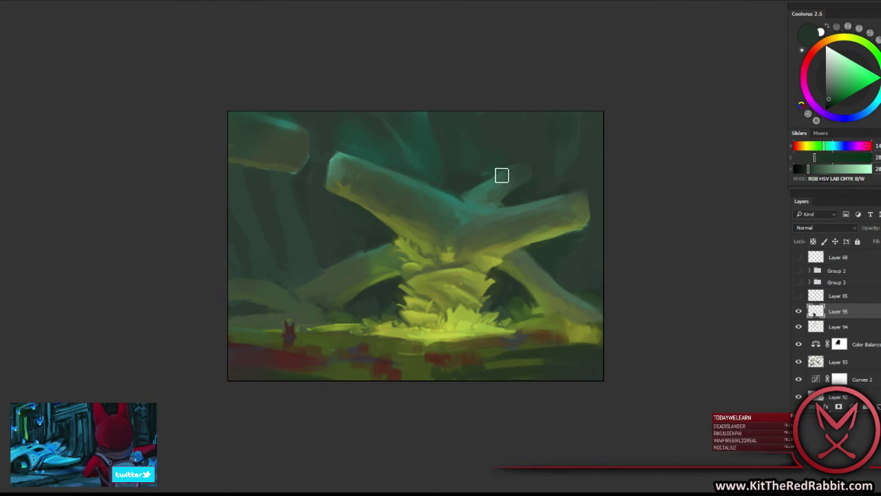
alt+click(484, 176)
alt+click(484, 181)
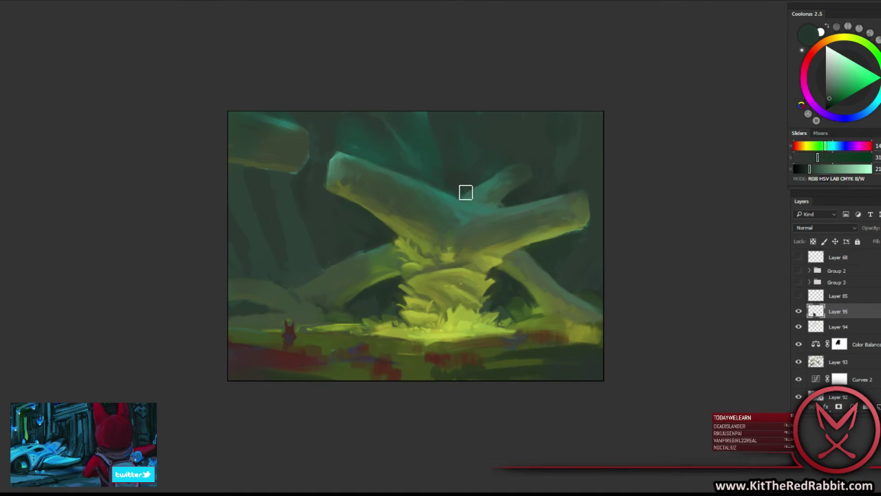
alt+click(530, 175)
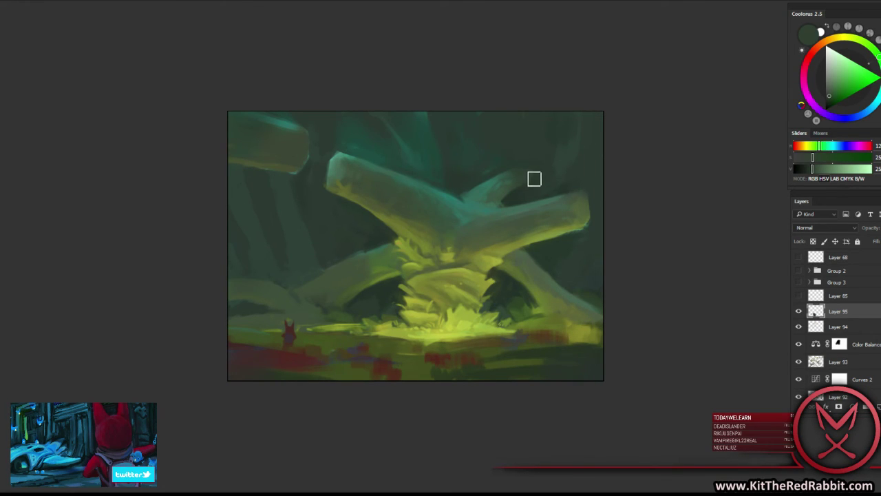
alt+click(519, 190)
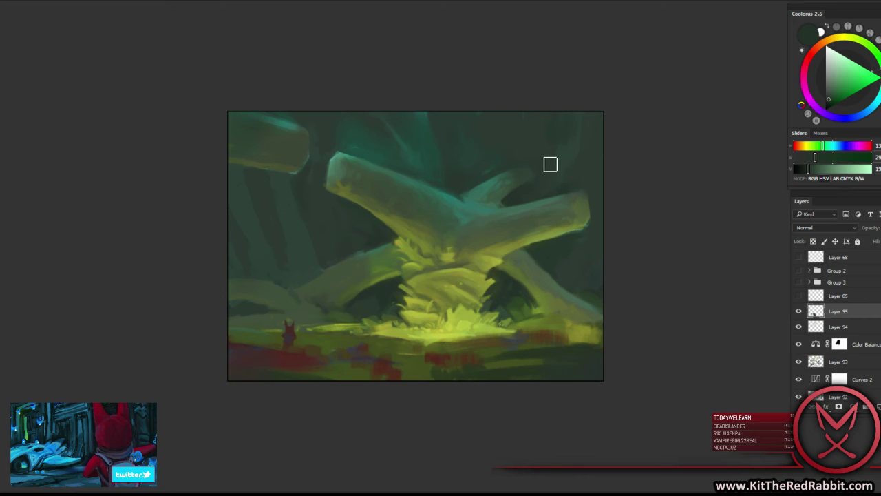
Alternate olive-yellow and dark muted greens from the lit central trunks.
alt+click(376, 226)
alt+click(383, 221)
alt+click(388, 227)
alt+click(404, 220)
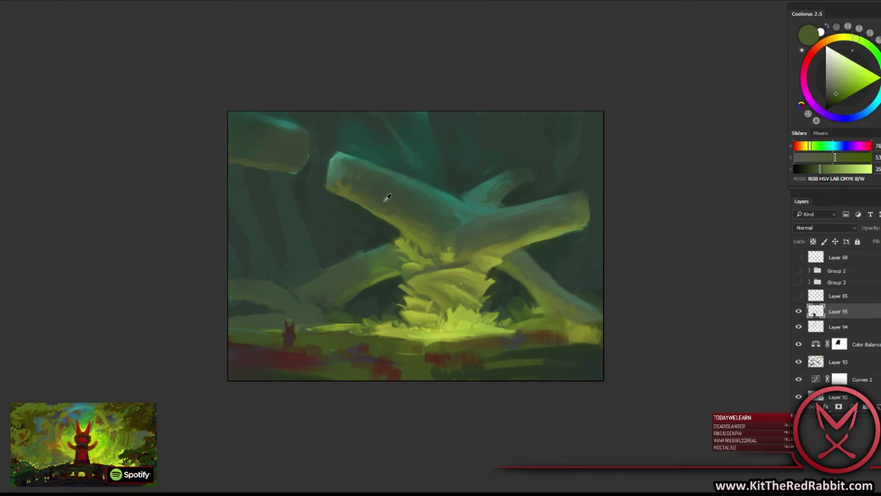
alt+click(383, 206)
alt+click(391, 211)
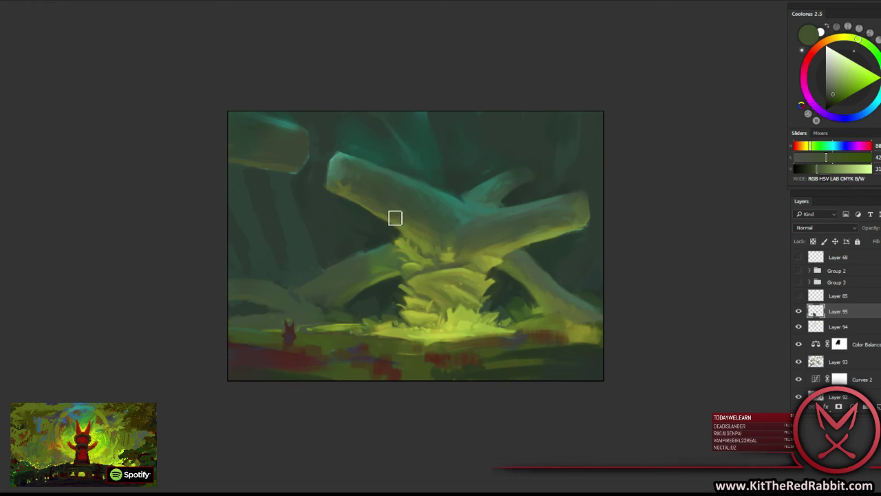
alt+click(400, 222)
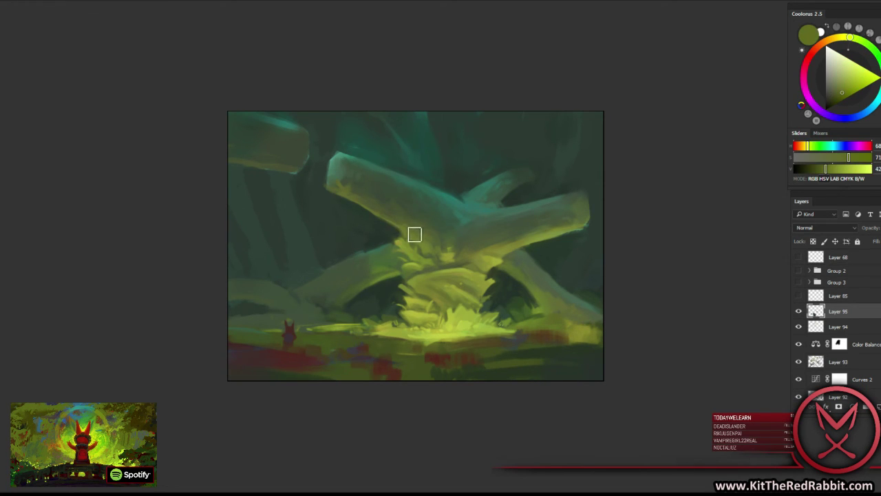
alt+click(403, 212)
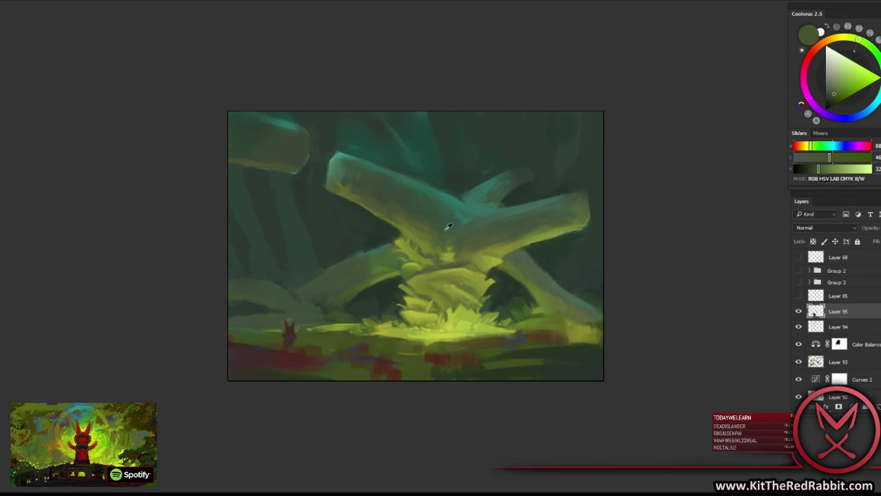
Sample dark greens near the trunk crossing and lighter and darker greens beside the right trunk.
alt+click(446, 229)
alt+click(372, 243)
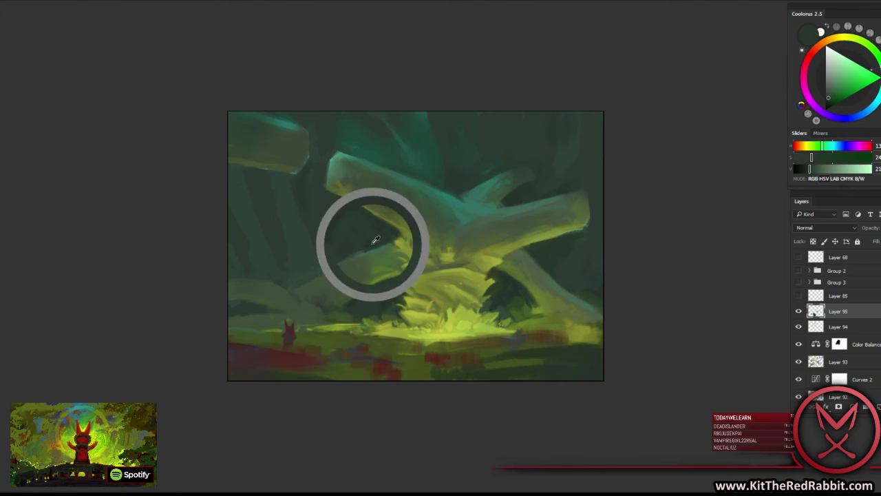
alt+click(377, 234)
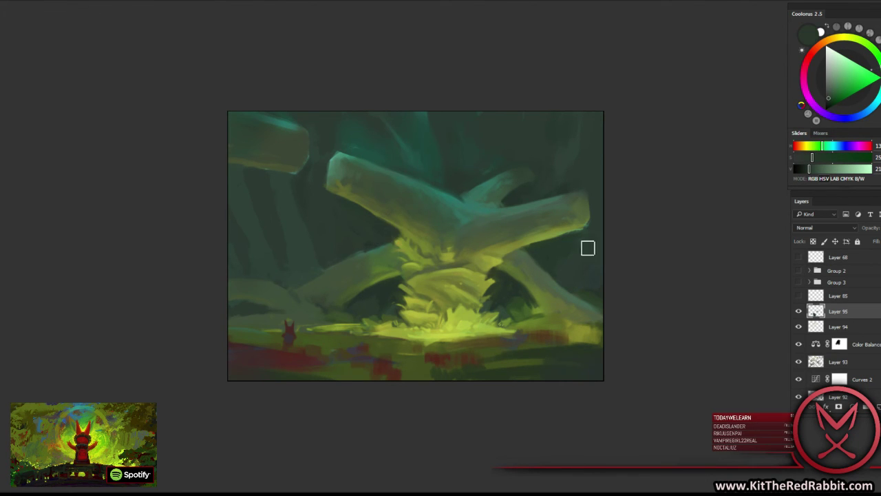
alt+click(554, 258)
alt+click(582, 261)
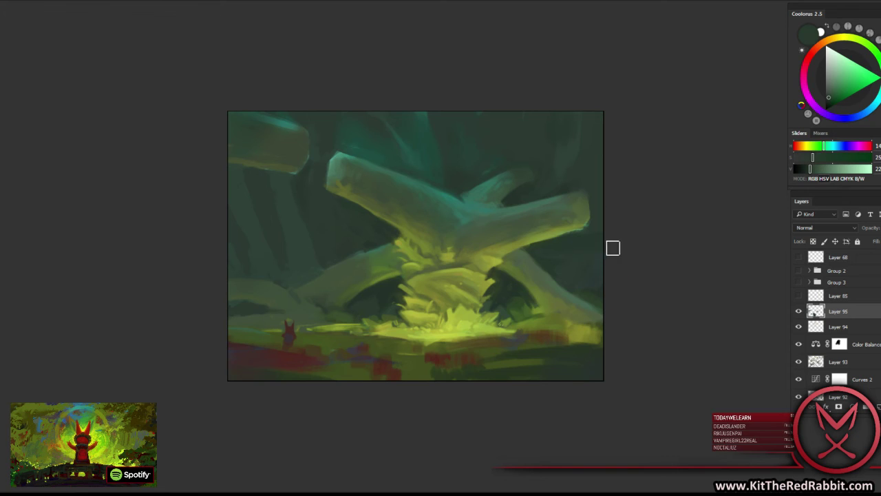
alt+click(565, 252)
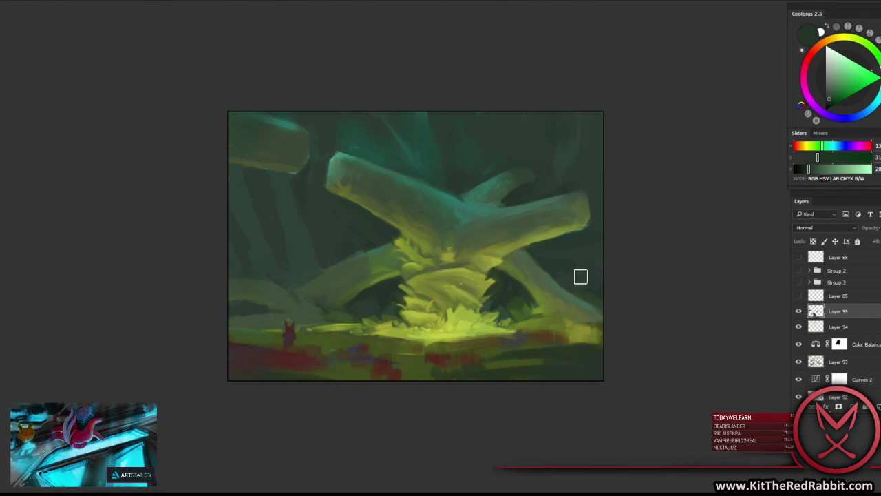
alt+click(575, 264)
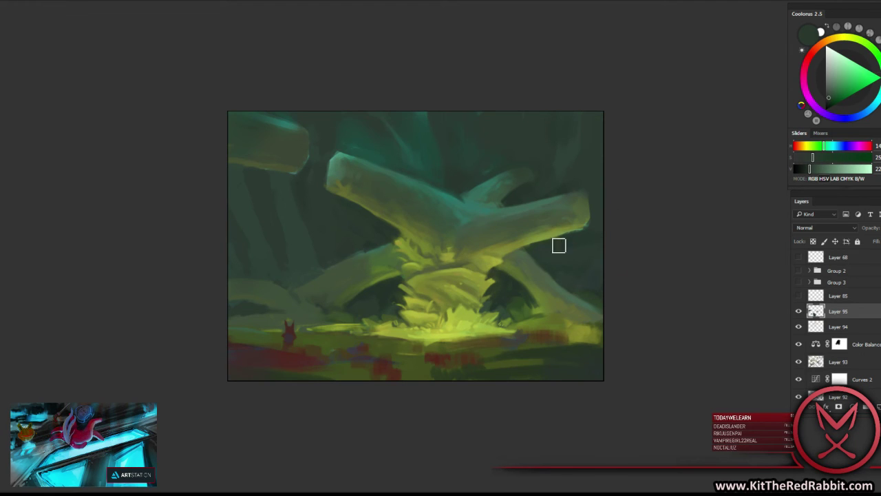
alt+click(569, 205)
alt+click(533, 187)
Sample olive-yellow and dark greens along the upper left trunk, then check the brush size.
alt+click(409, 231)
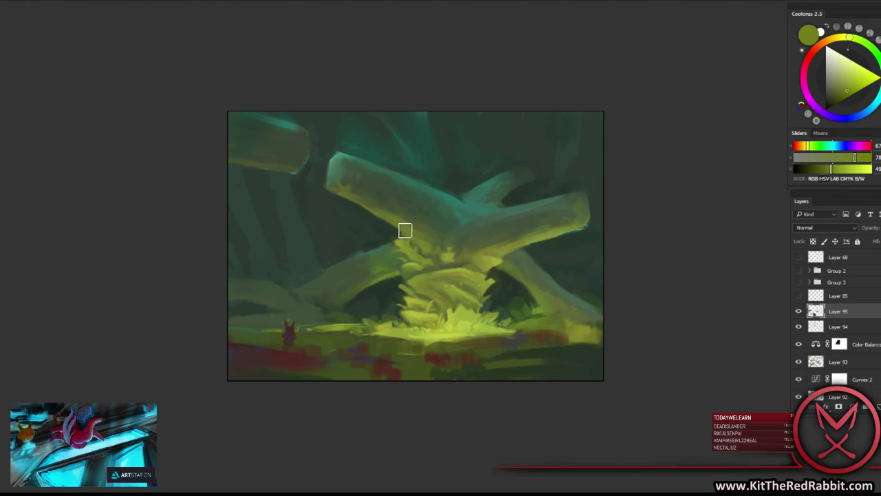
alt+click(379, 223)
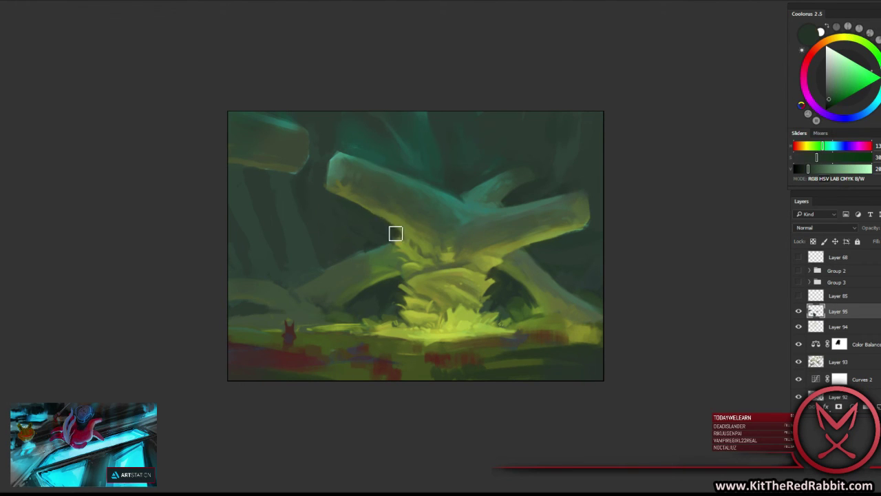
alt+click(399, 217)
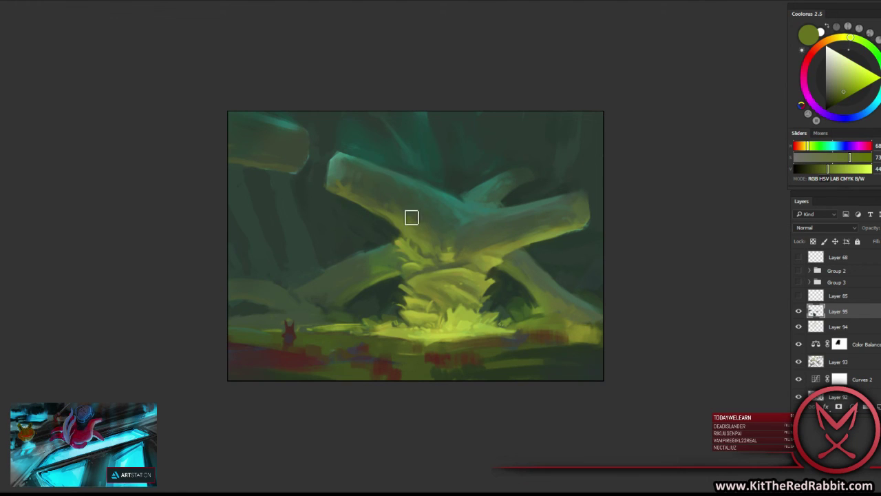
alt+click(396, 196)
alt+click(348, 178)
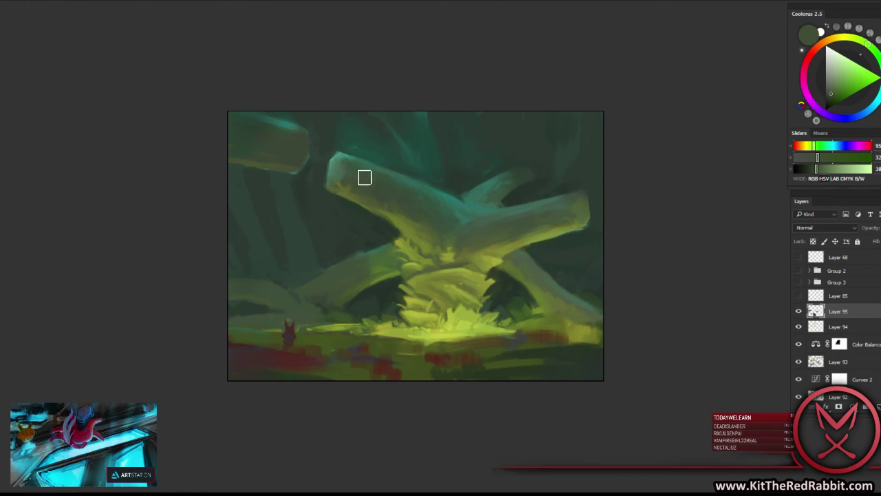
alt+click(367, 183)
right_click(367, 184)
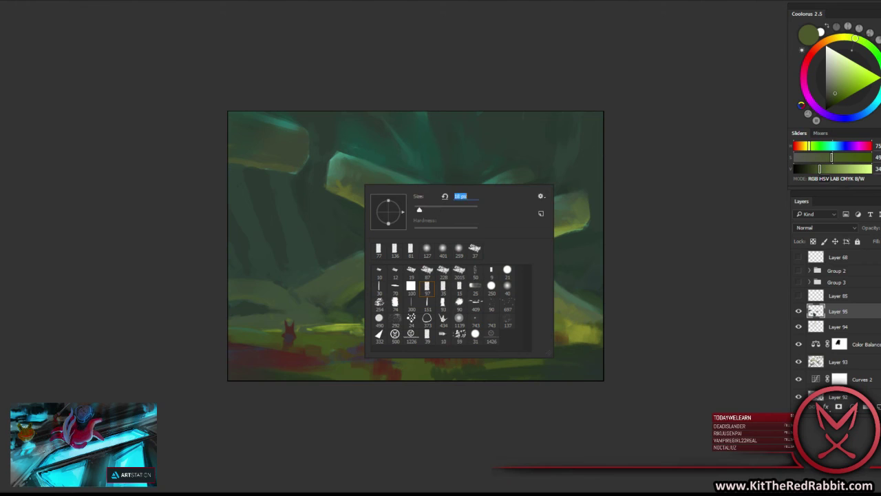
Paint light green strokes along the central trunk's lower-left edge and yellow-green on the lower trunk.
key(Return)
alt+click(363, 199)
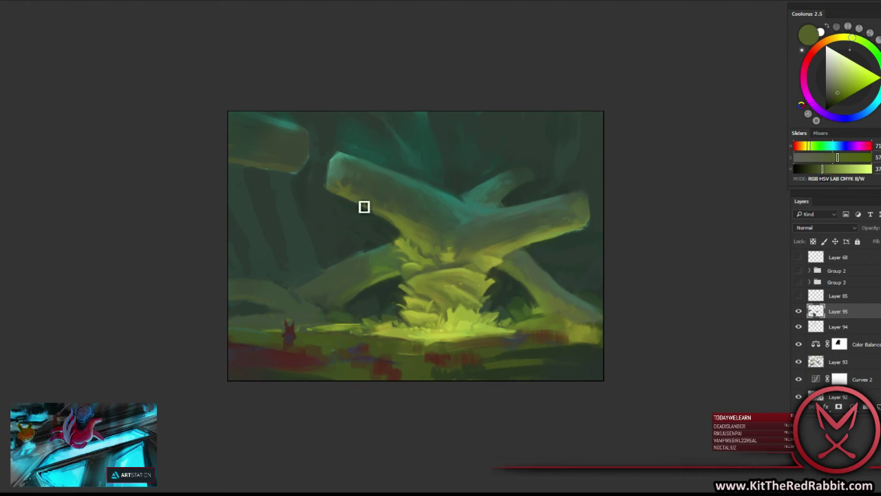
alt+click(324, 185)
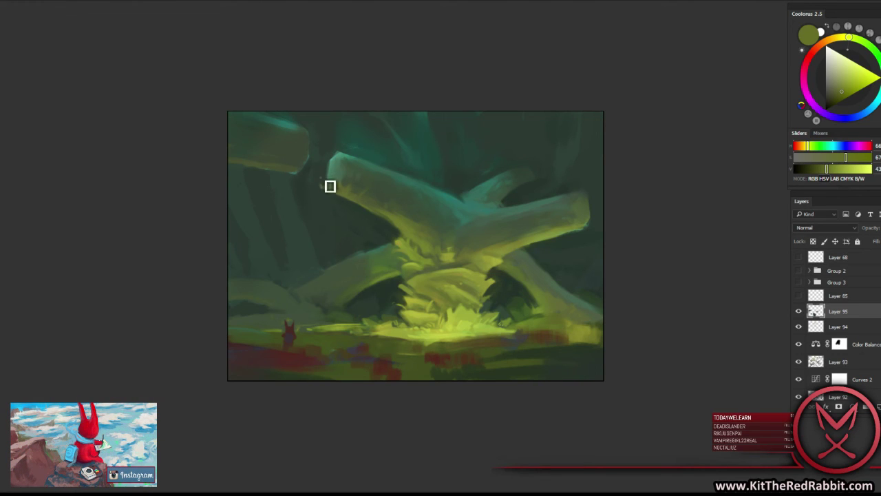
drag(331, 187, 337, 195)
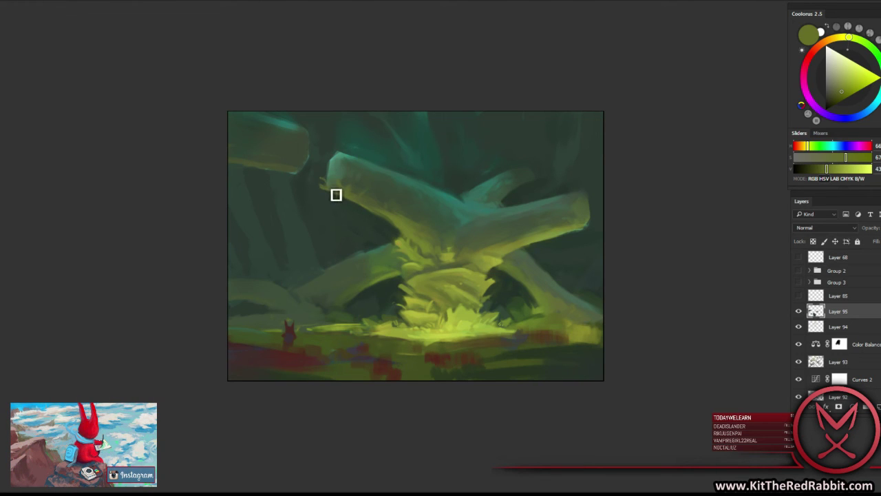
alt+click(403, 238)
mouse_move(400, 238)
mouse_down()
mouse_move(393, 252)
mouse_move(419, 245)
mouse_move(426, 265)
mouse_up()
alt+click(407, 243)
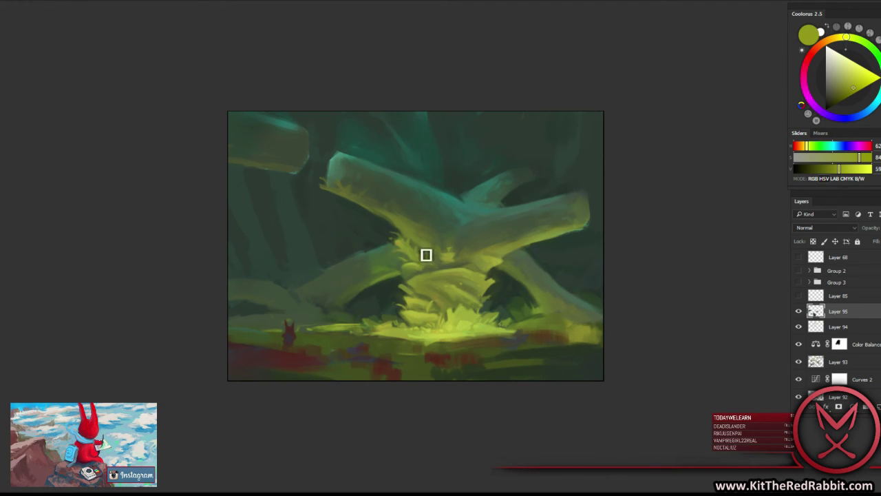
Alternate darker olive and bright yellow-green samples from the mound, ending on the glowing grass's yellow-green.
alt+click(417, 245)
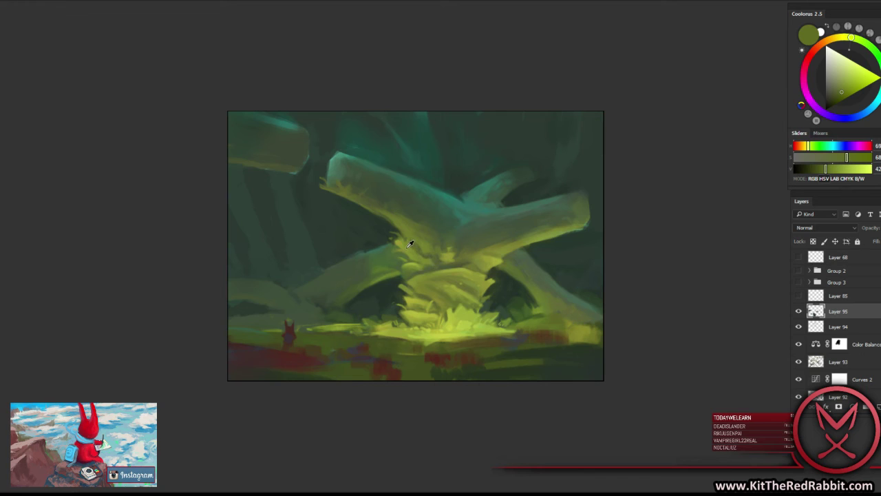
alt+click(400, 248)
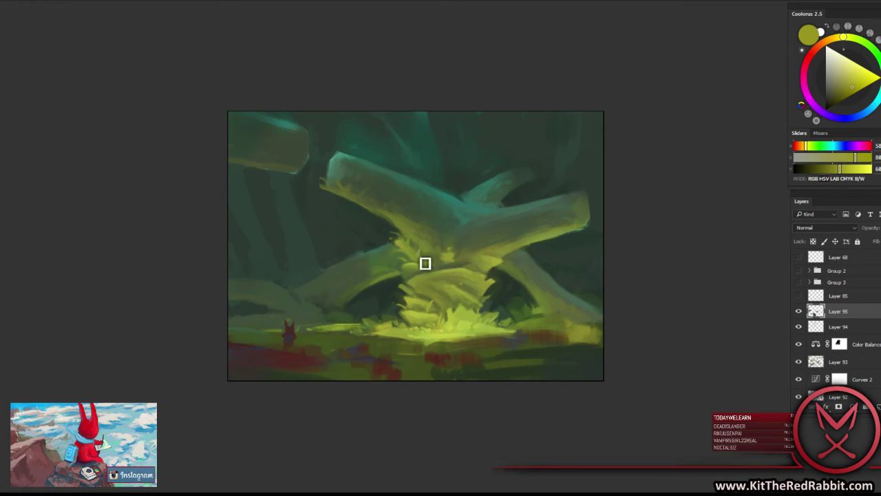
alt+click(425, 262)
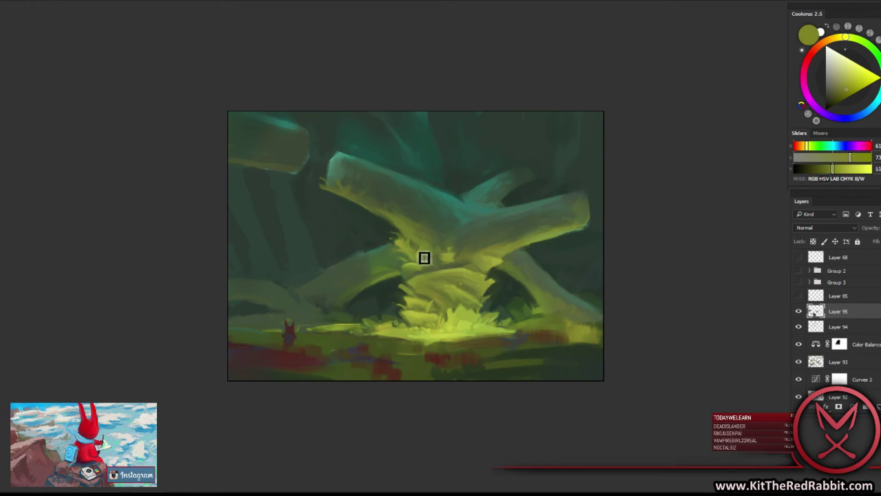
alt+click(452, 260)
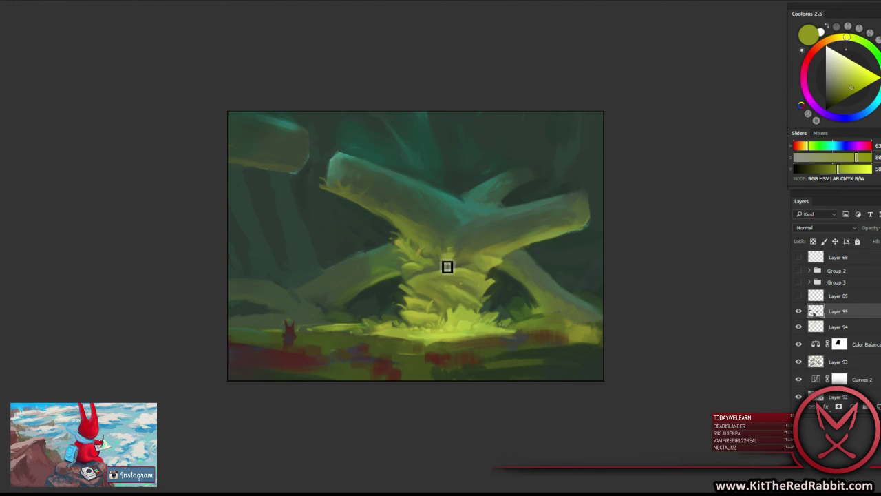
alt+click(441, 259)
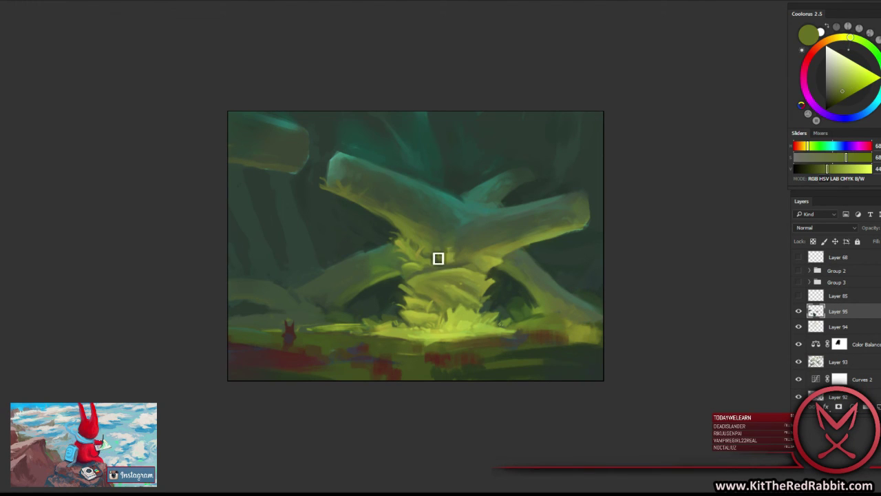
alt+click(451, 264)
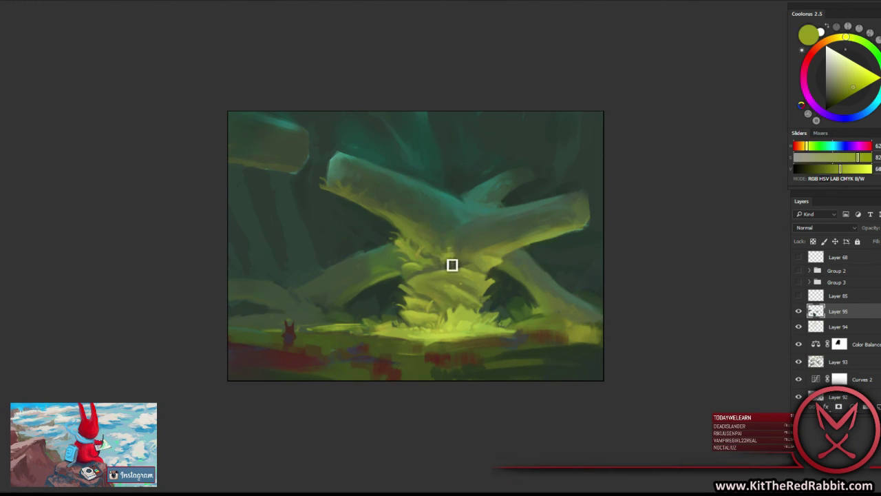
alt+click(448, 254)
alt+click(448, 267)
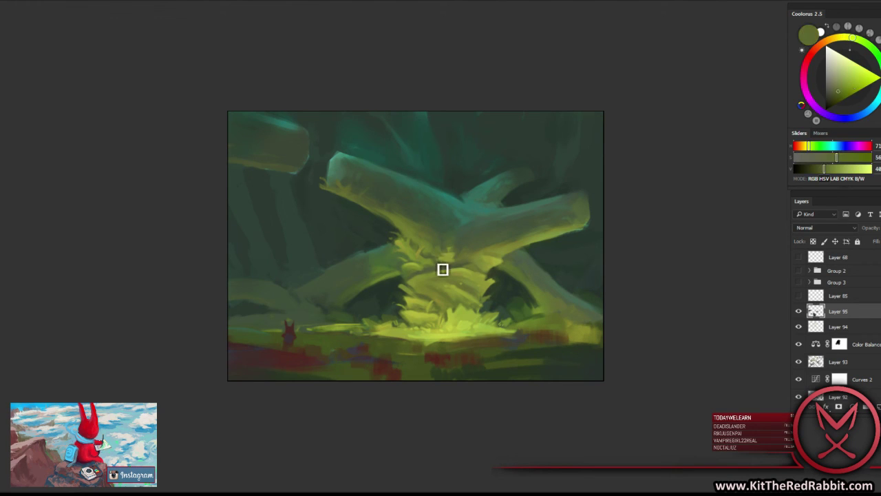
alt+click(447, 264)
alt+click(449, 262)
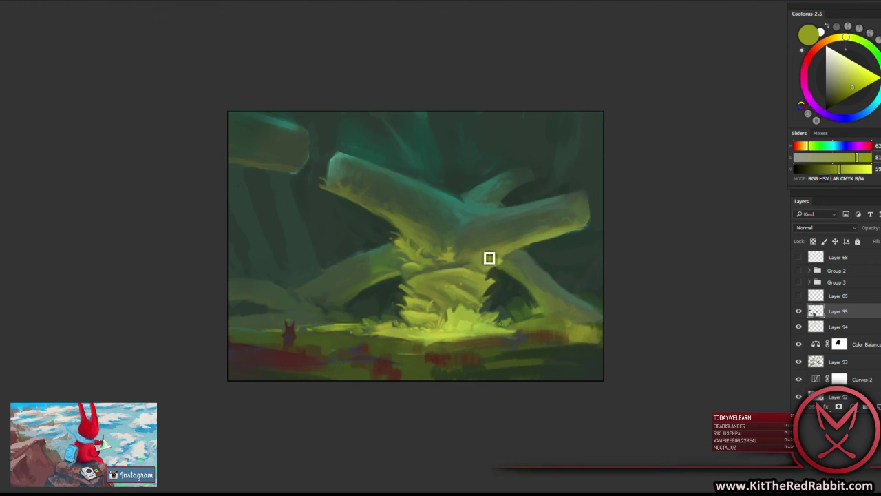
alt+click(489, 260)
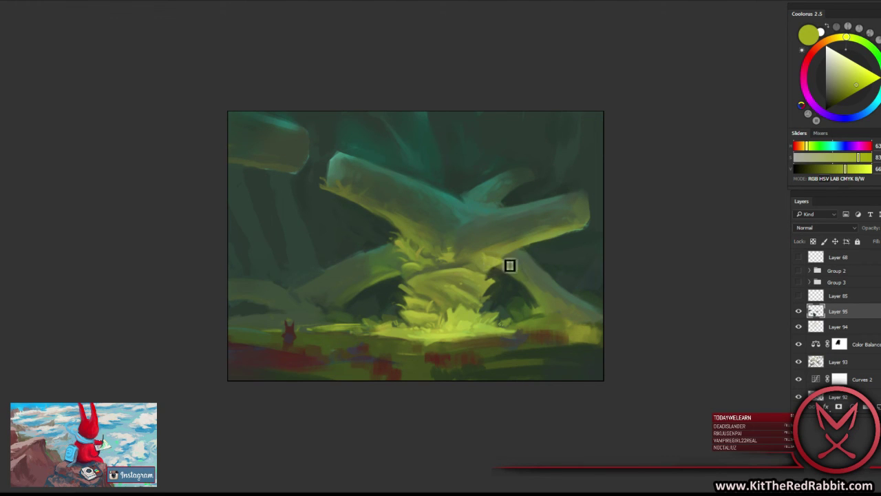
Check the painting's values in grayscale, pick a dark green, and compare with Layer 95 hidden.
key(ctrl+y)
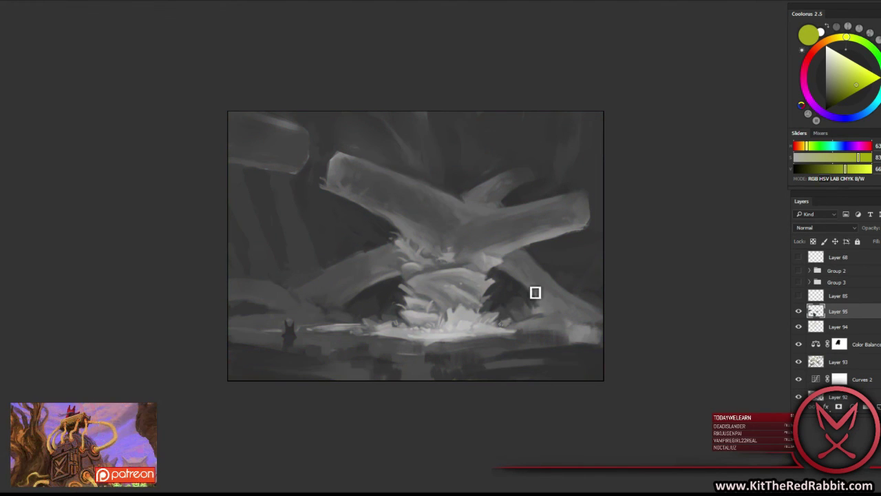
key(ctrl+y)
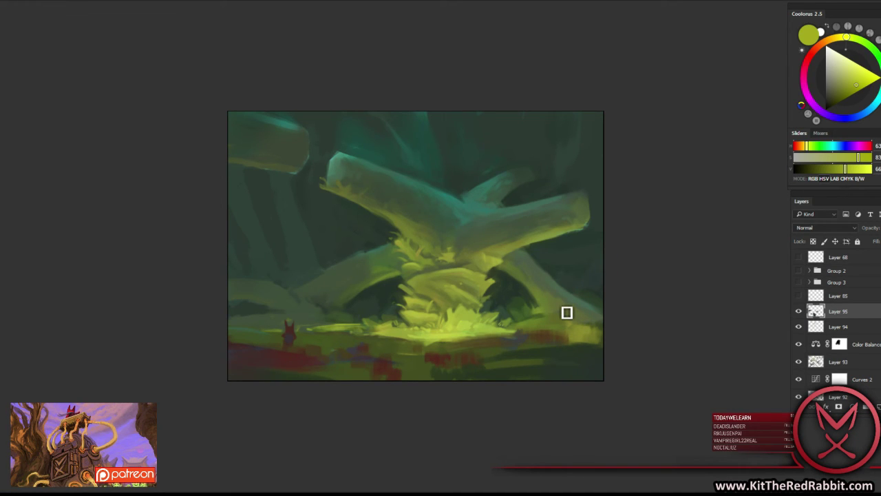
alt+click(393, 155)
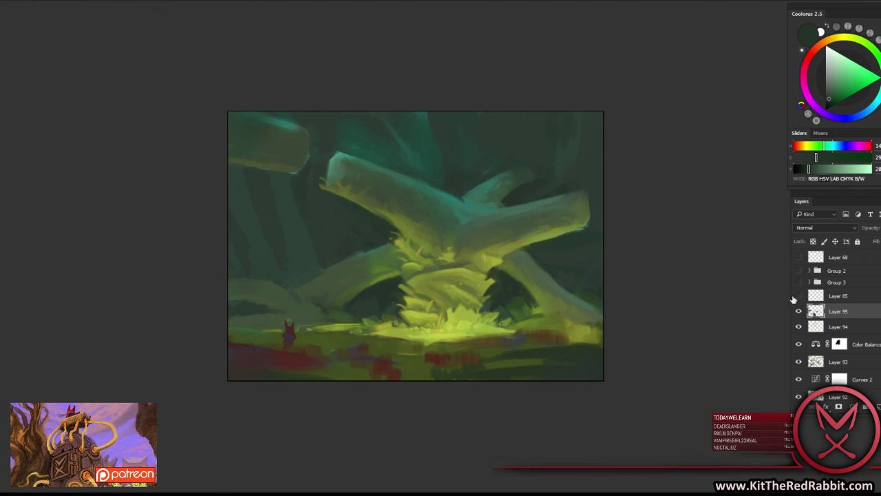
click(798, 312)
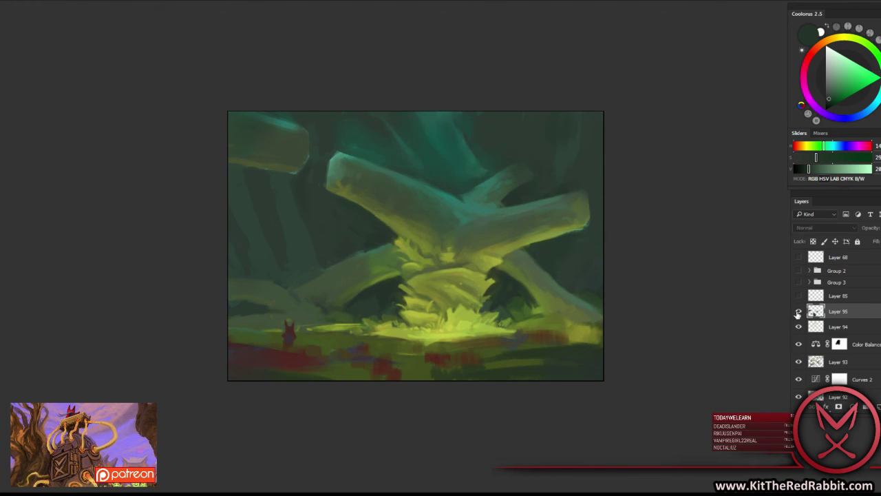
click(798, 311)
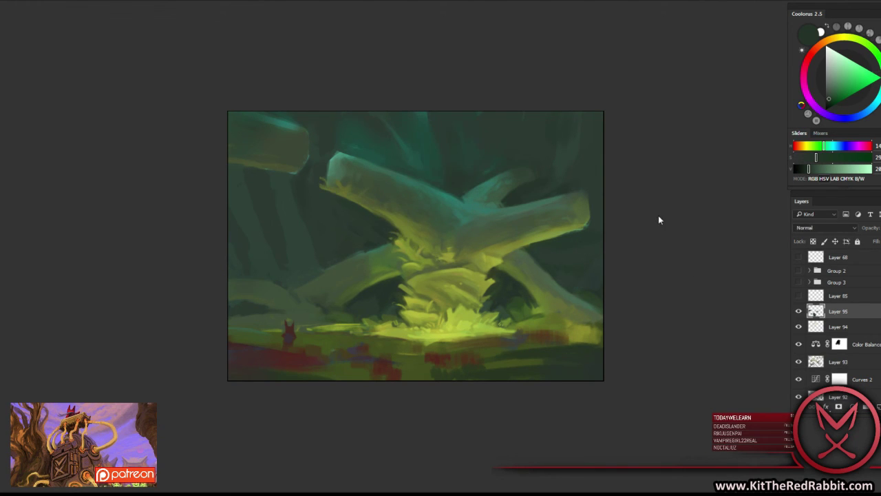
Set the backdrop around the canvas to Medium Gray, recompare Layer 95, and preview grayscale.
right_click(659, 217)
click(684, 255)
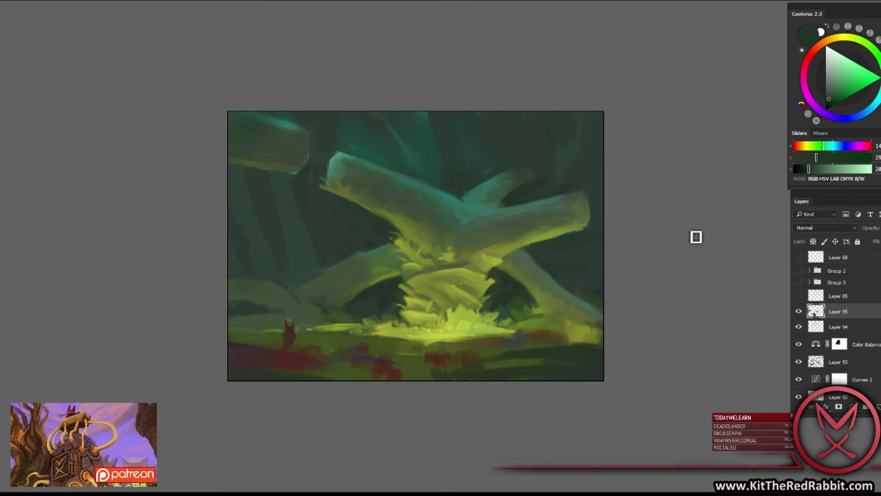
click(798, 311)
click(798, 311)
click(853, 408)
key(Escape)
key(ctrl+y)
Add a Curves adjustment layer with white input at 220 and lifted midtones.
click(852, 406)
click(791, 249)
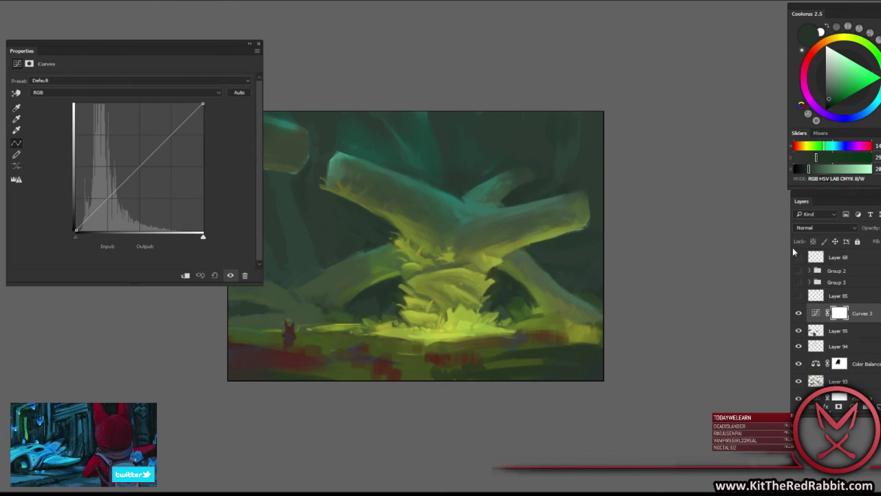
drag(202, 237, 186, 235)
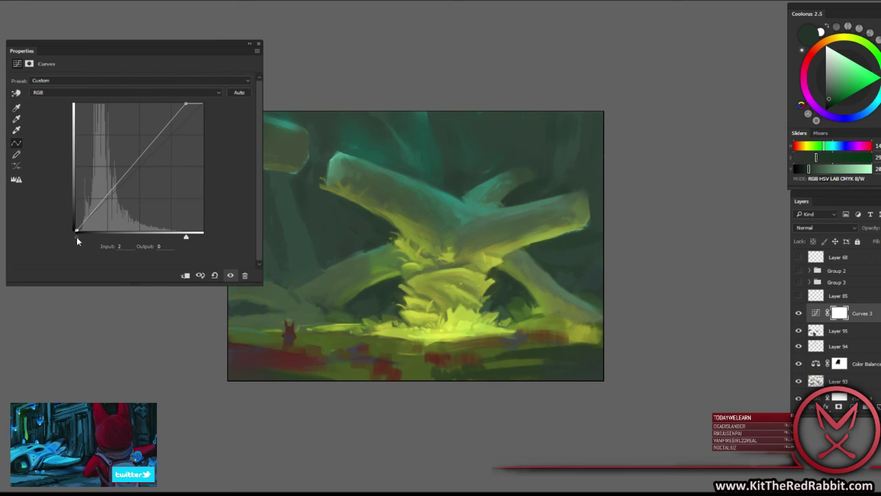
drag(114, 185, 127, 175)
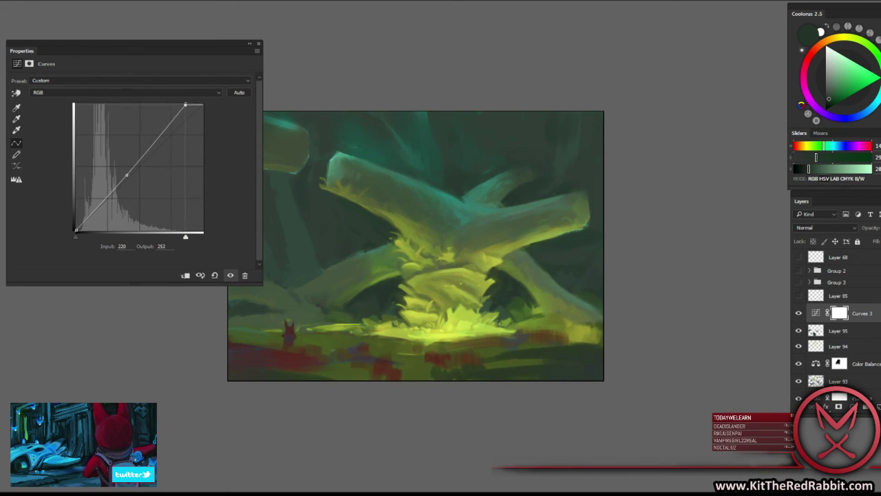
click(259, 44)
Reset colours to black and white, compare Curves 3 on and off, and set a dark grey backdrop.
key(d)
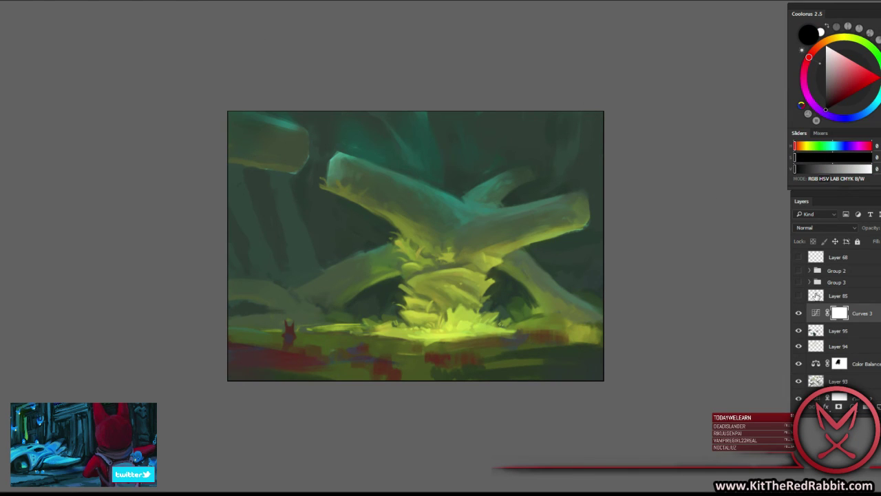
click(797, 315)
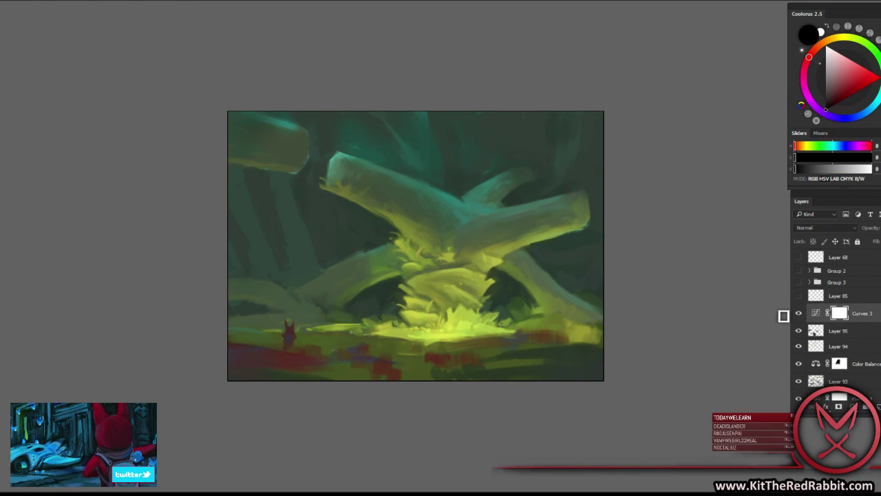
right_click(657, 207)
click(689, 238)
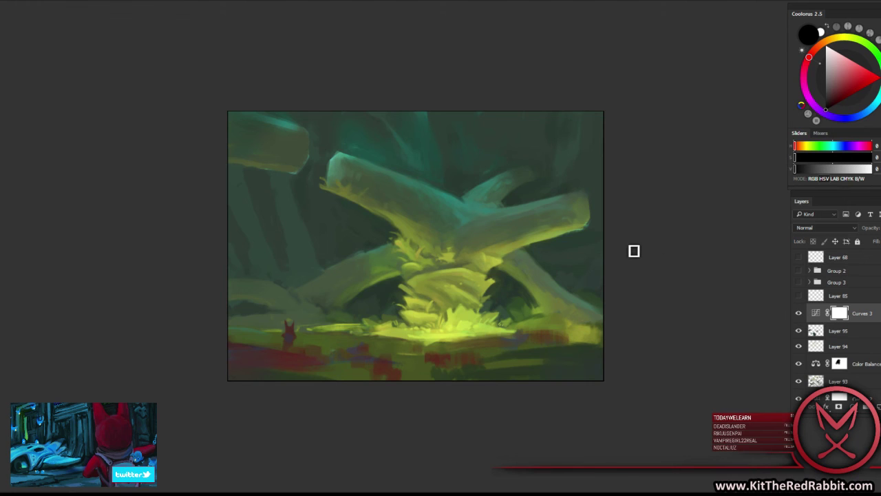
Zoom out and back in to review the painting, swapping the painting colour to white.
key(ctrl+minus)
key(f)
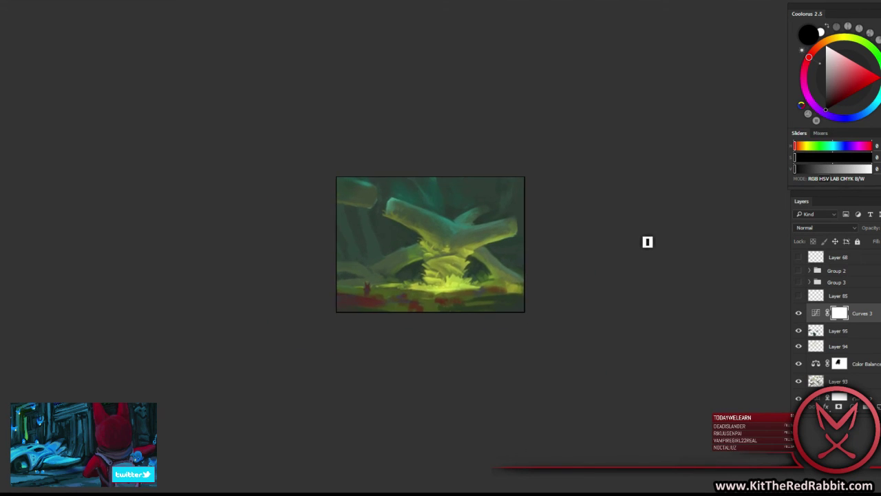
key(f)
key(f)
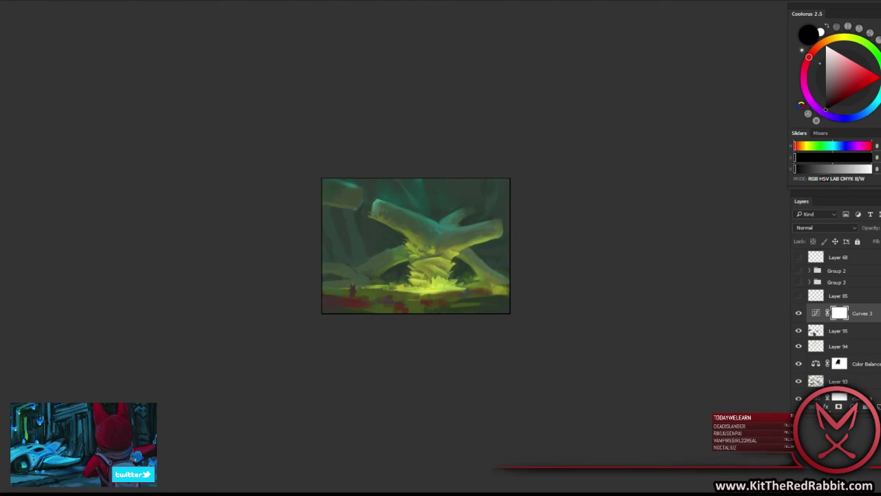
key(ctrl+plus)
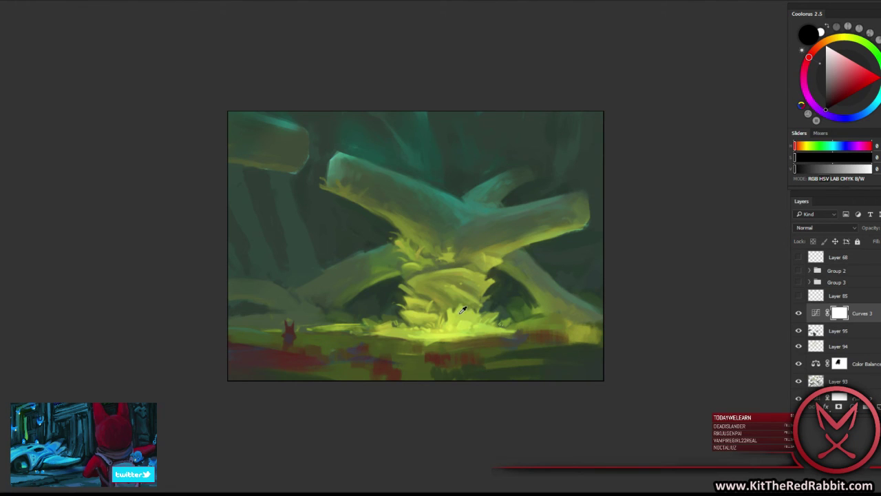
key(x)
mouse_move(525, 252)
mouse_down()
mouse_move(503, 263)
mouse_move(586, 236)
mouse_up()
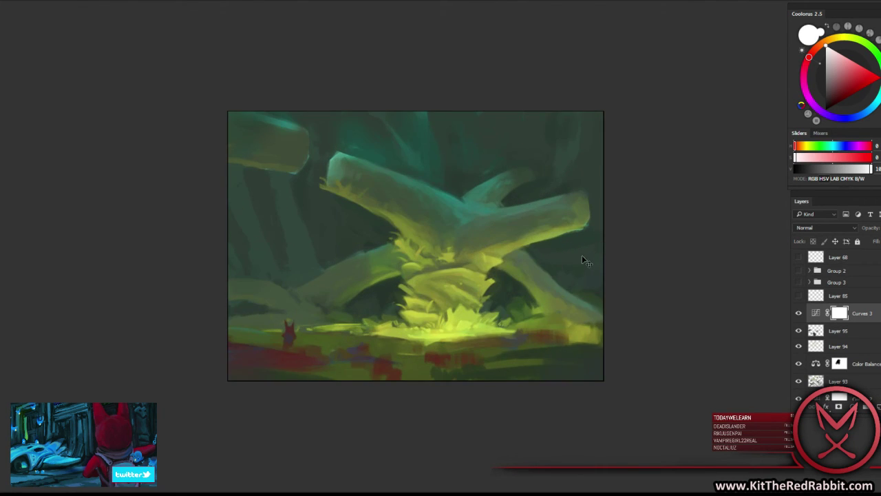
Copy the whole canvas merged and paste it as Layer 96.
key(ctrl+a)
key(ctrl+shift+c)
key(ctrl+v)
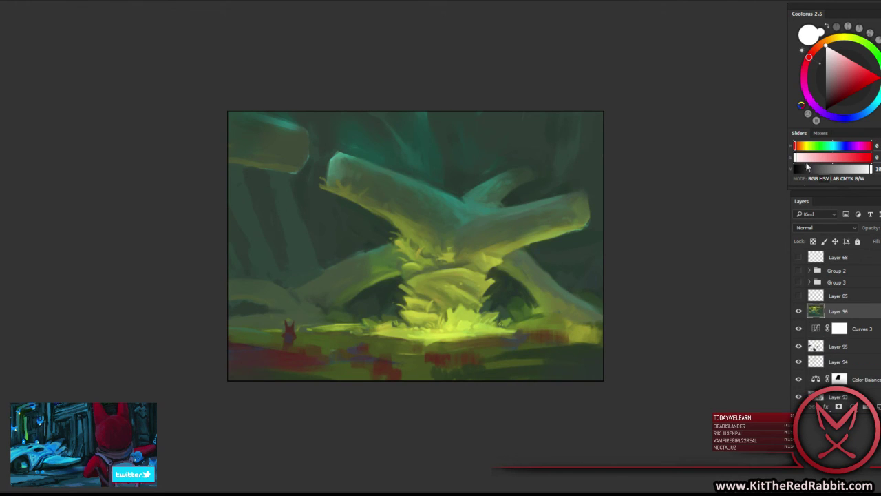
key(ctrl+plus)
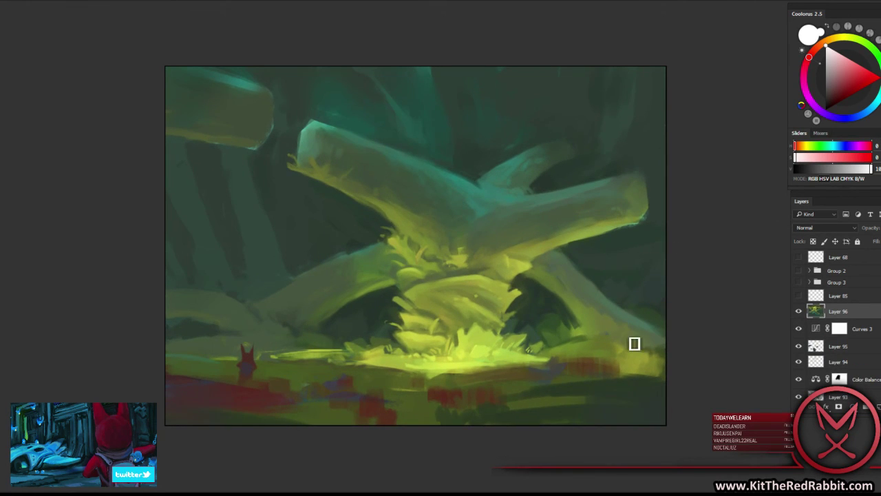